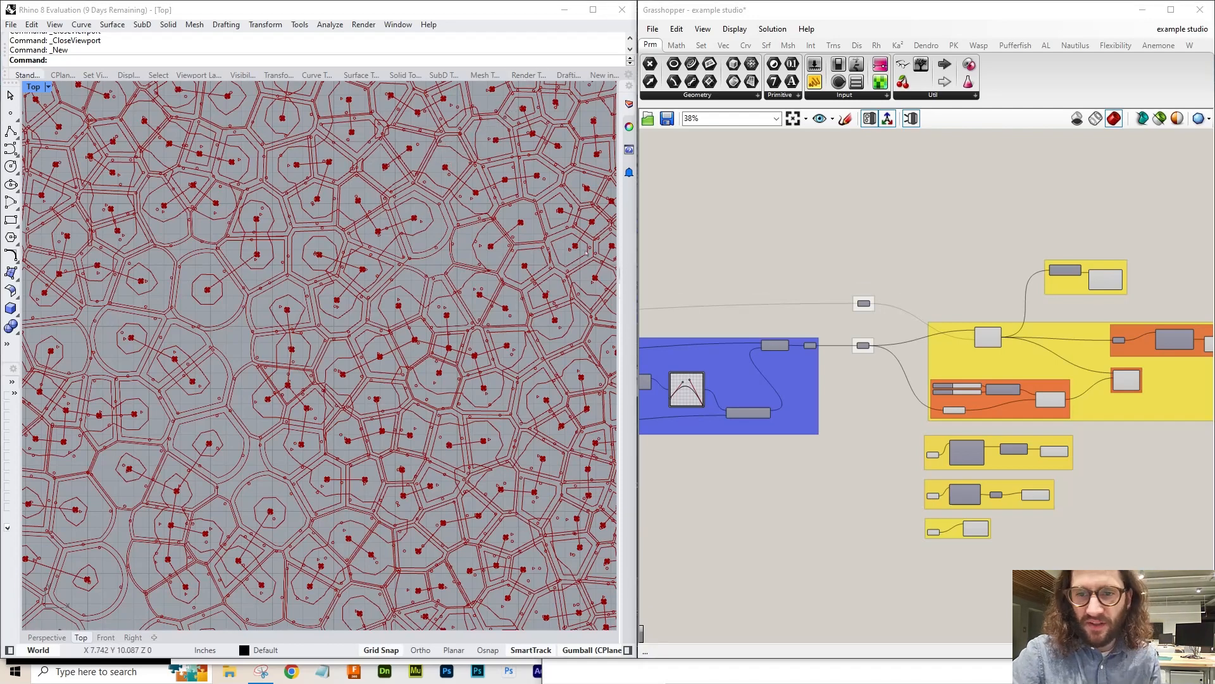
# - Examine the overall definition and the generated cell pattern in the Rhino Top viewport
pyautogui.scroll(-5, 1074, 319)
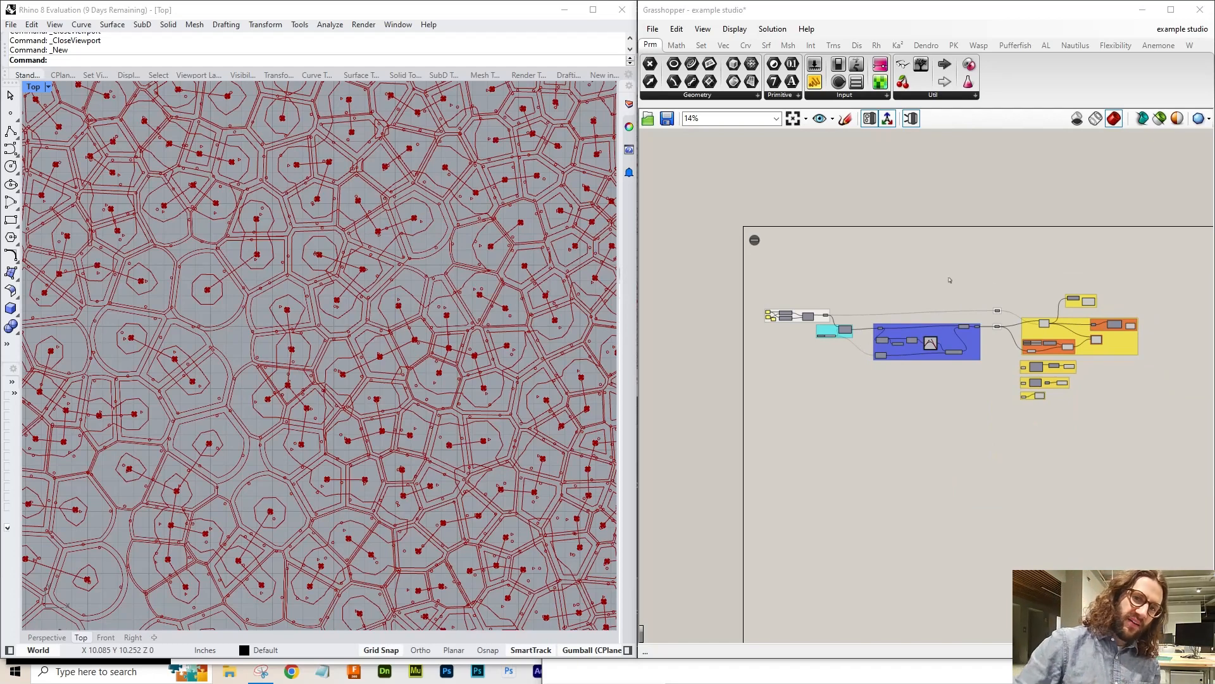
pyautogui.scroll(-6, 299, 171)
pyautogui.moveTo(299, 171); pyautogui.dragTo(307, 278, button='right')
pyautogui.scroll(6, 309, 244)
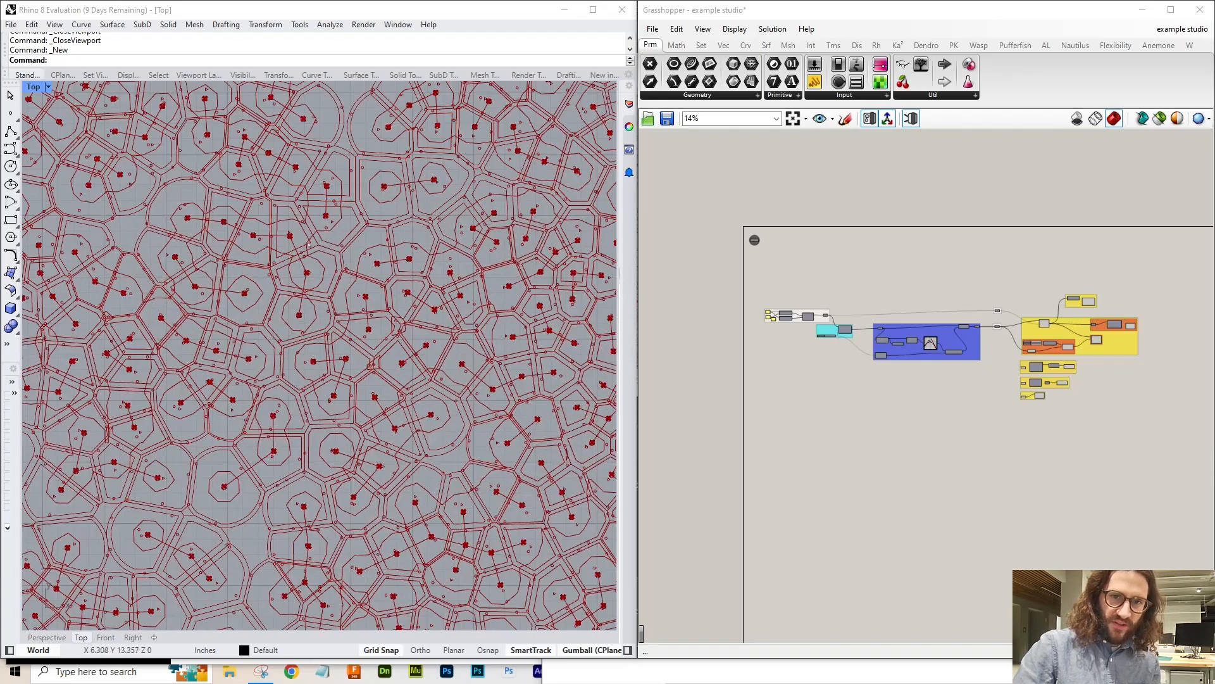
pyautogui.scroll(-5, 309, 244)
pyautogui.scroll(6, 508, 560)
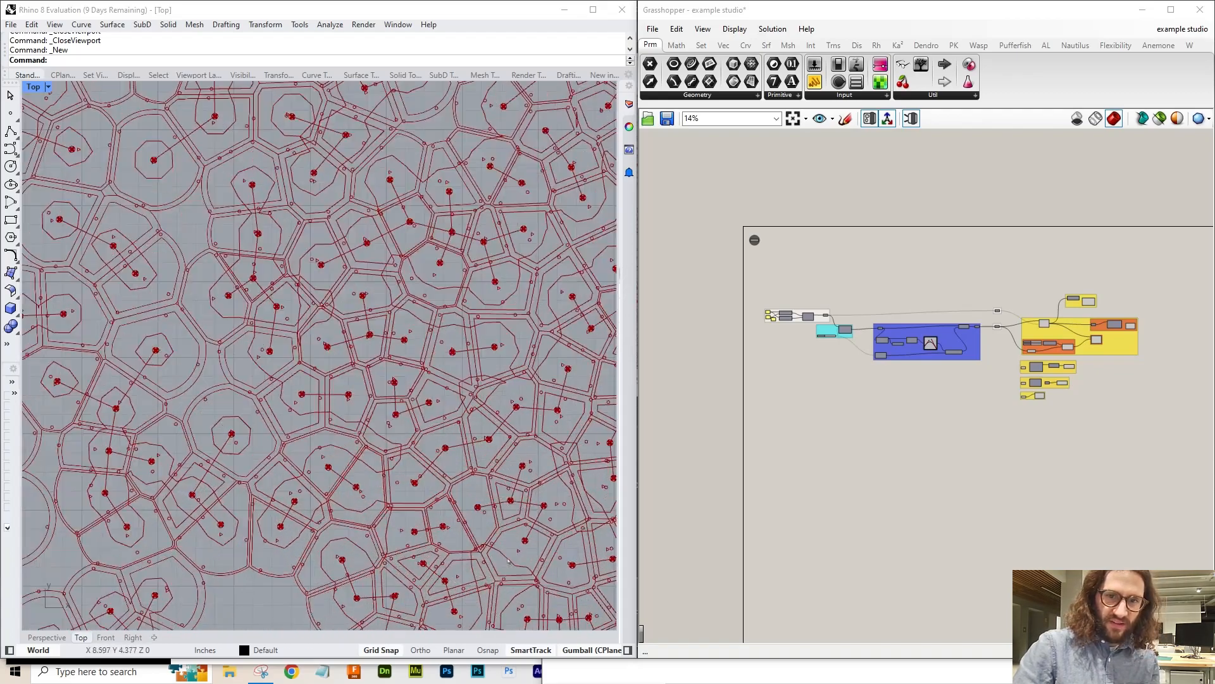
pyautogui.scroll(2, 508, 560)
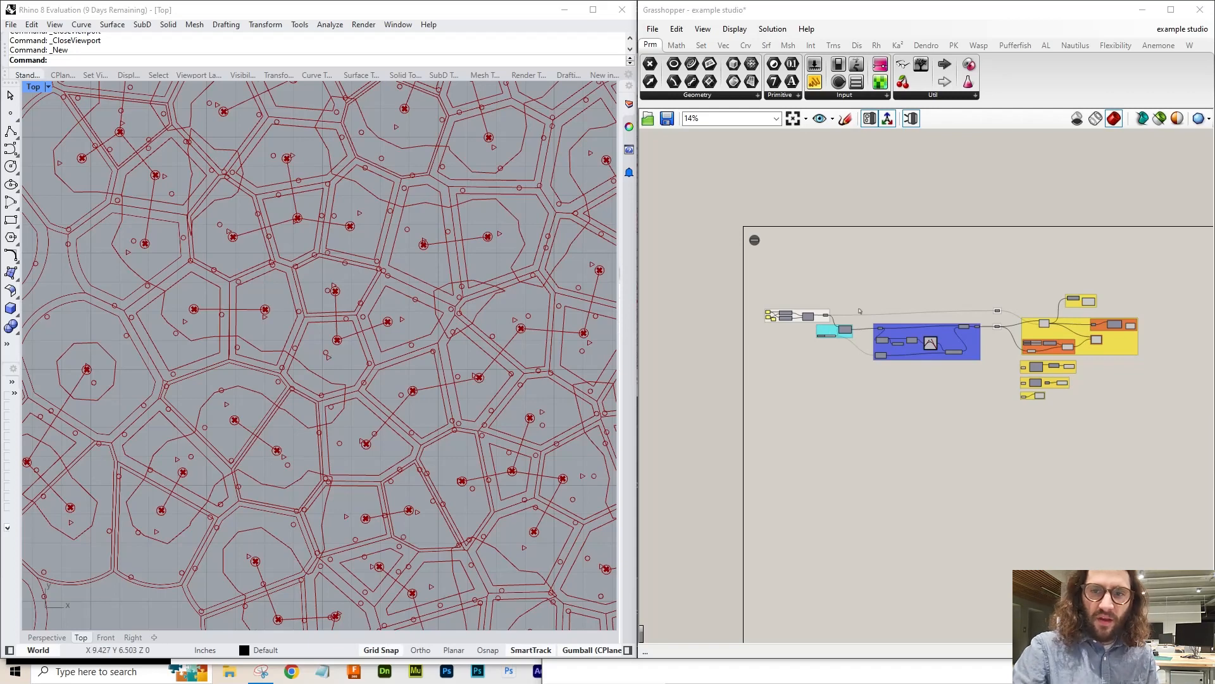
# - Inspect the panels and Construct Domain components feeding the Rectangle, and reveal the Rectangle's embedded input values
pyautogui.scroll(10, 757, 312)
pyautogui.scroll(-1, 757, 312)
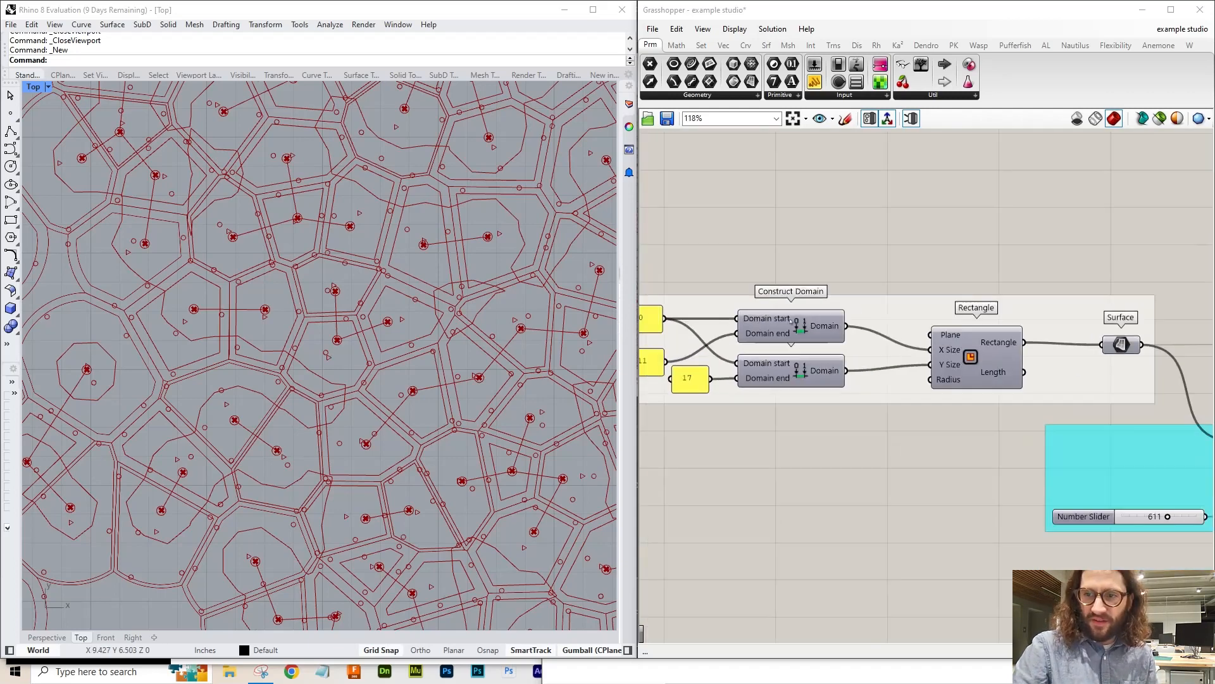
pyautogui.moveTo(824, 253)
pyautogui.mouseDown(button='right')
pyautogui.moveTo(909, 261)
pyautogui.moveTo(833, 265)
pyautogui.mouseUp(button='right')
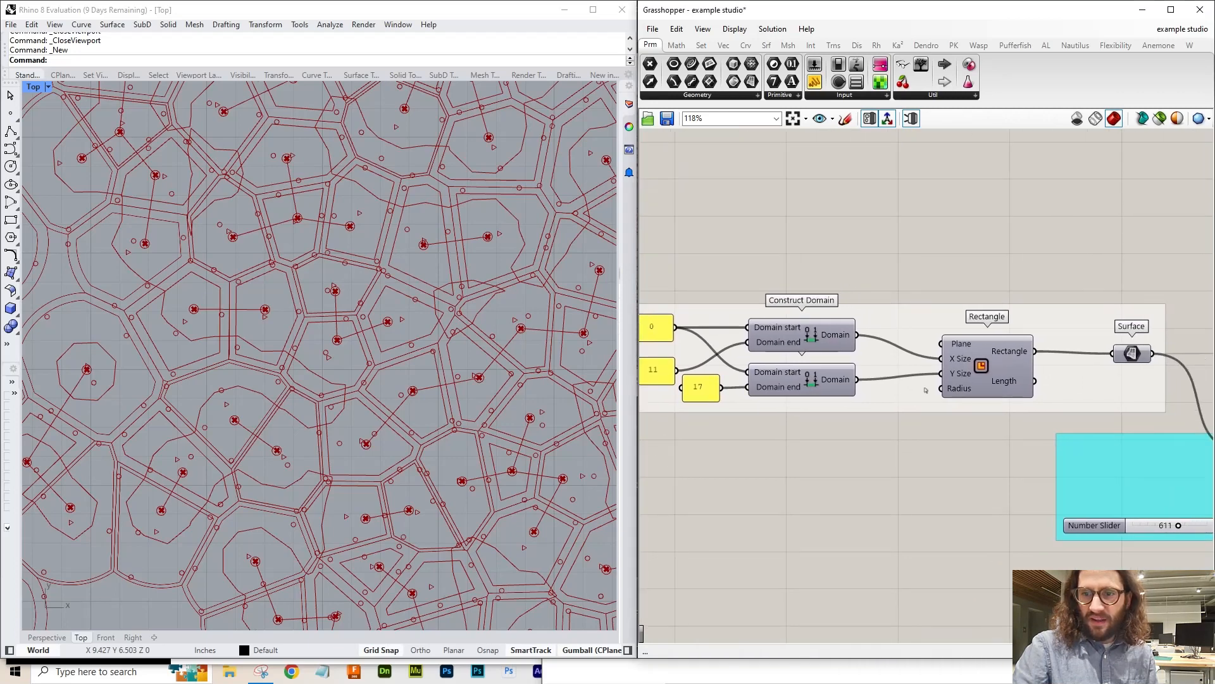
pyautogui.click(1013, 382)
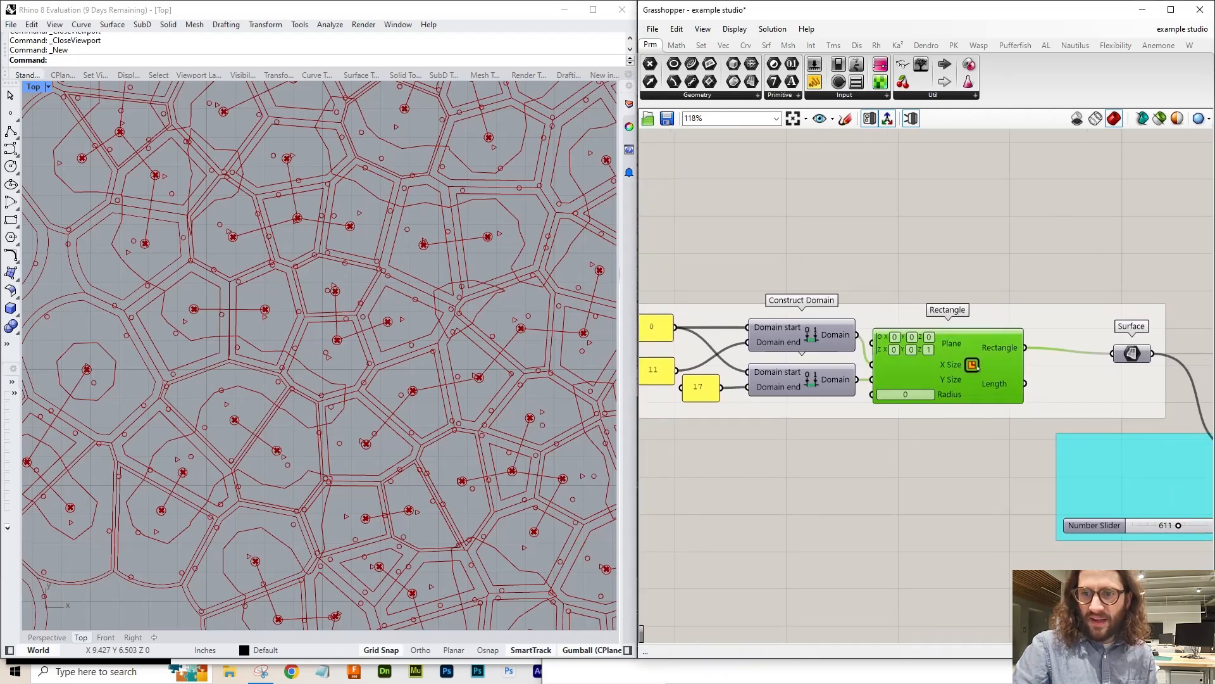
pyautogui.click(892, 280)
pyautogui.moveTo(837, 273); pyautogui.dragTo(876, 258, button='right')
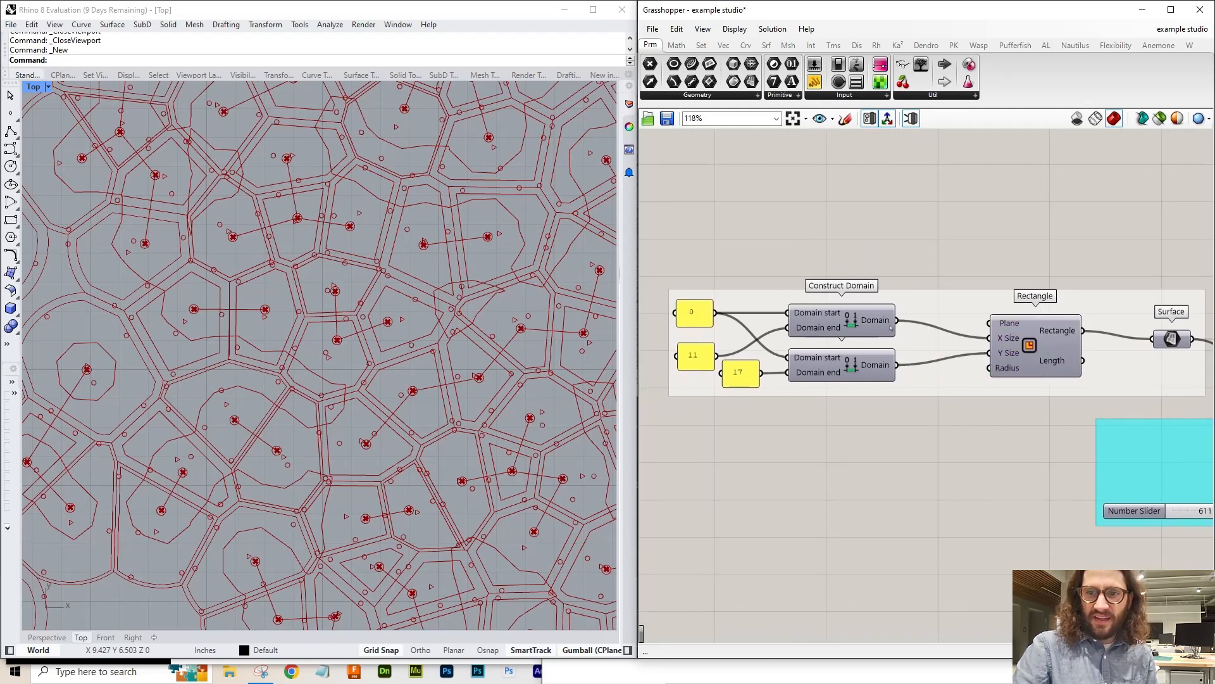
pyautogui.moveTo(989, 421); pyautogui.dragTo(941, 434, button='right')
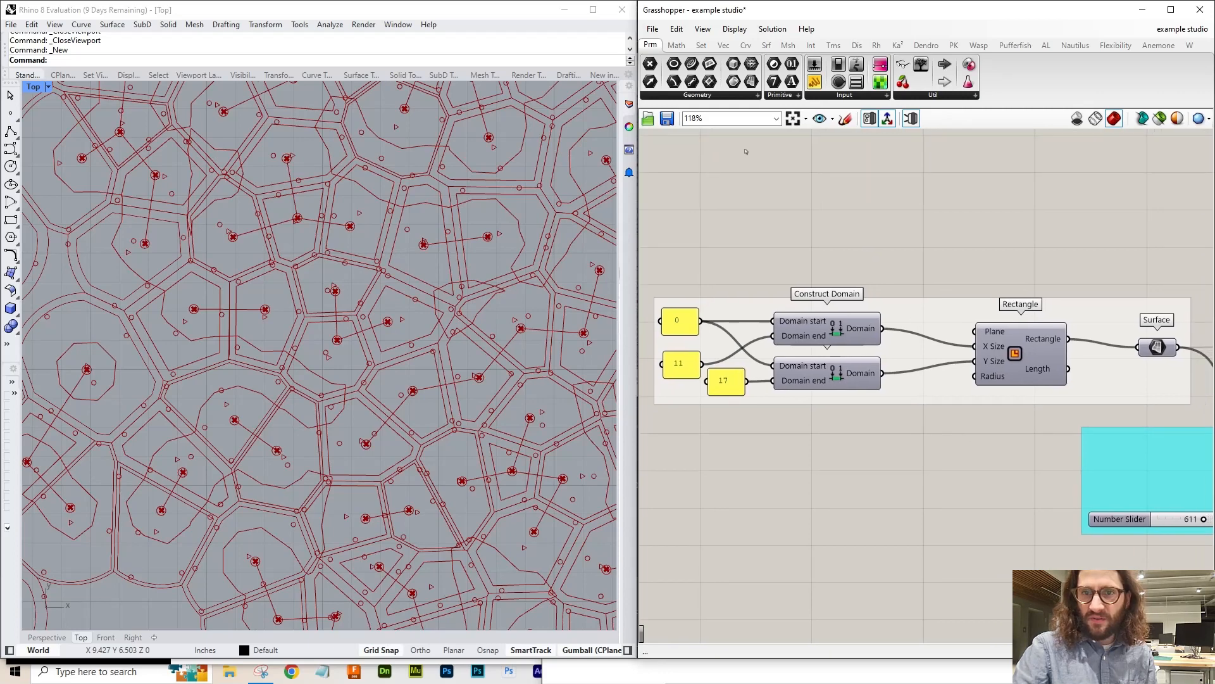
# - Look through the Persistent Data Editor display options for editing values directly on components, leaving them as they are
pyautogui.click(735, 29)
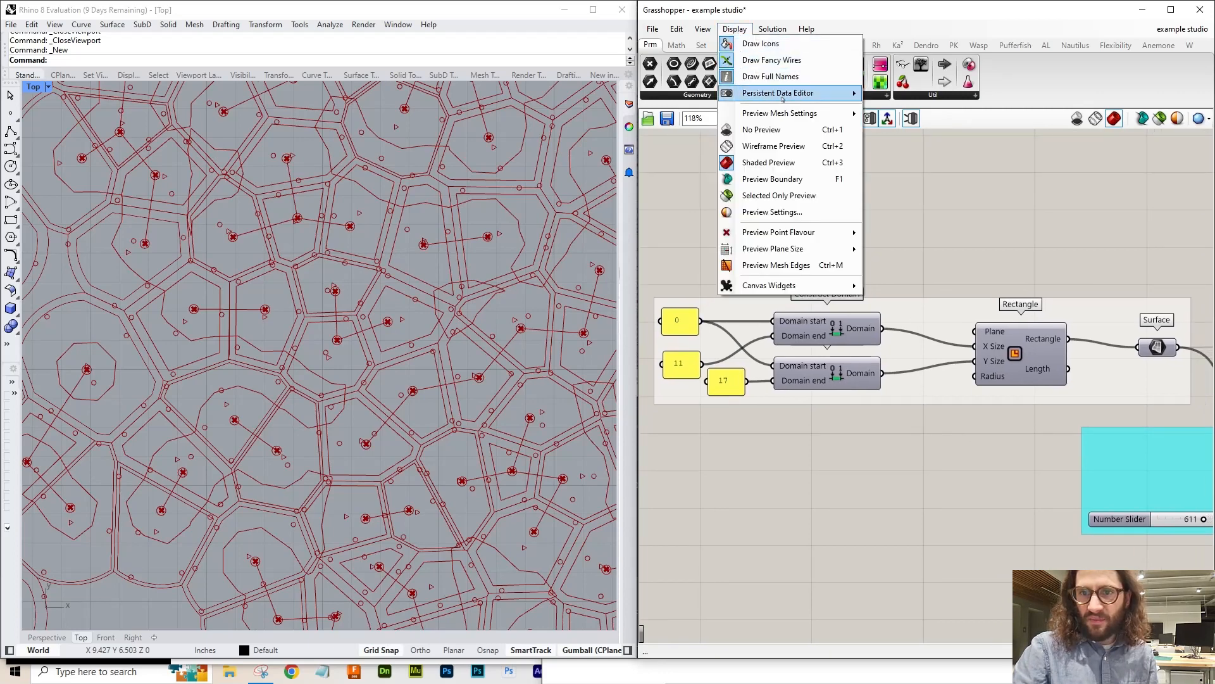
pyautogui.moveTo(783, 96)
pyautogui.moveTo(935, 99)
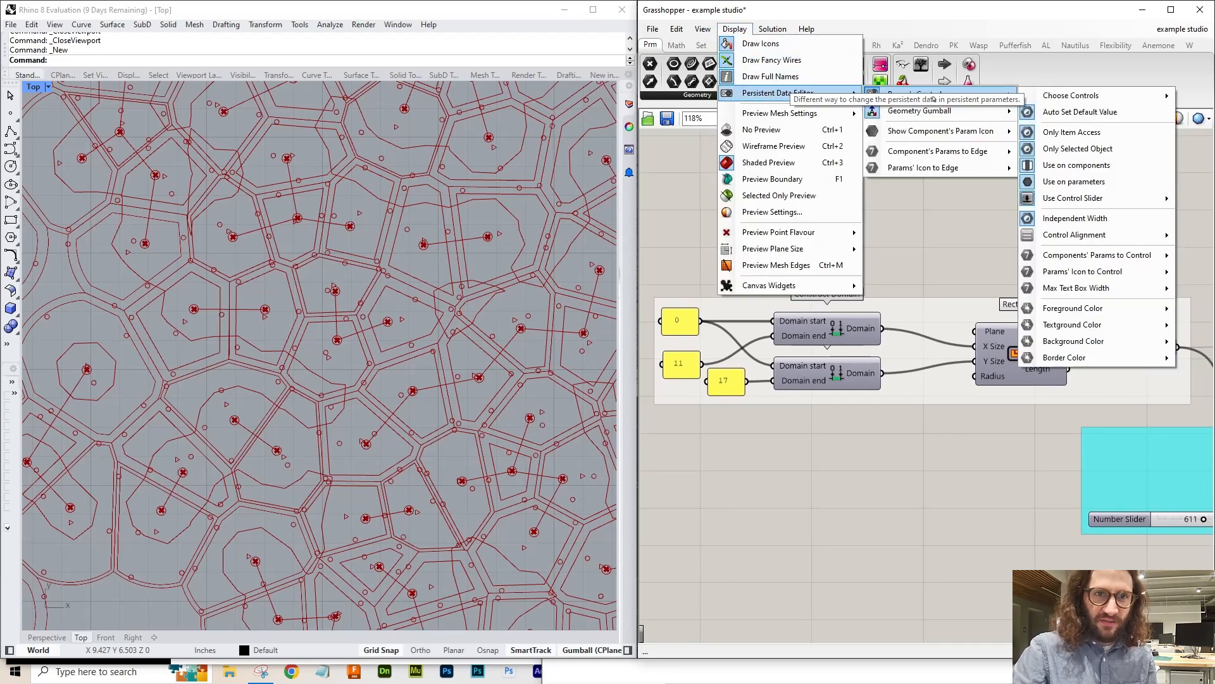
pyautogui.click(954, 245)
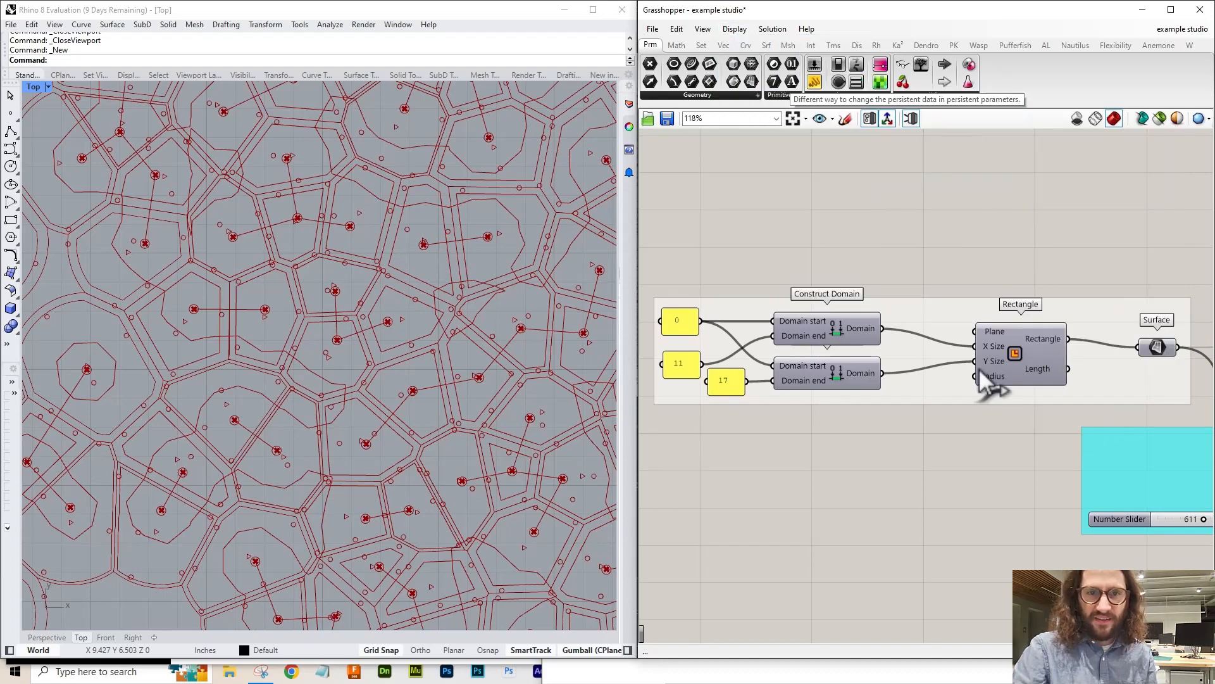
pyautogui.scroll(3, 978, 367)
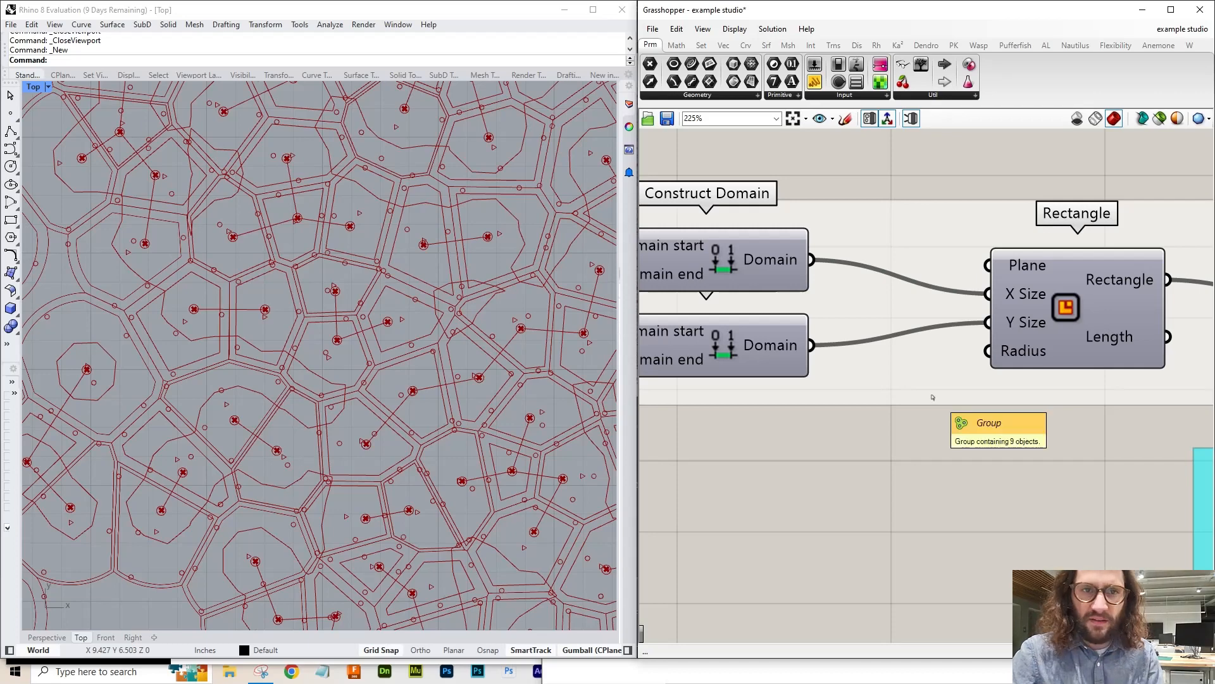
pyautogui.scroll(-2, 949, 405)
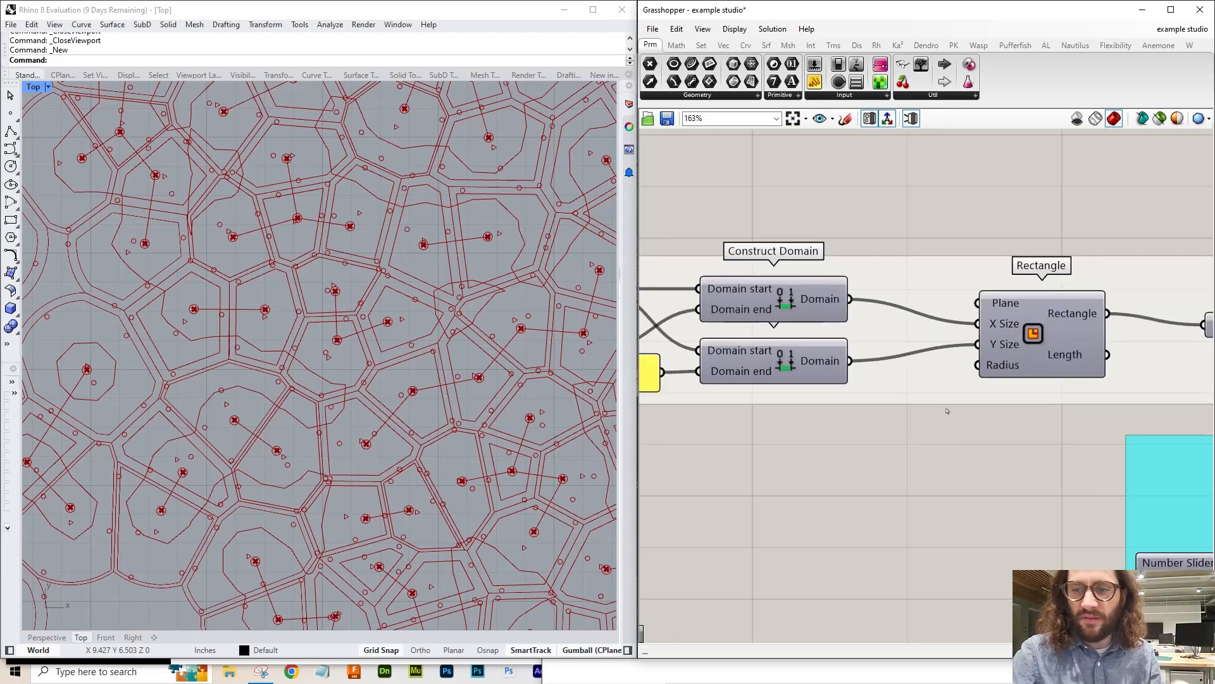
# - Delete both Construct Domain components that feed the Rectangle's X Size and Y Size
pyautogui.click(786, 315)
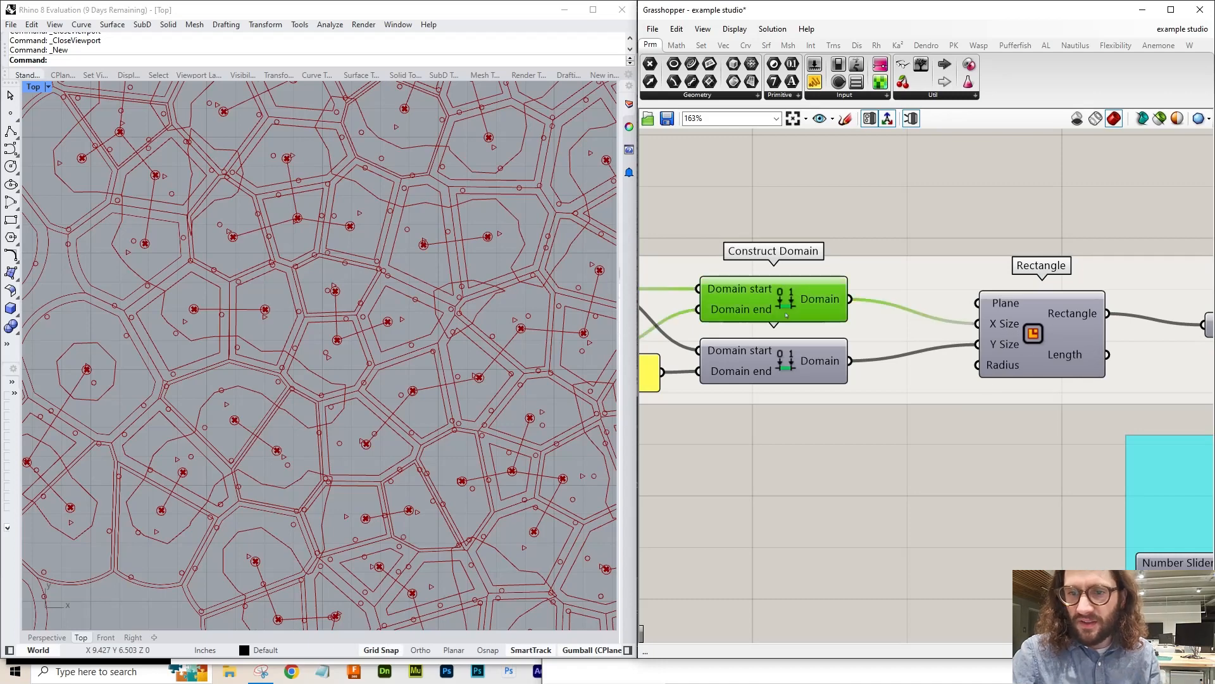
pyautogui.scroll(-2, 949, 424)
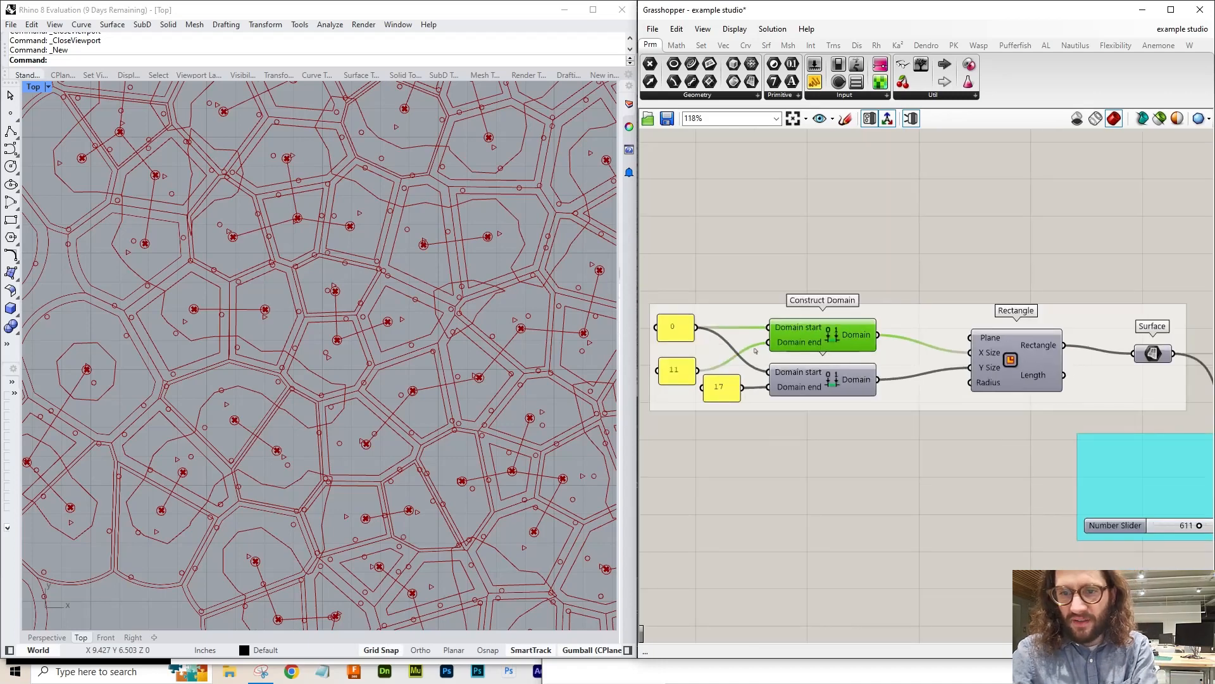
pyautogui.press('Delete')
pyautogui.click(845, 391)
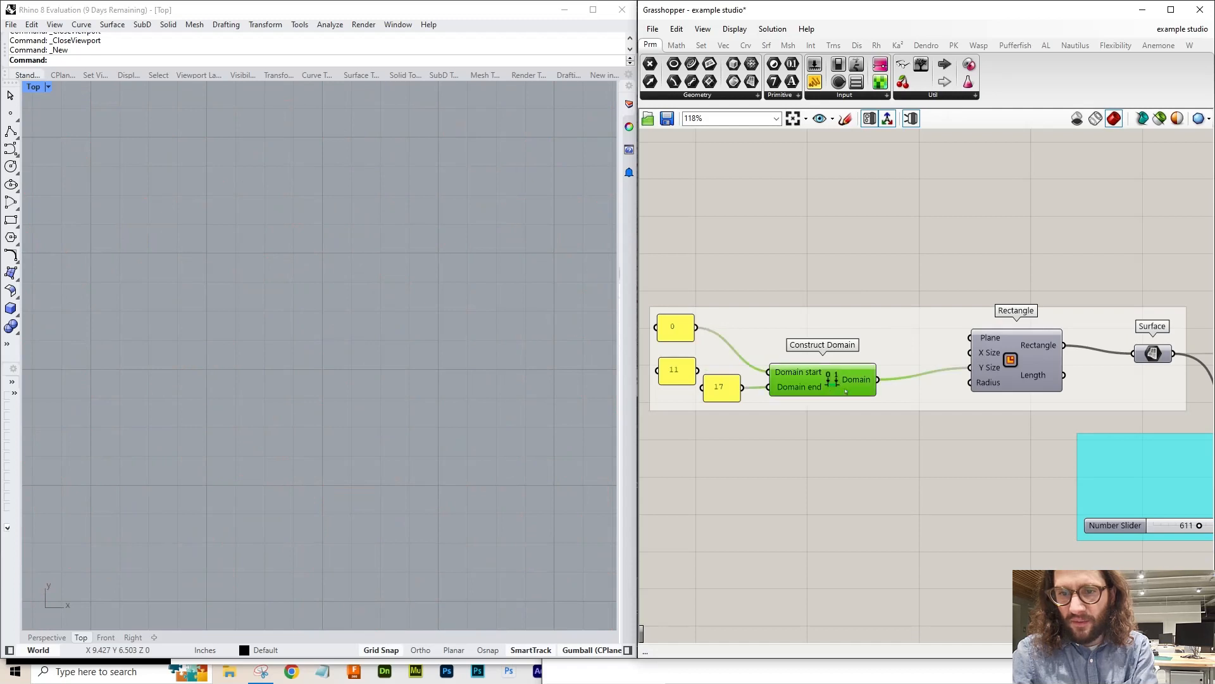
pyautogui.press('Delete')
pyautogui.press('Delete')
# - Set the Rectangle component's X Size domain to 0 To 11 directly on the component
pyautogui.scroll(7, 1032, 368)
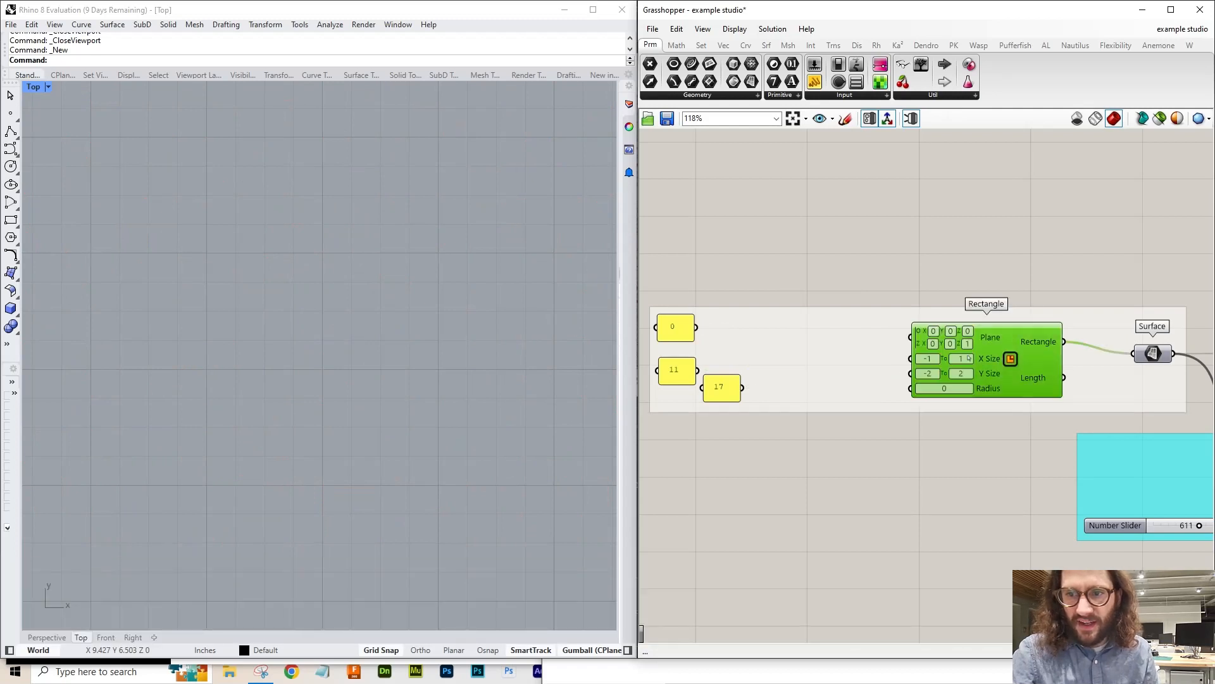
pyautogui.click(750, 360)
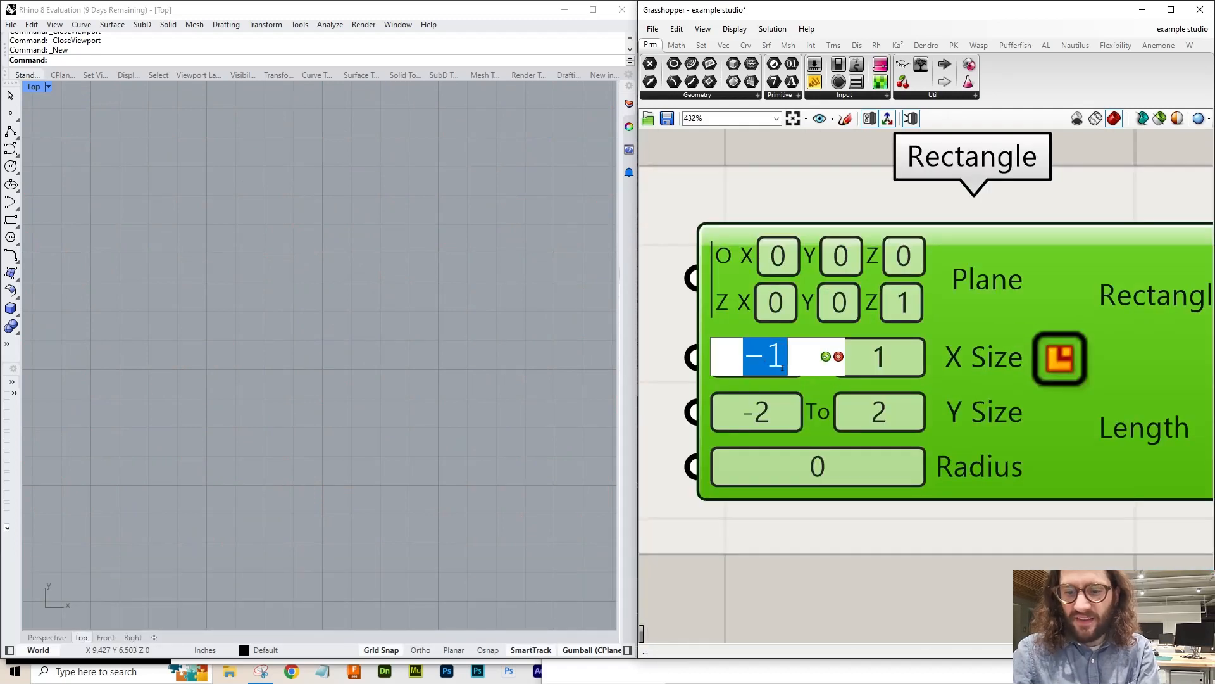
pyautogui.write('0')
pyautogui.click(889, 359)
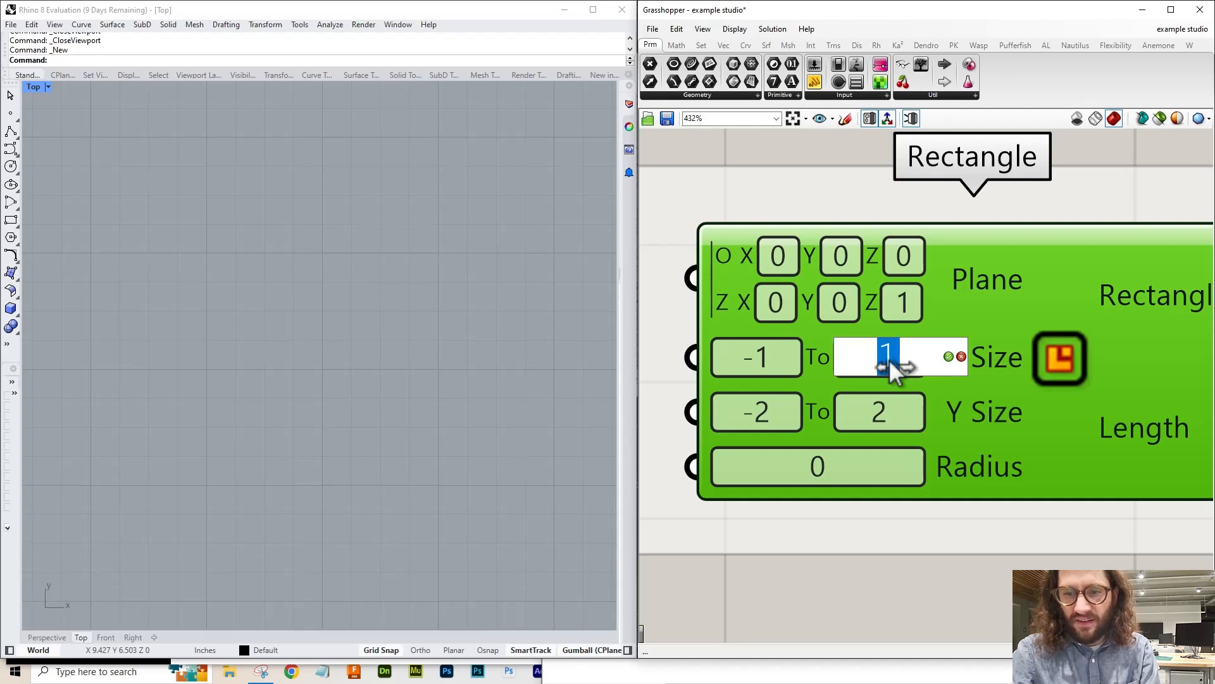
pyautogui.write('11')
pyautogui.press('Return')
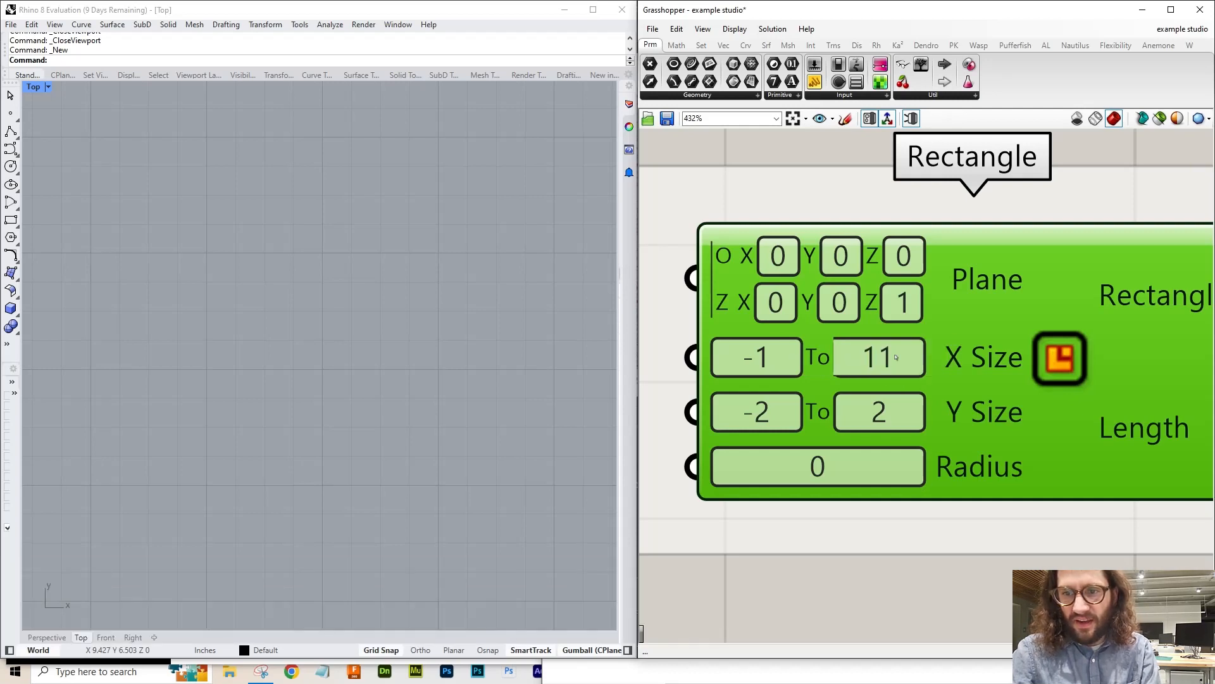
pyautogui.click(756, 356)
pyautogui.write('0')
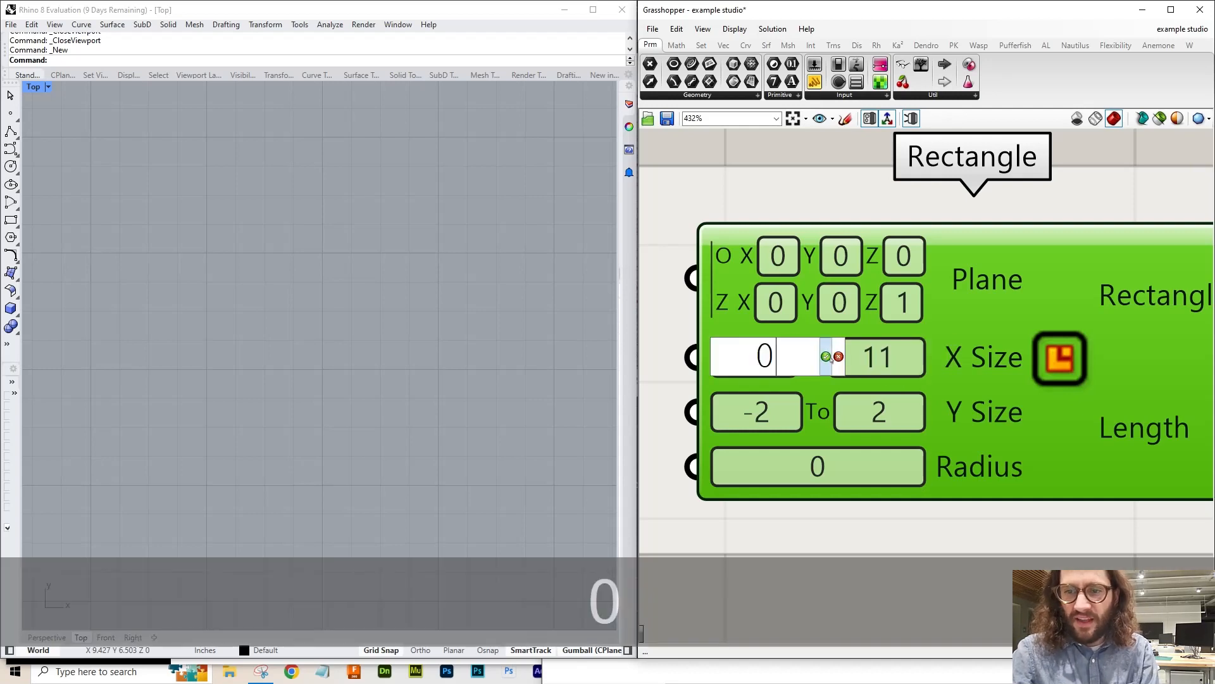
pyautogui.press('Return')
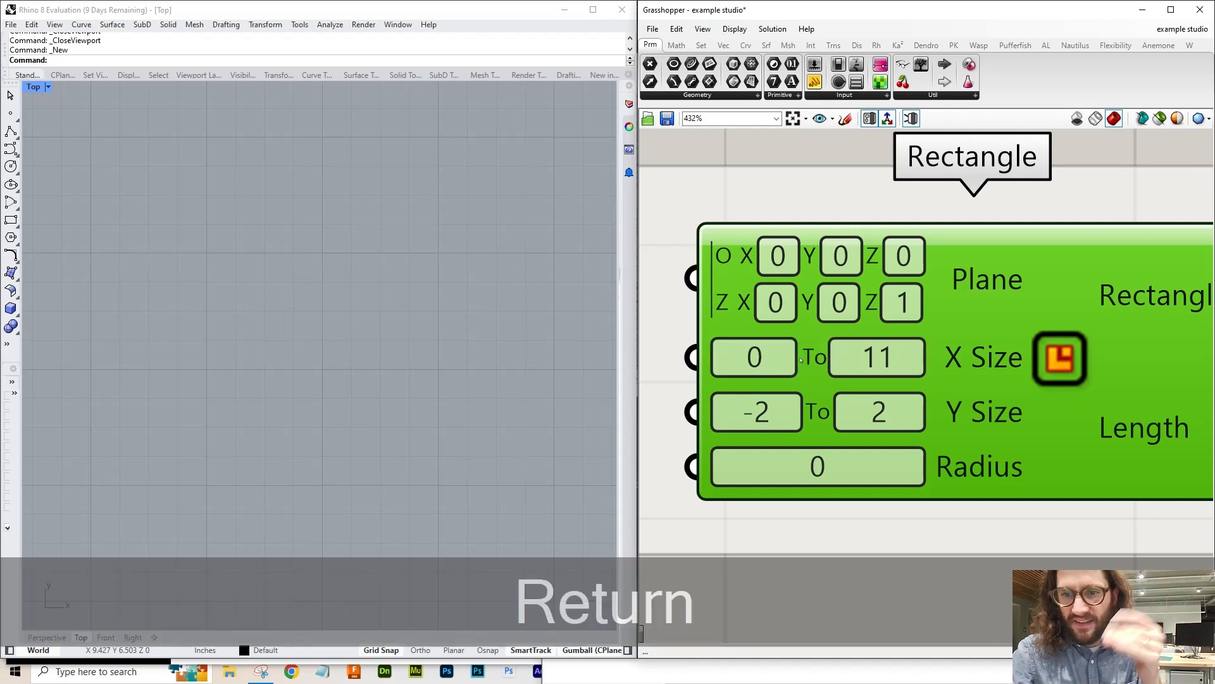
# - Set the Rectangle component's Y Size domain to 0 To 17 directly on the component
pyautogui.click(811, 413)
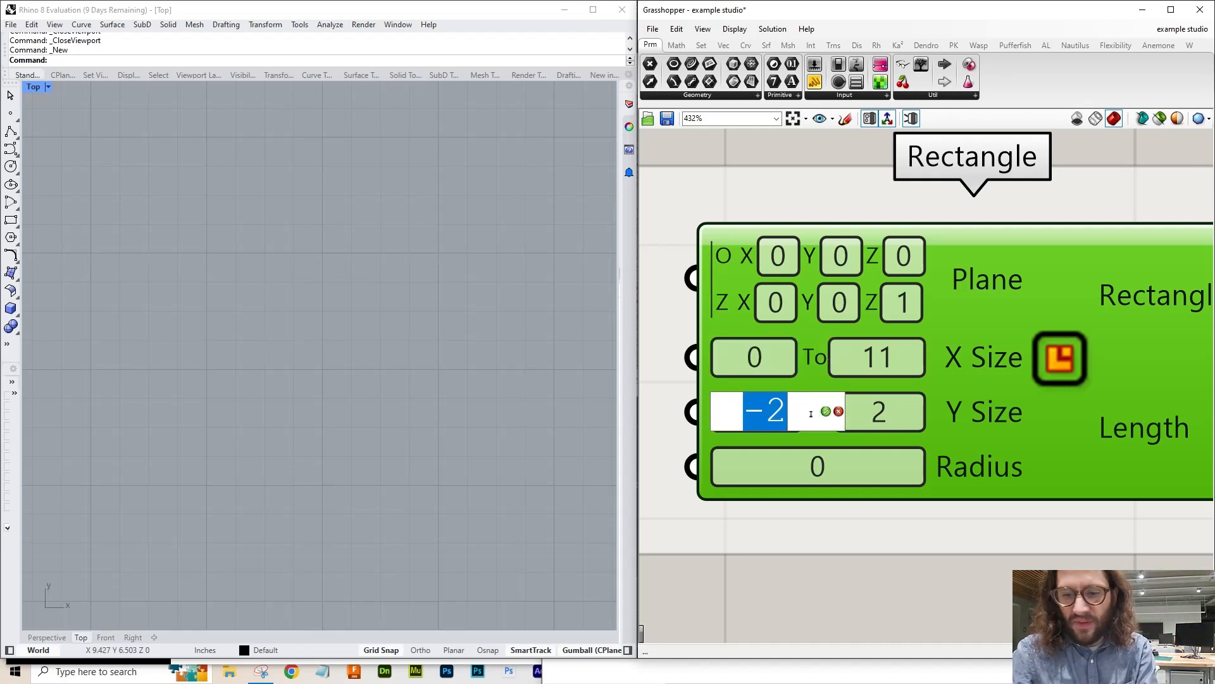
pyautogui.write('0')
pyautogui.press('Return')
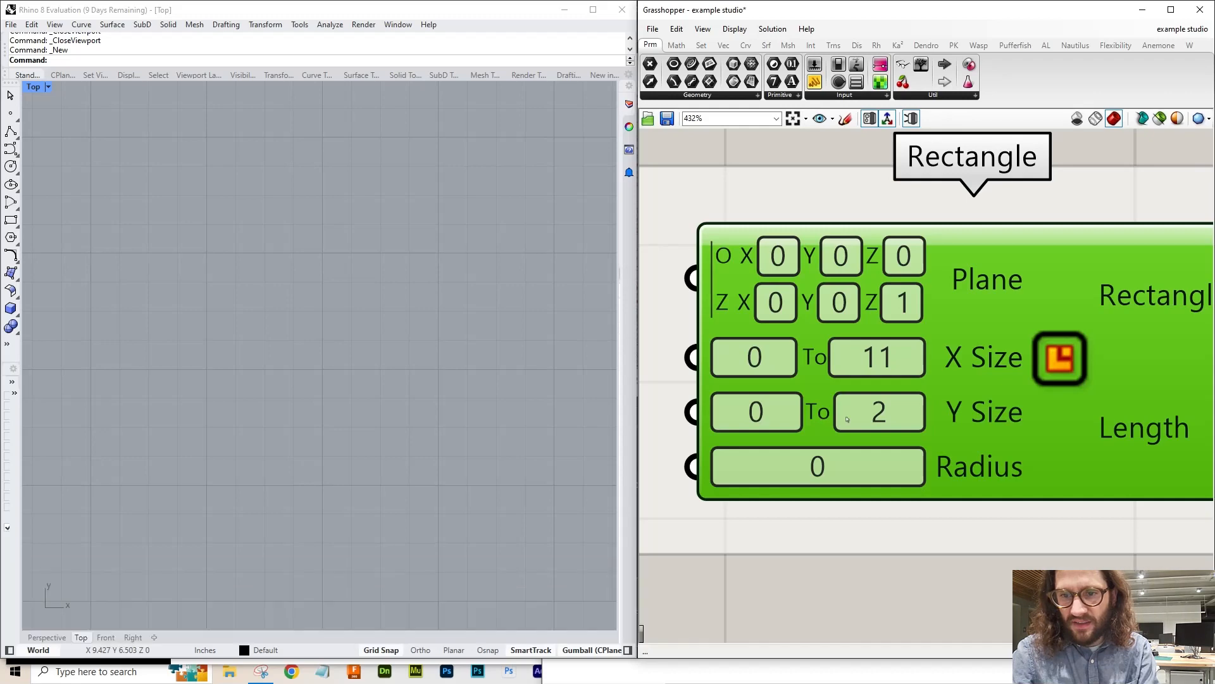
pyautogui.click(847, 419)
pyautogui.write('17')
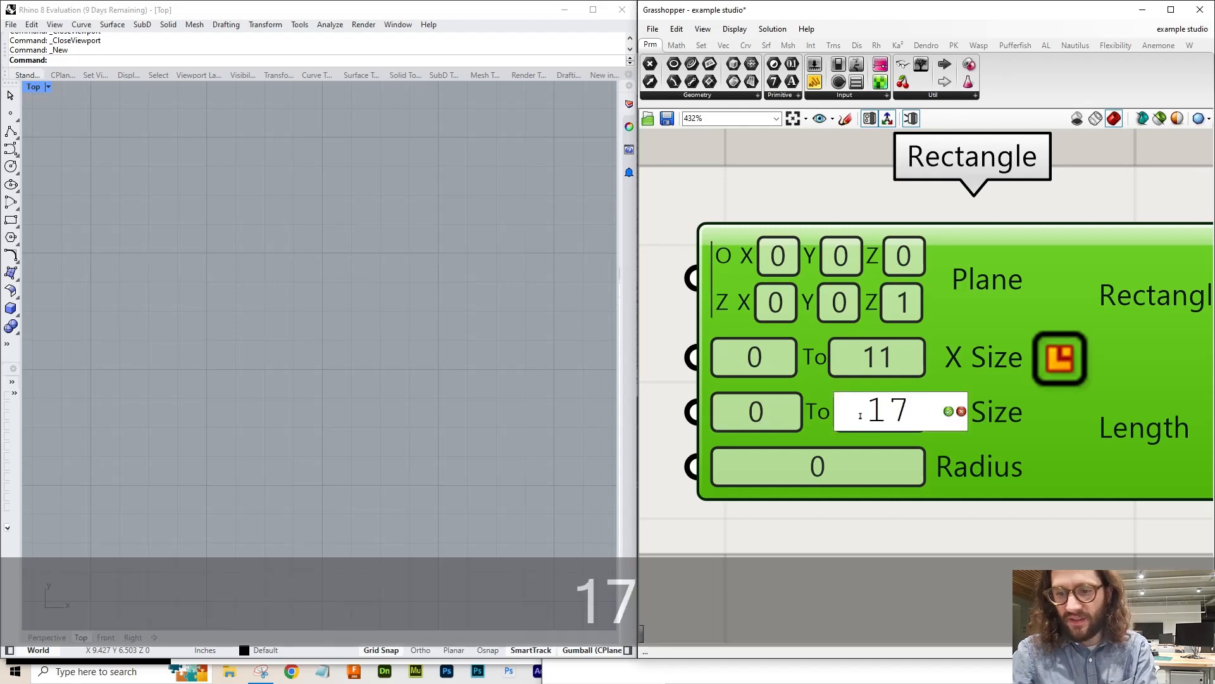
pyautogui.press('Return')
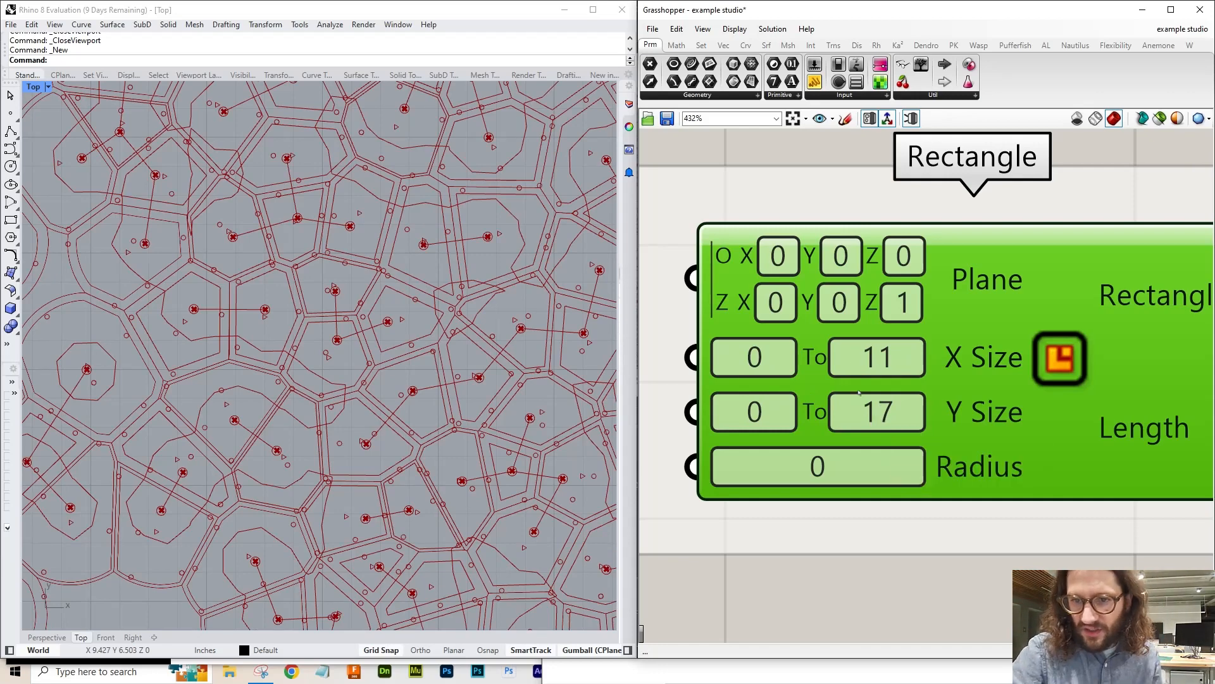
# - Delete the three unused value panels 0, 11 and 17 from the Rectangle's group
pyautogui.scroll(-5, 871, 416)
pyautogui.moveTo(725, 313); pyautogui.dragTo(873, 482)
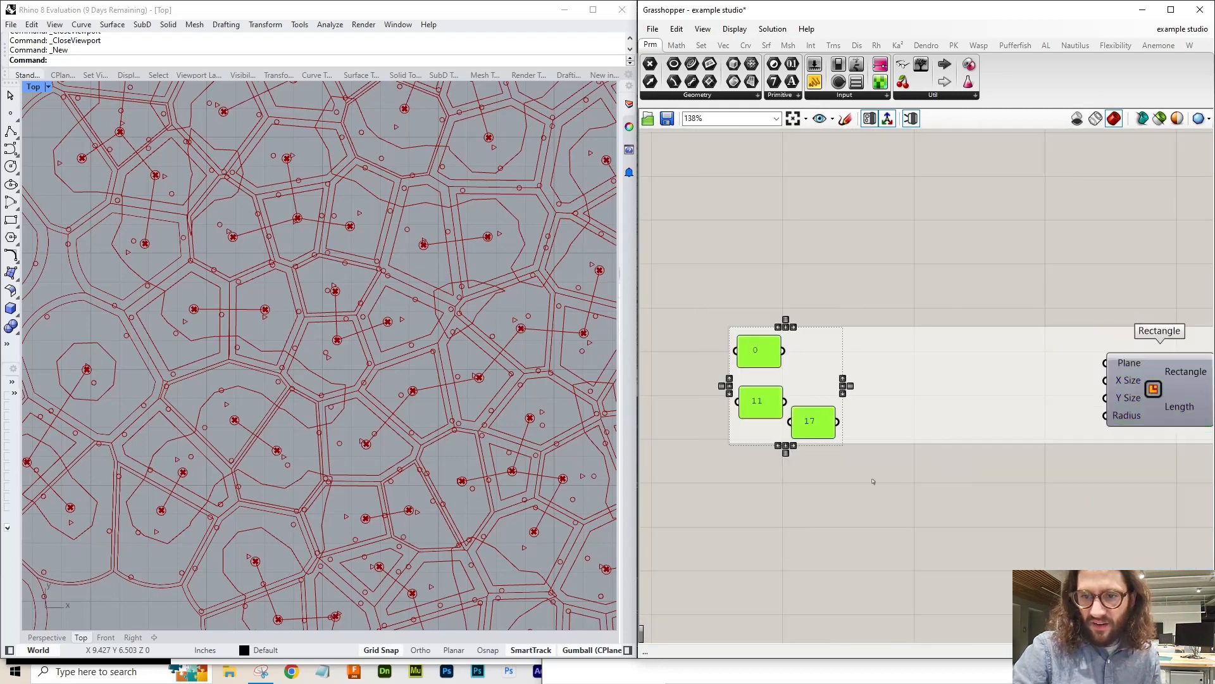
pyautogui.press('Delete')
# - Review the Rectangle component's embedded values and its connection to the Surface within the overall definition
pyautogui.moveTo(1162, 399); pyautogui.dragTo(953, 386, button='right')
pyautogui.scroll(6, 950, 387)
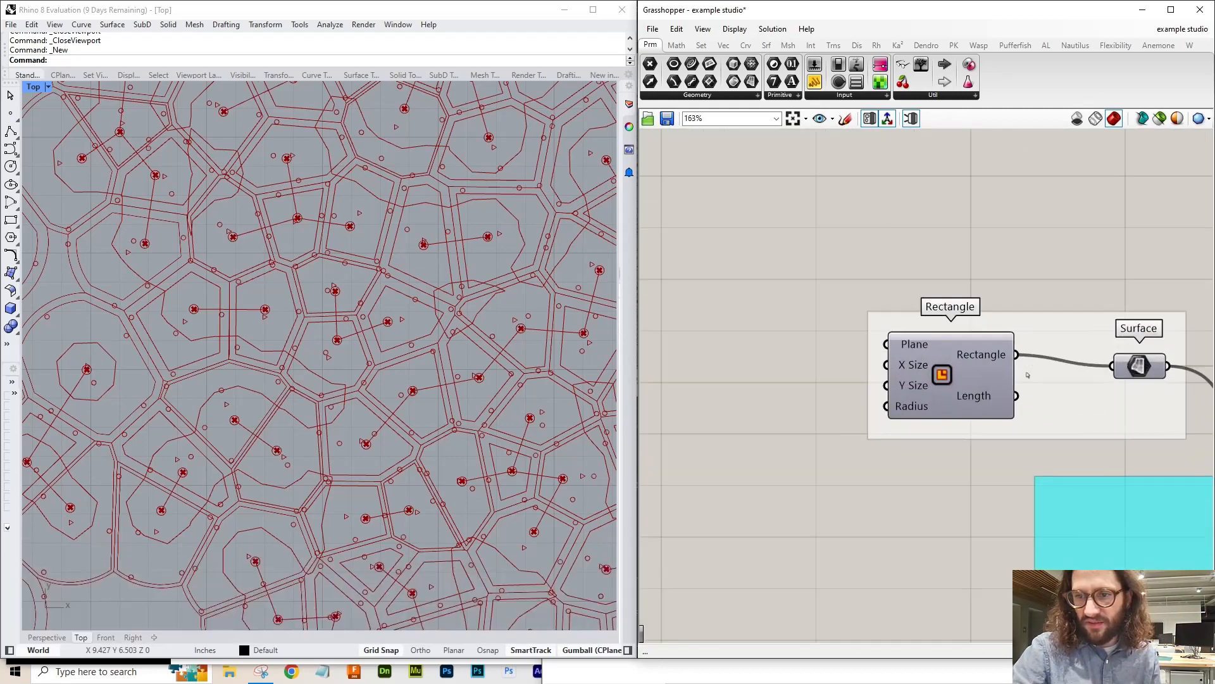
pyautogui.click(1007, 401)
pyautogui.scroll(-2, 1010, 401)
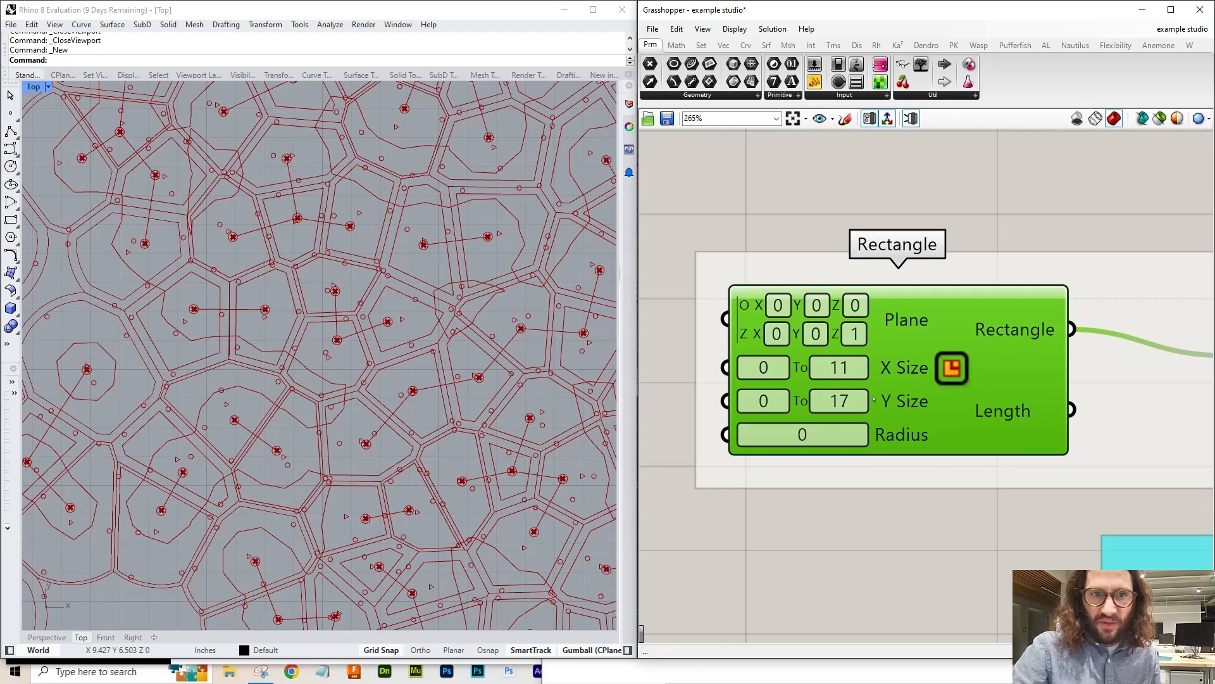
pyautogui.click(864, 530)
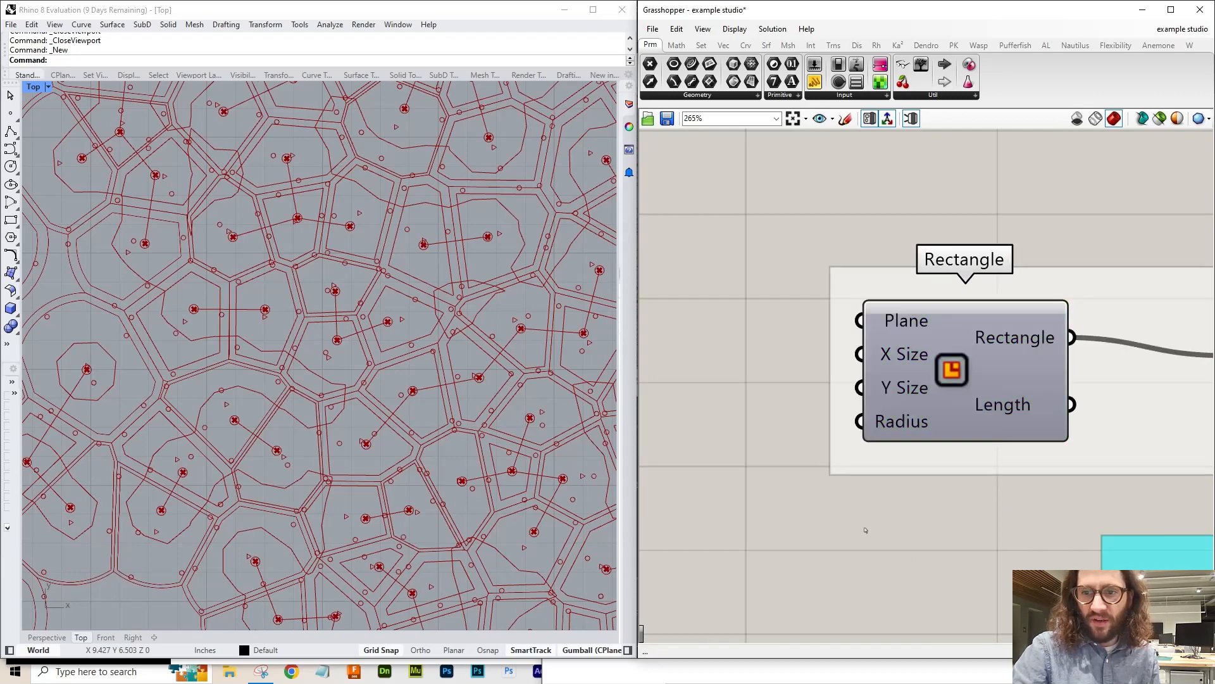
pyautogui.scroll(-3, 765, 392)
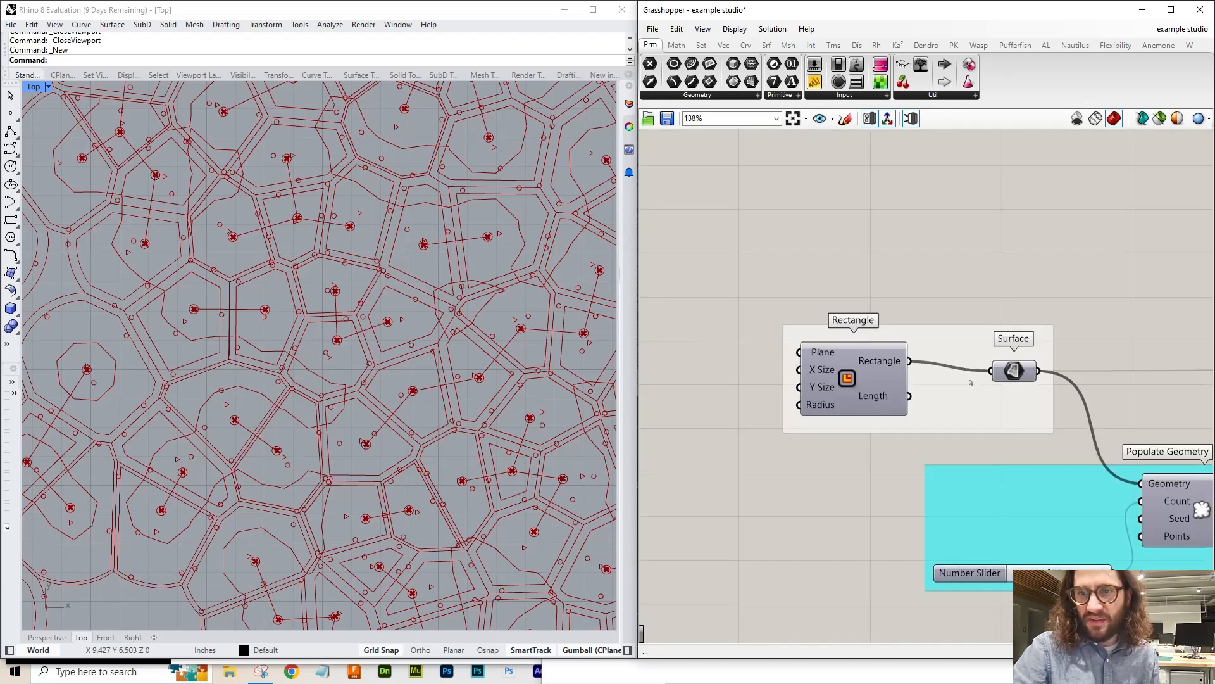
pyautogui.scroll(-5, 1037, 366)
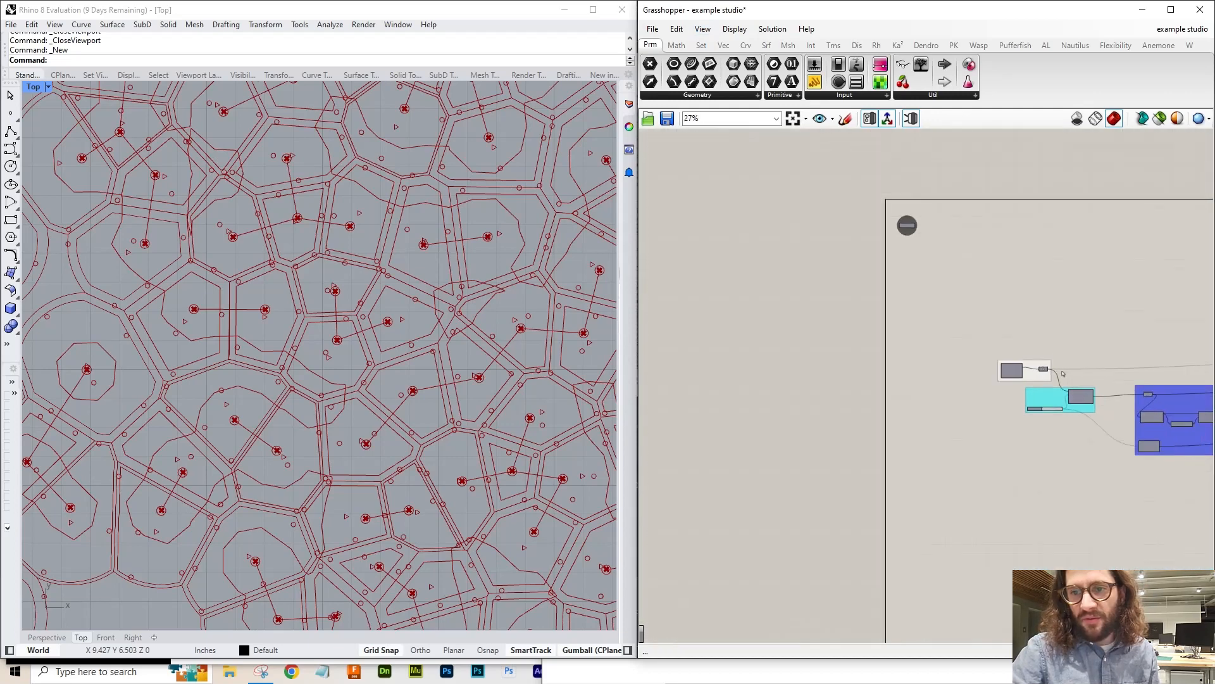
pyautogui.scroll(10, 945, 282)
pyautogui.moveTo(868, 311); pyautogui.dragTo(917, 300)
pyautogui.scroll(-10, 852, 429)
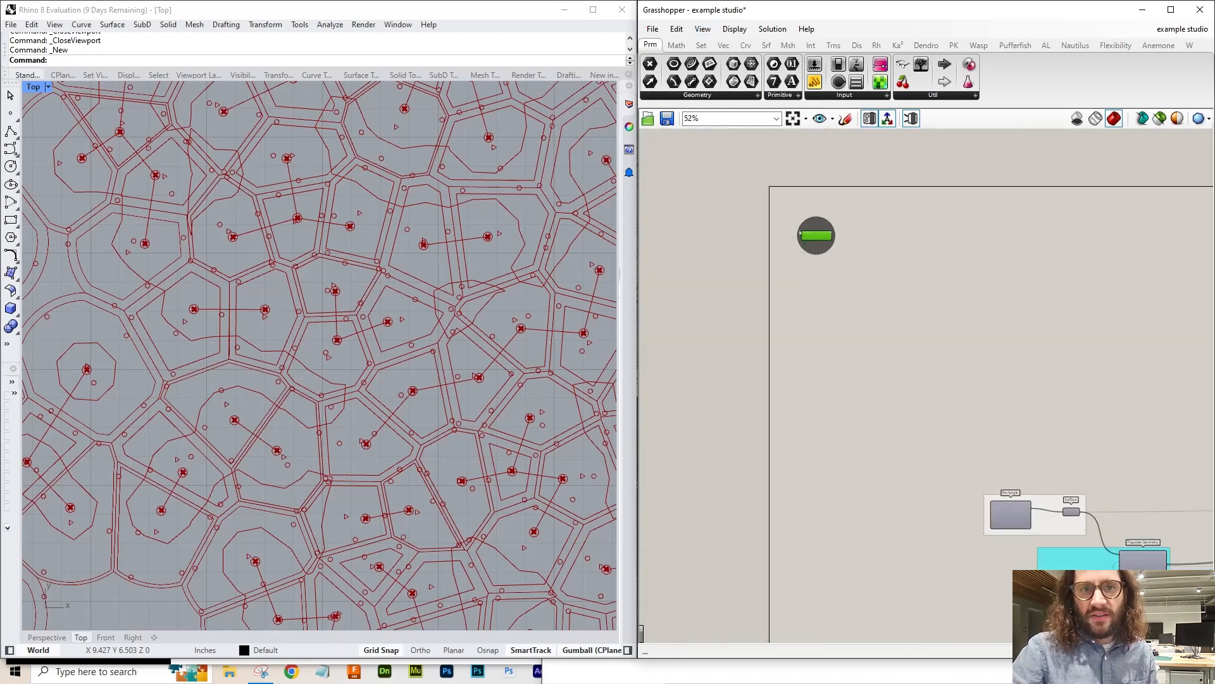
pyautogui.scroll(6, 1076, 551)
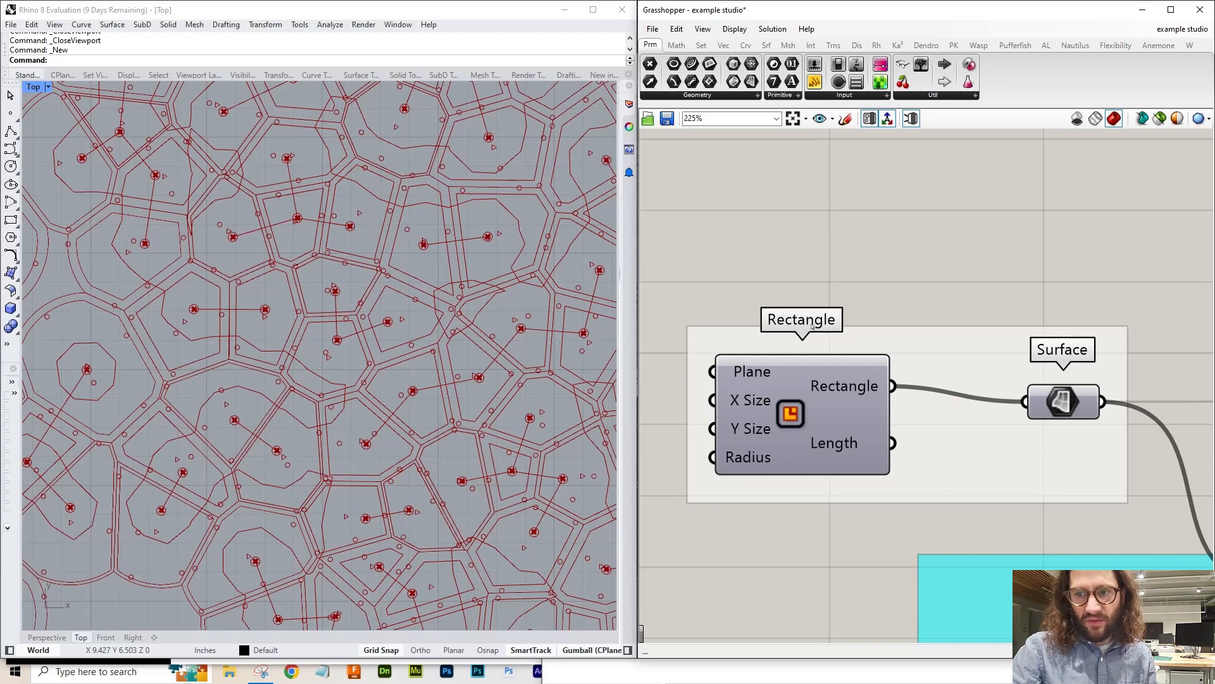
# - Turn on the previews of the Rectangle and Surface components and bring the whole sheet into view
pyautogui.moveTo(1053, 492); pyautogui.dragTo(1080, 455, button='right')
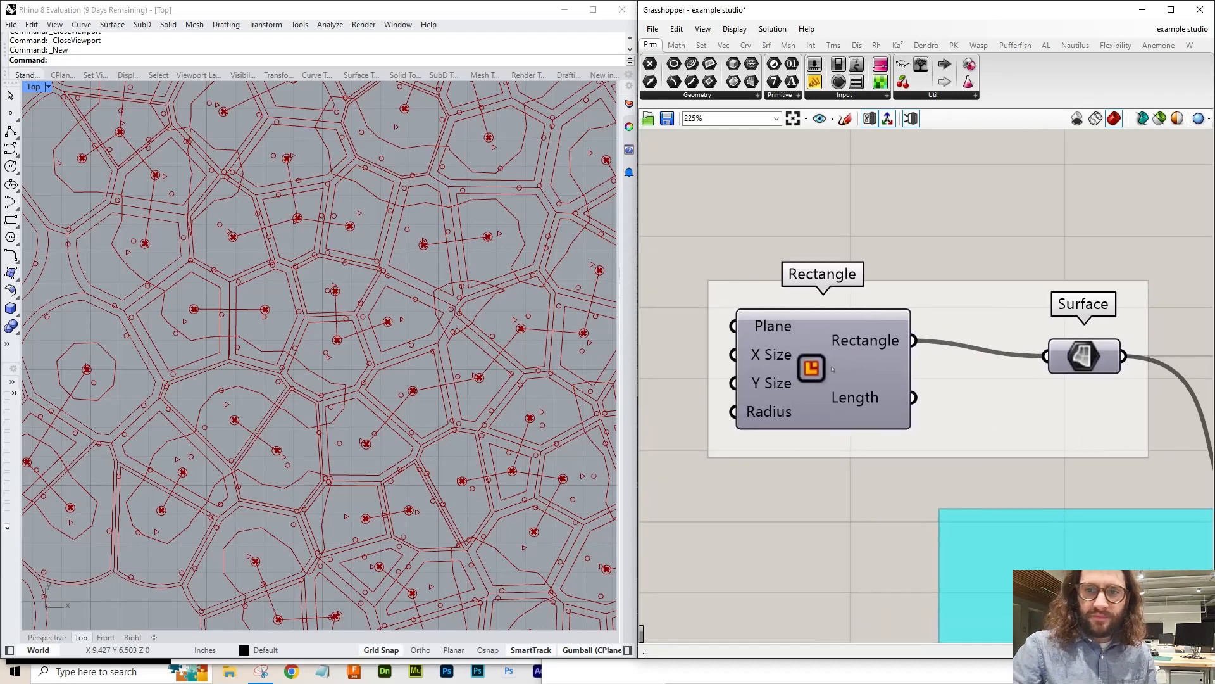
pyautogui.click(839, 382)
pyautogui.moveTo(839, 383); pyautogui.dragTo(884, 394)
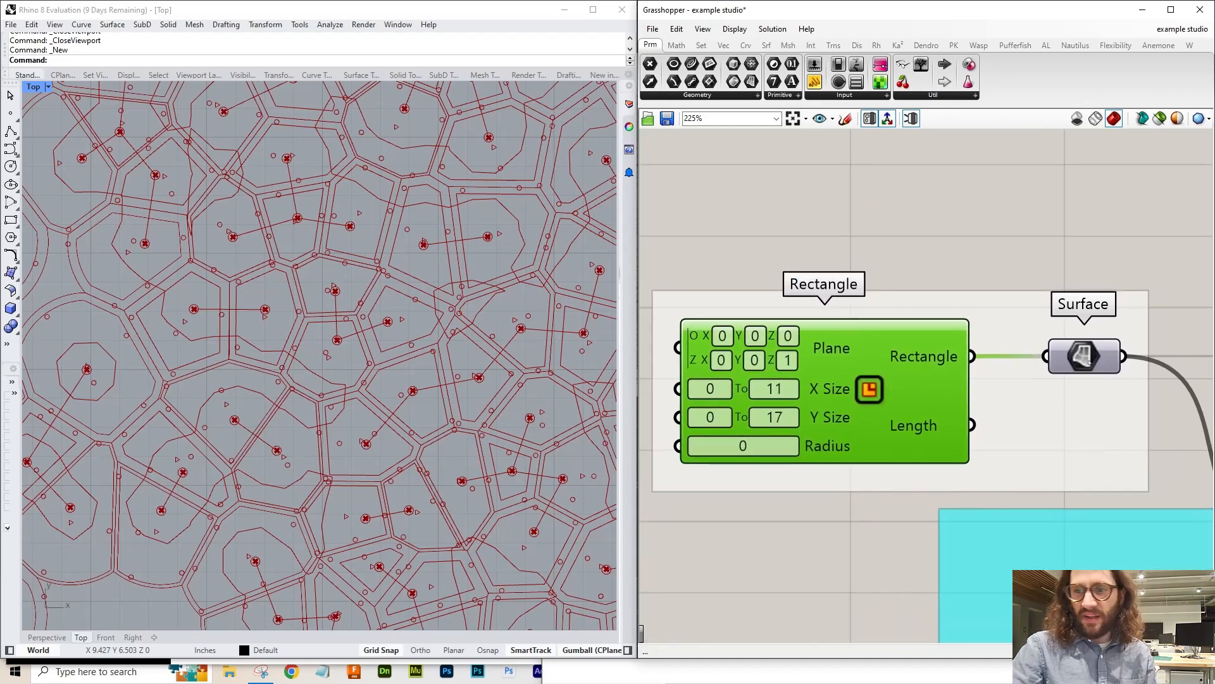
pyautogui.click(1081, 354)
pyautogui.moveTo(1003, 241); pyautogui.dragTo(926, 211, button='right')
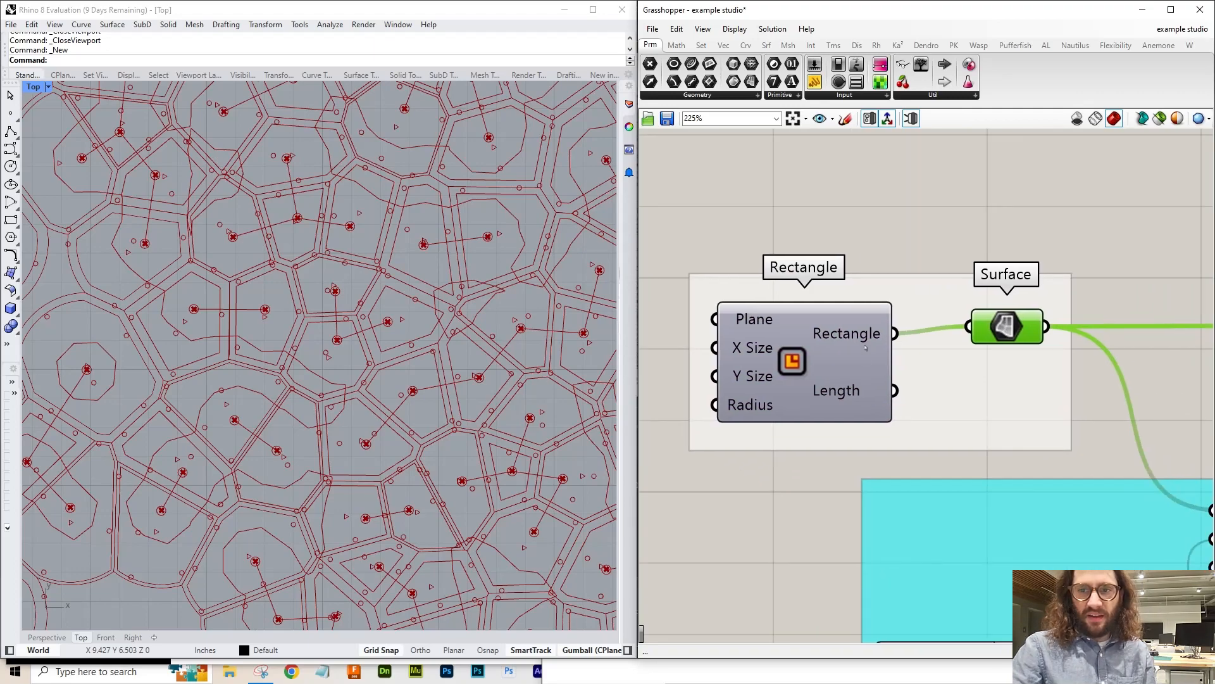
pyautogui.click(878, 362)
pyautogui.hotkey('ctrl', 'q')
pyautogui.click(1004, 333)
pyautogui.hotkey('ctrl', 'q')
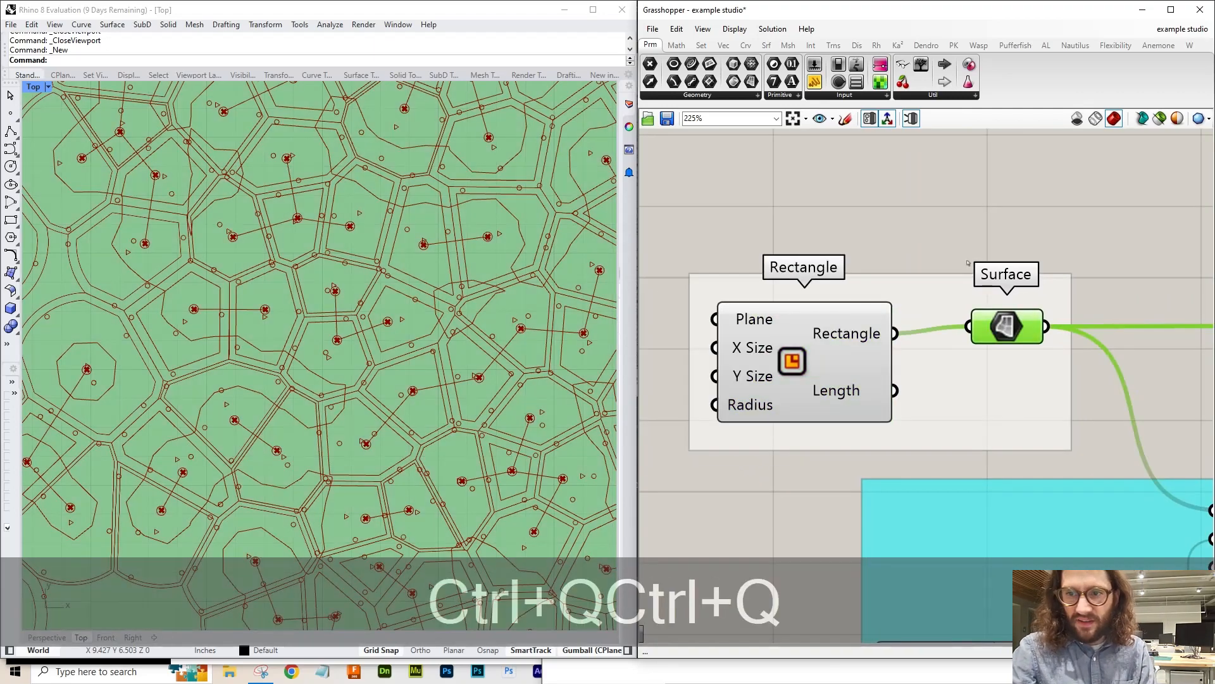
pyautogui.click(934, 367)
pyautogui.scroll(-3, 838, 391)
pyautogui.scroll(-5, 460, 357)
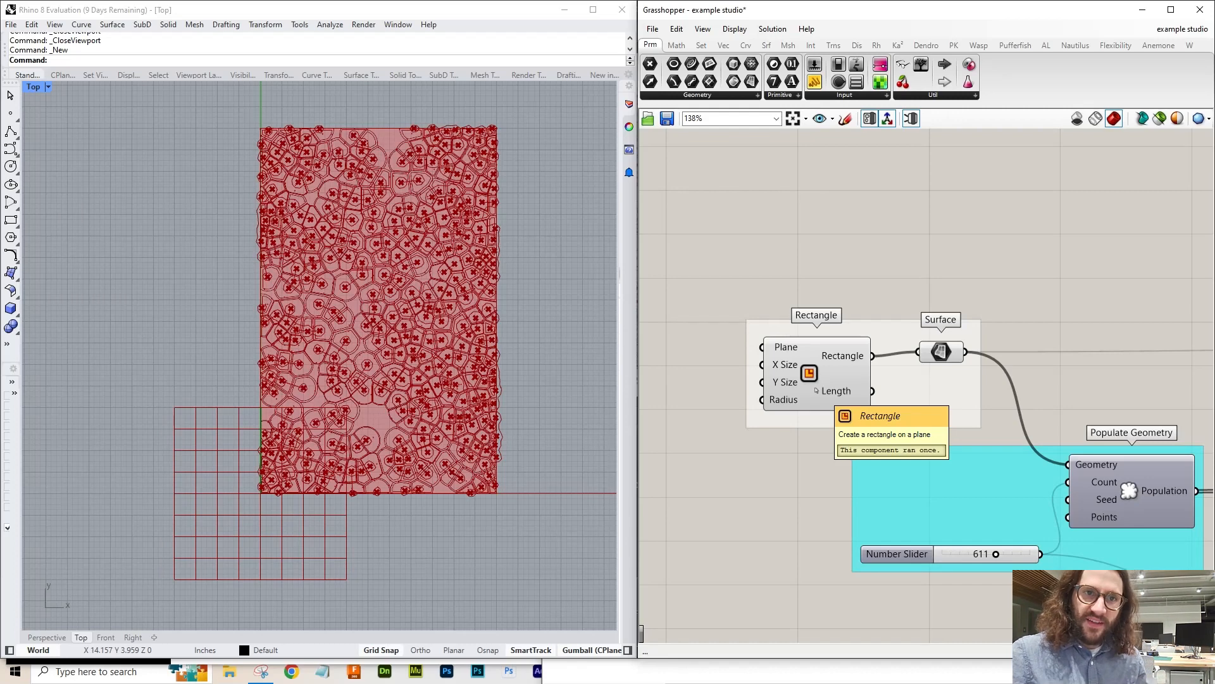
# - Turn off the previews of the Rectangle and Surface components and save the definition
pyautogui.click(819, 387)
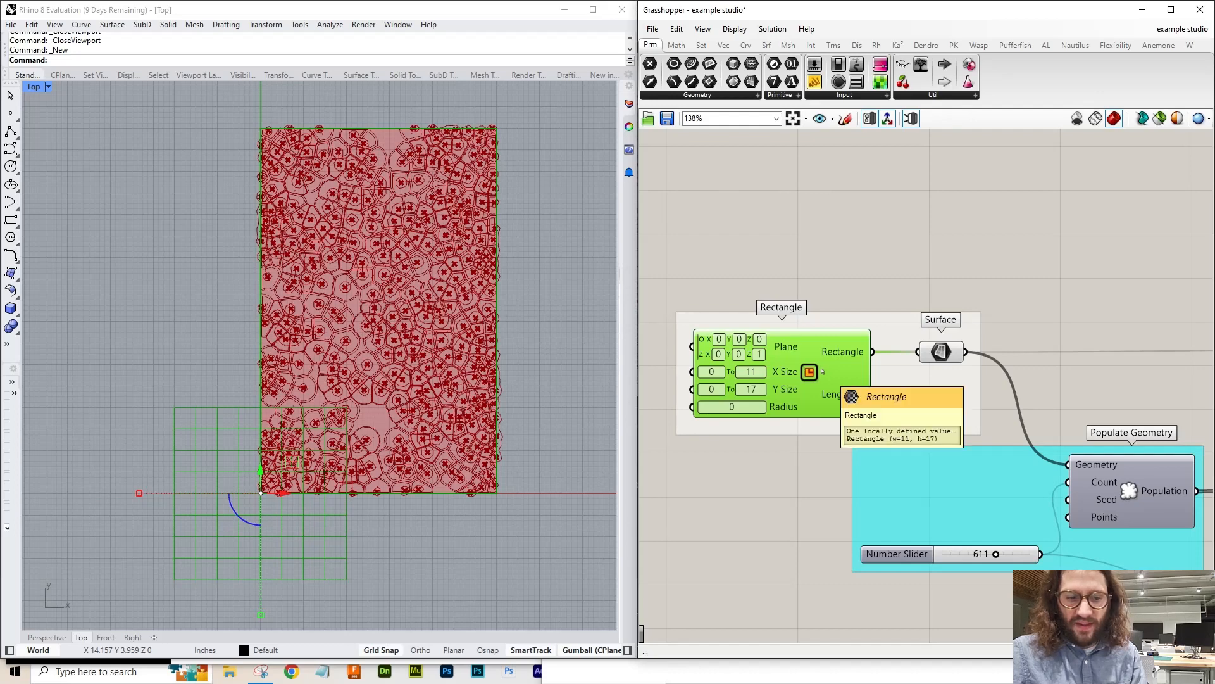
pyautogui.hotkey('ctrl', 'q')
pyautogui.click(854, 258)
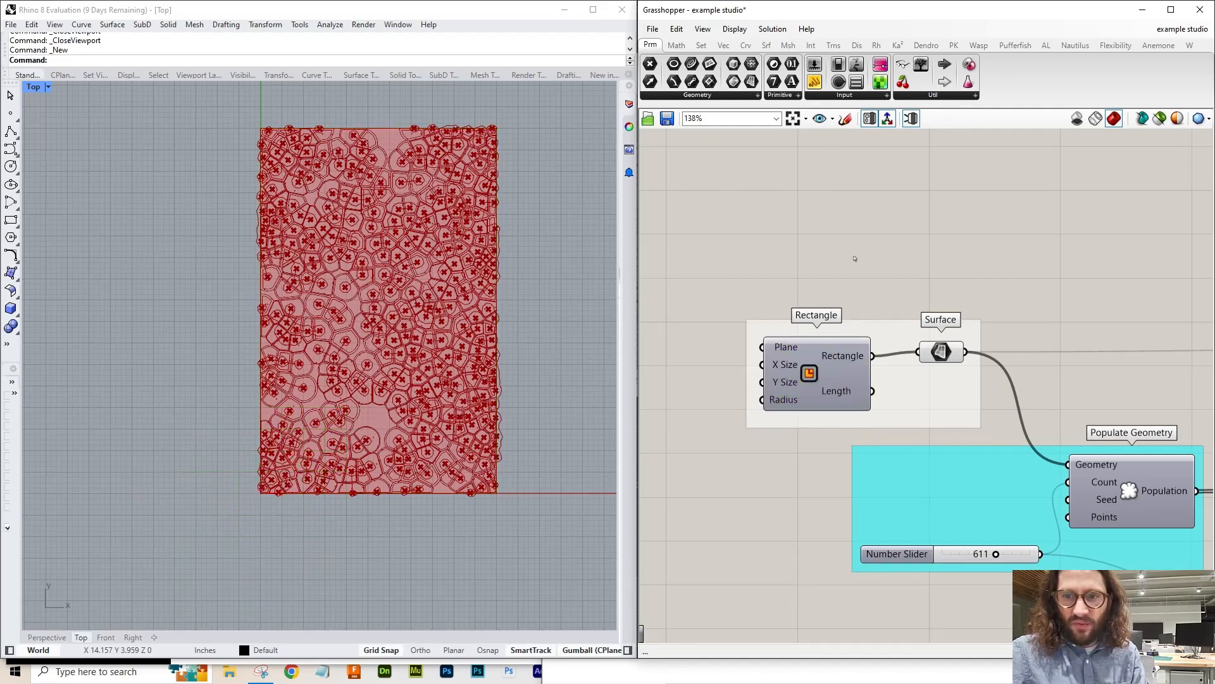
pyautogui.click(943, 353)
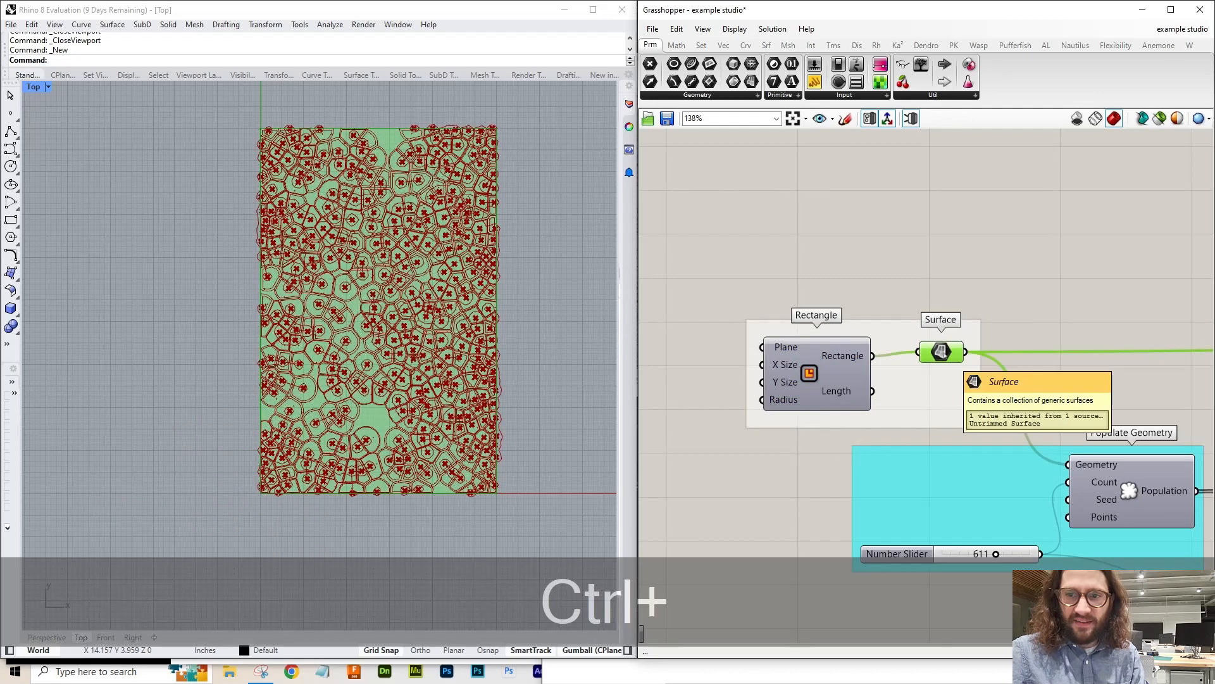
pyautogui.hotkey('ctrl', 'q')
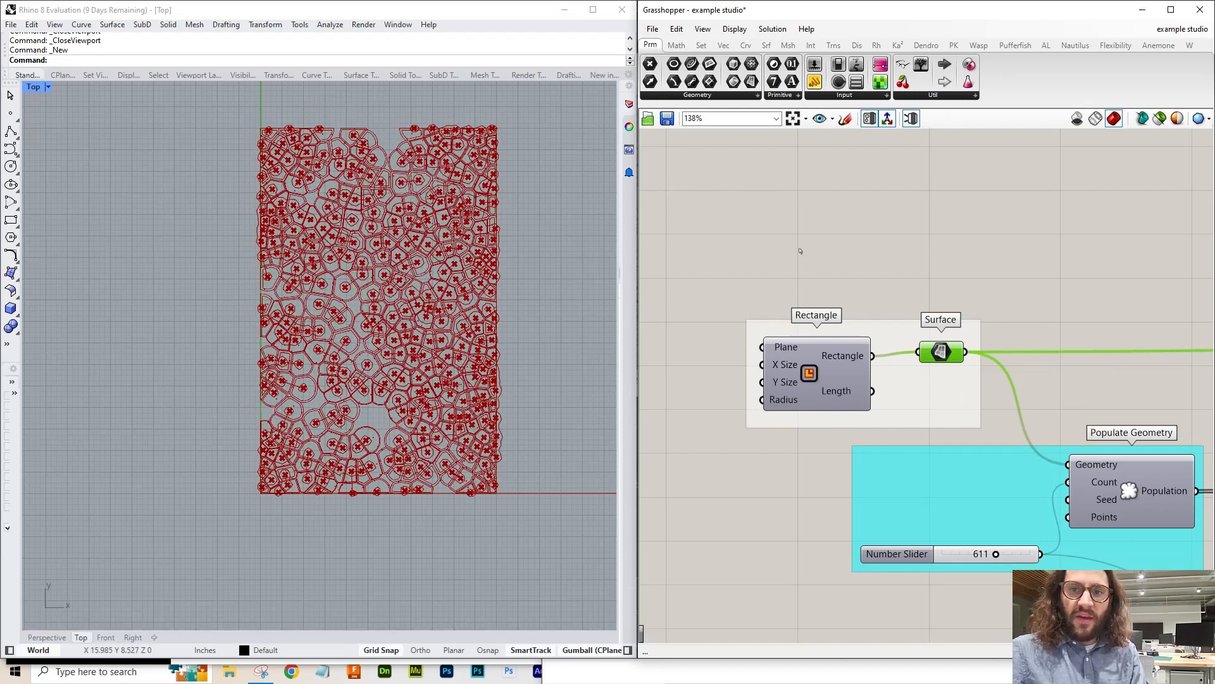
pyautogui.click(872, 232)
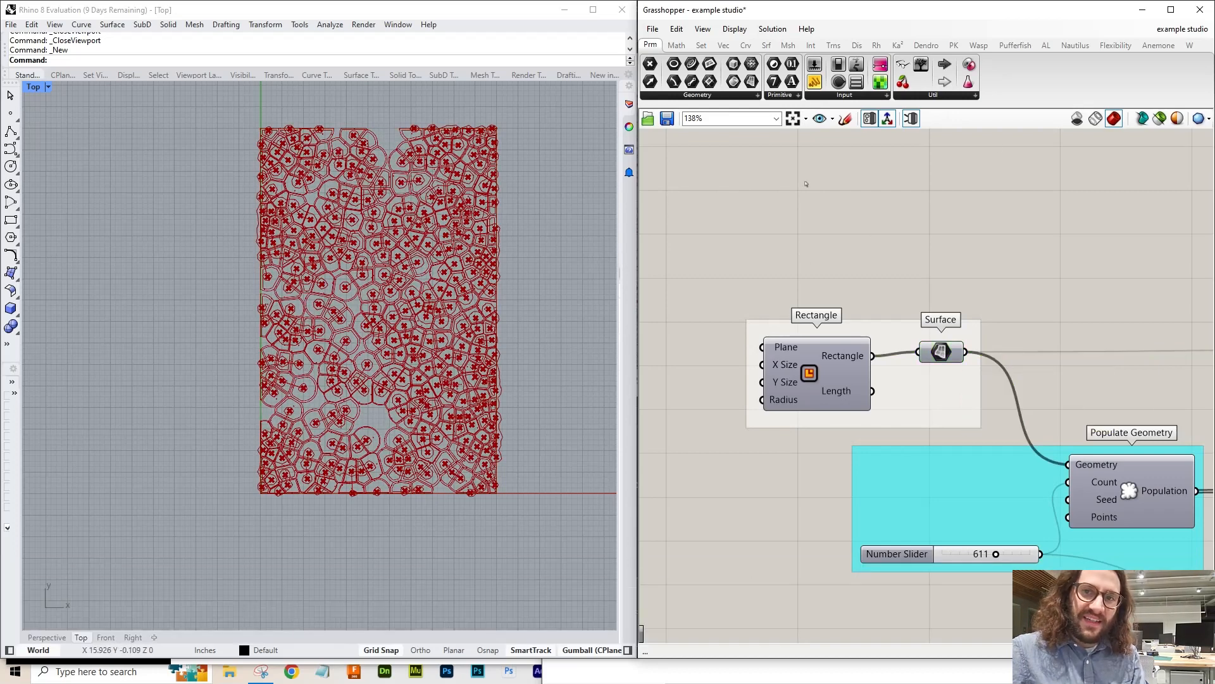
pyautogui.click(667, 118)
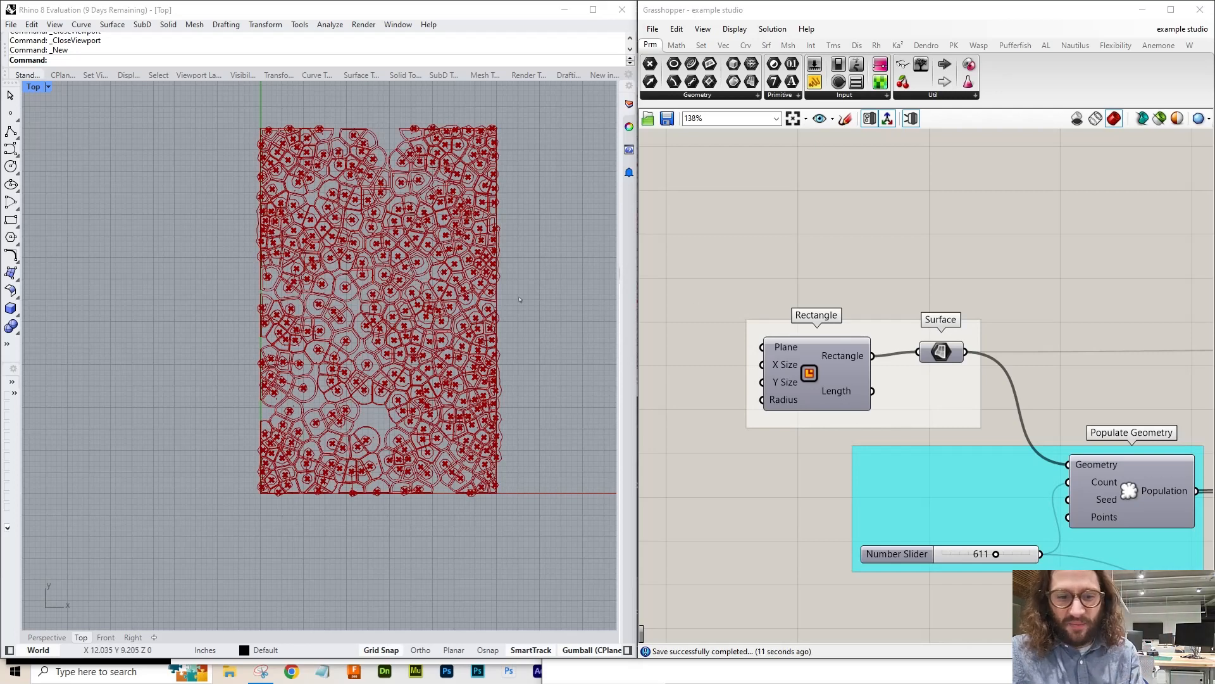
# - Temporarily show the first Populate Geometry component's points to compare them with the cell pattern in the viewport, and hide them again
pyautogui.hotkey('ctrl', 'q')
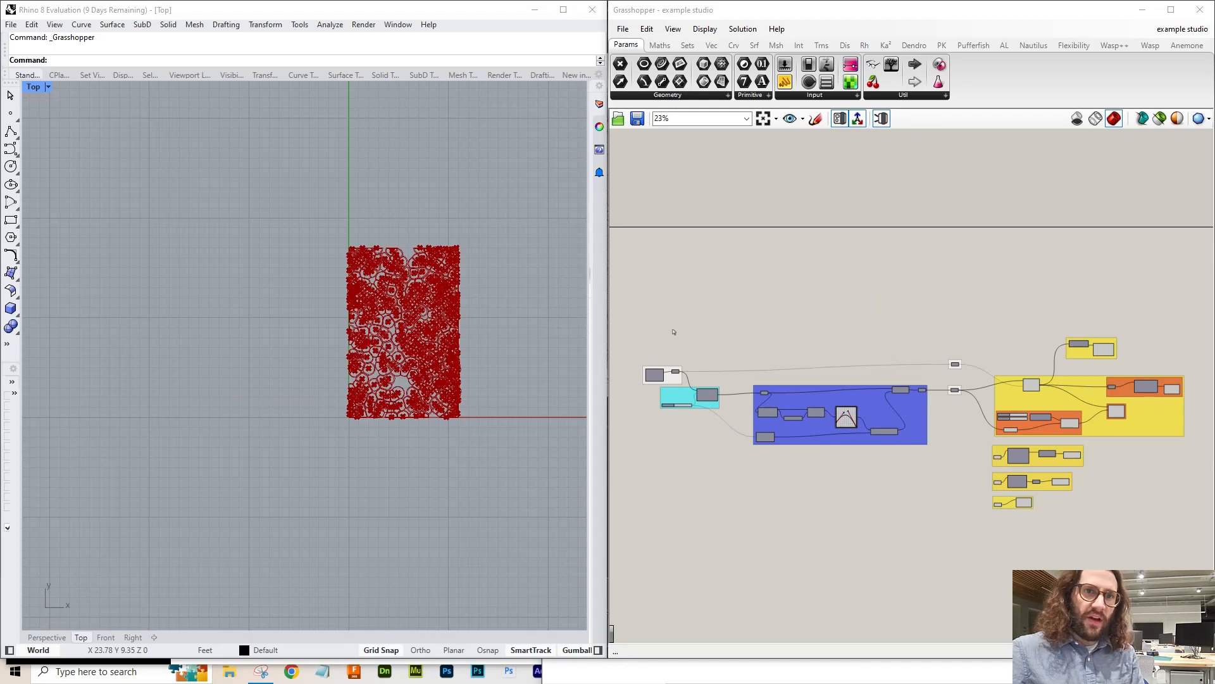
pyautogui.scroll(4, 224, 343)
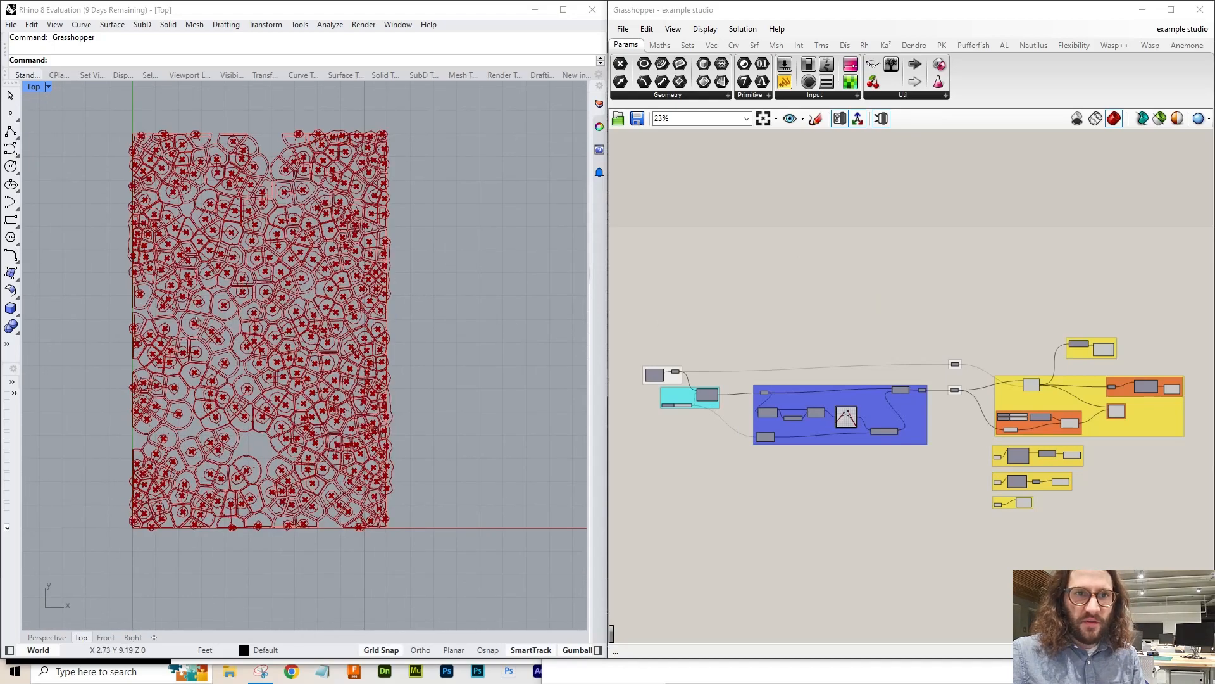
pyautogui.scroll(1, 196, 312)
pyautogui.scroll(2, 321, 299)
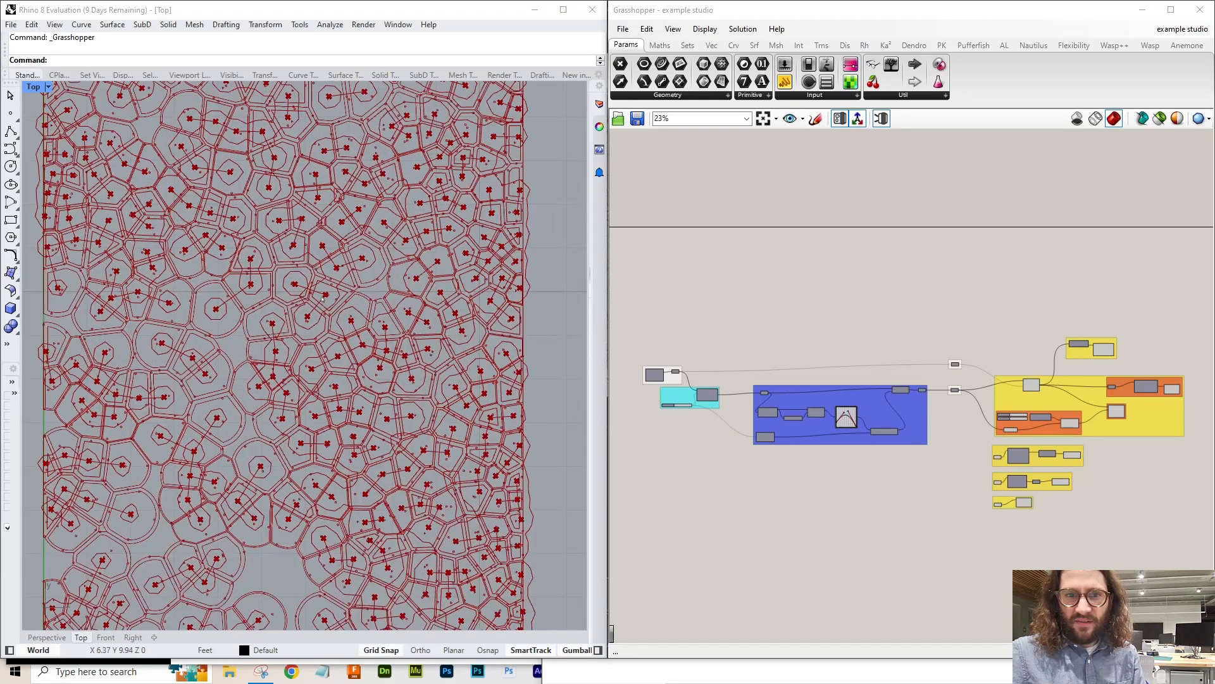
pyautogui.scroll(1, 323, 299)
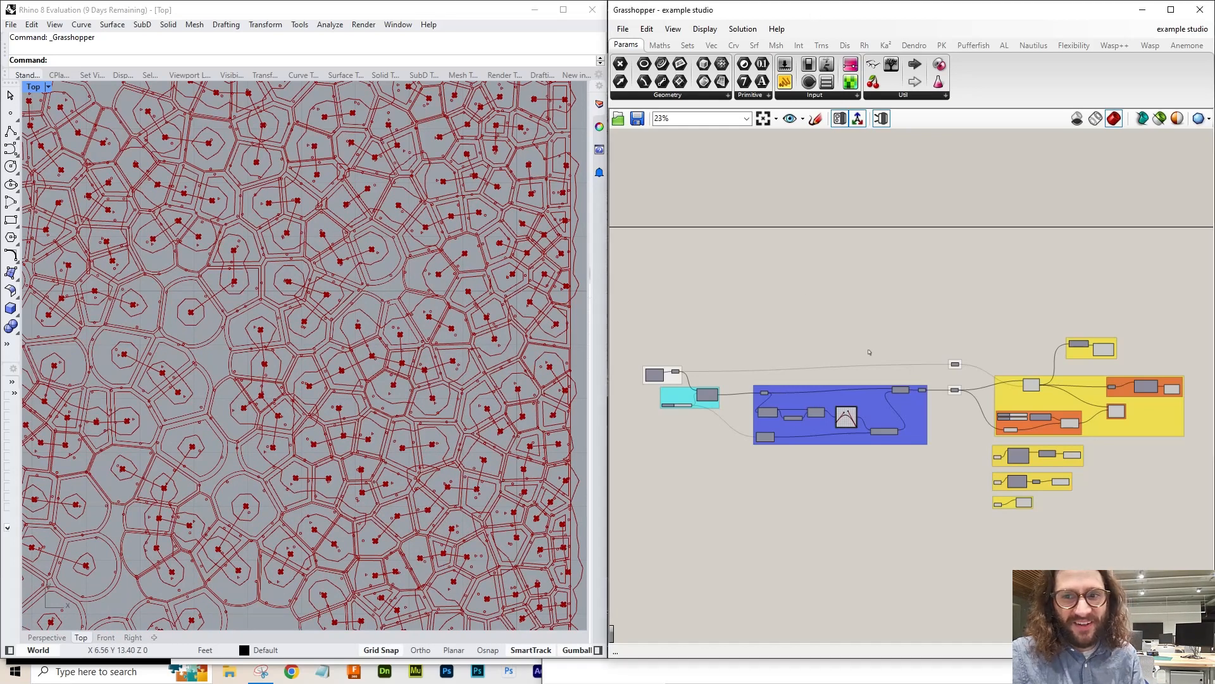
pyautogui.scroll(10, 717, 407)
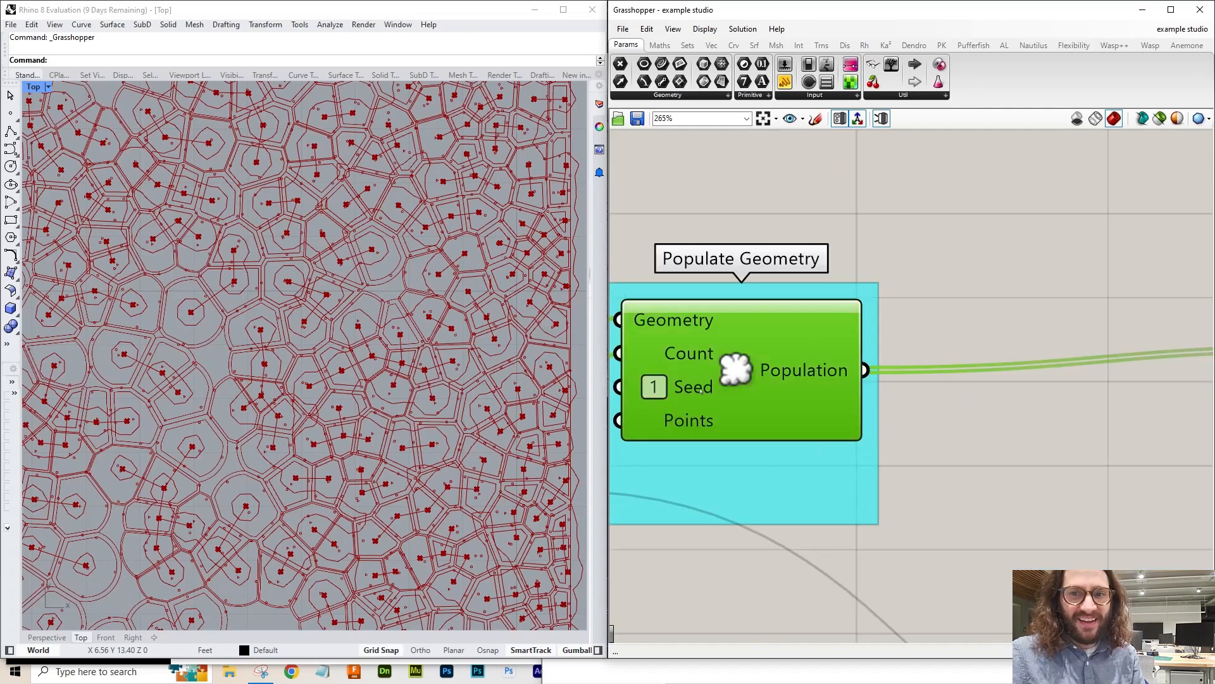
pyautogui.hotkey('ctrl', 'q')
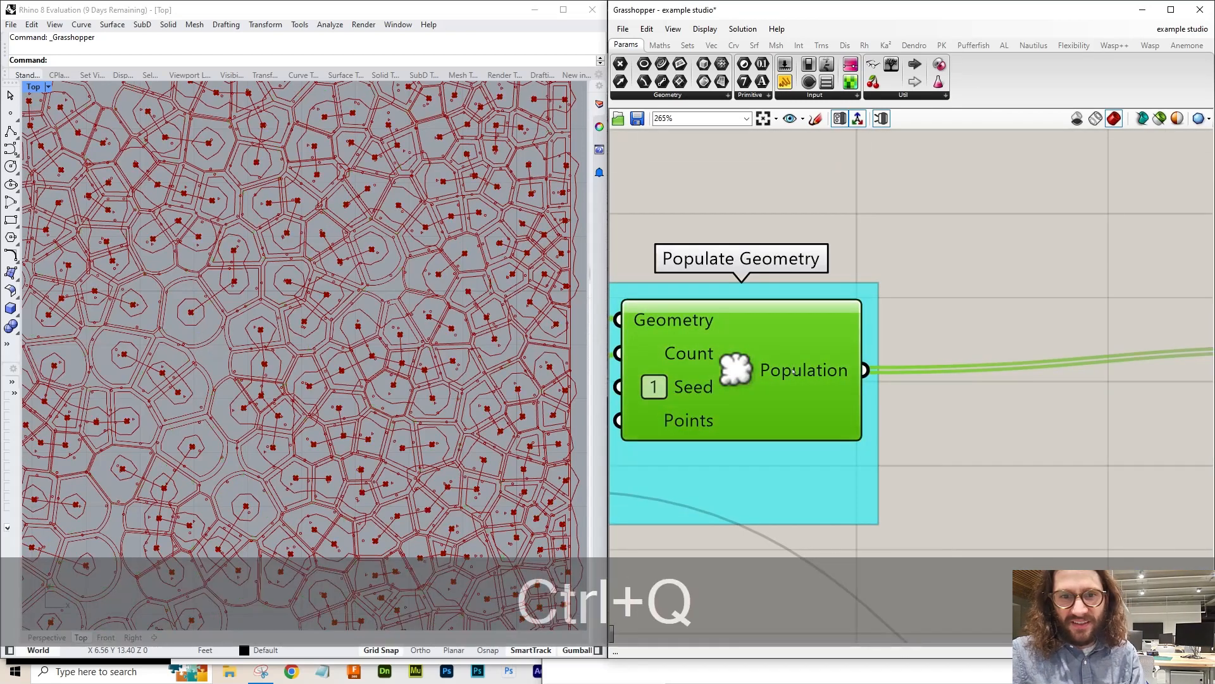
pyautogui.scroll(5, 354, 314)
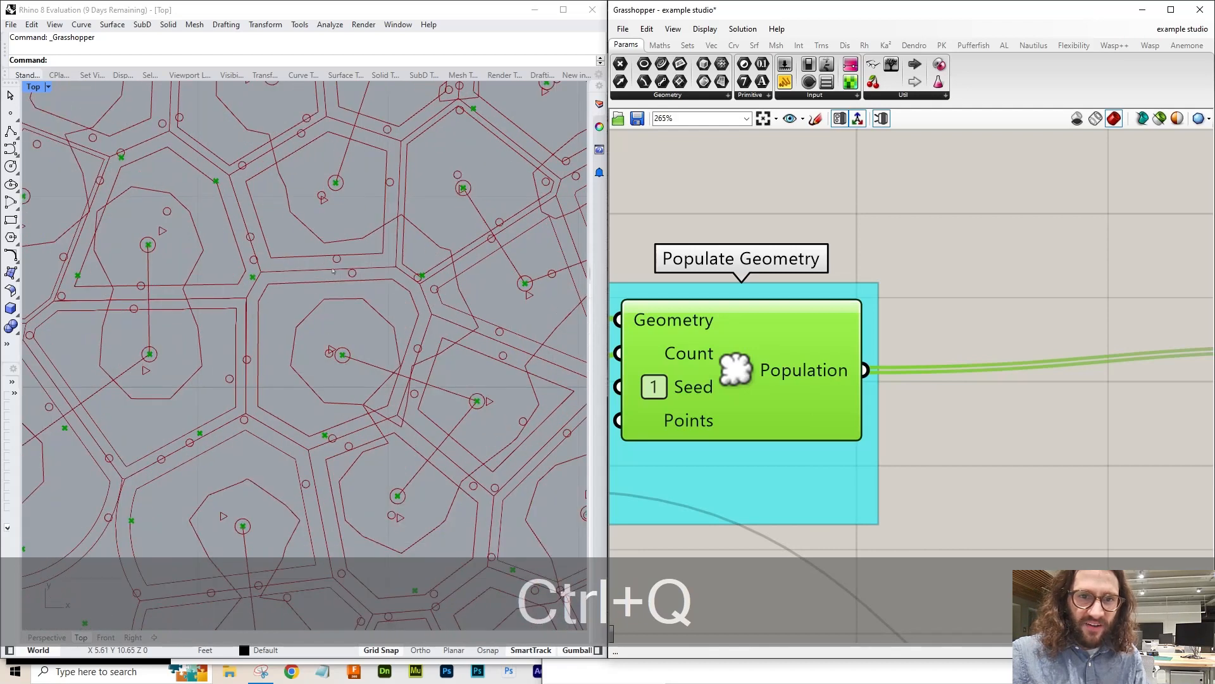
pyautogui.hotkey('ctrl', 'q')
pyautogui.click(935, 410)
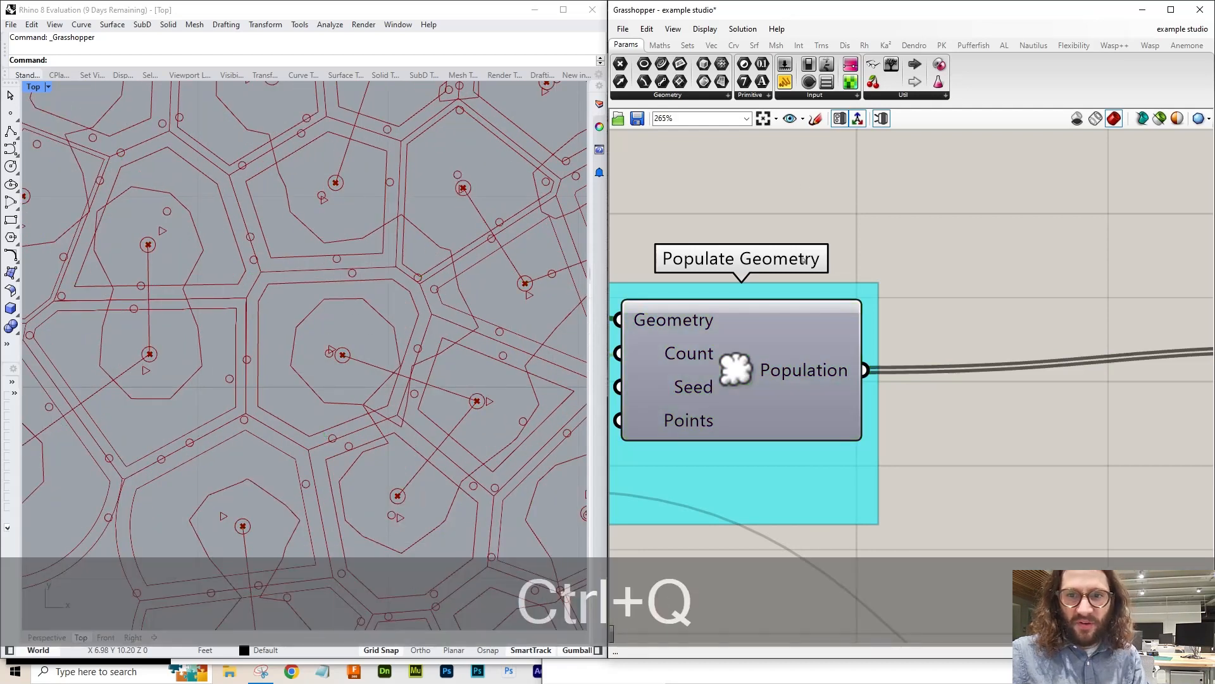
# - Examine how the Rectangle feeds the Surface and how the Surface and Number Slider feed Populate Geometry
pyautogui.scroll(-4, 936, 411)
pyautogui.scroll(4, 680, 387)
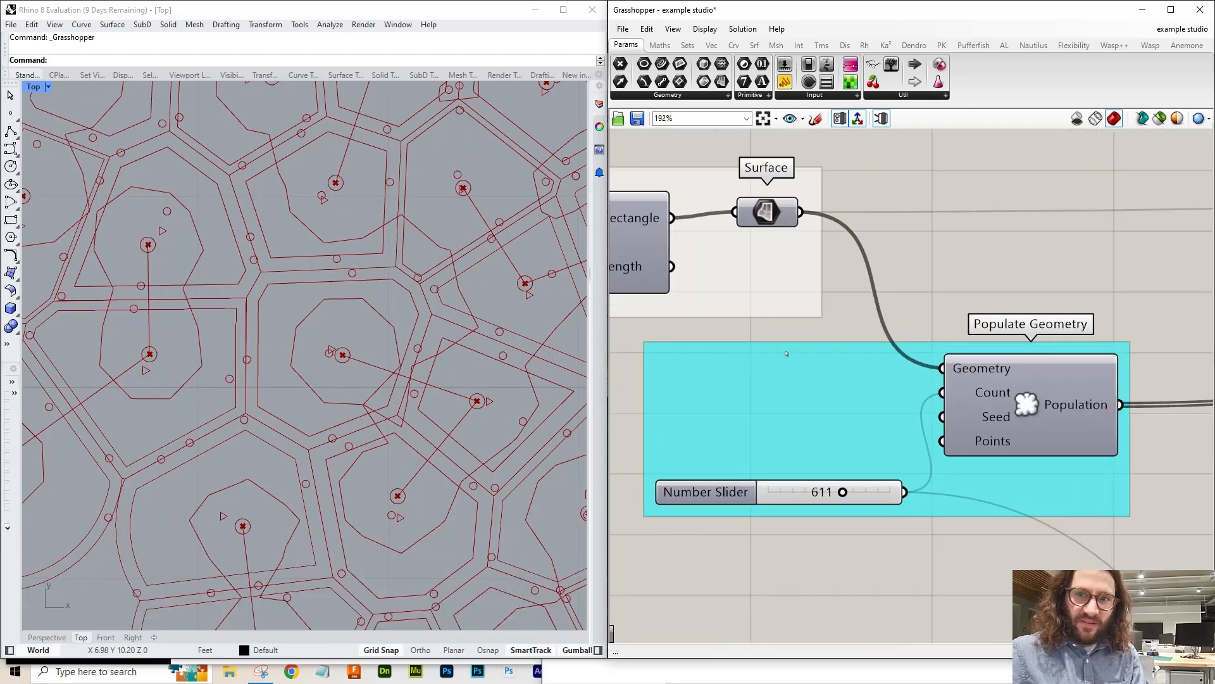
pyautogui.moveTo(782, 350); pyautogui.dragTo(940, 448, button='right')
pyautogui.click(808, 366)
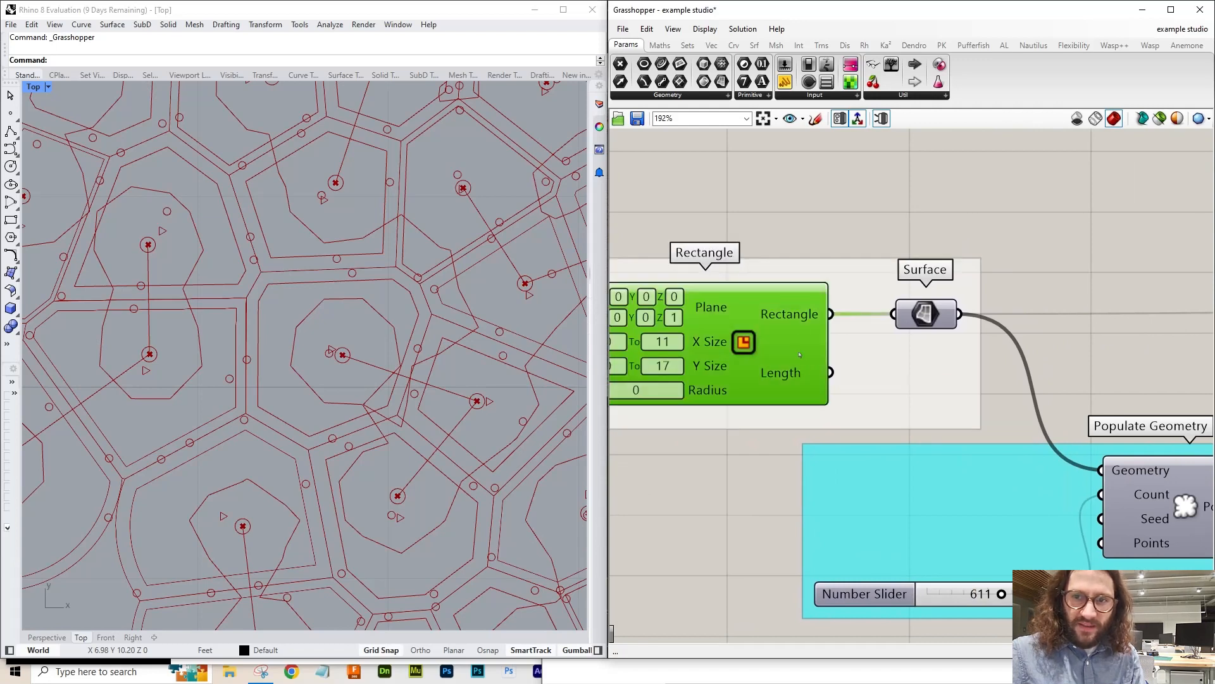
pyautogui.click(928, 315)
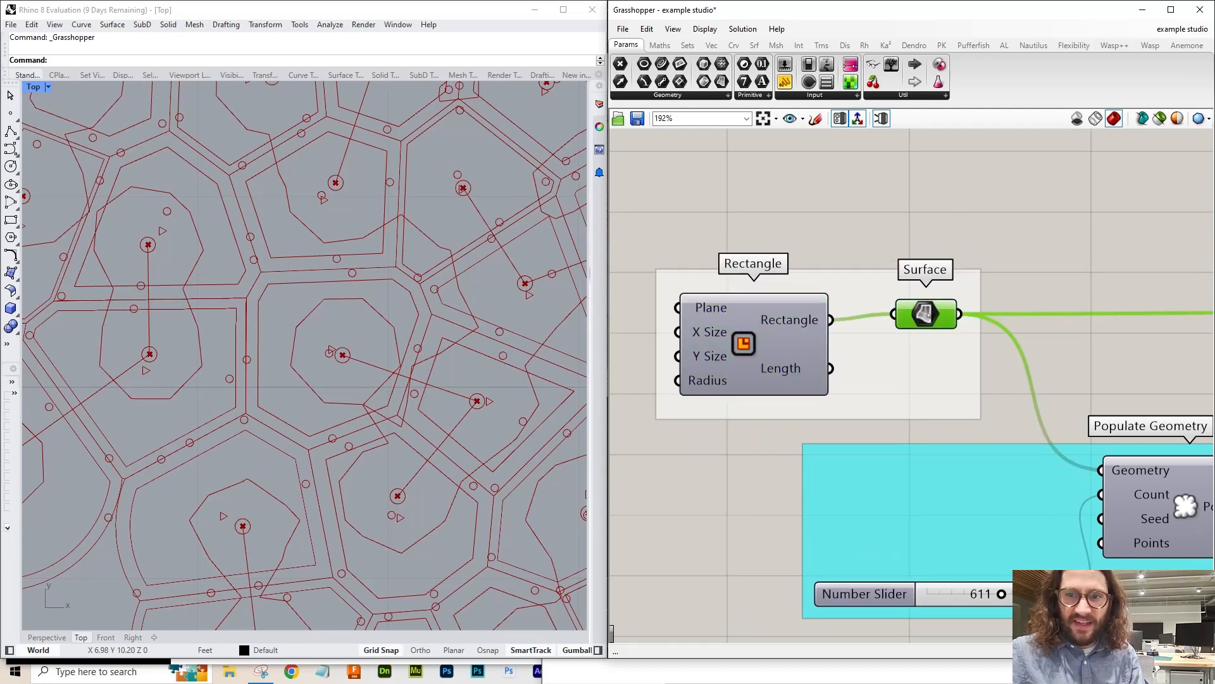
pyautogui.moveTo(937, 315); pyautogui.dragTo(735, 282, button='right')
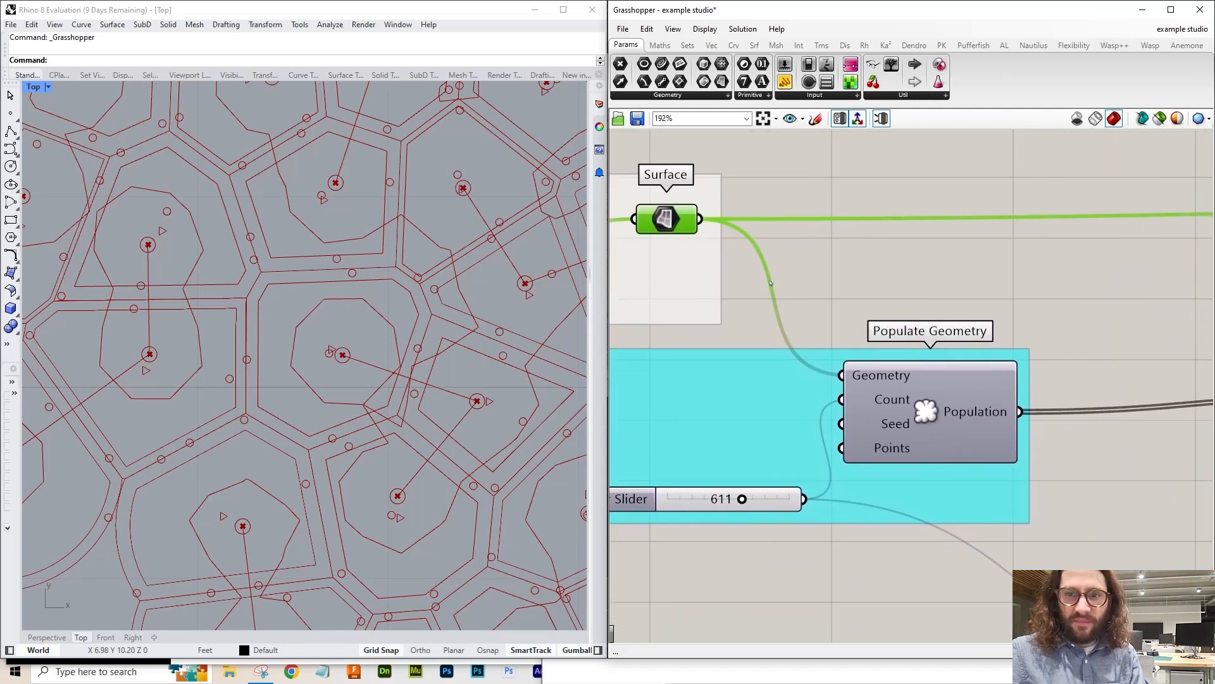
pyautogui.click(917, 402)
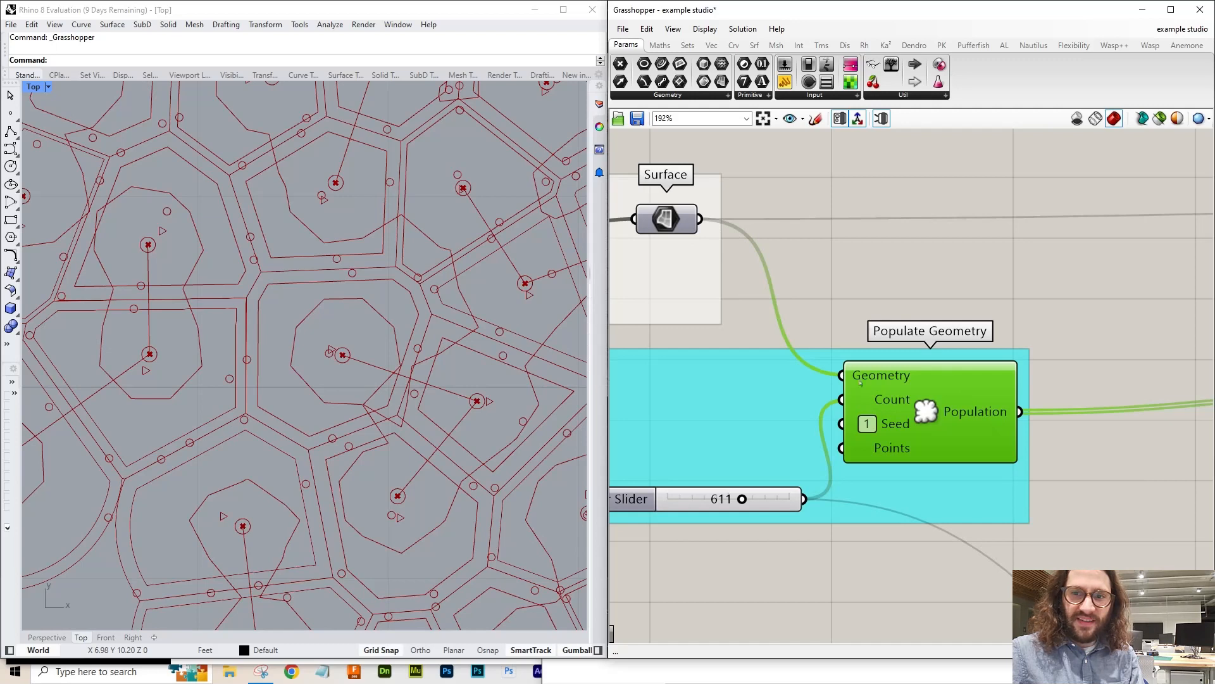
pyautogui.moveTo(920, 450); pyautogui.dragTo(981, 378, button='right')
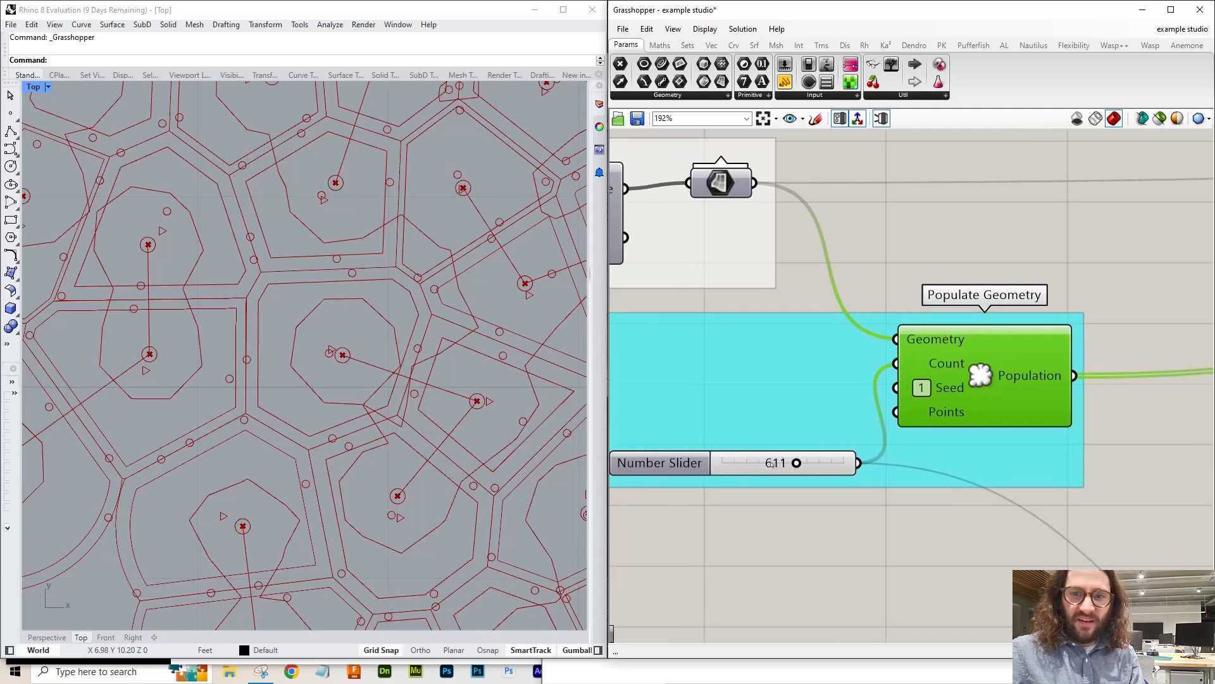
# - Set the Number Slider feeding Populate Geometry's Count to 407 and check the pattern across the whole sheet
pyautogui.moveTo(796, 463); pyautogui.dragTo(771, 463)
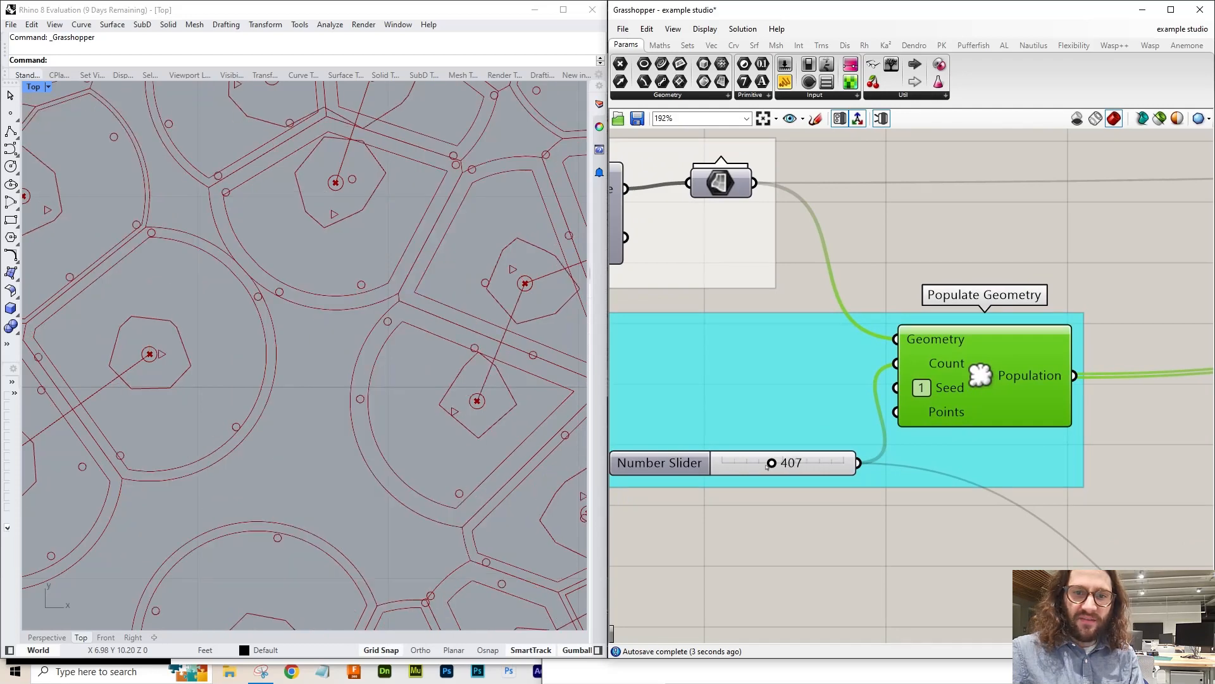
pyautogui.scroll(-6, 304, 354)
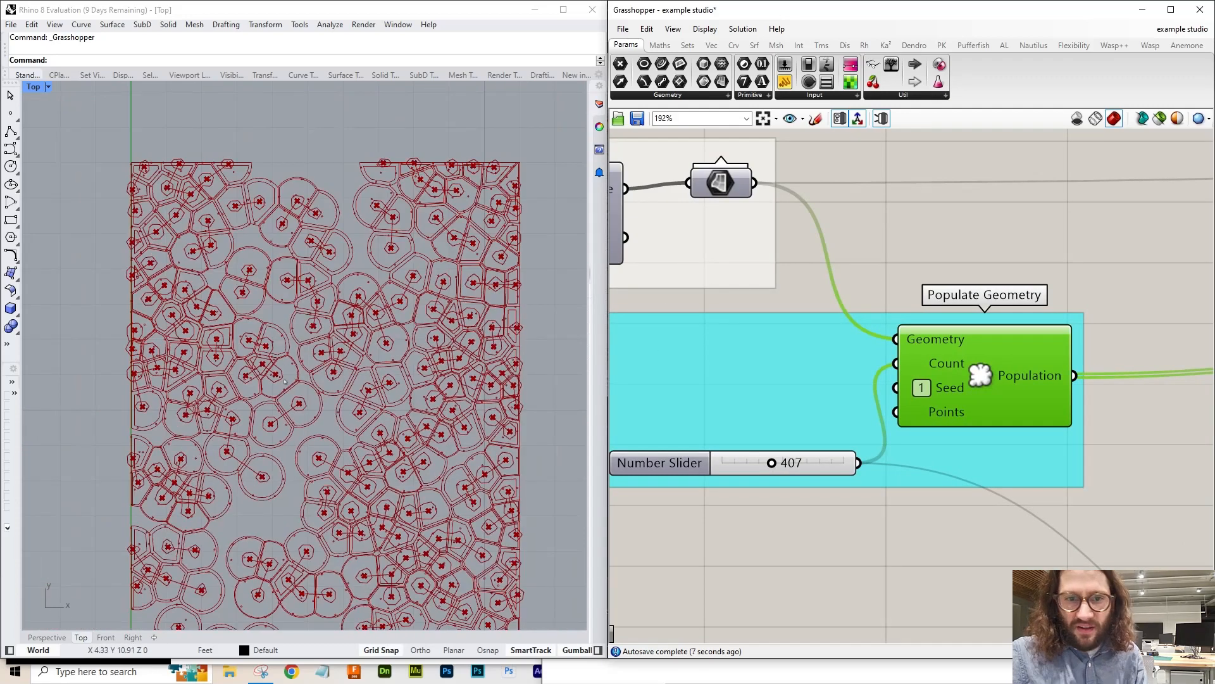
pyautogui.scroll(-2, 316, 290)
pyautogui.scroll(-3, 627, 287)
# - Turn off the previews of the Voronoi component and the Polygon component built on the cell centroids
pyautogui.scroll(-5, 624, 285)
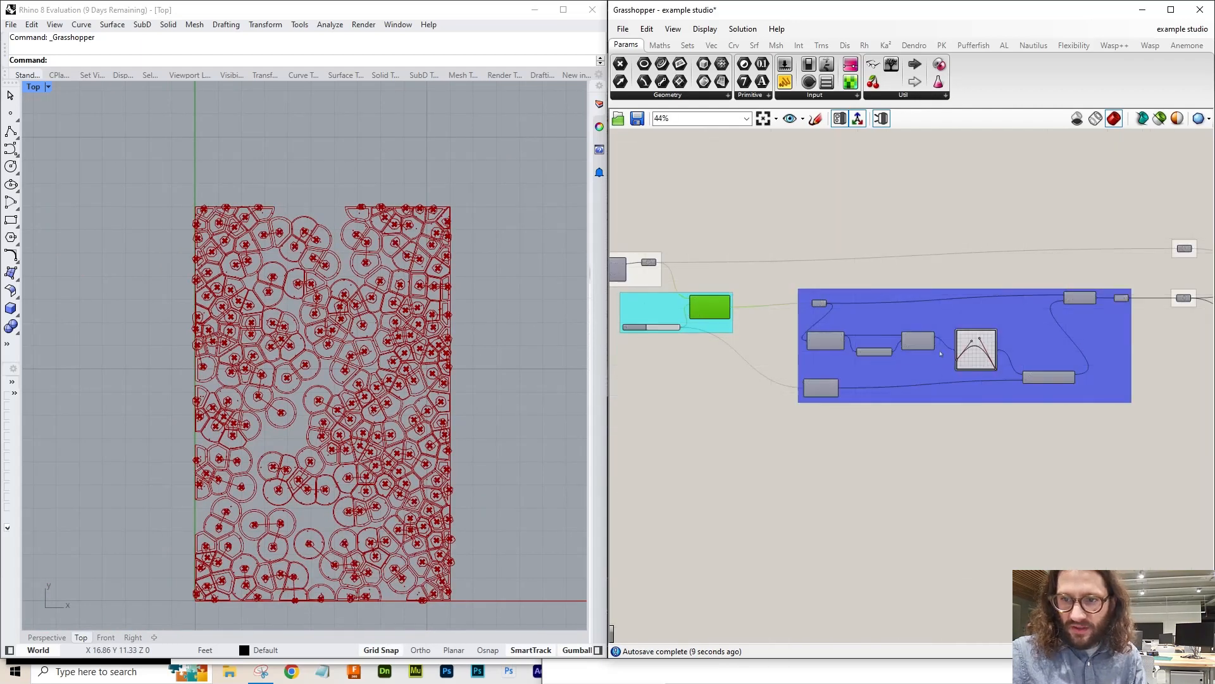
pyautogui.scroll(4, 948, 334)
pyautogui.moveTo(1077, 340); pyautogui.dragTo(624, 364, button='right')
pyautogui.moveTo(1203, 267); pyautogui.dragTo(738, 293, button='right')
pyautogui.click(718, 306)
pyautogui.hotkey('ctrl', 'q')
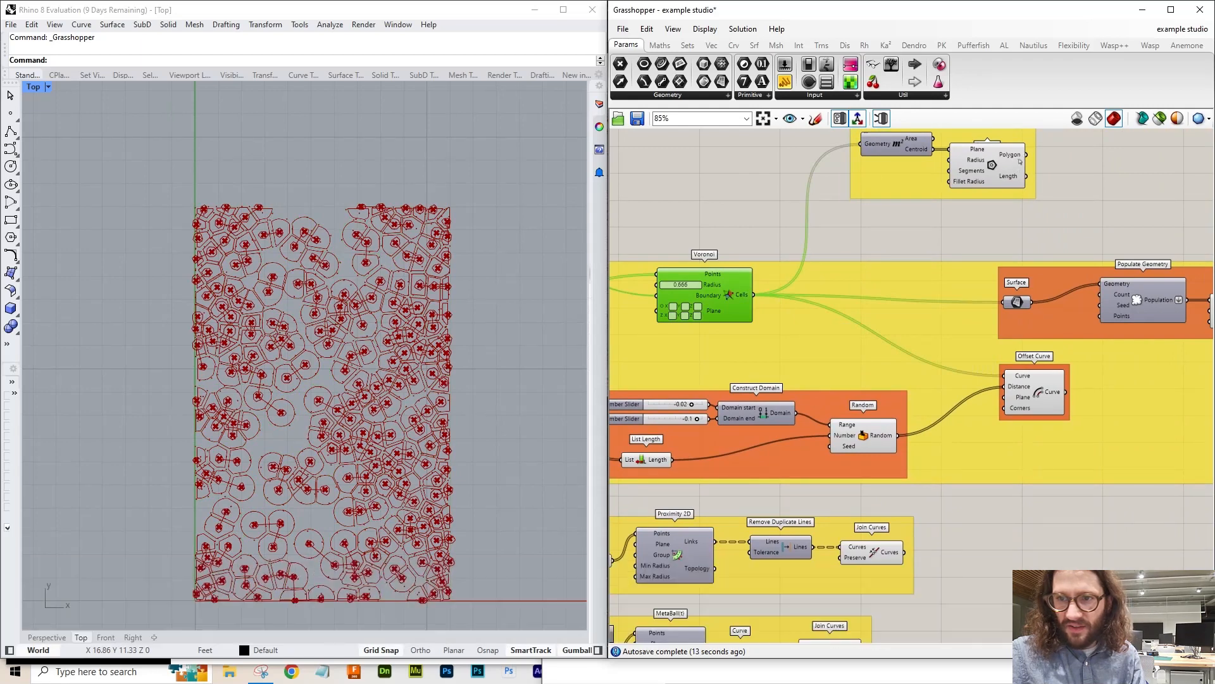
pyautogui.moveTo(1026, 154); pyautogui.dragTo(1107, 192)
pyautogui.press('Escape')
pyautogui.click(1001, 174)
pyautogui.hotkey('ctrl', 'q')
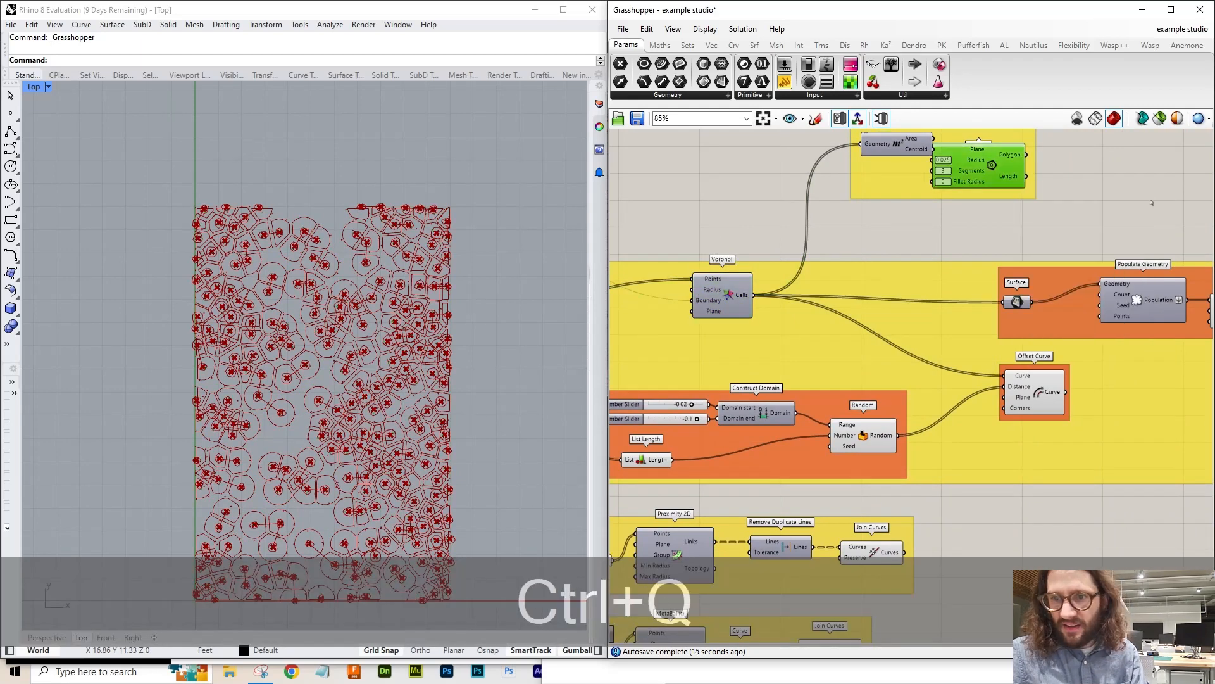
# - Turn off the previews of the Offset Curve component and the Circle CNR component in the orange Populate Geometry group
pyautogui.moveTo(1152, 201); pyautogui.dragTo(910, 148, button='right')
pyautogui.click(788, 351)
pyautogui.hotkey('ctrl', 'q')
pyautogui.click(997, 259)
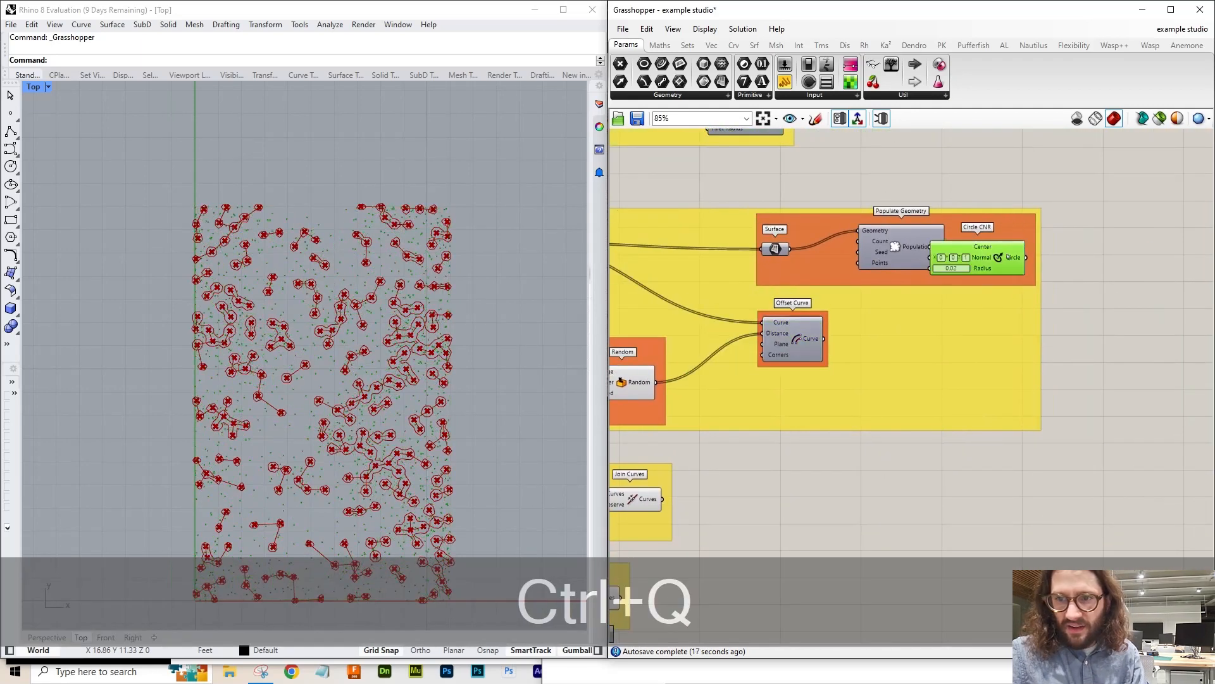
pyautogui.hotkey('ctrl', 'q')
# - Turn off the previews of the Join Curves components in the Proximity 2D and MetaBall groups
pyautogui.moveTo(621, 494); pyautogui.dragTo(952, 311, button='right')
pyautogui.click(952, 311)
pyautogui.hotkey('ctrl', 'q')
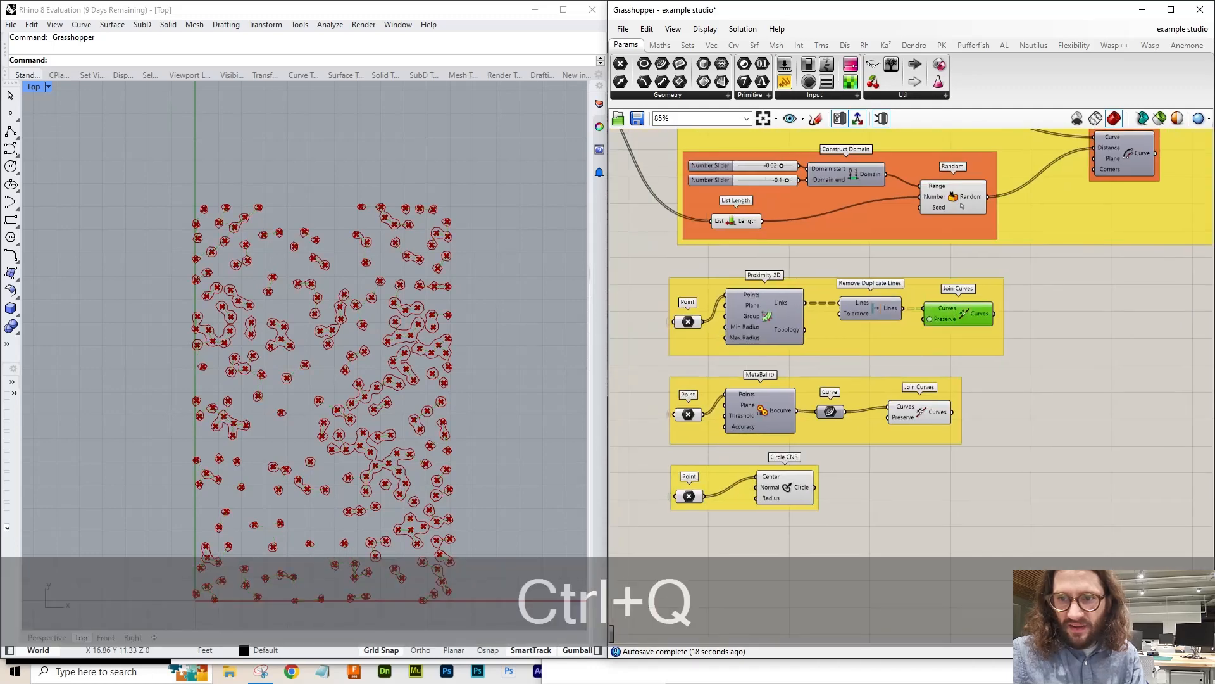
pyautogui.click(961, 209)
pyautogui.hotkey('ctrl', 'q')
pyautogui.click(935, 411)
pyautogui.hotkey('ctrl', 'q')
# - Turn off the previews of the lowest group's Circle CNR and the three Point parameters feeding the lower yellow groups
pyautogui.click(785, 487)
pyautogui.hotkey('ctrl', 'q')
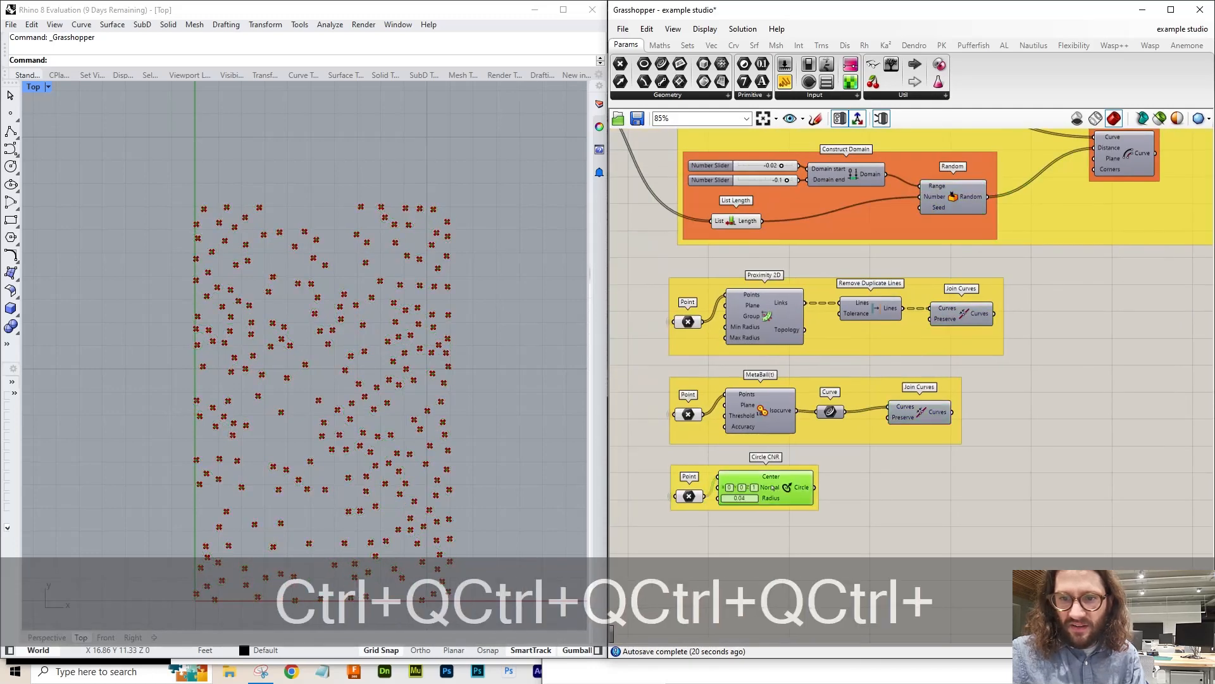
pyautogui.moveTo(660, 516); pyautogui.dragTo(714, 282)
pyautogui.hotkey('ctrl', 'q')
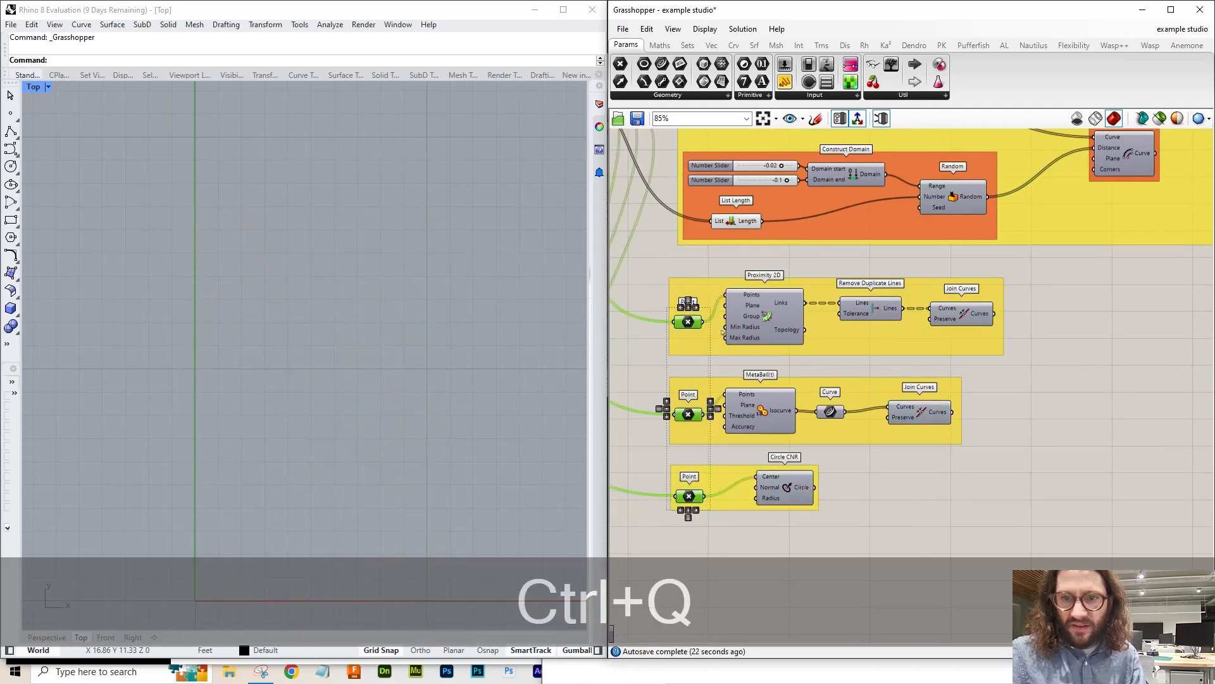
pyautogui.click(728, 263)
pyautogui.moveTo(707, 268); pyautogui.dragTo(1171, 456, button='right')
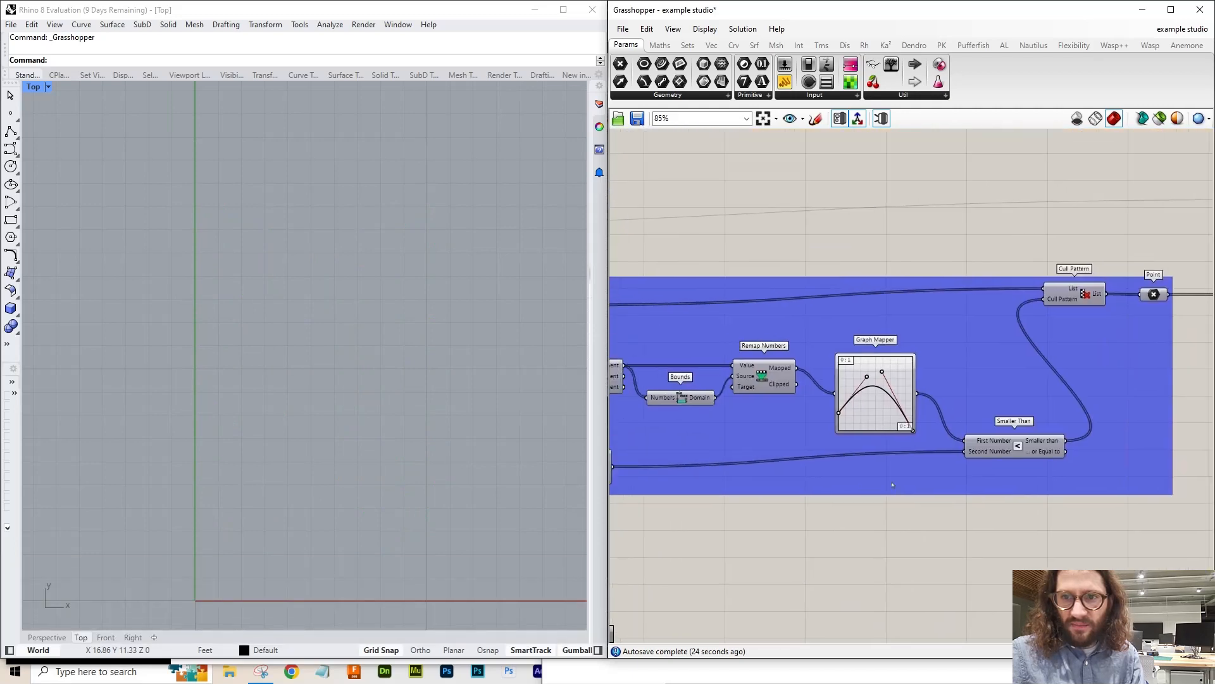
# - Turn on the preview of the Surface parameter fed by the Rectangle component
pyautogui.moveTo(665, 474); pyautogui.dragTo(943, 464, button='right')
pyautogui.scroll(3, 913, 269)
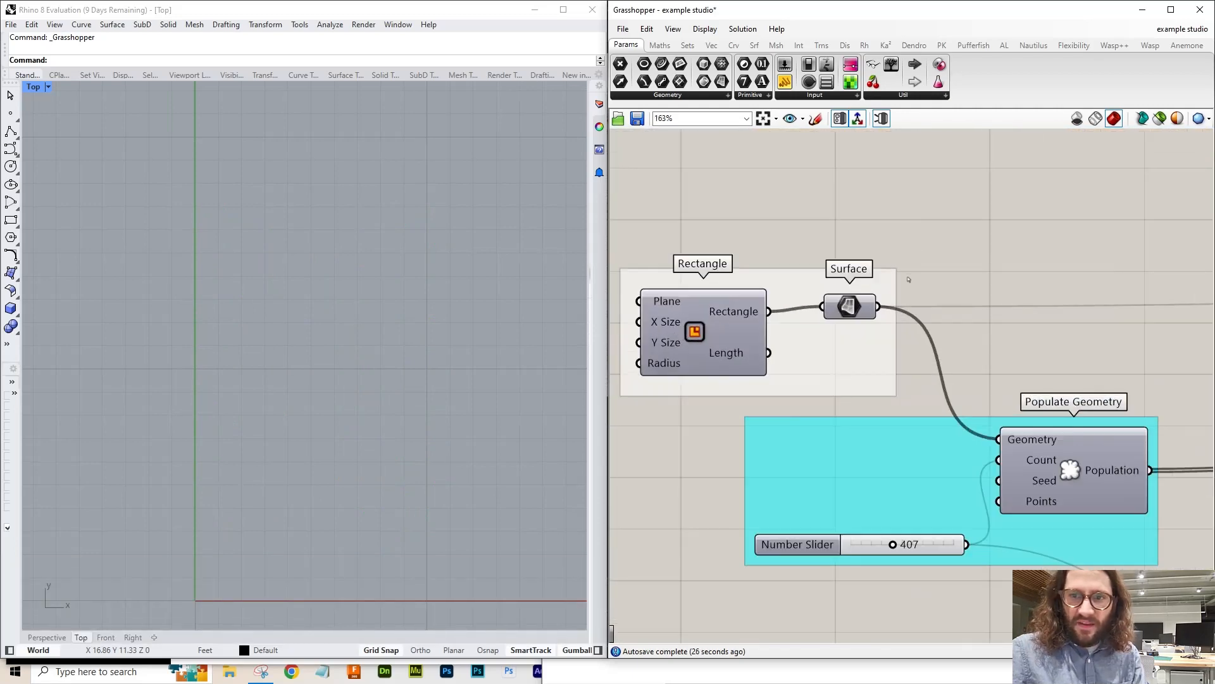
pyautogui.click(734, 329)
pyautogui.click(844, 312)
pyautogui.hotkey('ctrl', 'q')
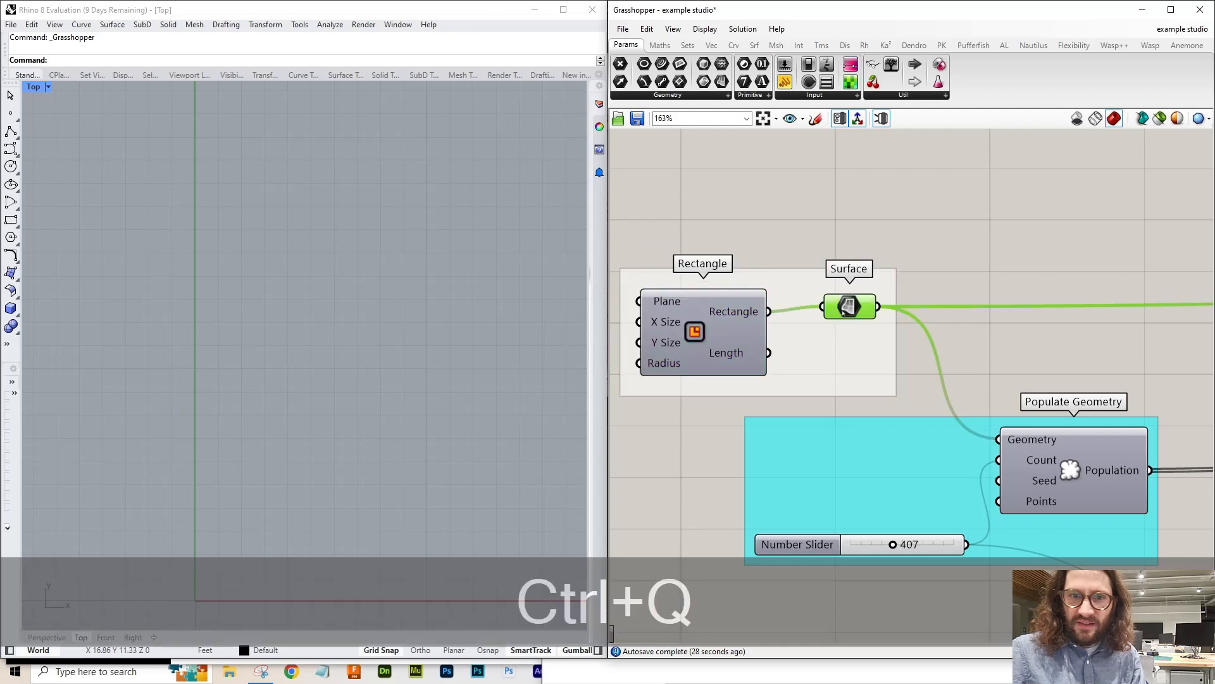
pyautogui.click(884, 370)
pyautogui.moveTo(915, 247); pyautogui.dragTo(913, 198, button='right')
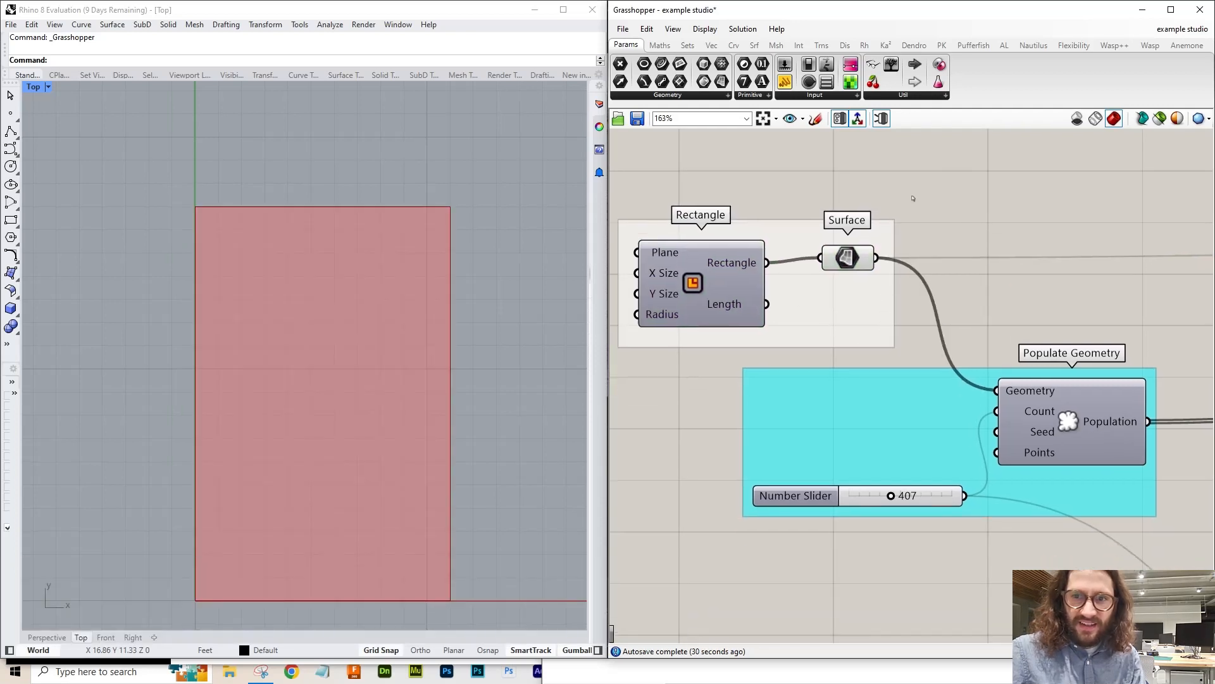
# - Ungroup the Rectangle and Surface components and group the two of them again
pyautogui.click(788, 296)
pyautogui.rightClick(830, 306)
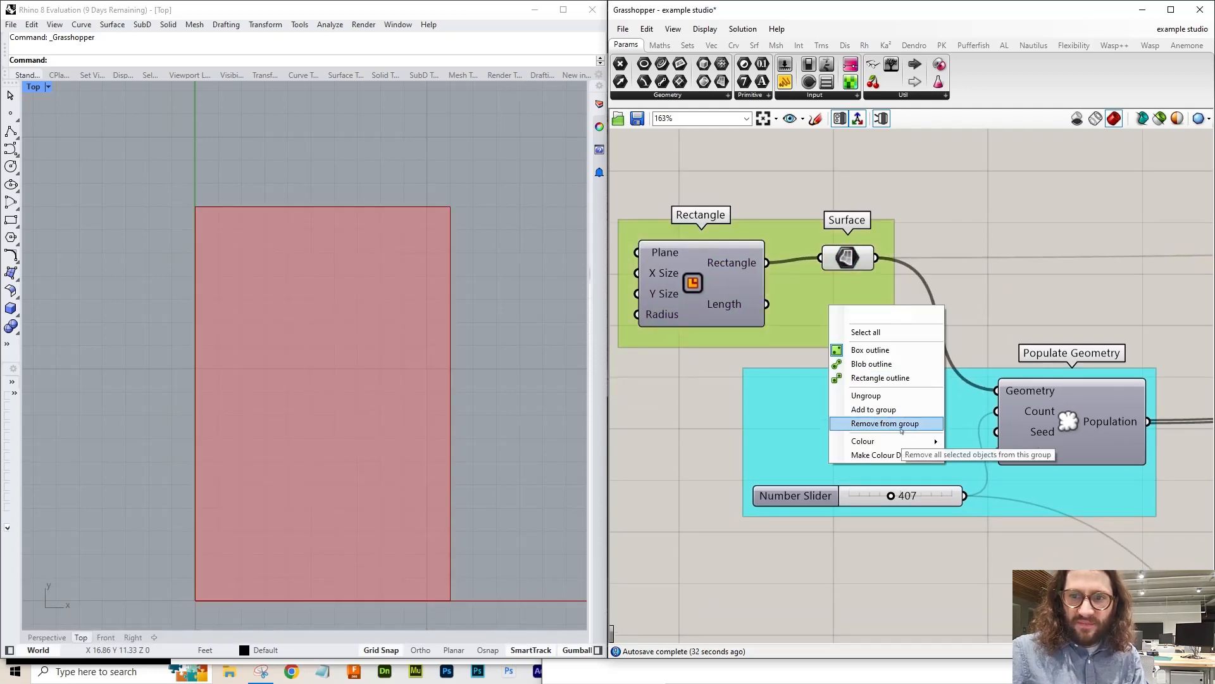
pyautogui.click(877, 397)
pyautogui.moveTo(896, 167); pyautogui.dragTo(681, 461)
pyautogui.hotkey('ctrl', 'g')
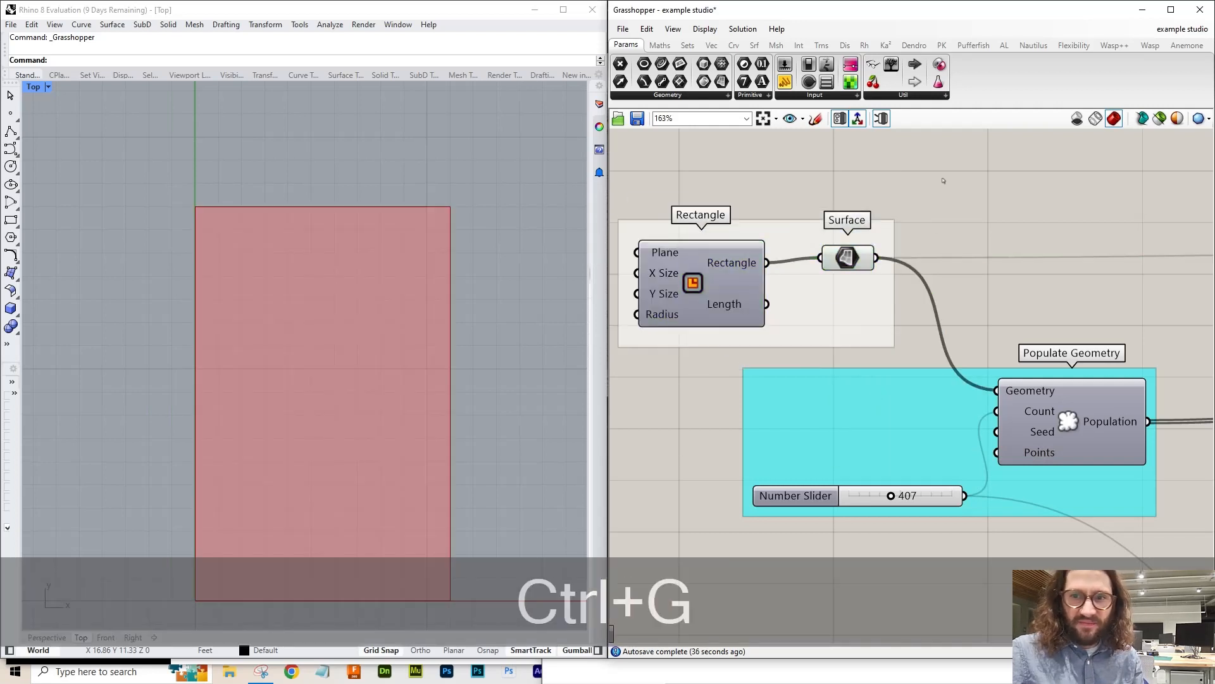
# - Make the colour of the Rectangle and Surface group the default group colour
pyautogui.rightClick(847, 305)
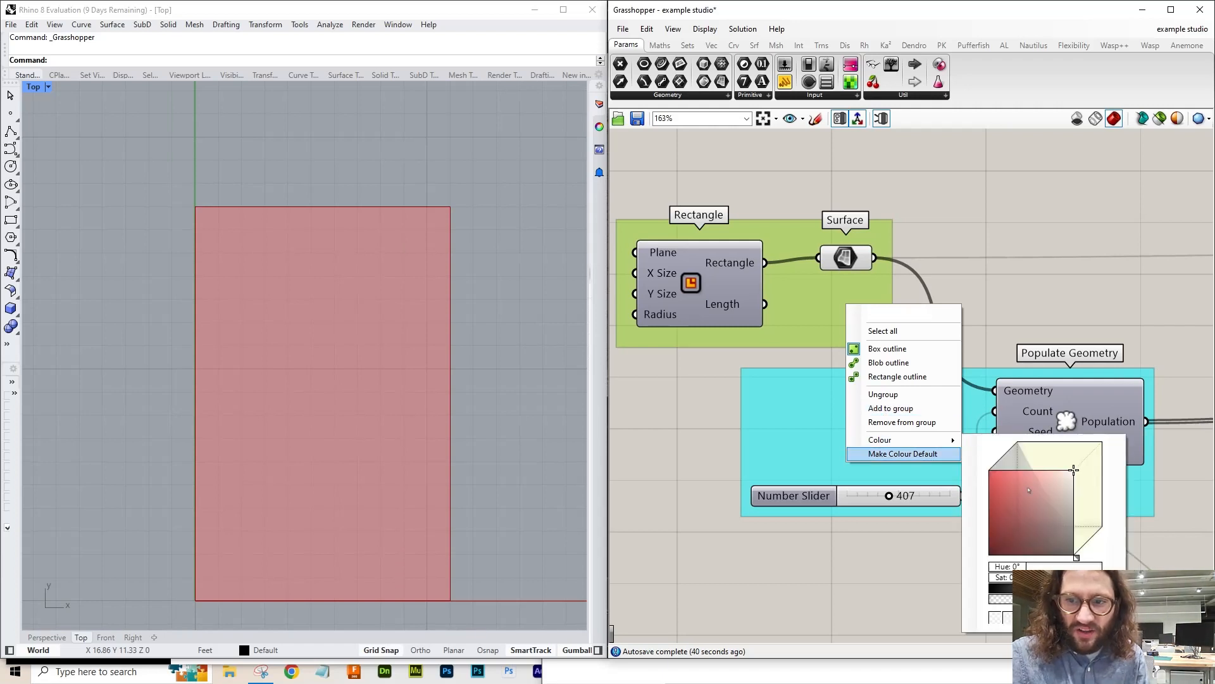
pyautogui.click(903, 454)
pyautogui.click(992, 275)
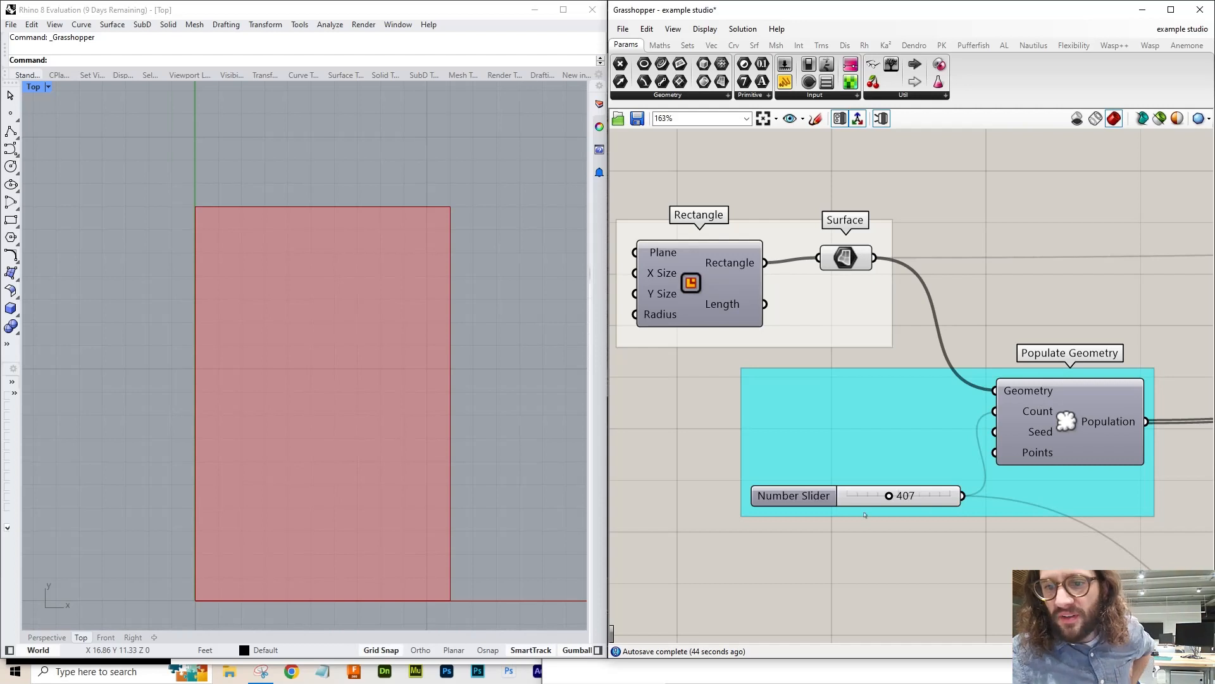
# - Shift the Count number slider slightly away from Populate Geometry and turn on the preview of the Populate Geometry component
pyautogui.moveTo(815, 502); pyautogui.dragTo(777, 495)
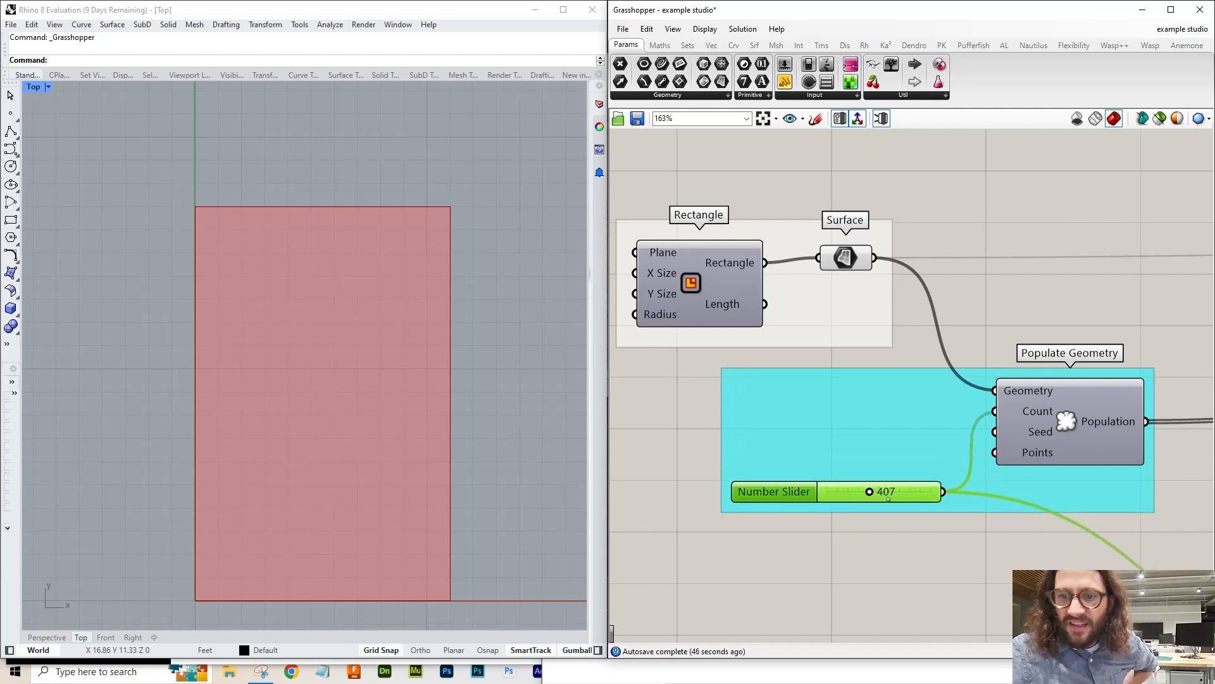
pyautogui.click(1080, 388)
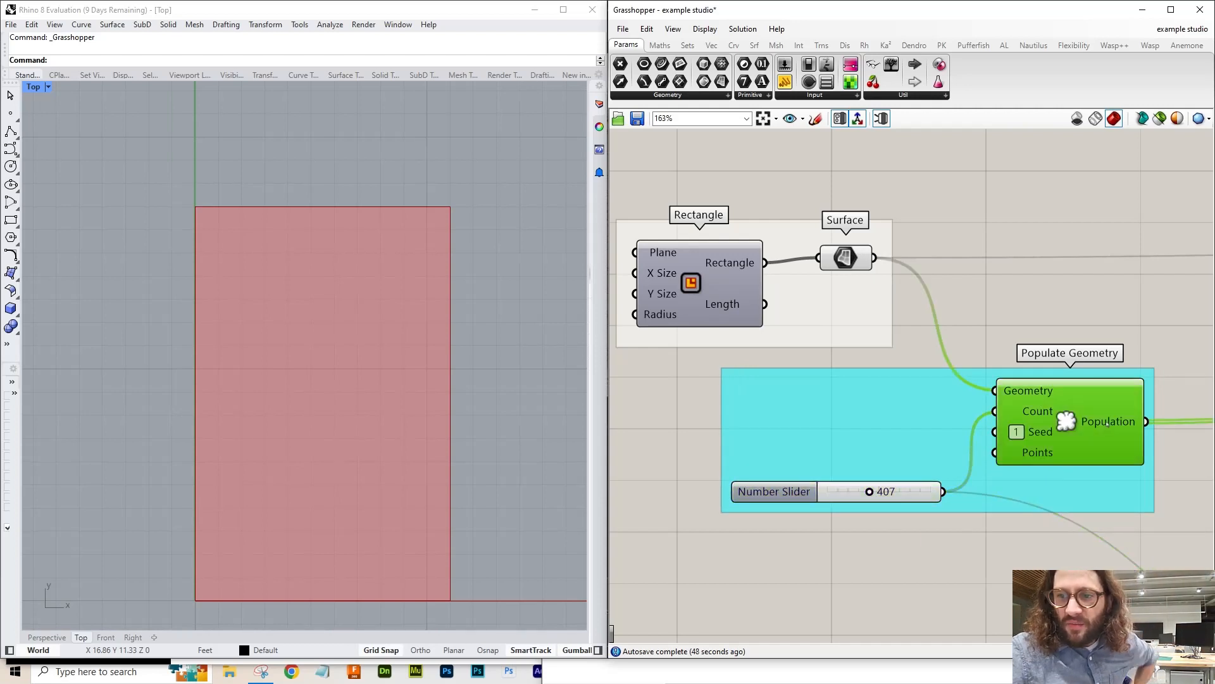
pyautogui.hotkey('ctrl', 'q')
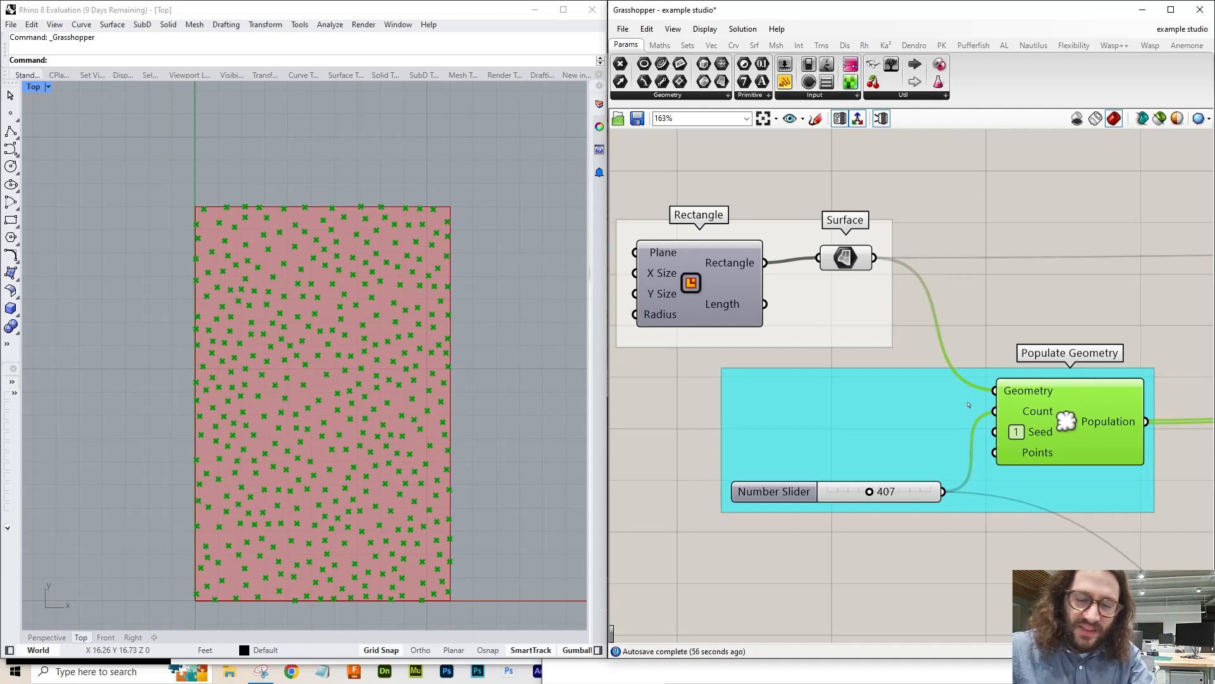
# - Set the Seed of the Populate Geometry component to 30
pyautogui.scroll(-2, 925, 302)
pyautogui.scroll(5, 845, 348)
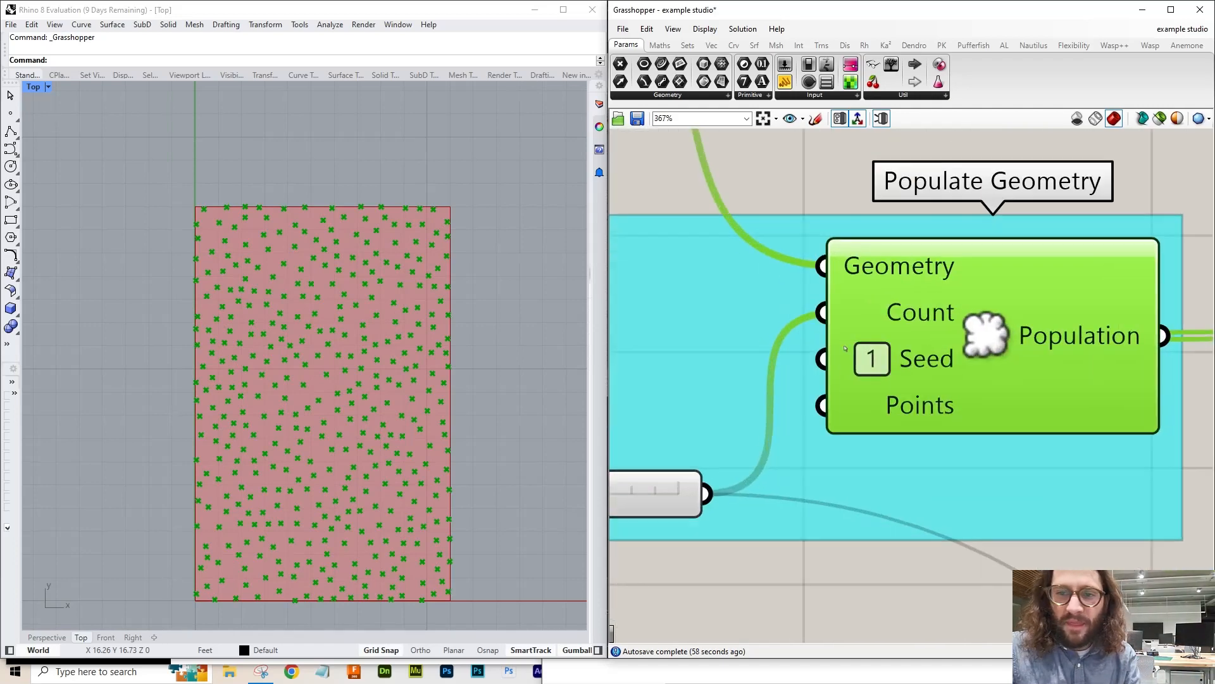
pyautogui.moveTo(904, 366); pyautogui.dragTo(925, 358)
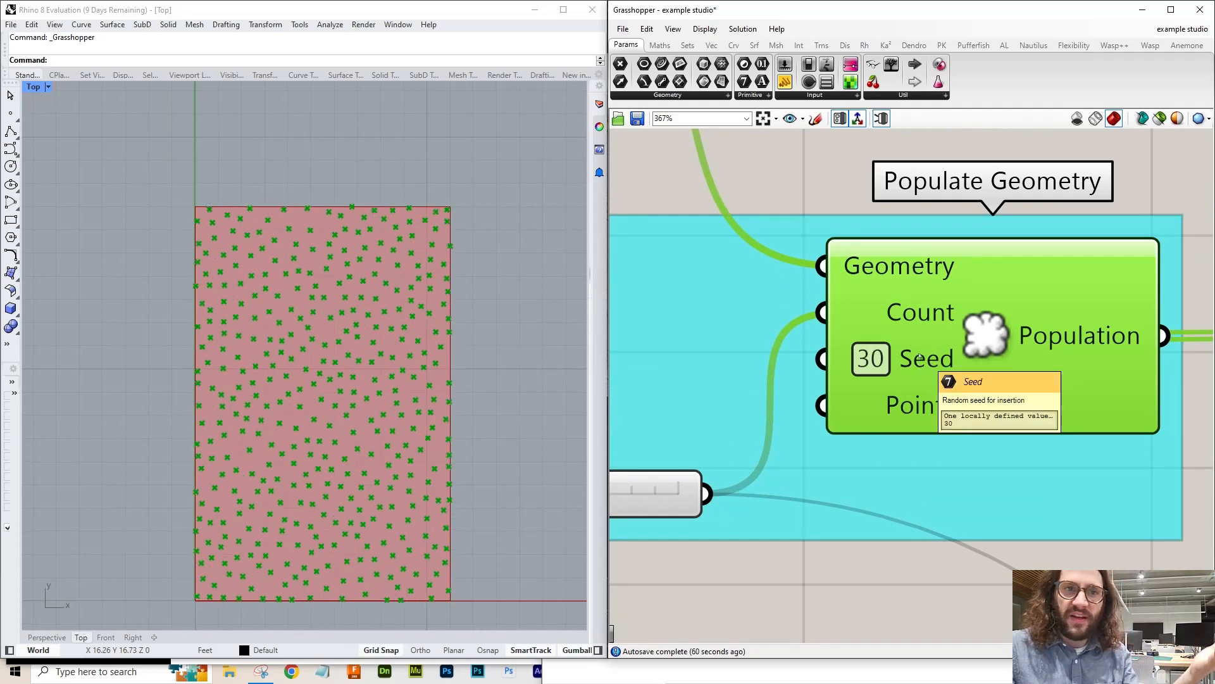
pyautogui.scroll(-2, 887, 335)
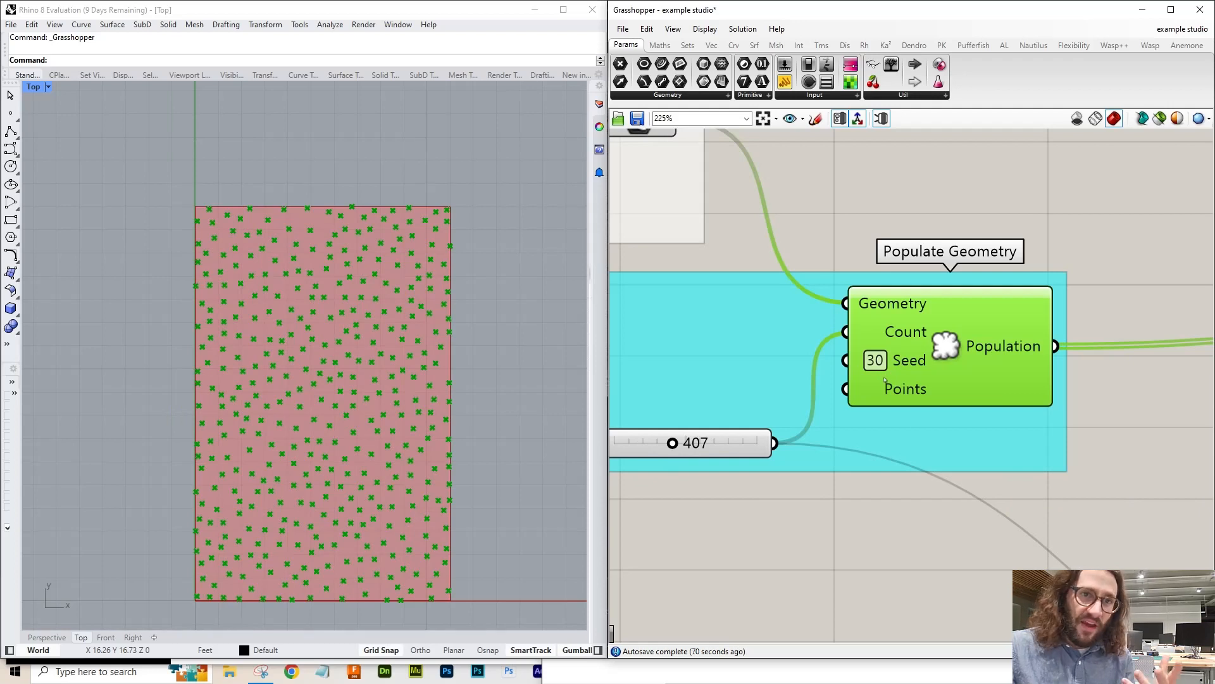
pyautogui.moveTo(884, 379)
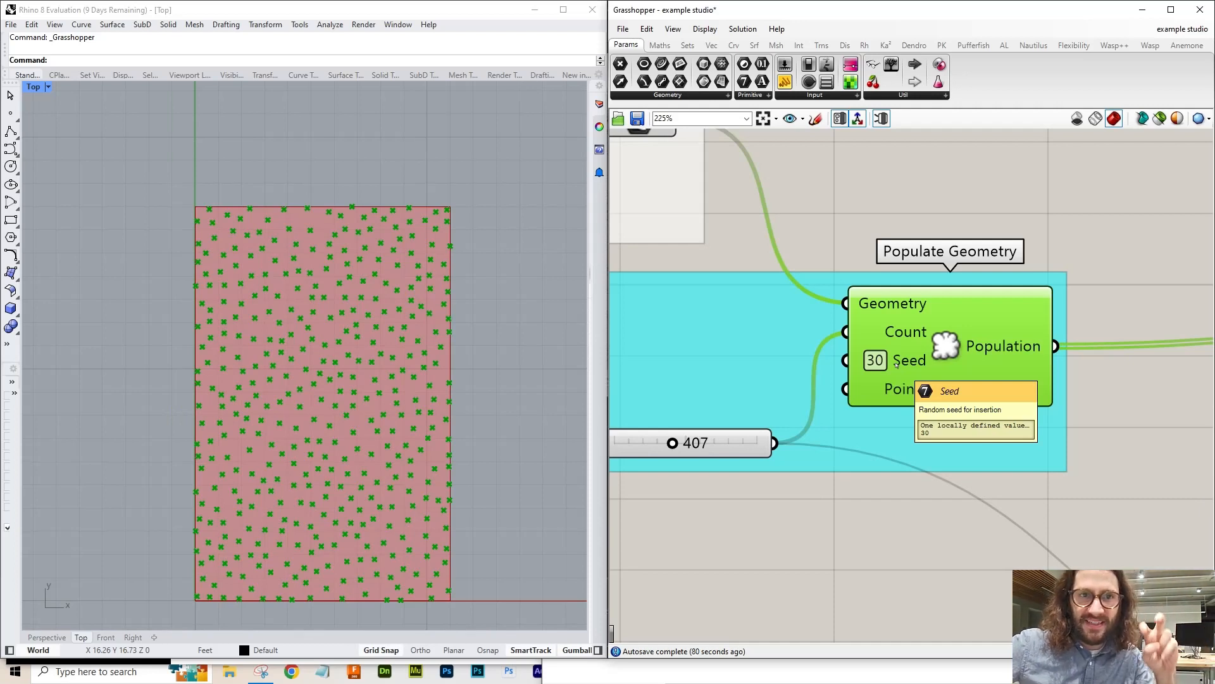
# - Nudge the input Point parameter slightly at the start of the blue culling group
pyautogui.scroll(-3, 737, 344)
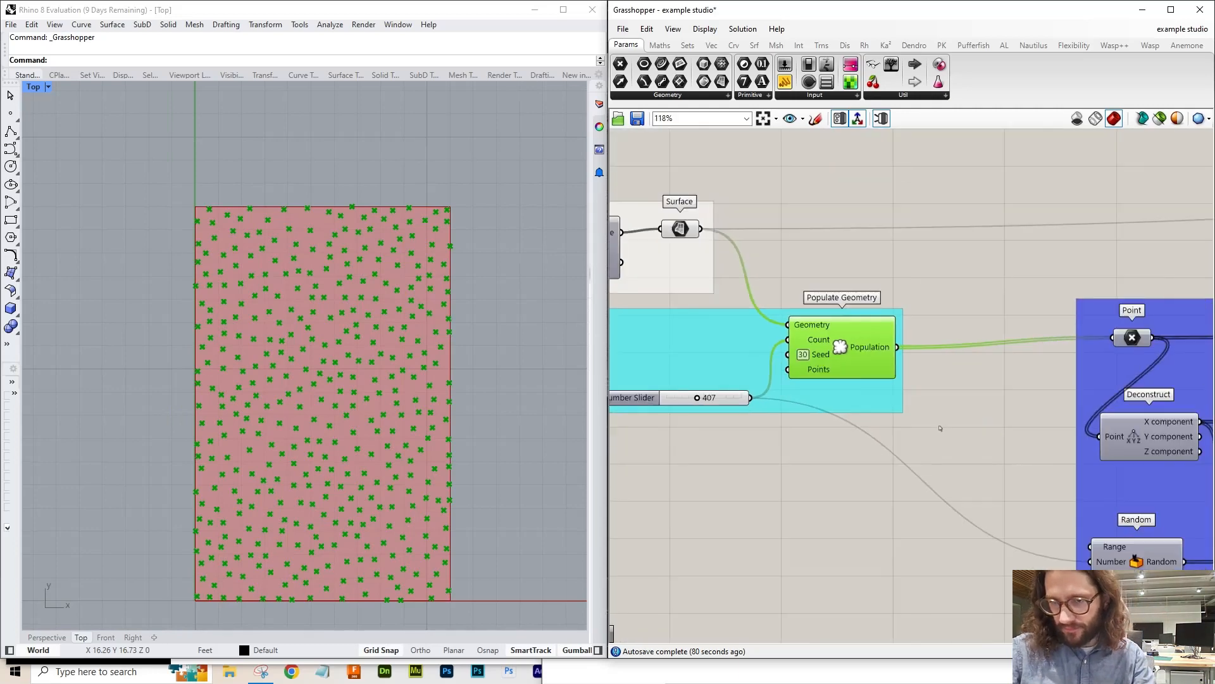
pyautogui.moveTo(940, 428); pyautogui.dragTo(812, 411, button='right')
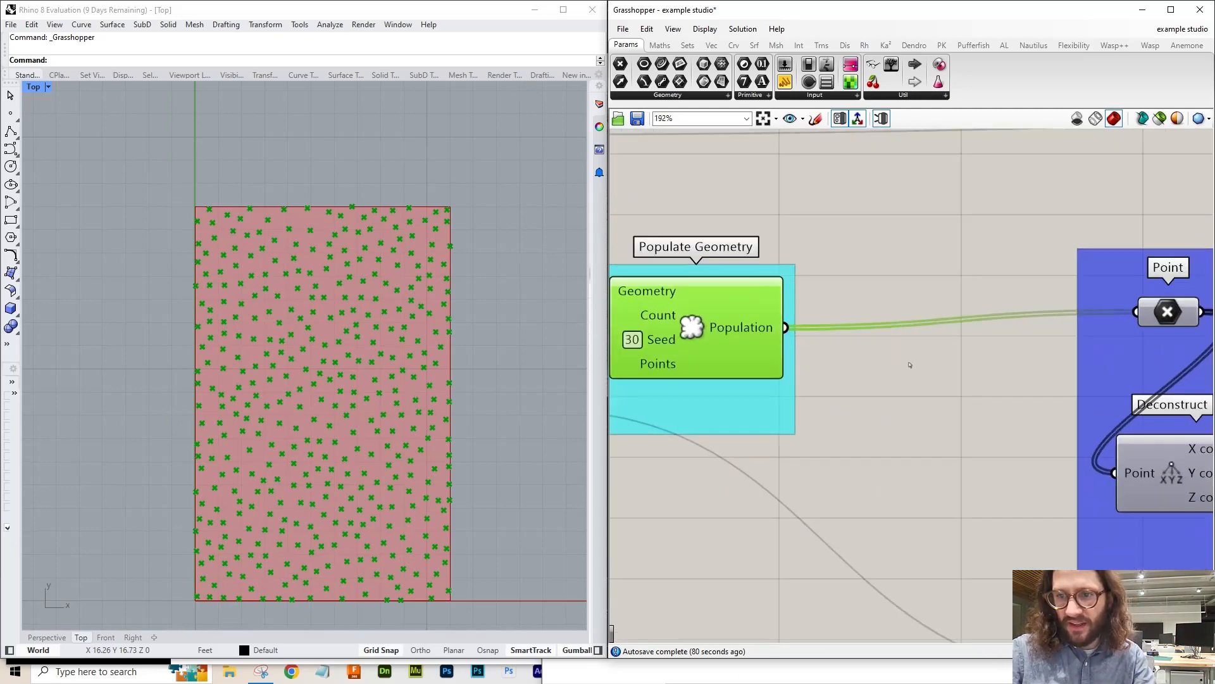
pyautogui.scroll(3, 887, 341)
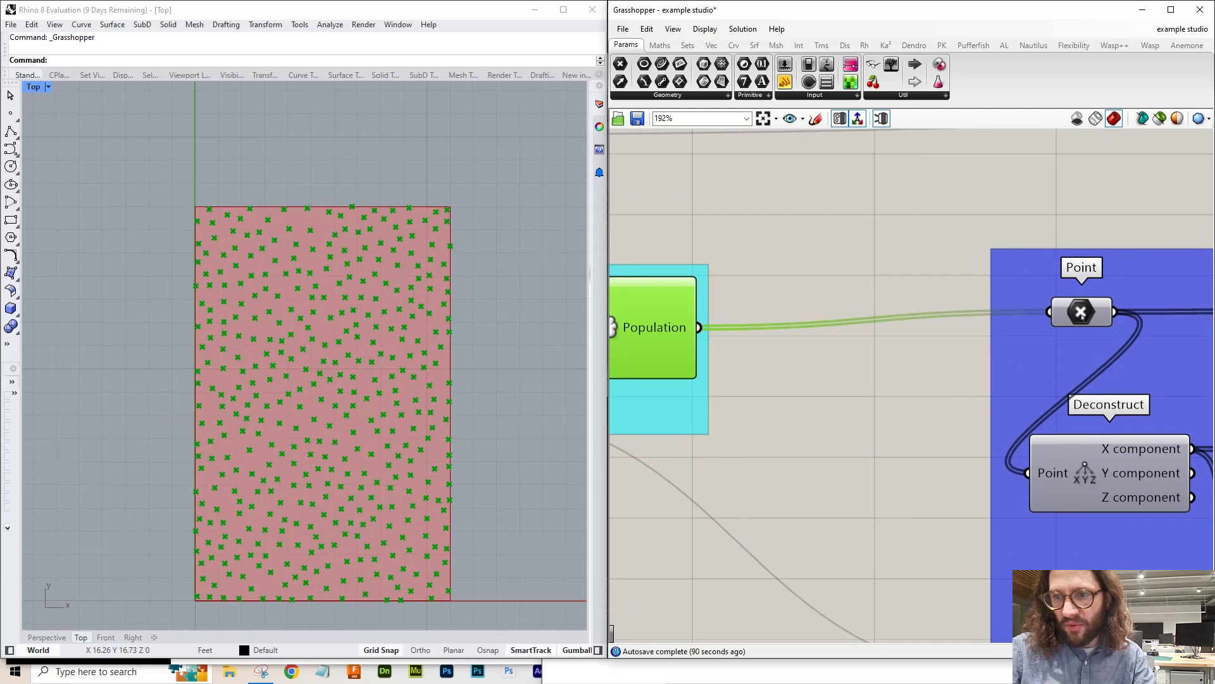
pyautogui.moveTo(1081, 311); pyautogui.dragTo(1076, 316)
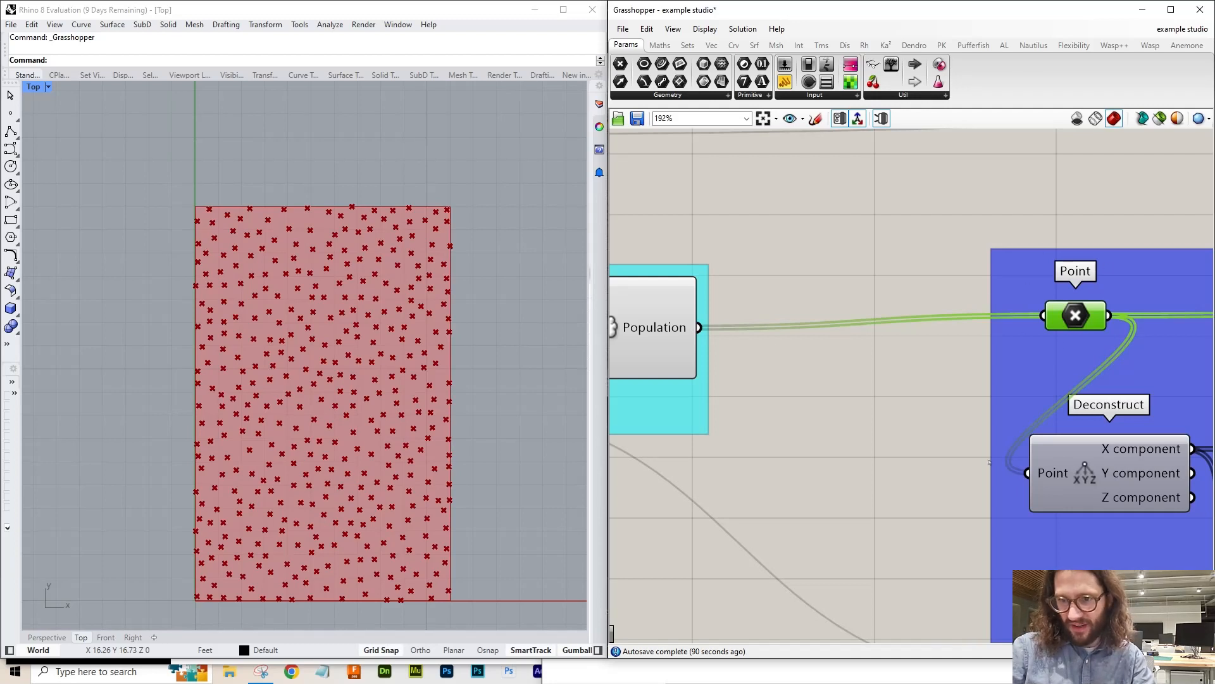
pyautogui.moveTo(983, 346); pyautogui.dragTo(528, 333, button='right')
pyautogui.scroll(-1, 769, 325)
pyautogui.scroll(-2, 829, 323)
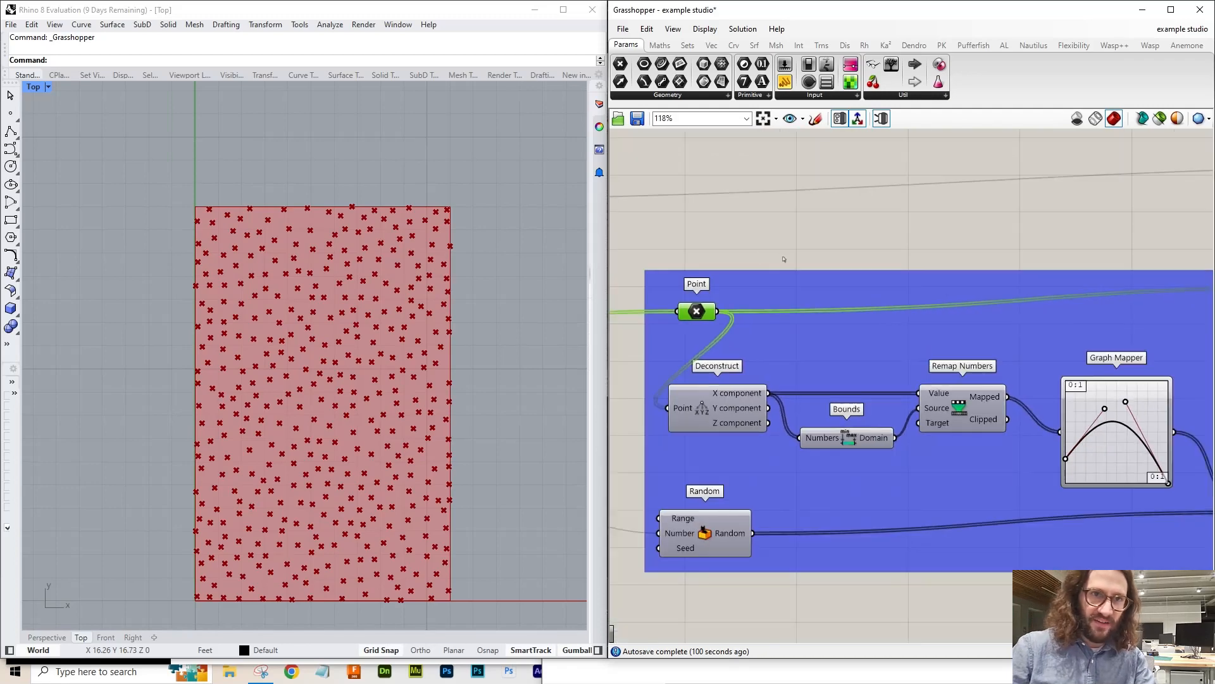
# - Examine the blue culling group, following the wire from its input Point parameter to the Cull Pattern component
pyautogui.click(784, 258)
pyautogui.scroll(-4, 742, 302)
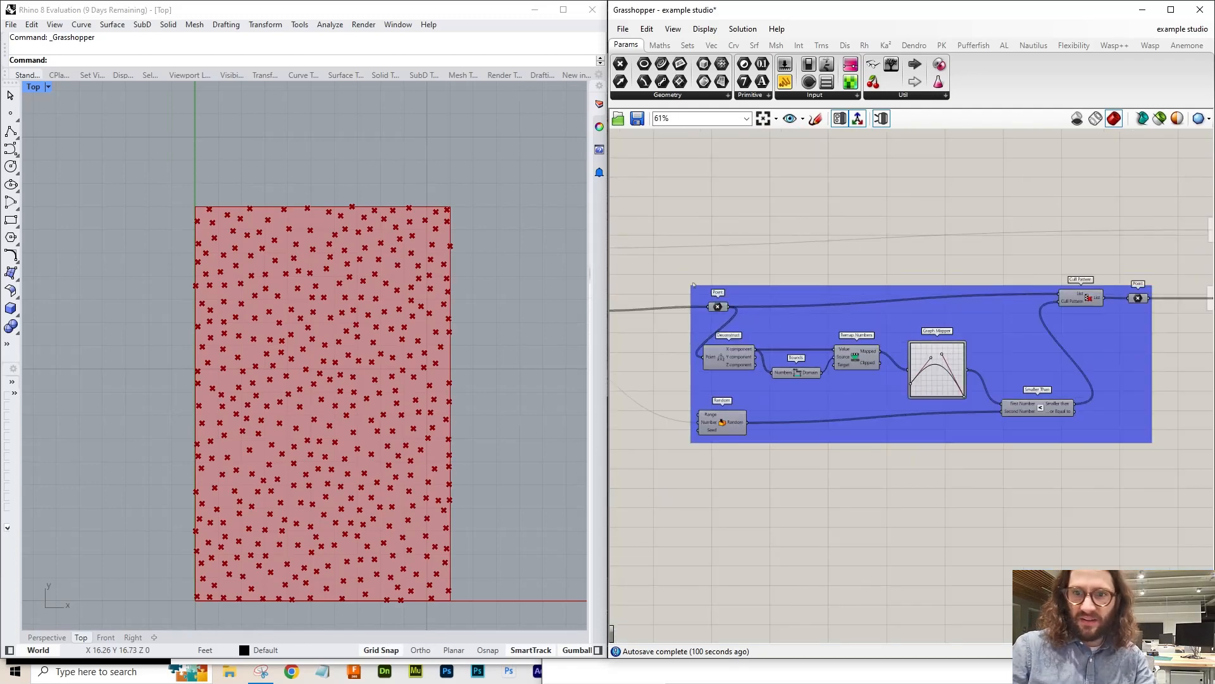
pyautogui.scroll(5, 694, 286)
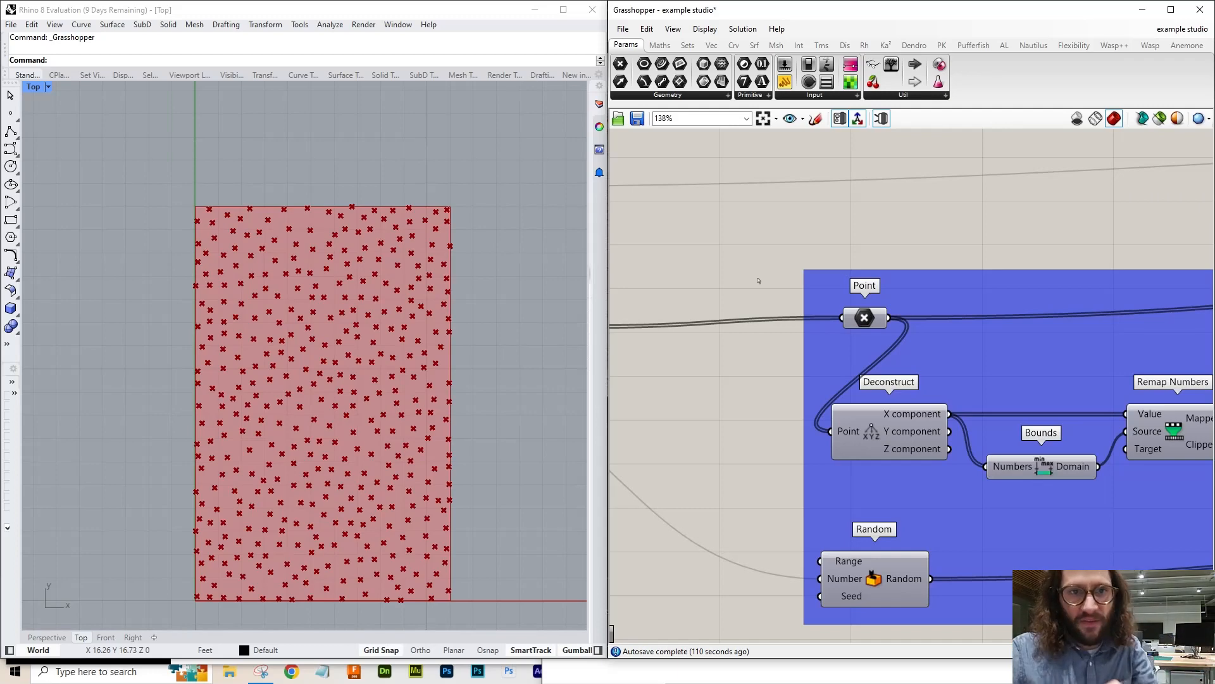
pyautogui.scroll(-2, 753, 266)
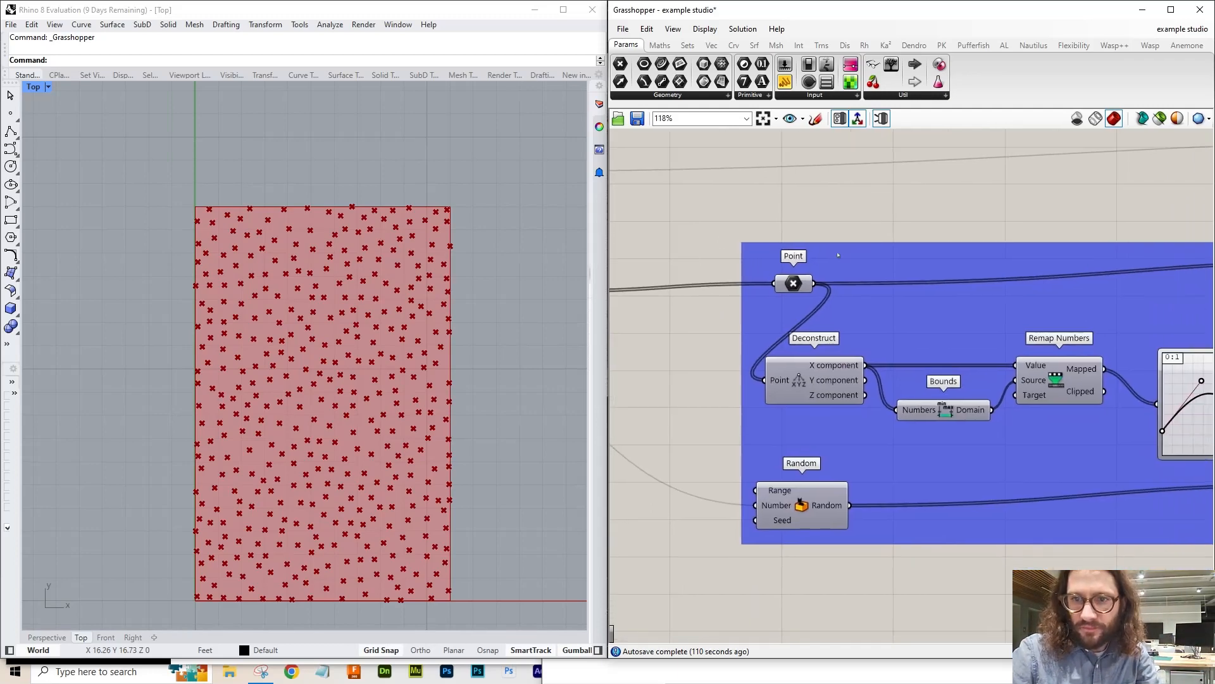
pyautogui.click(788, 283)
pyautogui.scroll(2, 810, 288)
pyautogui.moveTo(863, 272); pyautogui.dragTo(741, 266, button='right')
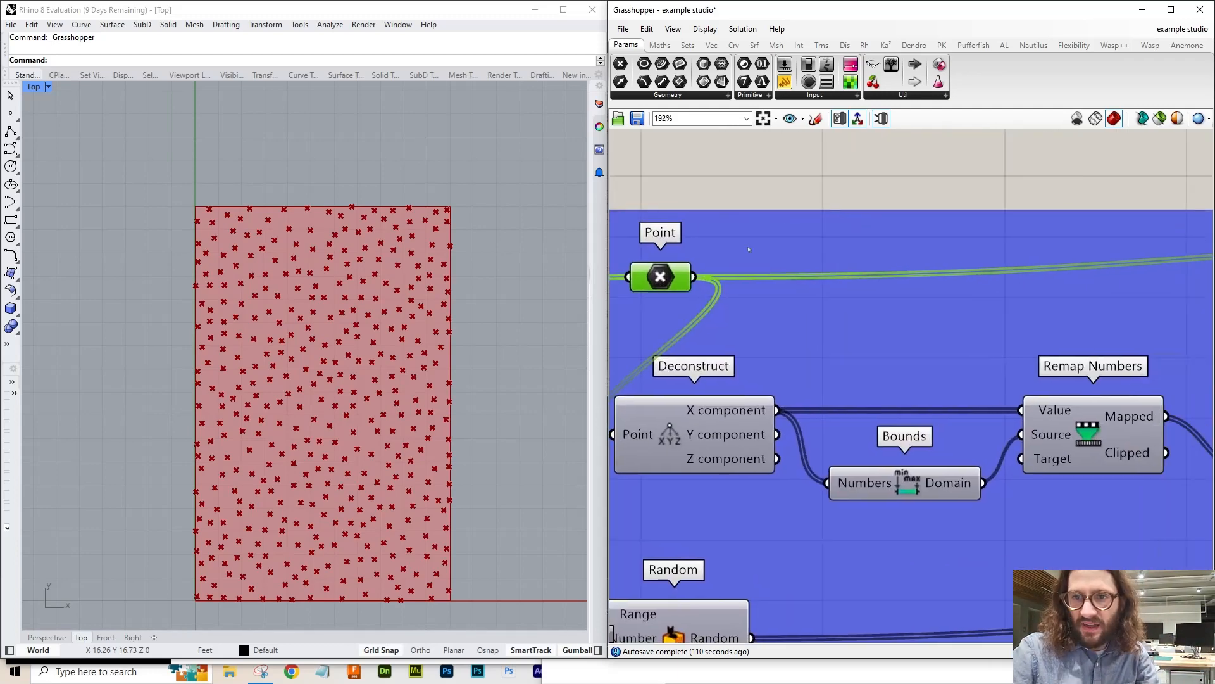
pyautogui.scroll(-4, 741, 267)
pyautogui.moveTo(1140, 312); pyautogui.dragTo(1093, 337, button='right')
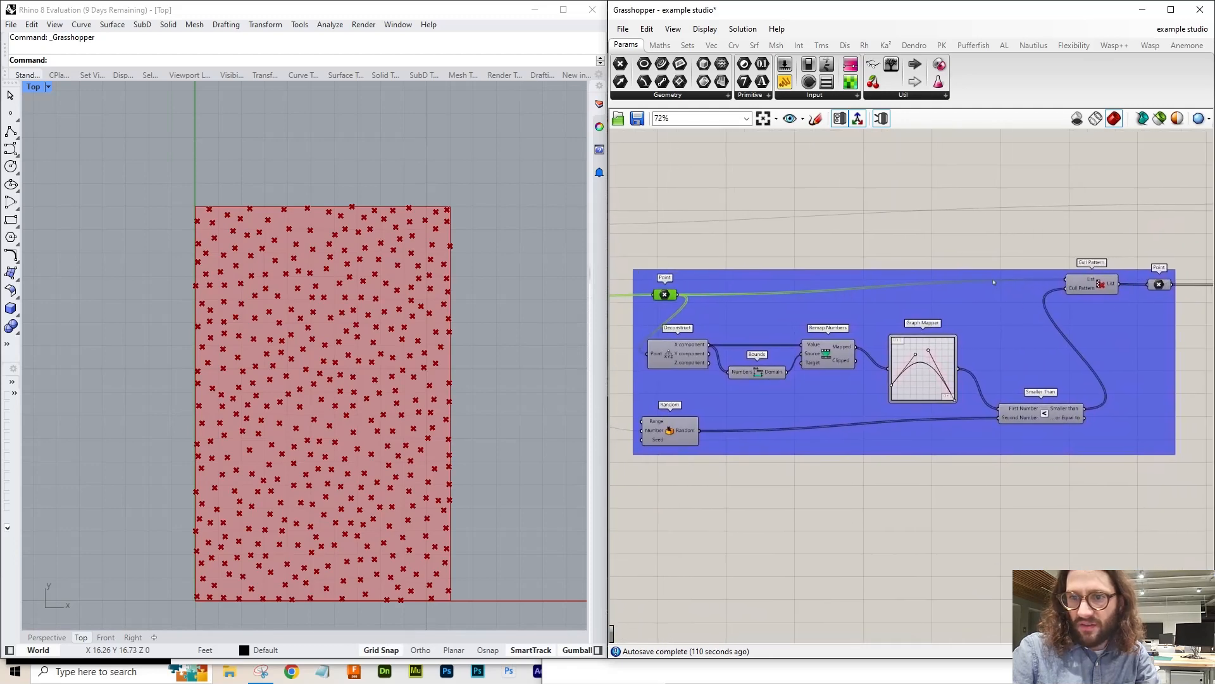
pyautogui.click(904, 321)
pyautogui.click(663, 294)
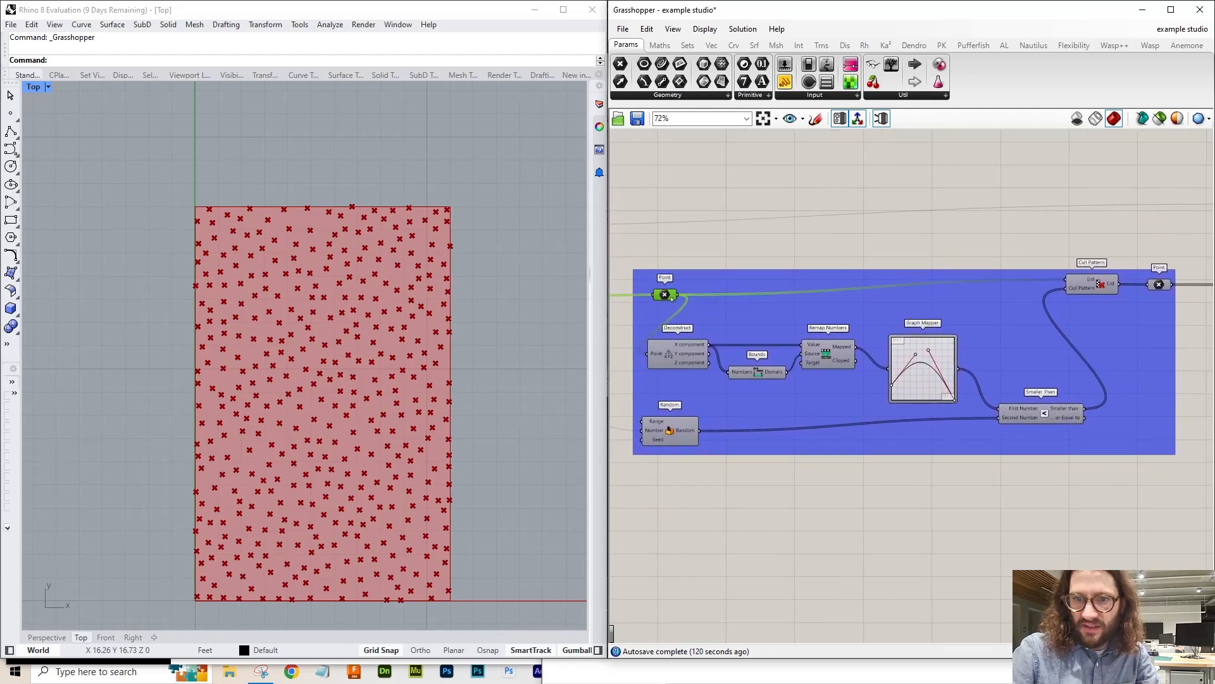
# - Turn off the preview of Populate Geometry and turn on the preview of the blue group's input Point parameter instead
pyautogui.scroll(-2, 617, 294)
pyautogui.click(612, 295)
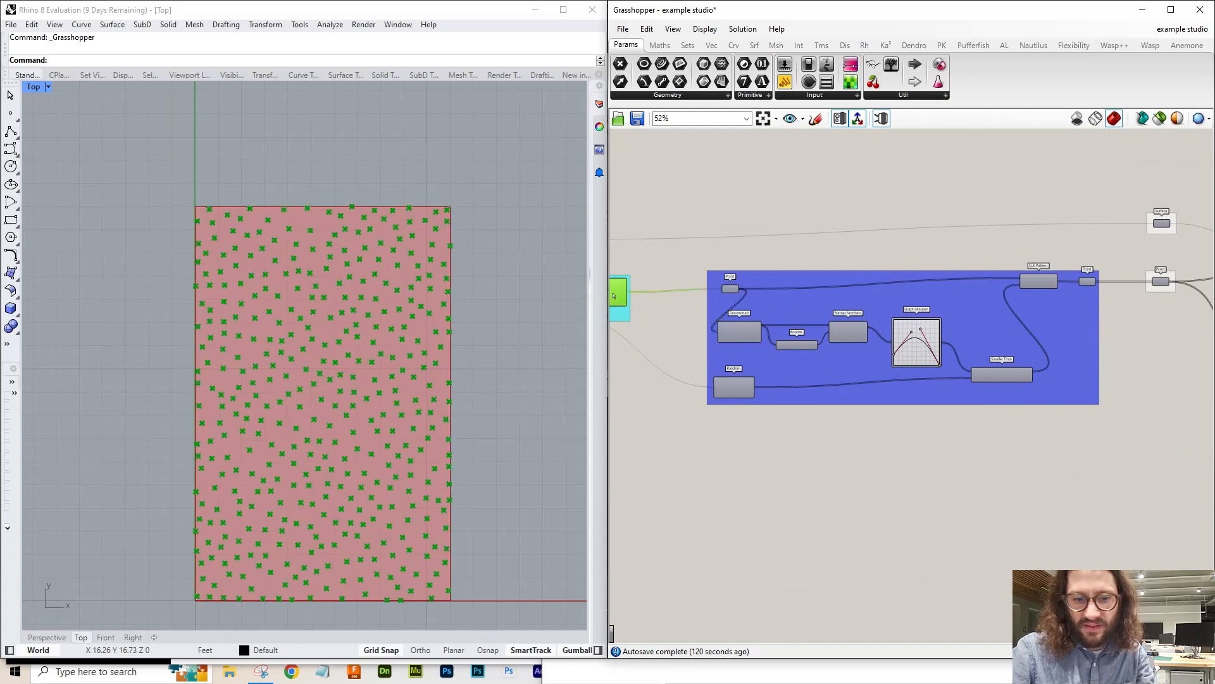
pyautogui.hotkey('ctrl', 'q')
pyautogui.scroll(1, 616, 289)
pyautogui.scroll(4, 617, 288)
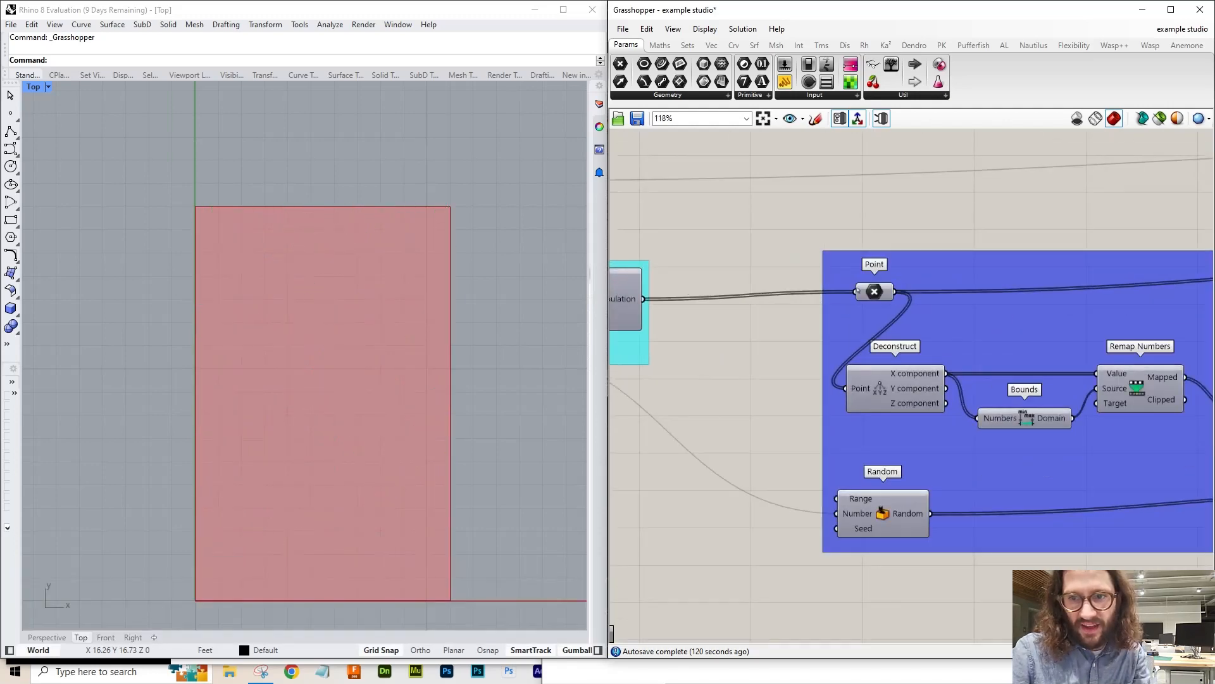
pyautogui.hotkey('ctrl', 'q')
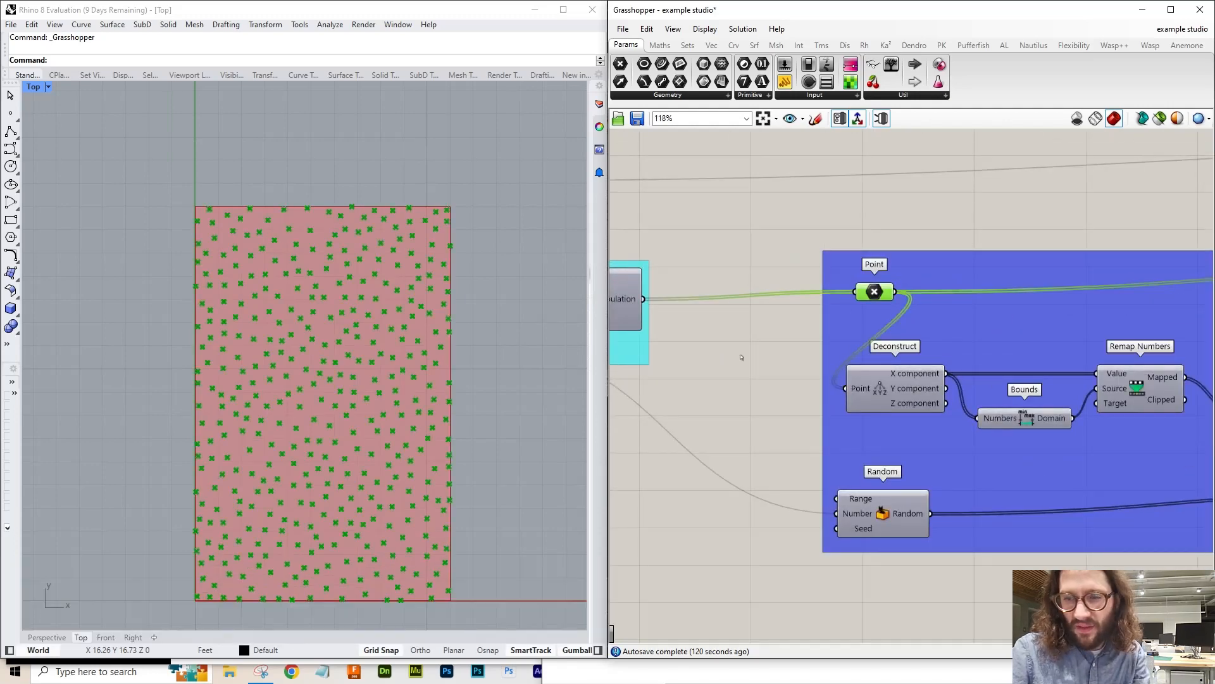
# - Examine how the Deconstruct component's X values feed Bounds and Remap Numbers, including the remap target domain
pyautogui.moveTo(935, 385); pyautogui.dragTo(846, 349, button='right')
pyautogui.click(804, 360)
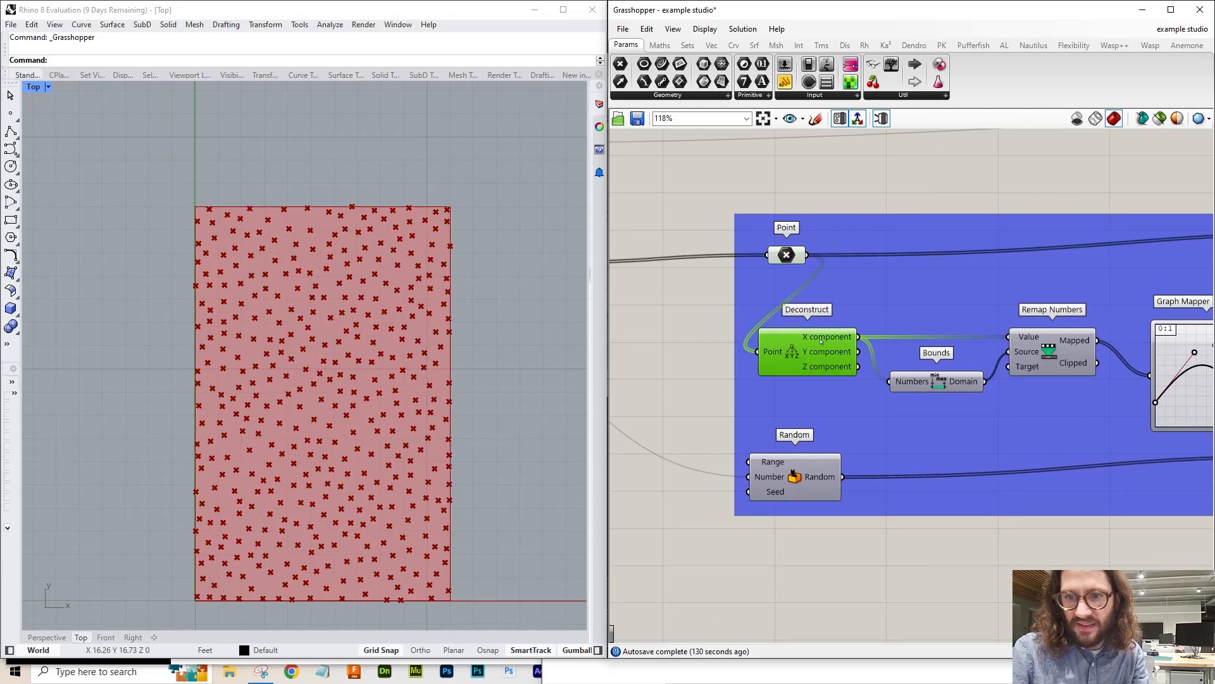
pyautogui.scroll(3, 816, 343)
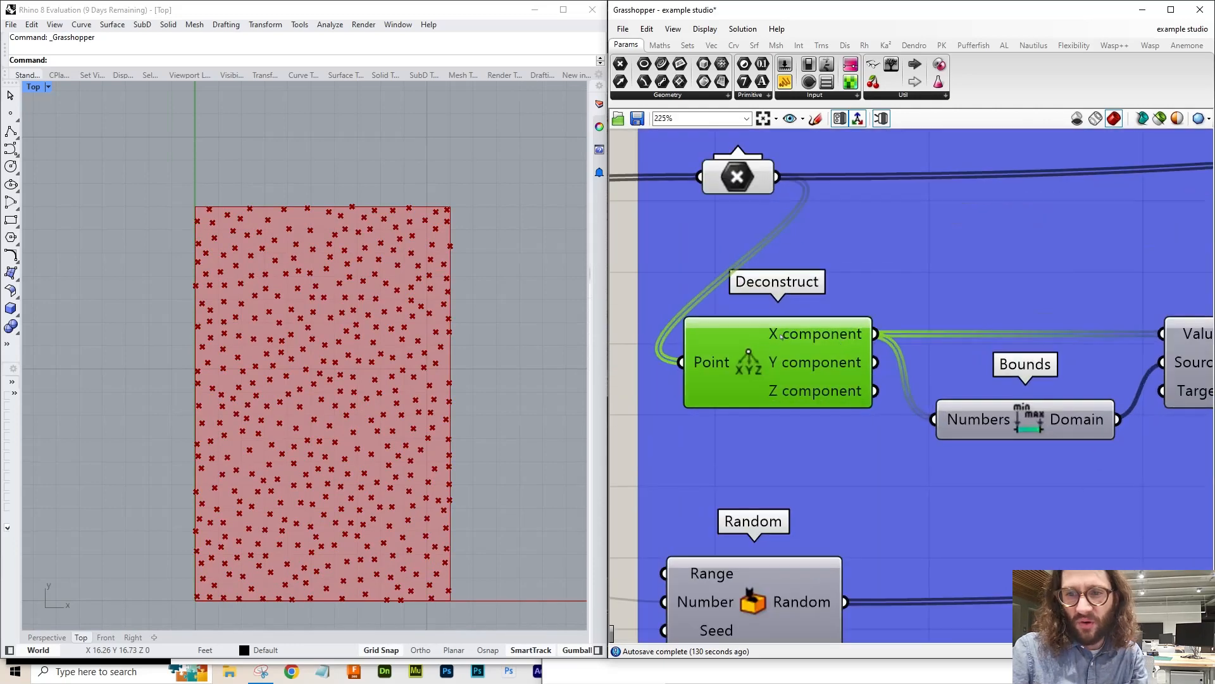
pyautogui.moveTo(900, 385); pyautogui.dragTo(779, 378, button='right')
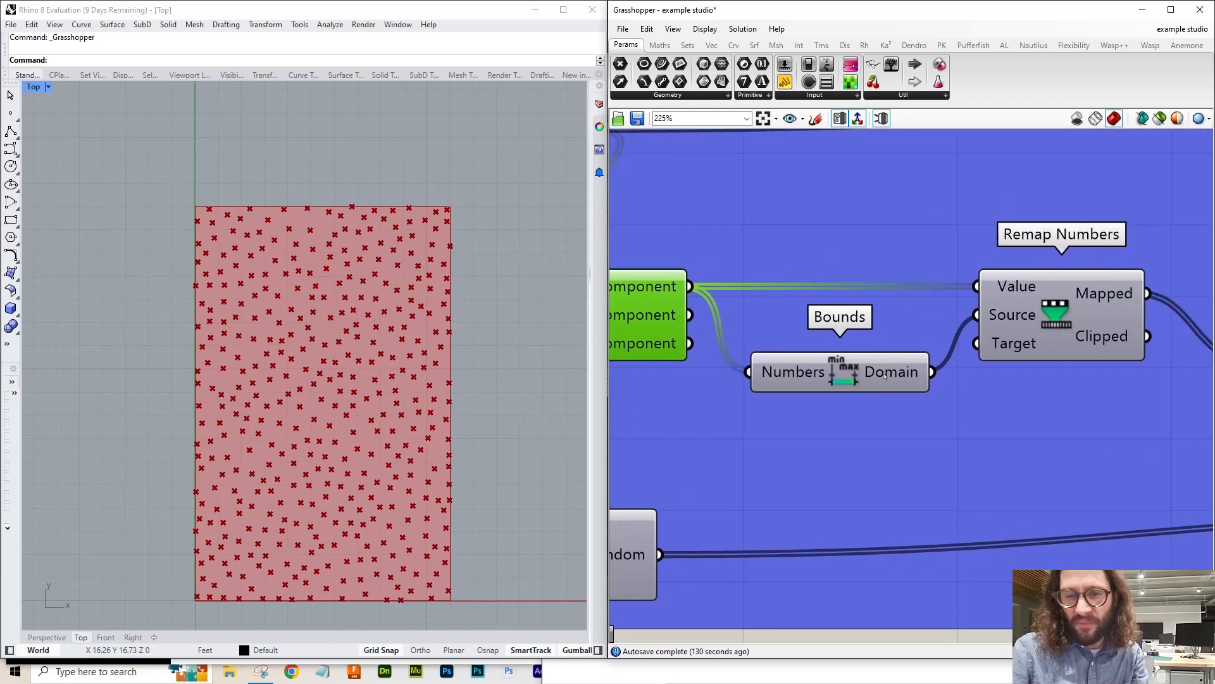
pyautogui.scroll(-1, 1025, 418)
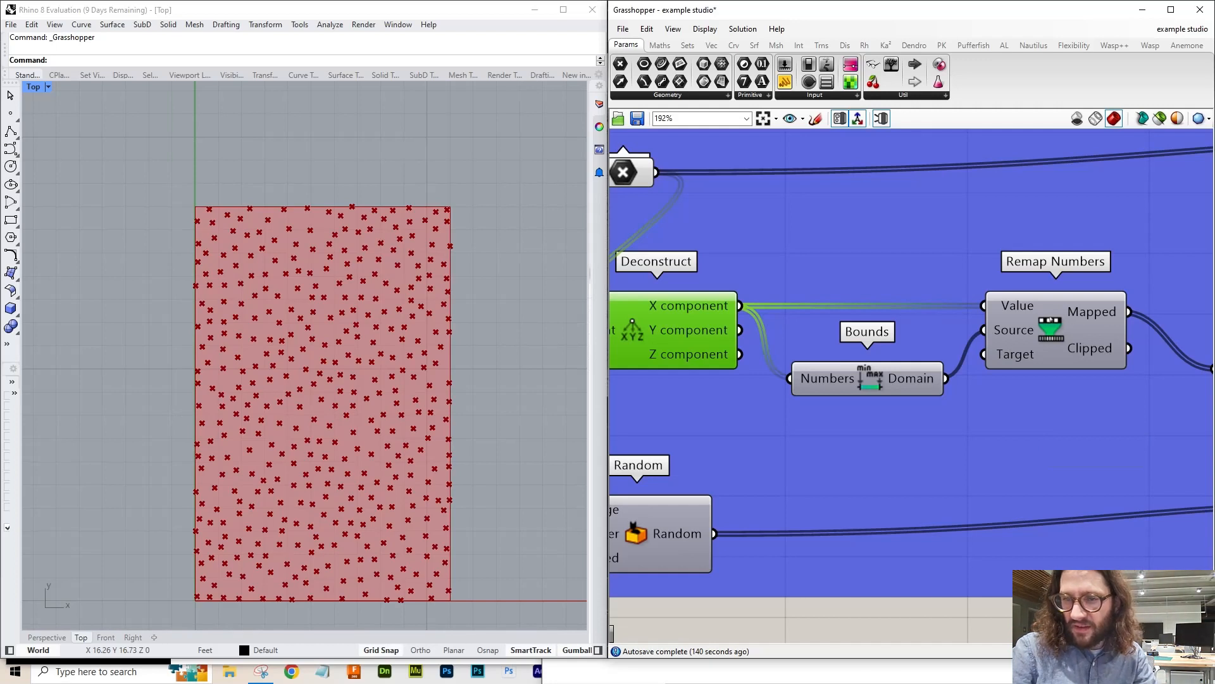
pyautogui.click(1050, 319)
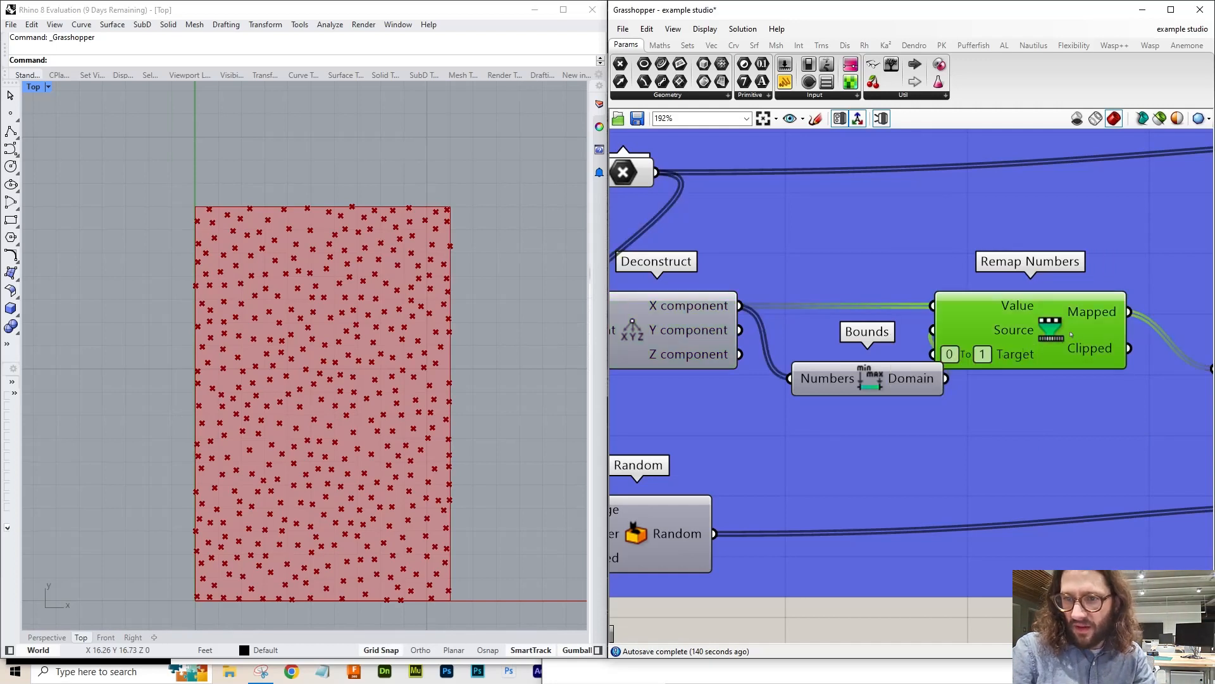
pyautogui.moveTo(1071, 334); pyautogui.dragTo(1041, 334, button='right')
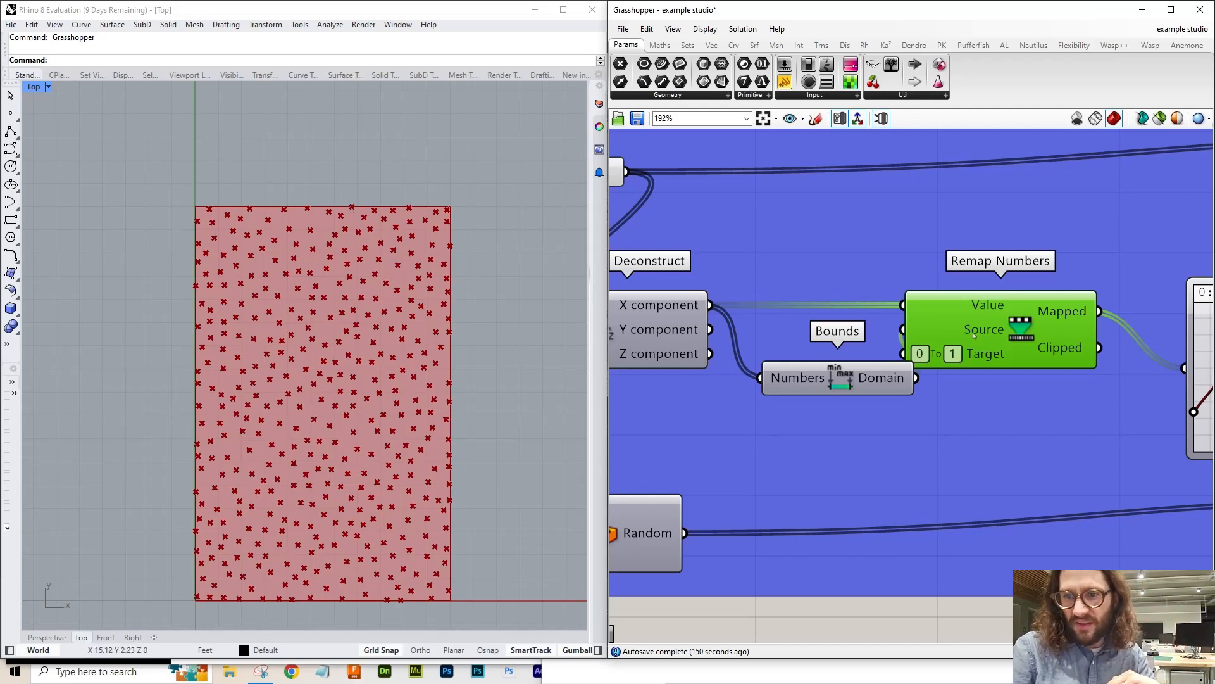
pyautogui.scroll(-4, 815, 390)
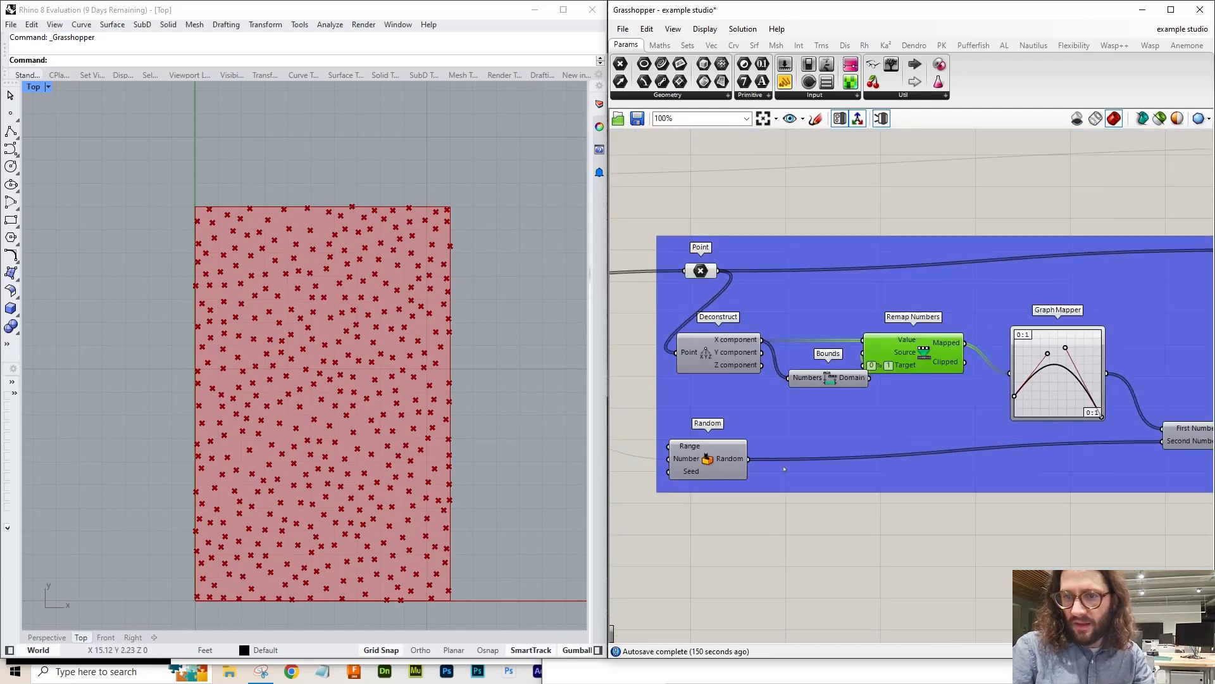
# - Lower the left curve handle of the Bezier graph in the Graph Mapper to flatten the start of the curve
pyautogui.scroll(4, 1129, 351)
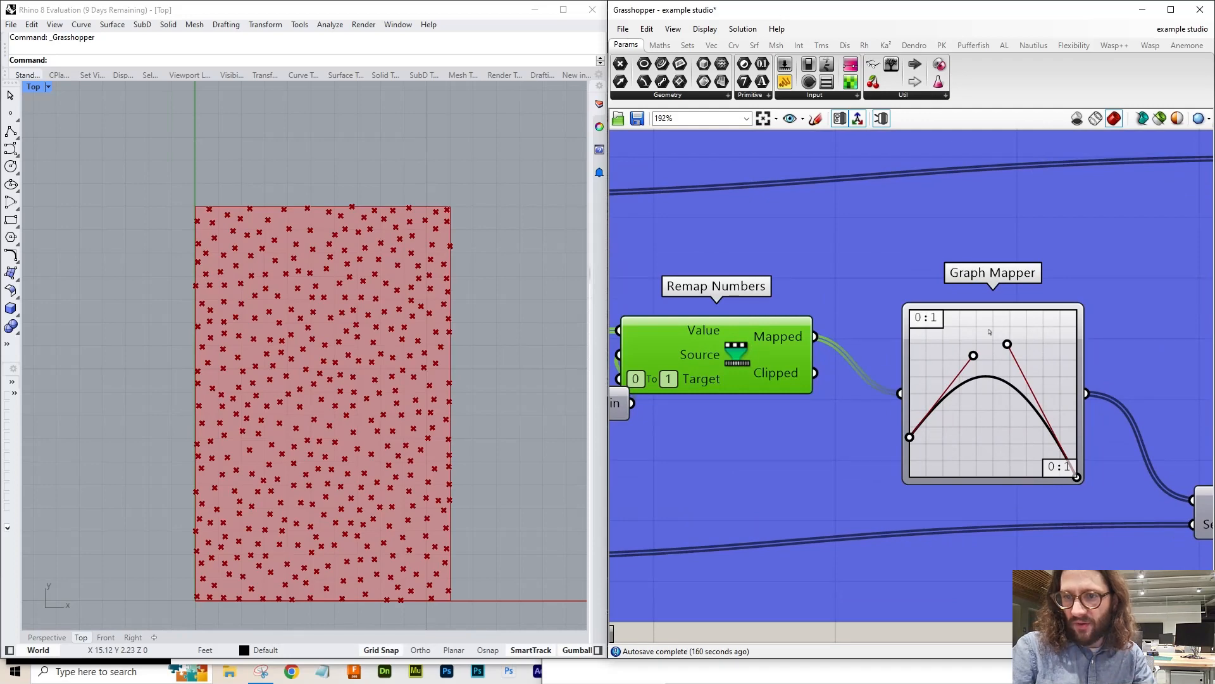
pyautogui.scroll(-4, 989, 332)
pyautogui.scroll(4, 948, 364)
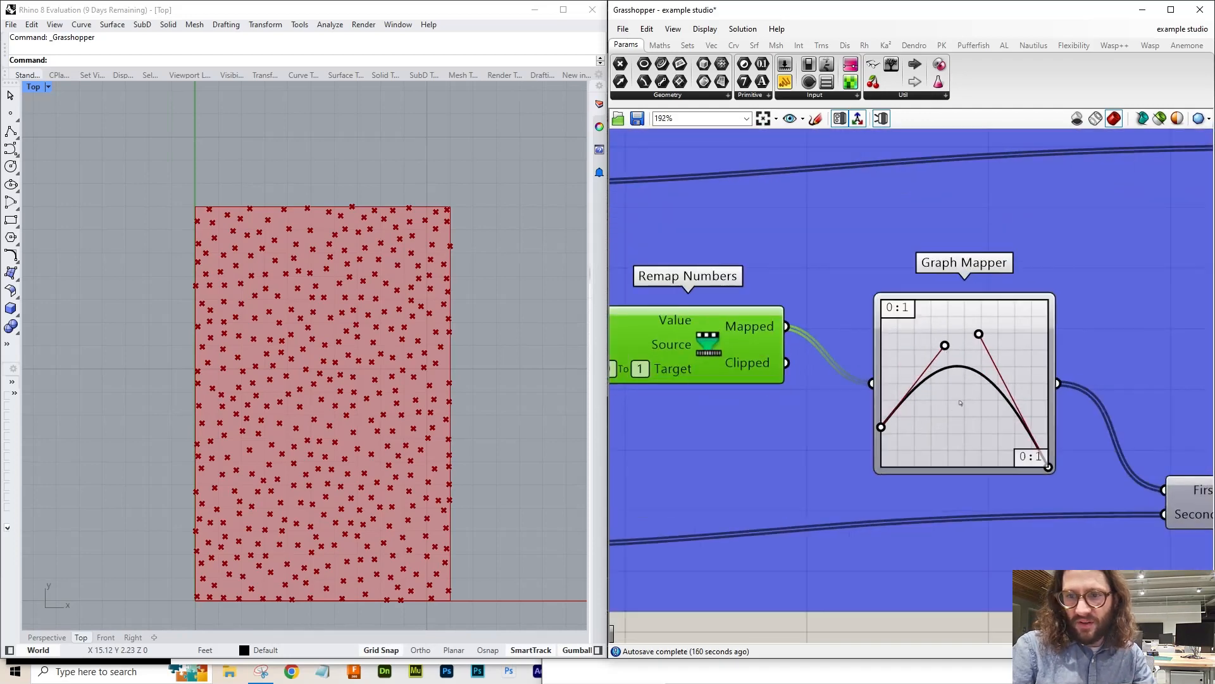
pyautogui.moveTo(944, 345); pyautogui.dragTo(960, 392)
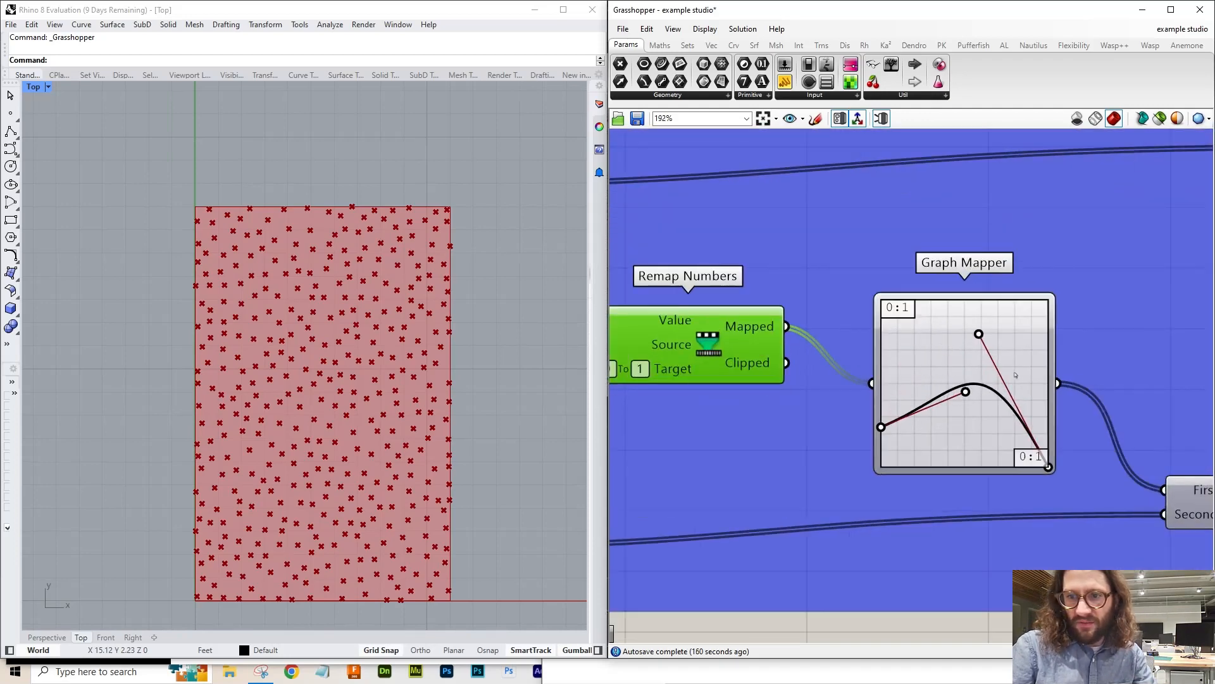
# - Turn off the preview of the blue group's input Point parameter
pyautogui.scroll(-4, 1049, 378)
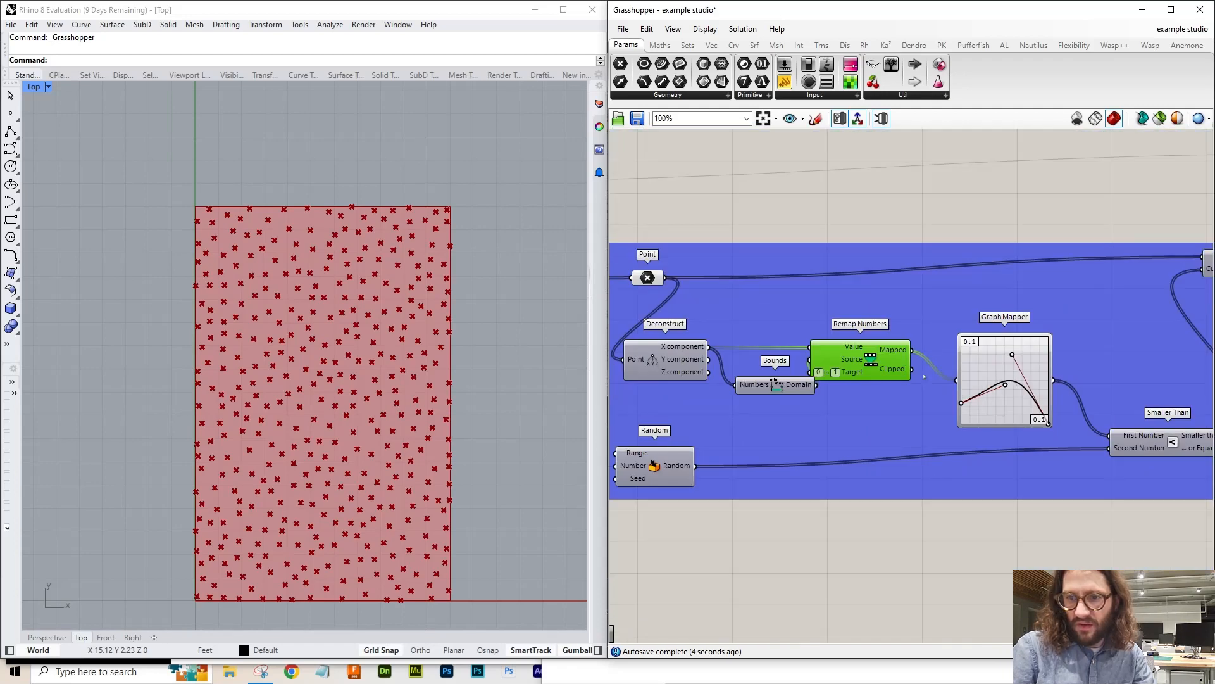
pyautogui.click(647, 277)
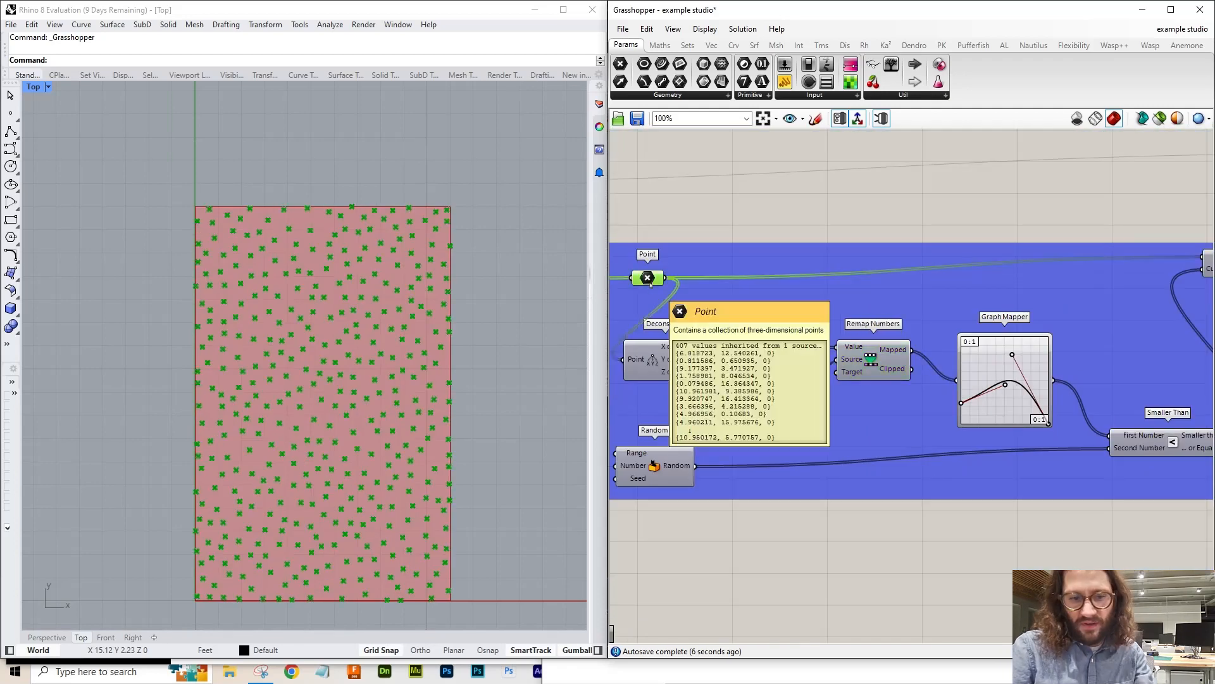
pyautogui.hotkey('ctrl', 'q')
# - Toggle the previews of the Remap Numbers, Bounds and Graph Mapper components in the blue group
pyautogui.scroll(4, 918, 350)
pyautogui.click(899, 364)
pyautogui.hotkey('ctrl', 'q')
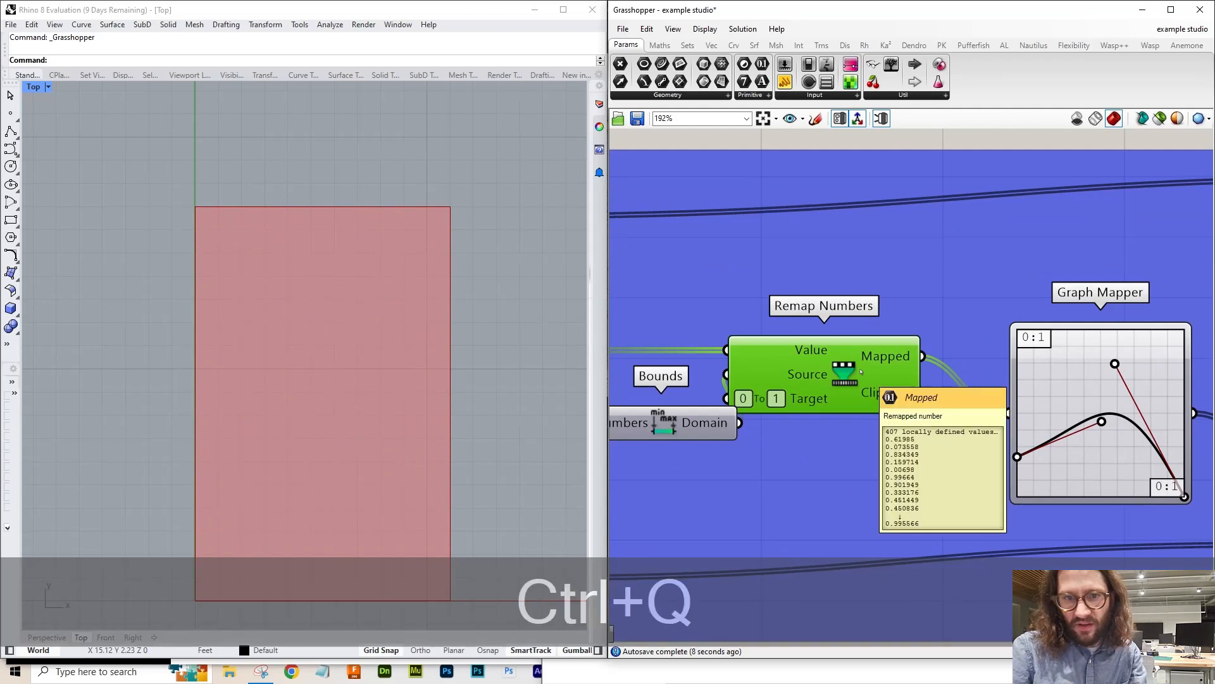
pyautogui.hotkey('ctrl', 'q')
pyautogui.hotkey('ctrl', 'q')
pyautogui.hotkey('ctrl', 'q')
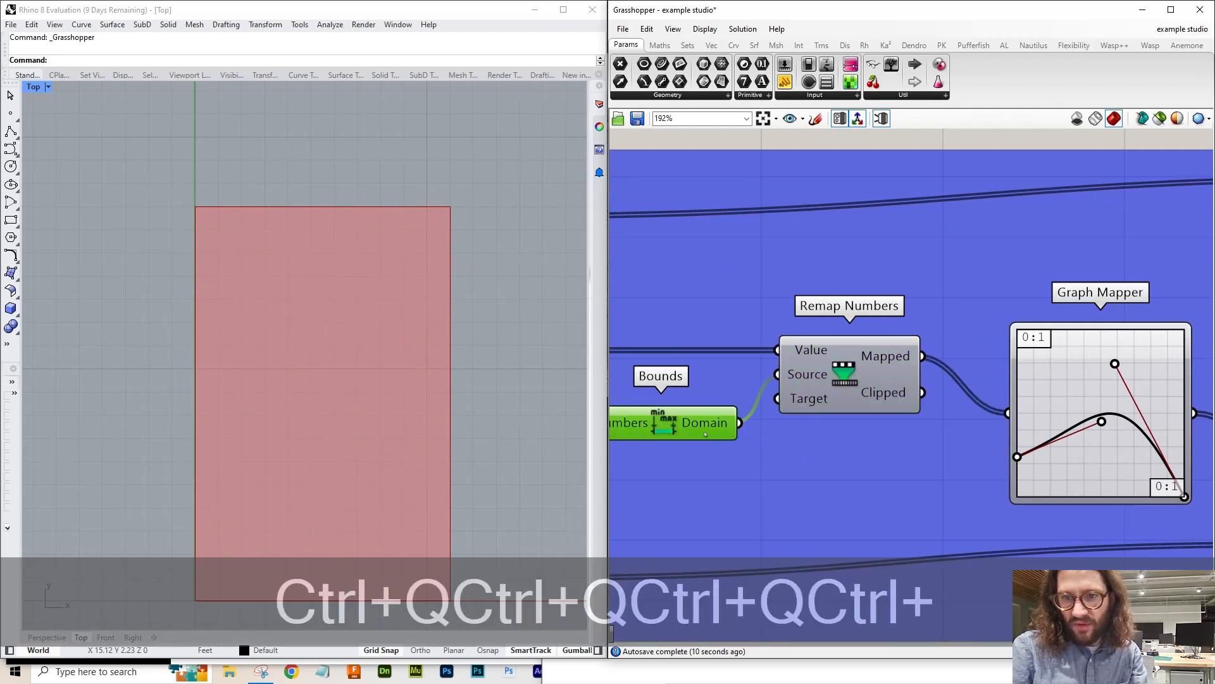
pyautogui.hotkey('ctrl', 'q')
pyautogui.scroll(-3, 935, 290)
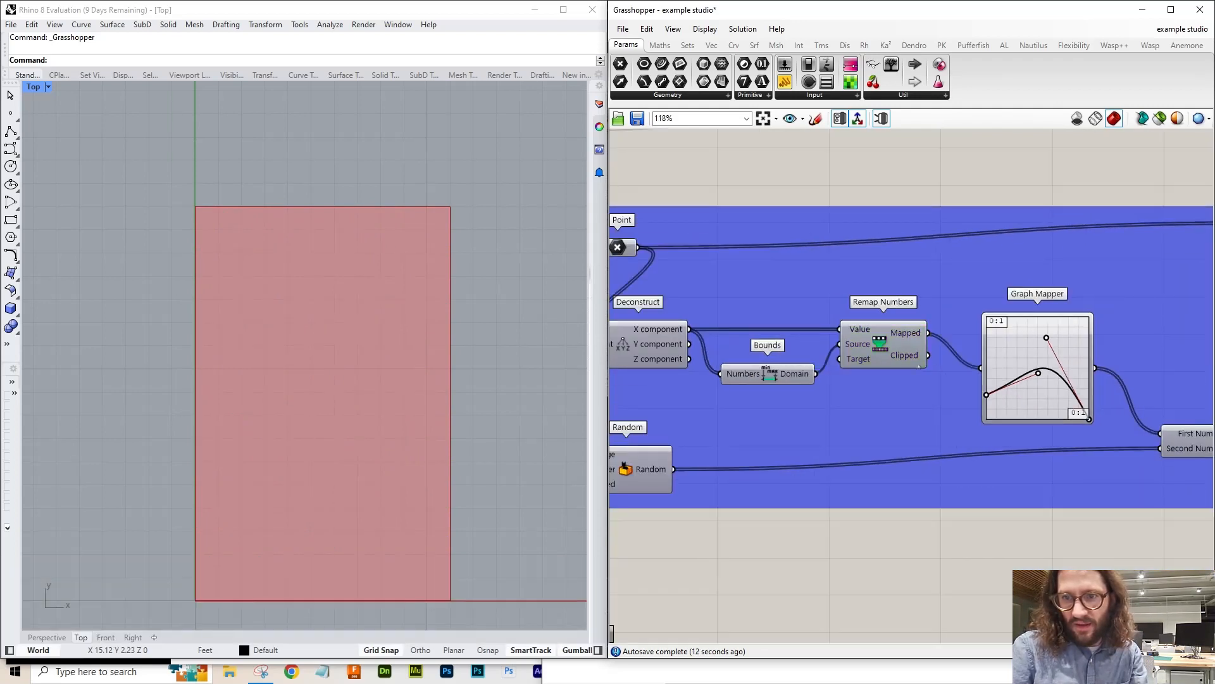
pyautogui.hotkey('ctrl', 'q')
pyautogui.click(1062, 342)
pyautogui.hotkey('ctrl', 'q')
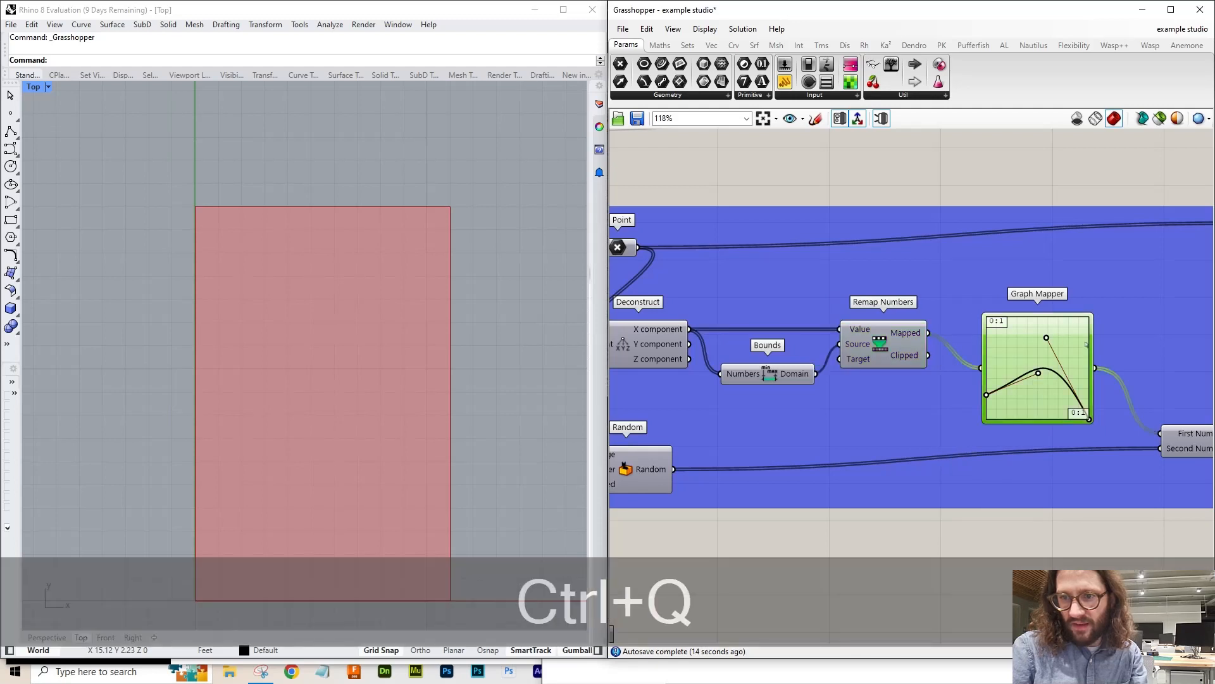
# - Add a Panel beside the Graph Mapper, feed it the Remap Numbers output, replace that with the Graph Mapper output, and resize the Panel
pyautogui.moveTo(1033, 356); pyautogui.dragTo(895, 369, button='right')
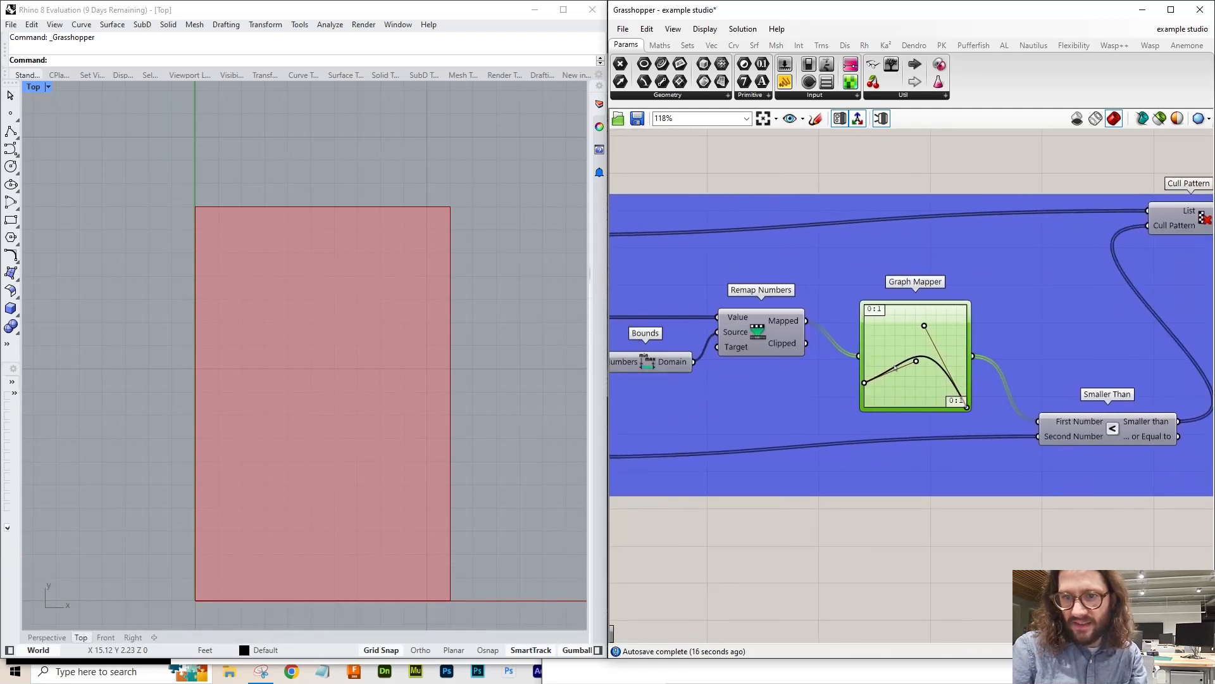
pyautogui.moveTo(784, 81); pyautogui.dragTo(1033, 290)
pyautogui.moveTo(807, 321); pyautogui.dragTo(952, 250)
pyautogui.moveTo(974, 355); pyautogui.dragTo(953, 250)
pyautogui.moveTo(1021, 224); pyautogui.dragTo(1055, 279)
# - Trace the Random component's Number input back to the population count slider and set that slider to 527
pyautogui.moveTo(978, 272); pyautogui.dragTo(1209, 234, button='right')
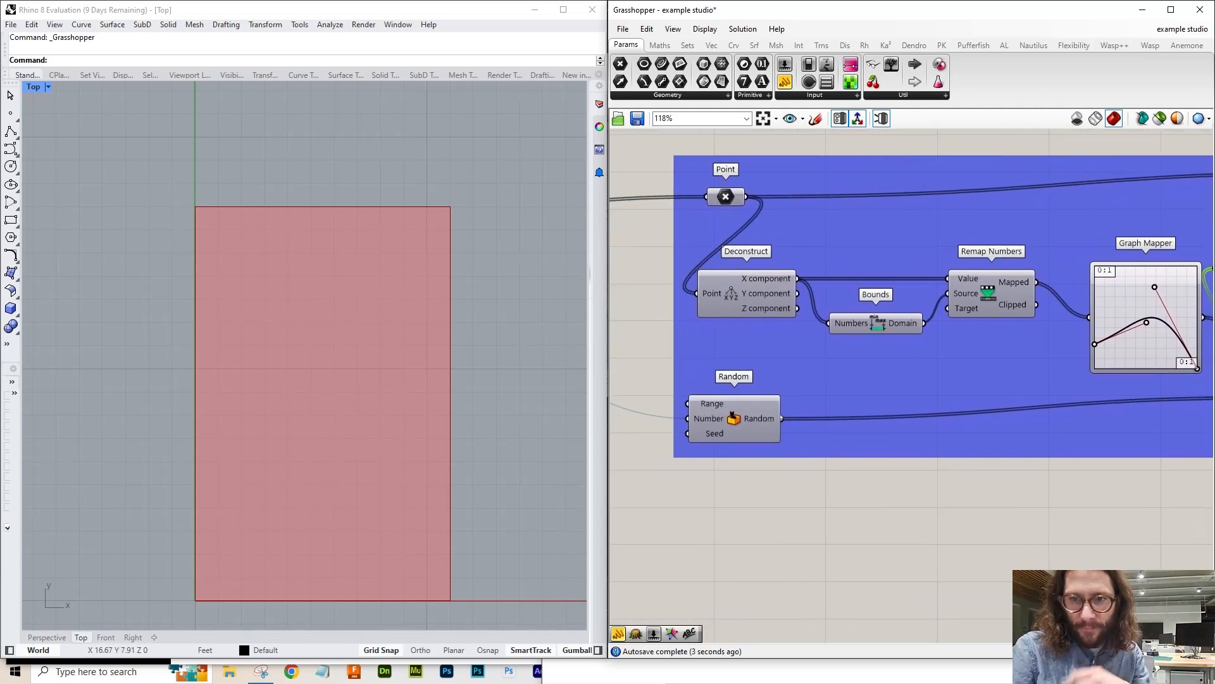
pyautogui.moveTo(774, 432); pyautogui.dragTo(747, 432)
pyautogui.moveTo(771, 485); pyautogui.dragTo(1093, 574, button='right')
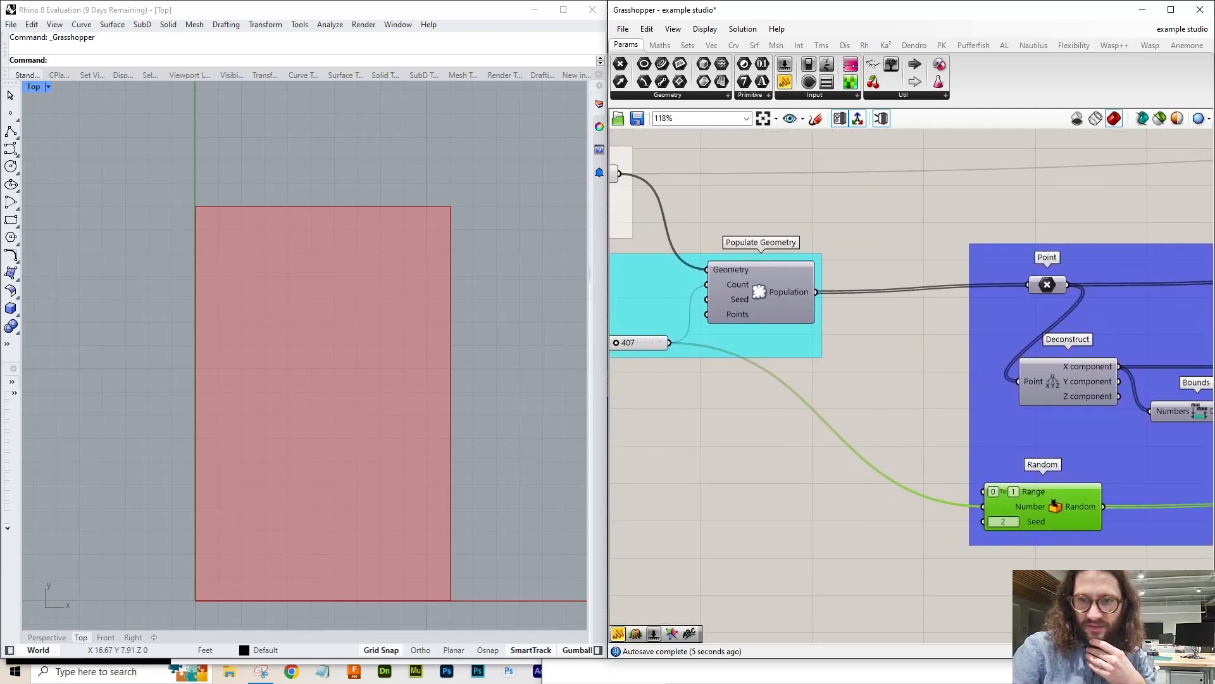
pyautogui.scroll(4, 1054, 524)
pyautogui.scroll(-5, 991, 494)
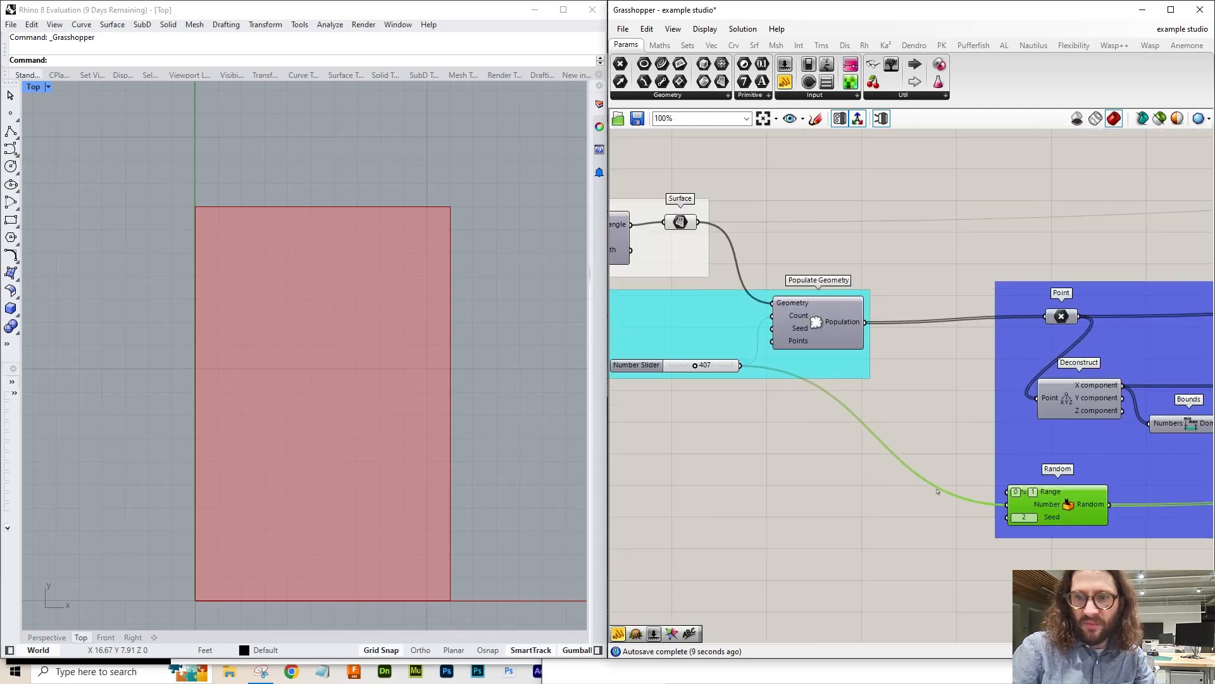
pyautogui.click(699, 370)
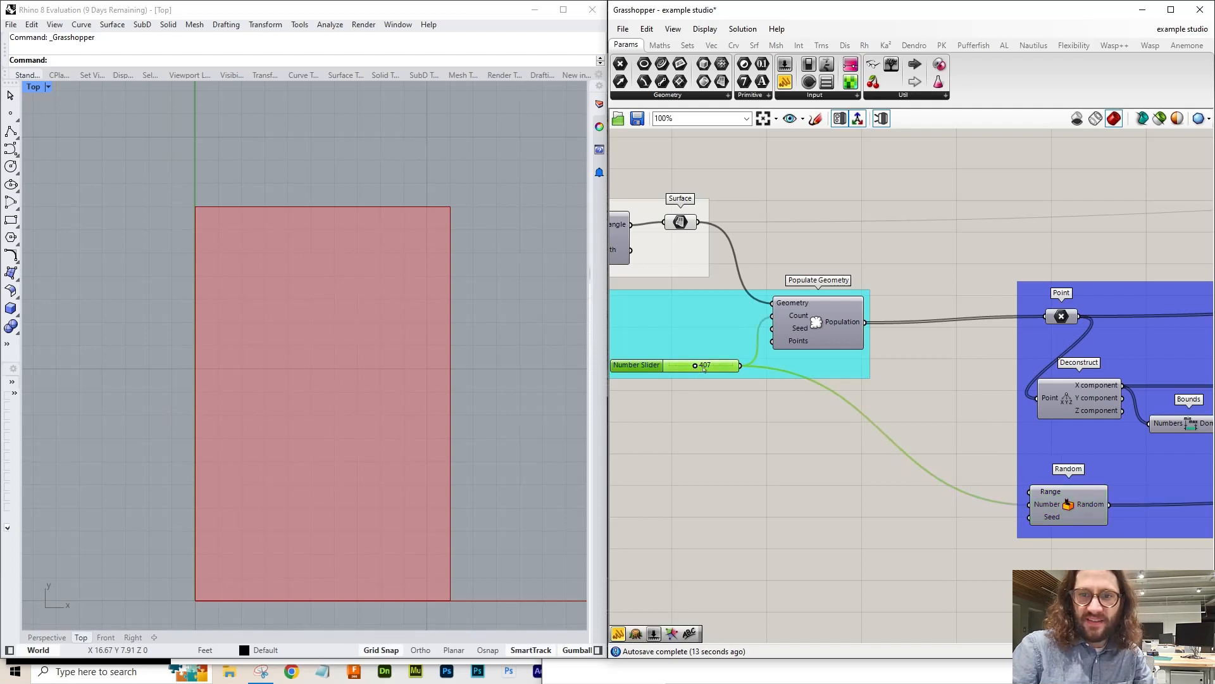
pyautogui.moveTo(704, 370); pyautogui.dragTo(704, 373)
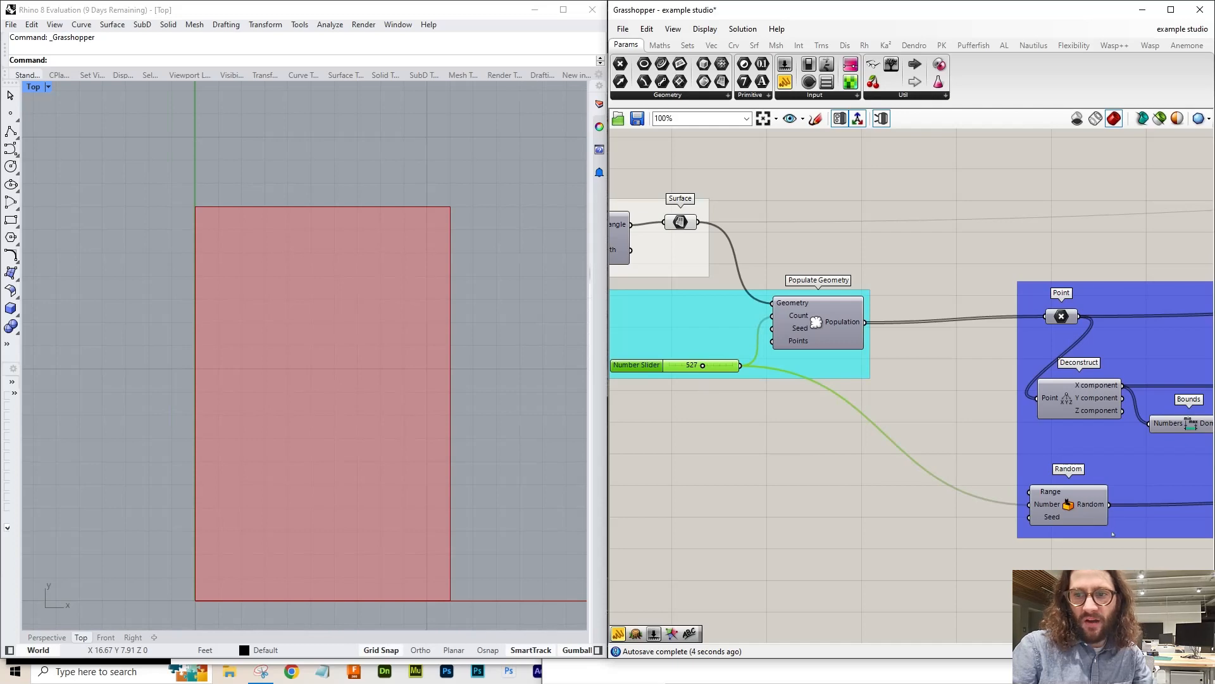
# - Examine how Smaller Than compares the Graph Mapper and Random values and feeds the Cull Pattern component
pyautogui.scroll(6, 1033, 513)
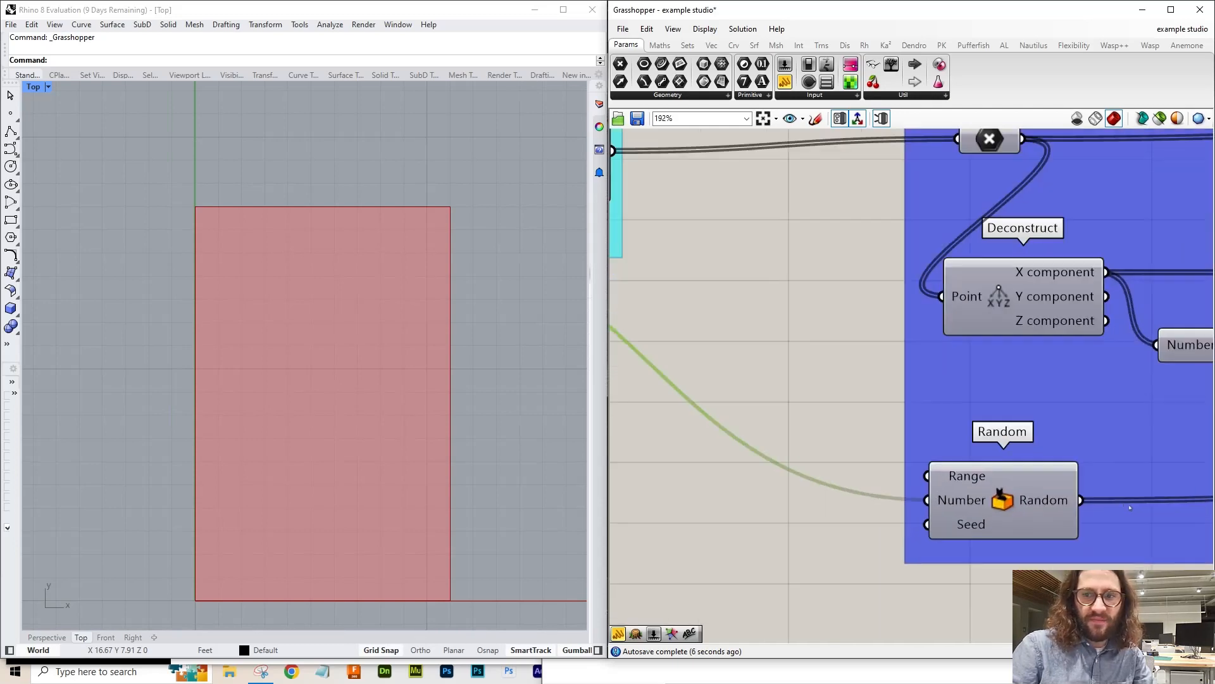
pyautogui.scroll(-5, 867, 500)
pyautogui.scroll(3, 848, 482)
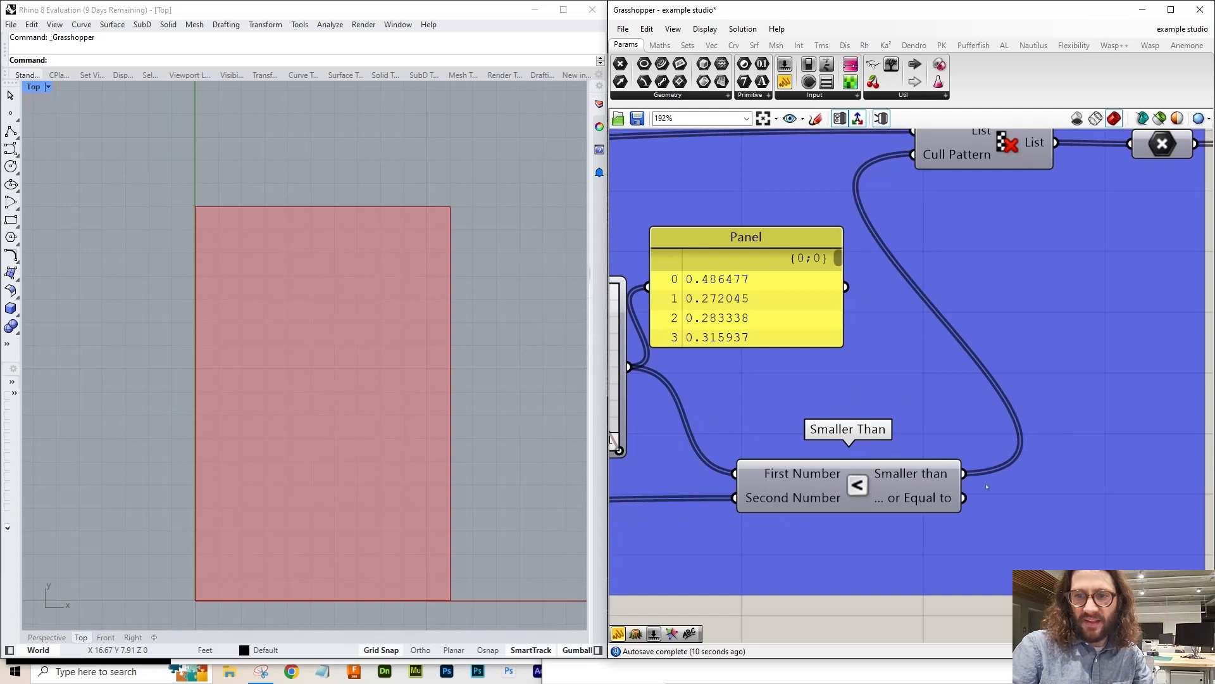
pyautogui.scroll(-3, 1010, 487)
pyautogui.click(989, 337)
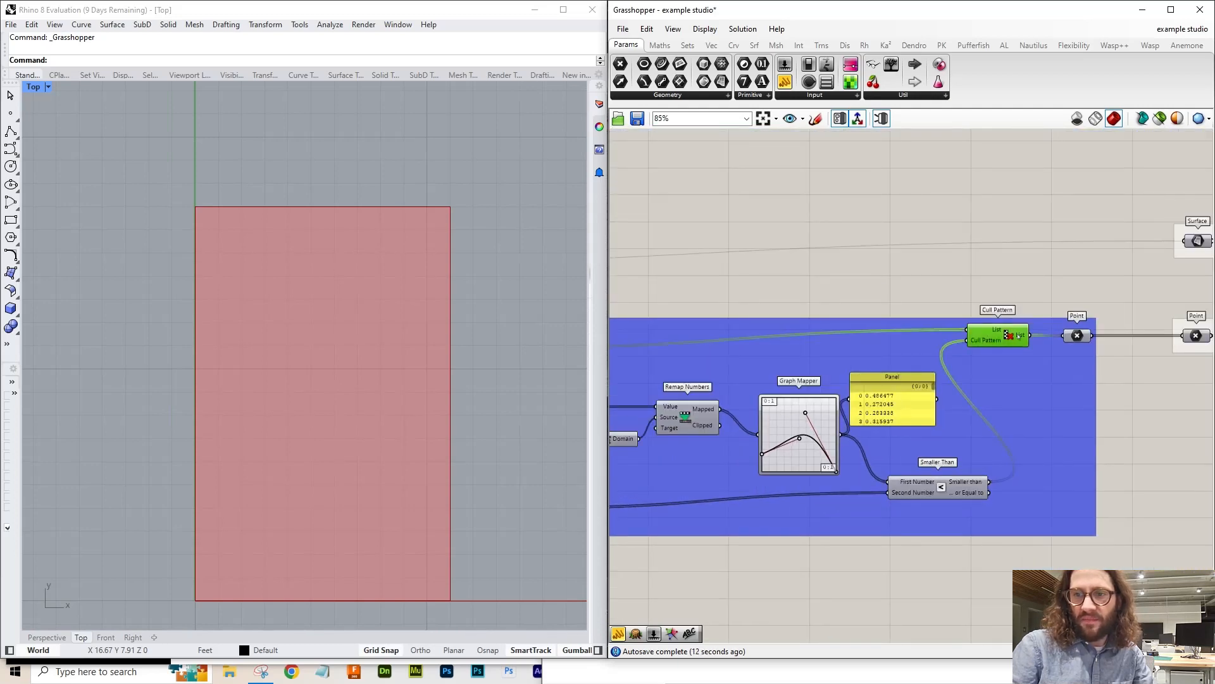
pyautogui.scroll(4, 1004, 397)
pyautogui.scroll(2, 1004, 397)
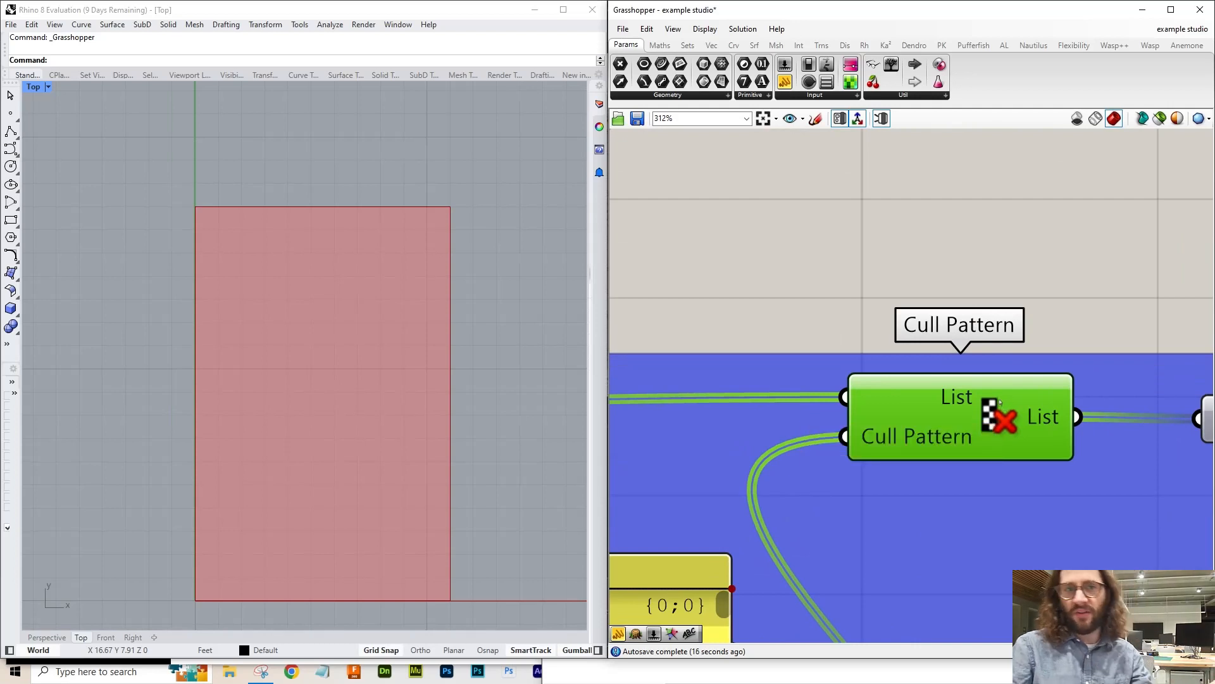
pyautogui.scroll(-6, 953, 400)
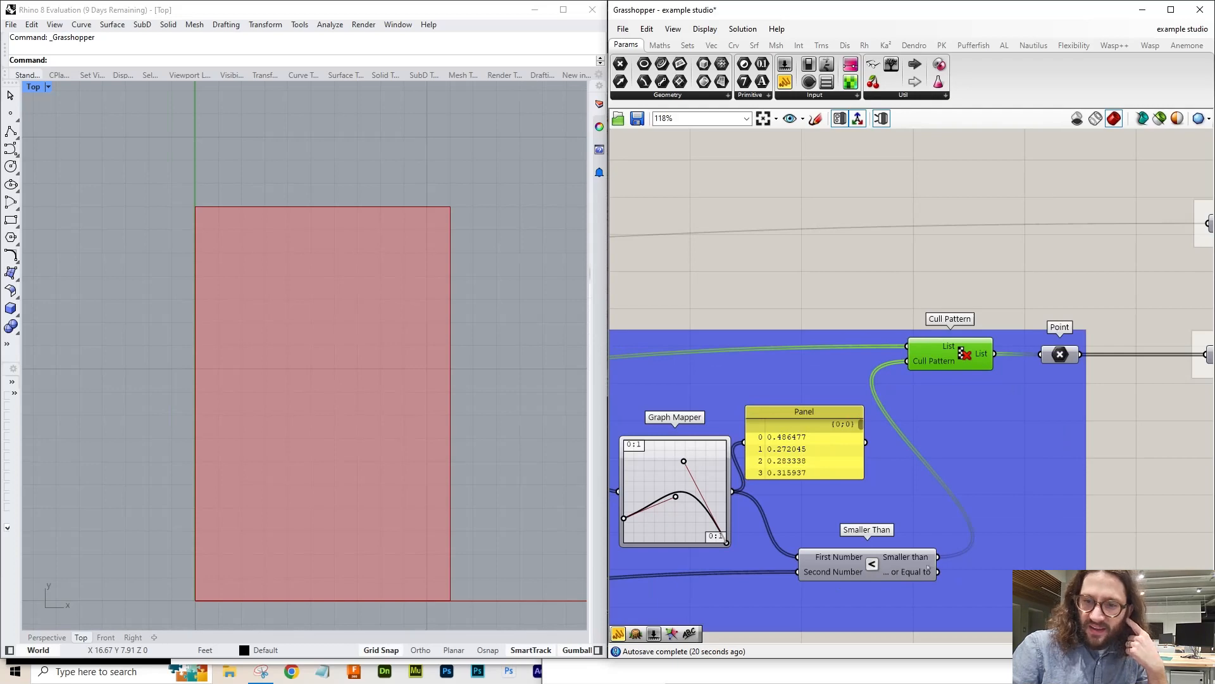
pyautogui.scroll(-2, 954, 559)
pyautogui.scroll(4, 894, 533)
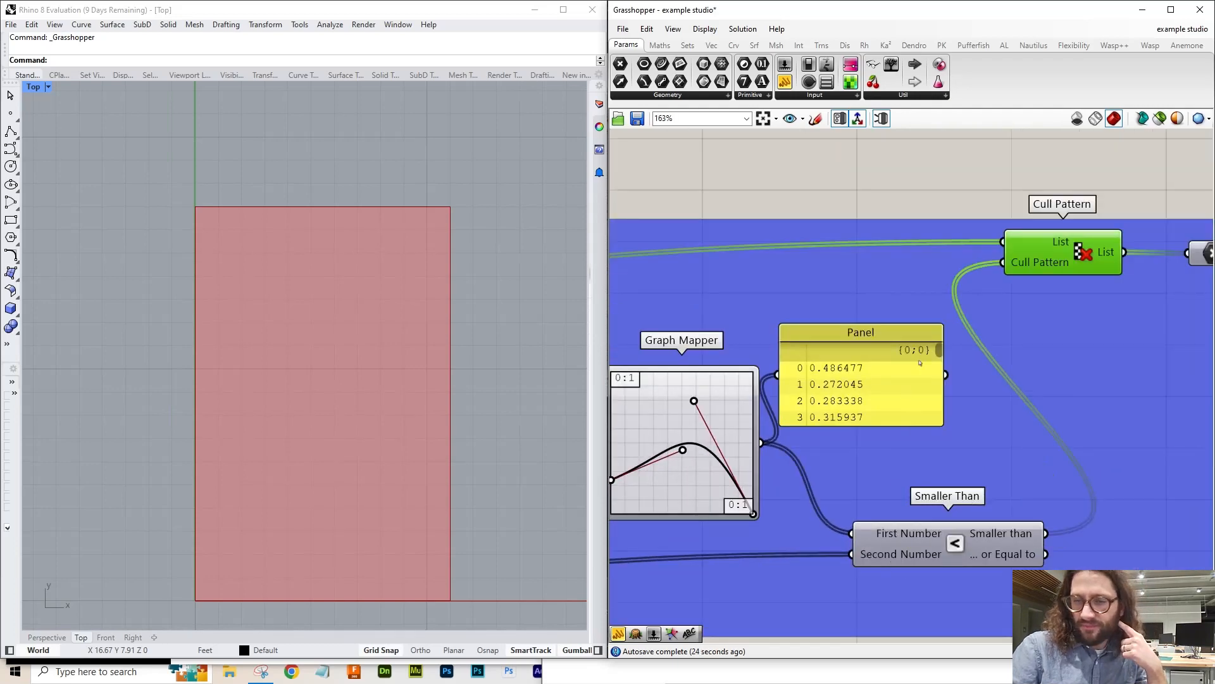
# - Turn on the preview of the output Point parameter following Cull Pattern in the blue group
pyautogui.scroll(-2, 1062, 323)
pyautogui.click(1161, 279)
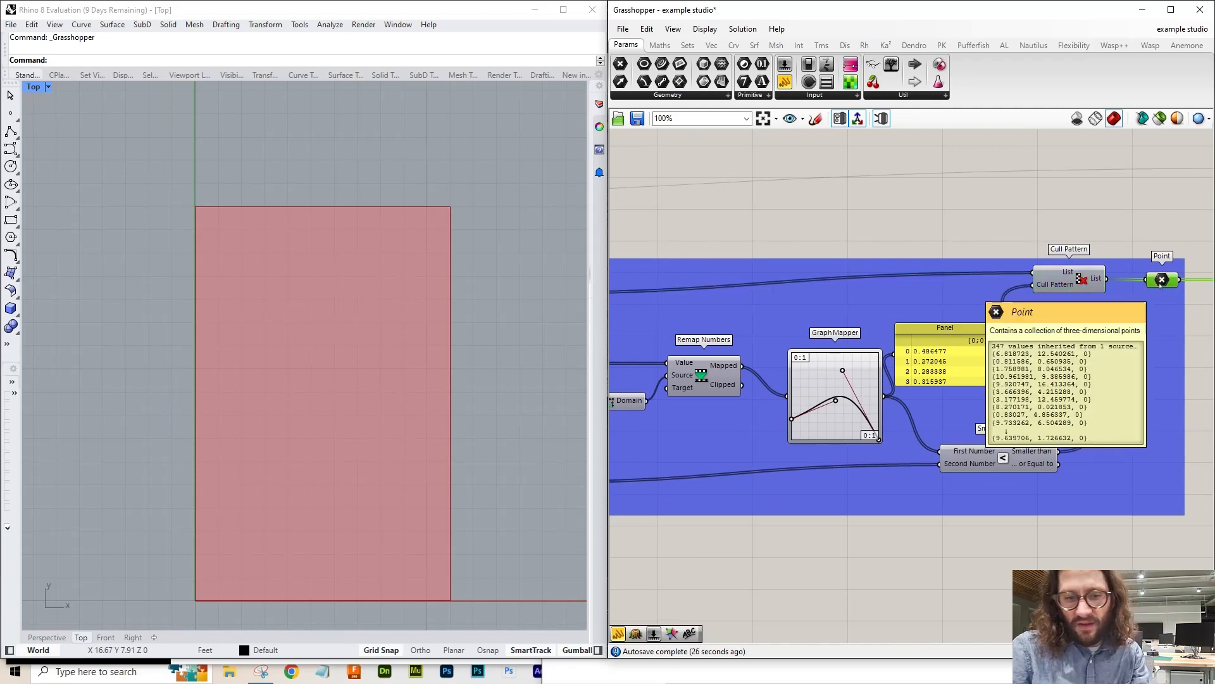
pyautogui.hotkey('ctrl', 'q')
pyautogui.click(1123, 209)
# - Reshape the Graph Mapper curve by raising its left handle and its left end point
pyautogui.scroll(-3, 1178, 314)
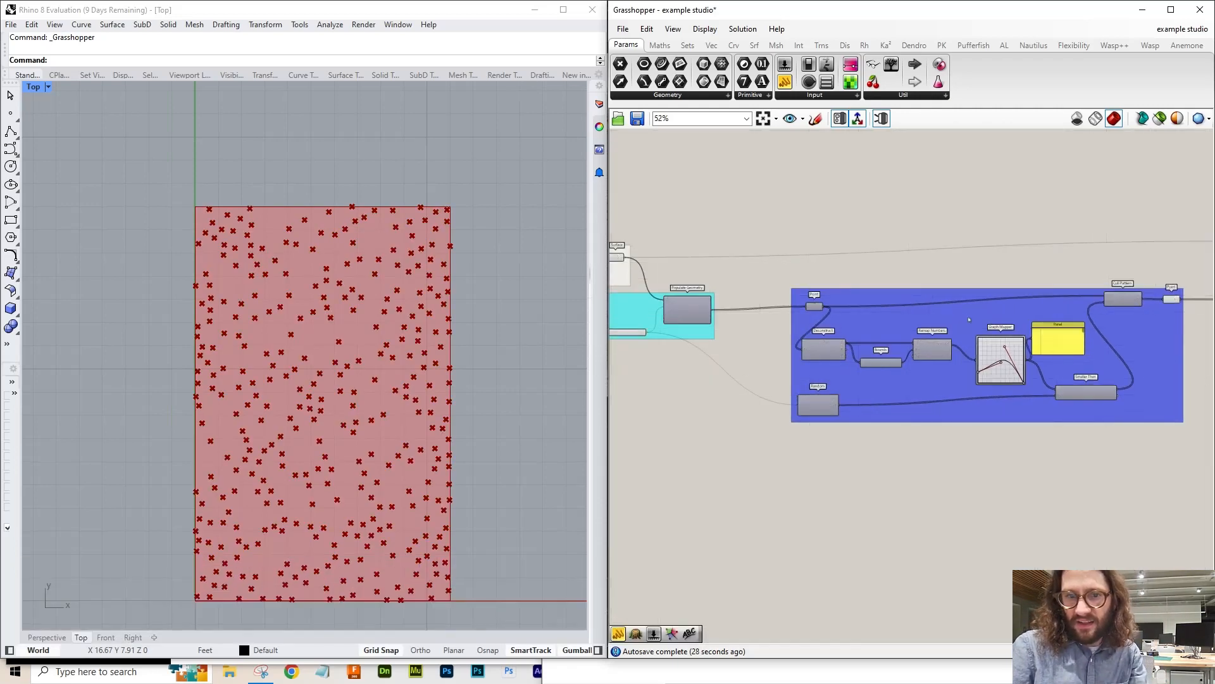
pyautogui.scroll(2, 953, 319)
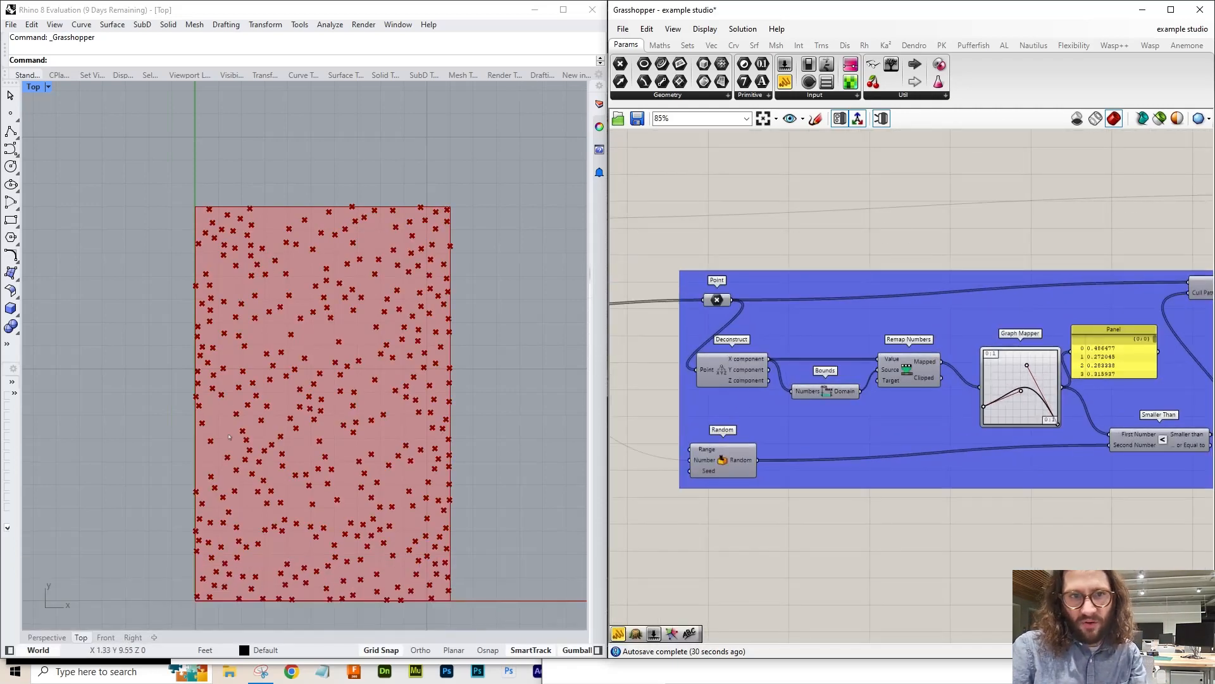
pyautogui.moveTo(987, 226); pyautogui.dragTo(877, 238, button='right')
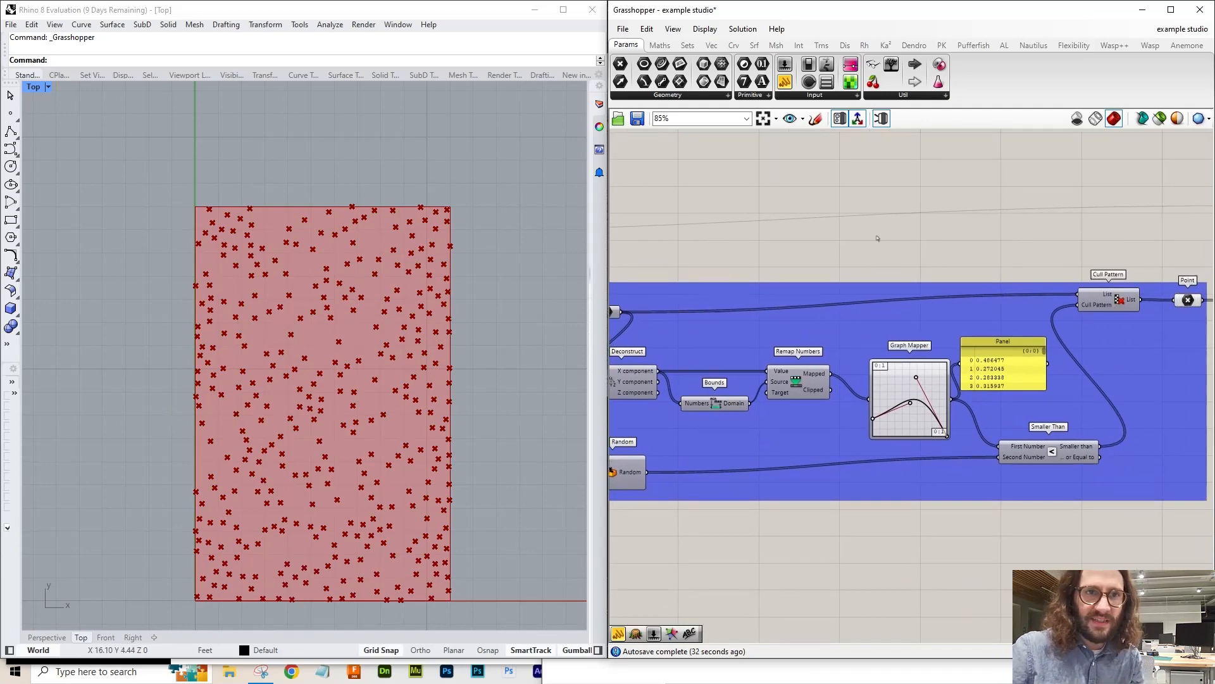
pyautogui.scroll(4, 891, 388)
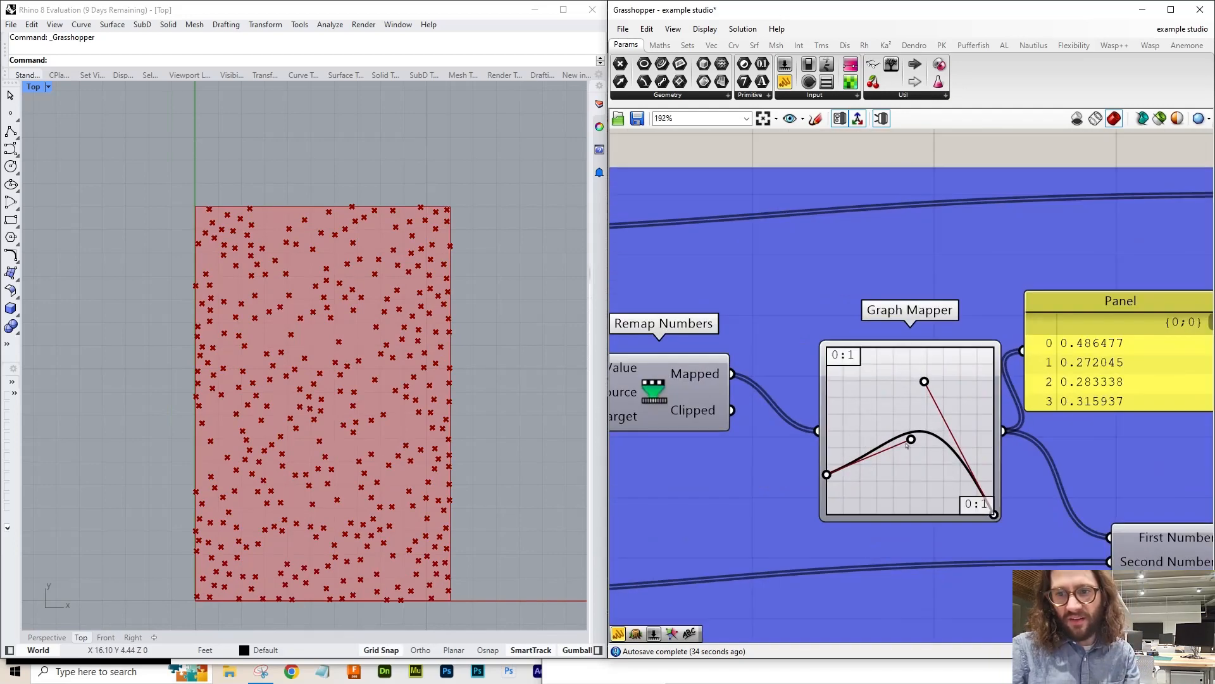
pyautogui.moveTo(911, 438); pyautogui.dragTo(894, 367)
pyautogui.moveTo(826, 411); pyautogui.dragTo(827, 403)
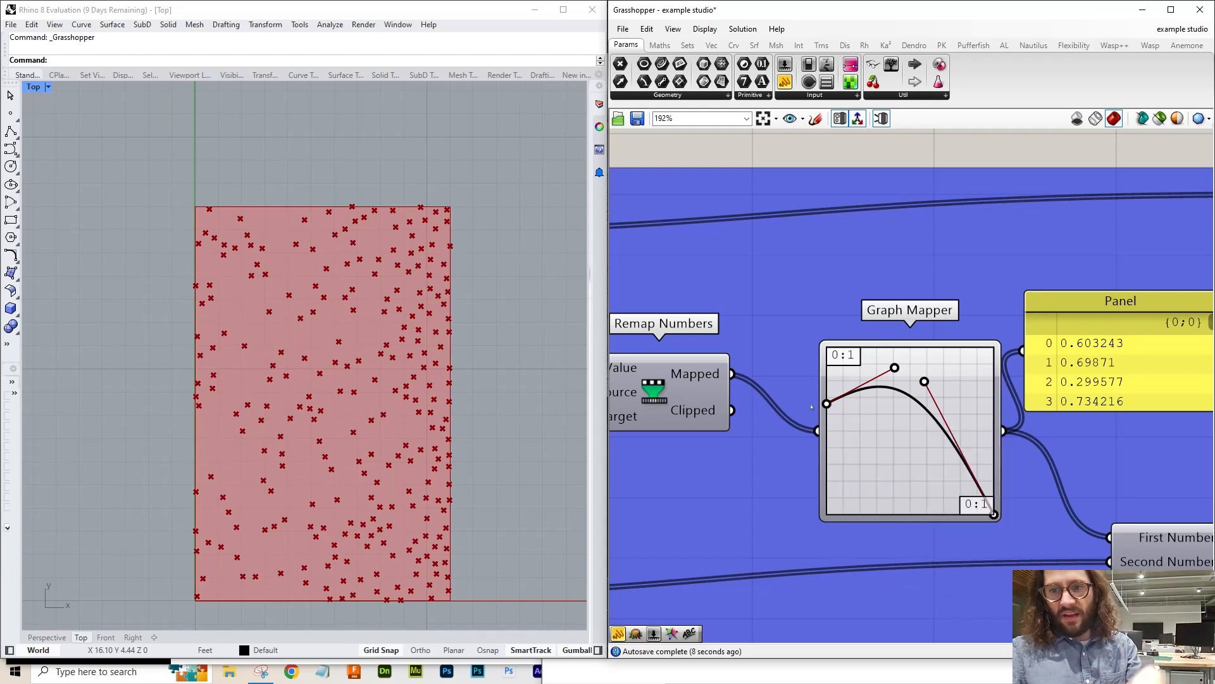
# - Rewire the Deconstruct component's Y component output to the Value input of Remap Numbers and the Bounds input, replacing X
pyautogui.scroll(-4, 820, 383)
pyautogui.moveTo(813, 370); pyautogui.dragTo(973, 360, button='right')
pyautogui.scroll(5, 728, 371)
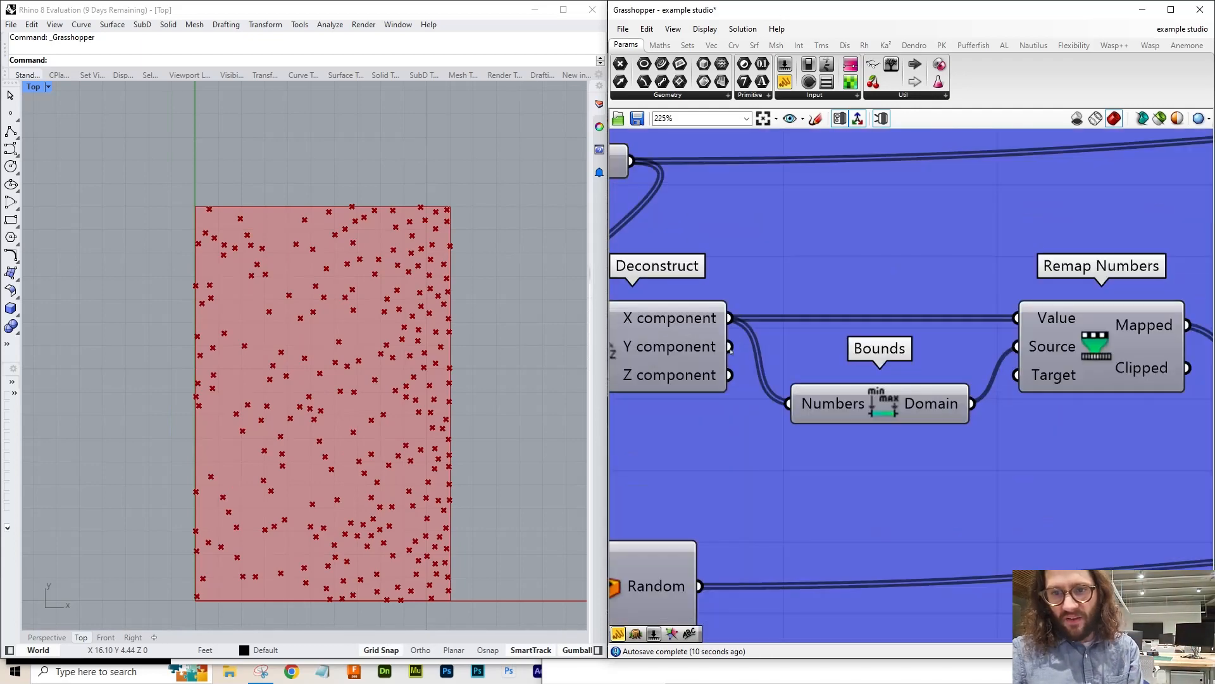
pyautogui.keyDown('shift'); pyautogui.moveTo(730, 346); pyautogui.dragTo(1016, 318); pyautogui.keyUp('shift')
pyautogui.moveTo(729, 348); pyautogui.dragTo(727, 350)
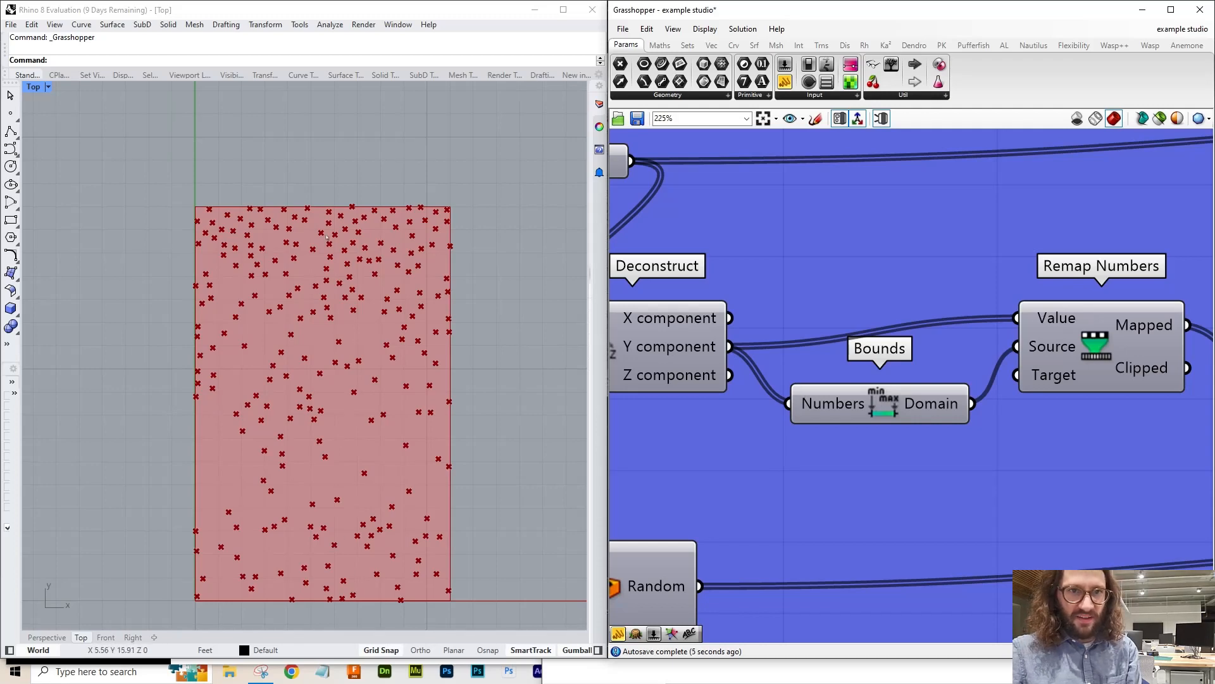
# - Examine the whole blue culling group, from Populate Geometry through the Graph Mapper to the Cull Pattern output
pyautogui.scroll(-5, 884, 372)
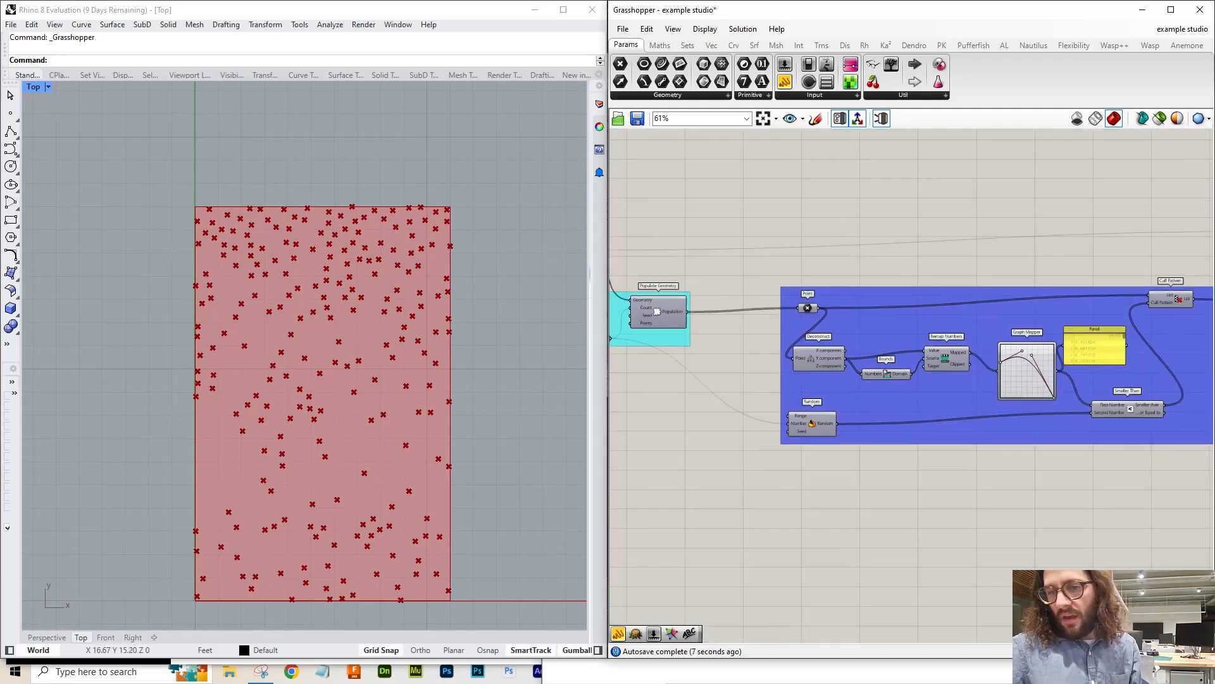
pyautogui.moveTo(885, 372); pyautogui.dragTo(715, 371, button='right')
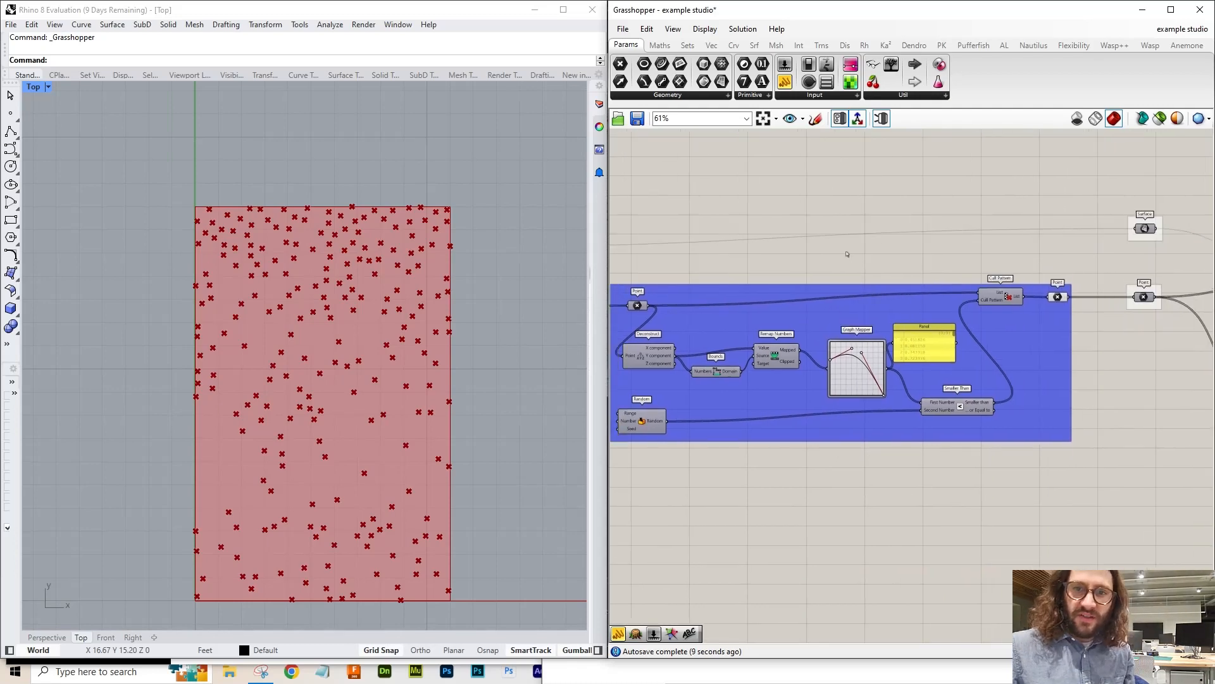
pyautogui.moveTo(847, 254); pyautogui.dragTo(886, 271, button='right')
pyautogui.scroll(-2, 903, 313)
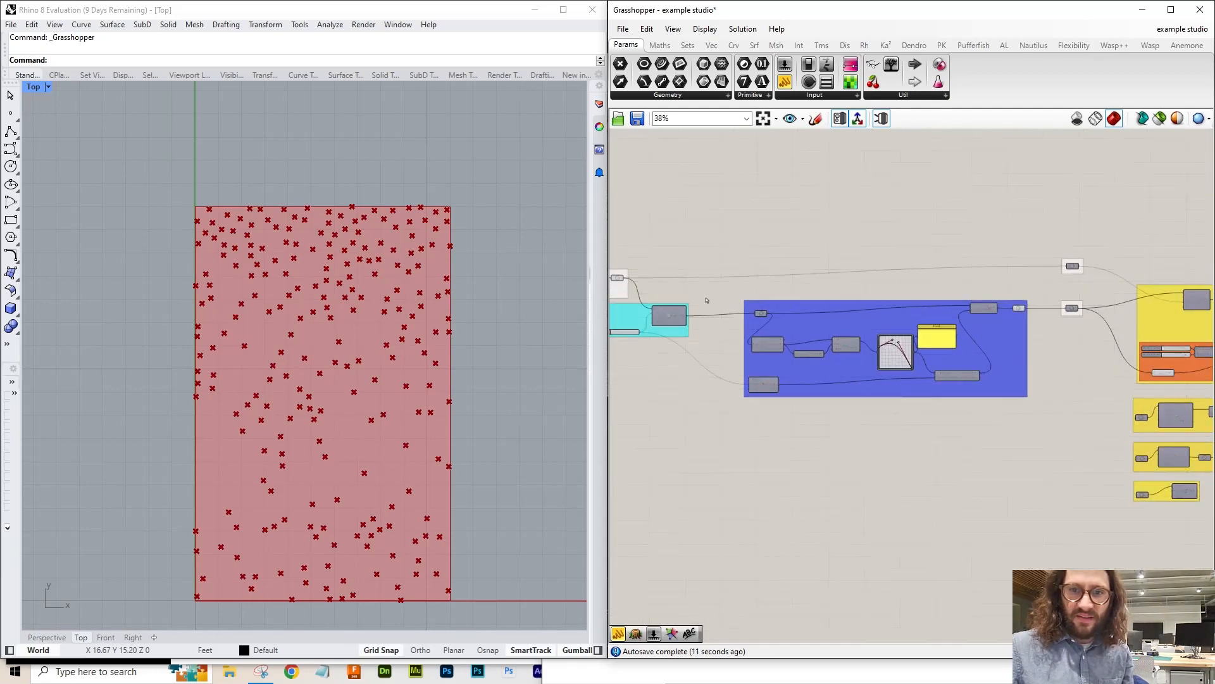
pyautogui.scroll(7, 692, 321)
pyautogui.scroll(-8, 709, 311)
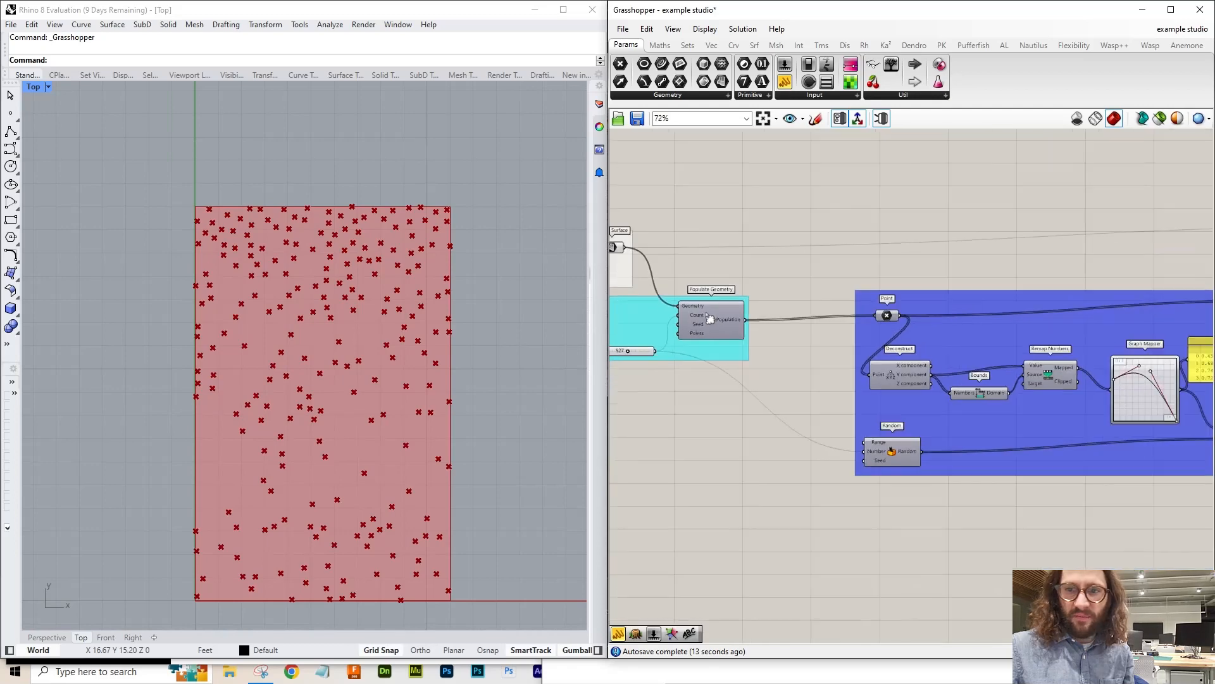
pyautogui.scroll(4, 1100, 345)
pyautogui.scroll(-1, 1073, 360)
pyautogui.moveTo(1107, 381); pyautogui.dragTo(1091, 401, button='right')
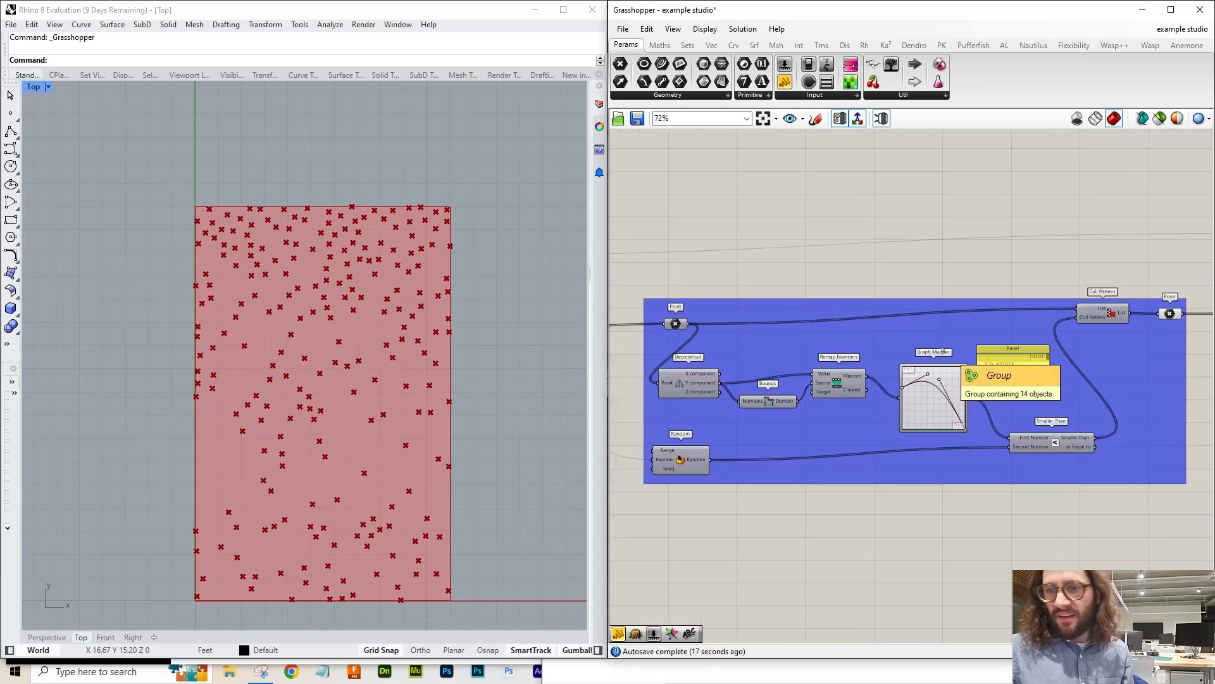
pyautogui.scroll(-1, 949, 354)
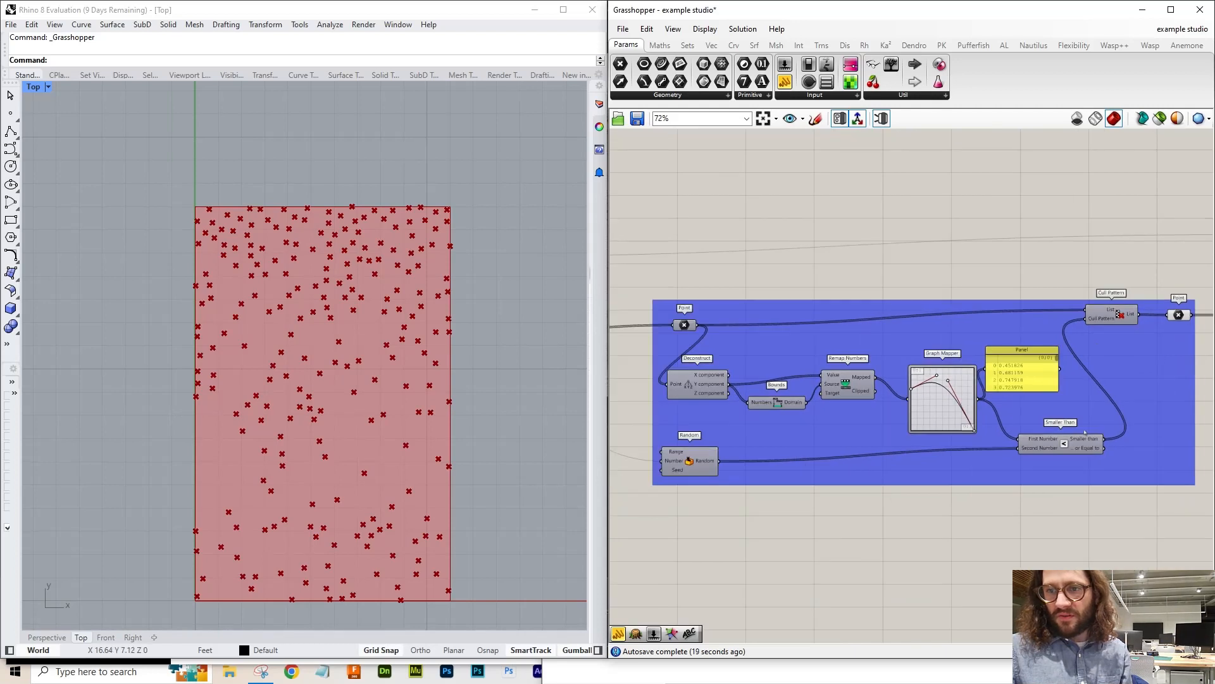
# - Examine the connection between the blue group's output Point parameter and the separate Point parameter that receives the culled points
pyautogui.moveTo(1123, 530); pyautogui.dragTo(1005, 536, button='right')
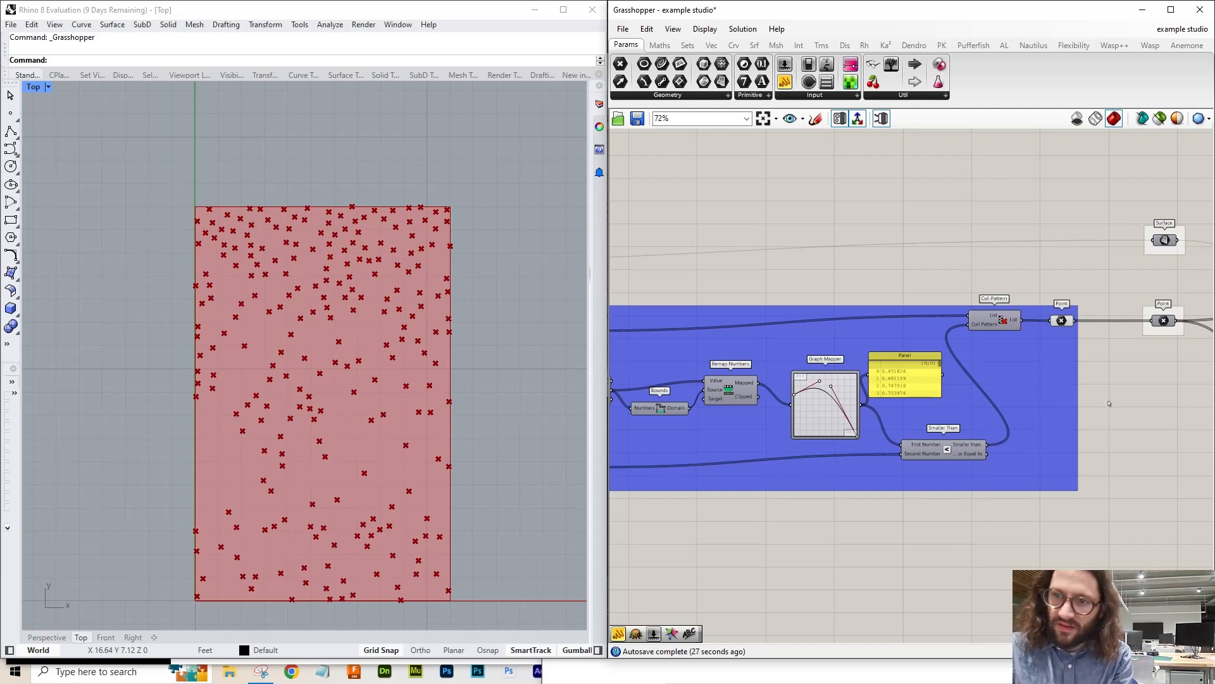
pyautogui.scroll(4, 1180, 281)
pyautogui.scroll(4, 1093, 340)
pyautogui.moveTo(1070, 423); pyautogui.dragTo(987, 405, button='right')
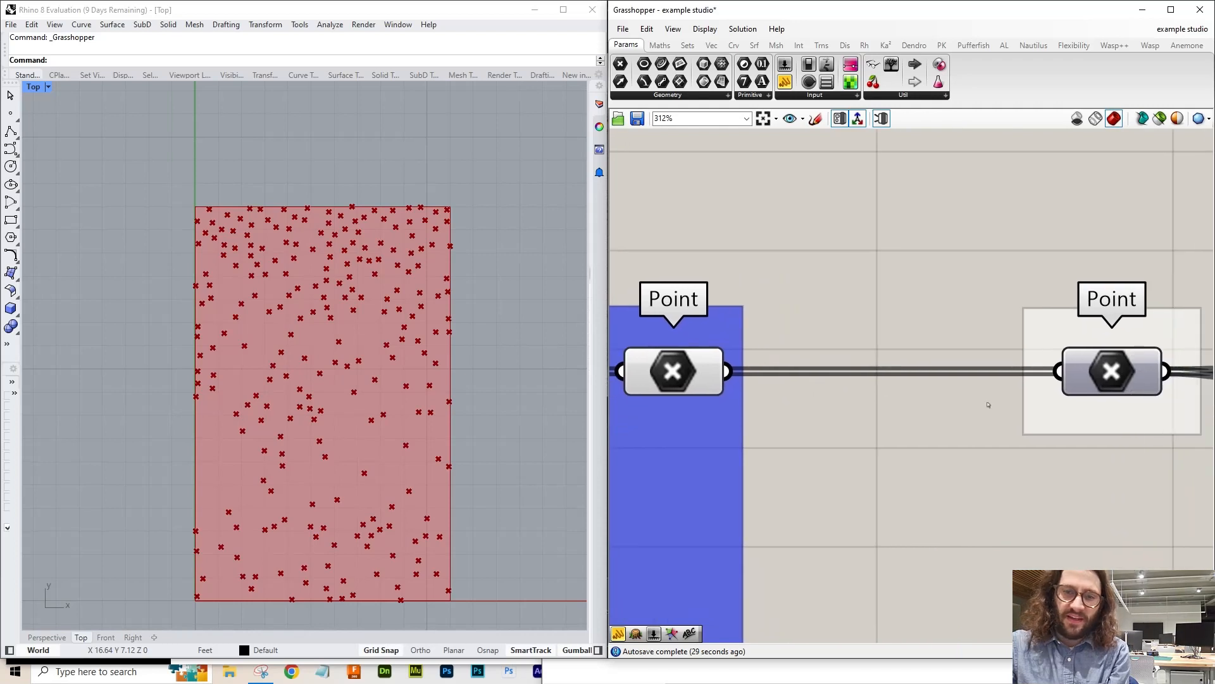
pyautogui.scroll(-4, 980, 406)
pyautogui.click(819, 389)
pyautogui.click(1045, 389)
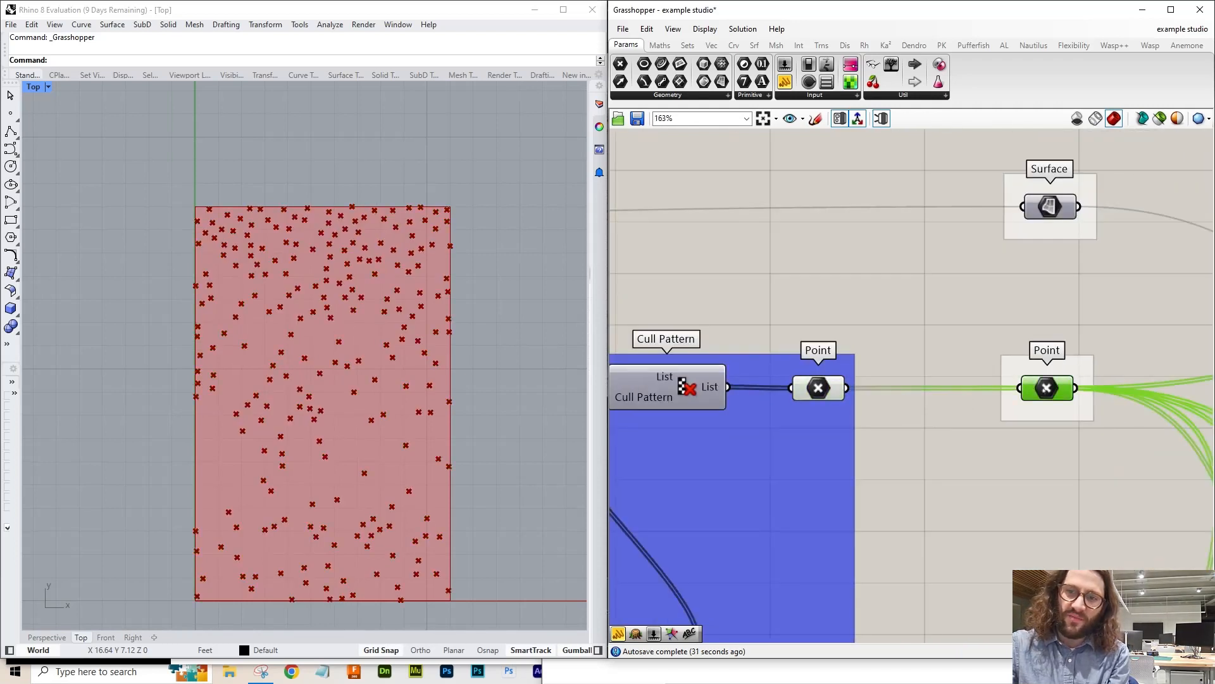
pyautogui.click(819, 388)
pyautogui.click(1024, 388)
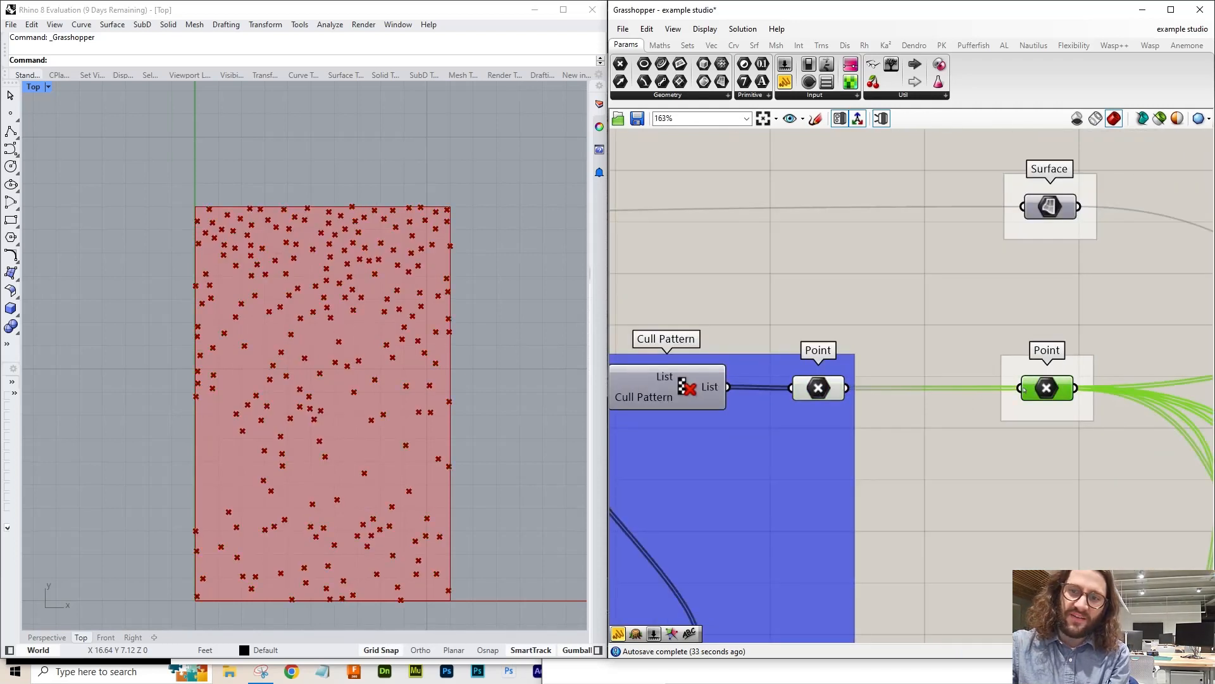
pyautogui.click(819, 389)
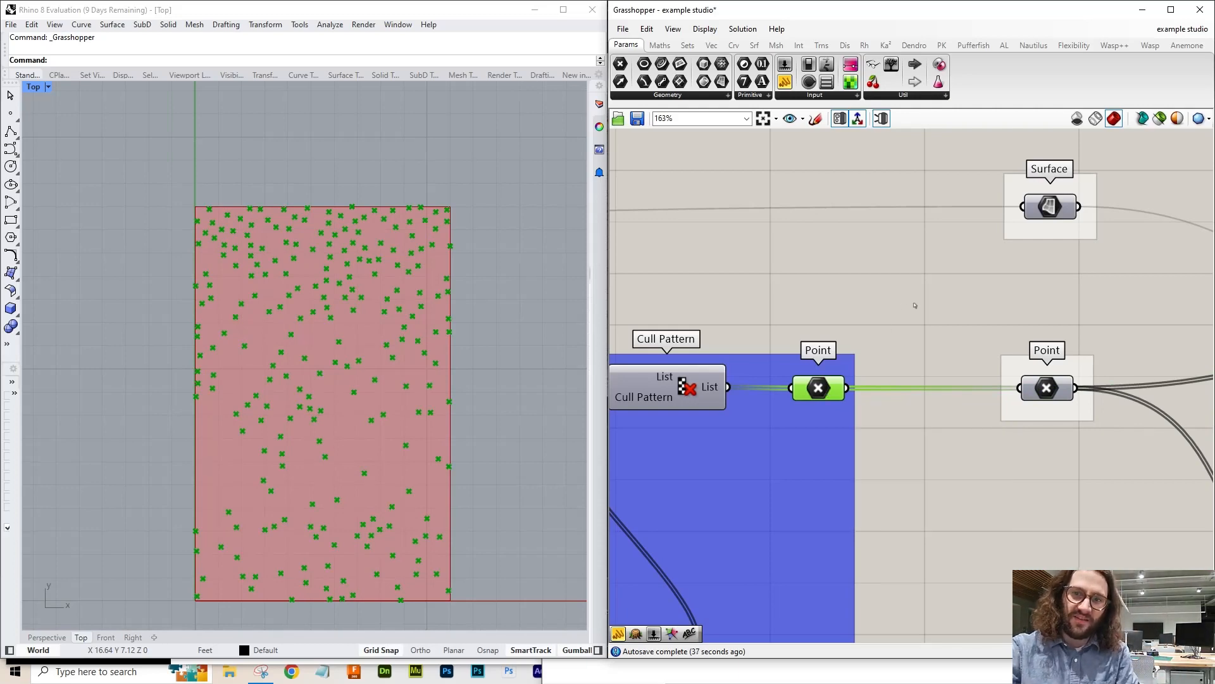
pyautogui.scroll(-5, 1012, 363)
pyautogui.click(940, 474)
pyautogui.moveTo(940, 475); pyautogui.dragTo(1013, 495)
pyautogui.scroll(6, 1028, 361)
pyautogui.scroll(-3, 794, 361)
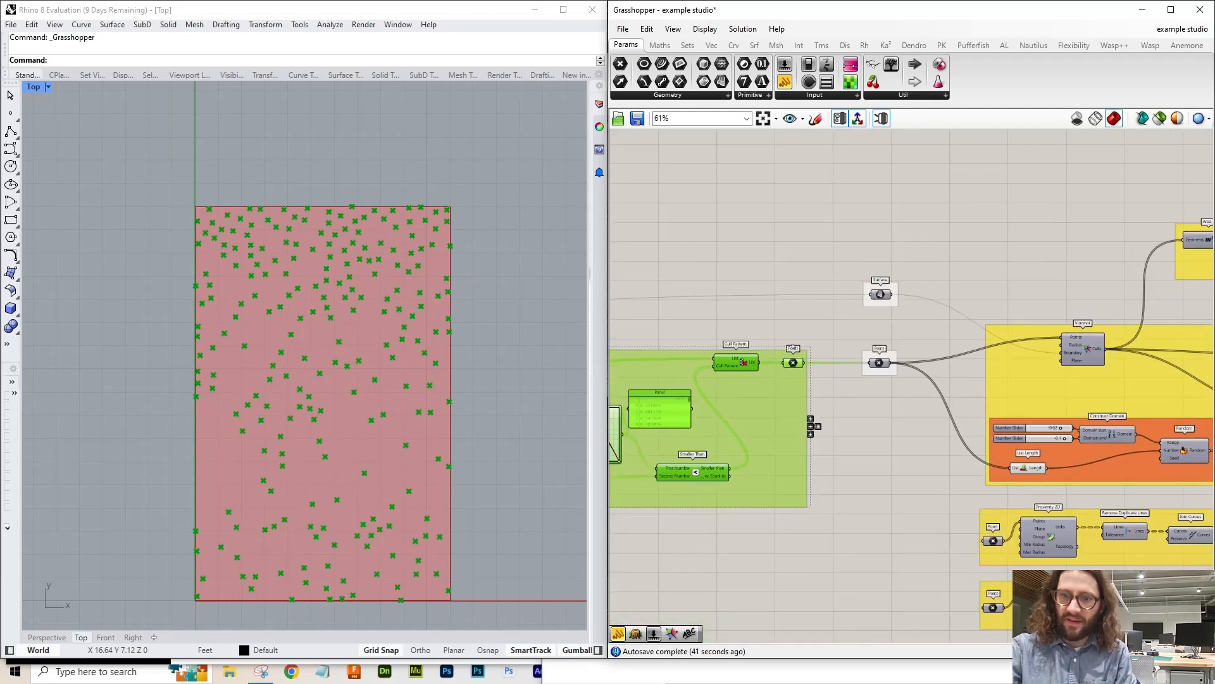
# - Turn off the preview of the blue group's output Point and turn on that of the separate Point parameter after it
pyautogui.scroll(3, 794, 361)
pyautogui.click(793, 383)
pyautogui.click(758, 386)
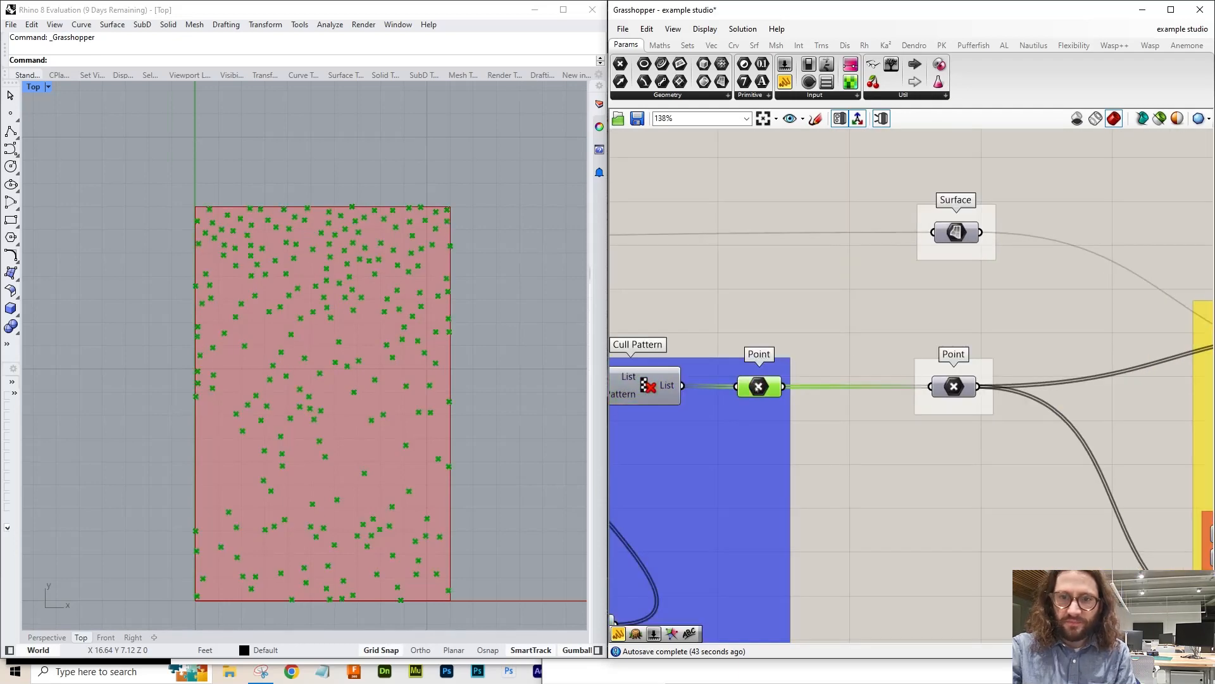
pyautogui.hotkey('ctrl', 'q')
pyautogui.click(950, 386)
pyautogui.hotkey('ctrl', 'q')
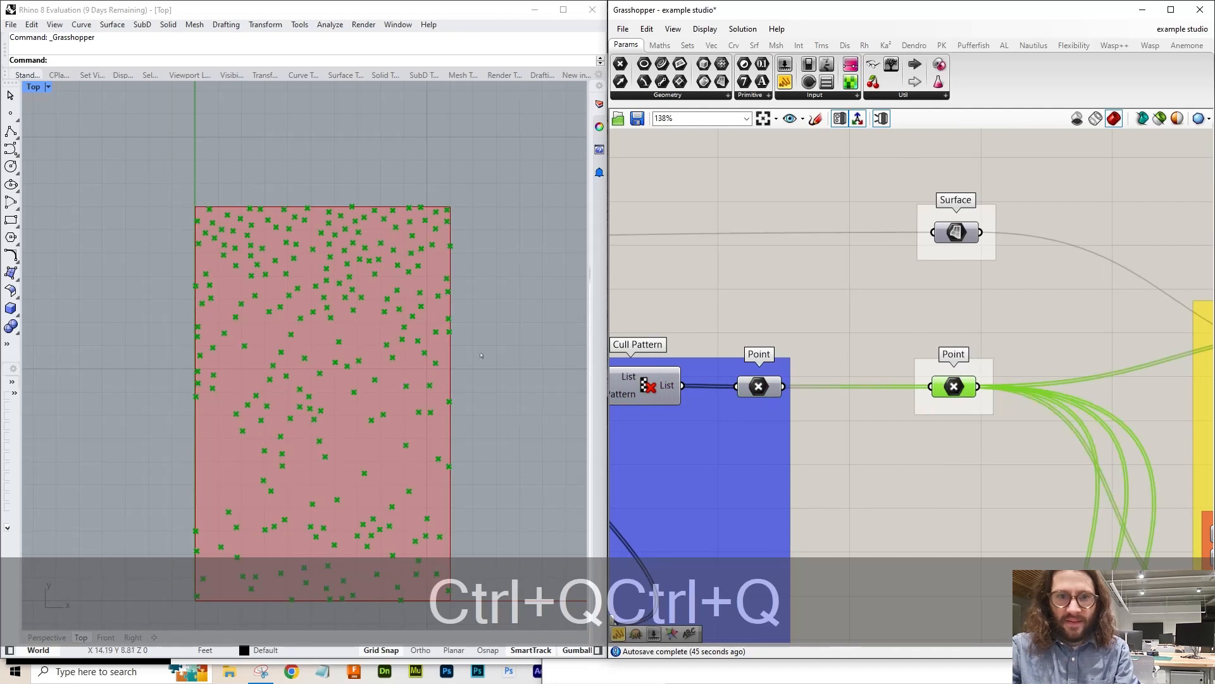
pyautogui.scroll(-2, 461, 359)
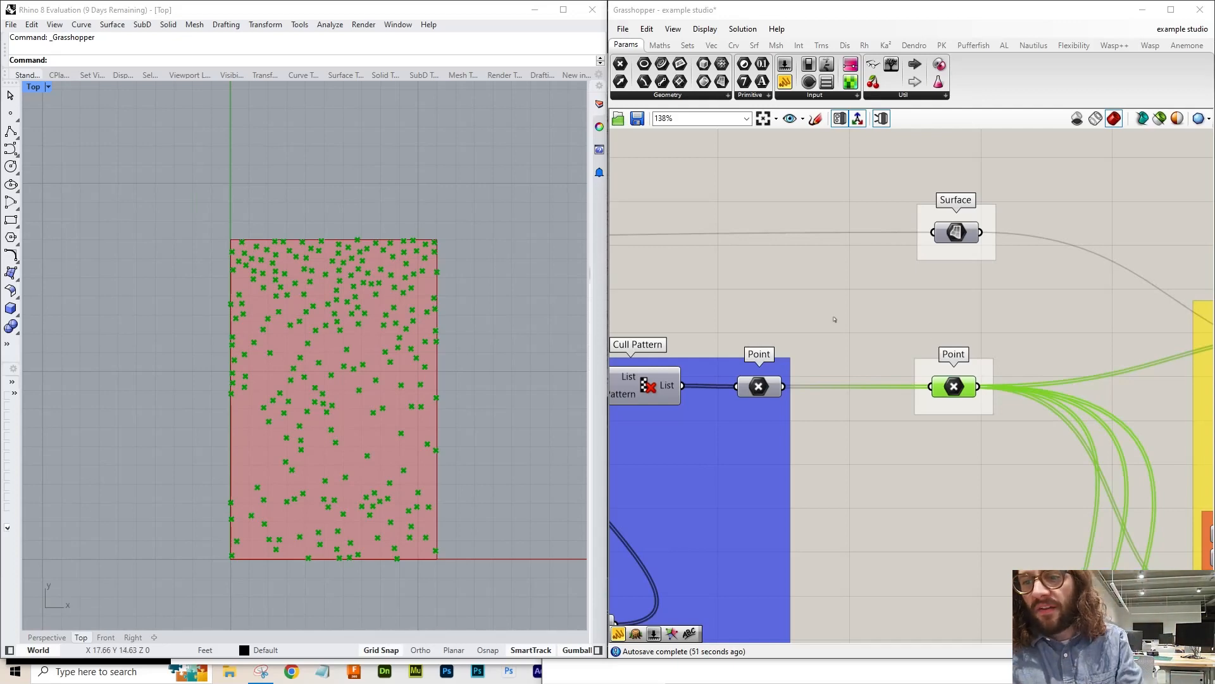
# - Examine the downstream yellow groups and select the Point parameter feeding Circle CNR to reveal its hidden input wire
pyautogui.scroll(-5, 684, 303)
pyautogui.scroll(1, 972, 362)
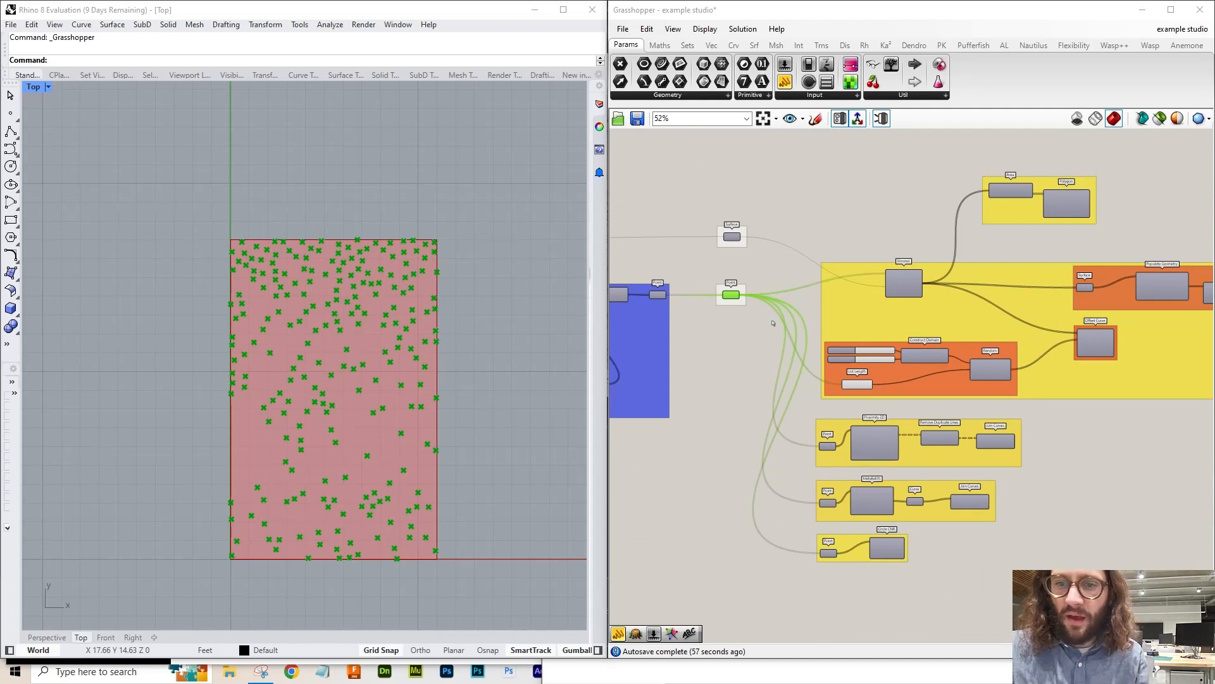
pyautogui.click(754, 396)
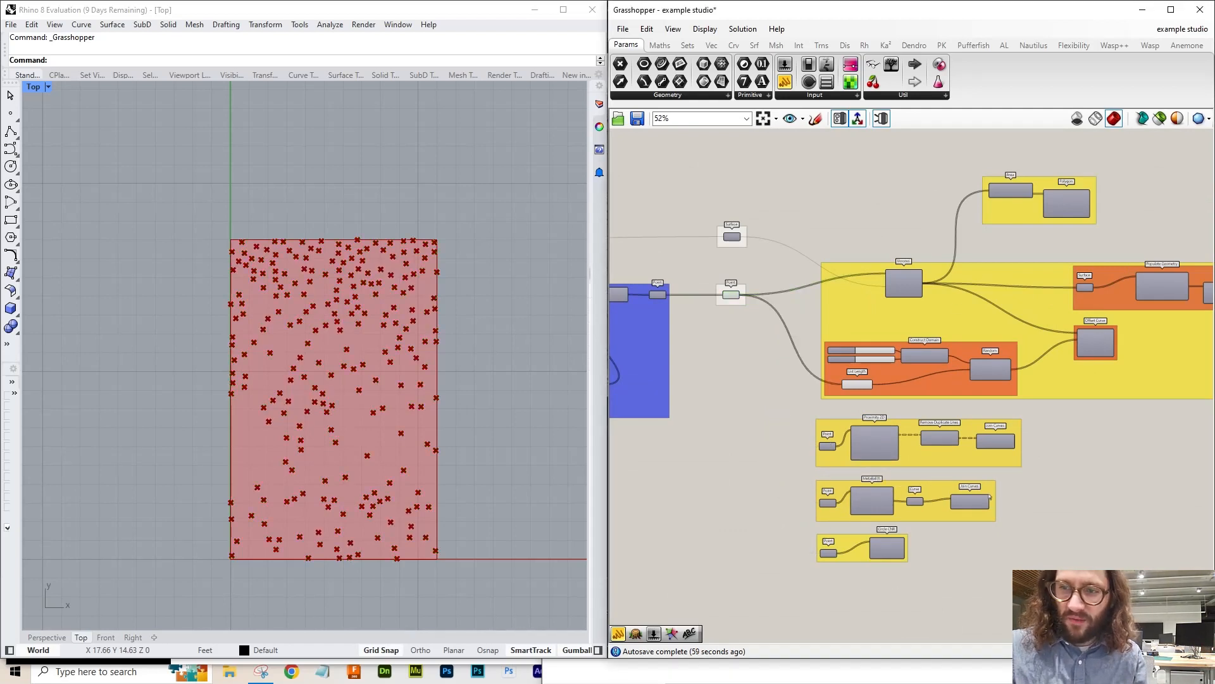
pyautogui.scroll(4, 799, 557)
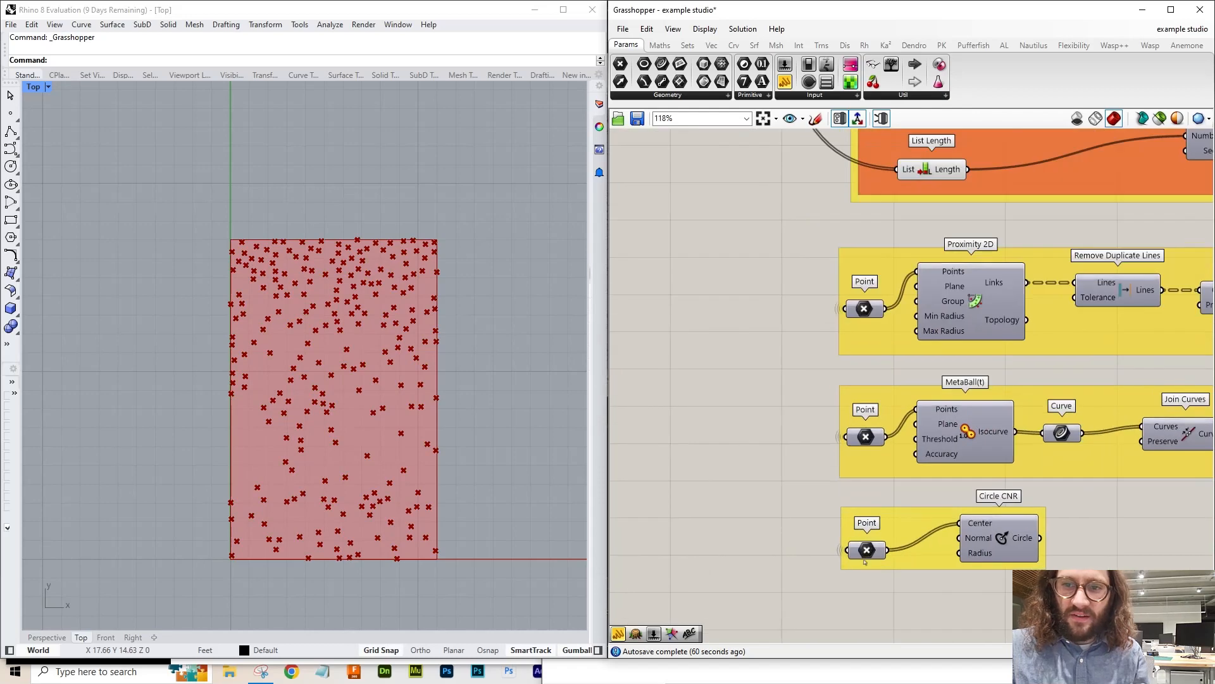
pyautogui.scroll(-4, 865, 561)
pyautogui.scroll(15, 865, 560)
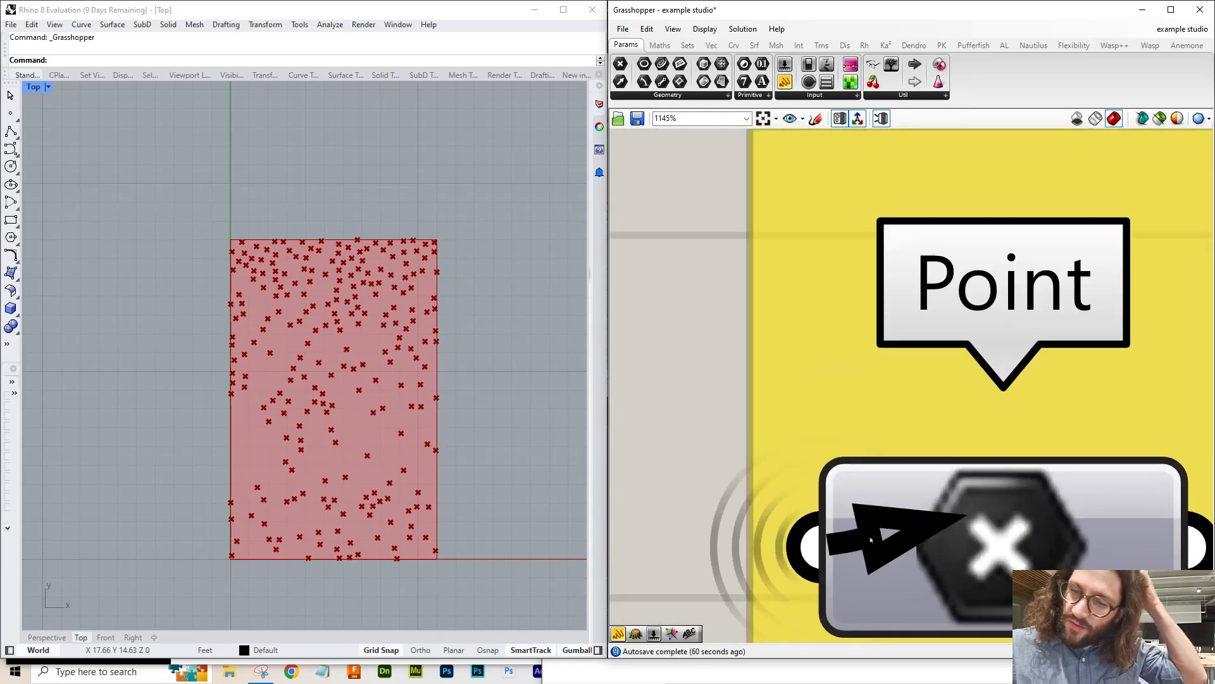
pyautogui.scroll(-8, 871, 539)
pyautogui.press('Escape')
pyautogui.click(973, 569)
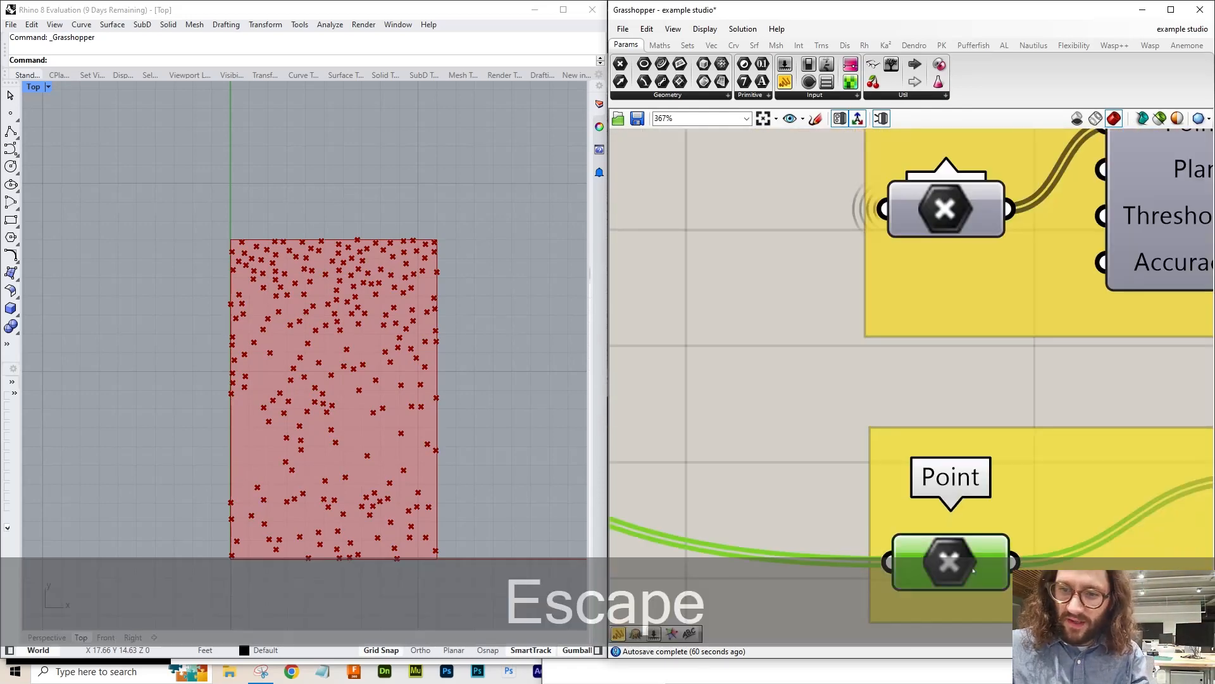
# - Try wiring the Cull Pattern List output directly to the Center input of Circle CNR, bypassing its Point parameter
pyautogui.scroll(-10, 972, 570)
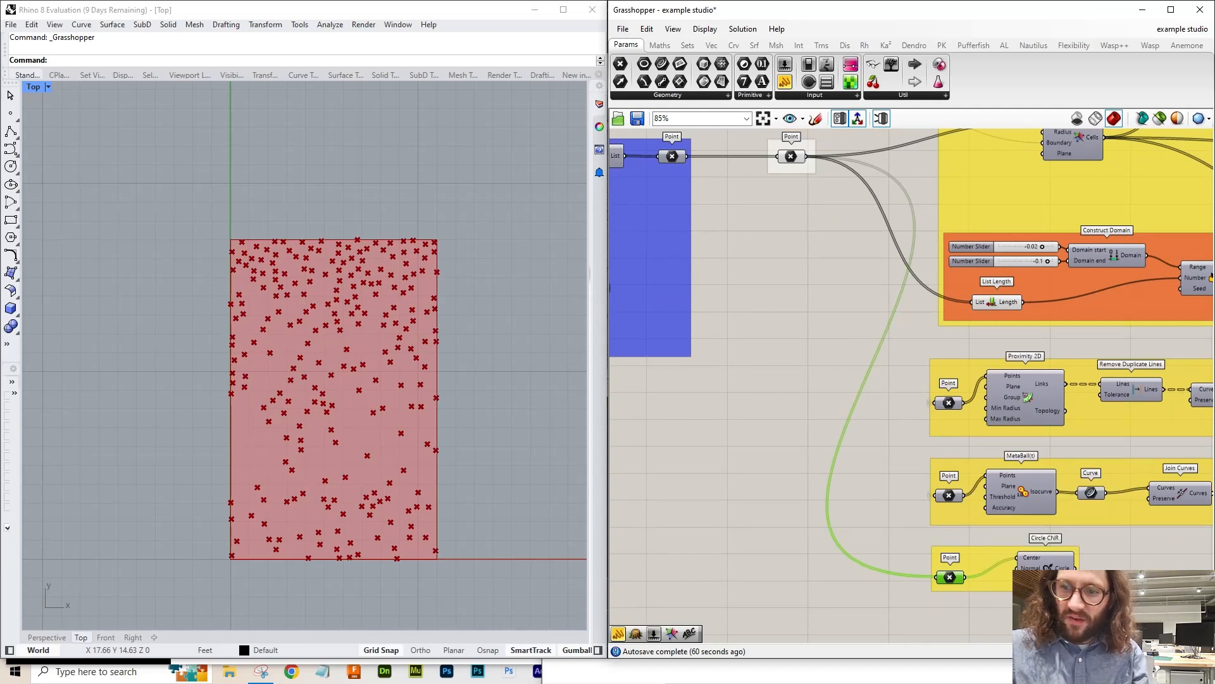
pyautogui.moveTo(701, 233); pyautogui.dragTo(753, 226, button='right')
pyautogui.moveTo(677, 150); pyautogui.dragTo(1071, 551)
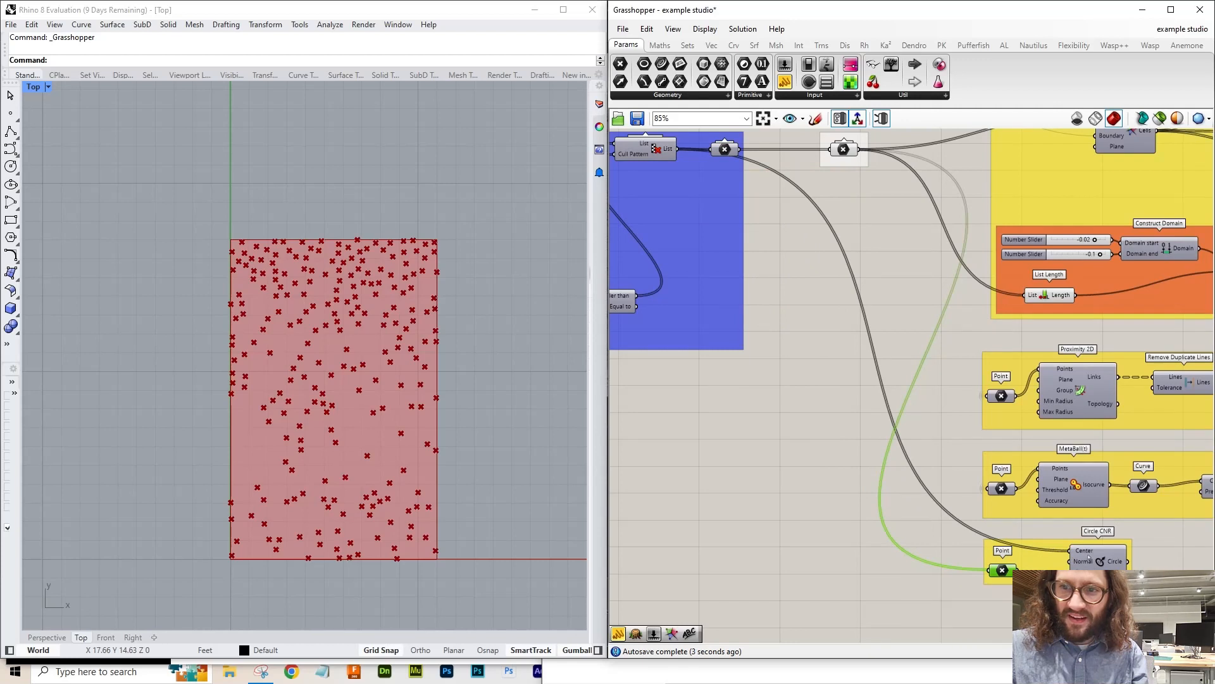
pyautogui.press('Escape')
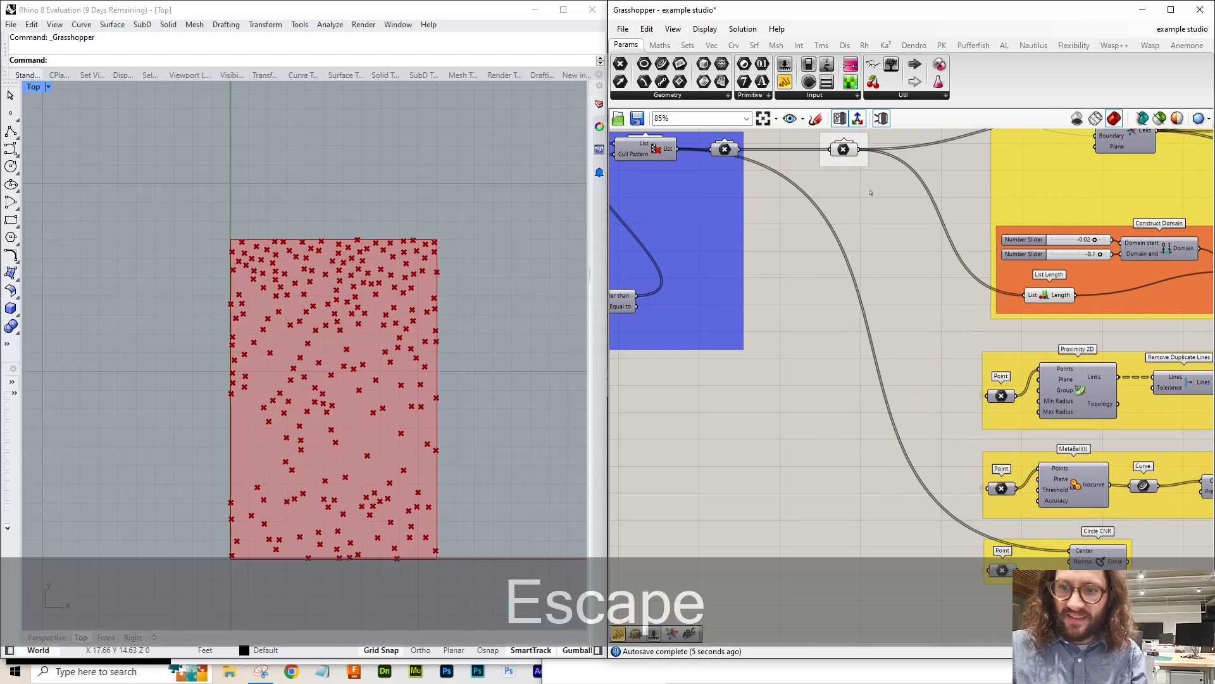
pyautogui.moveTo(1082, 556); pyautogui.dragTo(1041, 558)
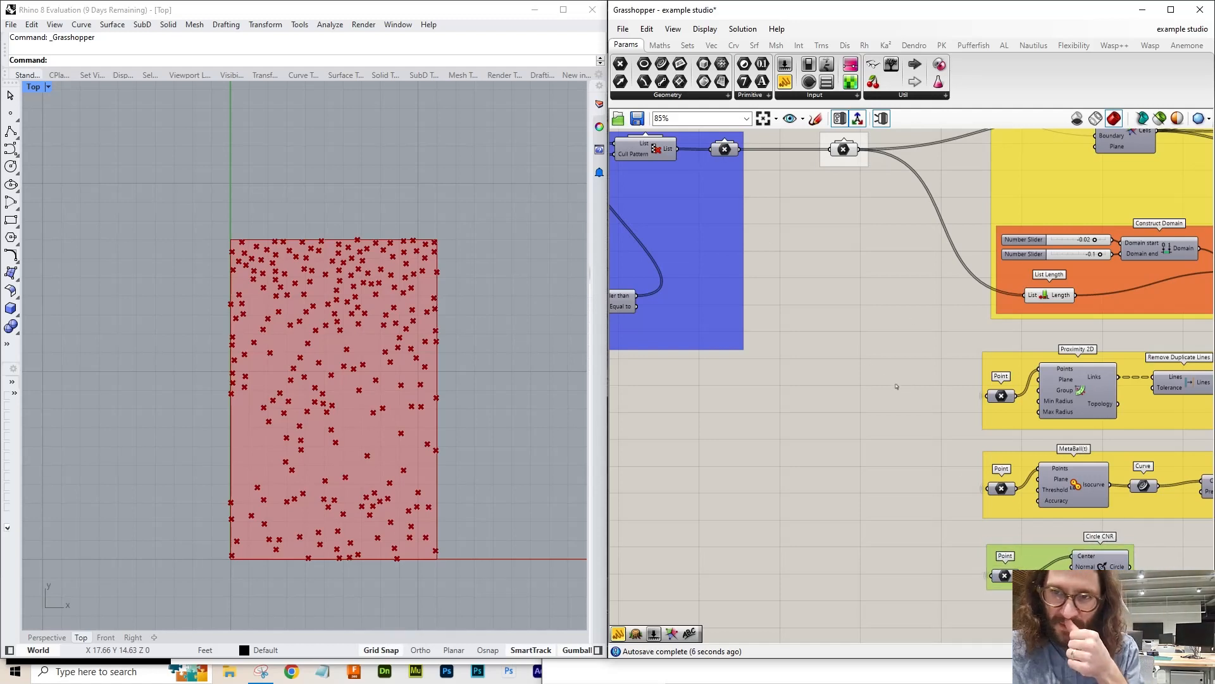
# - Set the wire display of the Point parameter feeding Circle CNR to Default
pyautogui.moveTo(887, 325); pyautogui.dragTo(800, 353, button='right')
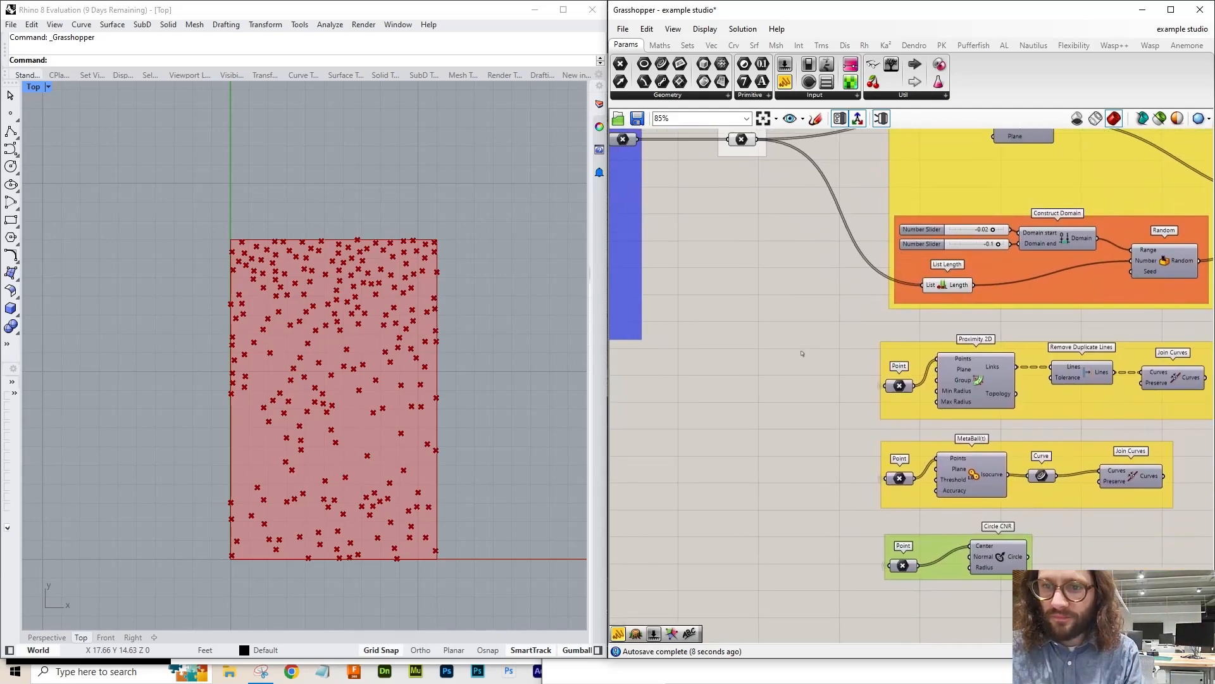
pyautogui.scroll(8, 902, 583)
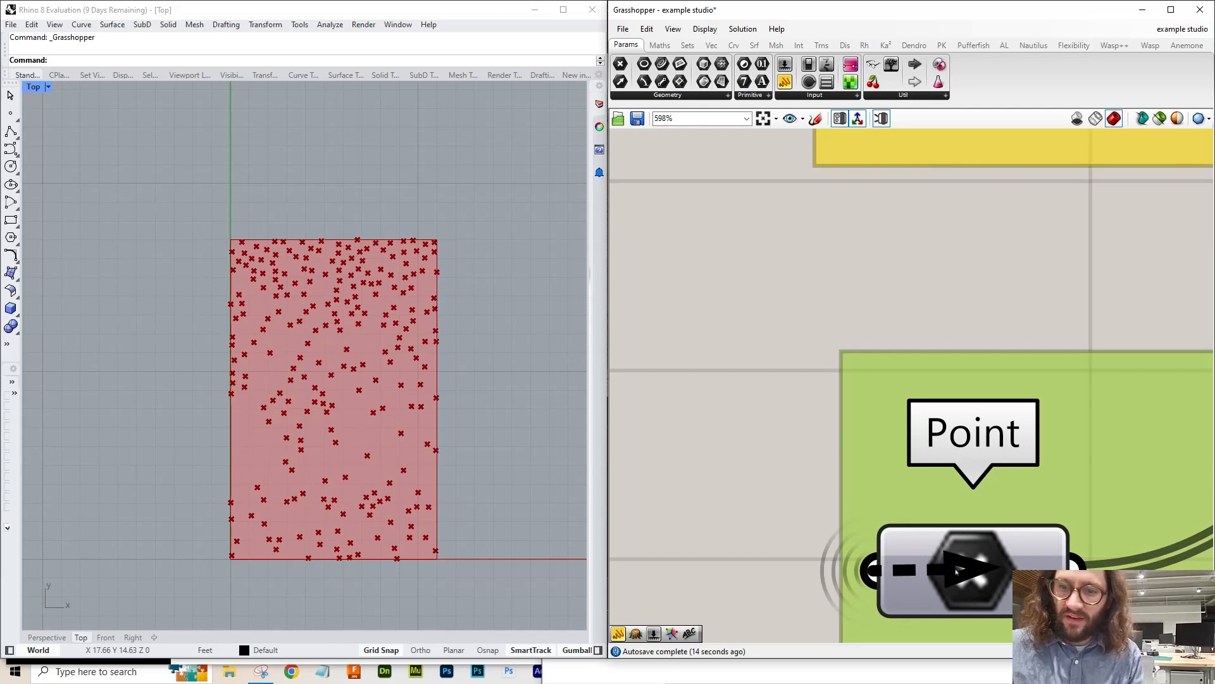
pyautogui.press('Escape')
pyautogui.click(988, 579)
pyautogui.scroll(-9, 988, 579)
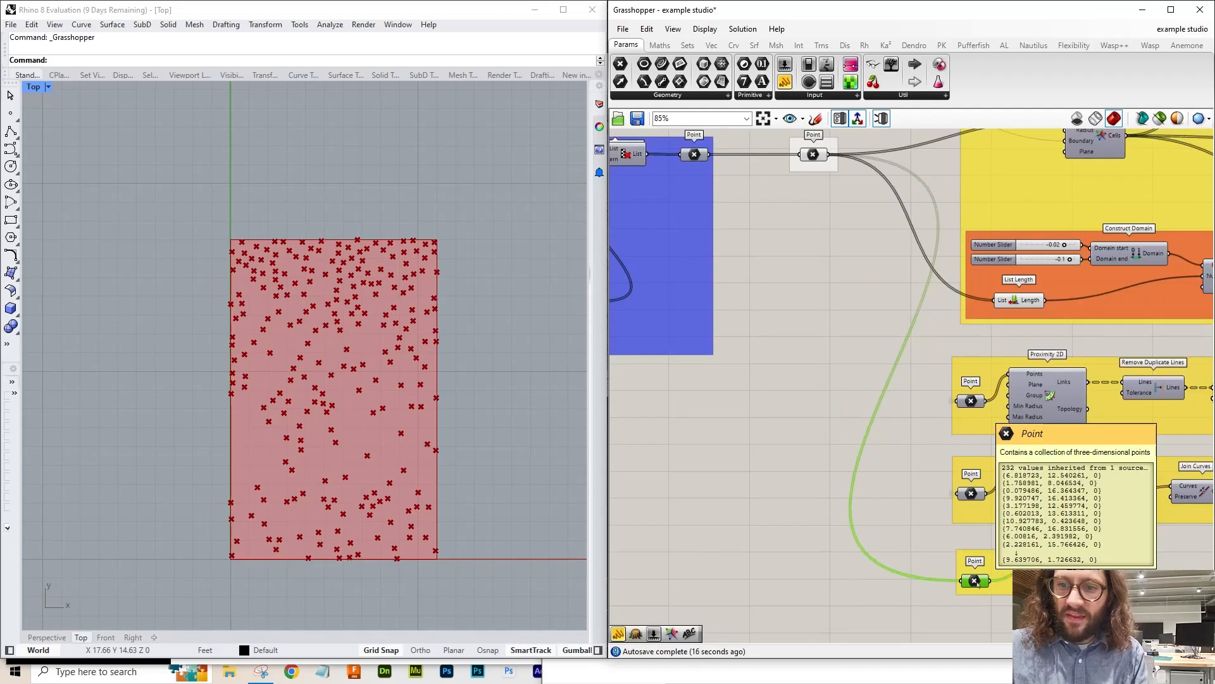
pyautogui.moveTo(838, 157); pyautogui.dragTo(855, 221, button='right')
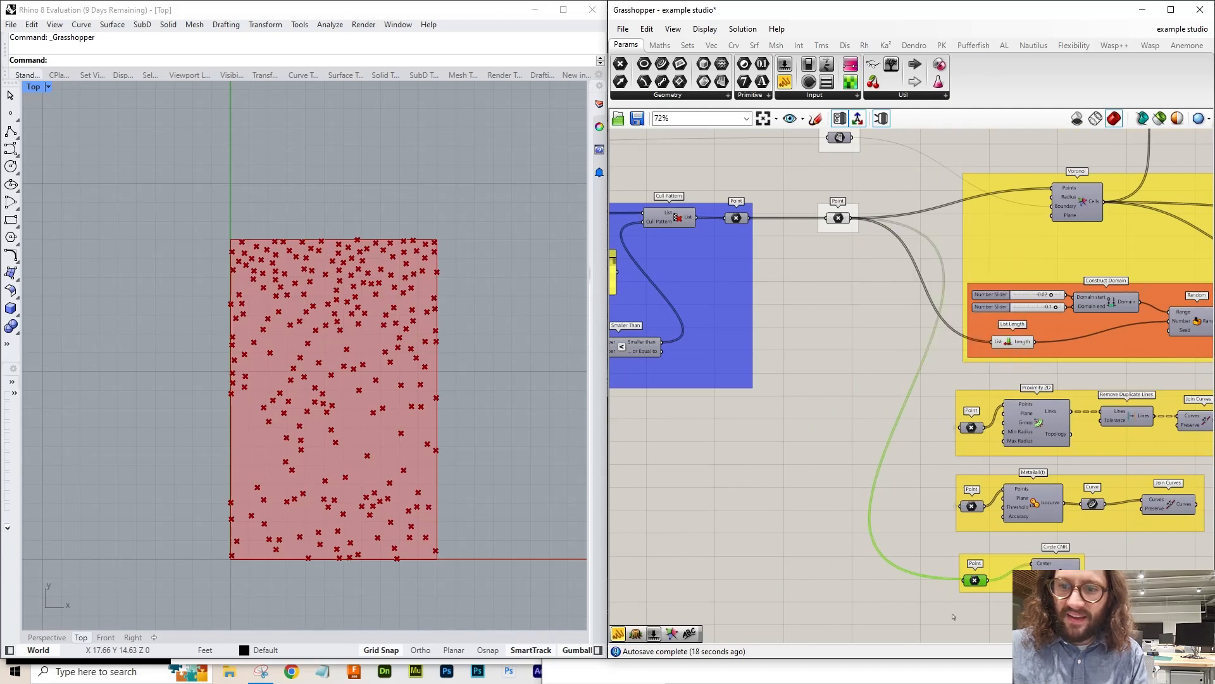
pyautogui.scroll(5, 971, 579)
pyautogui.rightClick(948, 581)
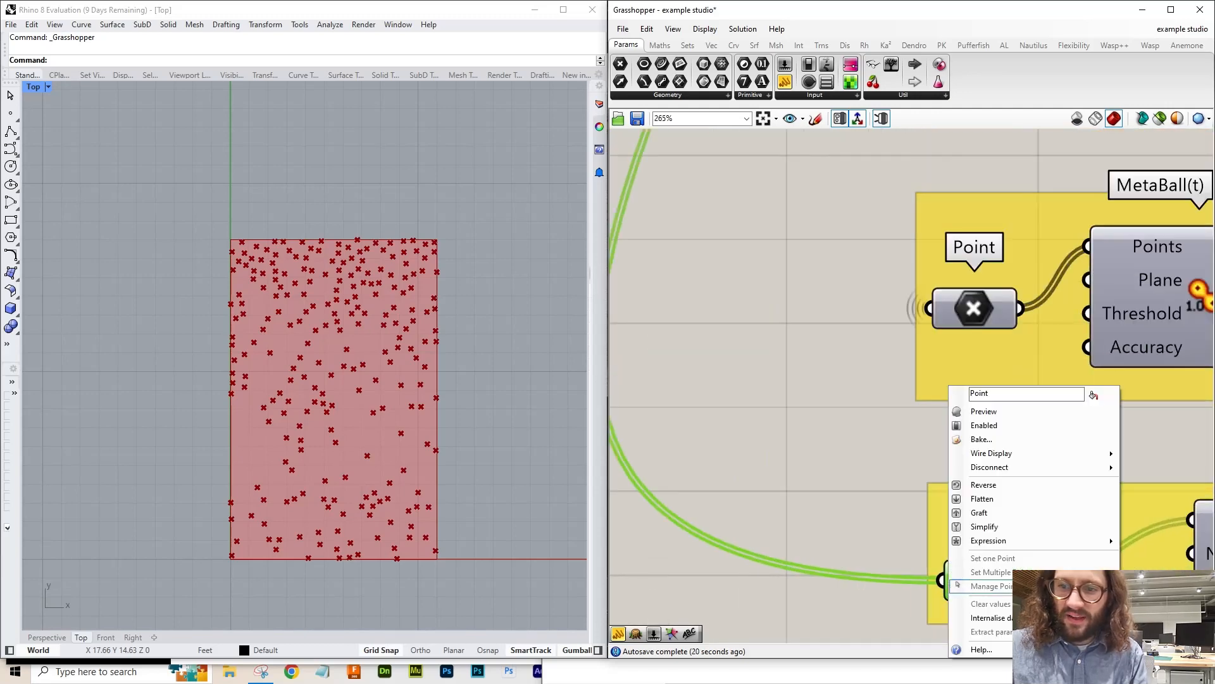
pyautogui.click(857, 522)
pyautogui.rightClick(985, 581)
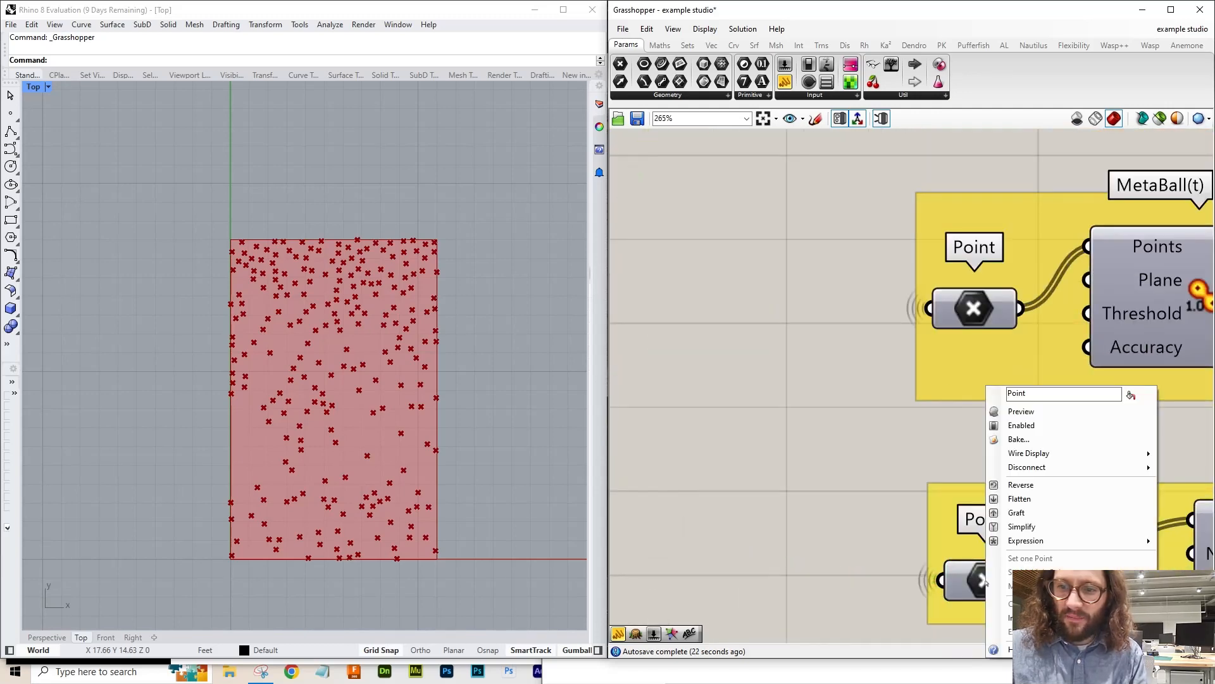
pyautogui.moveTo(1029, 453)
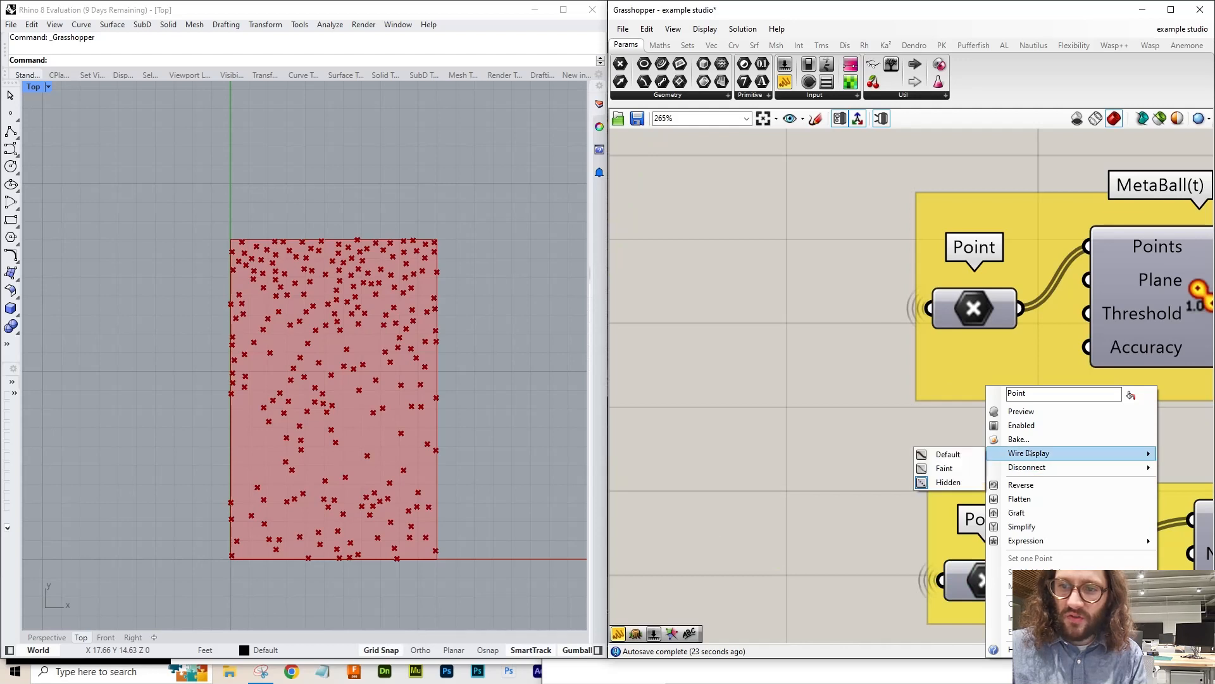
pyautogui.click(949, 454)
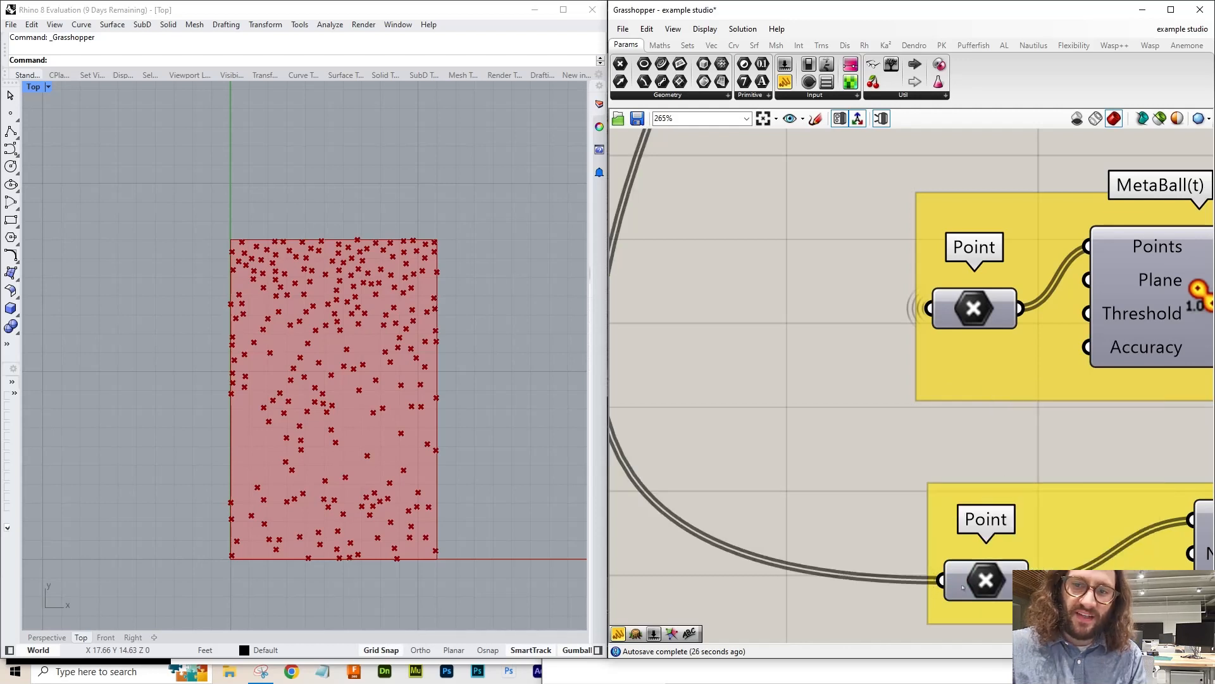
# - Try the Faint wire display on the Point parameter feeding Circle CNR and return it to Hidden
pyautogui.rightClick(962, 588)
pyautogui.moveTo(1016, 454)
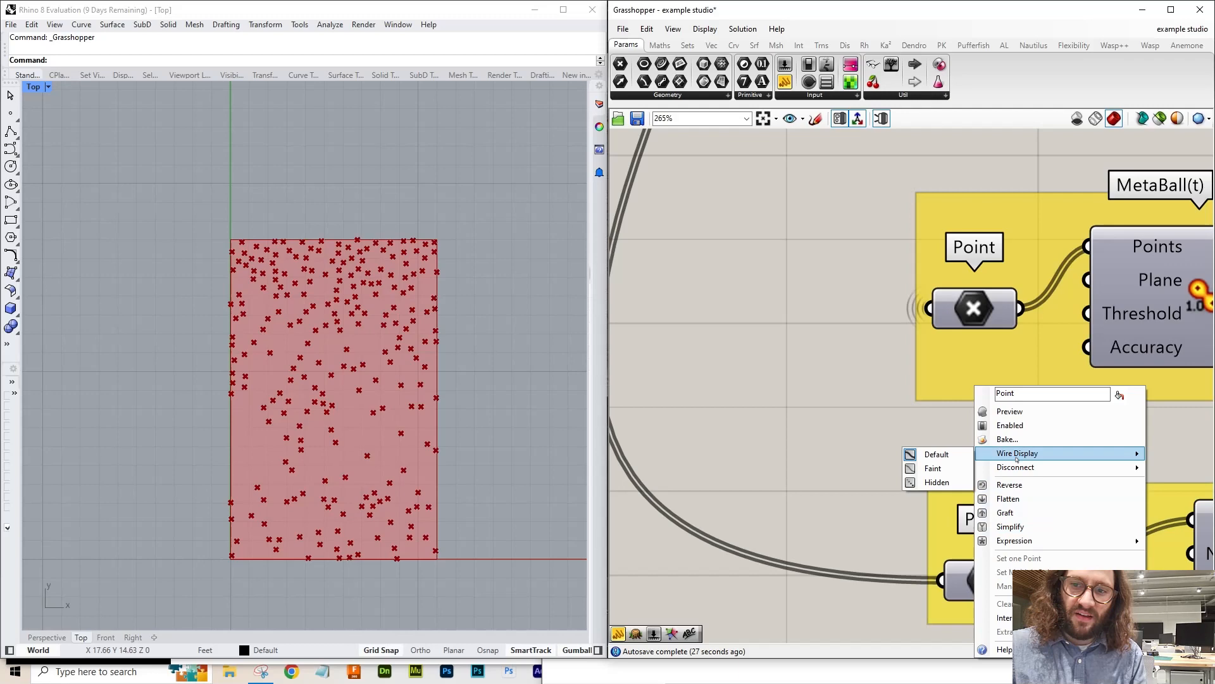
pyautogui.click(937, 468)
pyautogui.rightClick(990, 580)
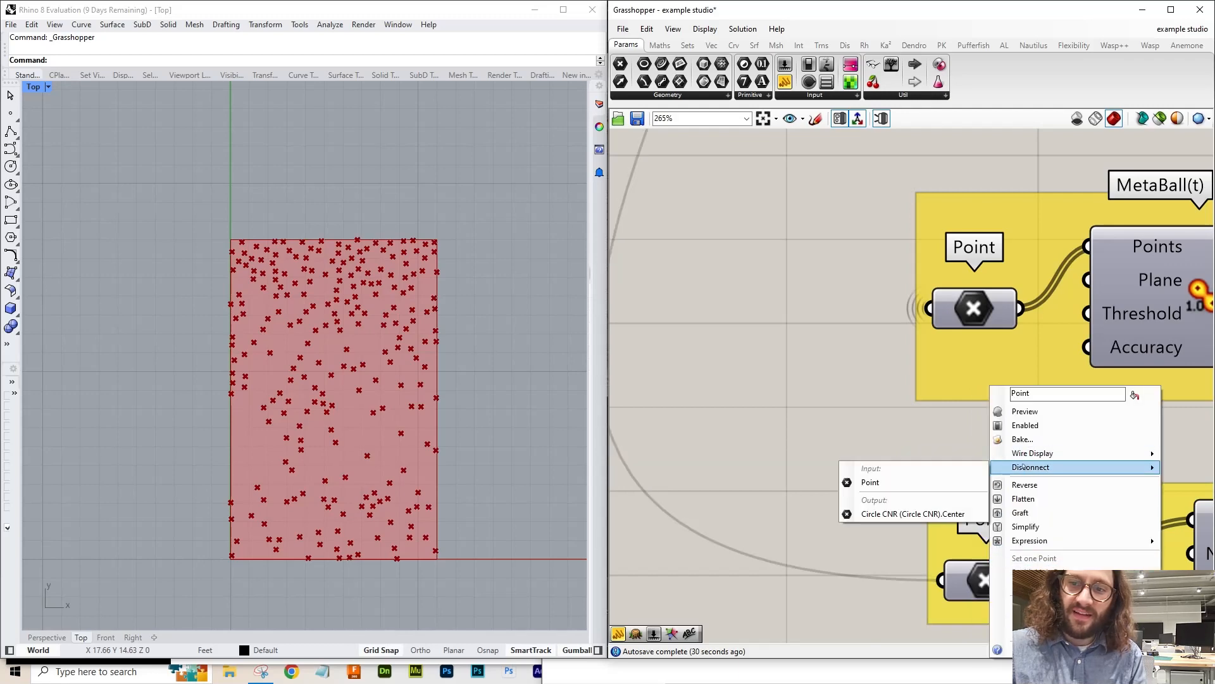
pyautogui.click(943, 482)
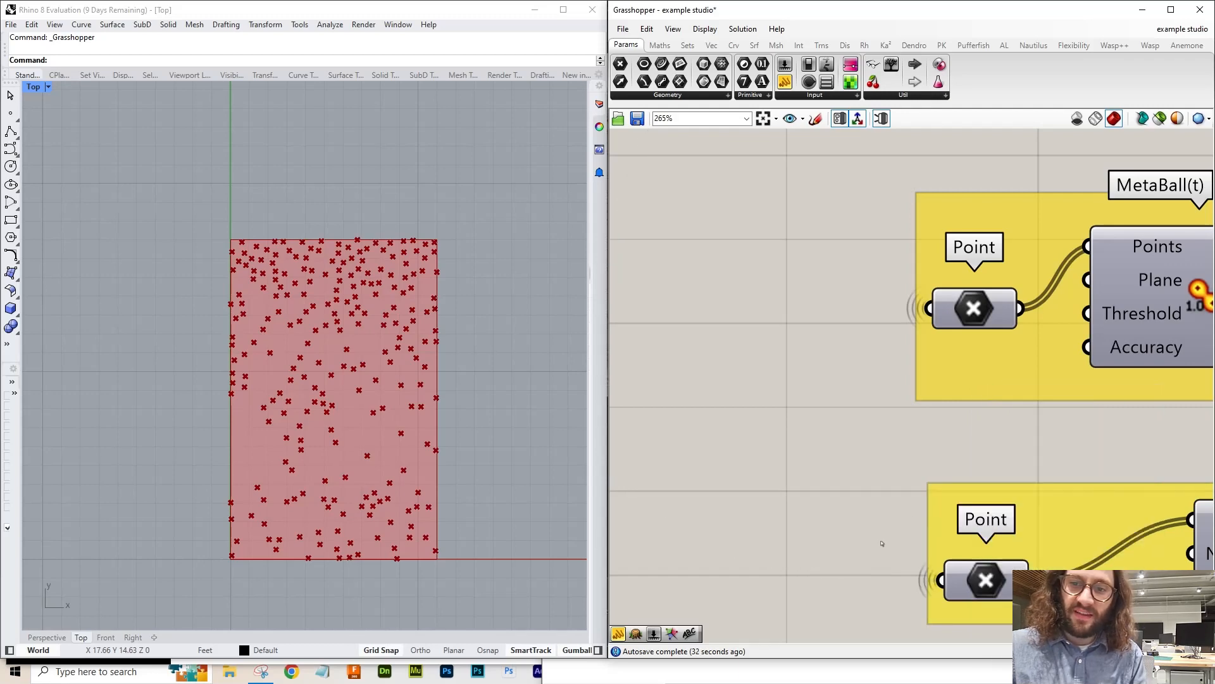
# - Turn on the preview of the Circle CNR component to show circles around the culled points
pyautogui.scroll(-5, 950, 592)
pyautogui.scroll(-3, 950, 592)
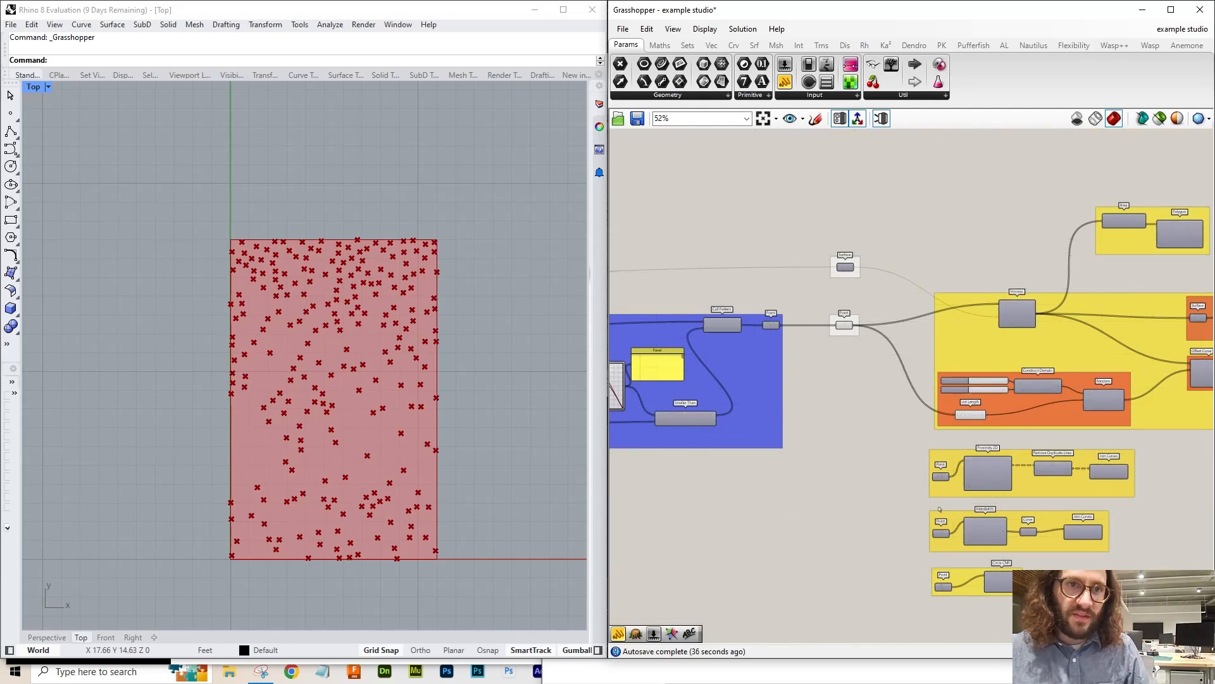
pyautogui.scroll(8, 997, 595)
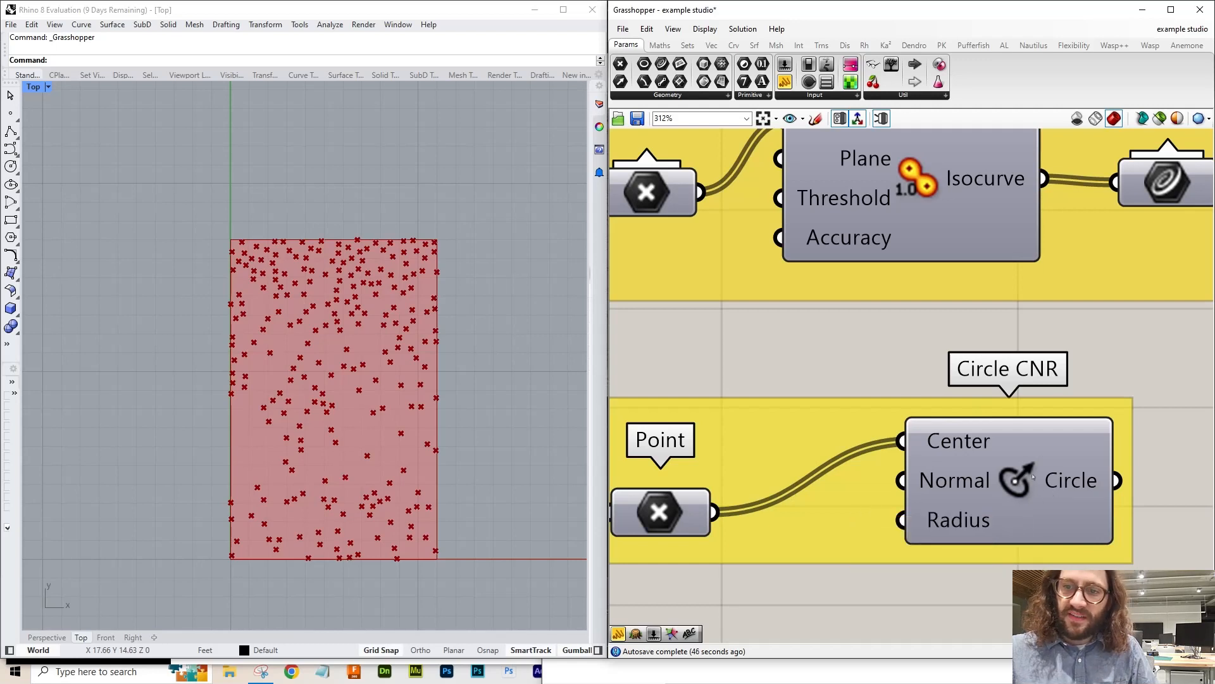
pyautogui.click(1033, 476)
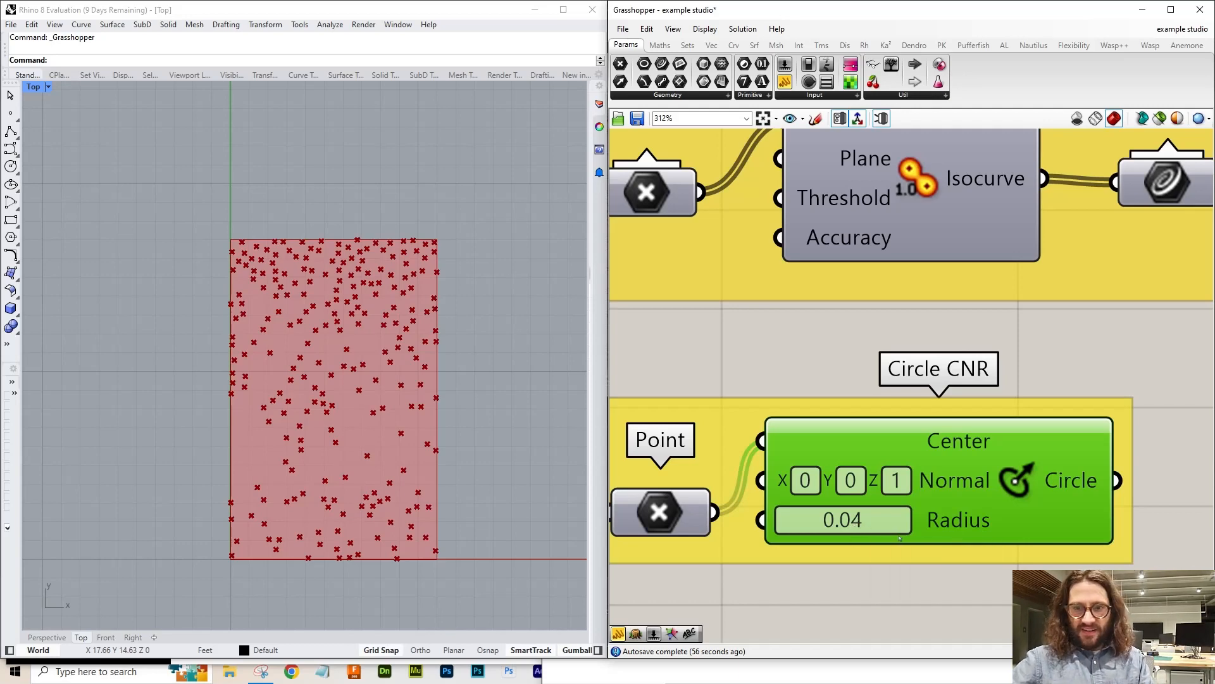
pyautogui.scroll(8, 366, 271)
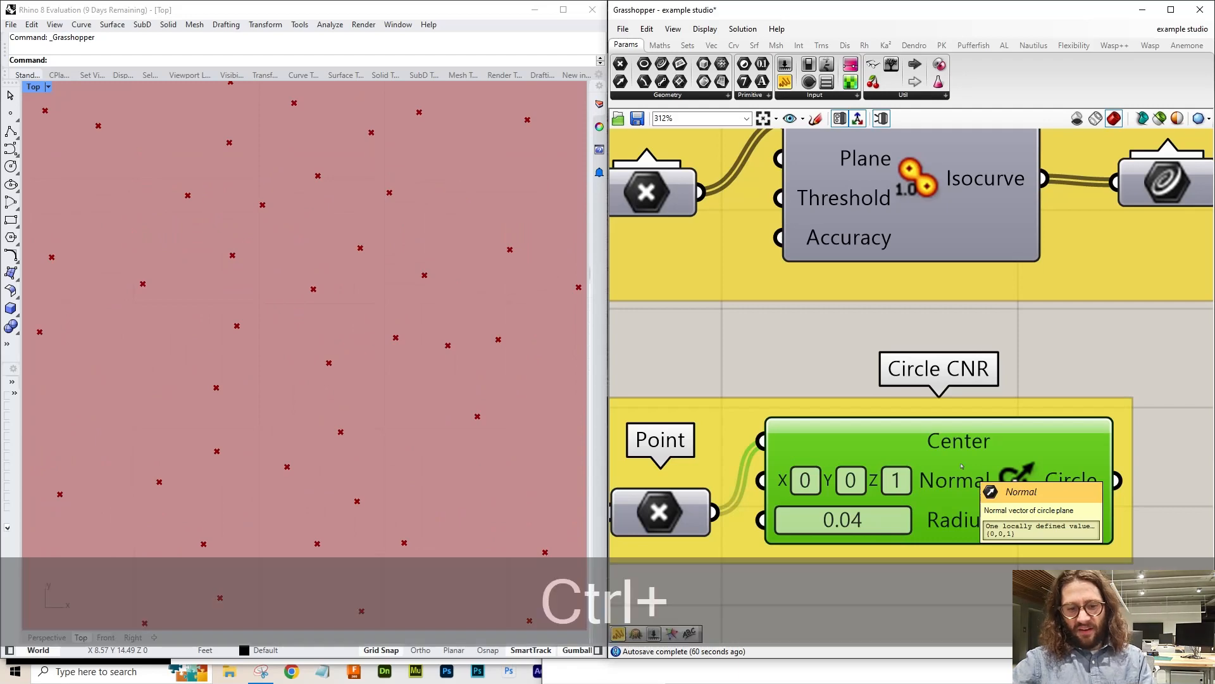
pyautogui.hotkey('ctrl', 'q')
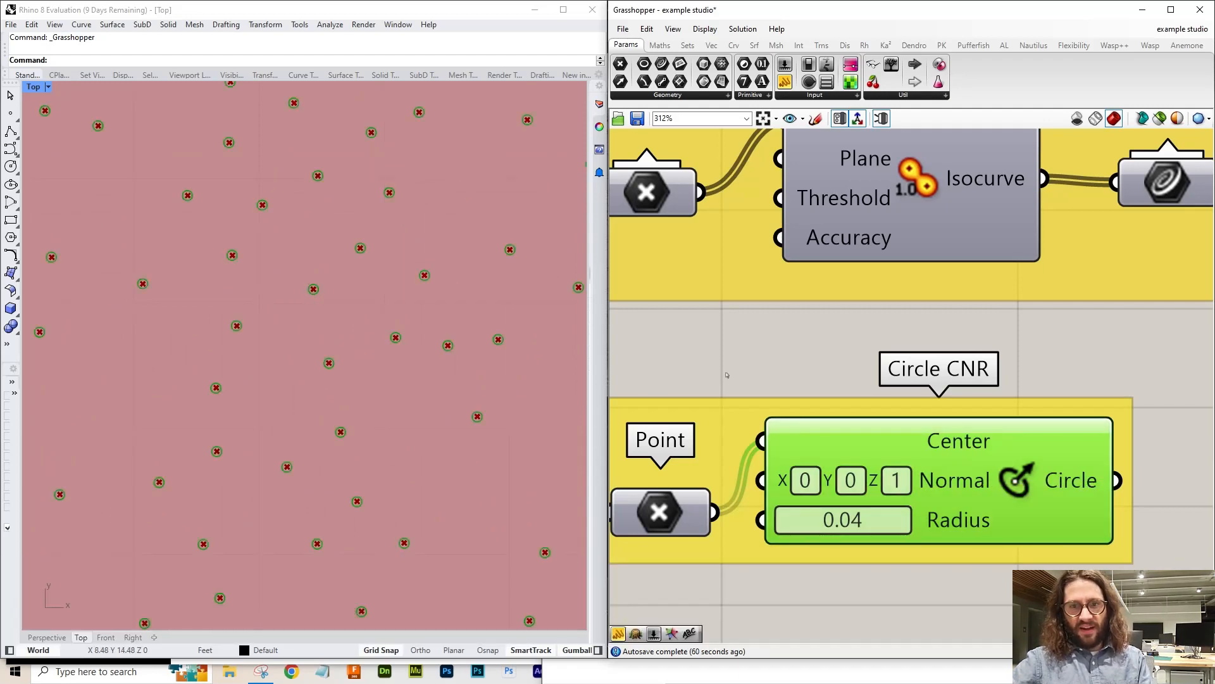
pyautogui.click(728, 374)
pyautogui.scroll(-5, 1097, 530)
pyautogui.scroll(-3, 1096, 530)
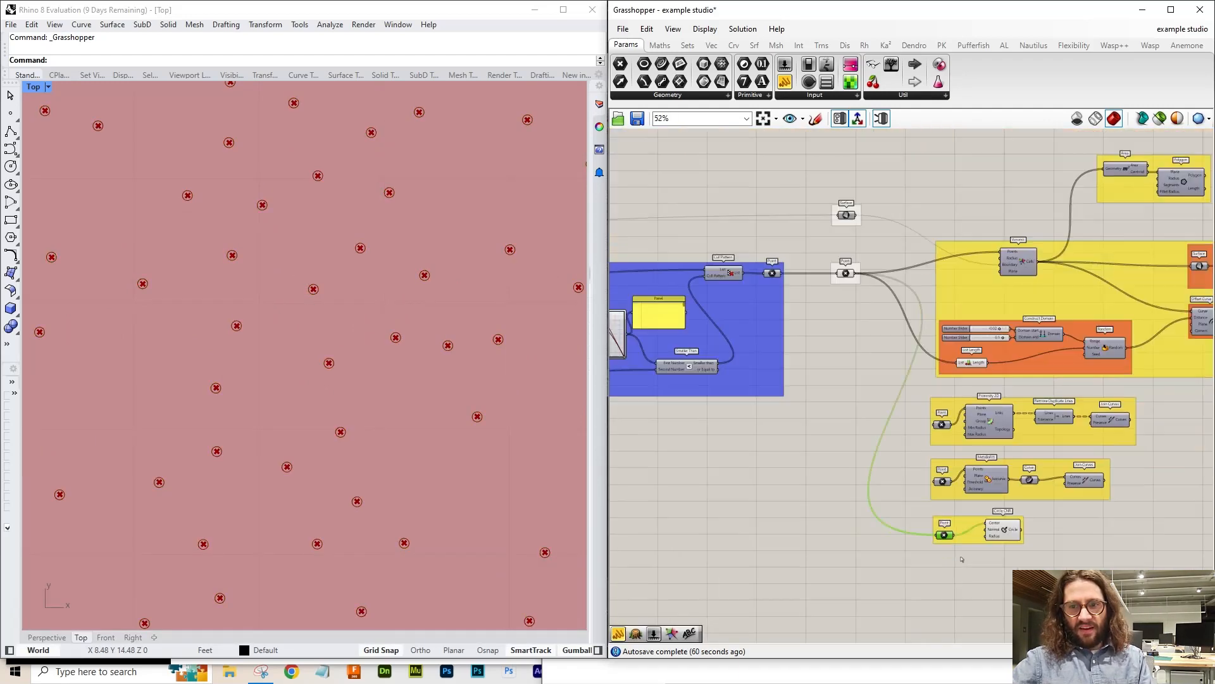
# - Turn off the preview of the Point parameter feeding the pattern groups and inspect the circles across the whole panel
pyautogui.scroll(3, 873, 304)
pyautogui.click(876, 298)
pyautogui.hotkey('ctrl', 'q')
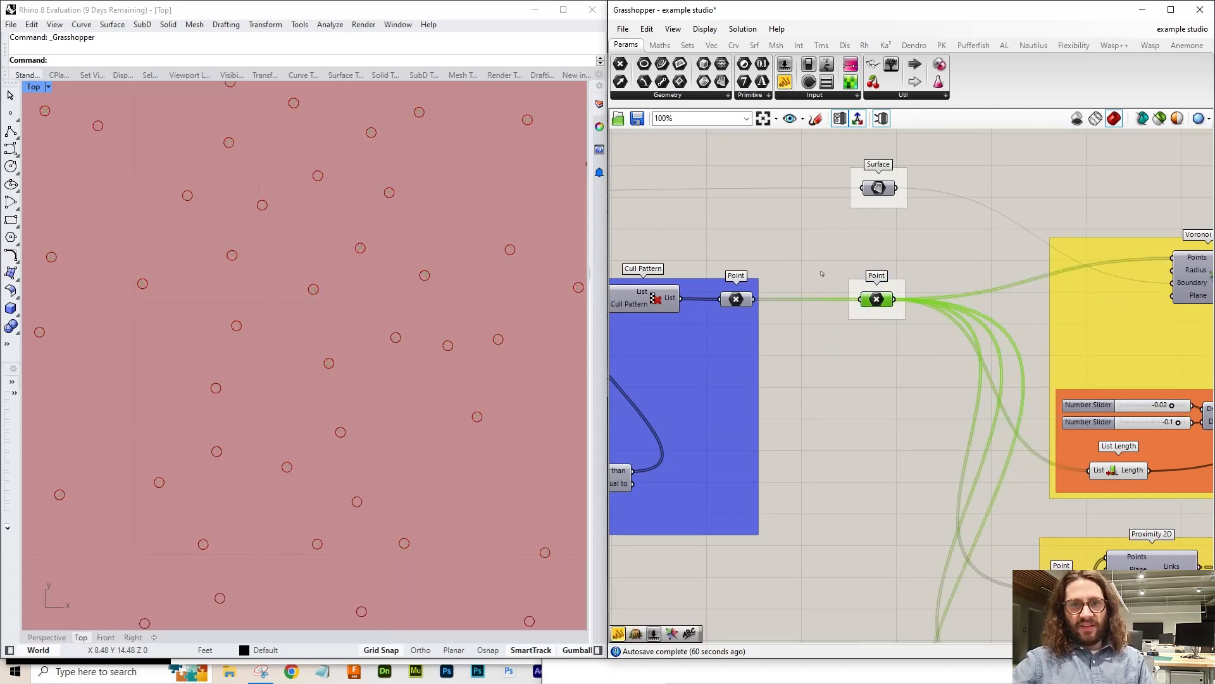
pyautogui.scroll(-4, 822, 274)
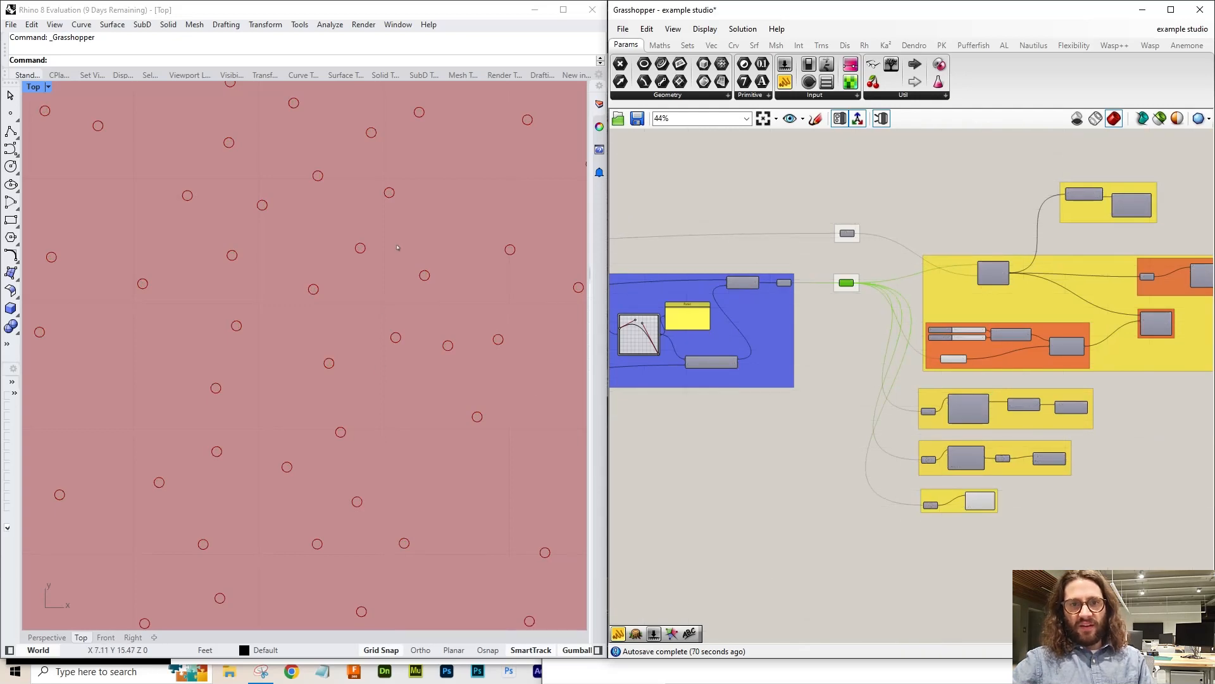
pyautogui.scroll(-6, 358, 536)
pyautogui.scroll(4, 386, 593)
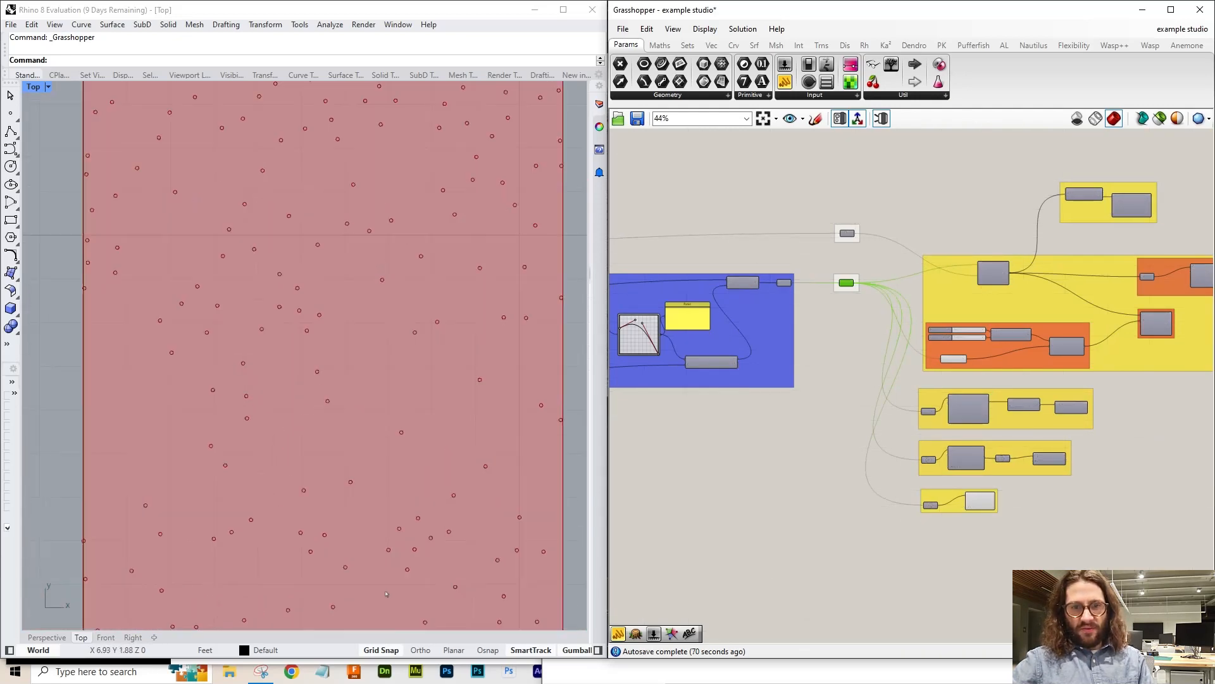
pyautogui.scroll(-2, 385, 594)
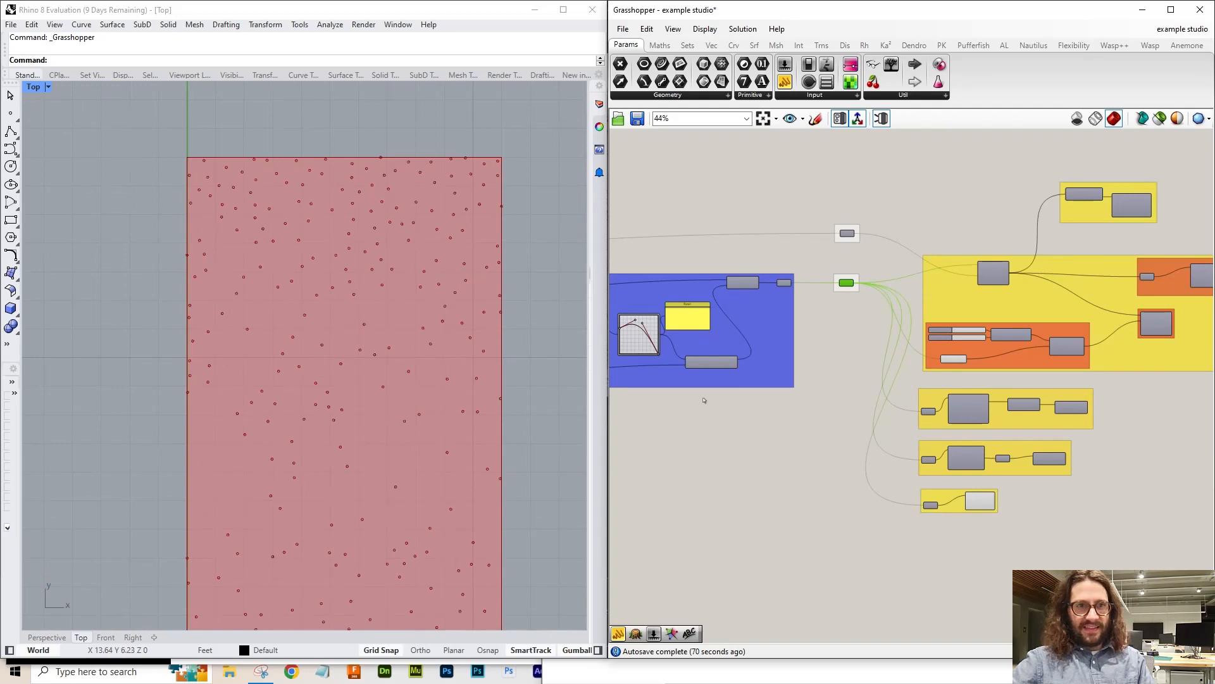
pyautogui.scroll(5, 1012, 437)
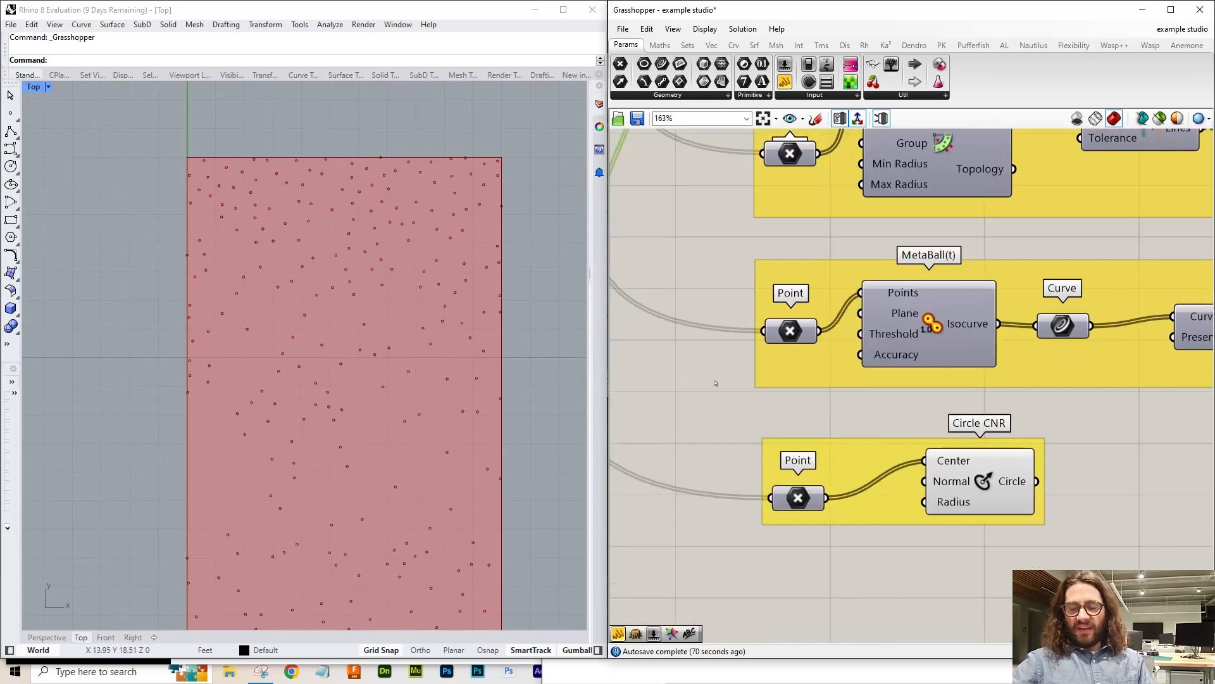
pyautogui.click(856, 455)
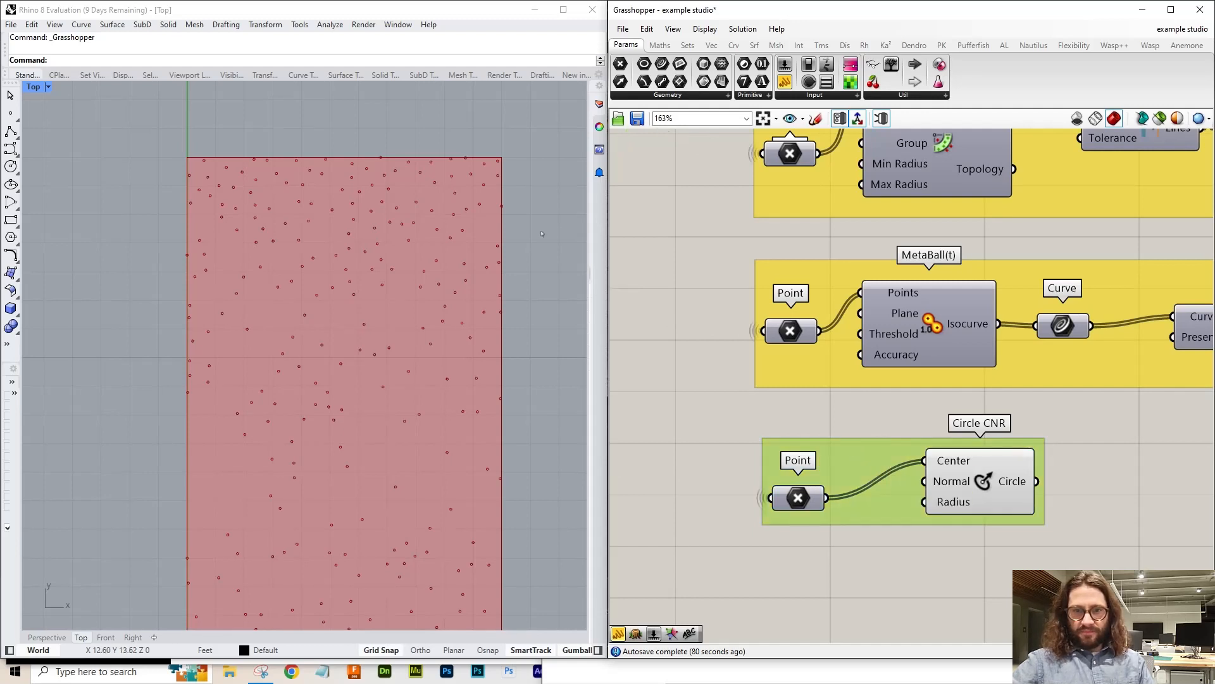
# - Switch to Rhino, show the layer list, rename Layer 01 as Dots and set its colour to black
pyautogui.click(598, 103)
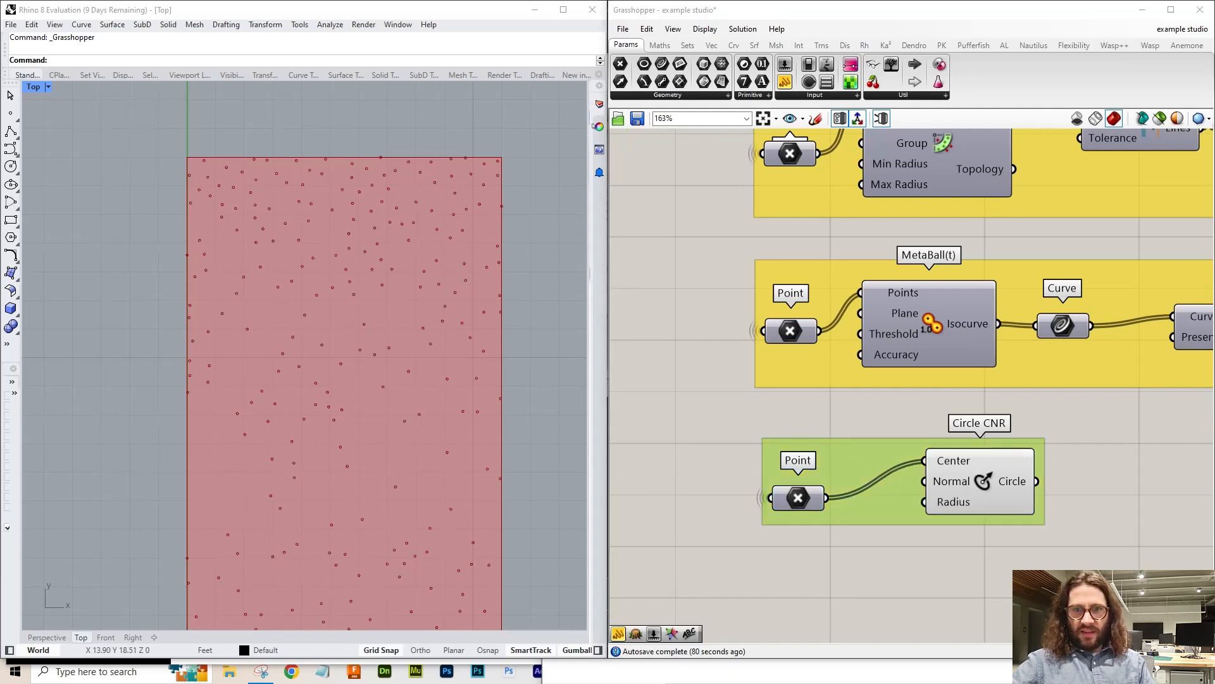
pyautogui.moveTo(589, 126); pyautogui.dragTo(457, 190)
pyautogui.click(497, 180)
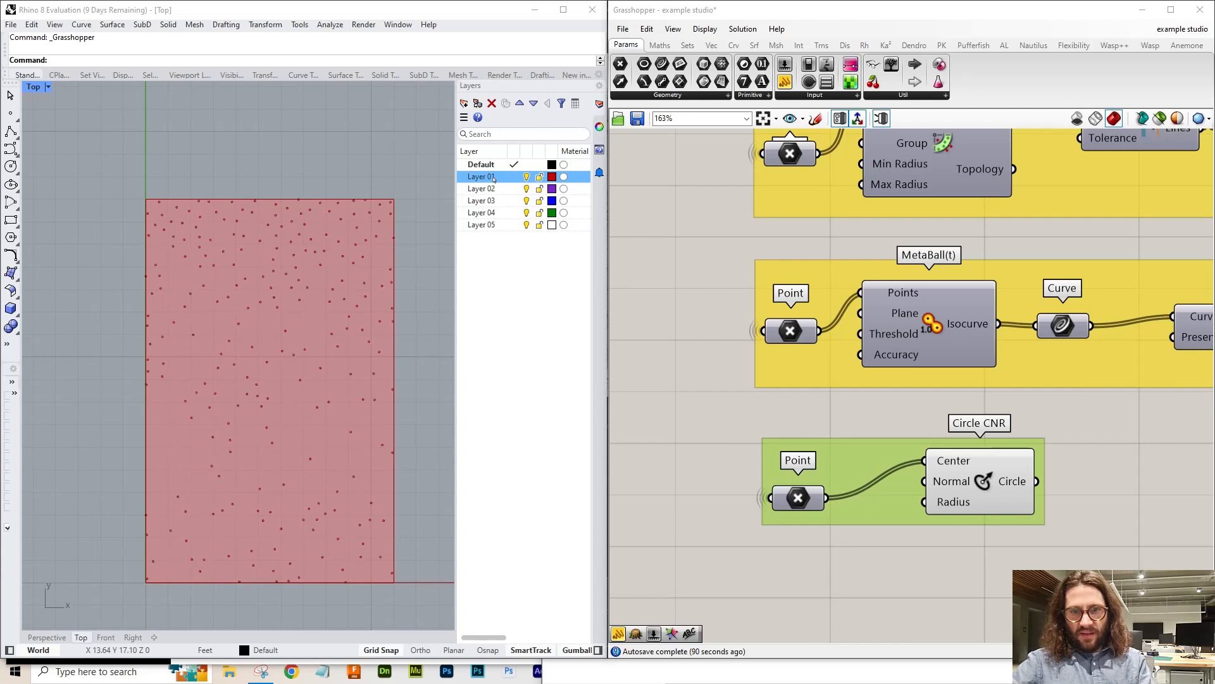
pyautogui.click(494, 179)
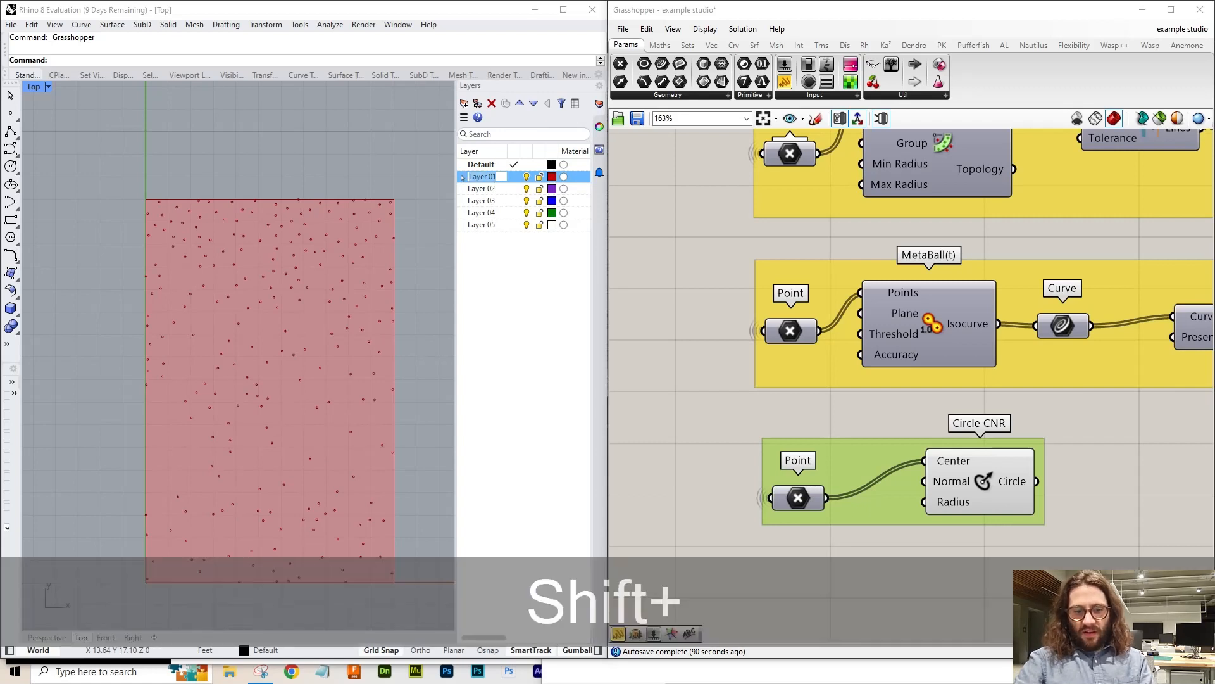
pyautogui.write('Dots')
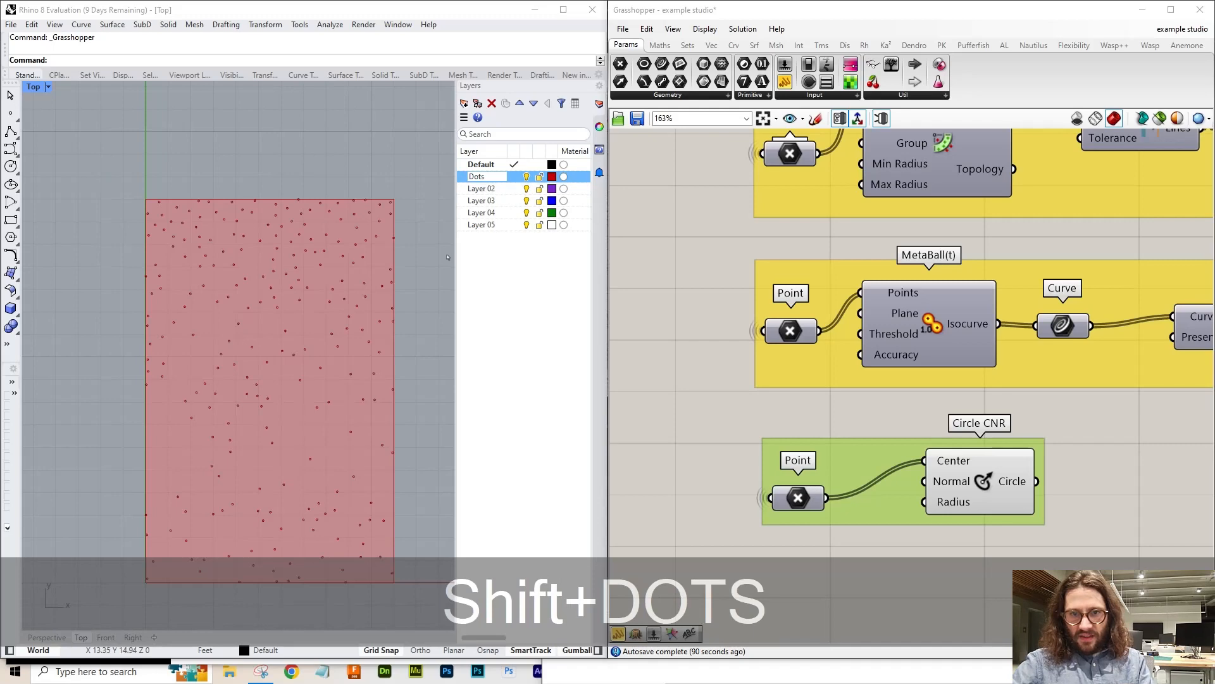
pyautogui.press('Return')
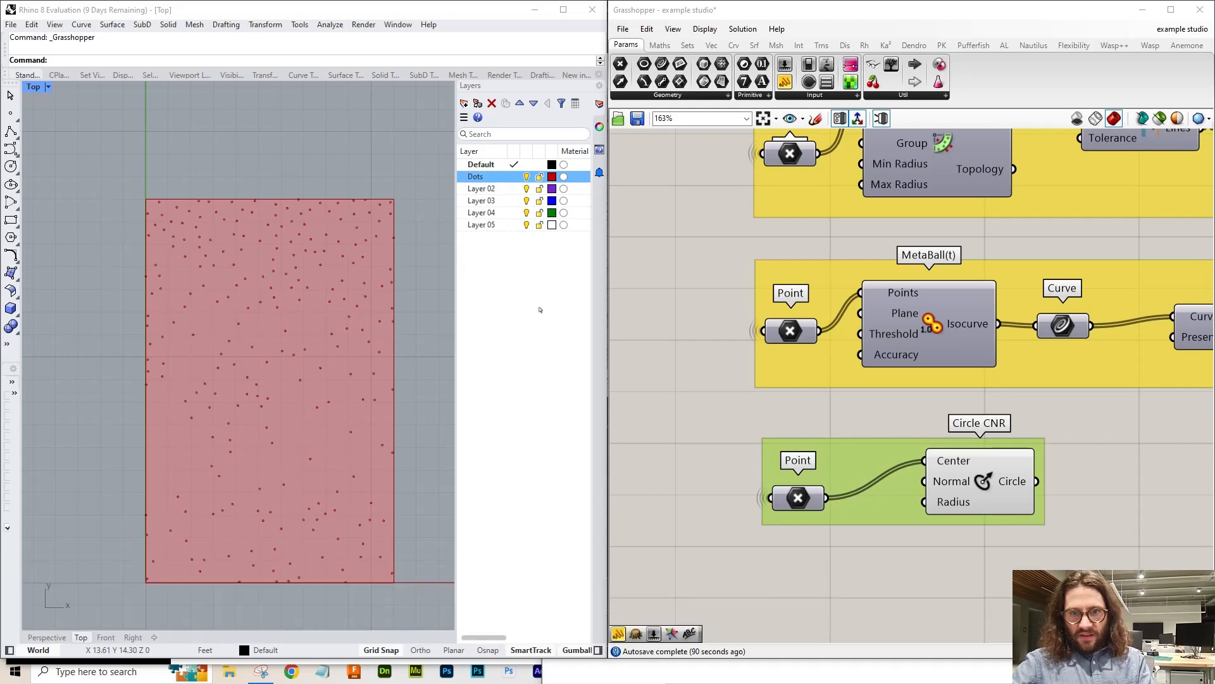
pyautogui.click(551, 177)
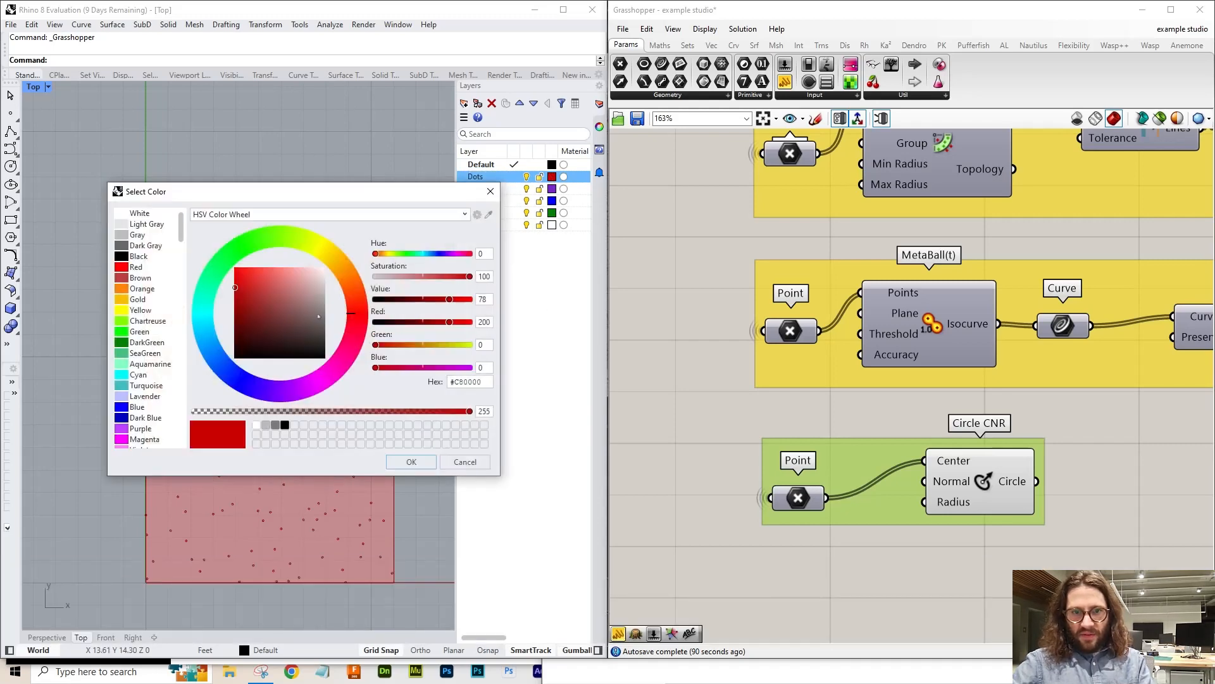
pyautogui.click(411, 462)
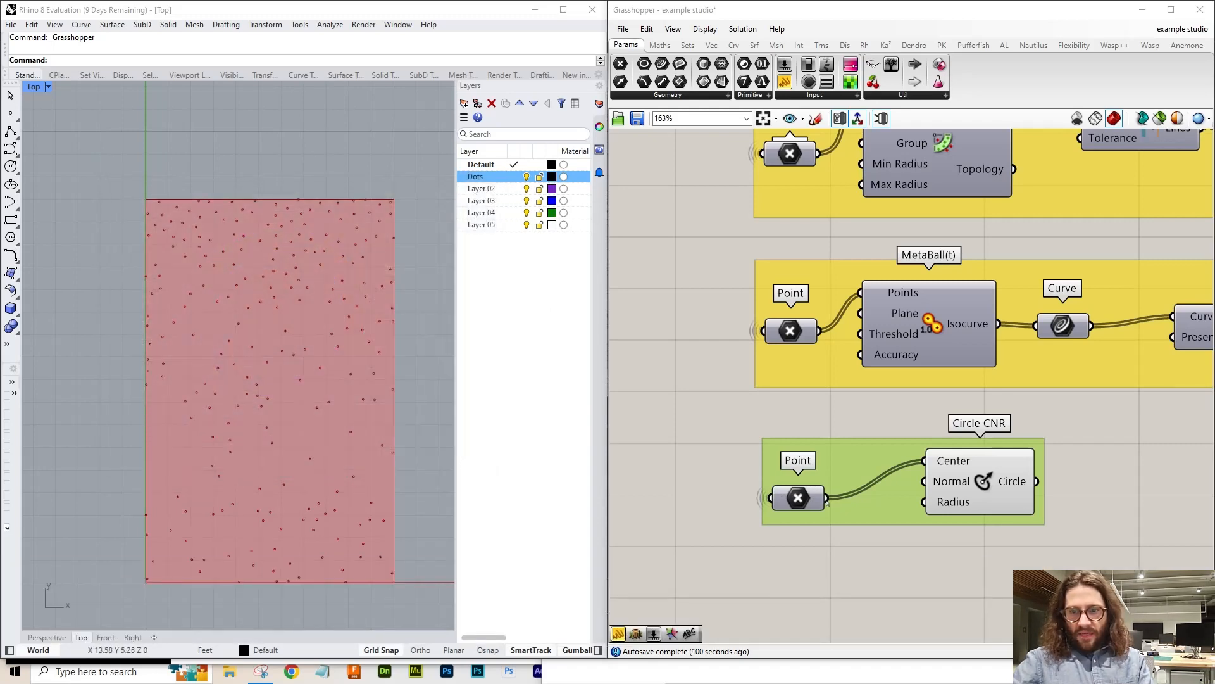
# - Bake the circles from the Circle CNR component onto the Dots layer, with colour by layer and default display
pyautogui.click(1006, 498)
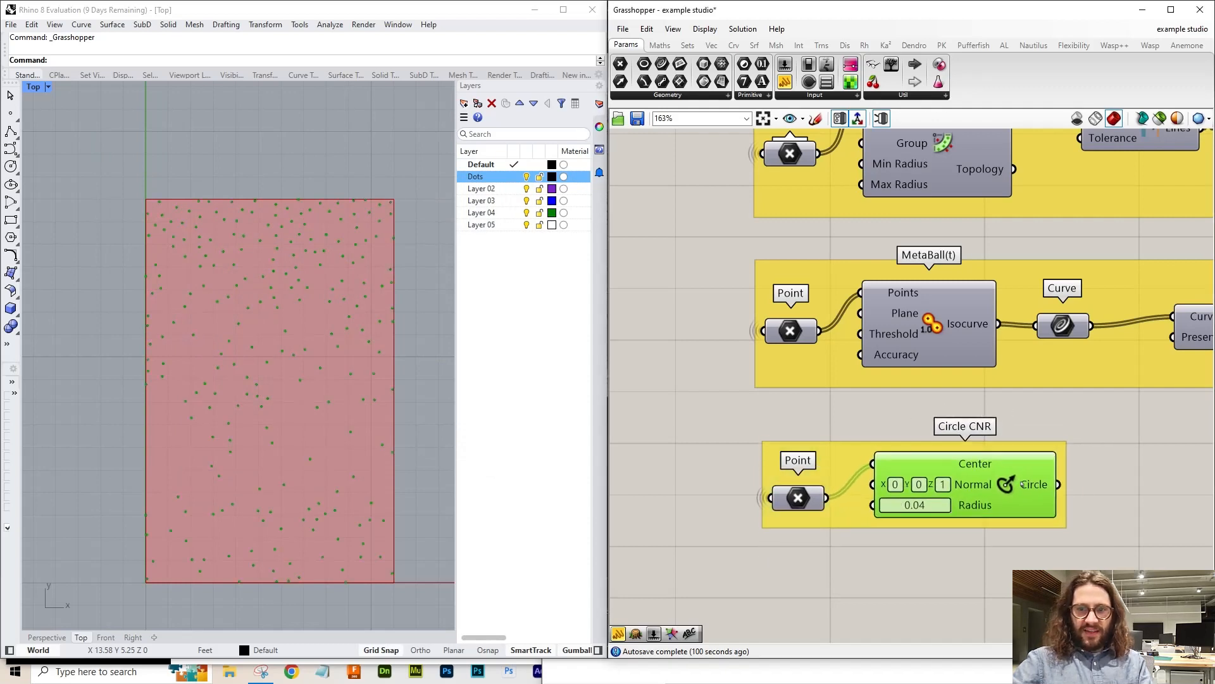
pyautogui.moveTo(1022, 484)
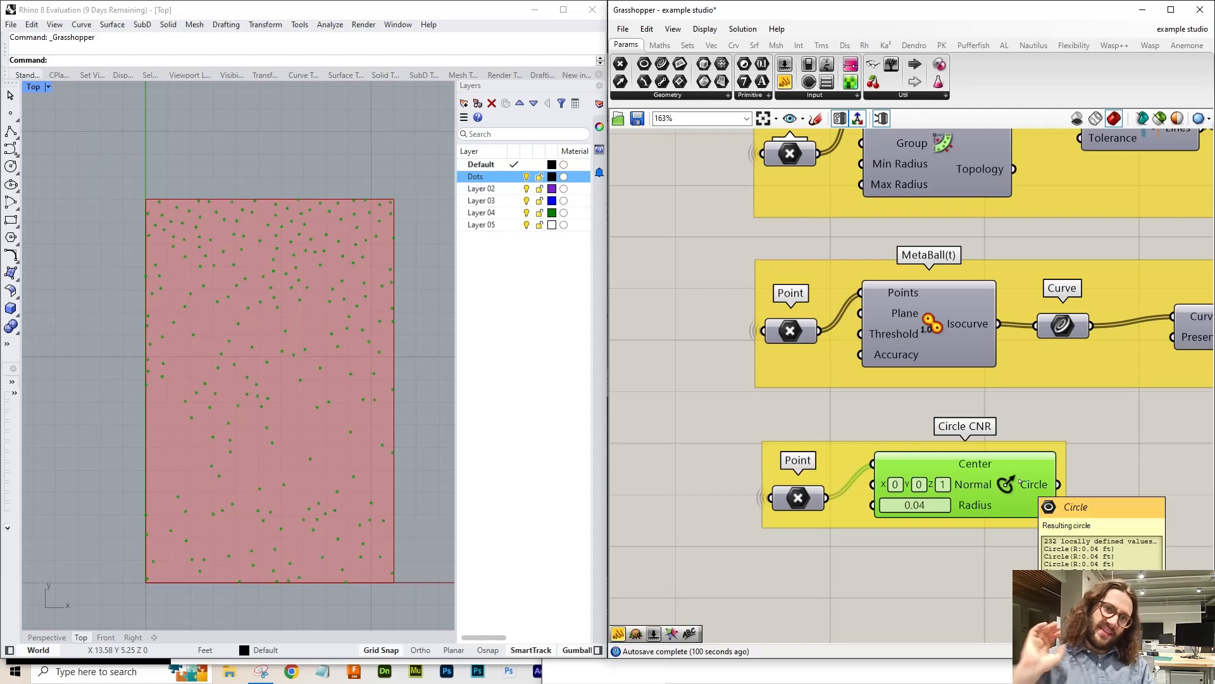
pyautogui.rightClick(1079, 480)
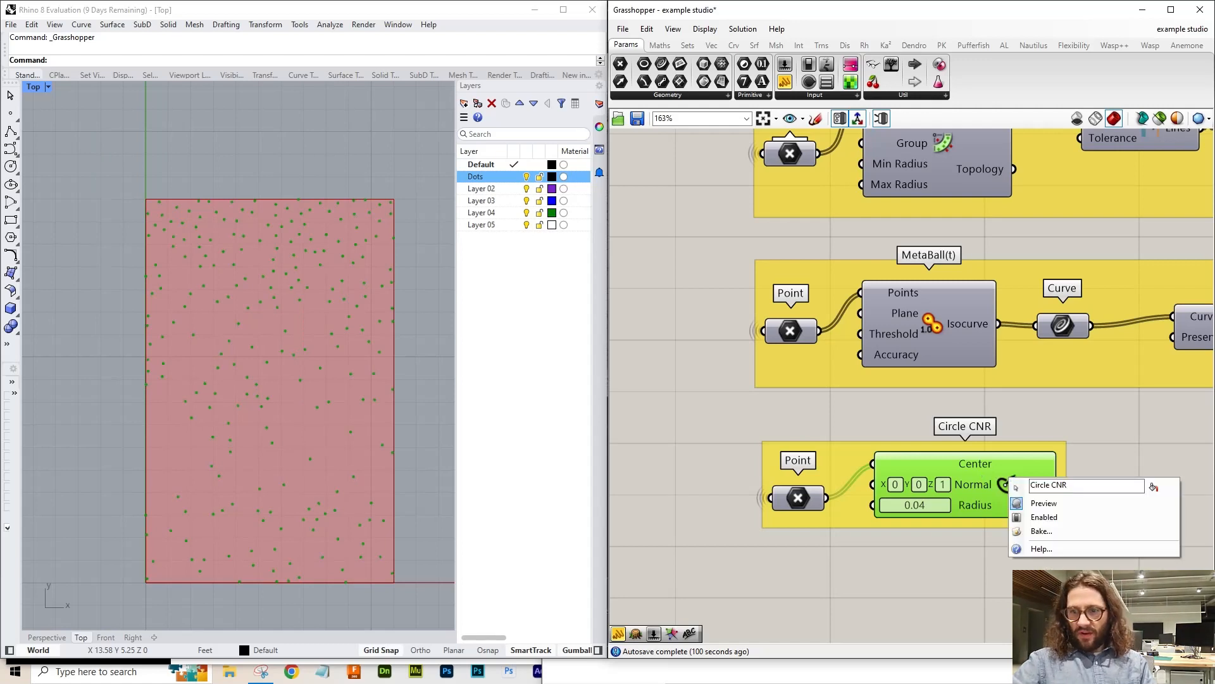
pyautogui.click(1102, 531)
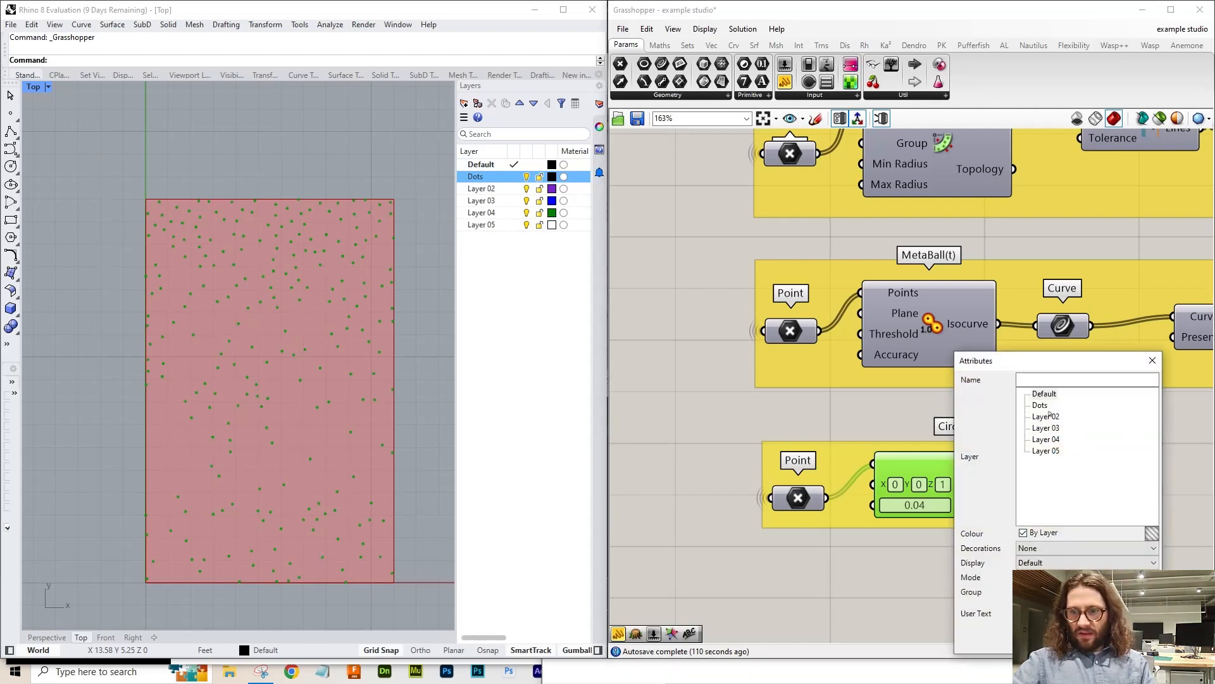
pyautogui.click(1048, 416)
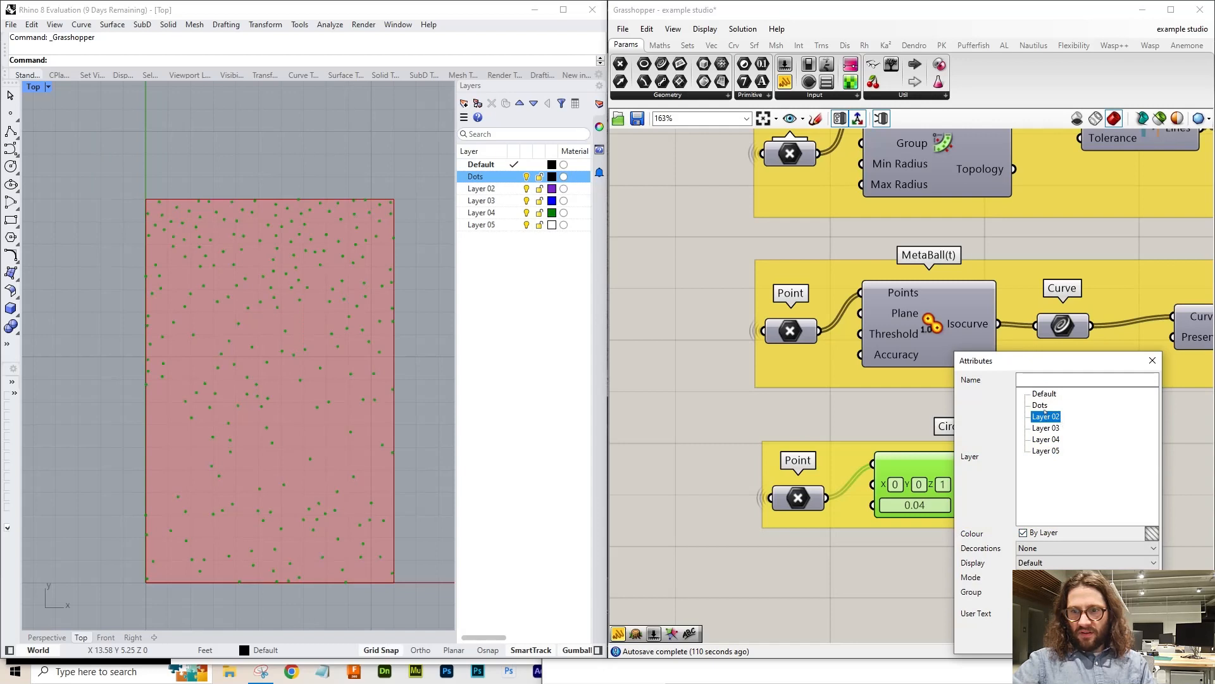
pyautogui.click(1041, 406)
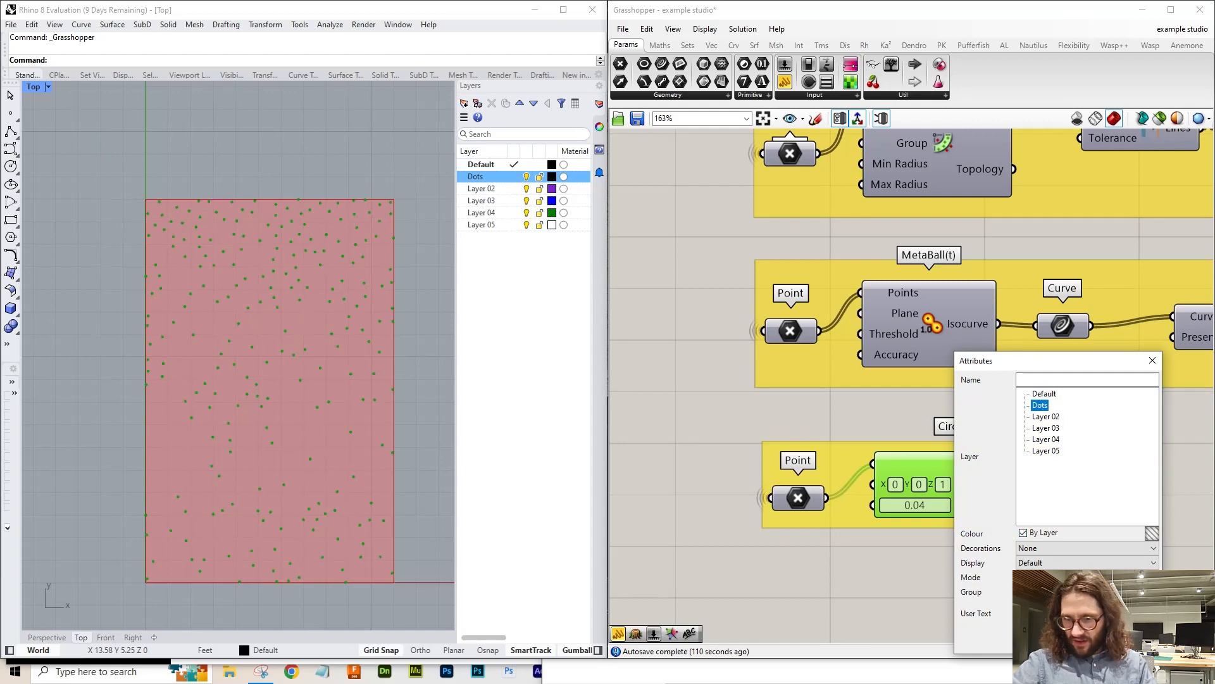
pyautogui.click(1052, 563)
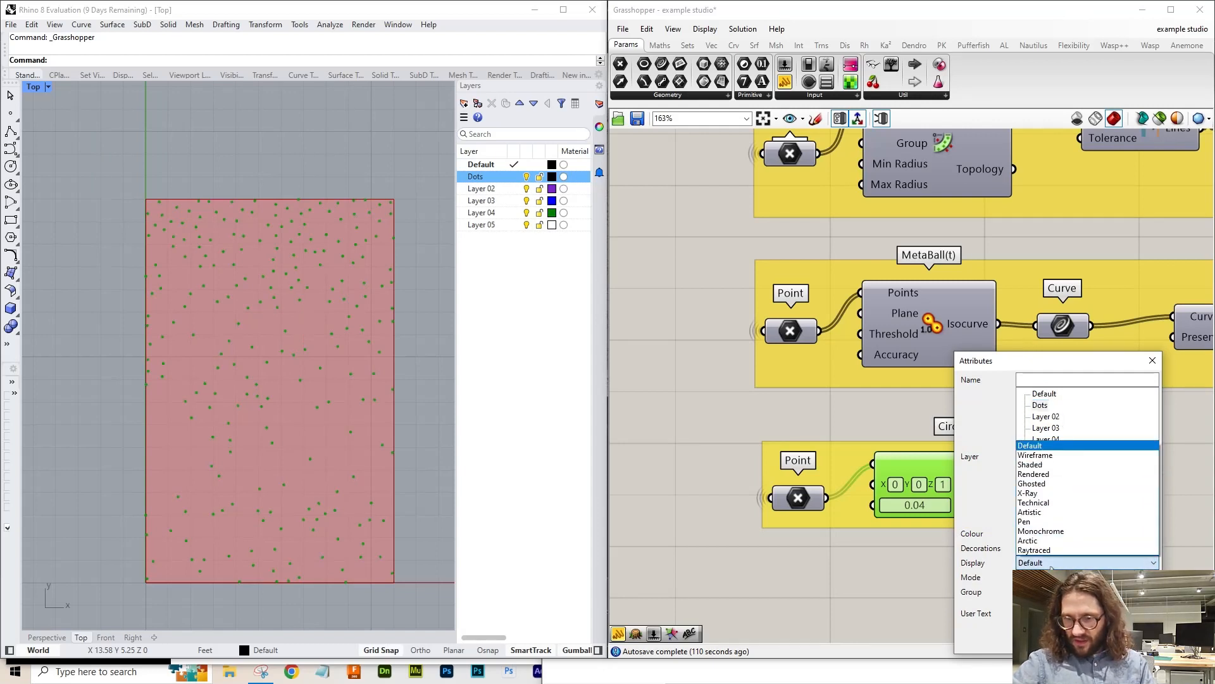
pyautogui.click(1051, 563)
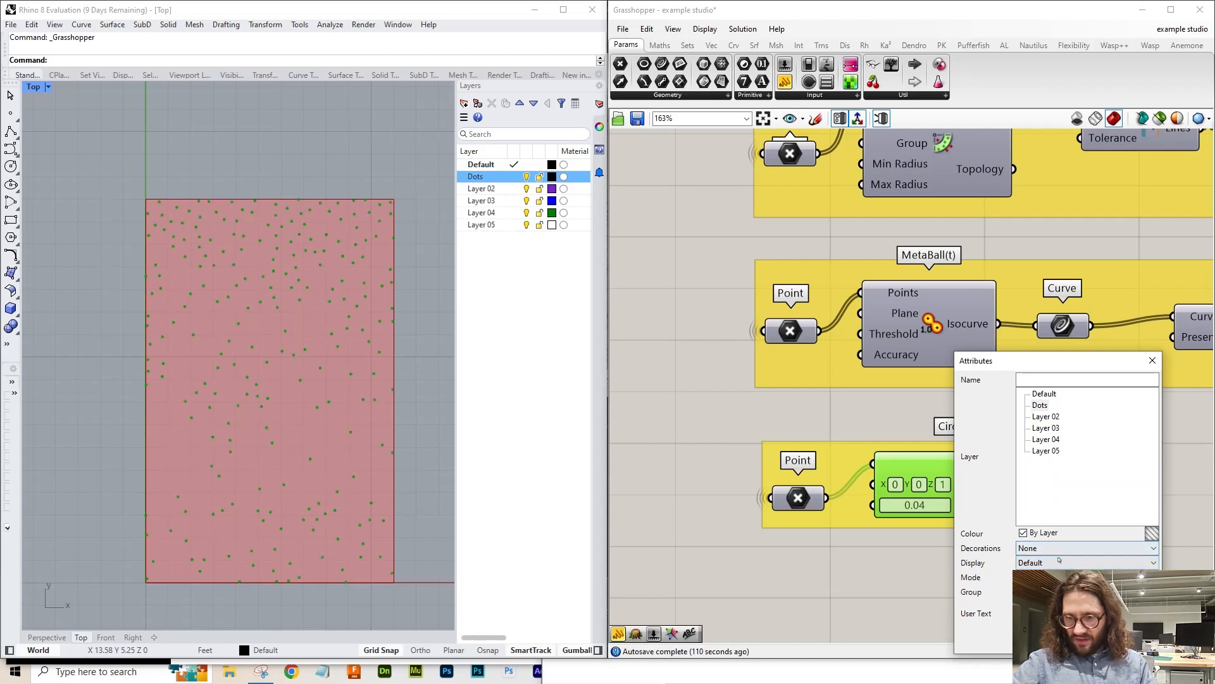
pyautogui.click(1076, 549)
pyautogui.click(1079, 562)
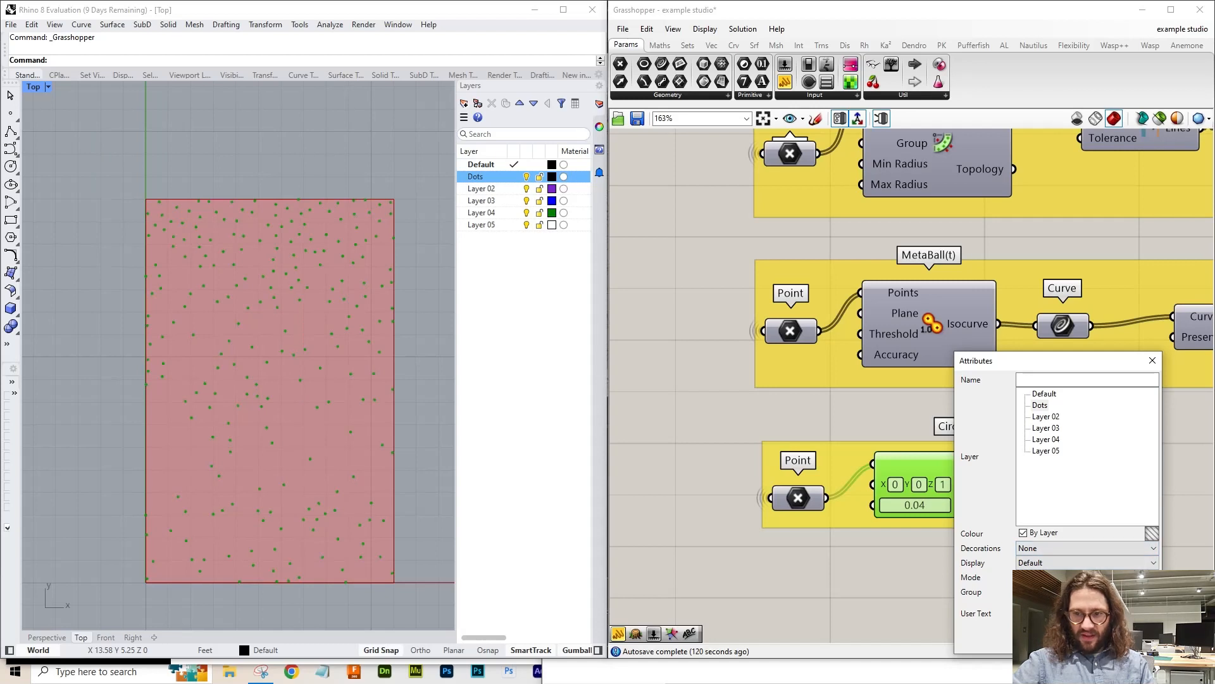
pyautogui.click(1070, 642)
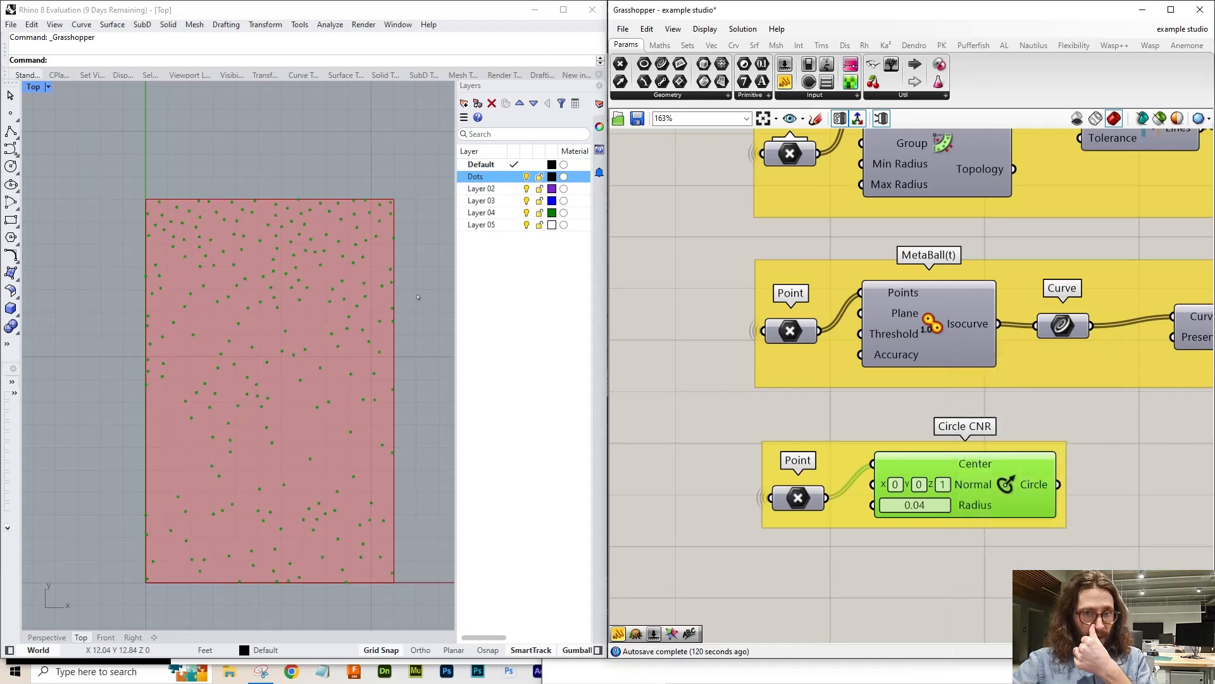
# - Hide the Circle CNR preview to inspect the baked circles in the viewport, and turn the preview back on
pyautogui.click(1008, 478)
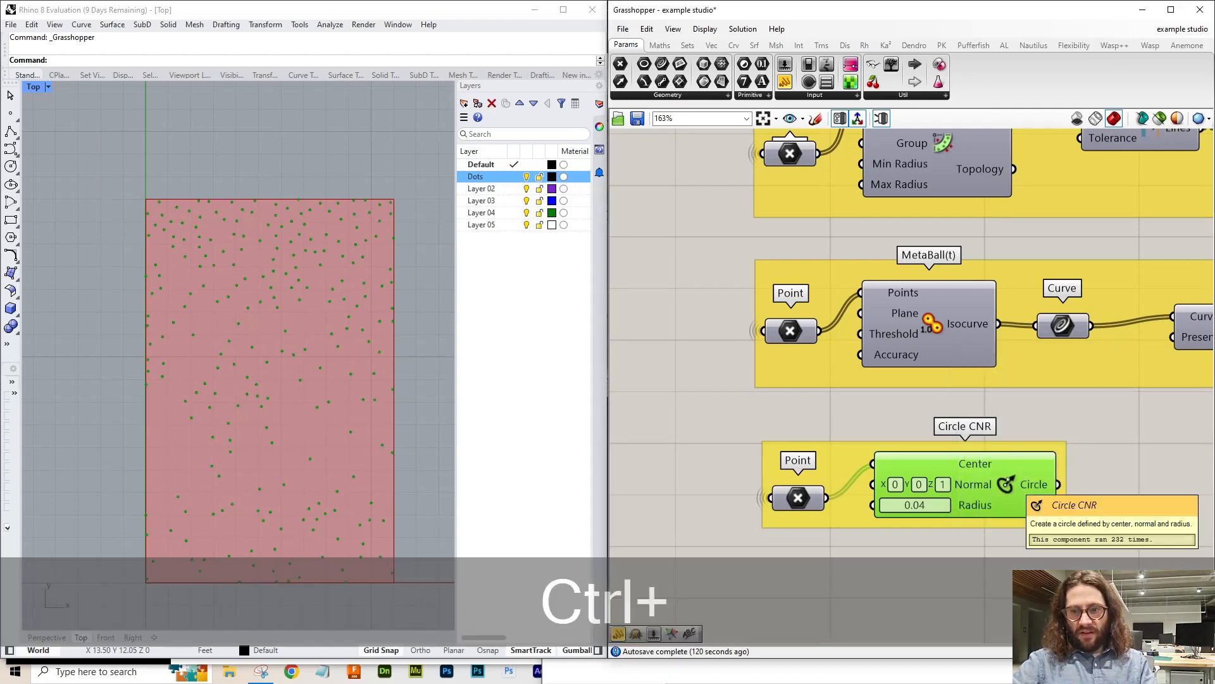
pyautogui.hotkey('ctrl', 'q')
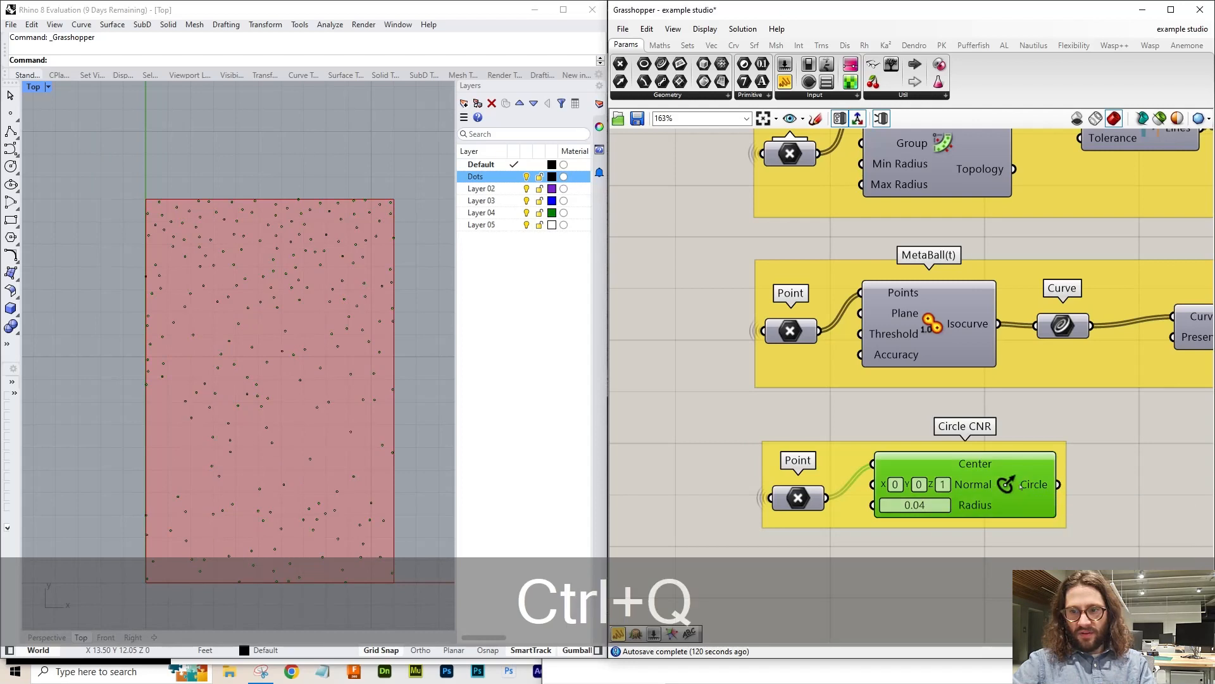
pyautogui.click(893, 419)
pyautogui.scroll(8, 316, 241)
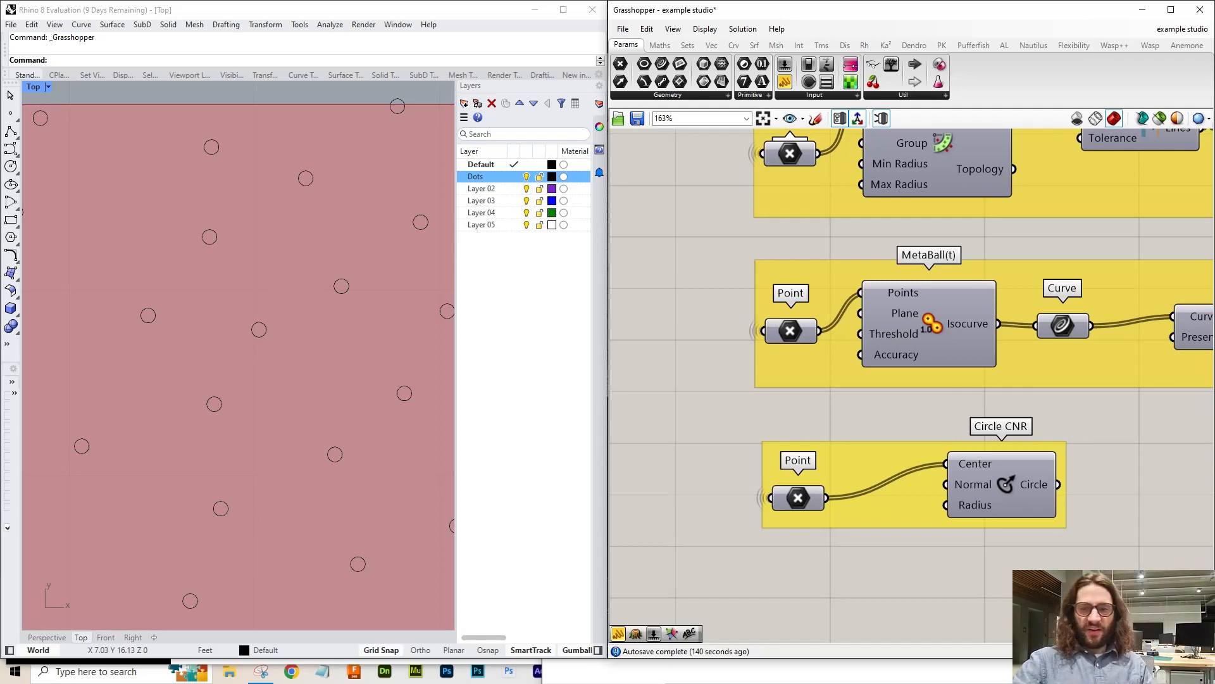
pyautogui.click(1025, 494)
pyautogui.hotkey('ctrl', 'q')
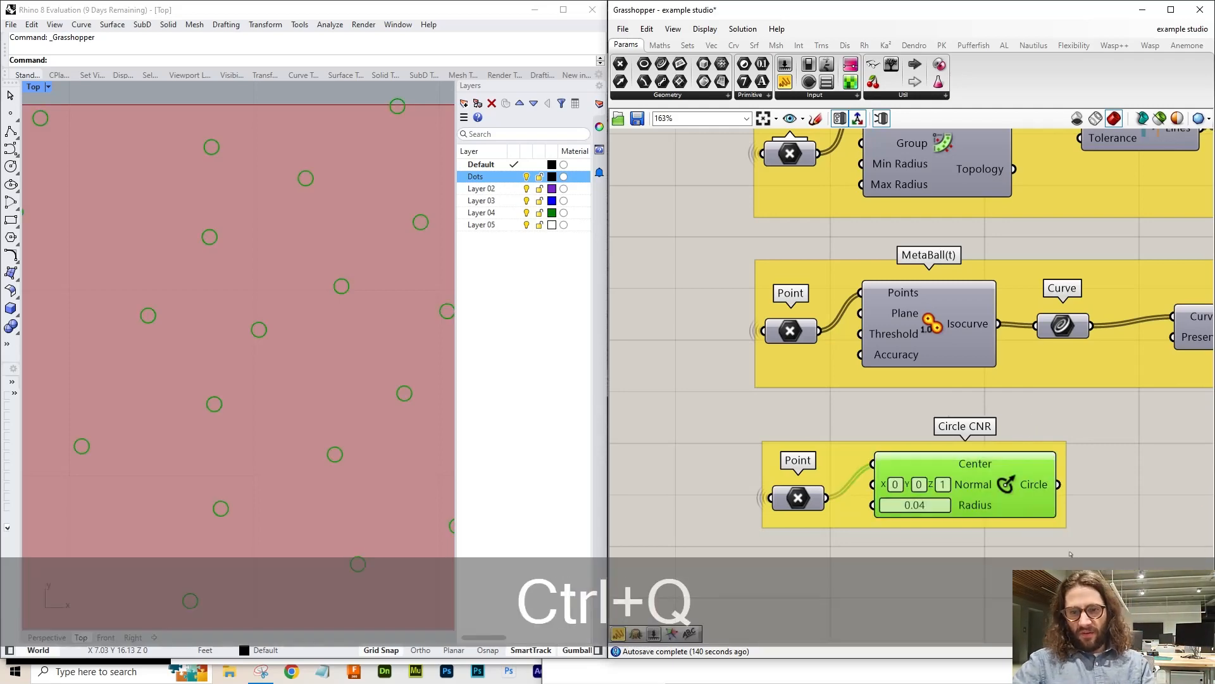
# - Lower the Seed input of the Populate Geometry component to 22 to compare the new circles with the baked ones
pyautogui.scroll(-5, 1065, 498)
pyautogui.scroll(-3, 1065, 498)
pyautogui.scroll(7, 825, 414)
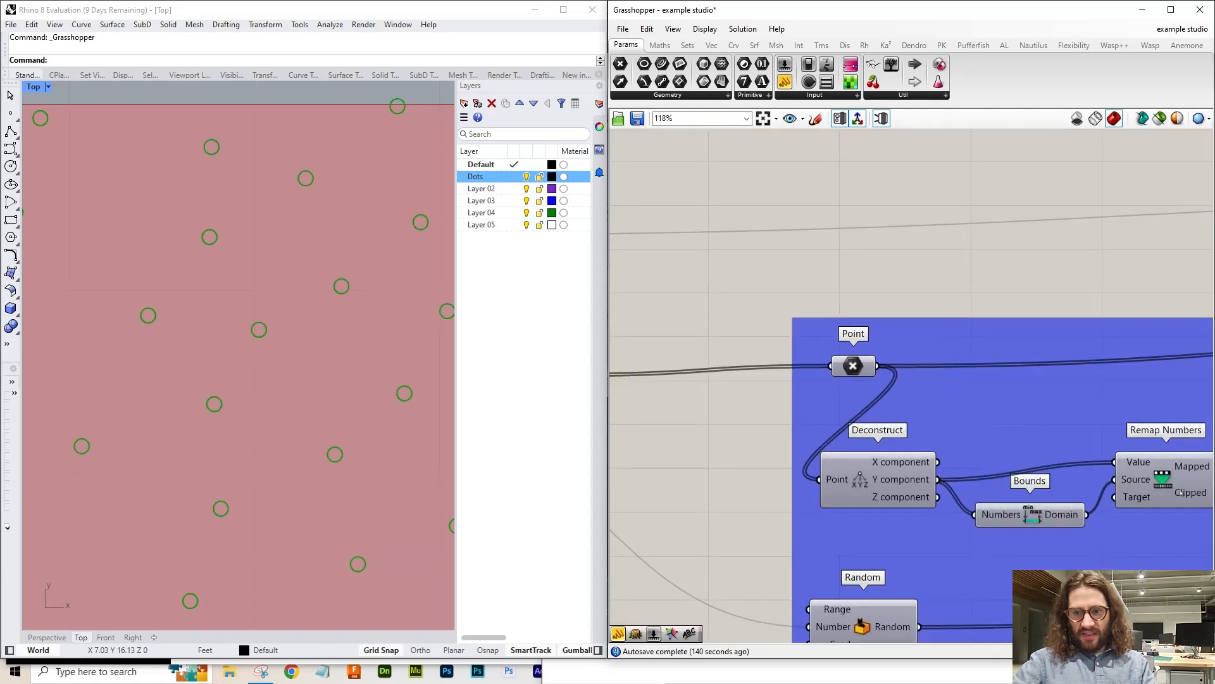
pyautogui.scroll(-8, 1085, 495)
pyautogui.scroll(8, 1014, 477)
pyautogui.scroll(4, 1076, 500)
pyautogui.click(1115, 500)
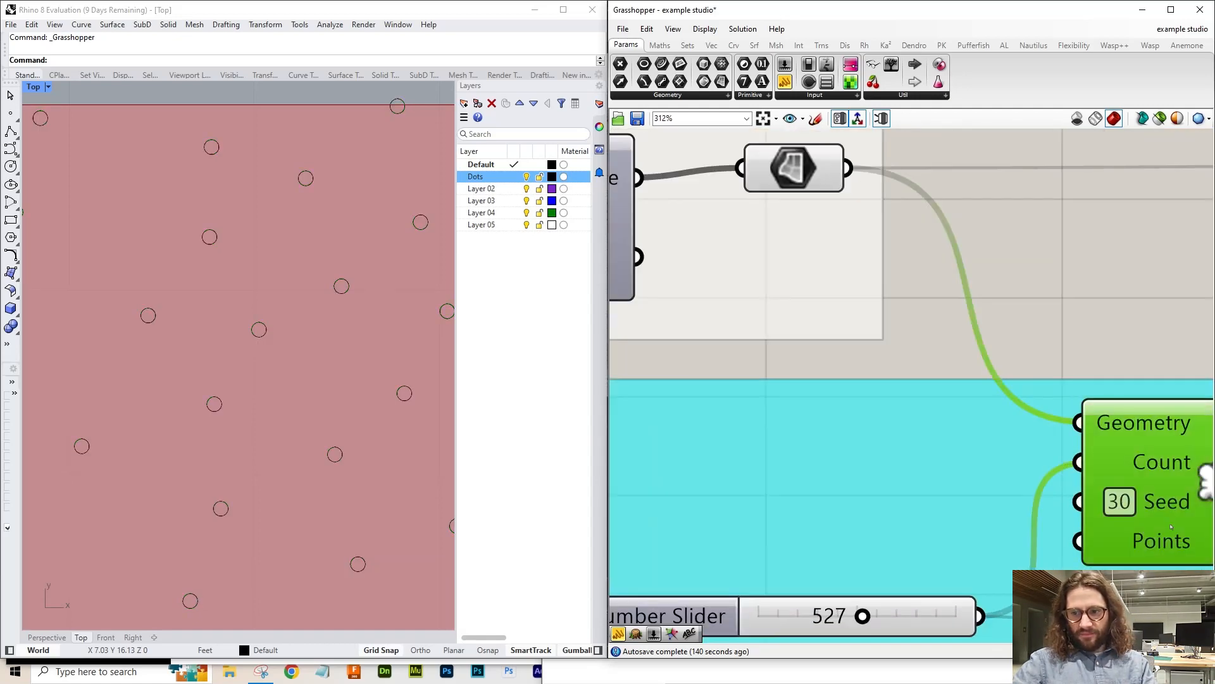
pyautogui.scroll(1, 1114, 501)
pyautogui.scroll(-5, 1103, 504)
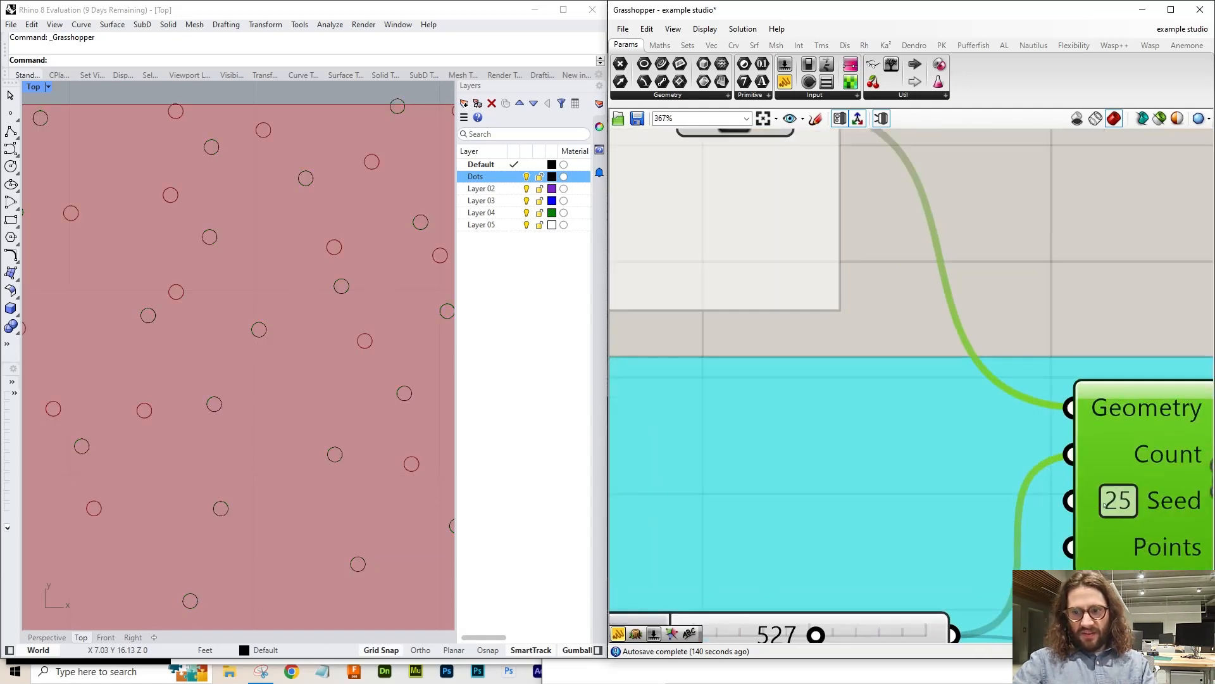
pyautogui.scroll(8, 1111, 510)
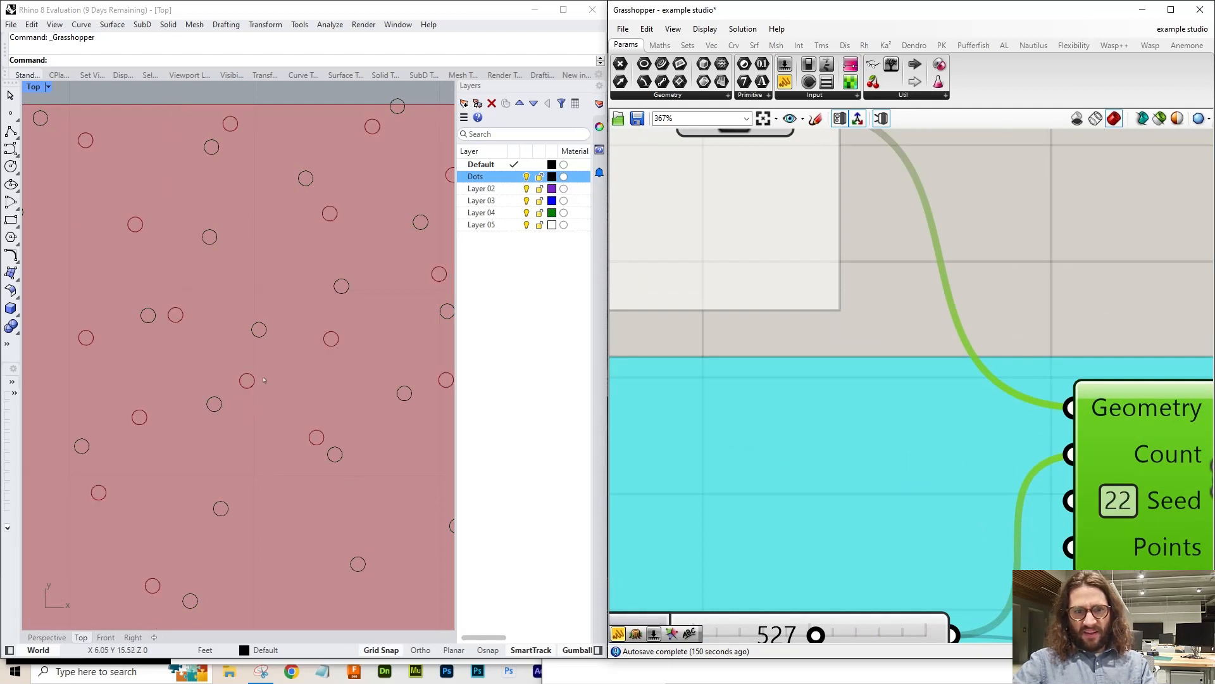
# - Set the Seed of Populate Geometry to 35 and inspect the regenerated circles over the whole panel
pyautogui.doubleClick(1117, 500)
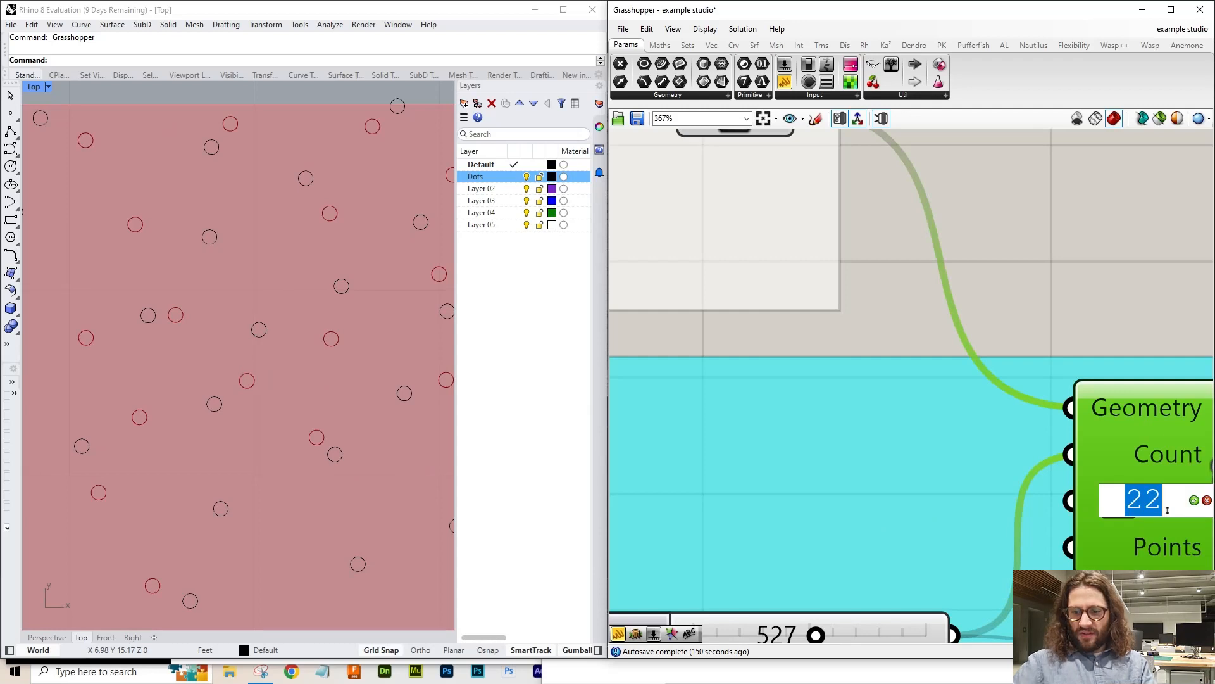
pyautogui.write('35')
pyautogui.press('Return')
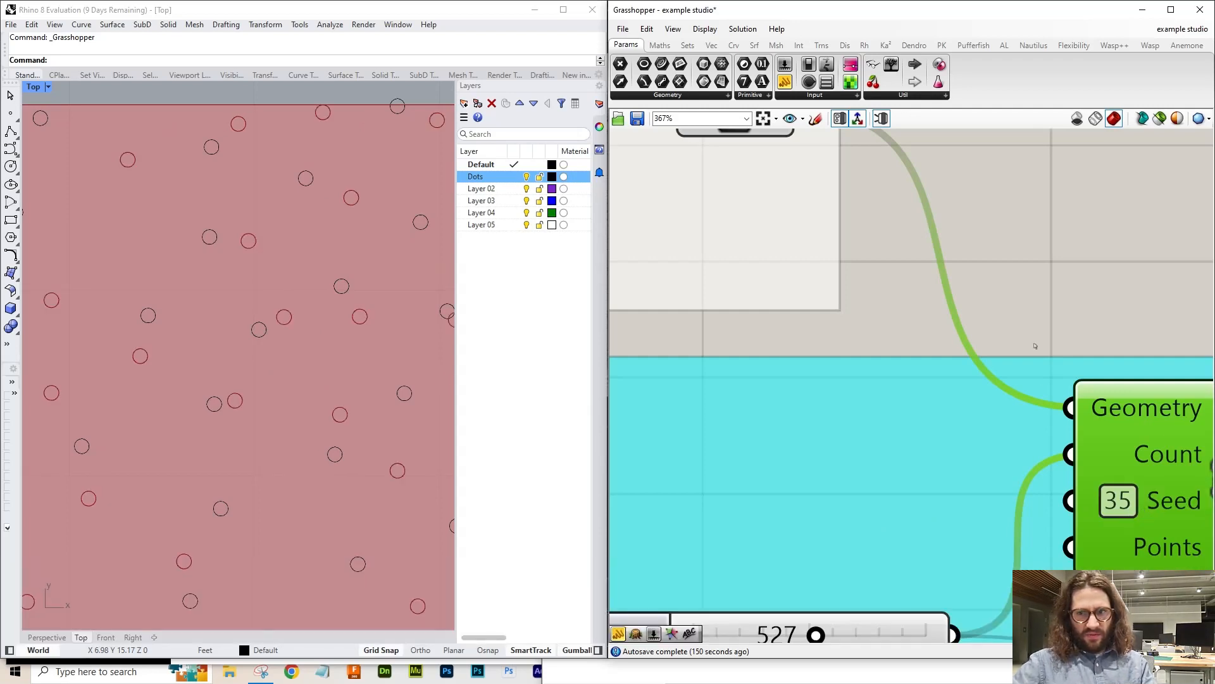
pyautogui.click(1109, 306)
pyautogui.scroll(-2, 1080, 467)
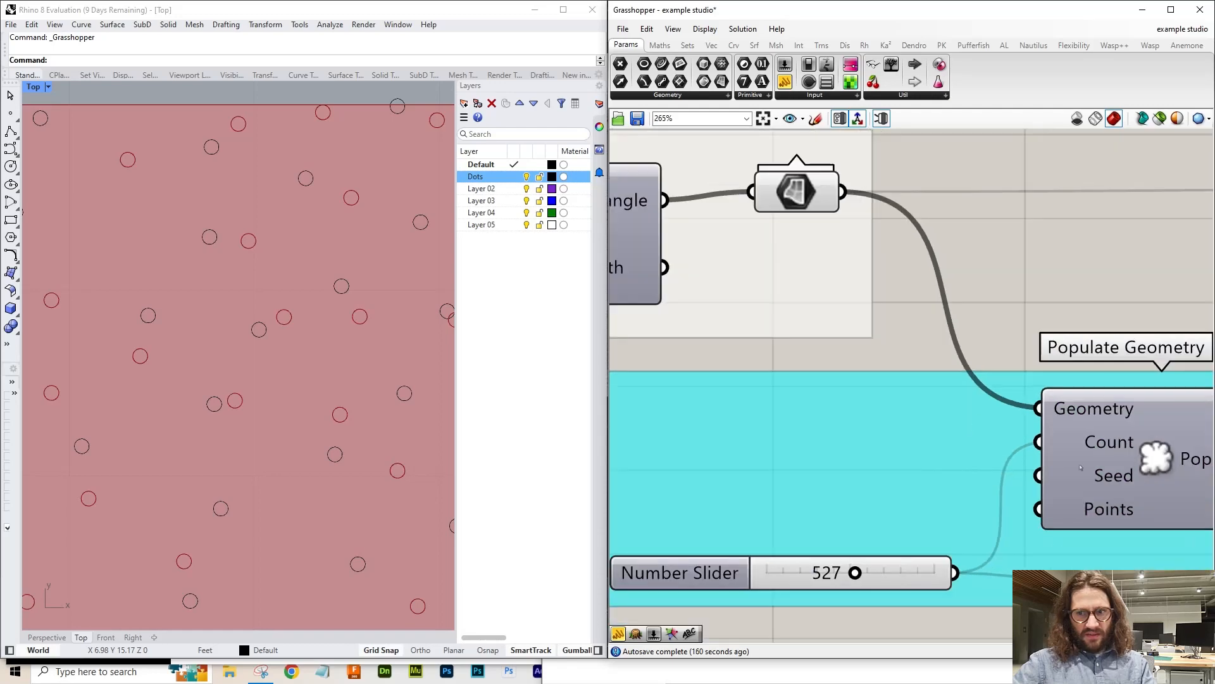
pyautogui.scroll(-6, 355, 543)
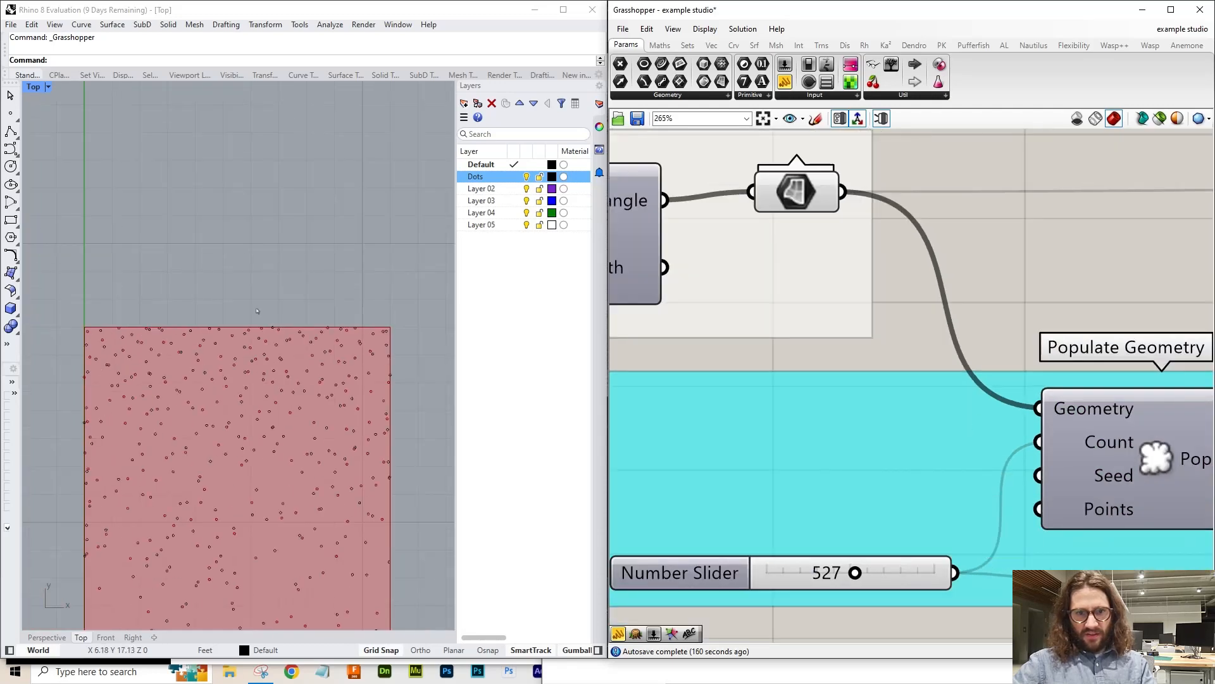
# - Delete the previously baked circles from the viewport and bake the regenerated Circle CNR circles onto the Dots layer
pyautogui.moveTo(133, 229); pyautogui.dragTo(355, 544)
pyautogui.press('Delete')
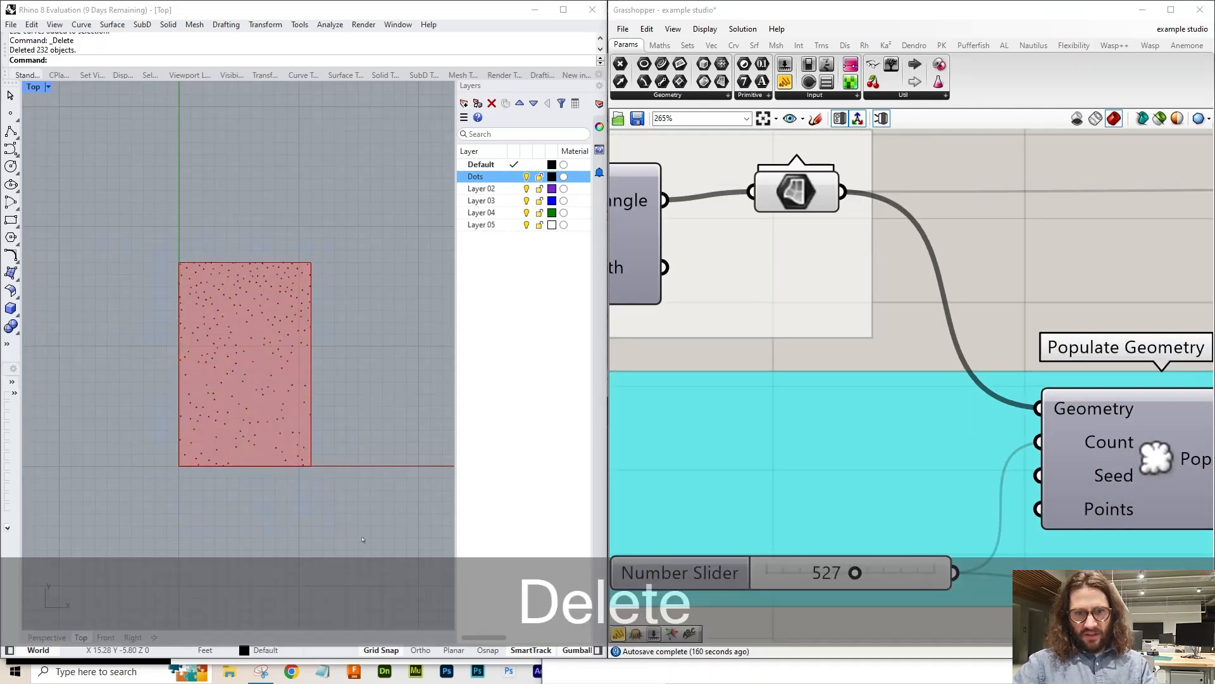
pyautogui.scroll(-4, 905, 327)
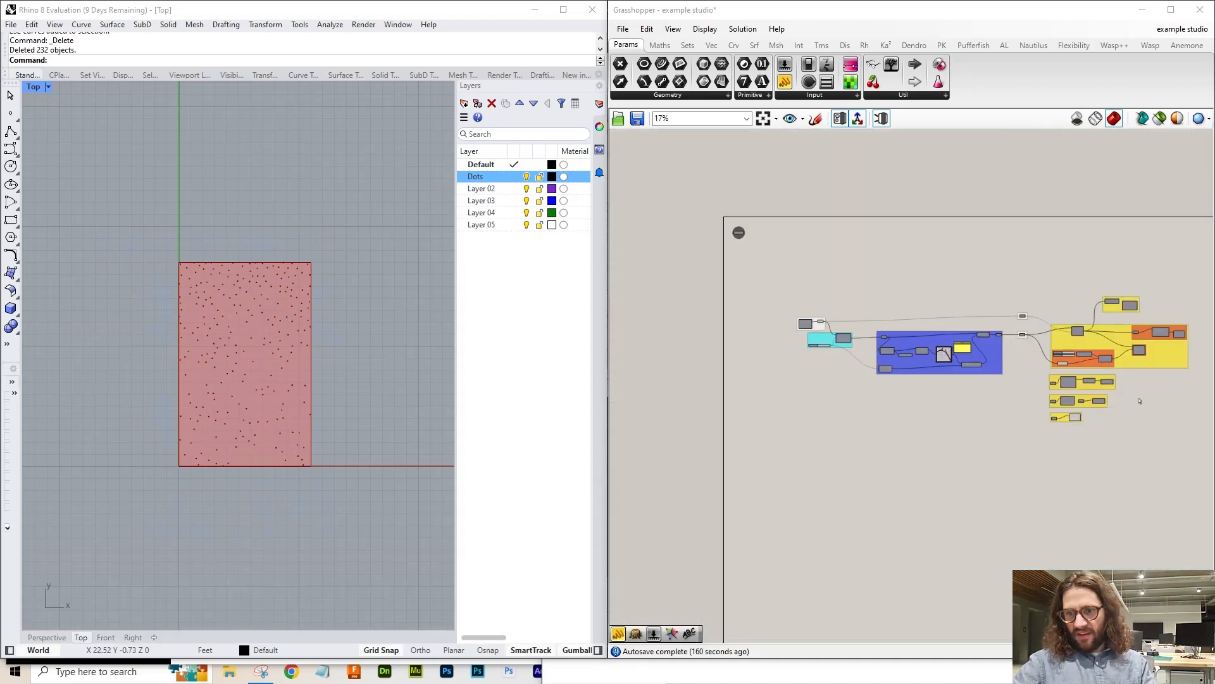
pyautogui.scroll(5, 1011, 489)
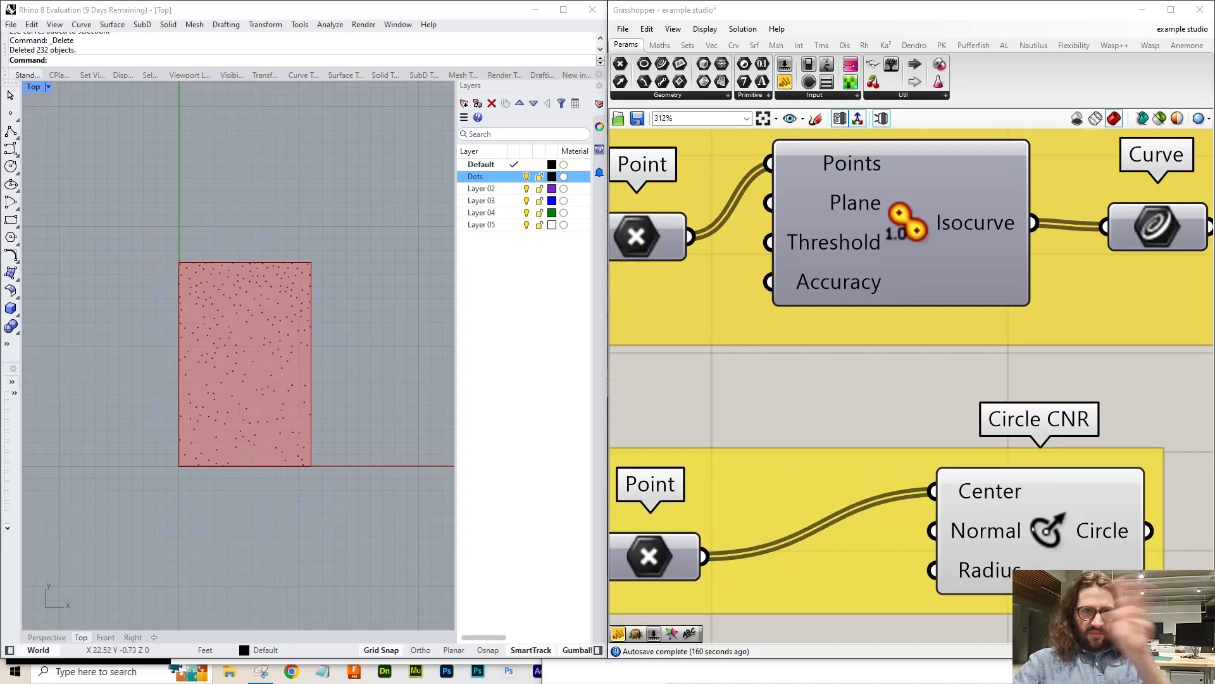
pyautogui.click(1058, 524)
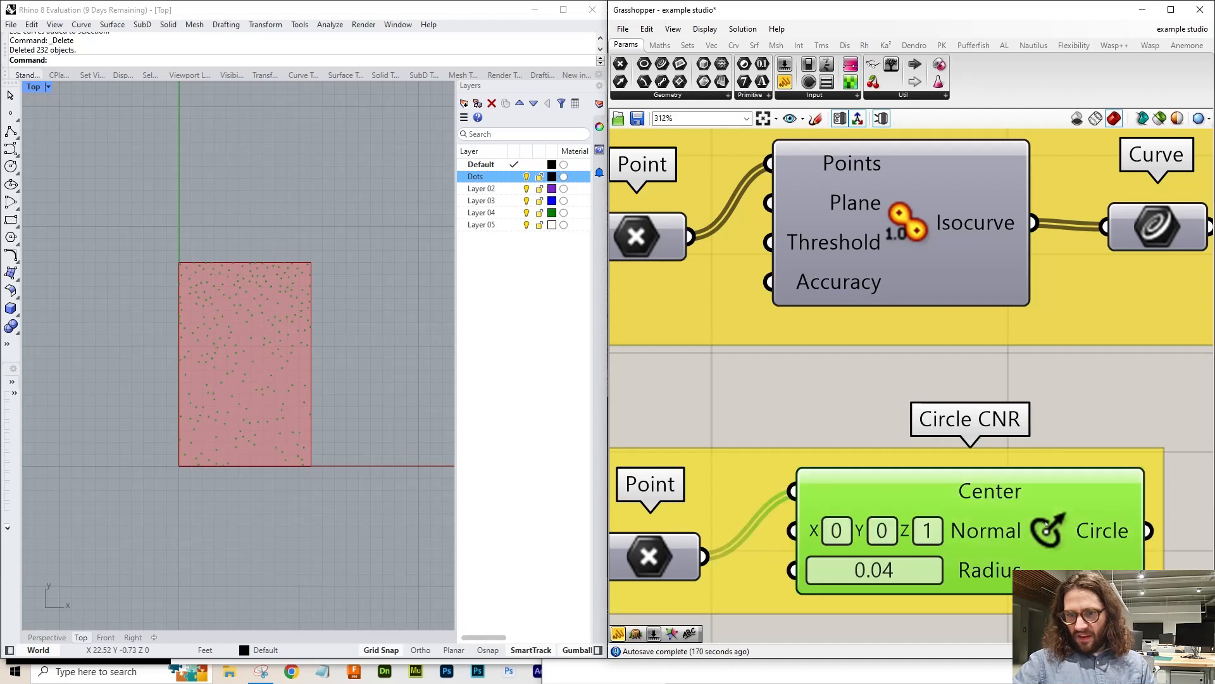
pyautogui.rightClick(1048, 524)
pyautogui.click(1188, 530)
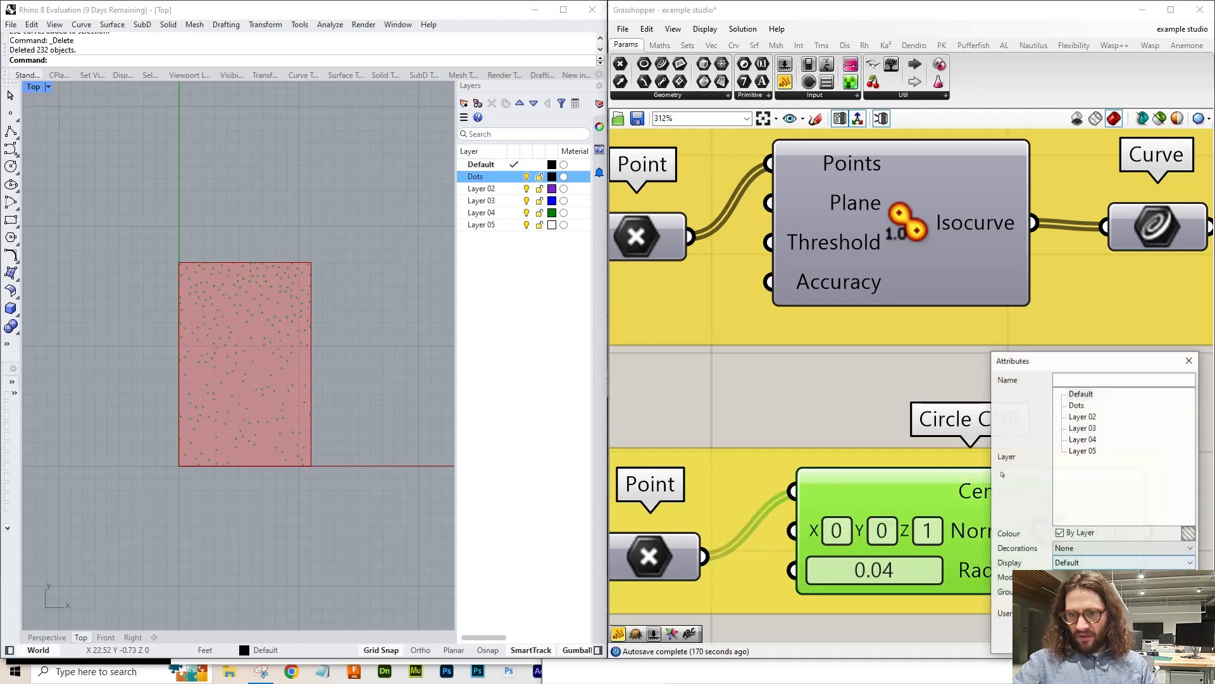
pyautogui.click(1074, 407)
pyautogui.click(1119, 642)
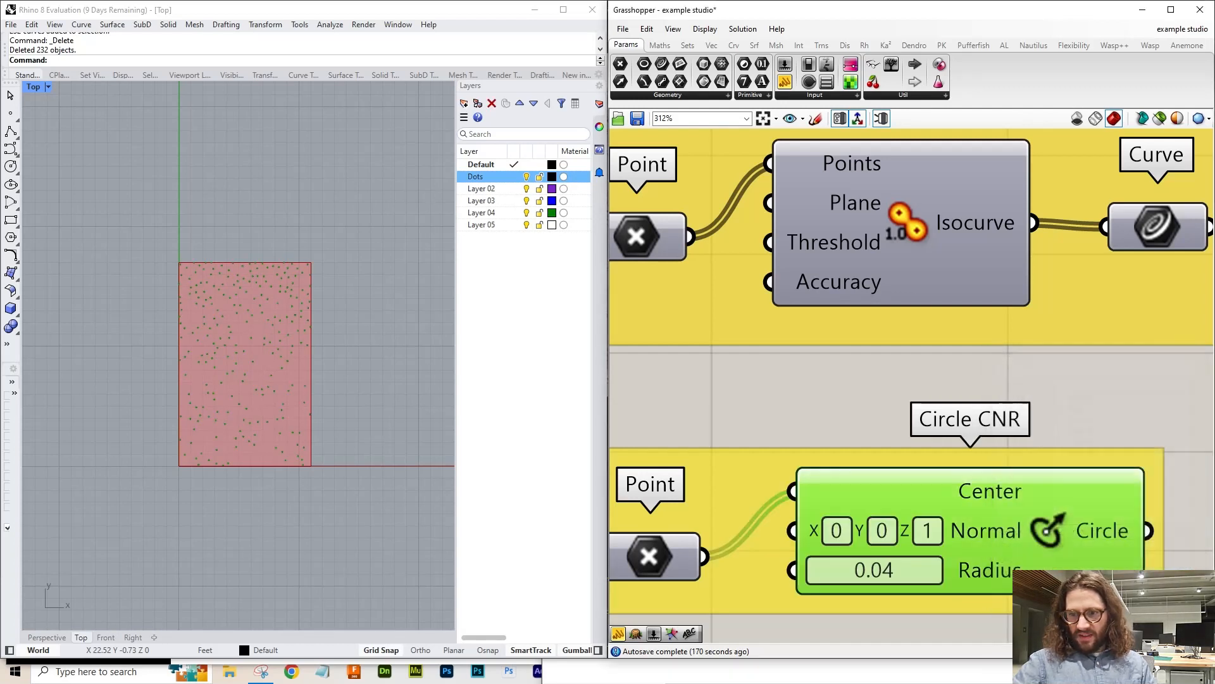
# - Hide the Circle CNR preview to inspect the baked circles, and toggle the Dots layer's visibility off and on
pyautogui.scroll(6, 286, 352)
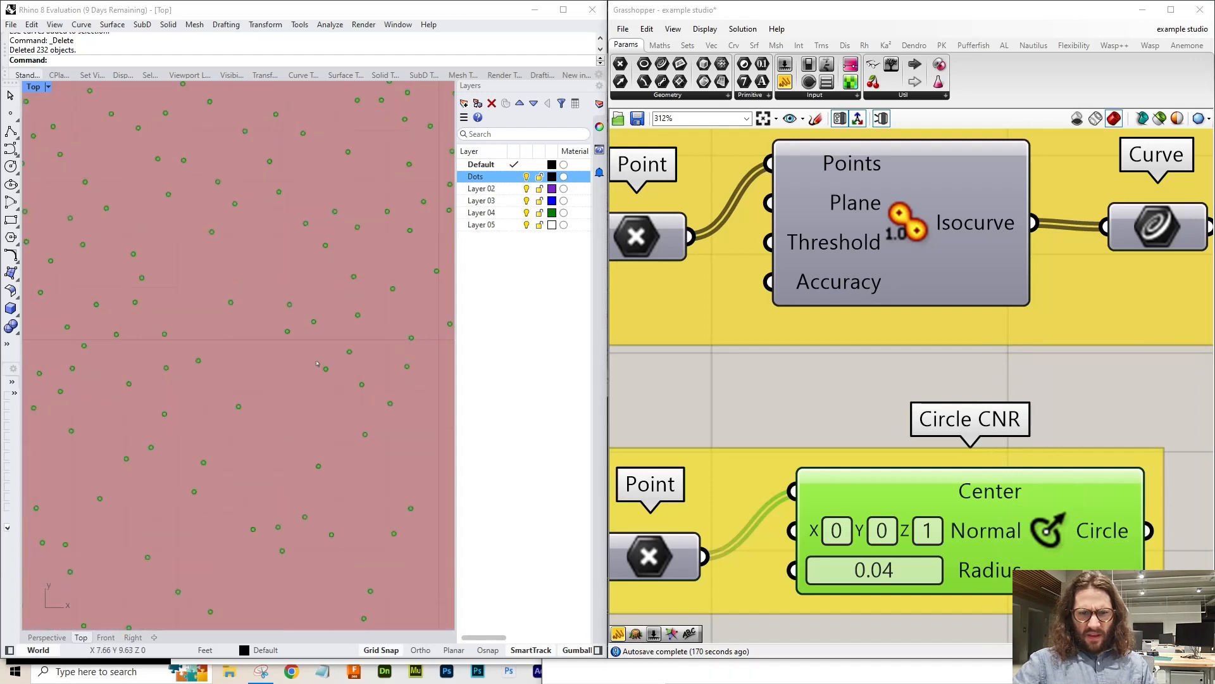
pyautogui.rightClick(996, 503)
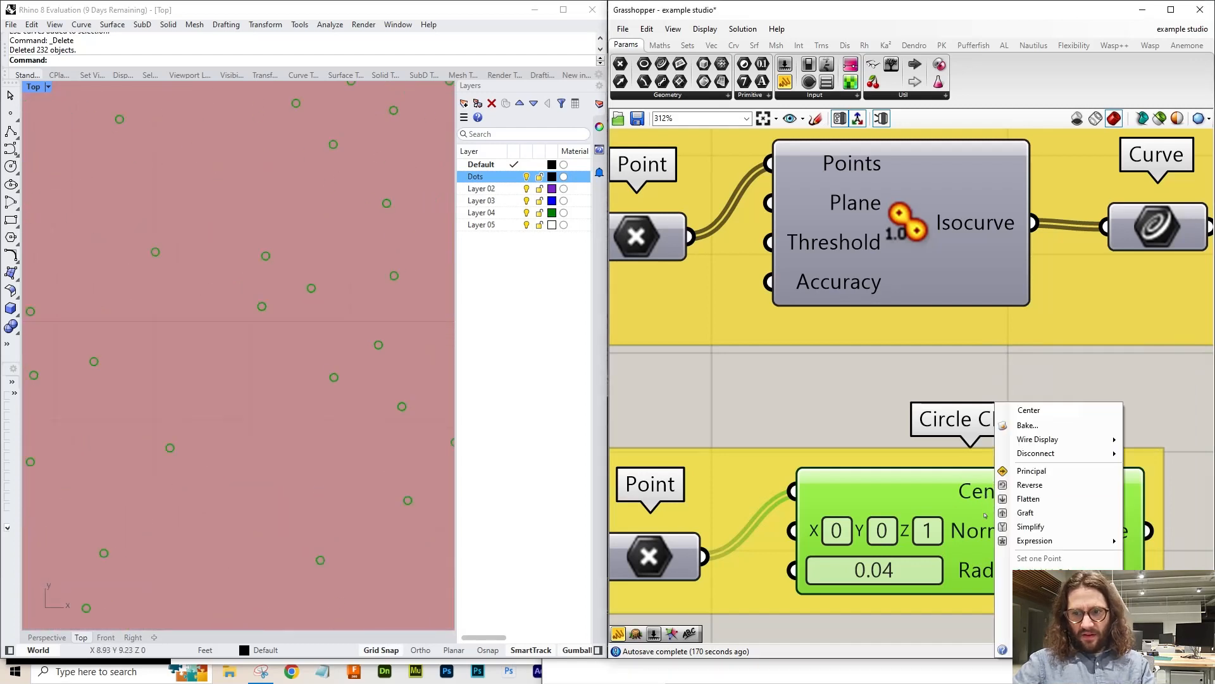
pyautogui.click(984, 515)
pyautogui.rightClick(1051, 531)
pyautogui.click(1091, 553)
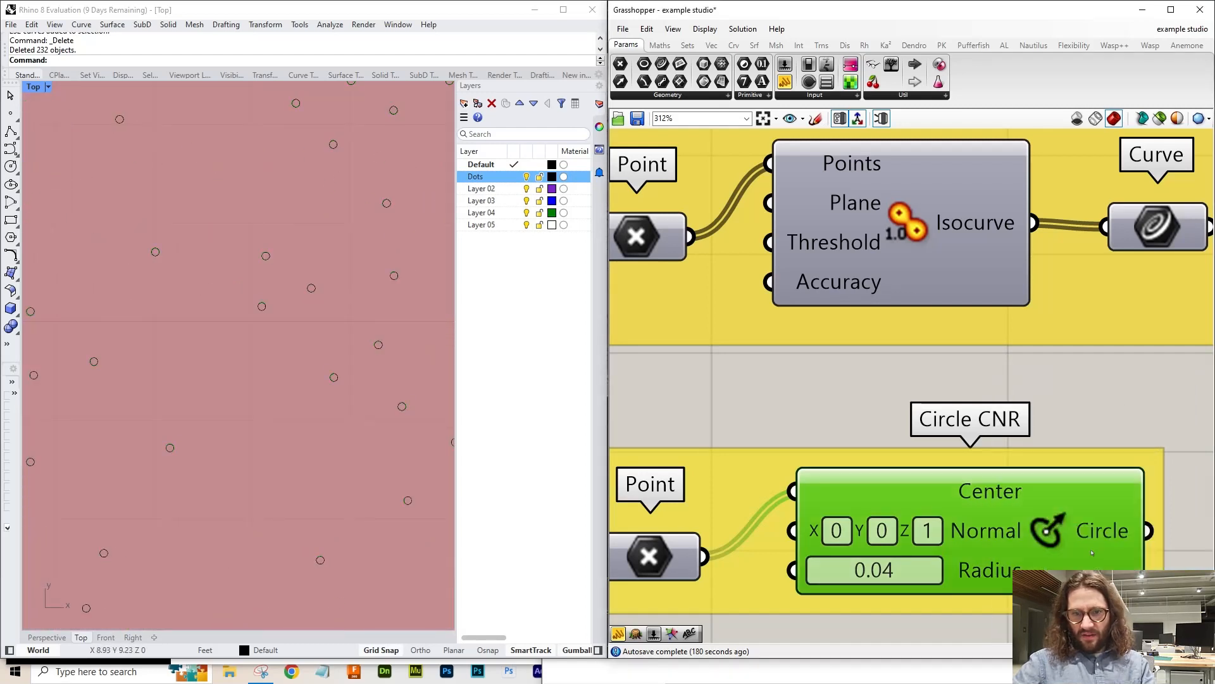
pyautogui.click(807, 406)
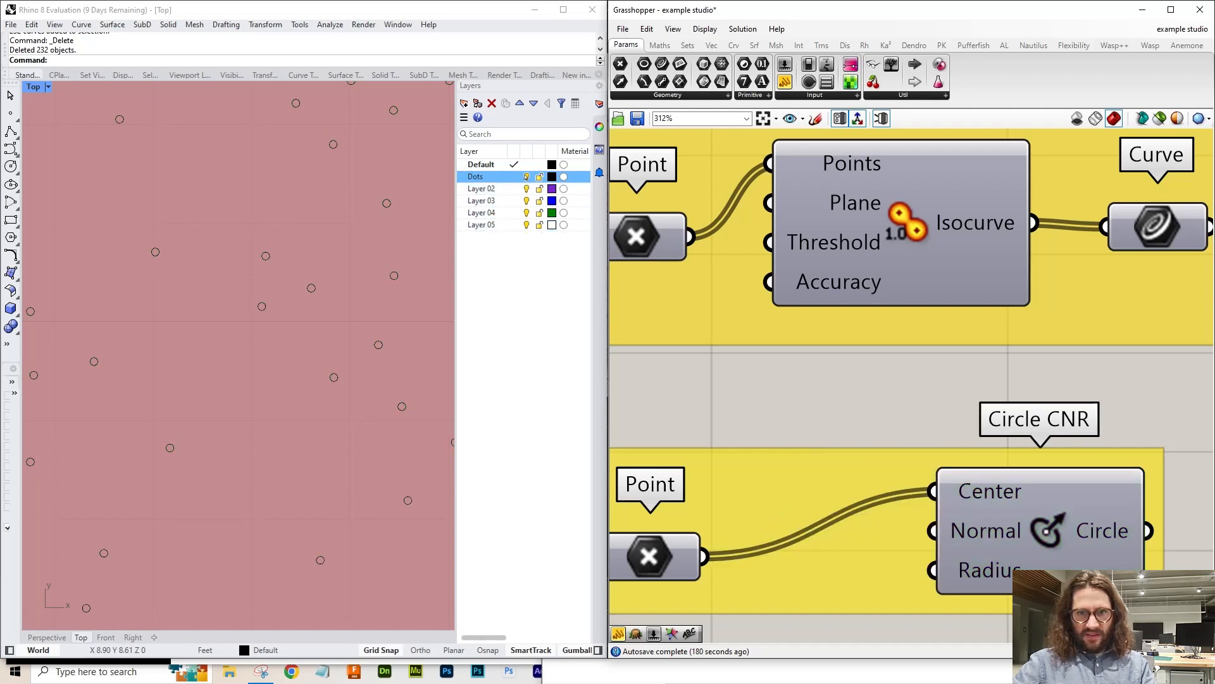
pyautogui.click(526, 177)
pyautogui.click(526, 176)
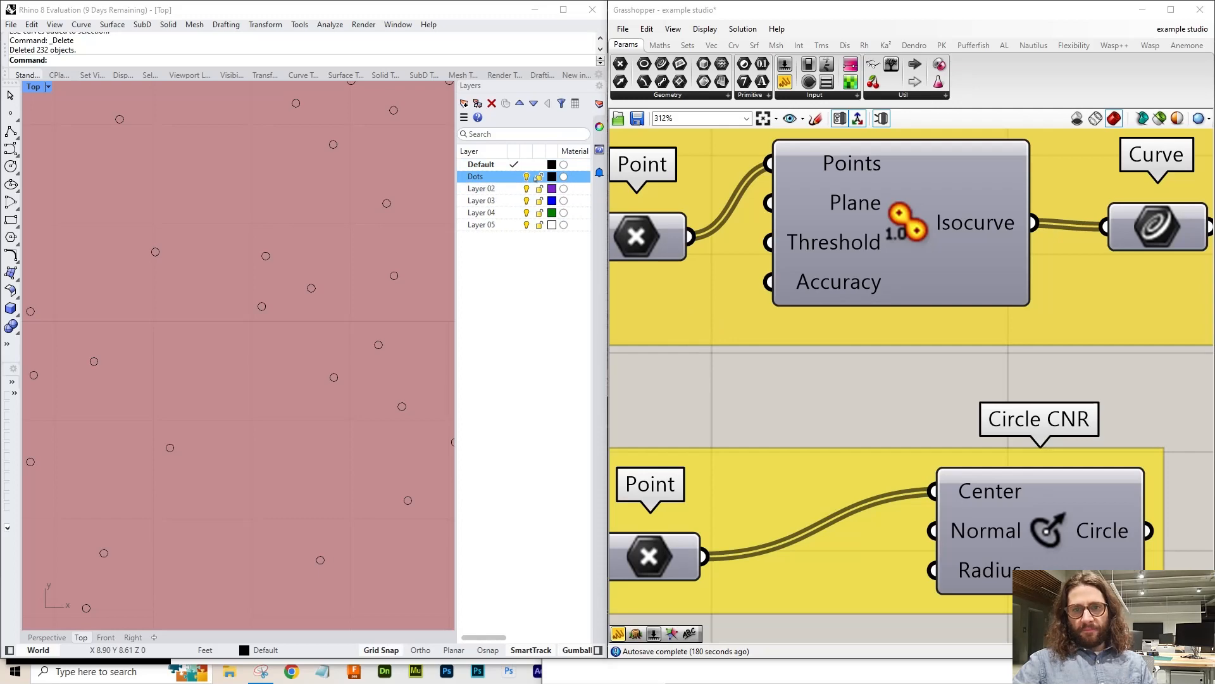
# - Examine the Proximity 2D, MetaBall(t) and Circle CNR groups and the Point parameters feeding them
pyautogui.scroll(-5, 1098, 494)
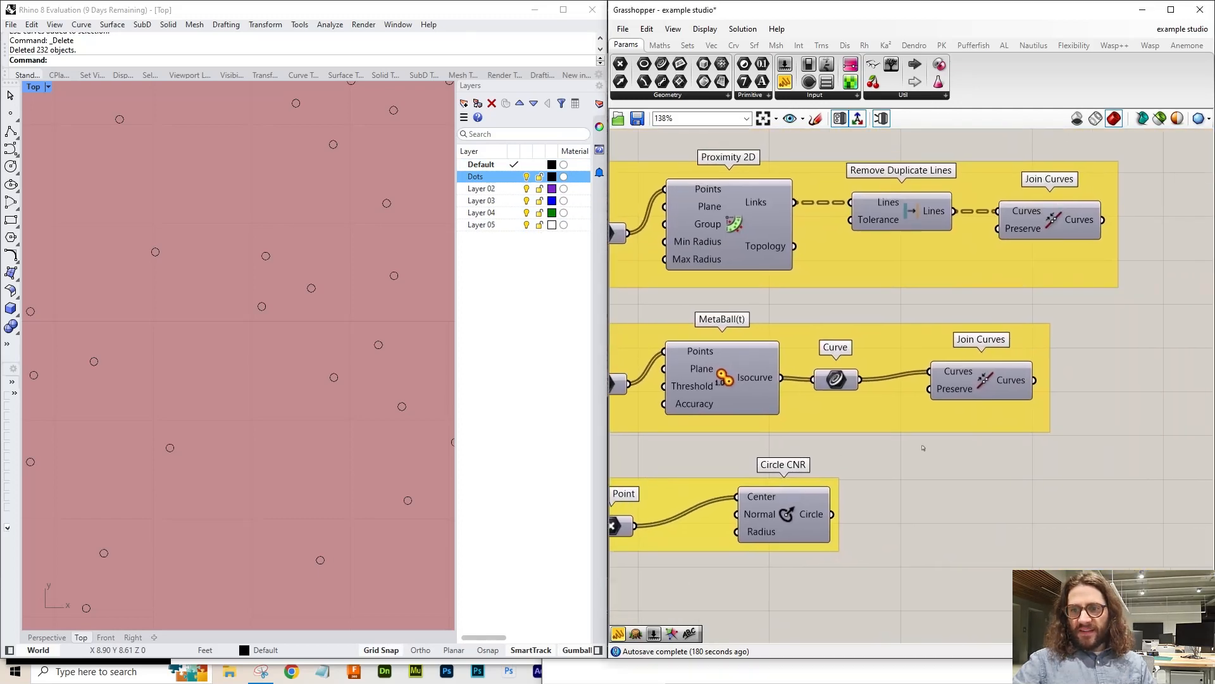
pyautogui.scroll(4, 975, 429)
pyautogui.scroll(-2, 929, 393)
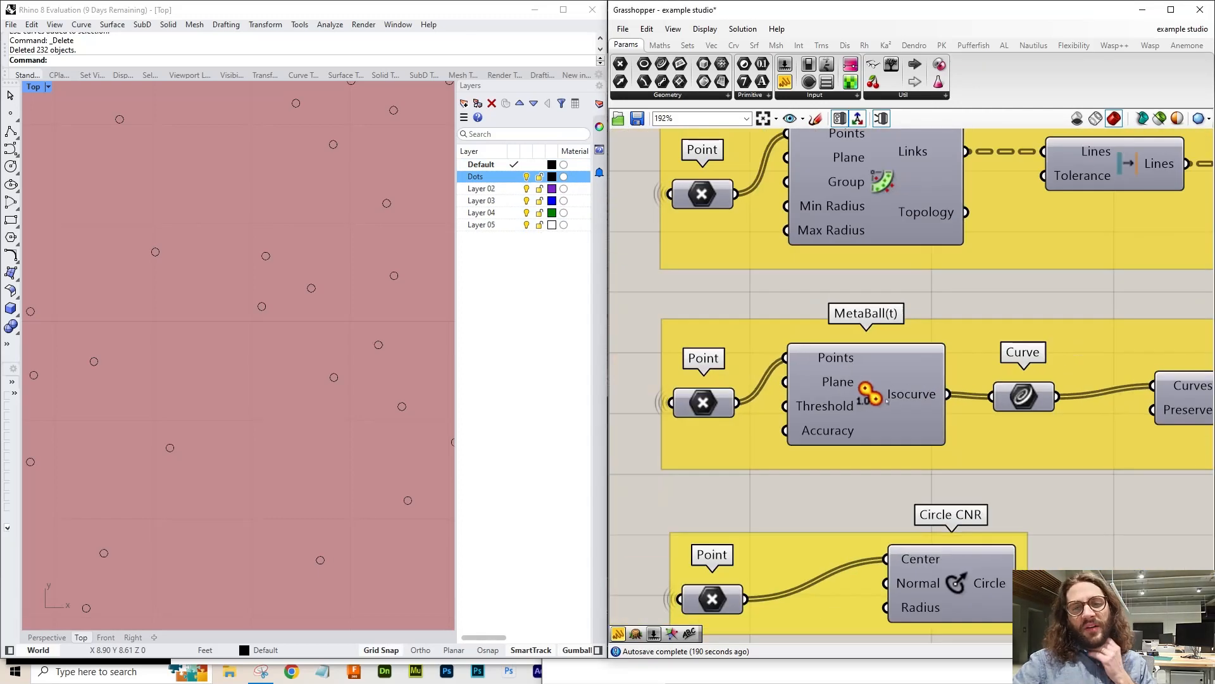
pyautogui.moveTo(849, 479); pyautogui.dragTo(862, 408, button='right')
pyautogui.click(725, 528)
pyautogui.moveTo(750, 332)
pyautogui.mouseDown()
pyautogui.moveTo(781, 377)
pyautogui.moveTo(752, 345)
pyautogui.mouseUp()
pyautogui.press('Escape')
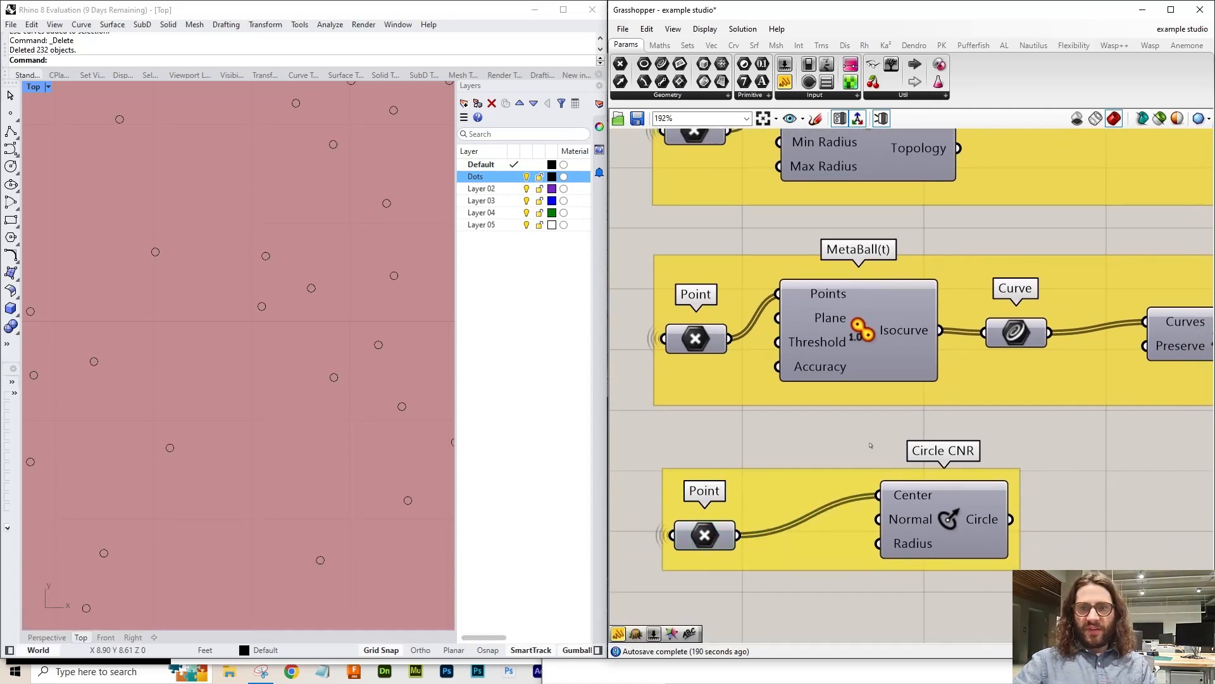
pyautogui.scroll(-2, 726, 332)
pyautogui.click(691, 384)
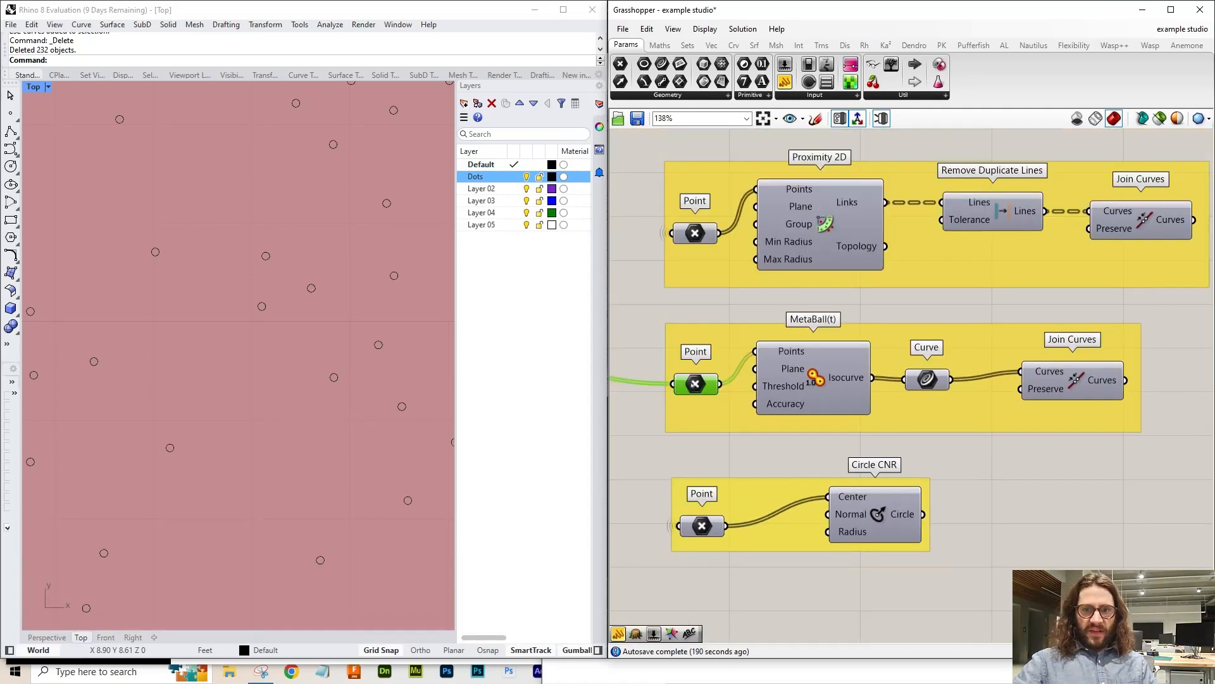
# - Spread the MetaBall(t), Curve and Join Curves components farther apart within their group
pyautogui.click(759, 369)
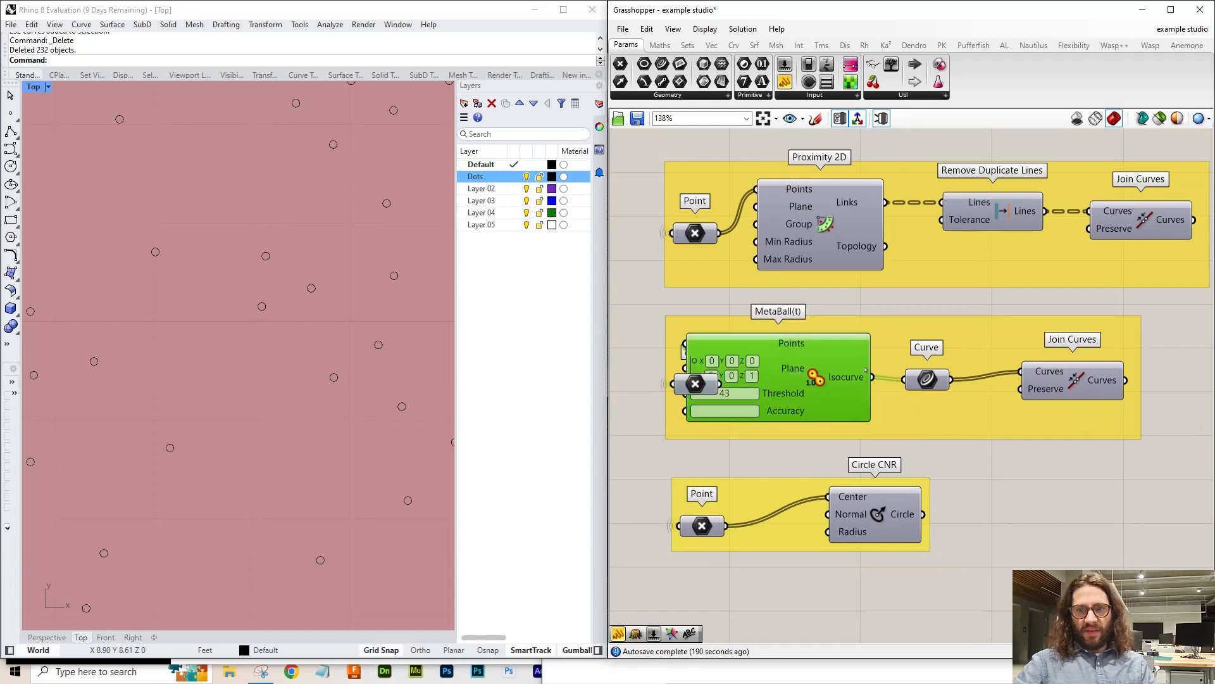
pyautogui.scroll(2, 956, 377)
pyautogui.scroll(-2, 985, 411)
pyautogui.moveTo(1065, 429)
pyautogui.mouseDown()
pyautogui.moveTo(914, 398)
pyautogui.moveTo(1093, 439)
pyautogui.moveTo(1061, 431)
pyautogui.mouseUp()
pyautogui.click(770, 396)
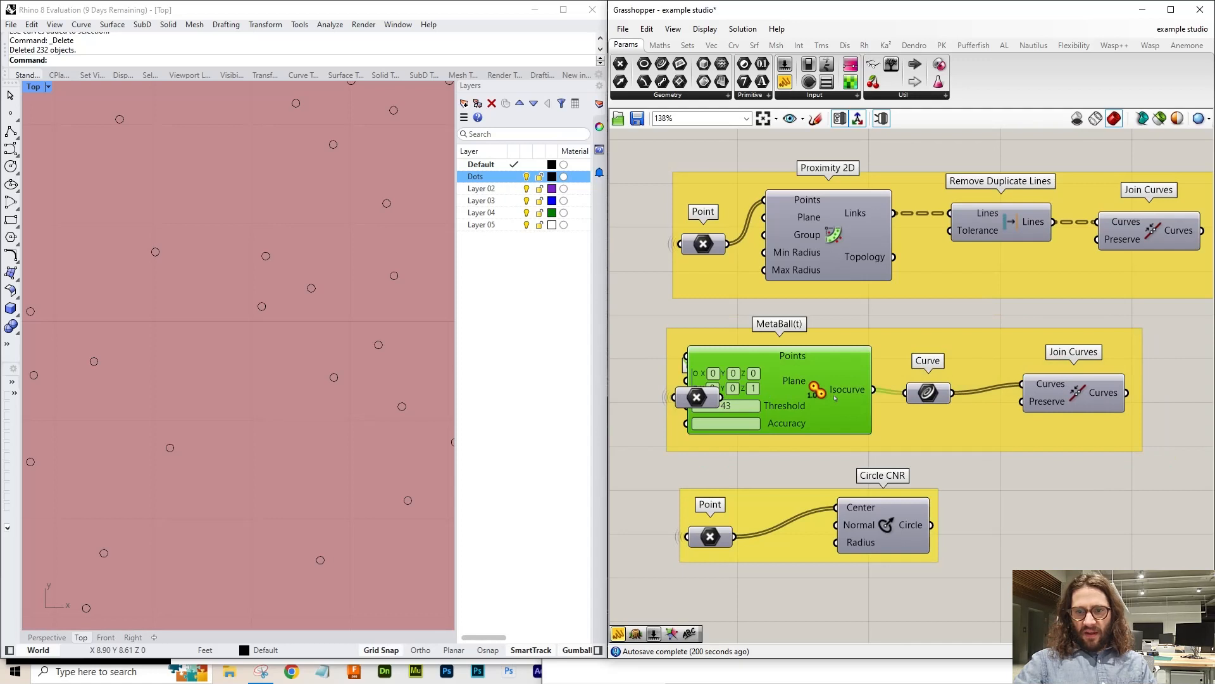
pyautogui.moveTo(836, 397); pyautogui.dragTo(978, 390)
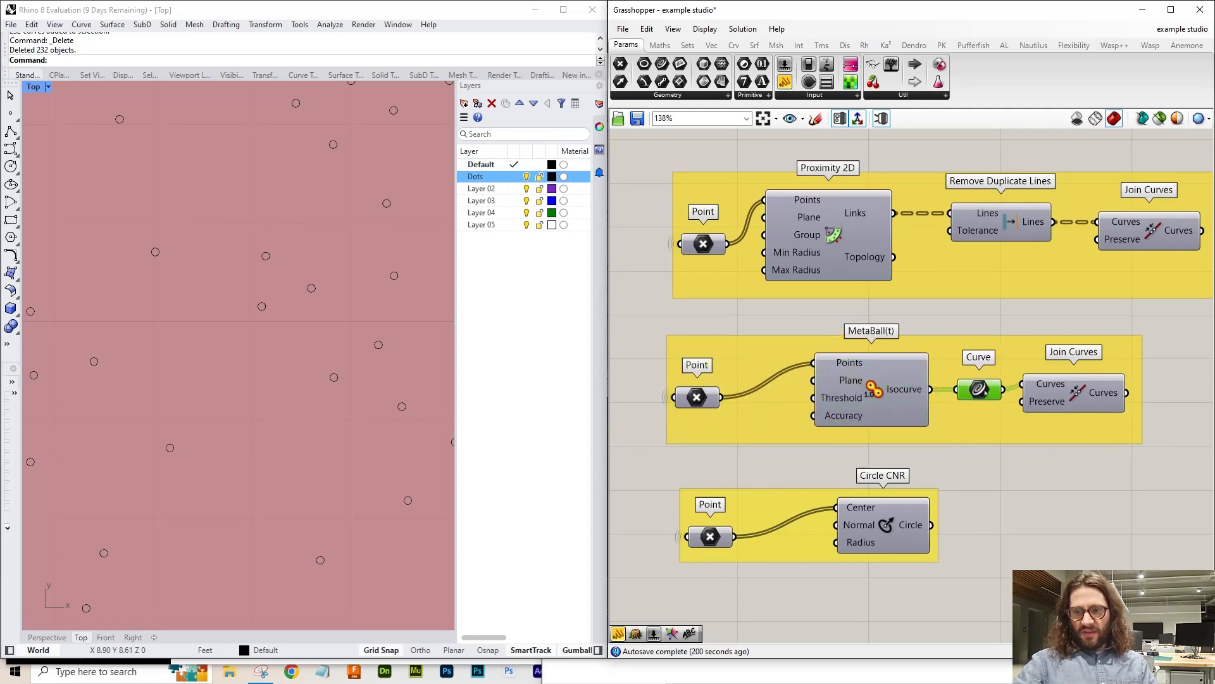
pyautogui.moveTo(1076, 397); pyautogui.dragTo(1211, 393)
# - Try branching a List Item component off the Curve parameter in the MetaBall group
pyautogui.moveTo(982, 389); pyautogui.dragTo(1038, 388)
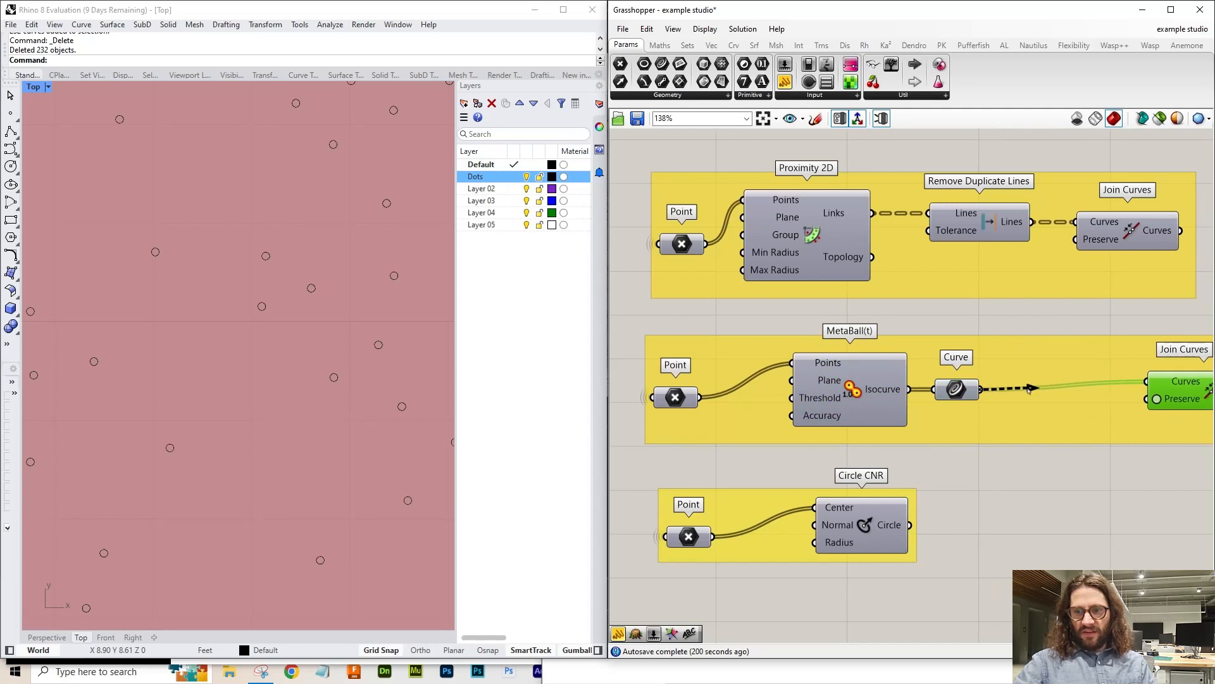
pyautogui.press('Escape')
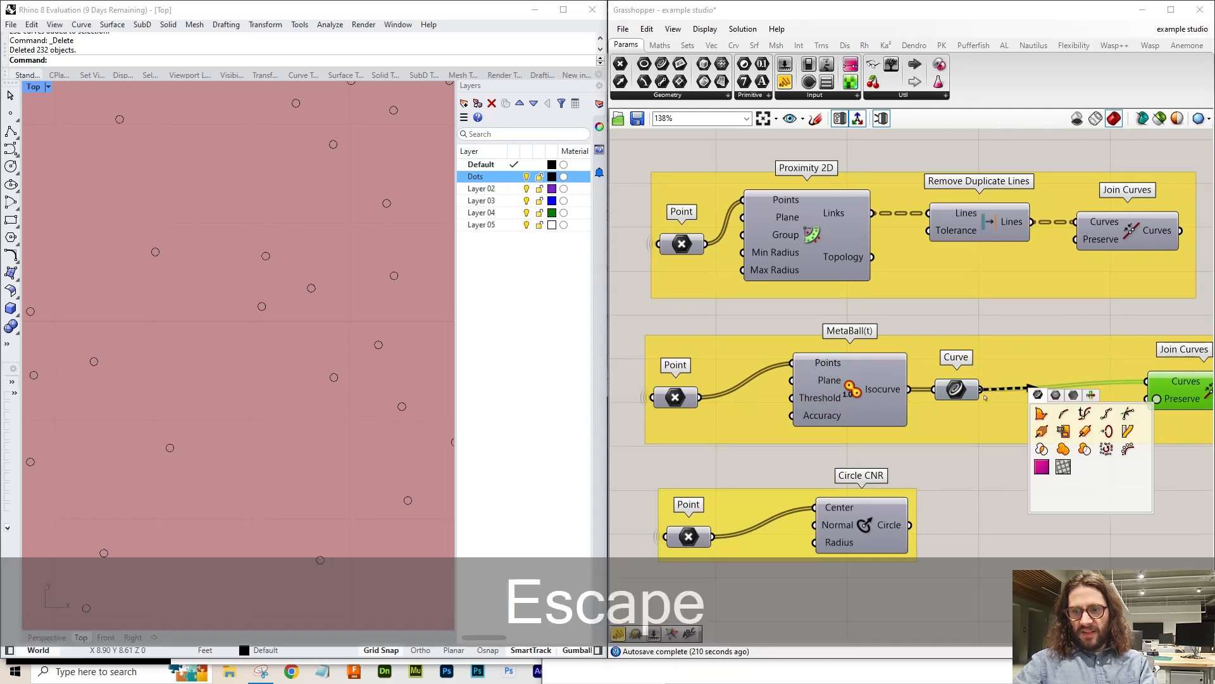
pyautogui.moveTo(1086, 481)
pyautogui.mouseDown()
pyautogui.moveTo(1013, 424)
pyautogui.moveTo(1076, 465)
pyautogui.moveTo(1067, 469)
pyautogui.mouseUp()
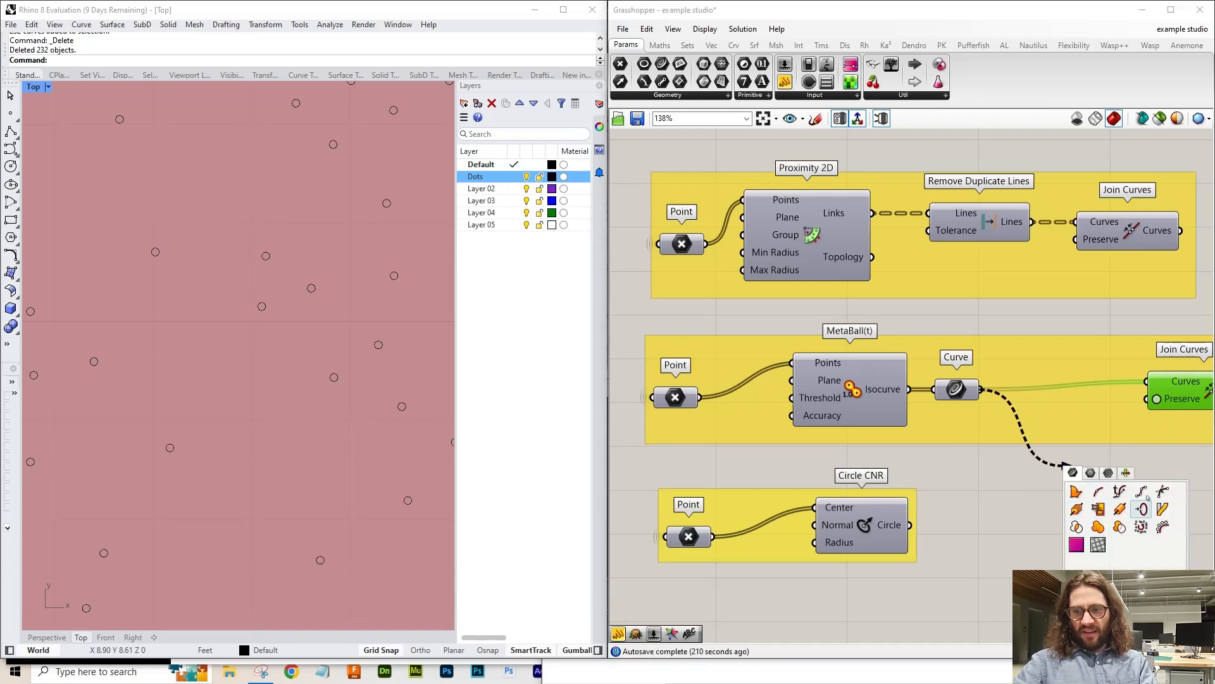
pyautogui.click(1108, 473)
pyautogui.click(1125, 474)
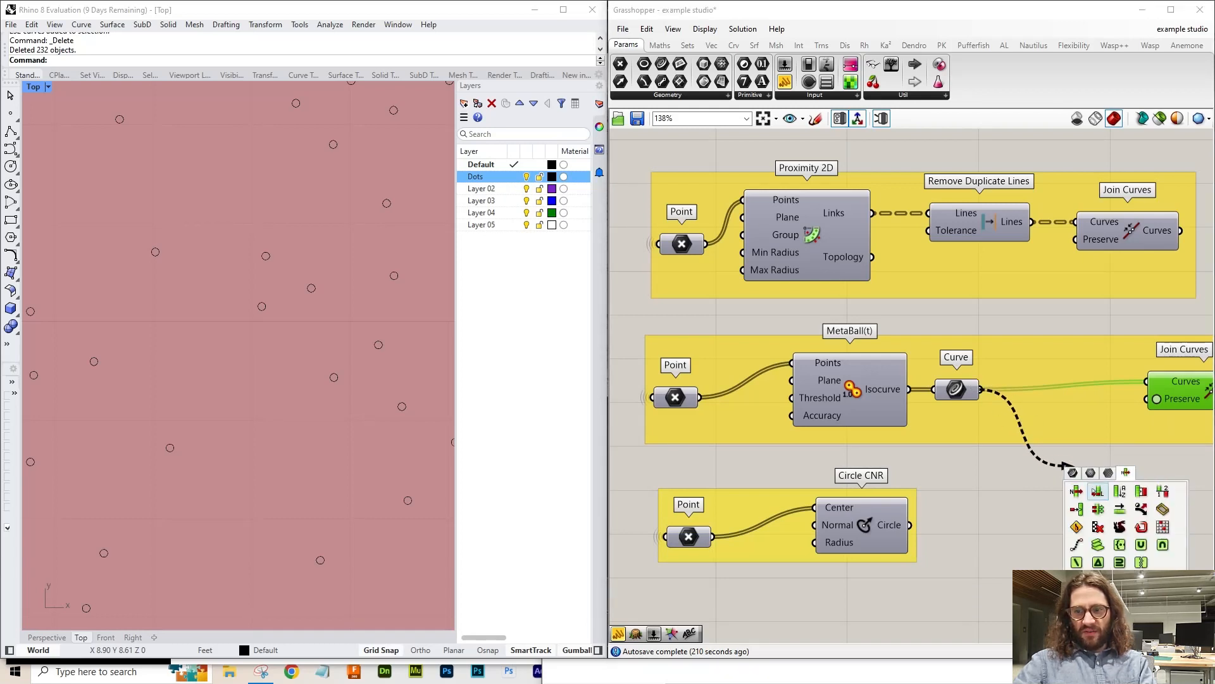
pyautogui.click(1076, 491)
pyautogui.press('Escape')
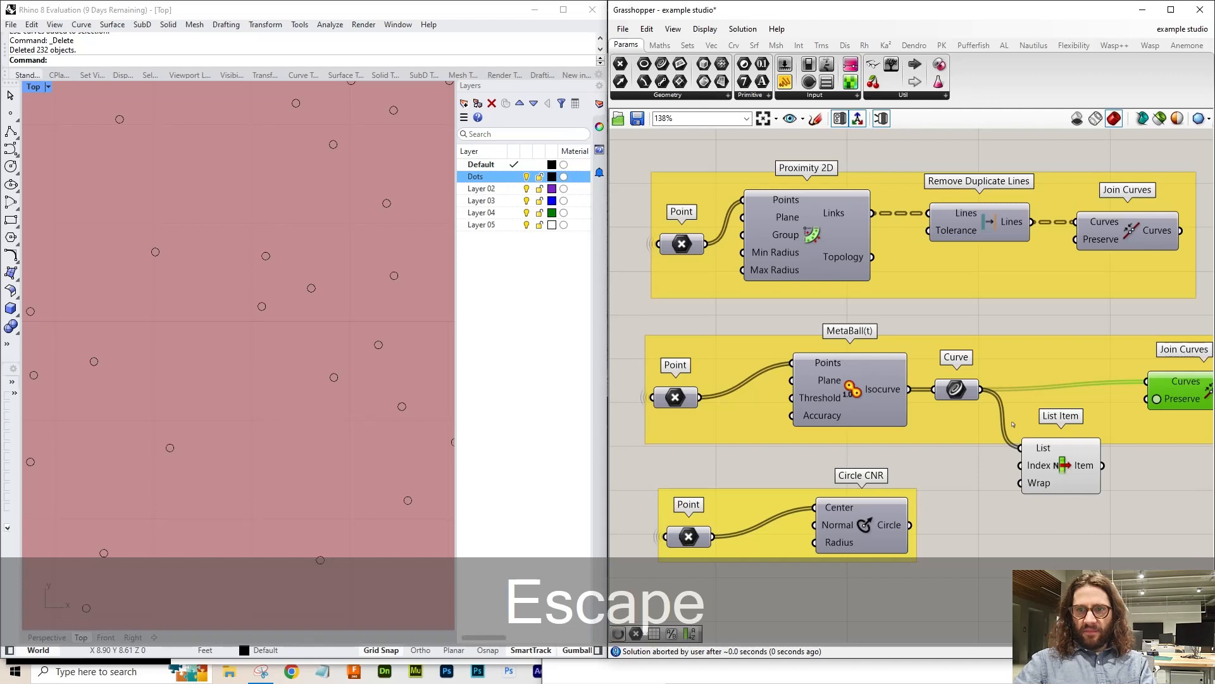
pyautogui.click(1050, 470)
pyautogui.press('Delete')
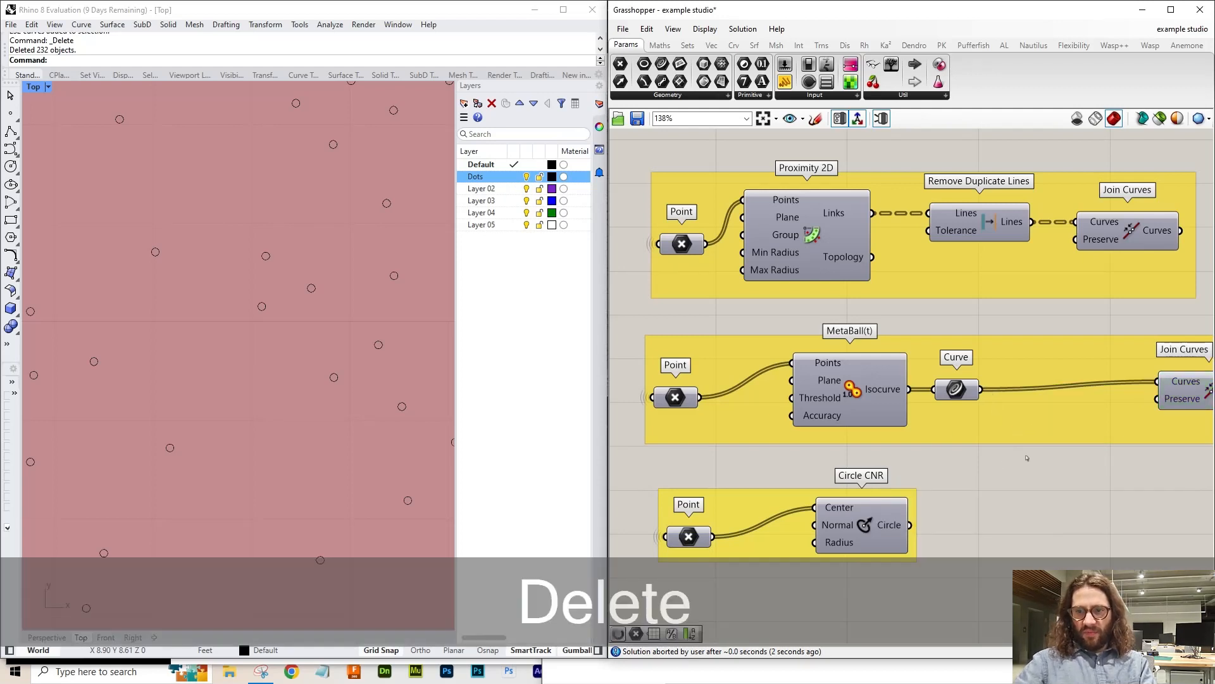
# - Shift the Curve parameter toward Join Curves and turn on the MetaBall(t) preview to inspect its curves over the whole panel
pyautogui.moveTo(956, 388); pyautogui.dragTo(1066, 385)
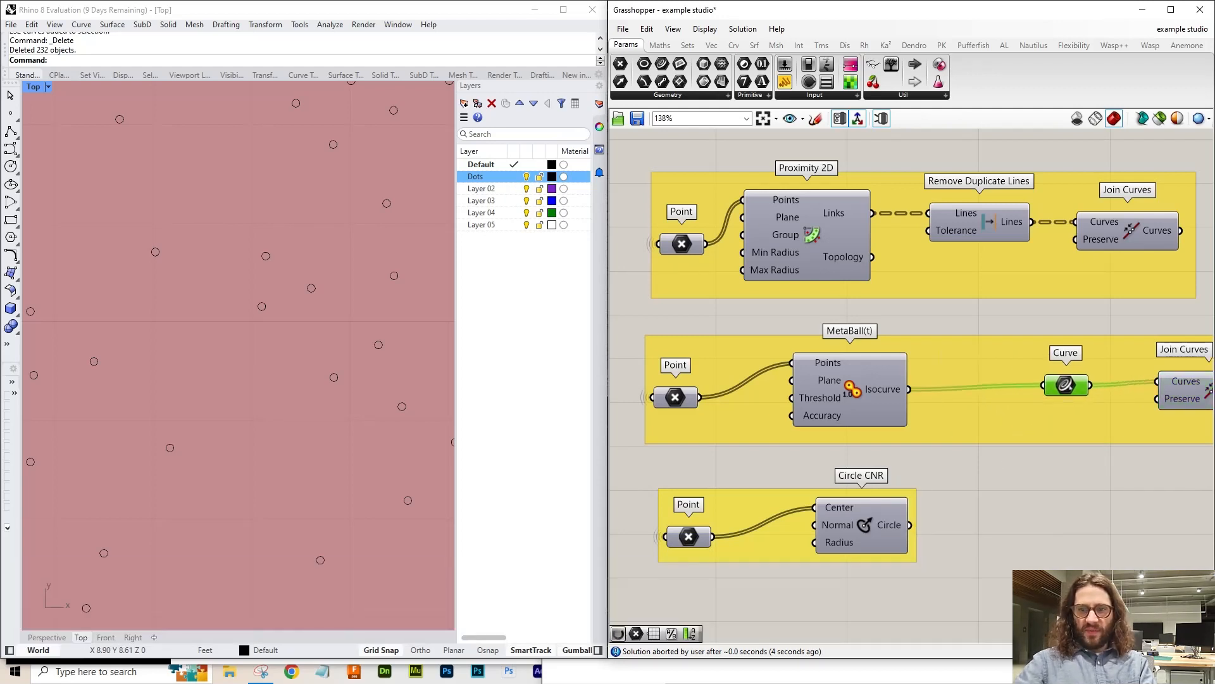
pyautogui.click(911, 393)
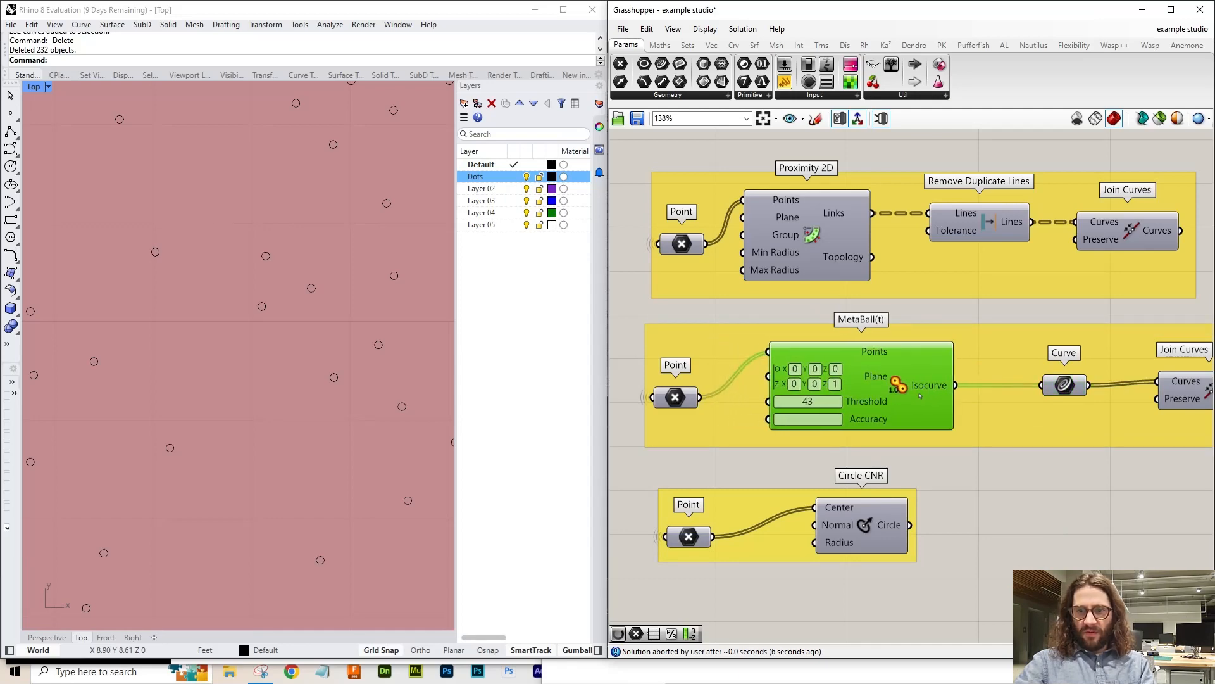
pyautogui.scroll(4, 917, 392)
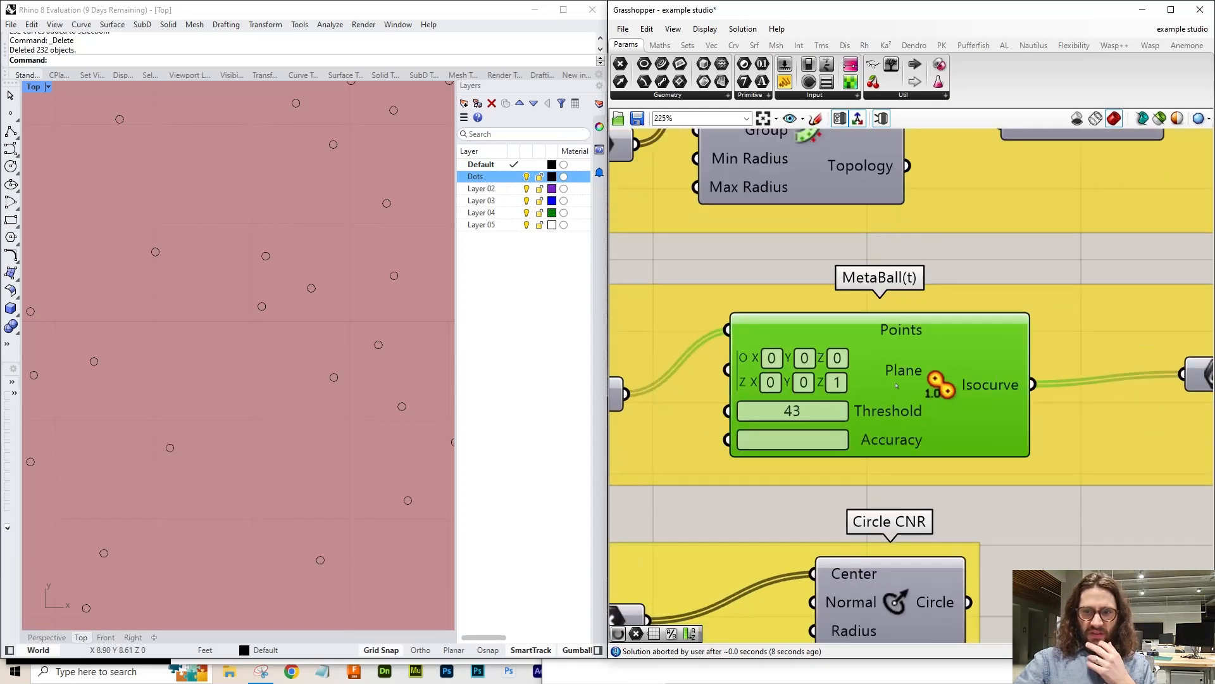
pyautogui.hotkey('ctrl', 'q')
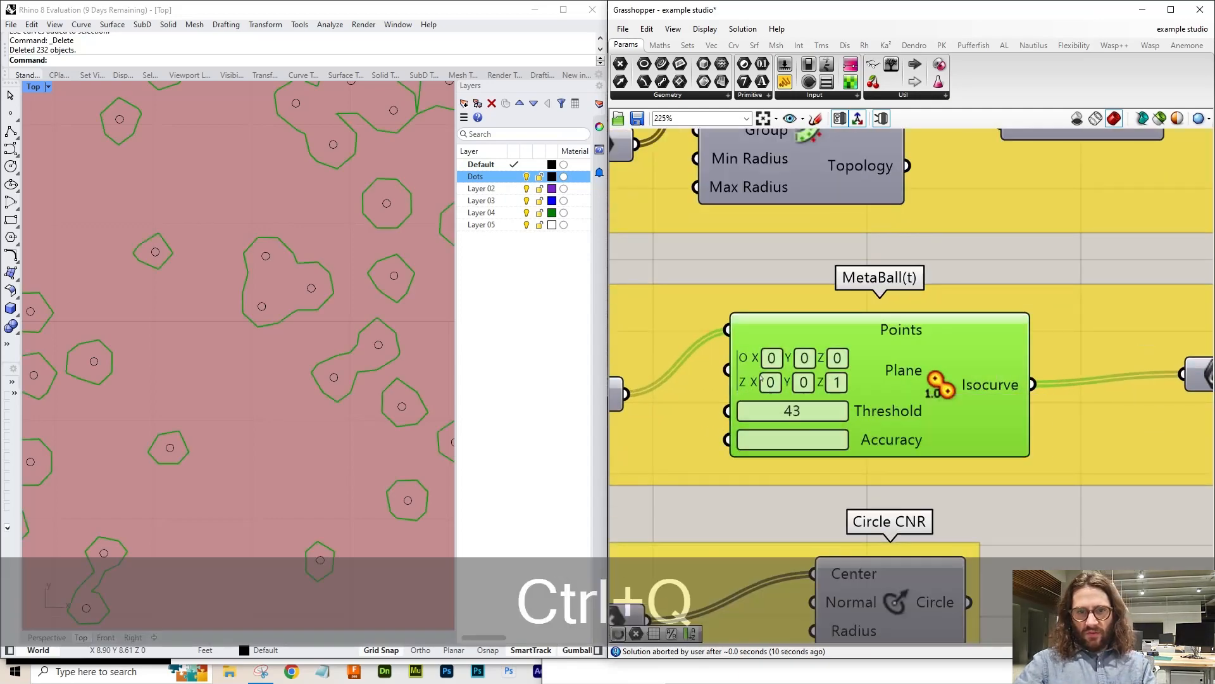
pyautogui.scroll(-5, 341, 443)
pyautogui.moveTo(310, 458); pyautogui.dragTo(290, 378, button='right')
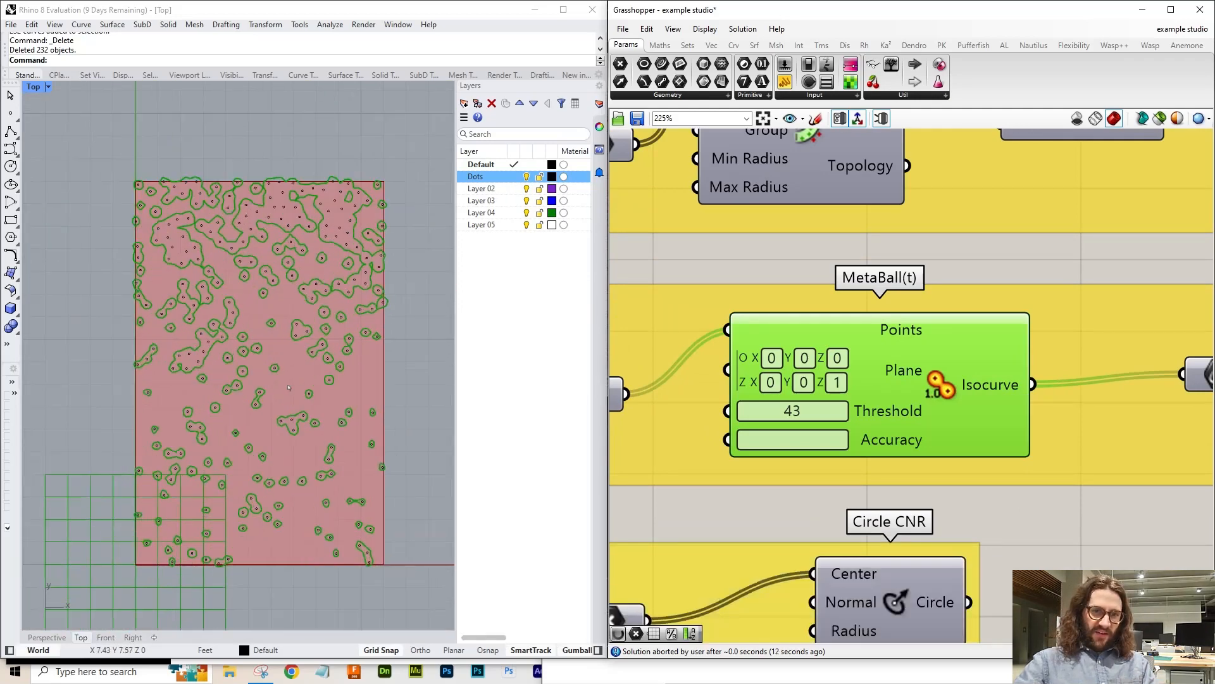
pyautogui.scroll(2, 290, 378)
pyautogui.scroll(-2, 997, 497)
# - Set the Threshold input of the MetaBall(t) component to 31.3 so more points merge into larger blobs
pyautogui.click(966, 548)
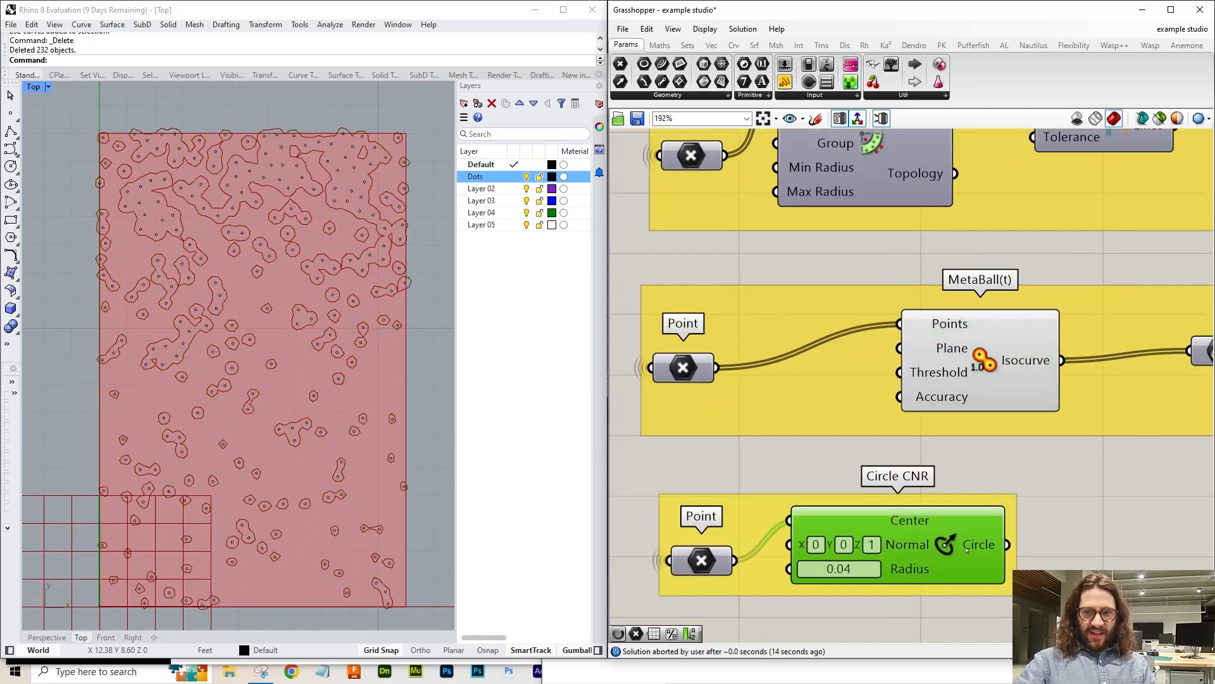
pyautogui.click(691, 370)
pyautogui.click(966, 366)
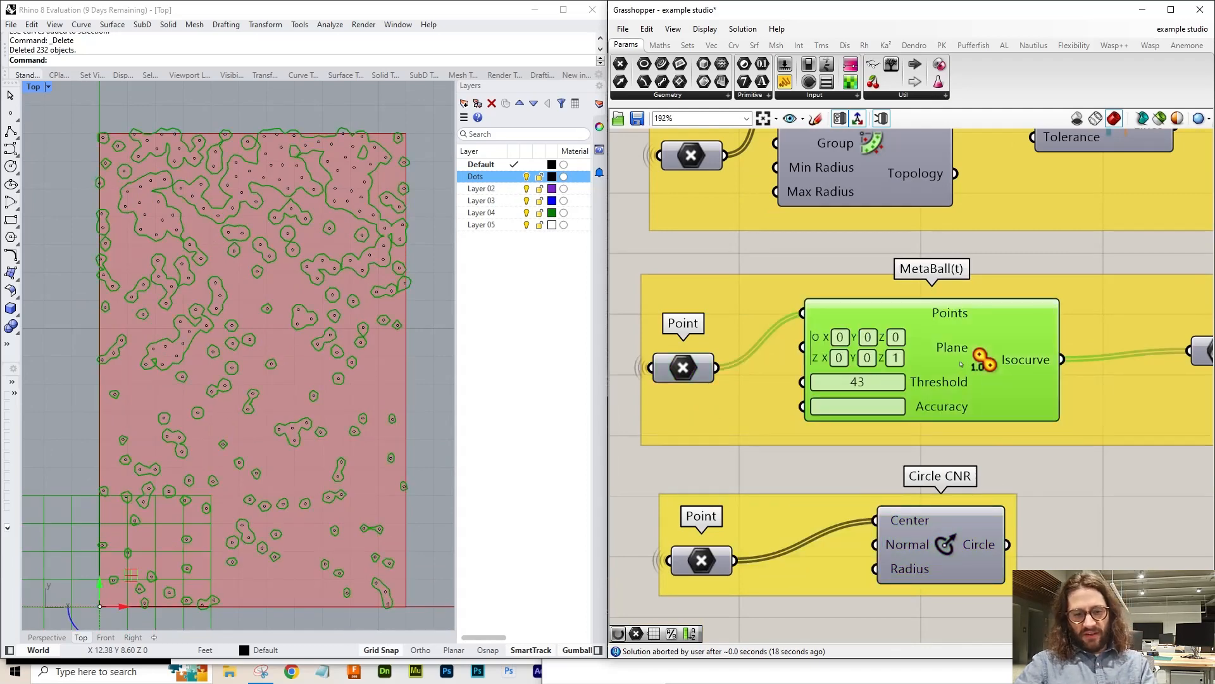
pyautogui.scroll(3, 854, 383)
pyautogui.moveTo(863, 384); pyautogui.dragTo(807, 388)
pyautogui.moveTo(787, 392); pyautogui.dragTo(824, 378)
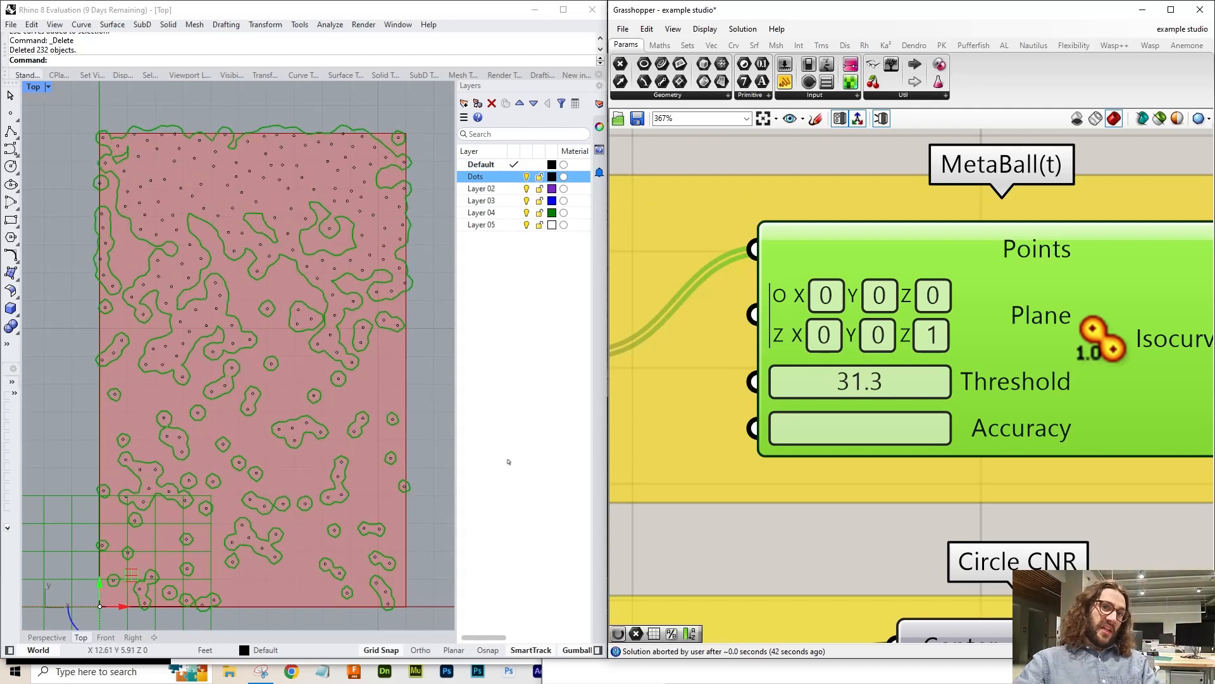
# - Reposition the Curve parameter between MetaBall(t) and Join Curves, level with the Isocurve output
pyautogui.scroll(-3, 933, 502)
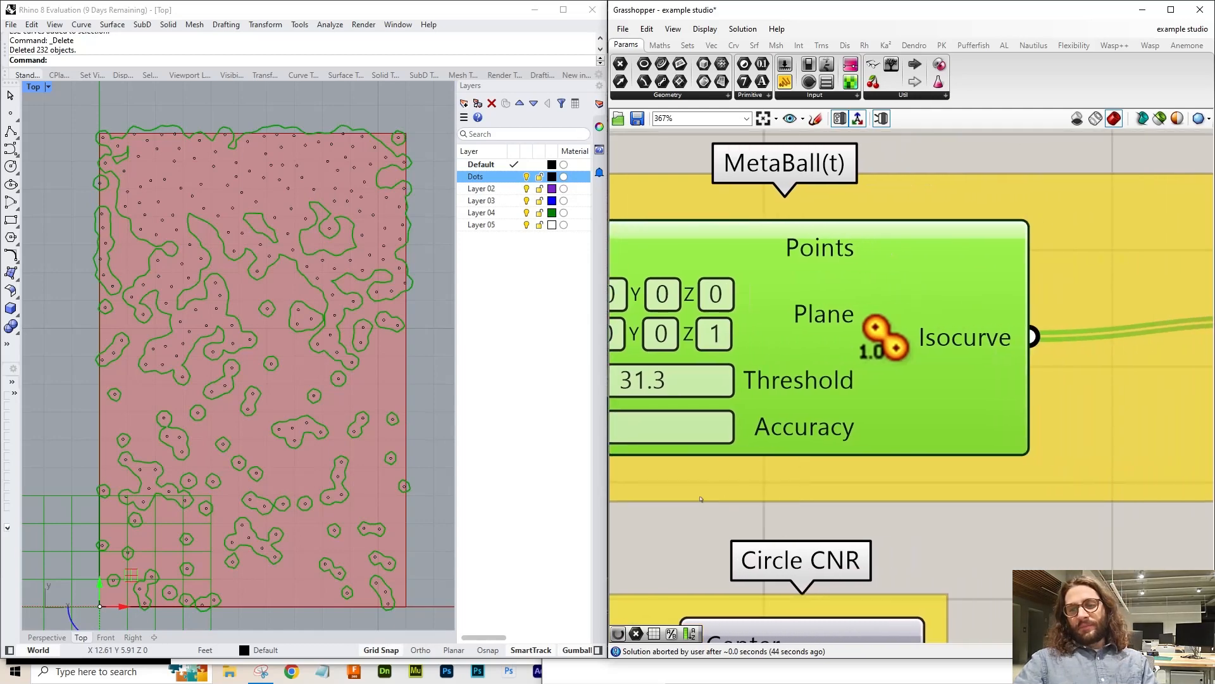
pyautogui.click(1042, 376)
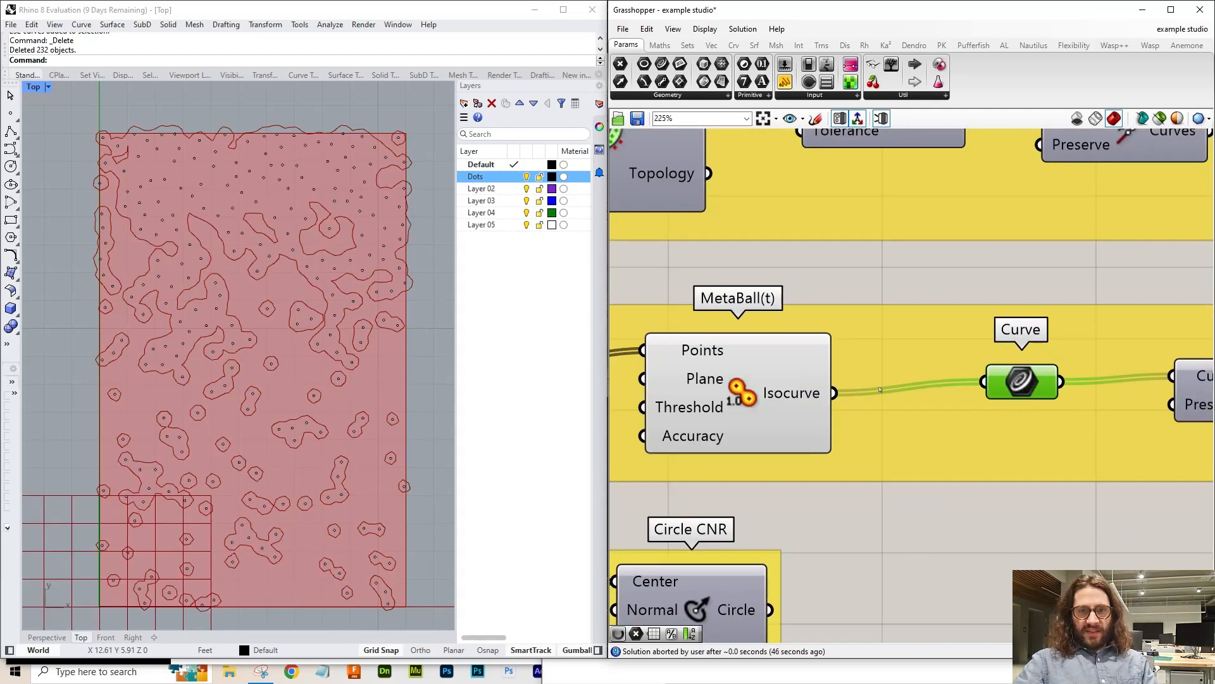
pyautogui.moveTo(1029, 410); pyautogui.dragTo(985, 405, button='right')
pyautogui.moveTo(1000, 369); pyautogui.dragTo(967, 381)
pyautogui.moveTo(1035, 363); pyautogui.dragTo(947, 347, button='right')
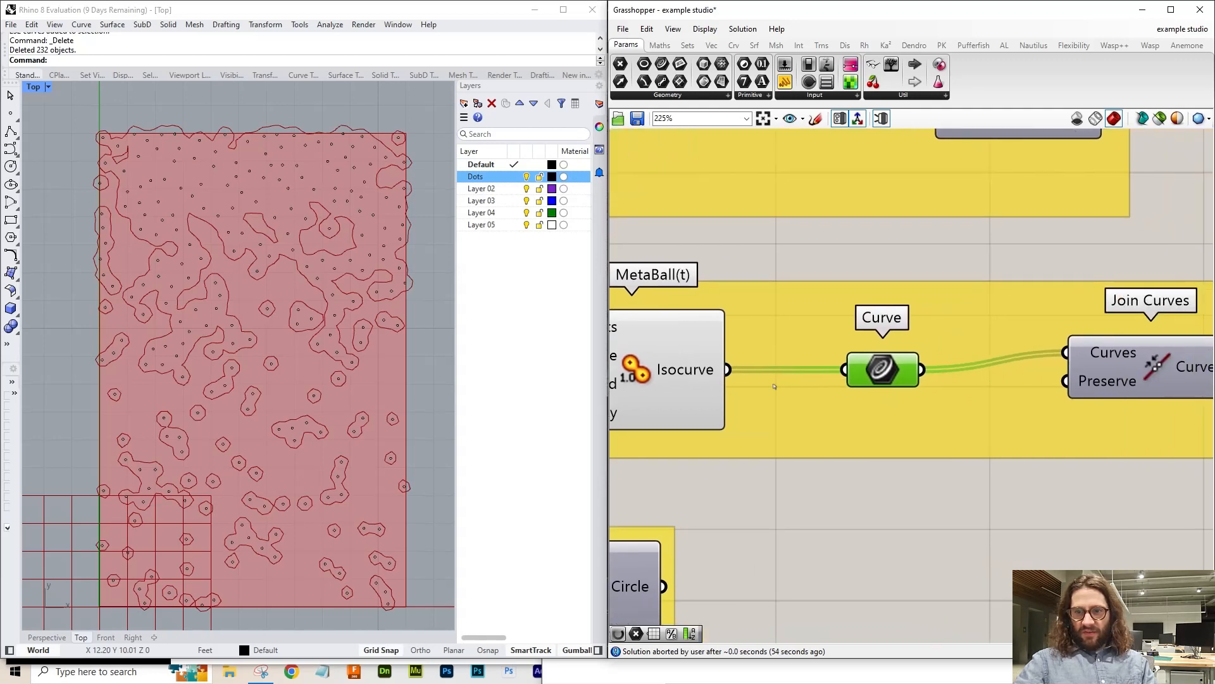
# - Wire the MetaBall(t) Isocurve output straight into the Curves input of Join Curves and delete the intermediate Curve parameter
pyautogui.keyDown('shift'); pyautogui.moveTo(728, 369); pyautogui.dragTo(1074, 355); pyautogui.keyUp('shift')
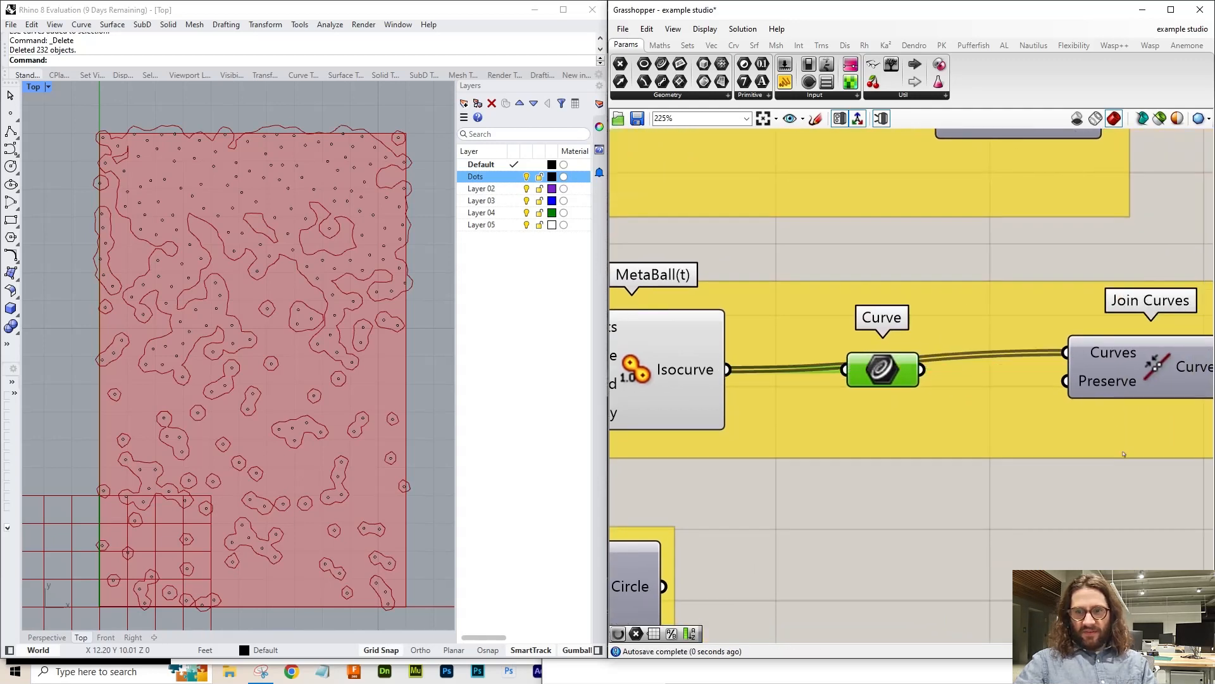
pyautogui.moveTo(882, 369); pyautogui.dragTo(938, 422)
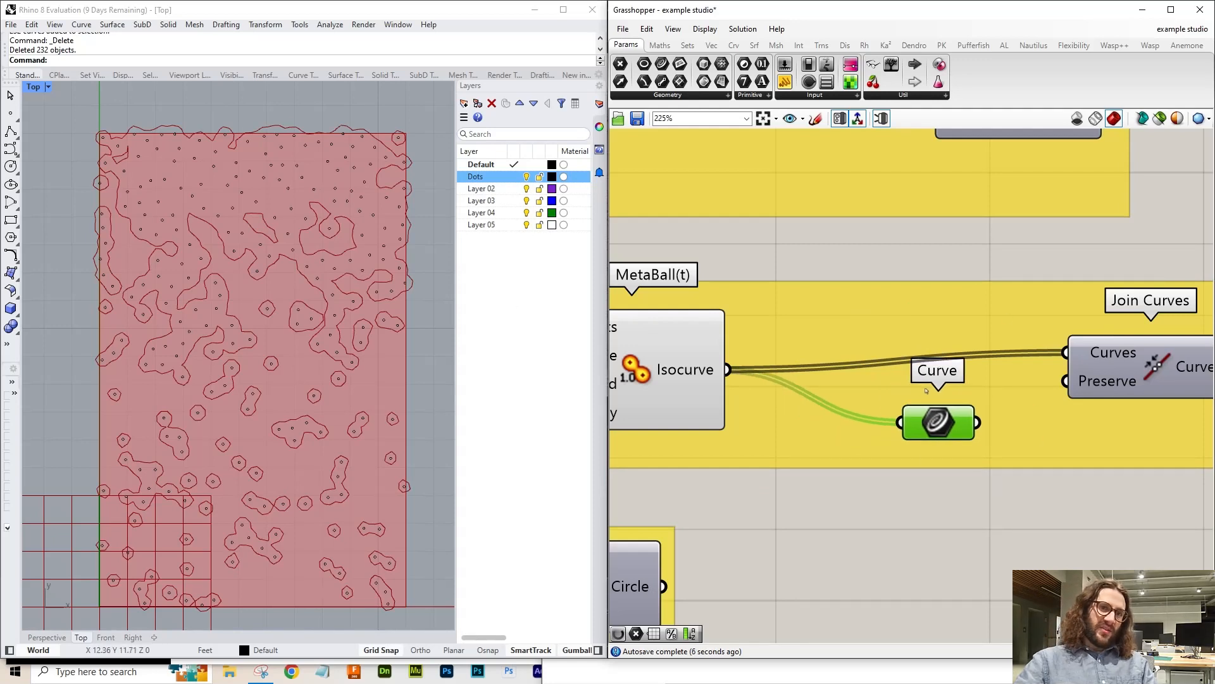
pyautogui.moveTo(928, 425); pyautogui.dragTo(901, 438)
pyautogui.press('Delete')
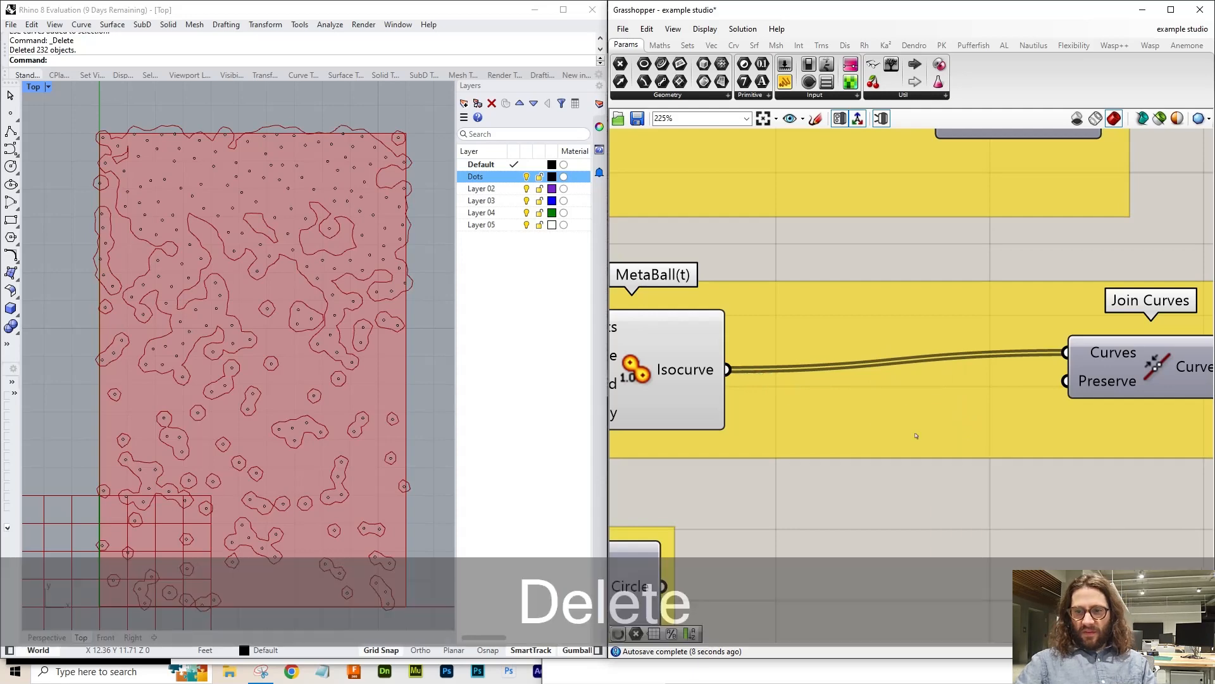
# - Bring Join Curves closer to MetaBall(t), turn off the MetaBall(t) preview and turn on the Join Curves preview
pyautogui.moveTo(1133, 380); pyautogui.dragTo(955, 386)
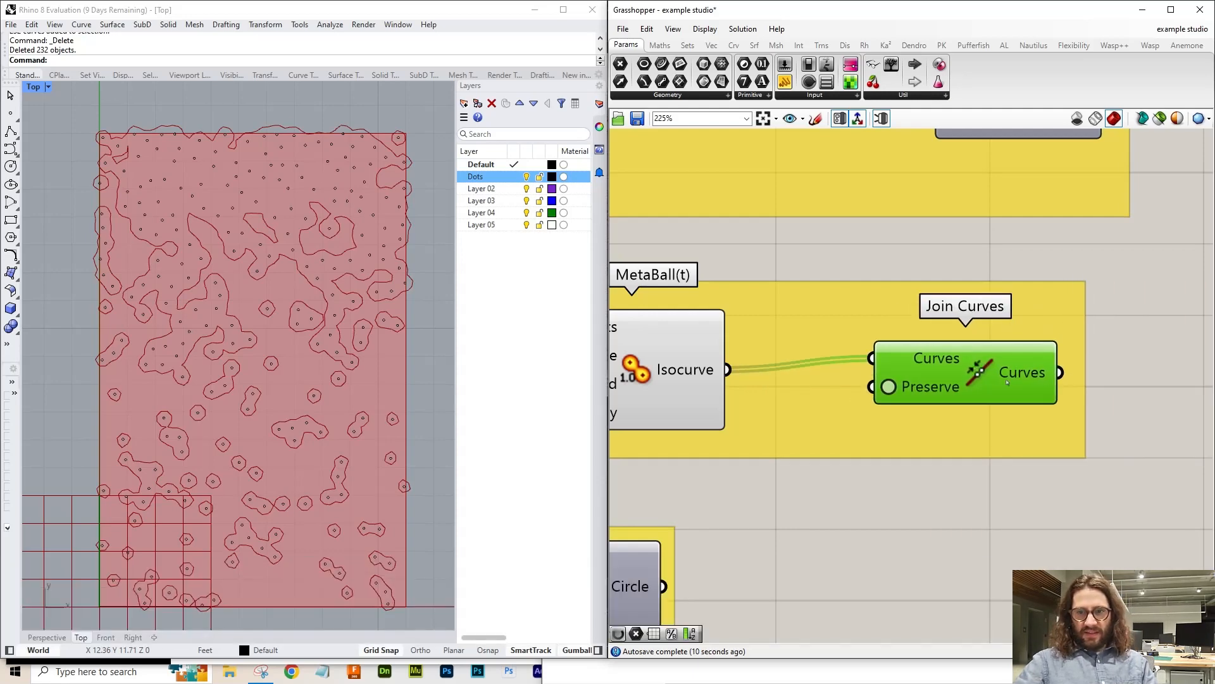
pyautogui.click(682, 367)
pyautogui.hotkey('ctrl', 'q')
pyautogui.click(1004, 383)
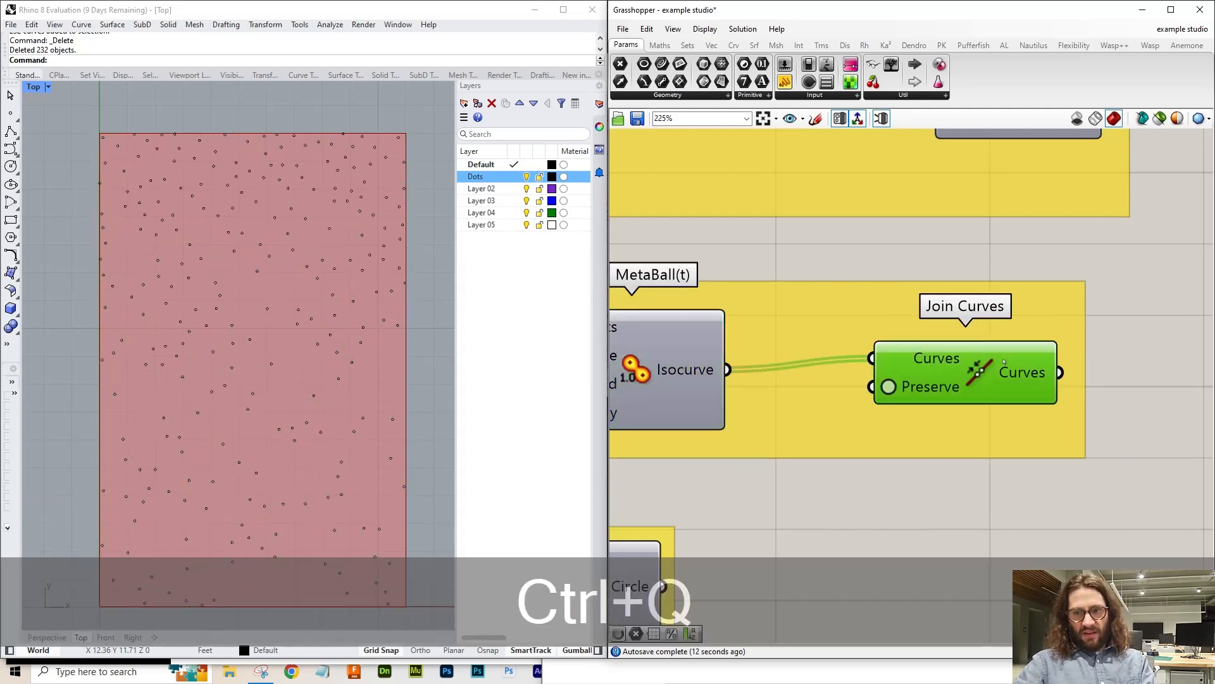
pyautogui.hotkey('ctrl', 'q')
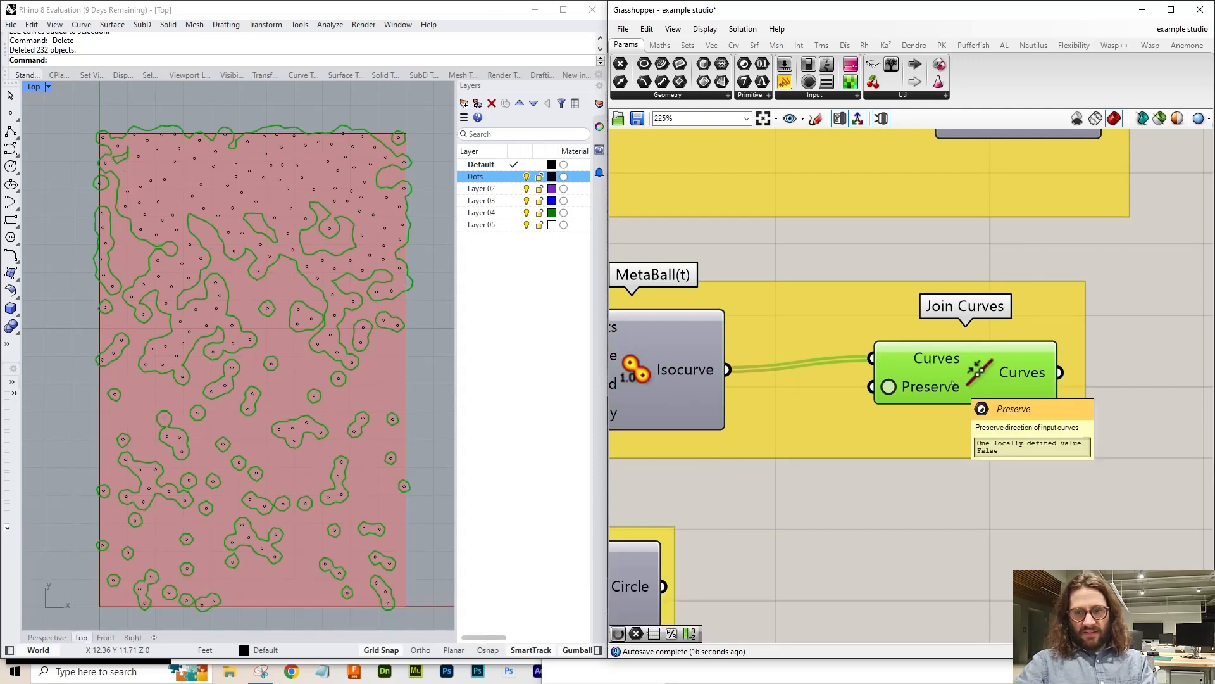
# - Bake the Join Curves result onto Layer 02
pyautogui.rightClick(985, 366)
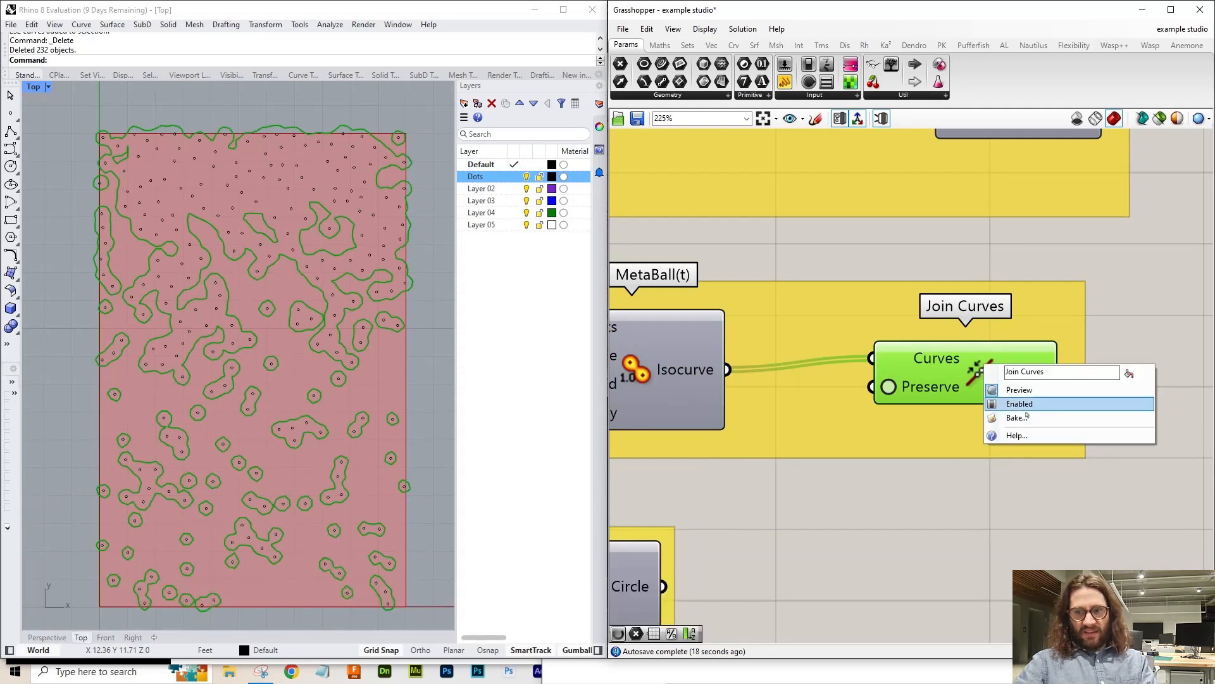
pyautogui.click(1036, 418)
pyautogui.click(1017, 323)
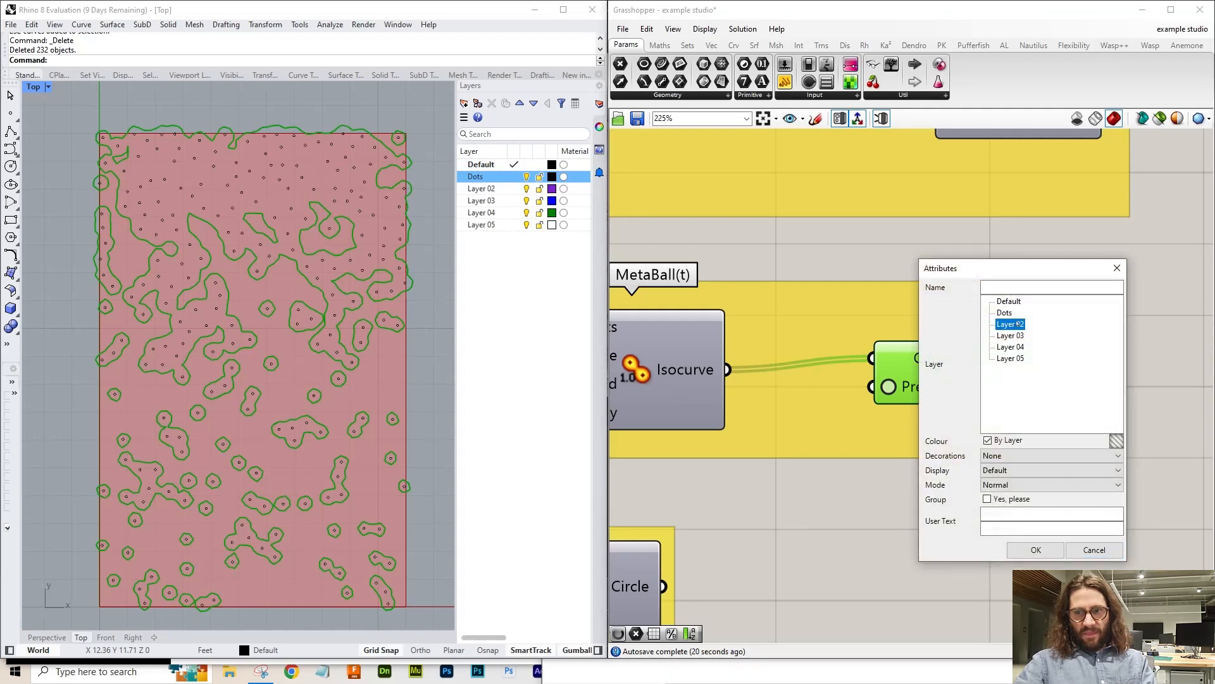
pyautogui.press('Escape')
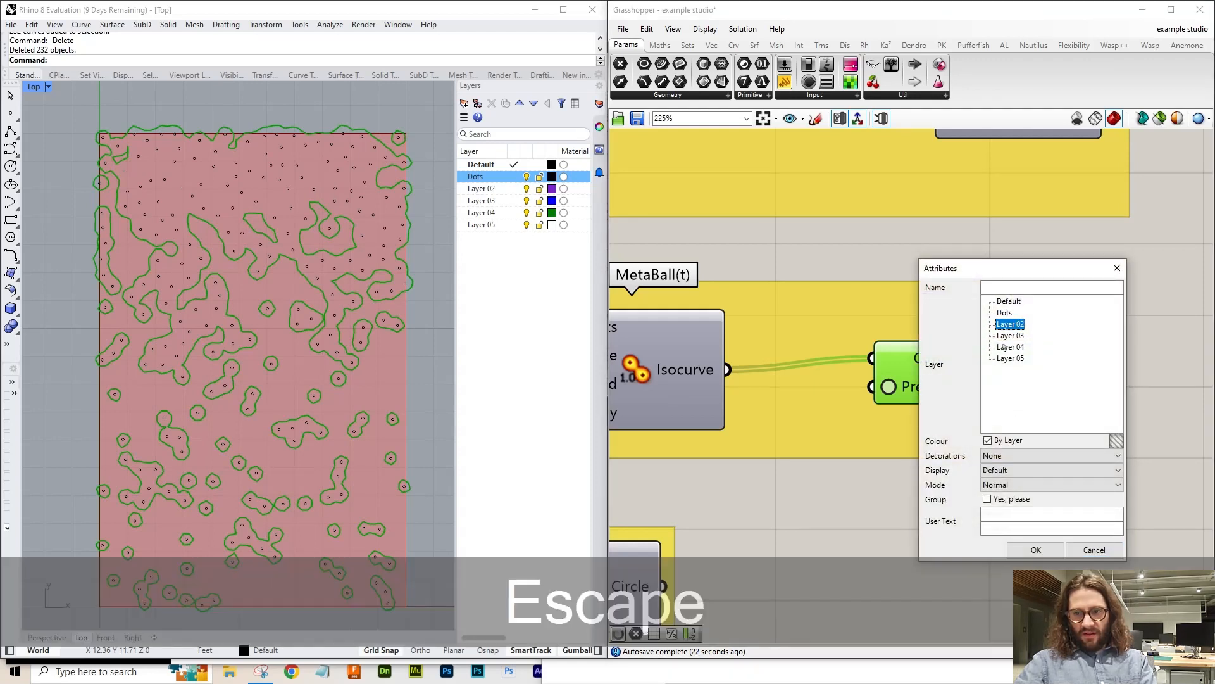
pyautogui.click(1038, 549)
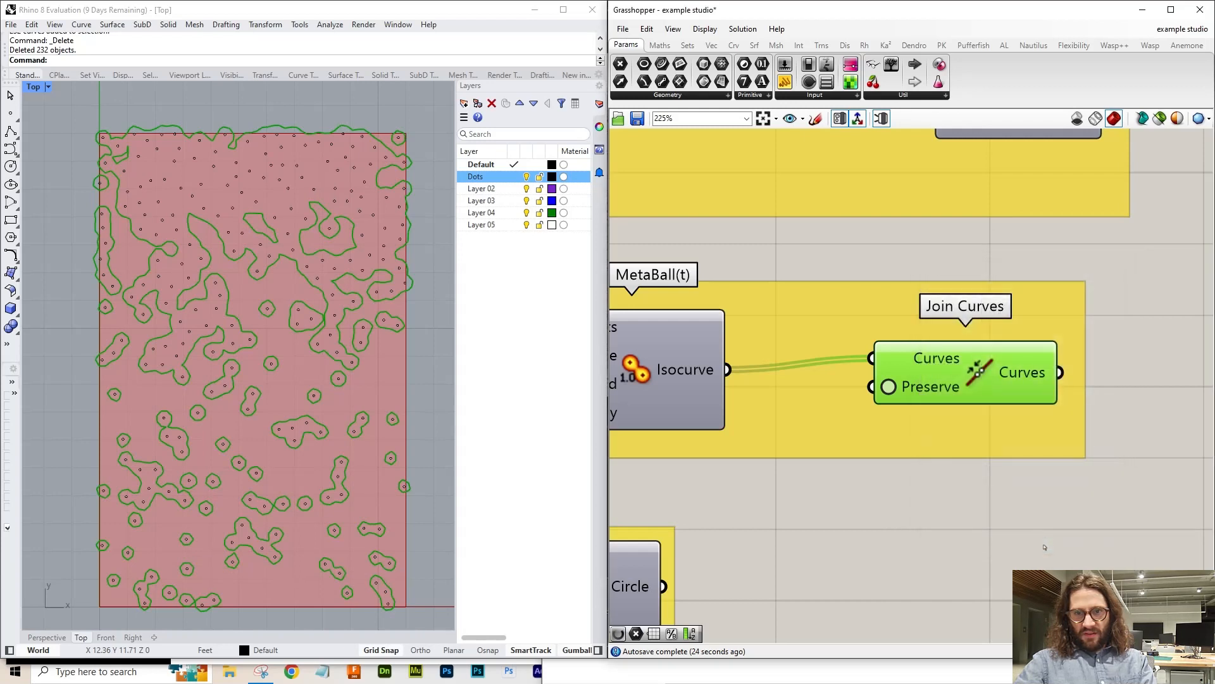
# - Rename Layer 02 as metaball
pyautogui.doubleClick(482, 188)
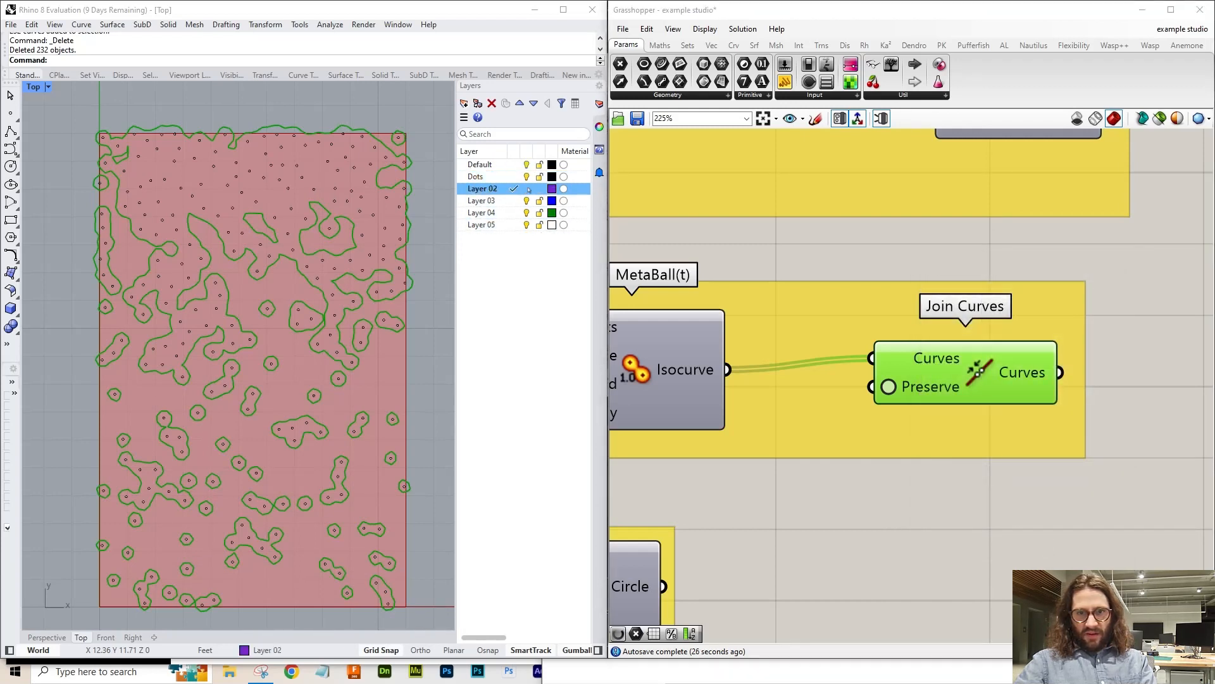
pyautogui.click(479, 190)
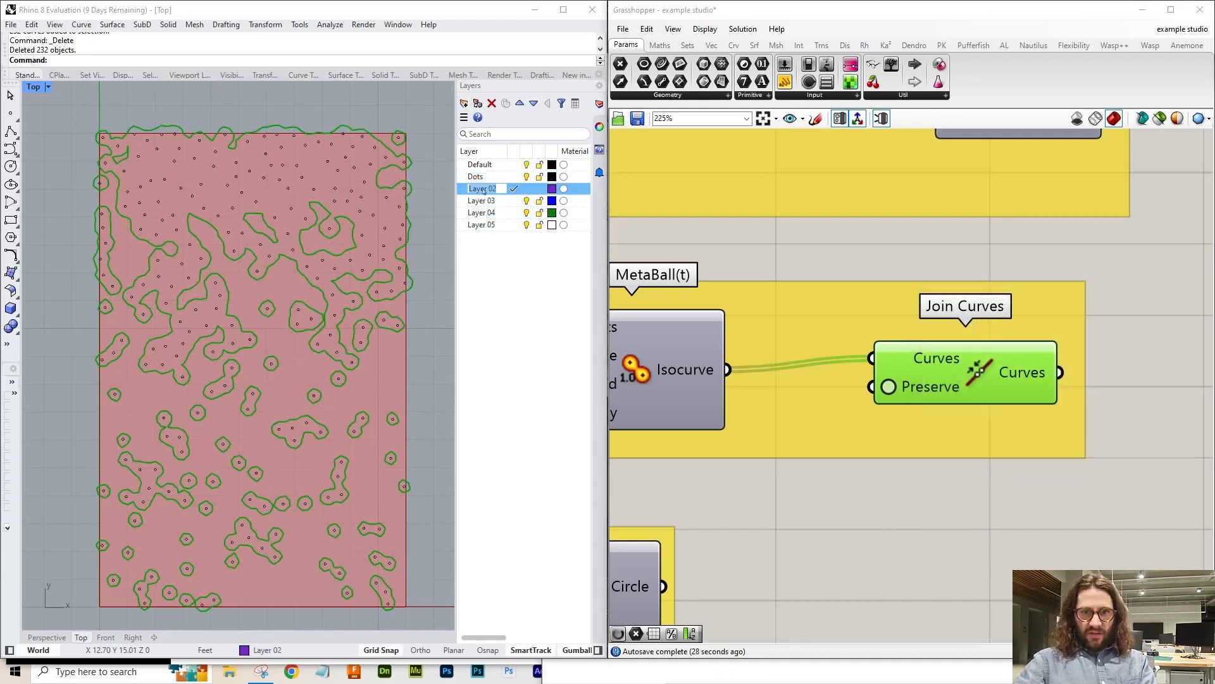
pyautogui.write('metaball')
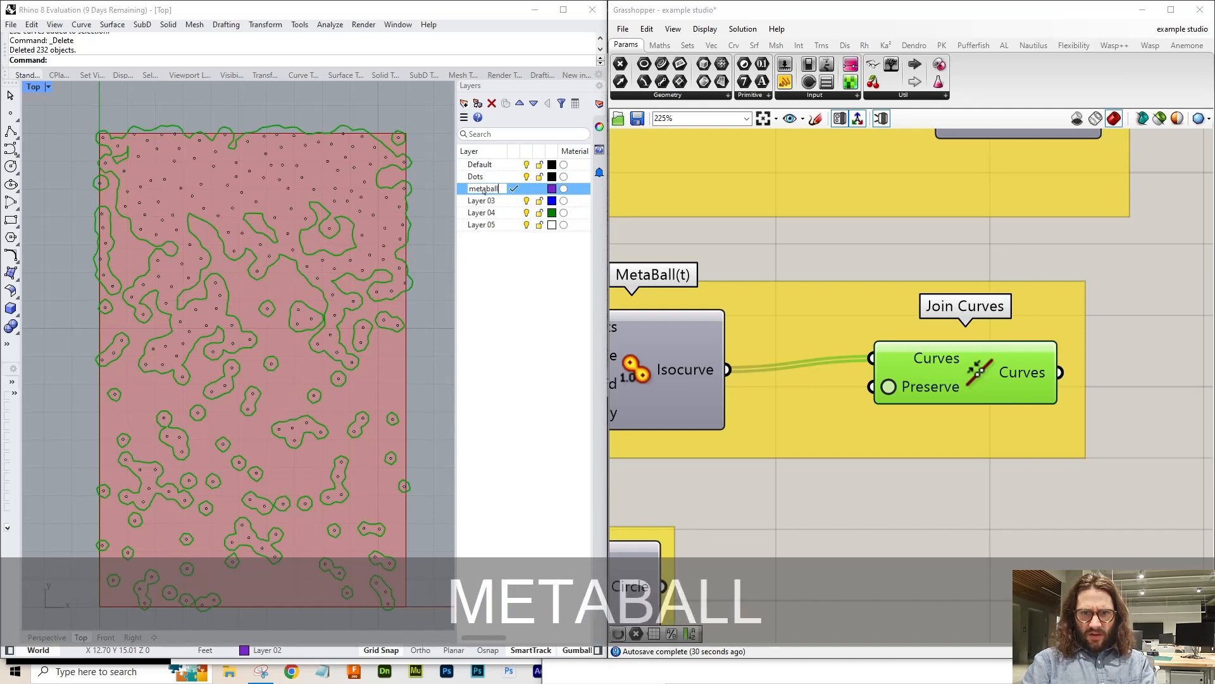
pyautogui.press('Return')
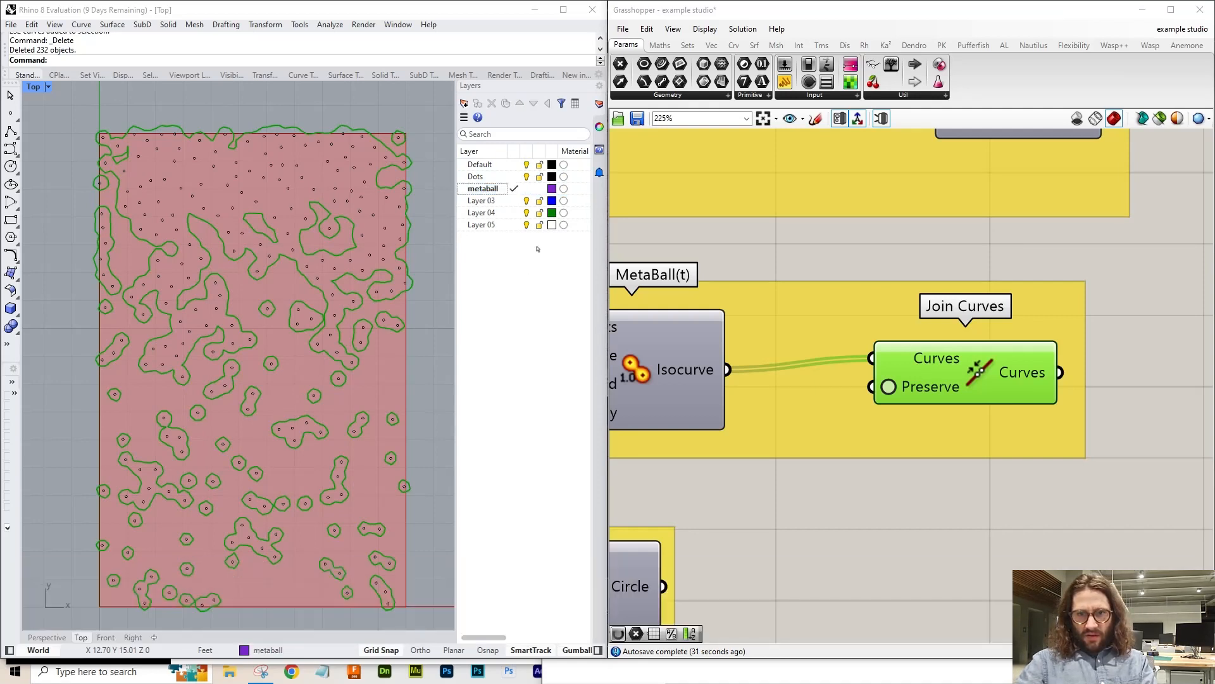
# - Make Default the current layer, turn off the Join Curves preview, and toggle the Dots and metaball layers to check the baked curves
pyautogui.click(514, 165)
pyautogui.click(526, 189)
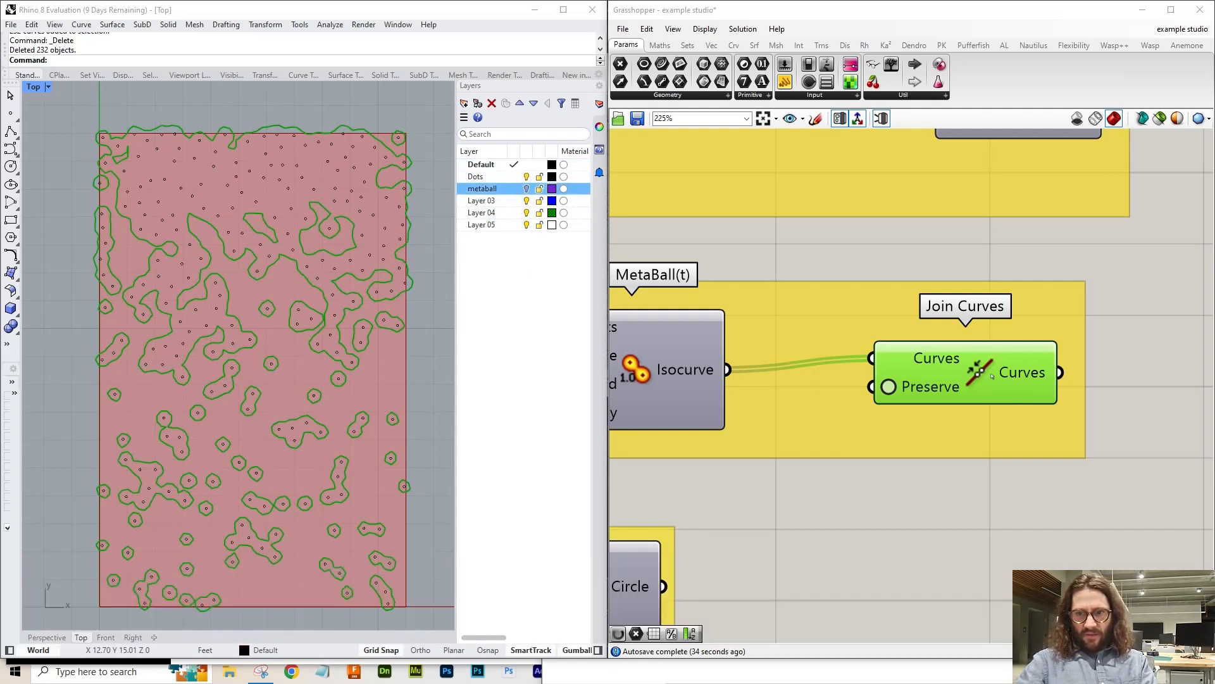
pyautogui.hotkey('ctrl', 'q')
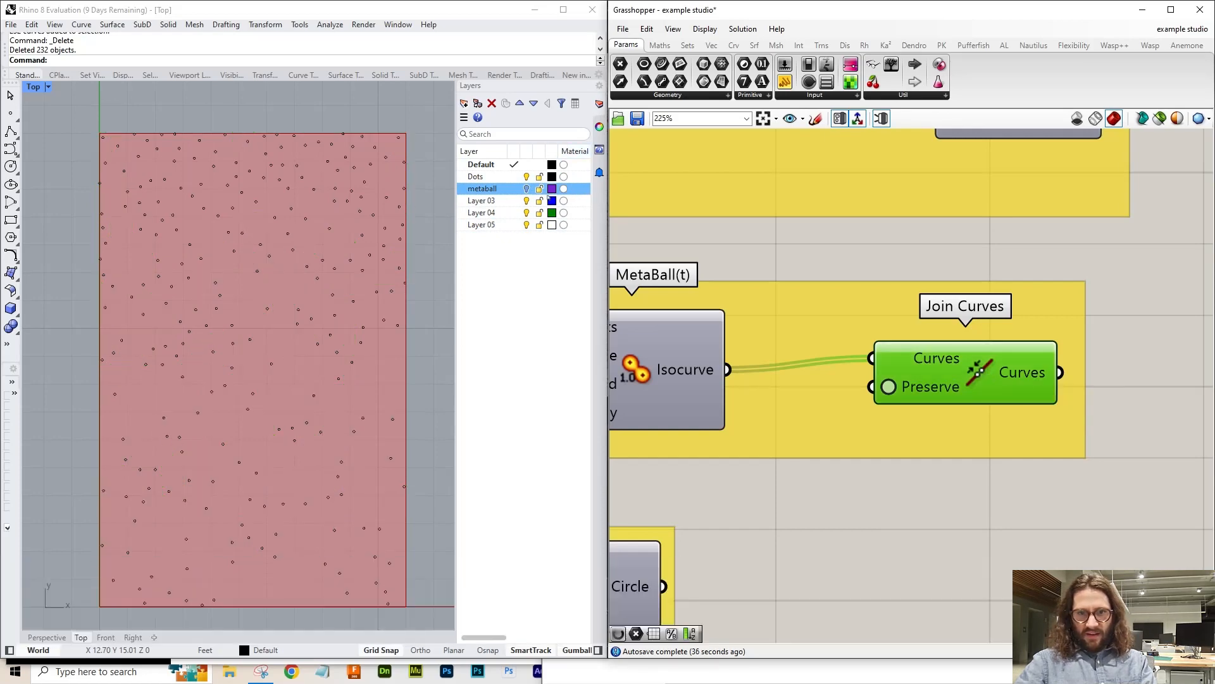
pyautogui.click(527, 176)
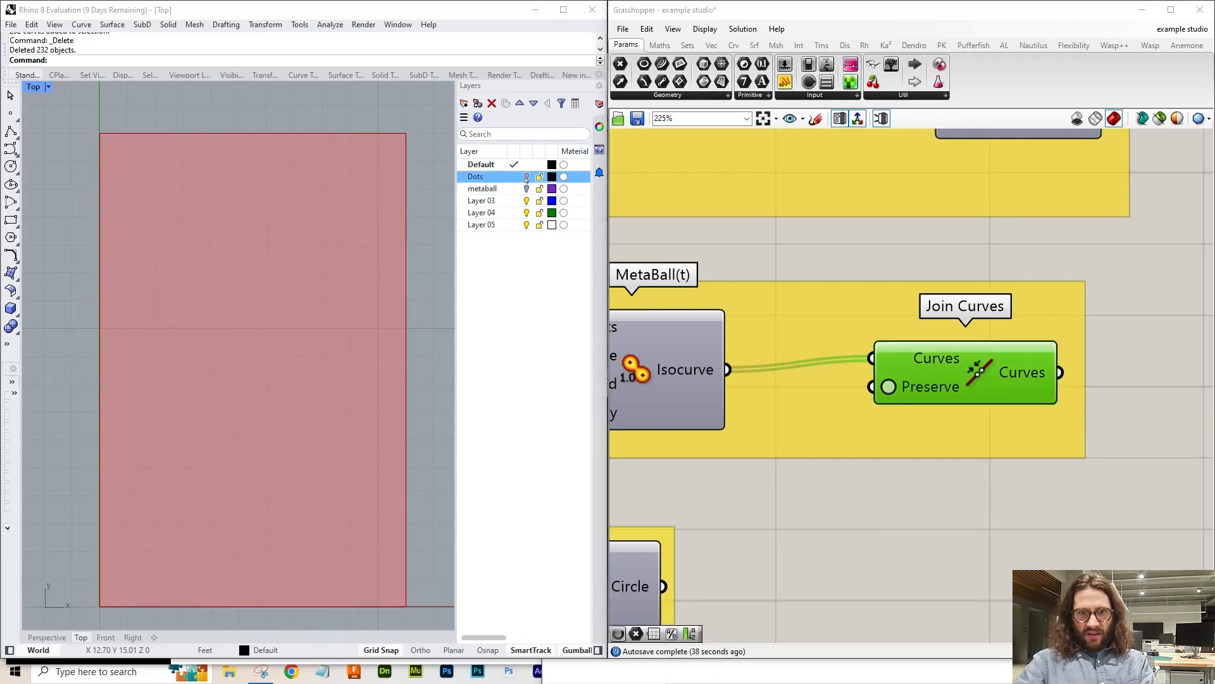
pyautogui.click(527, 176)
pyautogui.click(527, 189)
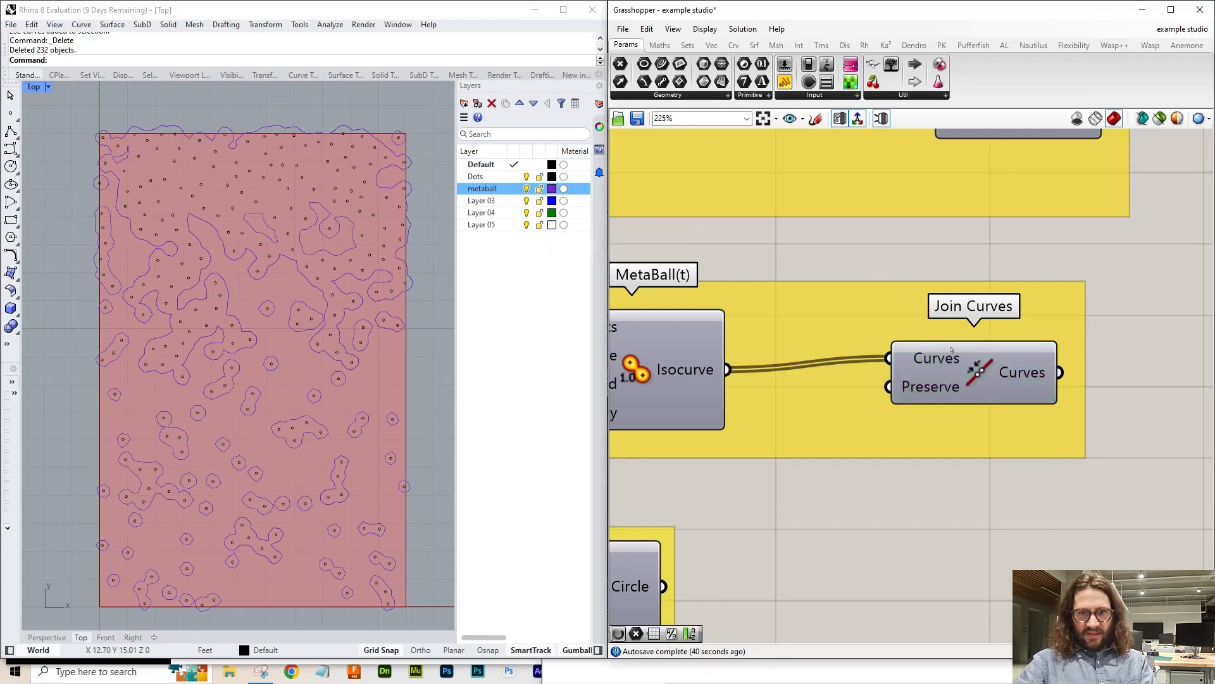
# - Turn on the preview of the Point parameter that feeds Proximity 2D
pyautogui.scroll(-4, 1054, 420)
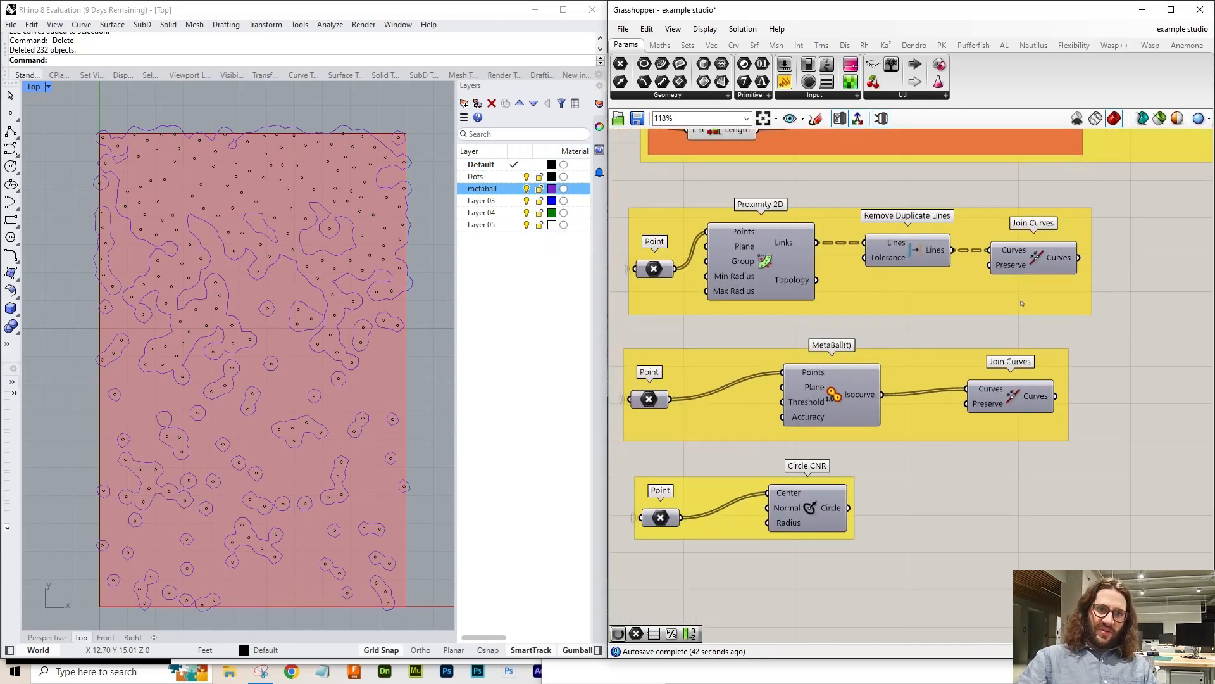
pyautogui.scroll(3, 915, 214)
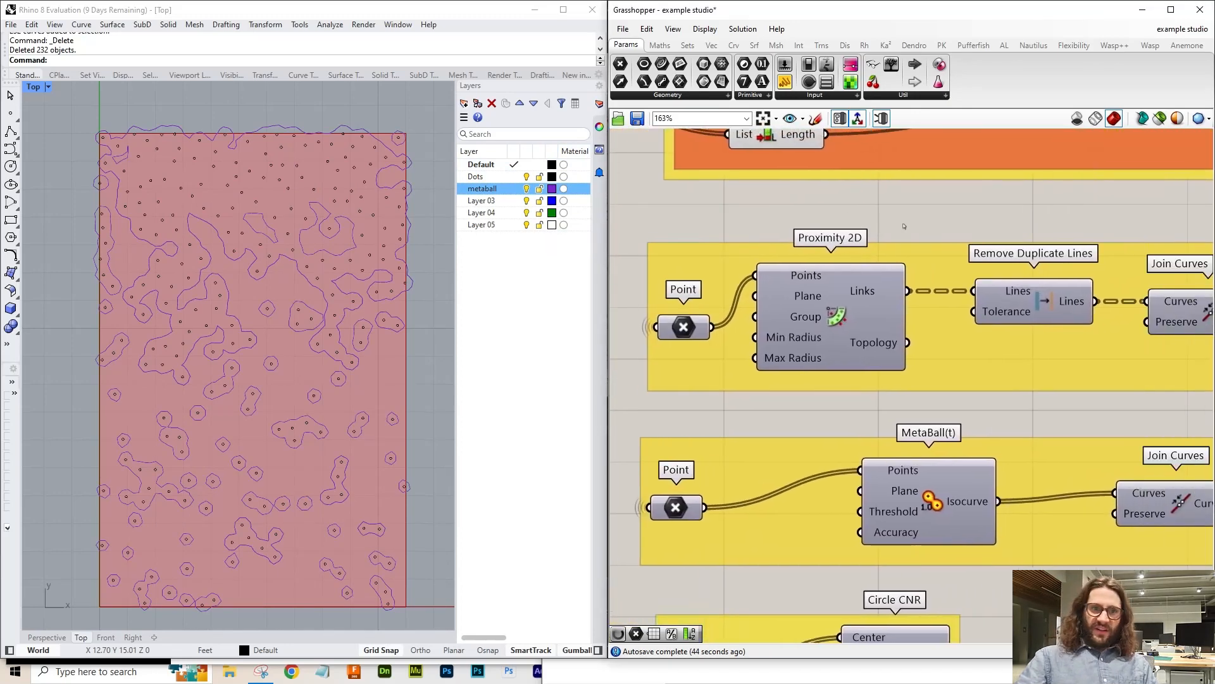
pyautogui.moveTo(866, 242); pyautogui.dragTo(913, 256, button='right')
pyautogui.scroll(3, 645, 356)
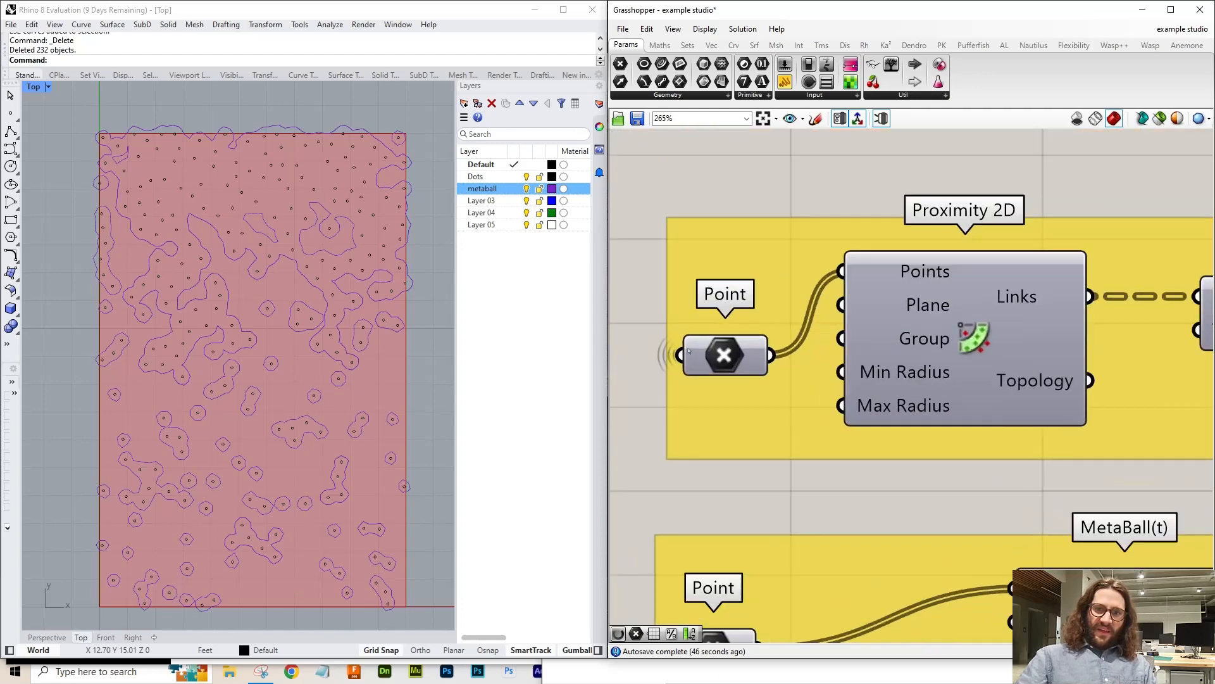
pyautogui.click(722, 356)
pyautogui.scroll(-1, 896, 427)
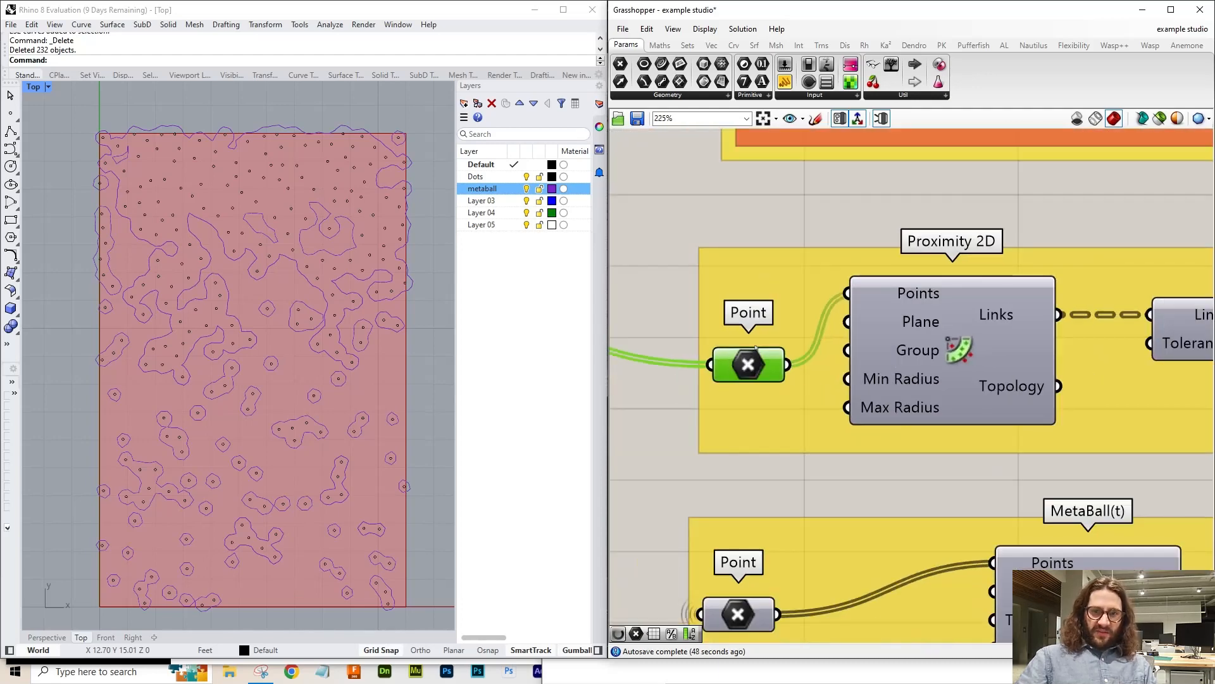
pyautogui.hotkey('ctrl', 'q')
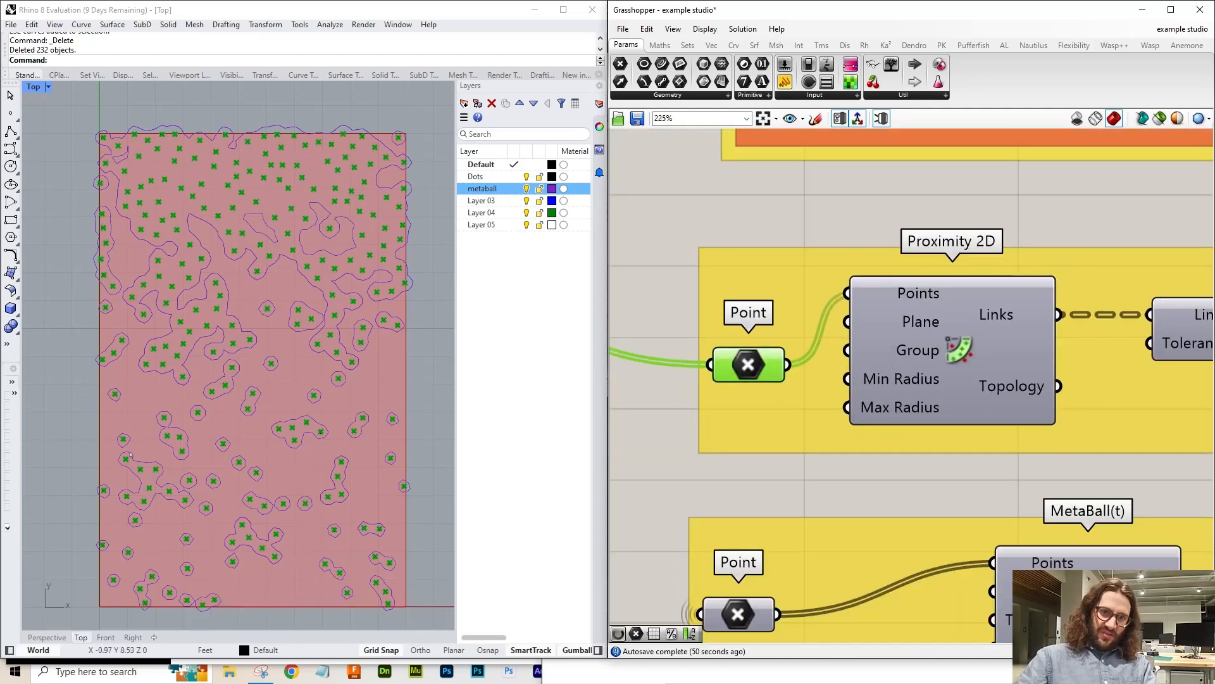
# - Turn on the Proximity 2D preview to draw its links between points, and shift the component toward Remove Duplicate Lines
pyautogui.scroll(-7, 1117, 441)
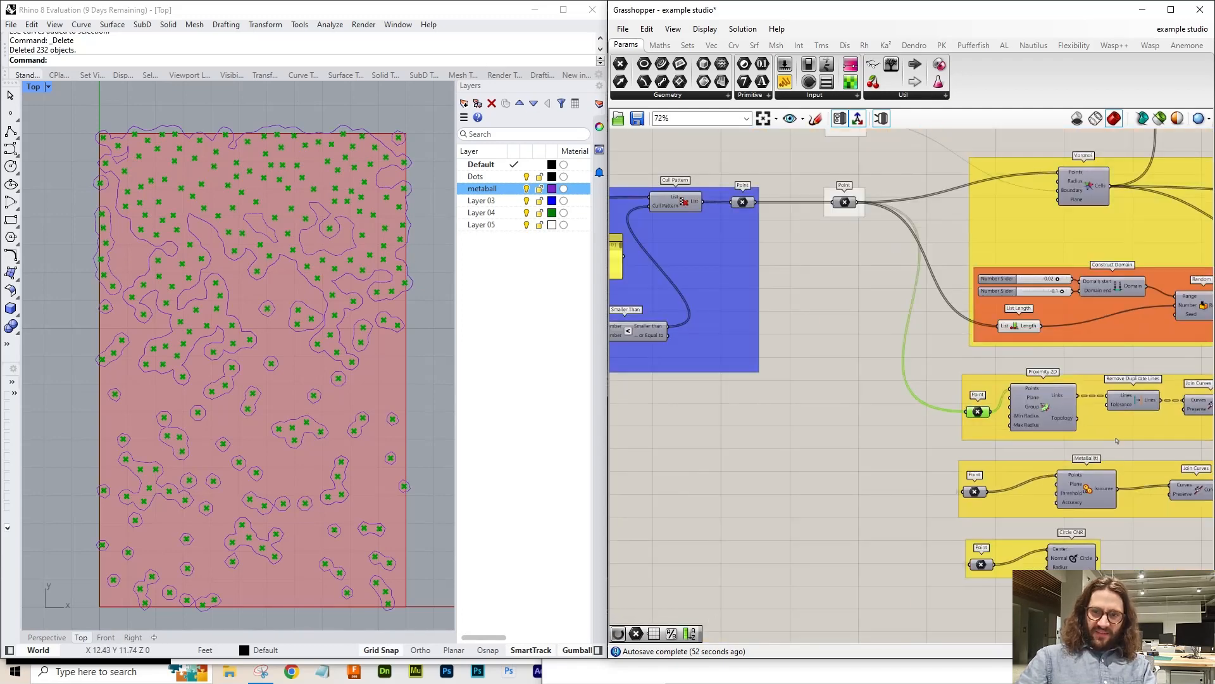
pyautogui.scroll(7, 1117, 441)
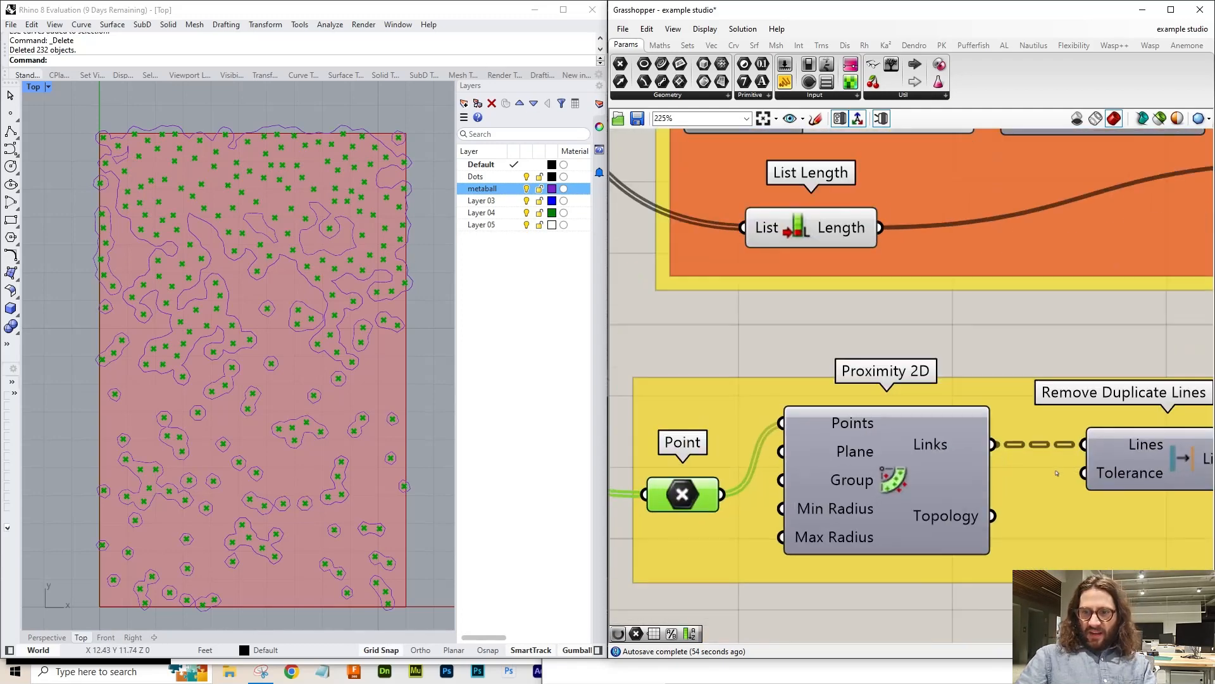
pyautogui.scroll(2, 1056, 473)
pyautogui.click(979, 481)
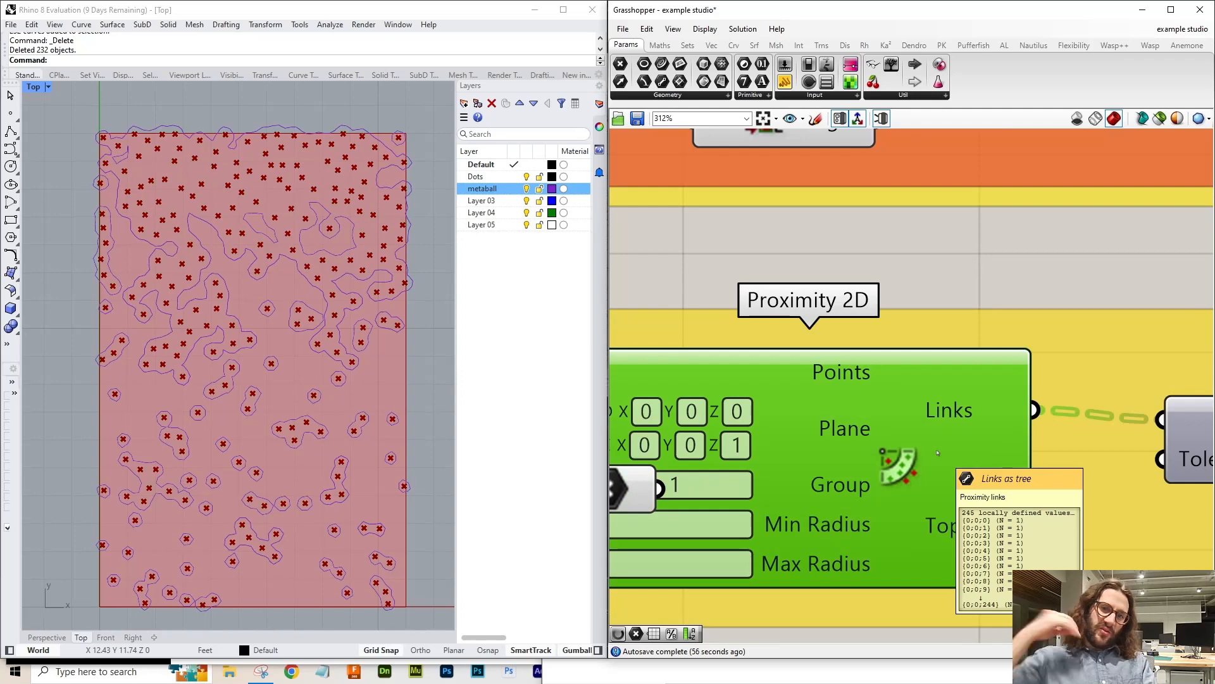
pyautogui.scroll(5, 253, 182)
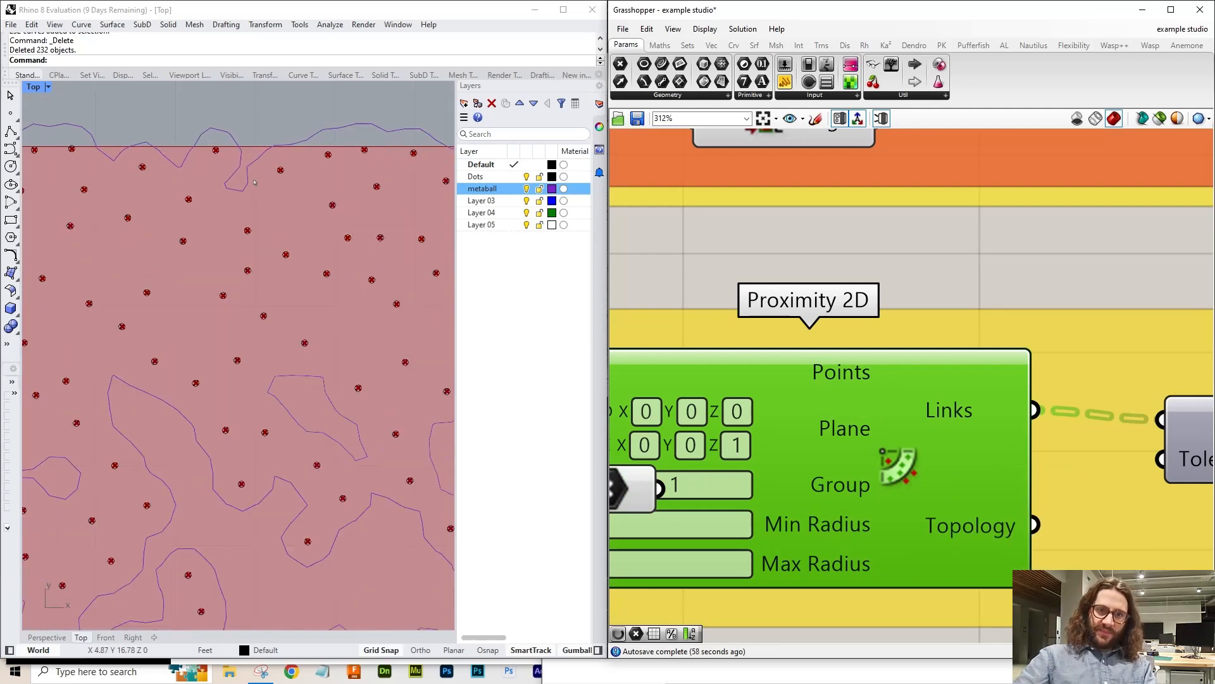
pyautogui.hotkey('ctrl', 'q')
pyautogui.moveTo(877, 445); pyautogui.dragTo(962, 445)
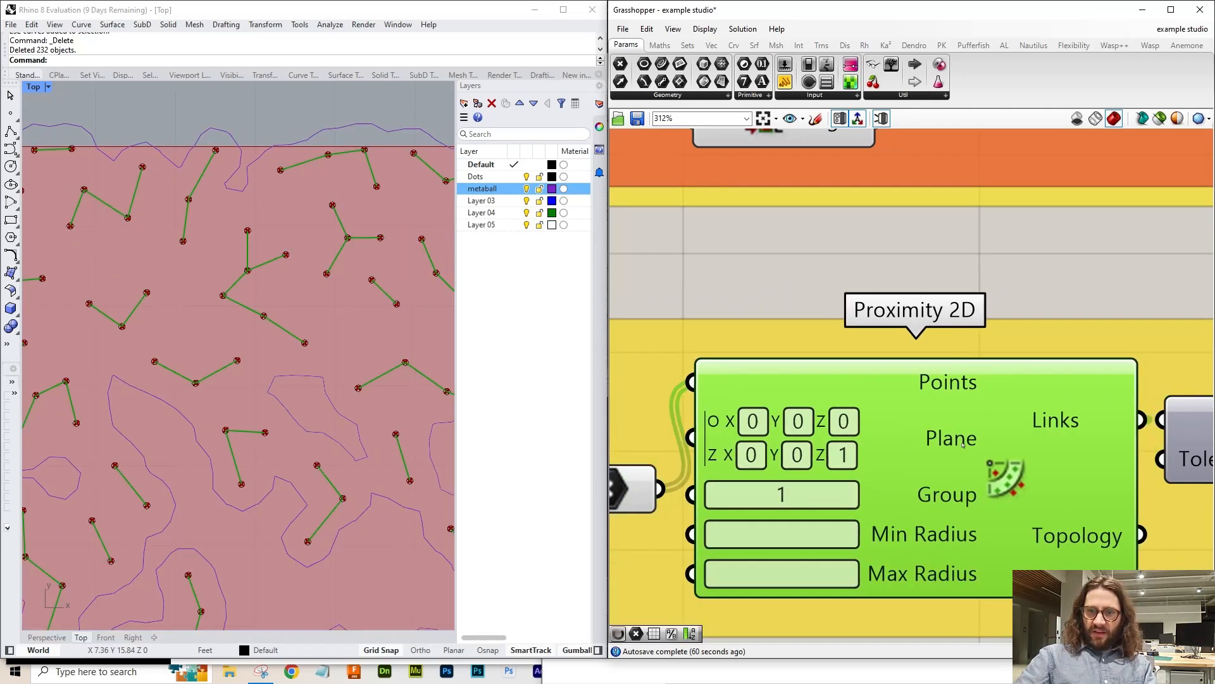
# - Check the Group input of Proximity 2D and hide the metaball layer
pyautogui.scroll(-1, 900, 407)
pyautogui.scroll(3, 777, 493)
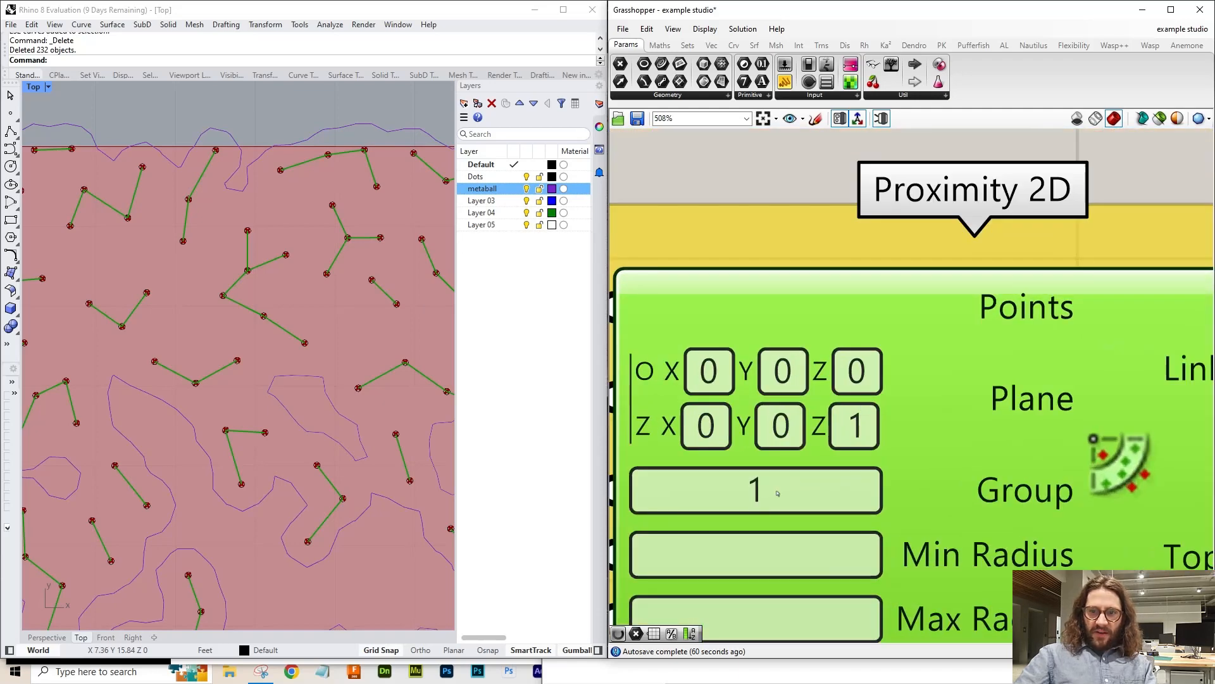
pyautogui.scroll(-5, 253, 254)
pyautogui.scroll(-6, 780, 272)
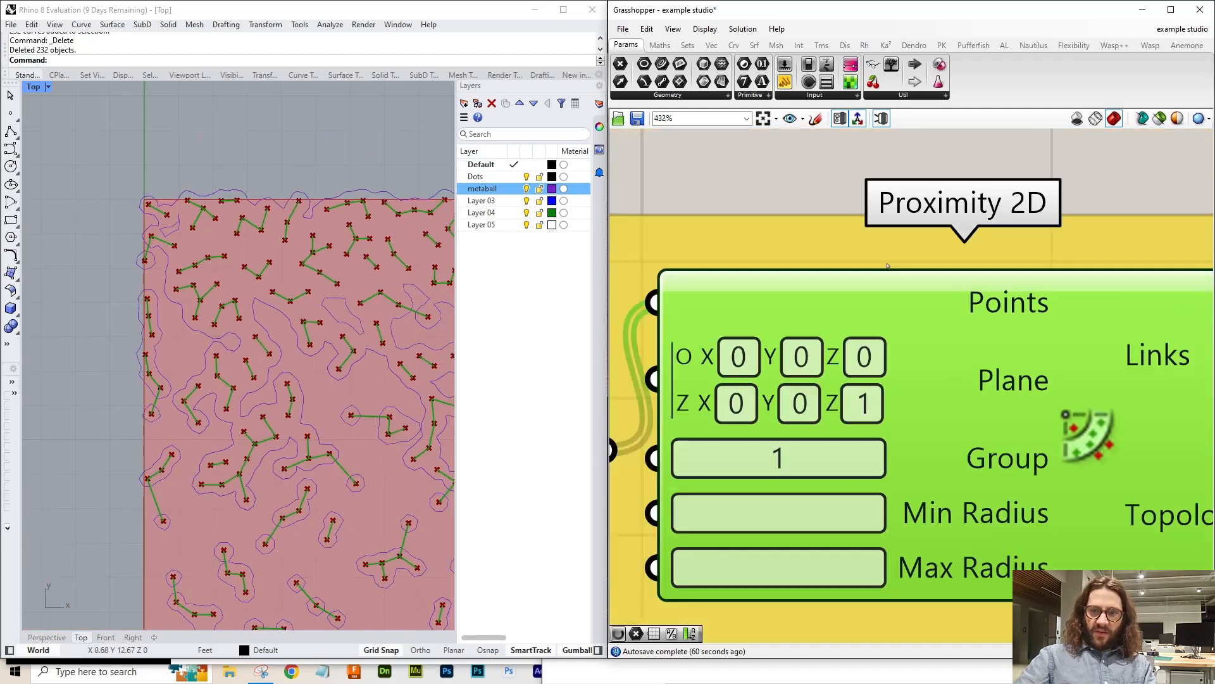
pyautogui.click(526, 188)
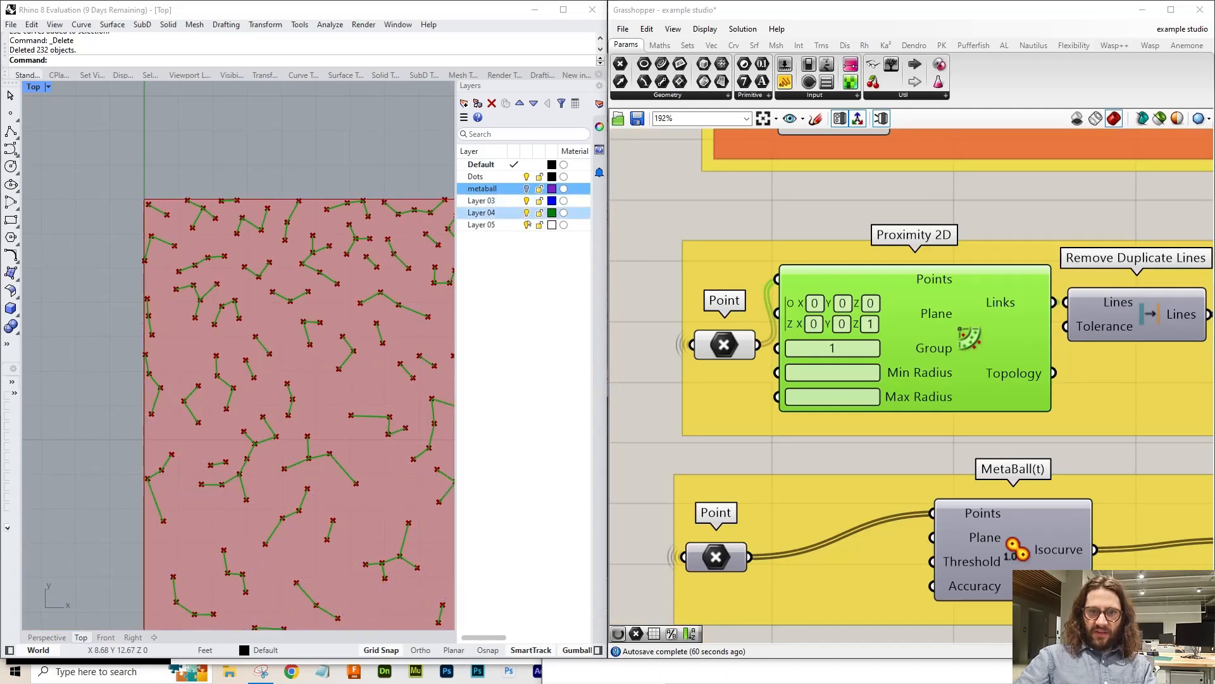
# - Examine how the Proximity 2D links connect neighbouring points across the panel
pyautogui.scroll(5, 366, 376)
pyautogui.scroll(-7, 95, 272)
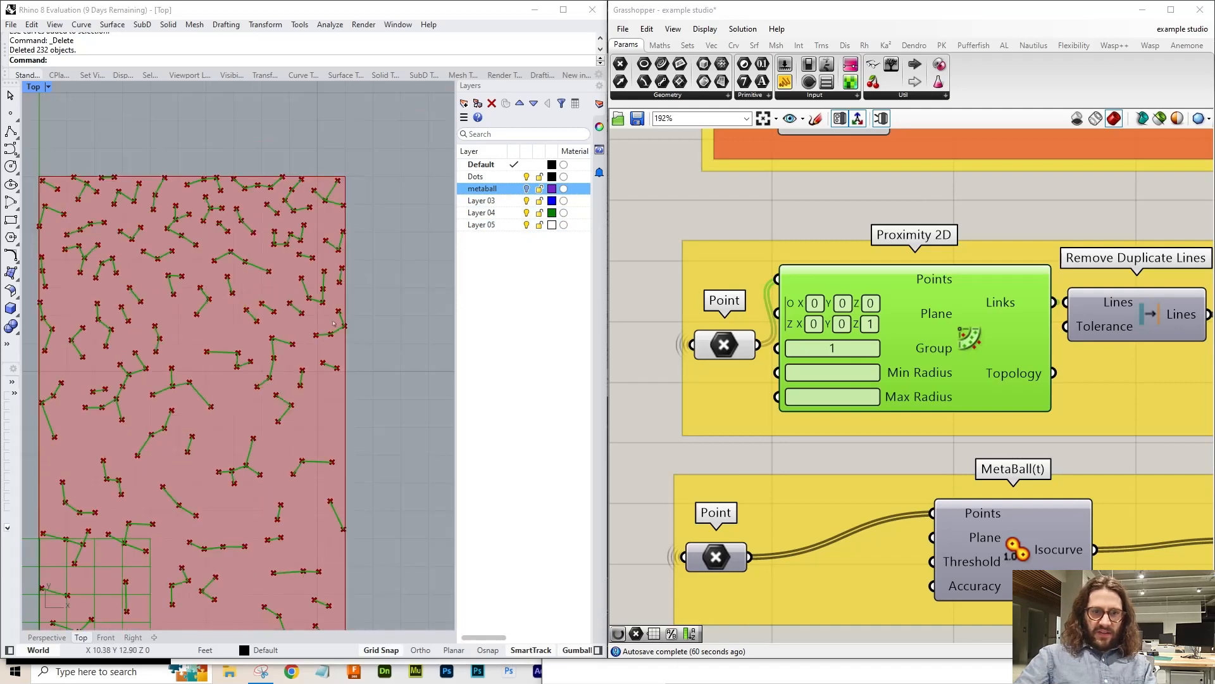
pyautogui.scroll(4, 198, 271)
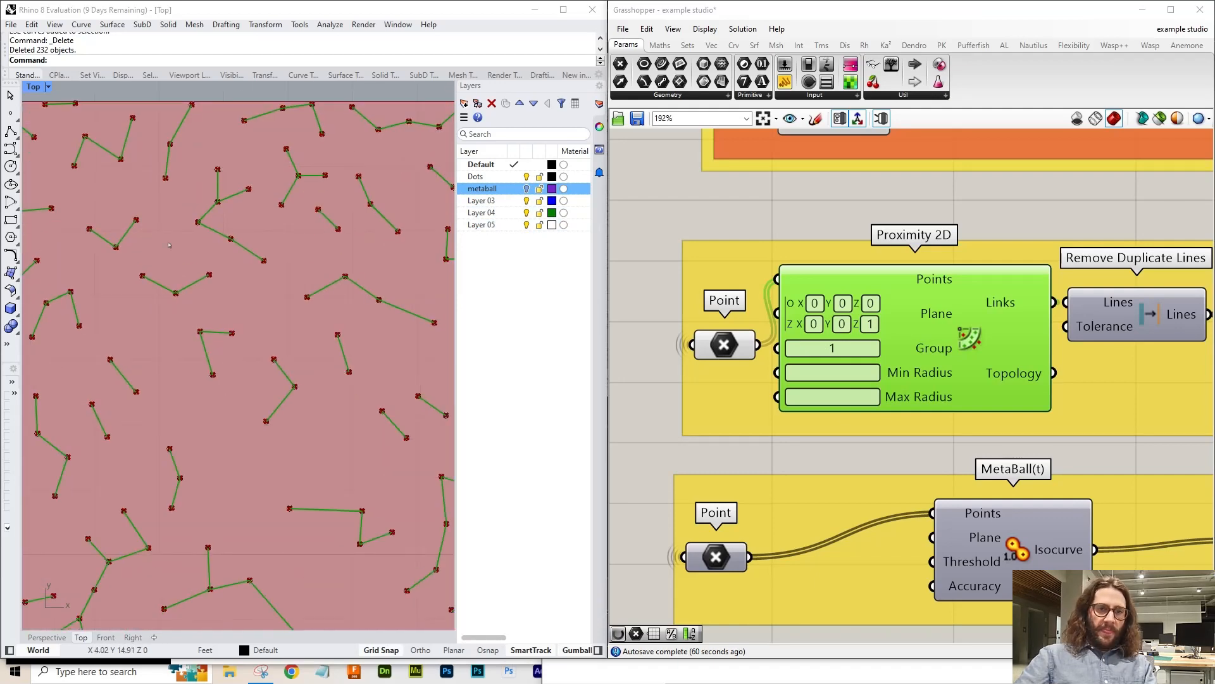
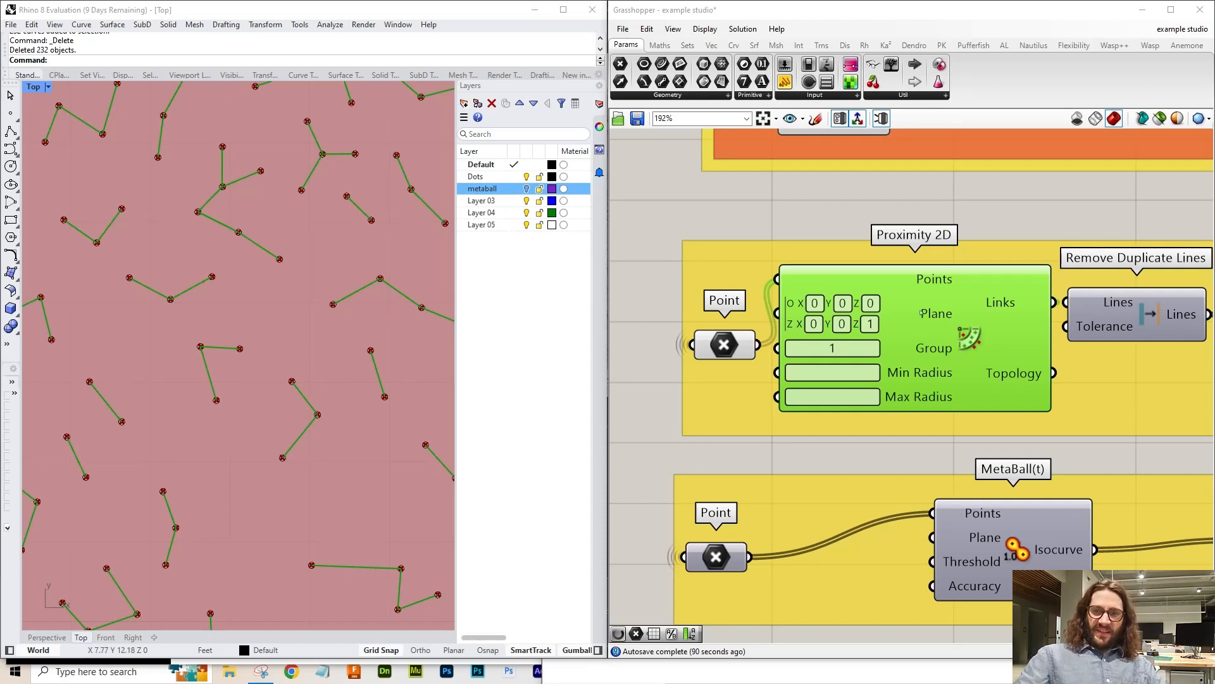
pyautogui.scroll(-5, 233, 312)
pyautogui.scroll(4, 232, 312)
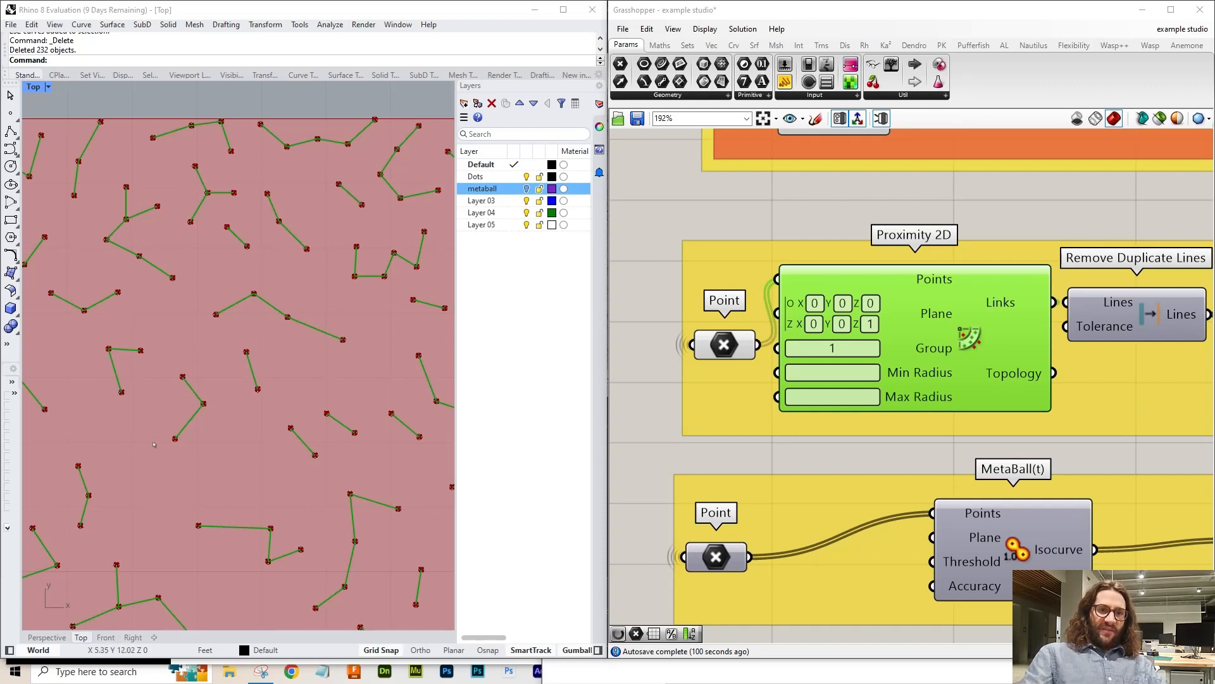
# - Look over the current links, and set the Group input of Proximity 2D to 2
pyautogui.scroll(5, 153, 444)
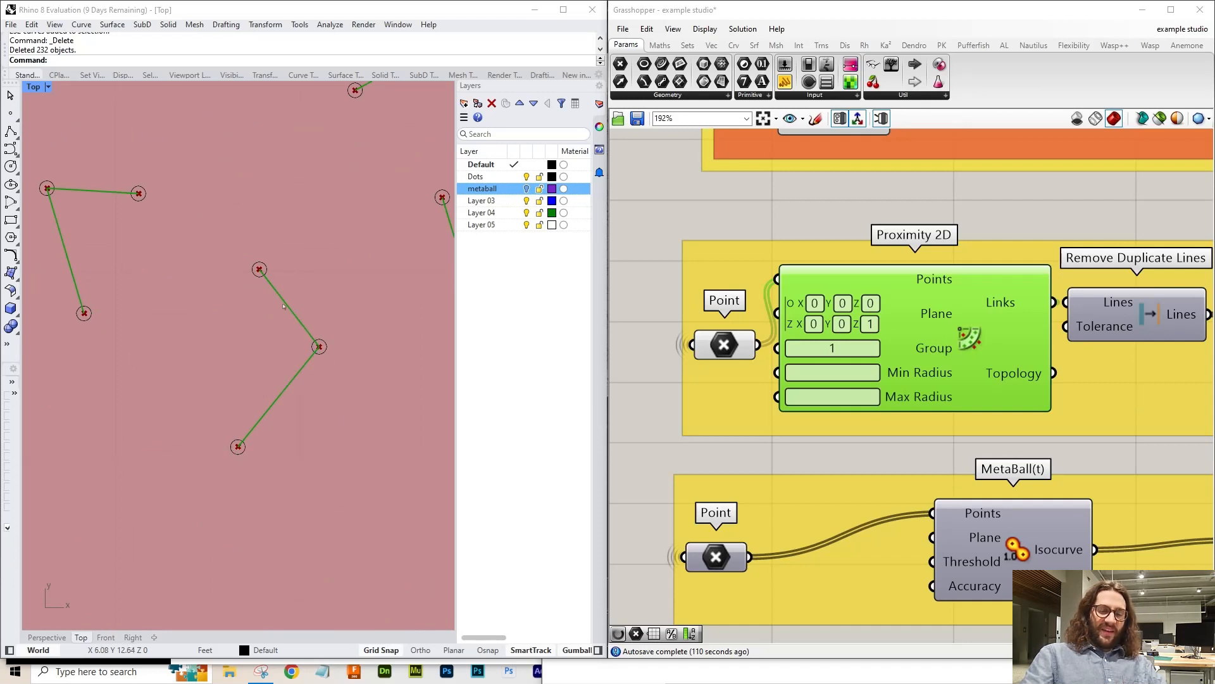
pyautogui.scroll(-5, 293, 330)
pyautogui.scroll(4, 124, 222)
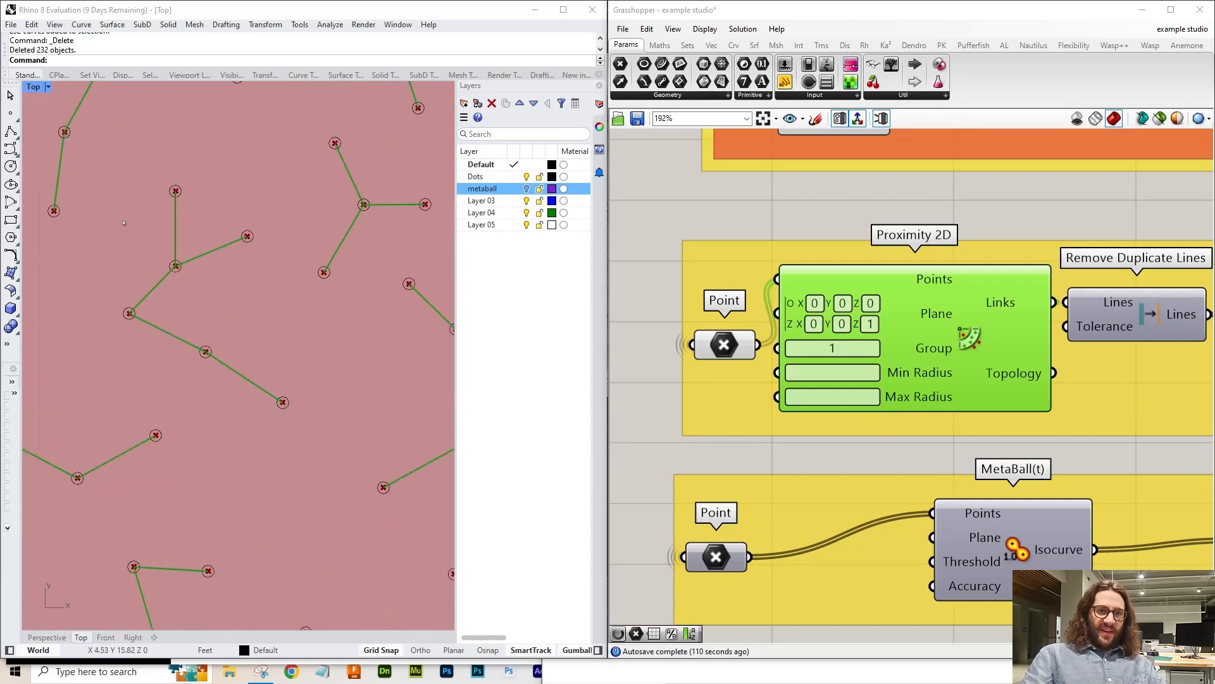
pyautogui.scroll(-3, 264, 379)
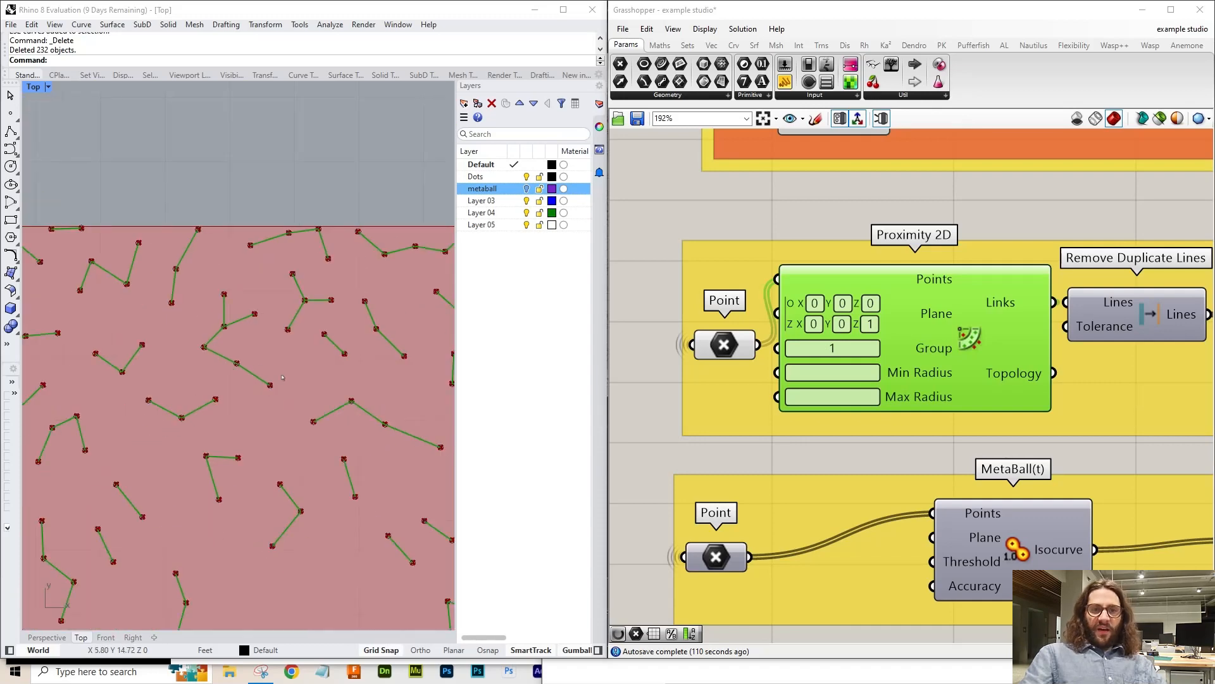
pyautogui.click(824, 348)
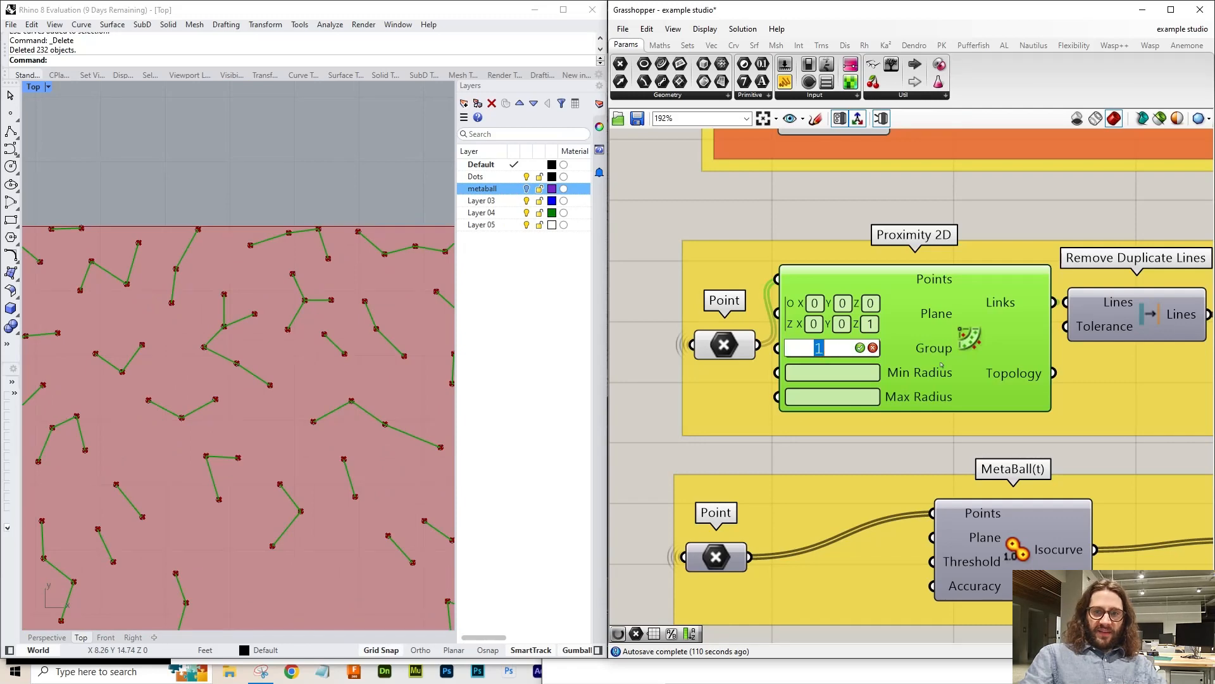
pyautogui.write('2')
pyautogui.press('Return')
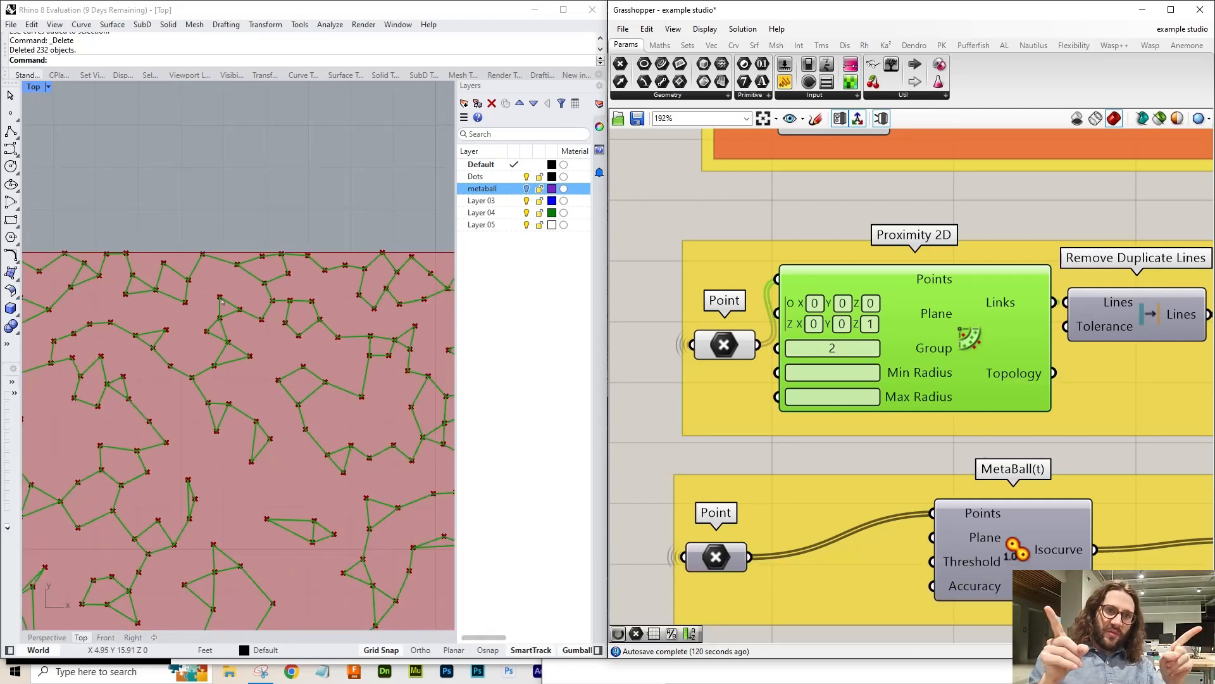
# - Set the Group input of Proximity 2D to 4 and examine the resulting network of links across the panel
pyautogui.click(817, 353)
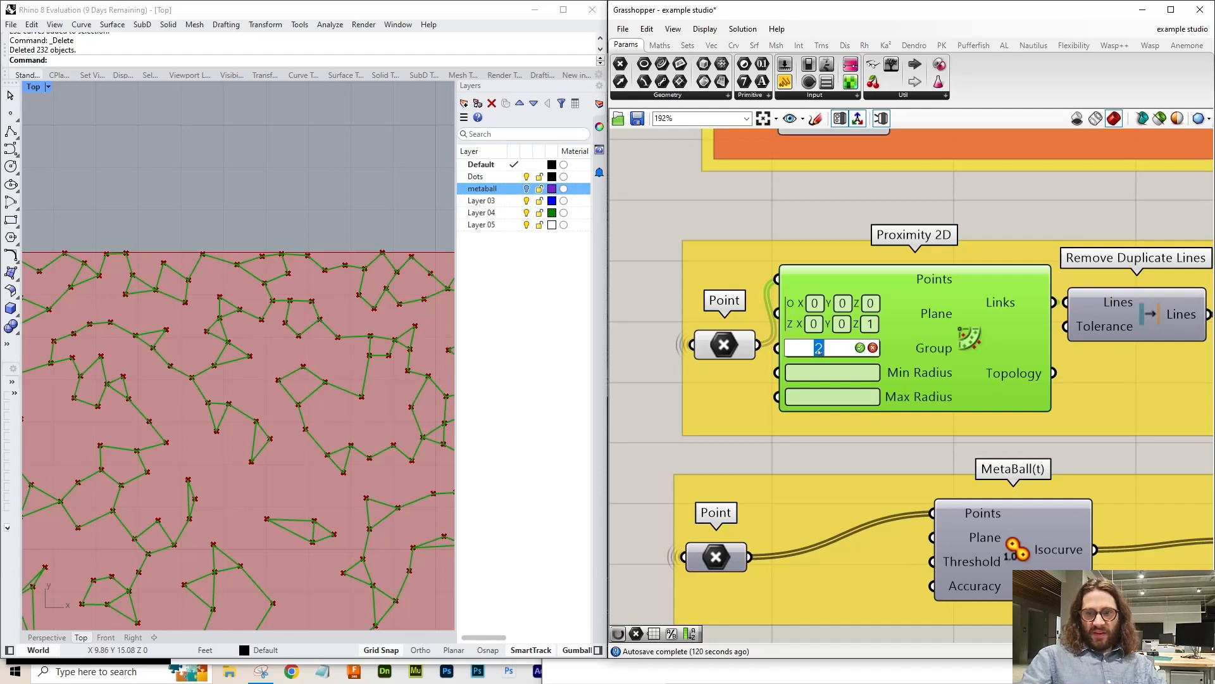
pyautogui.write('4')
pyautogui.press('Return')
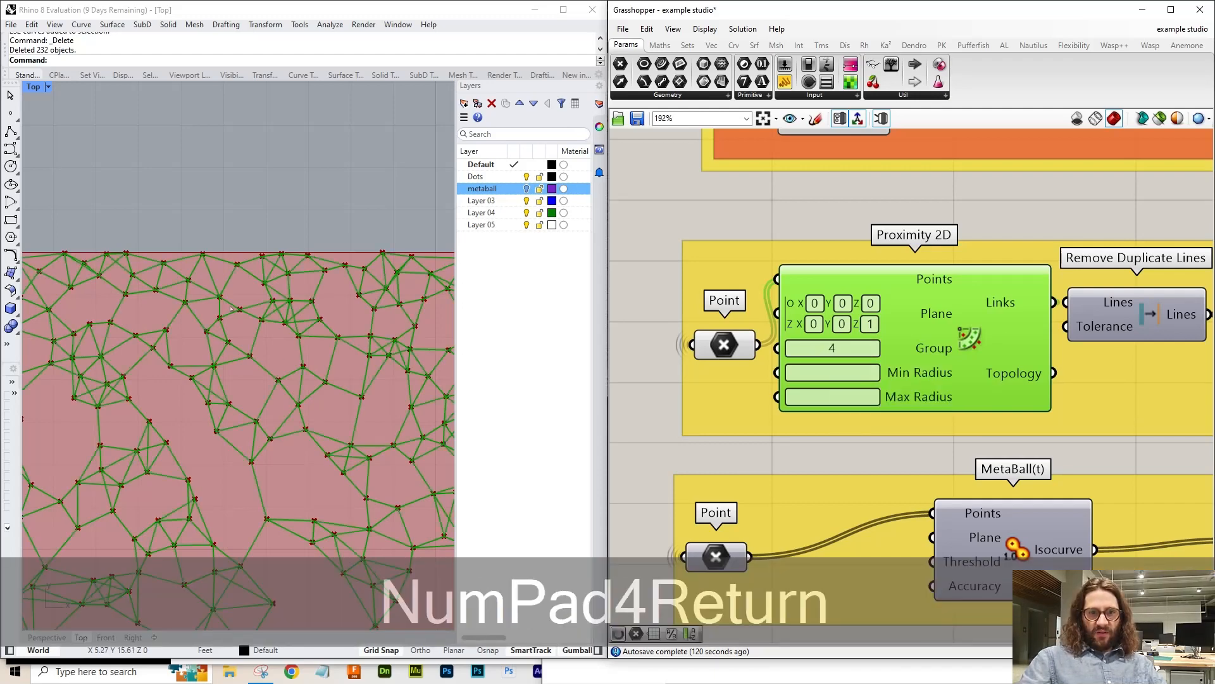
pyautogui.scroll(-5, 278, 356)
pyautogui.scroll(4, 274, 364)
pyautogui.scroll(3, 376, 228)
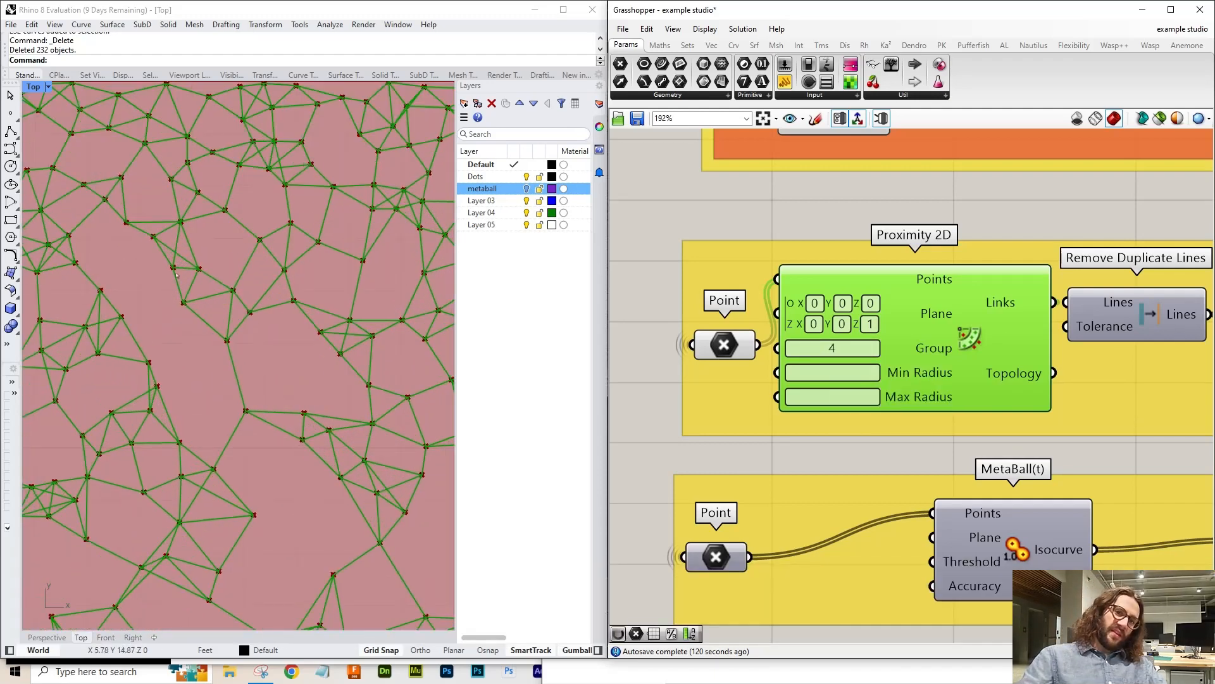
pyautogui.scroll(-3, 373, 231)
pyautogui.scroll(4, 196, 285)
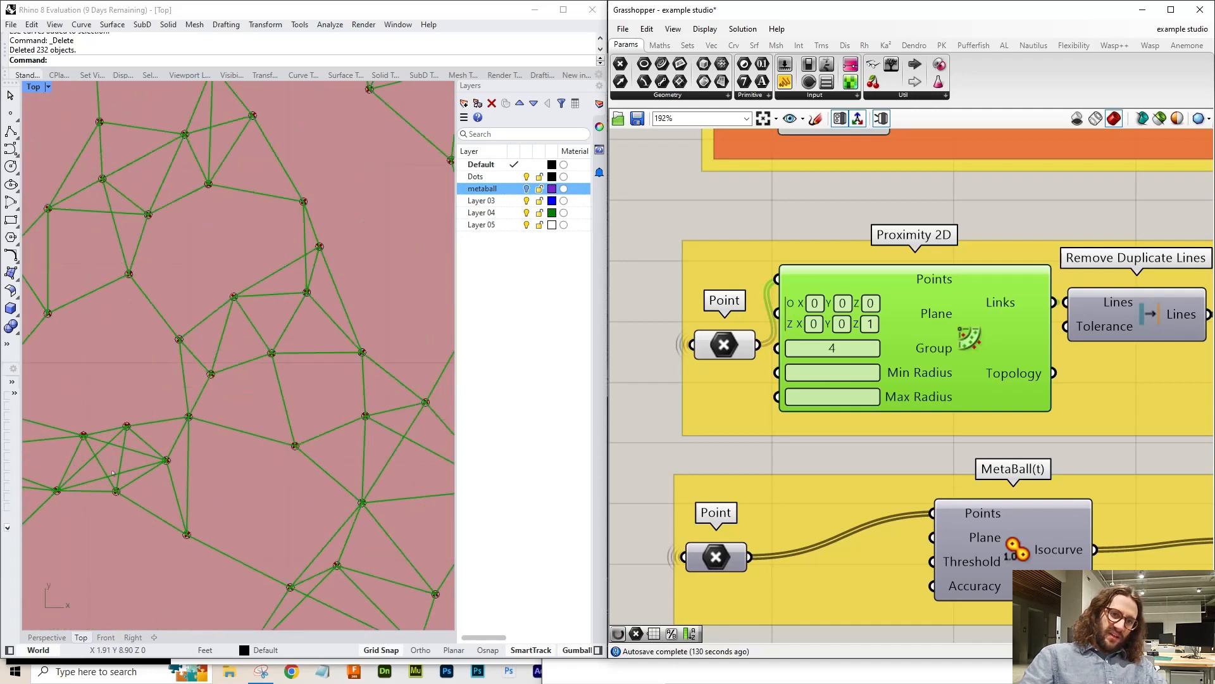
pyautogui.scroll(-6, 191, 439)
pyautogui.scroll(-2, 379, 295)
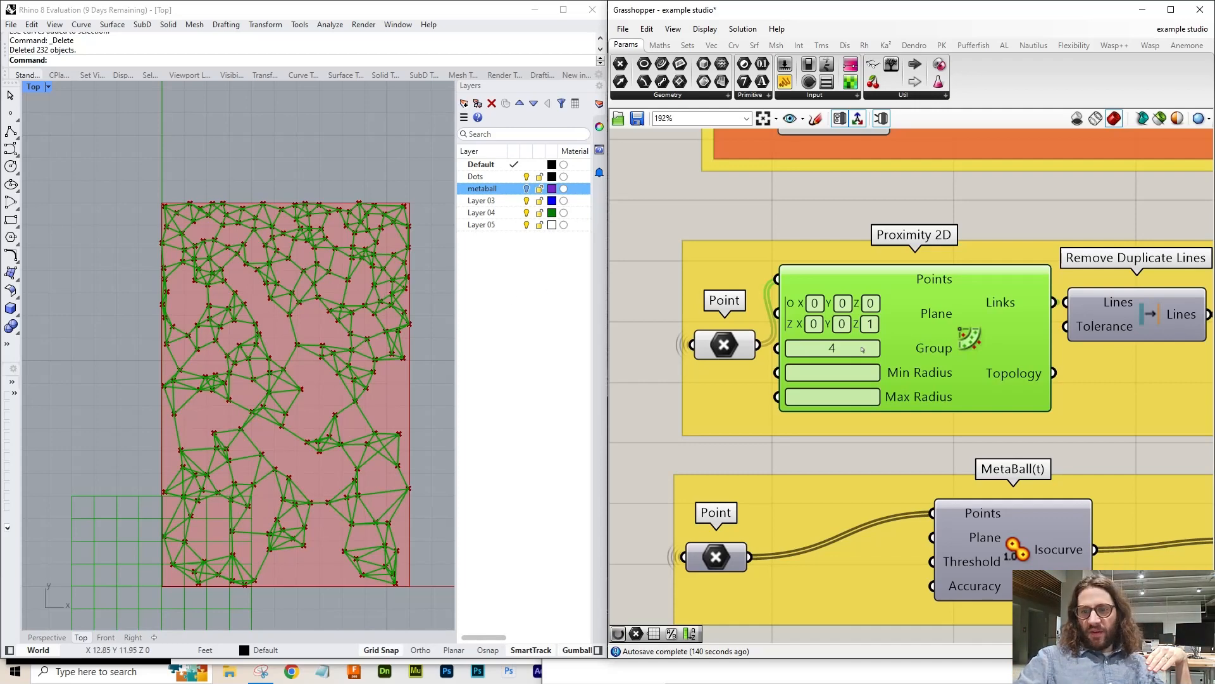
# - Set the Group input of Proximity 2D back to 1 and look over the links
pyautogui.click(825, 347)
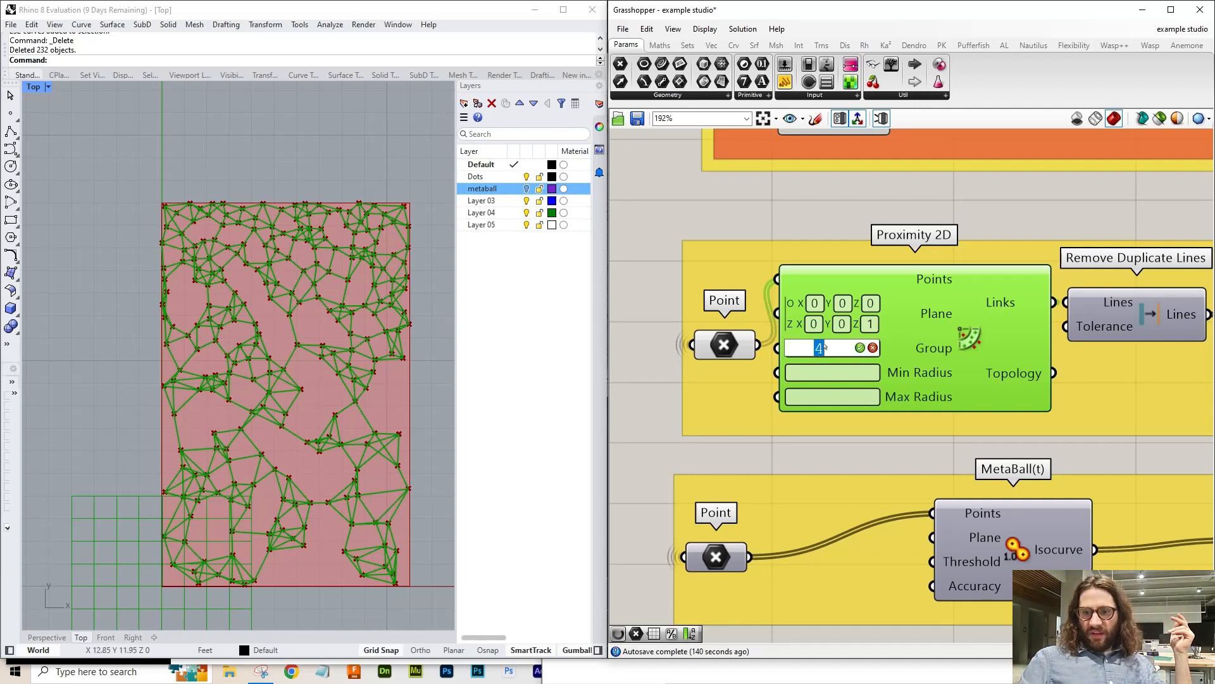
pyautogui.write('1')
pyautogui.press('Return')
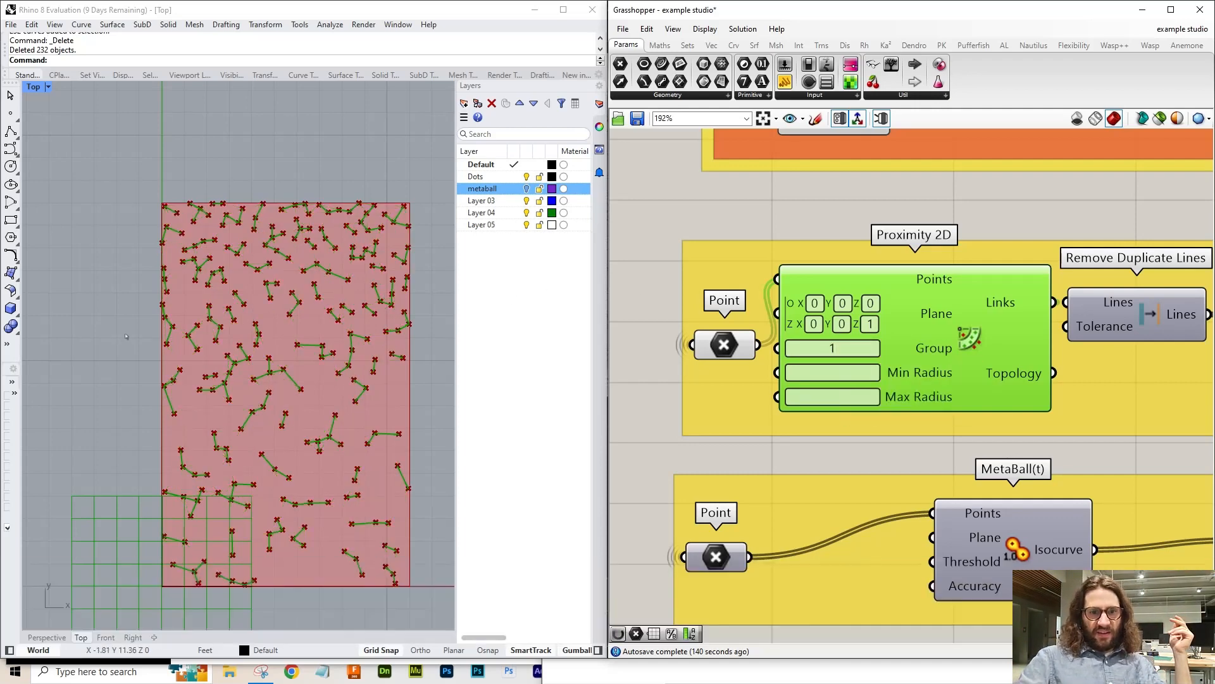
pyautogui.scroll(6, 150, 335)
pyautogui.scroll(-6, 90, 292)
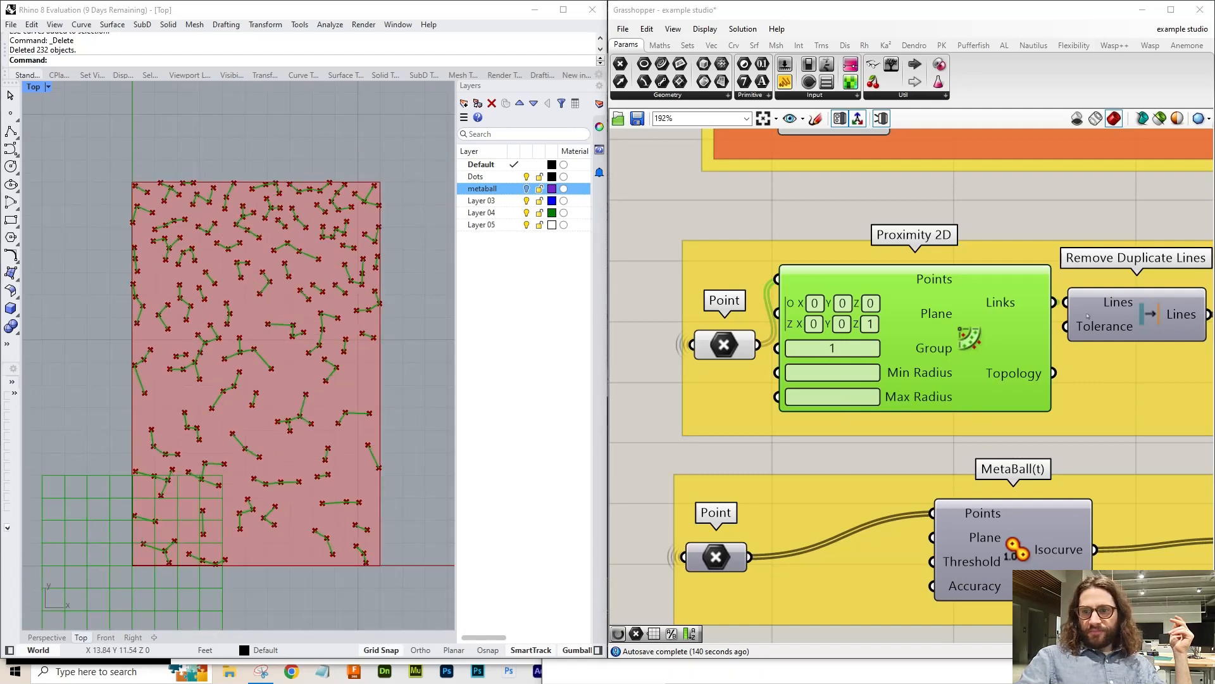
# - Move Remove Duplicate Lines away from Proximity 2D, display the Nautilus components, and look closely at a single link line
pyautogui.moveTo(1076, 221); pyautogui.dragTo(922, 215, button='right')
pyautogui.click(974, 311)
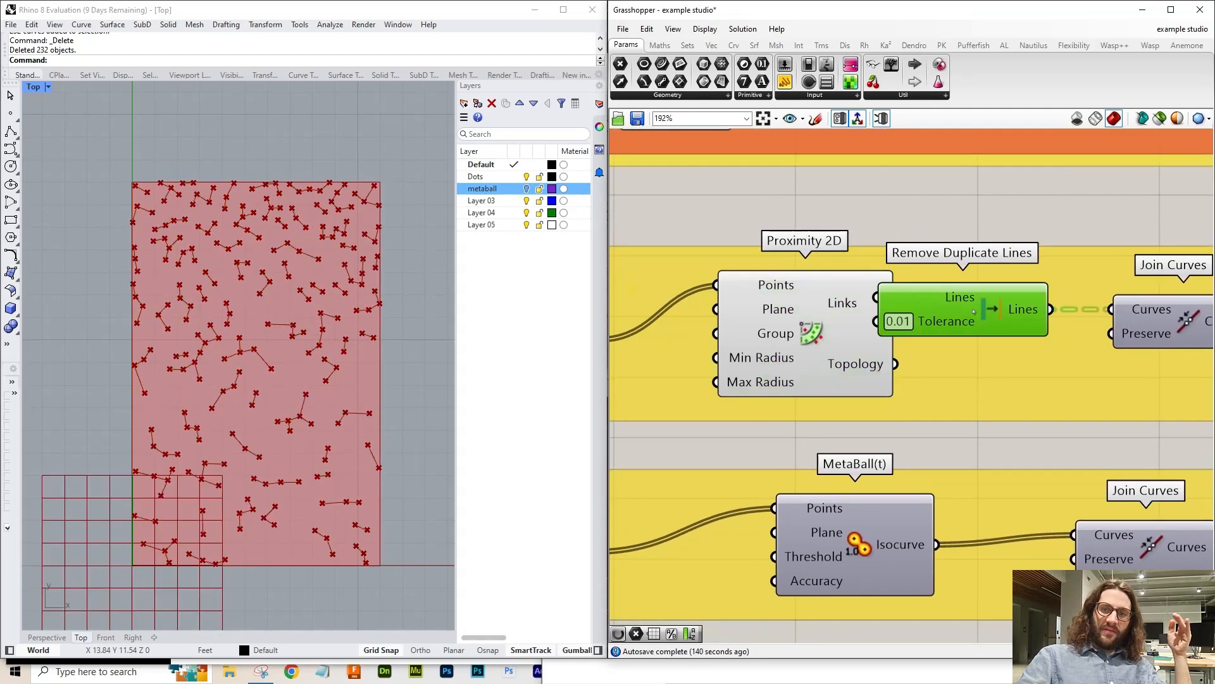
pyautogui.moveTo(991, 310); pyautogui.dragTo(1026, 312)
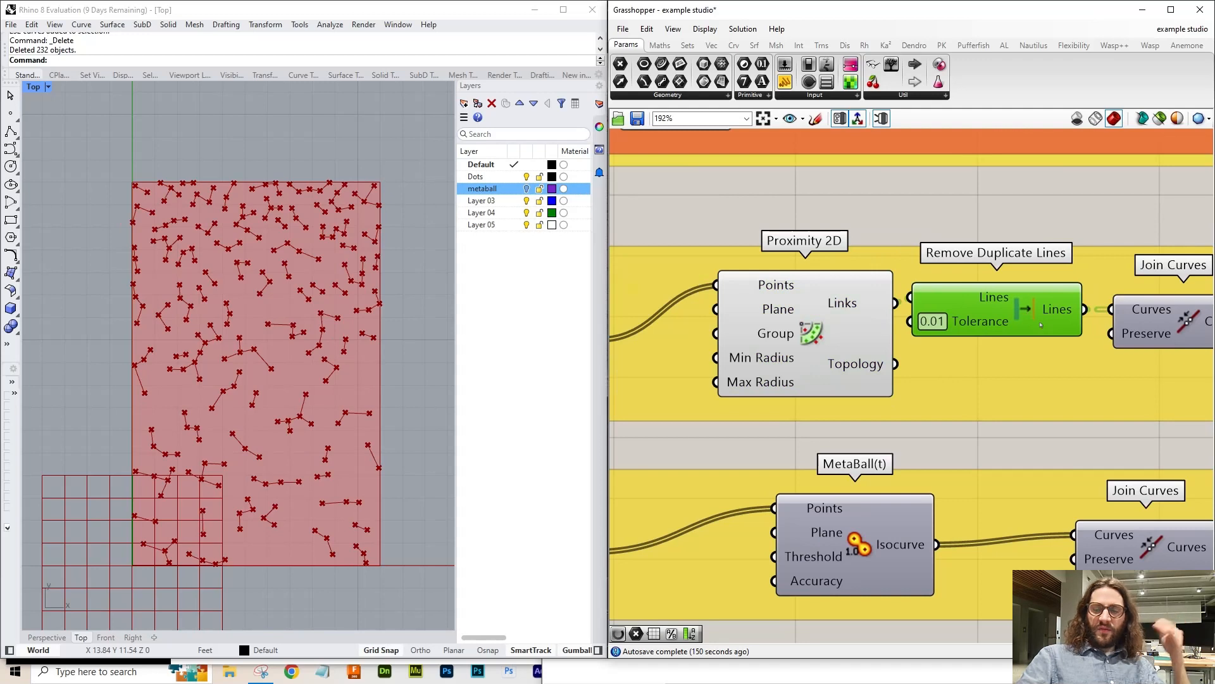
pyautogui.click(1033, 45)
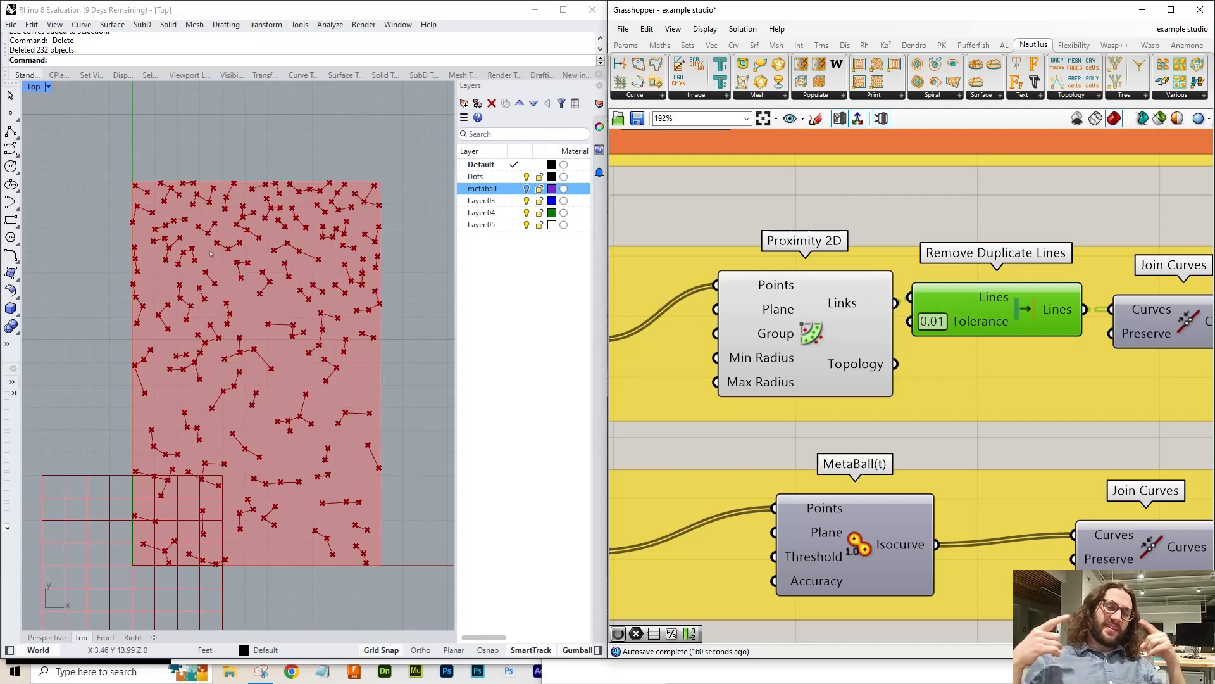
pyautogui.scroll(6, 211, 254)
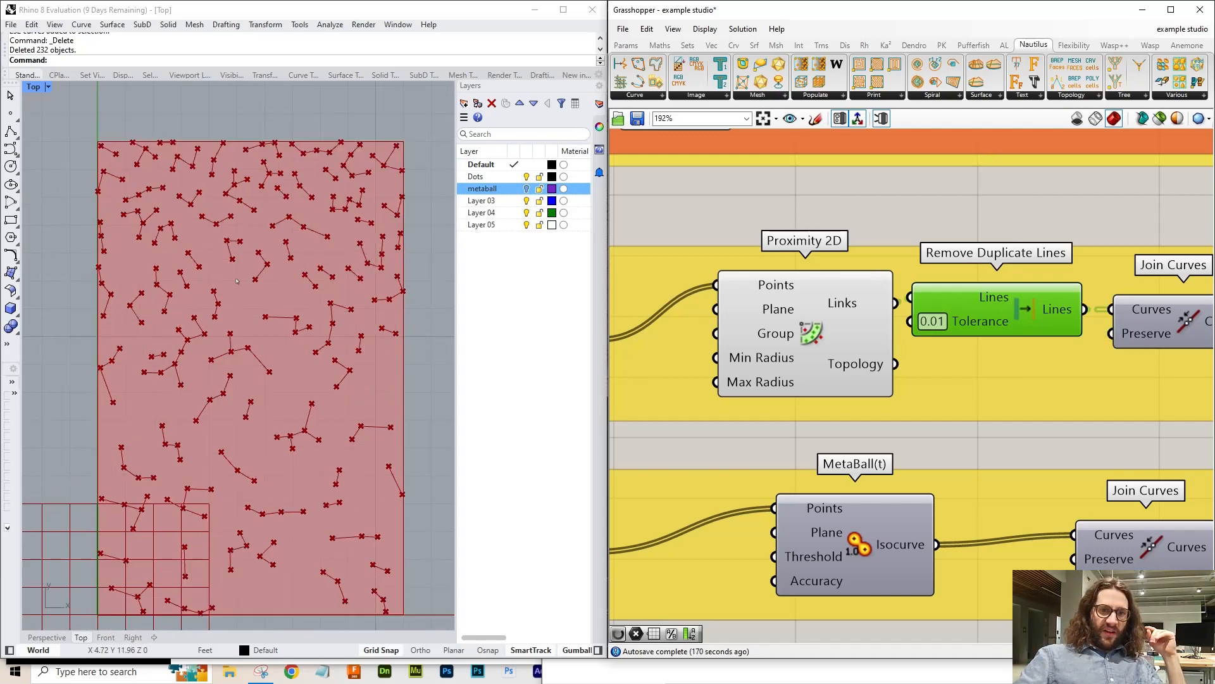
pyautogui.scroll(4, 357, 254)
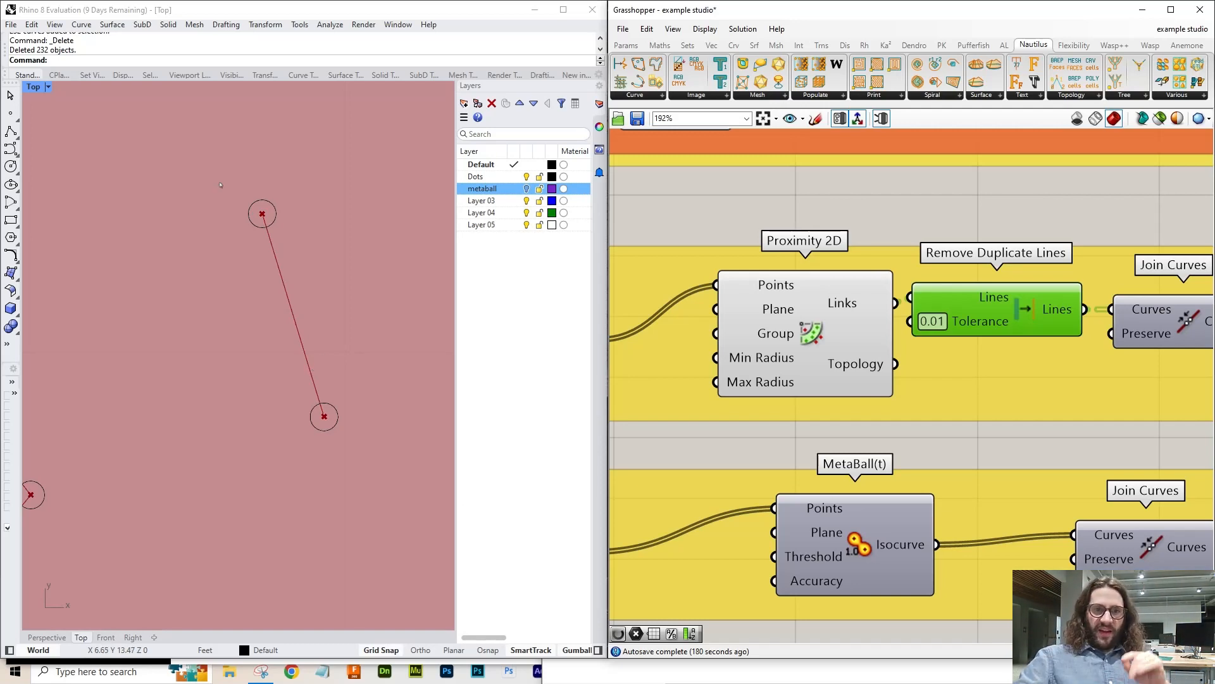
# - Check the Join Curves component that follows Remove Duplicate Lines against the lines in the viewport
pyautogui.moveTo(903, 317); pyautogui.dragTo(640, 339, button='right')
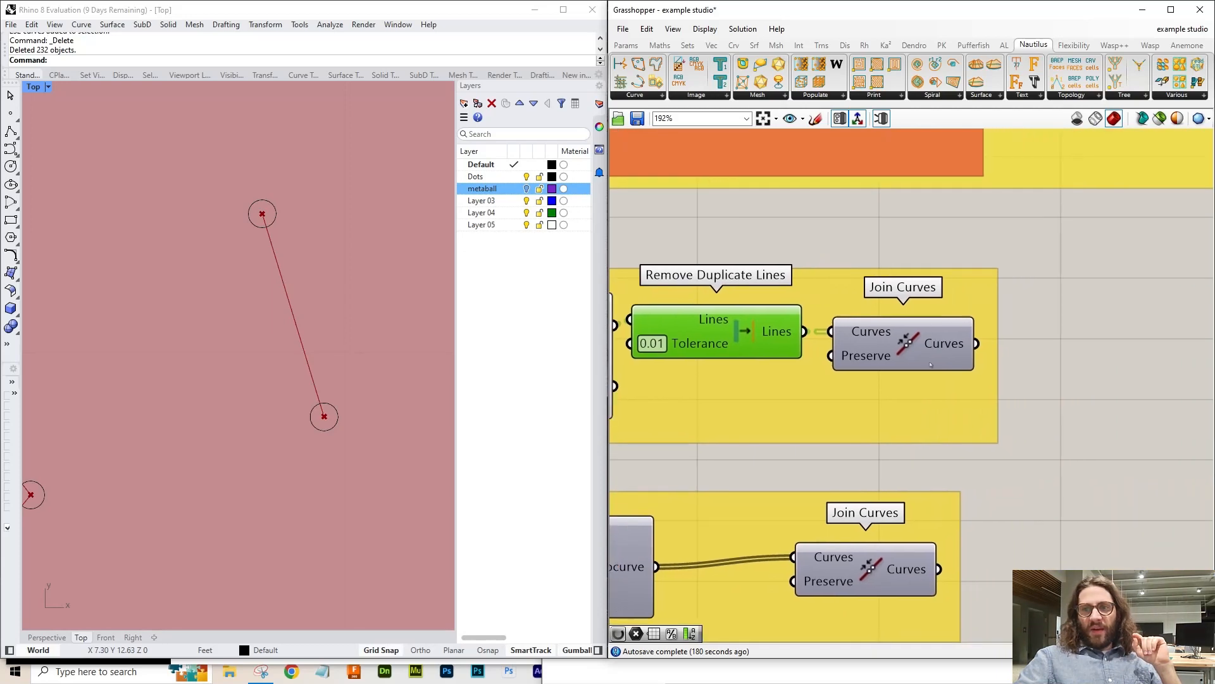
pyautogui.click(886, 341)
pyautogui.scroll(-3, 364, 328)
pyautogui.scroll(5, 159, 274)
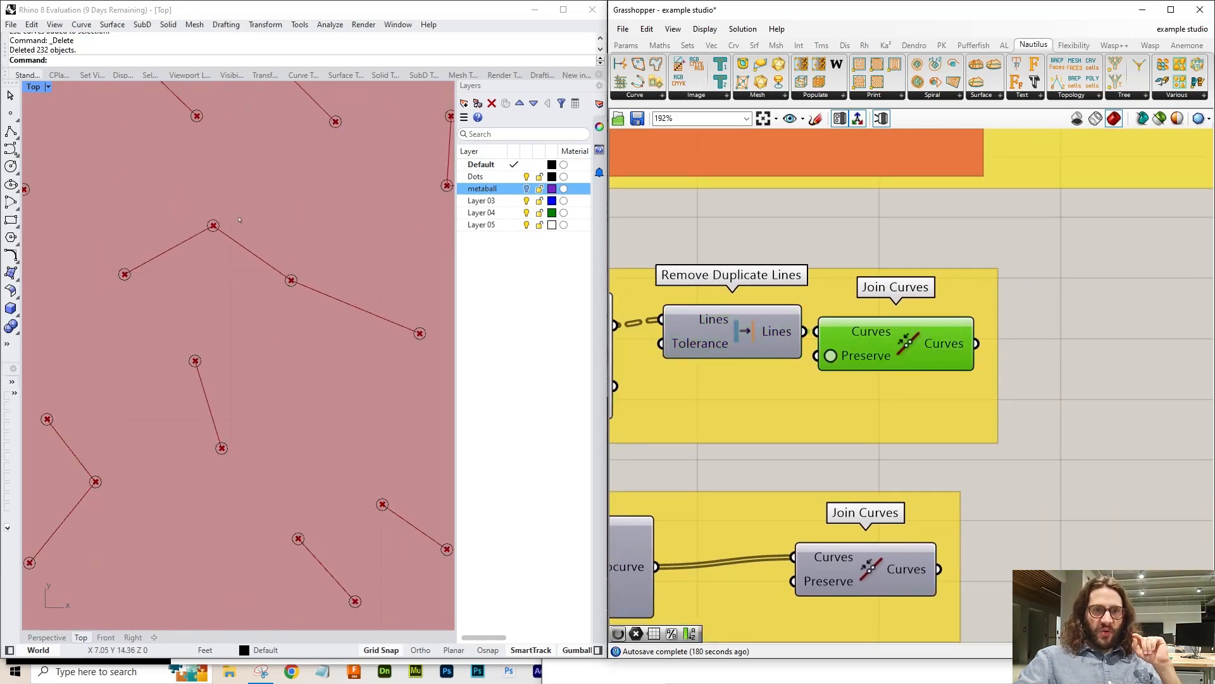
pyautogui.click(1055, 341)
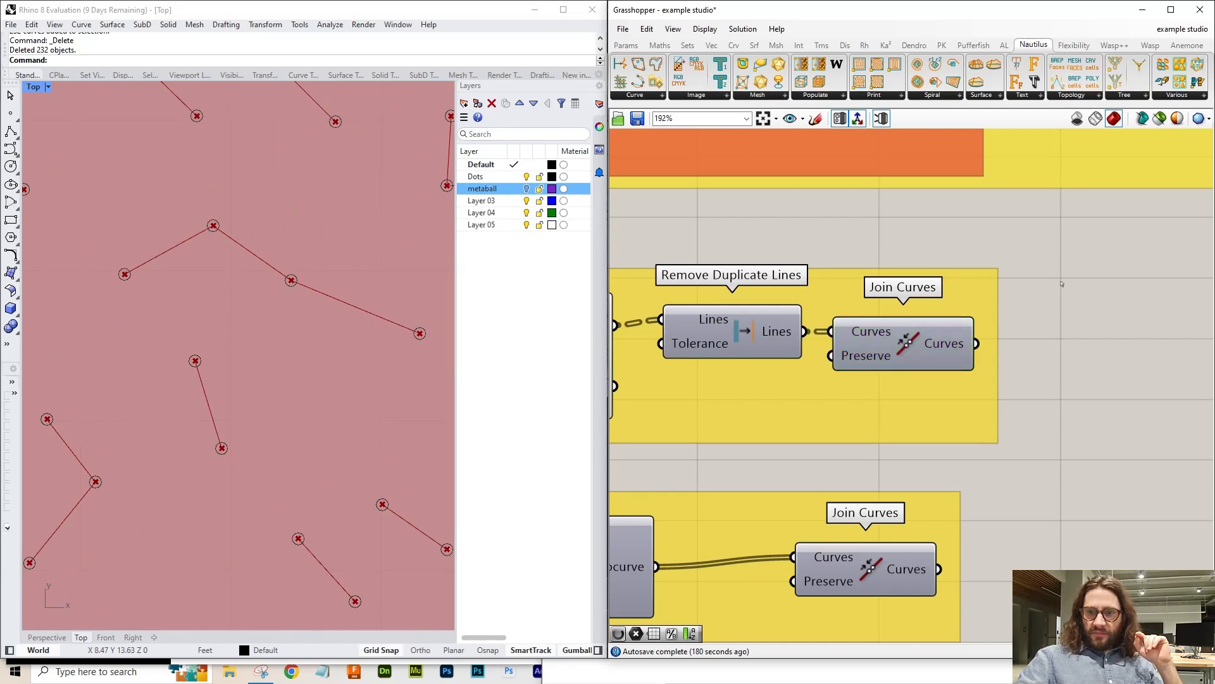
# - Turn off the Proximity 2D preview and turn on the preview of its Join Curves component
pyautogui.scroll(-3, 1064, 332)
pyautogui.click(754, 334)
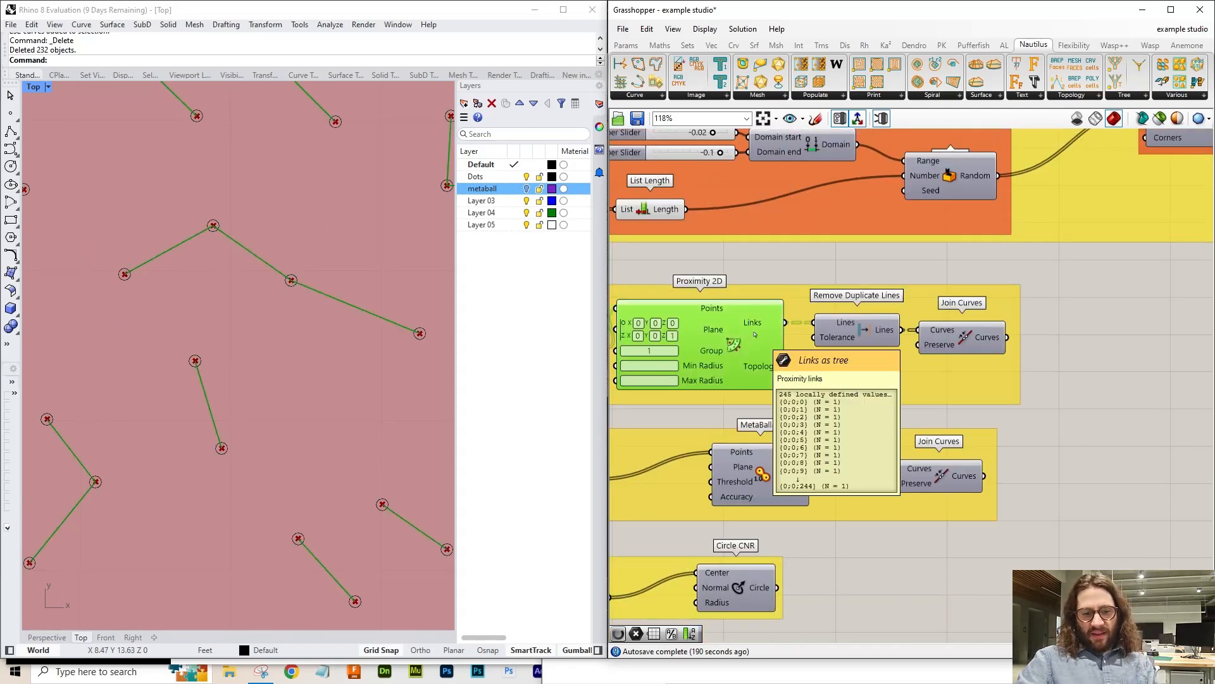
pyautogui.hotkey('ctrl', 'q')
pyautogui.click(983, 334)
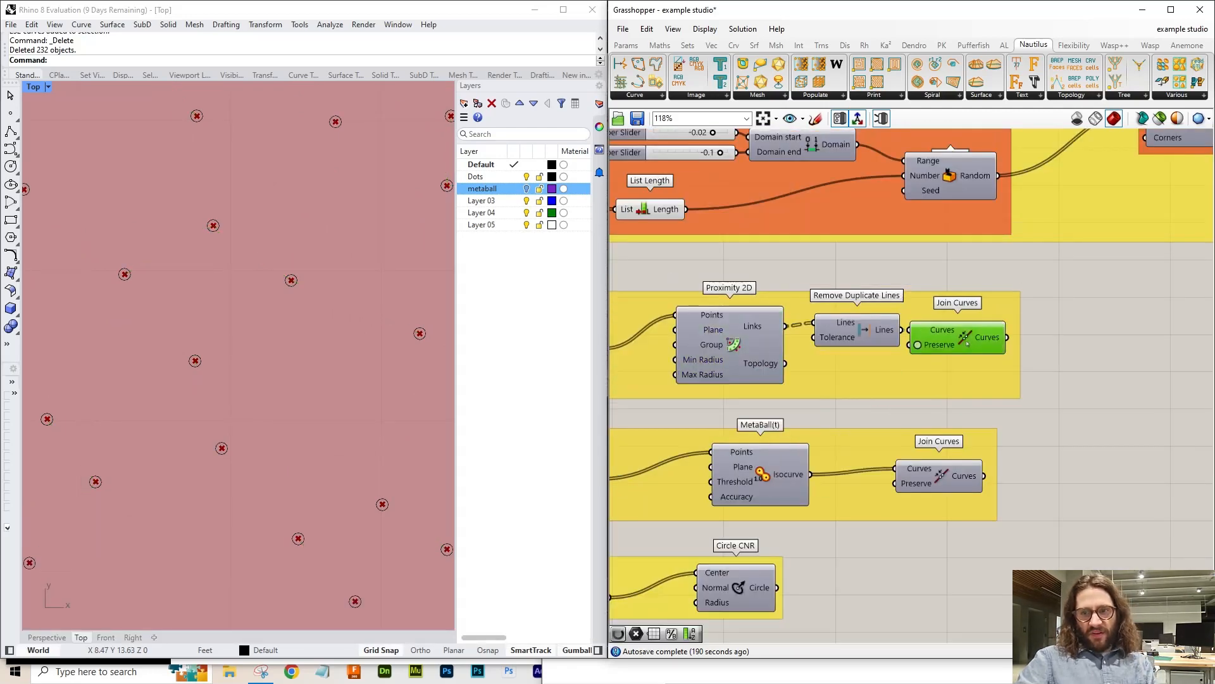
pyautogui.hotkey('ctrl', 'q')
pyautogui.scroll(-3, 291, 319)
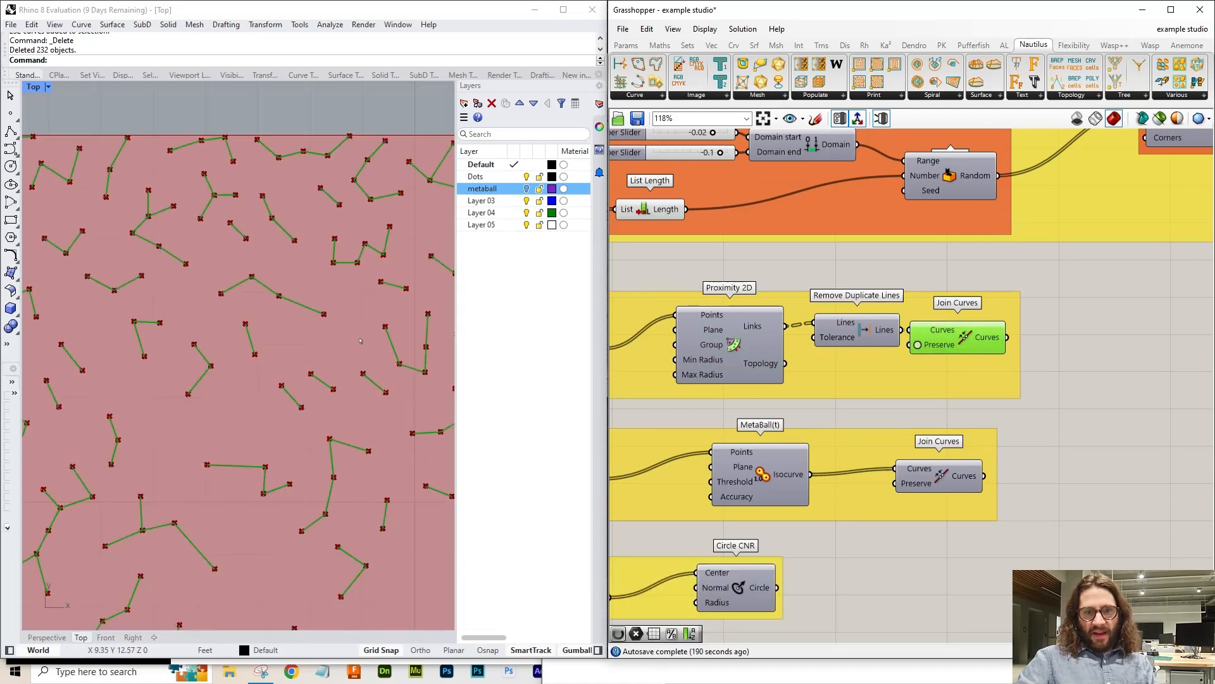
# - Bake the joined proximity curves to Layer 03 and turn off the Join Curves preview
pyautogui.rightClick(963, 337)
pyautogui.click(997, 385)
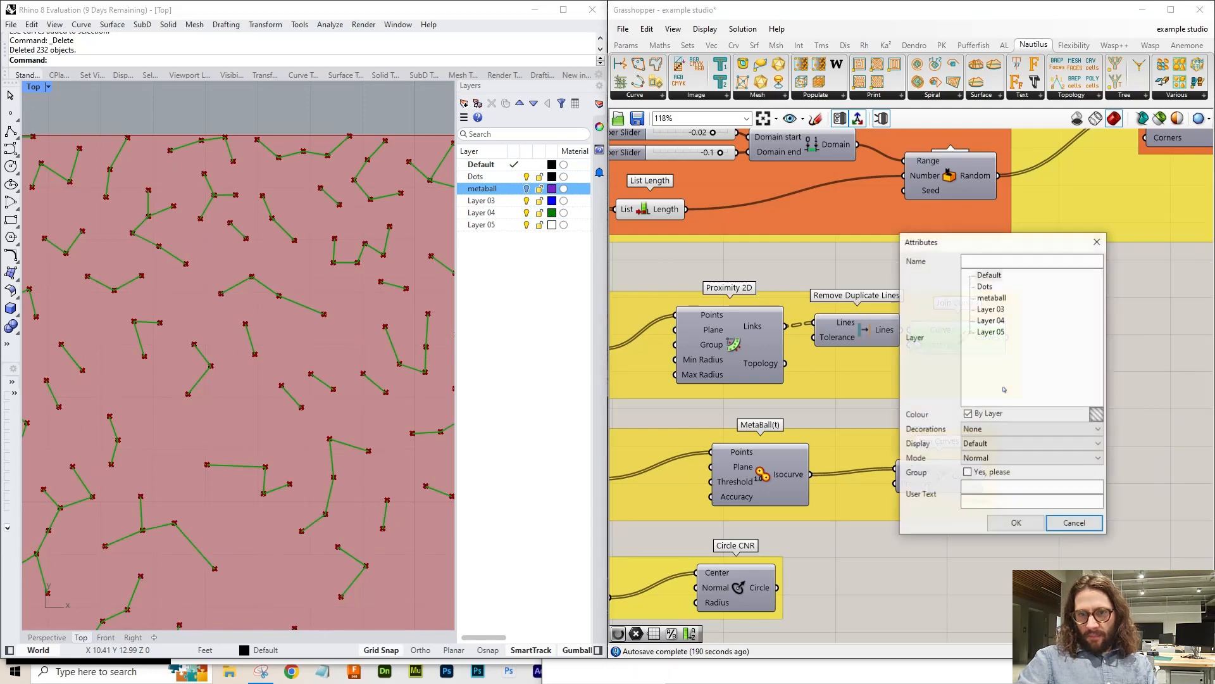
pyautogui.click(990, 308)
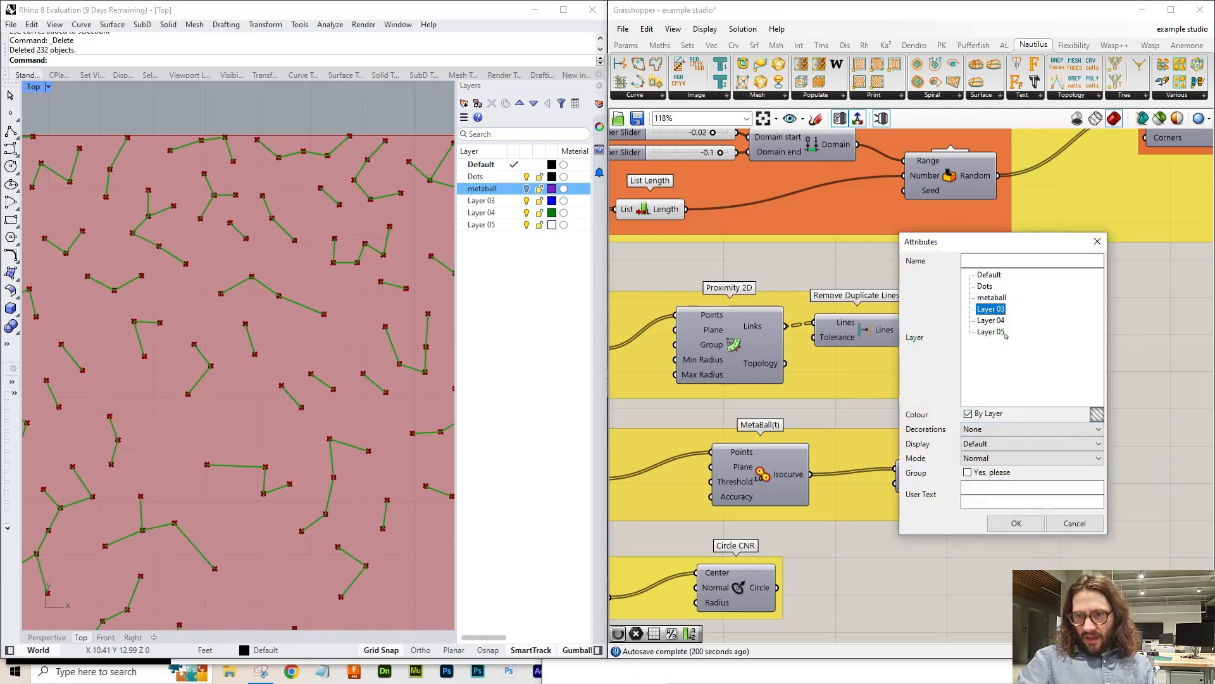
pyautogui.click(1015, 522)
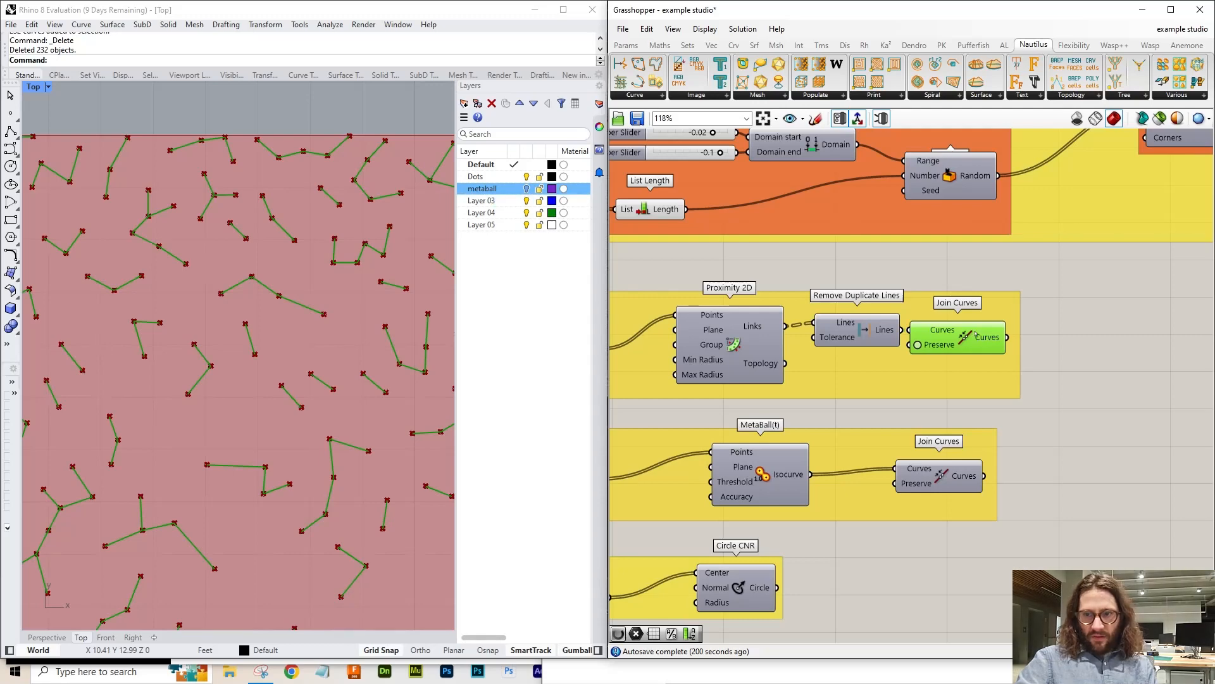
pyautogui.hotkey('ctrl', 'q')
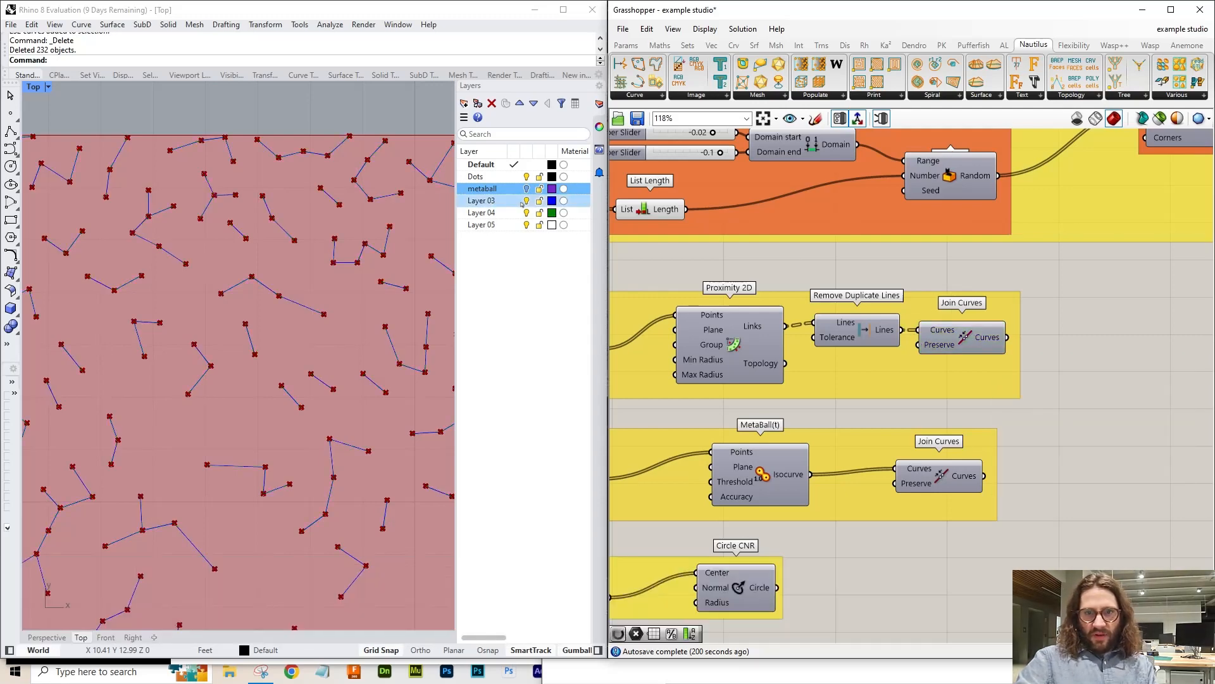
# - Toggle the visibility of Layer 03 off and on to check the baked link curves
pyautogui.click(527, 201)
pyautogui.click(526, 201)
pyautogui.click(526, 201)
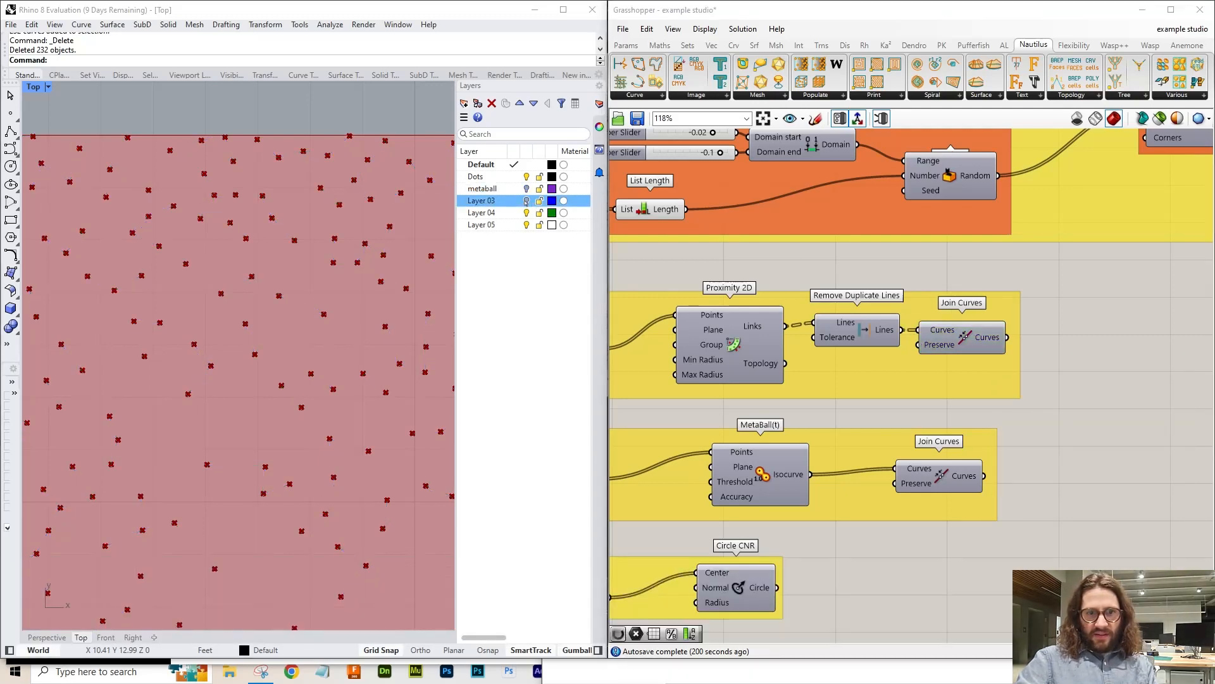
pyautogui.click(525, 201)
pyautogui.click(526, 201)
pyautogui.click(526, 201)
pyautogui.click(1009, 377)
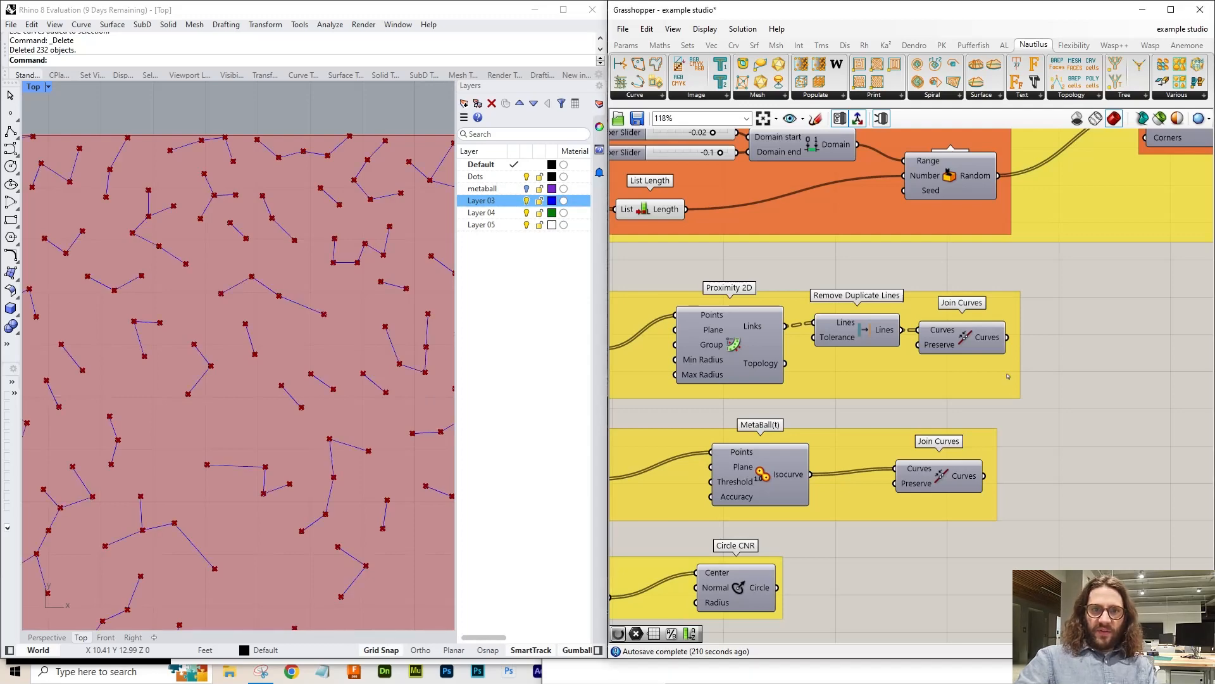
# - Show the metaball layer and compare its curves with the baked proximity links
pyautogui.scroll(-2, 967, 448)
pyautogui.scroll(-8, 377, 277)
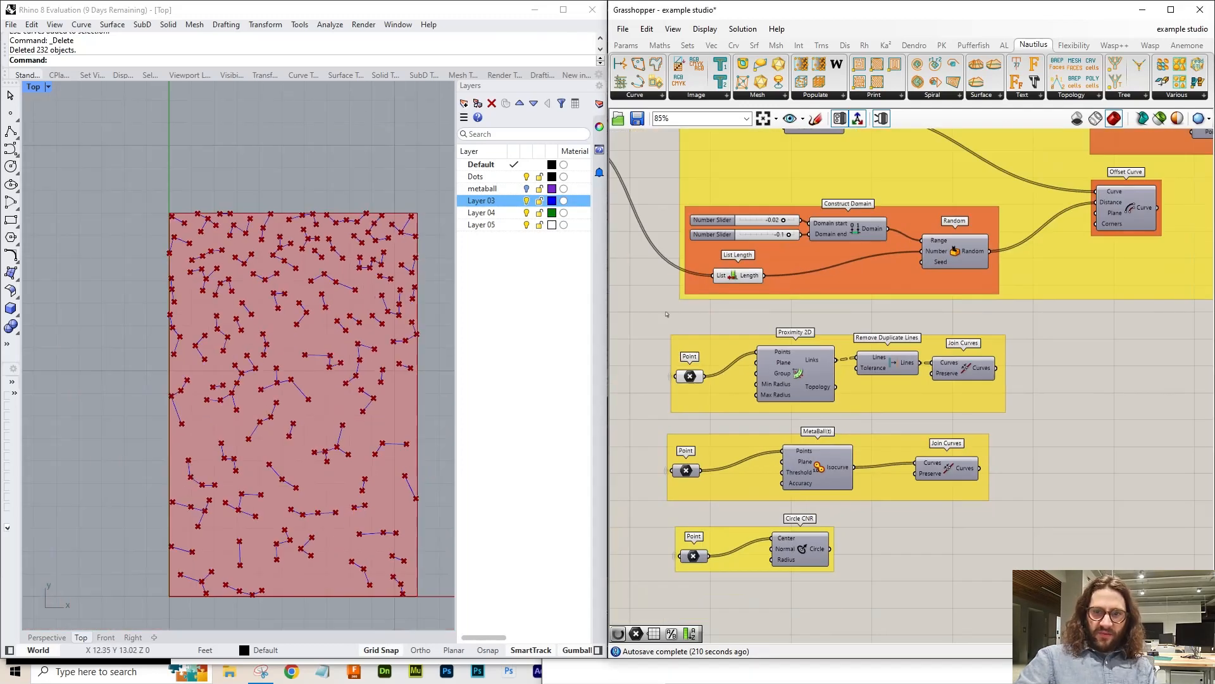
pyautogui.click(526, 188)
pyautogui.scroll(10, 301, 339)
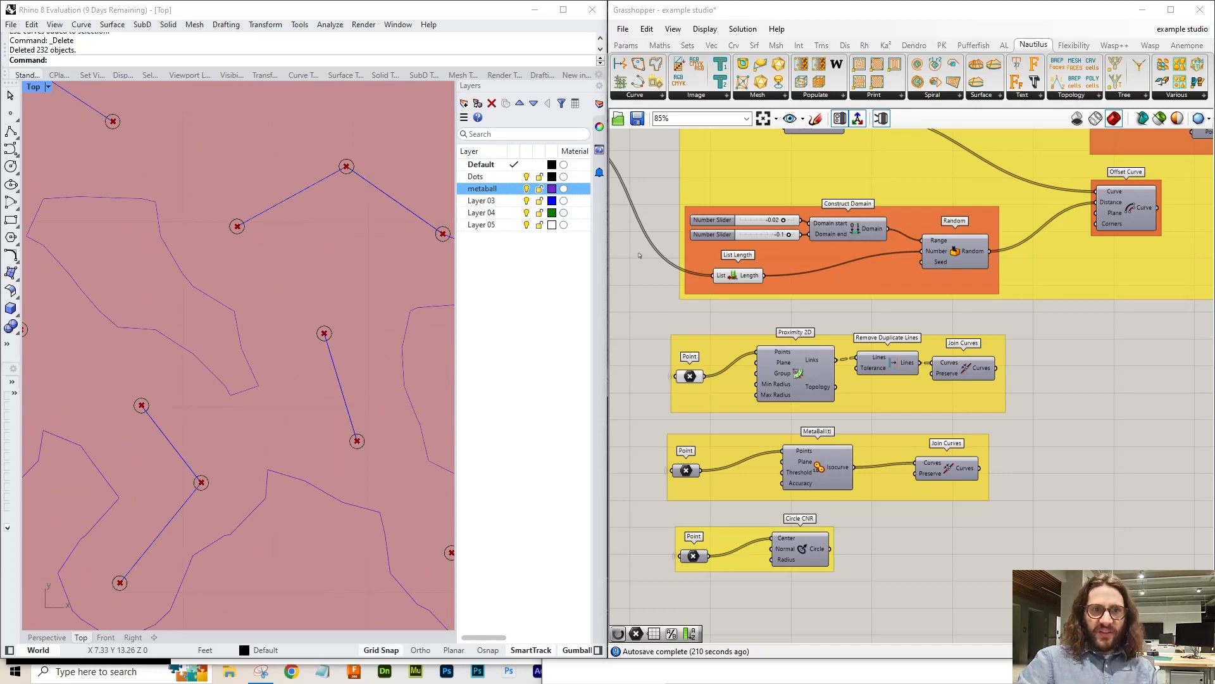
# - Hide the metaball, Layer 03 and Dots layers
pyautogui.click(526, 189)
pyautogui.click(526, 200)
pyautogui.click(527, 178)
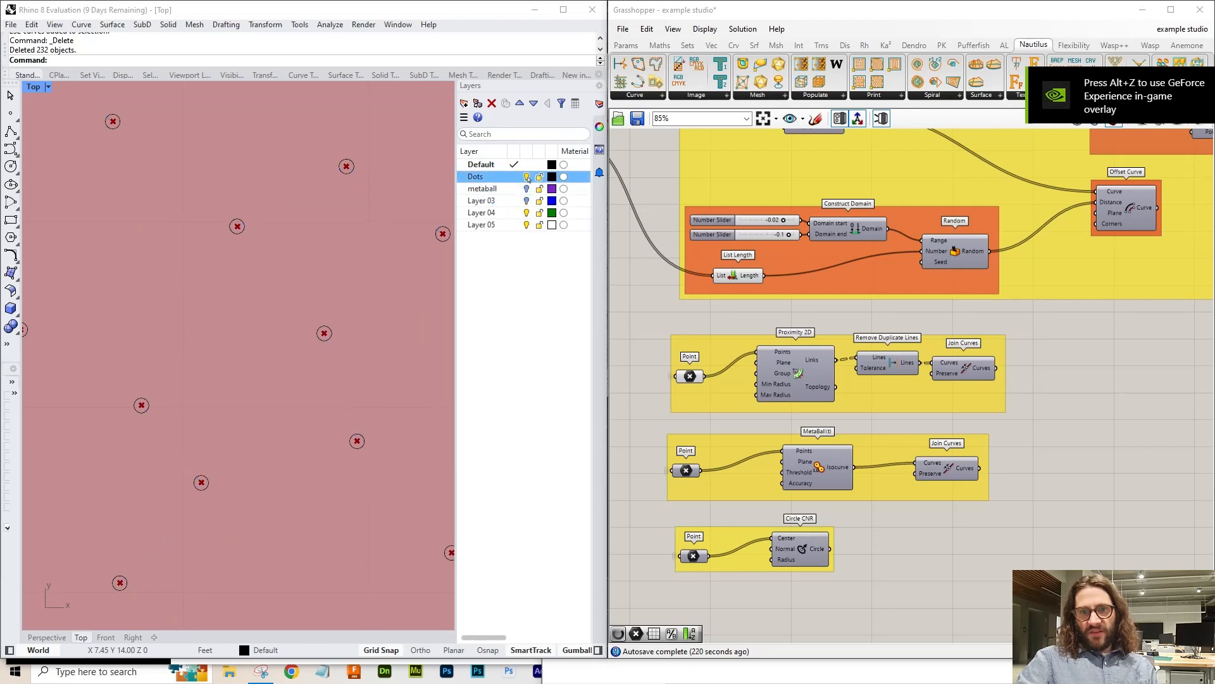
pyautogui.click(527, 178)
# - Rename Layer 03 as closest lines
pyautogui.click(491, 201)
pyautogui.rightClick(491, 203)
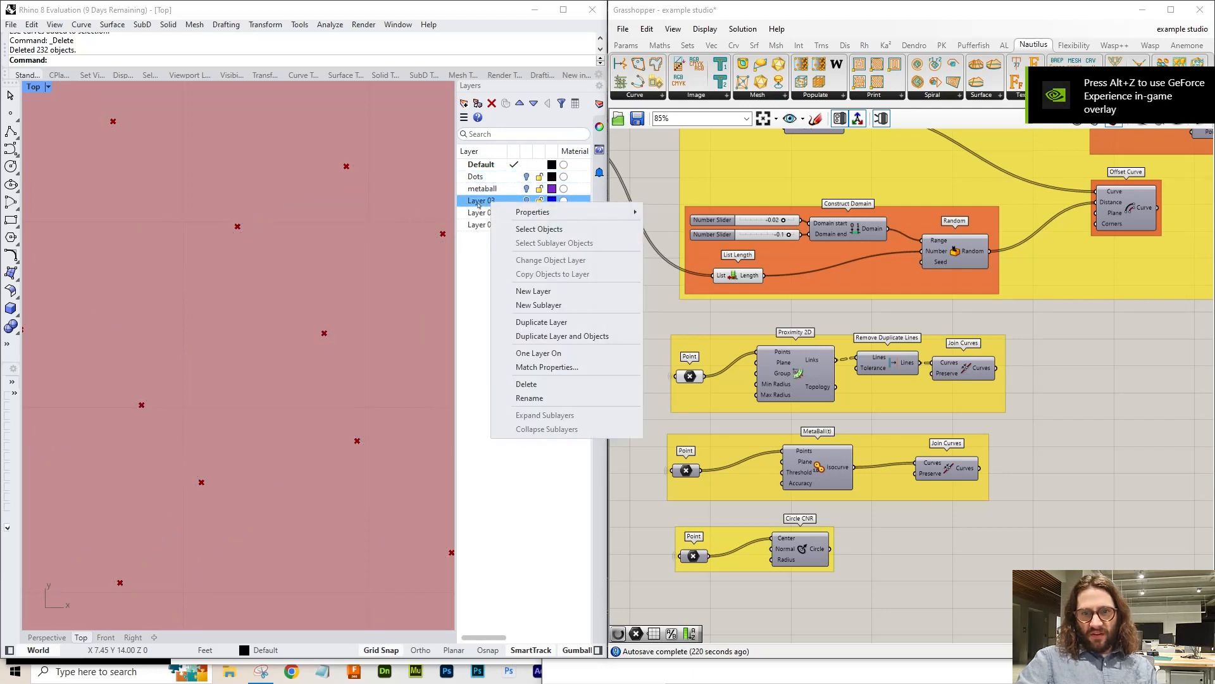
pyautogui.click(529, 397)
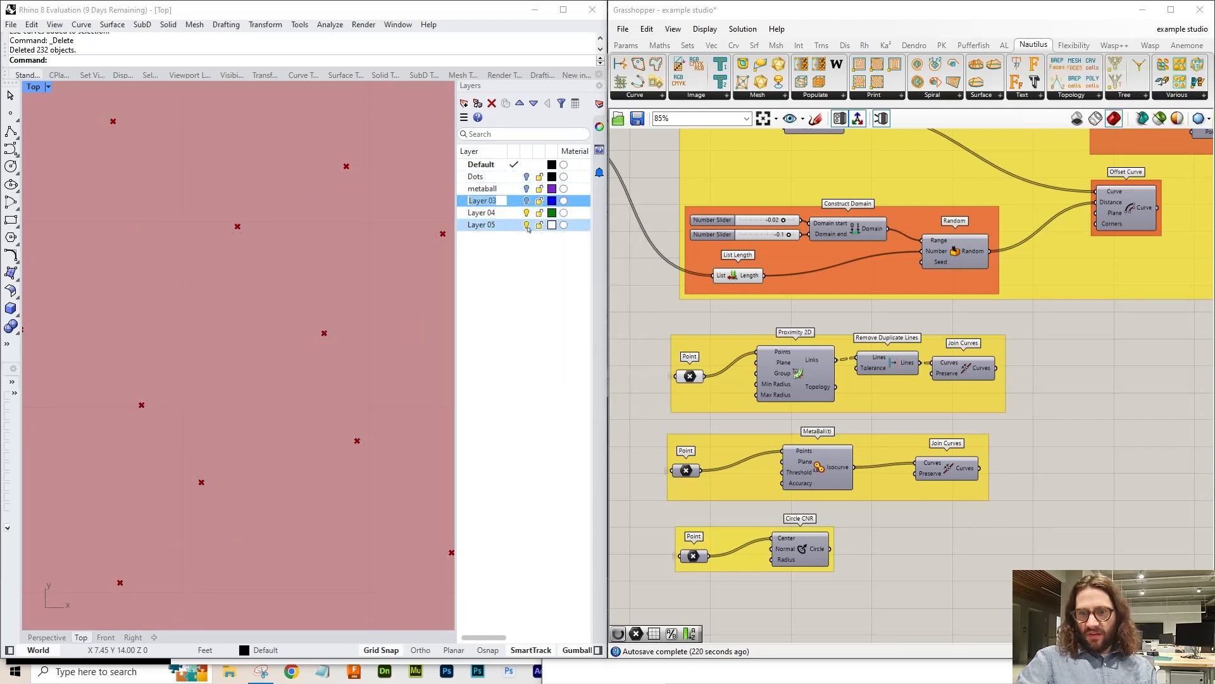
pyautogui.write('closest ')
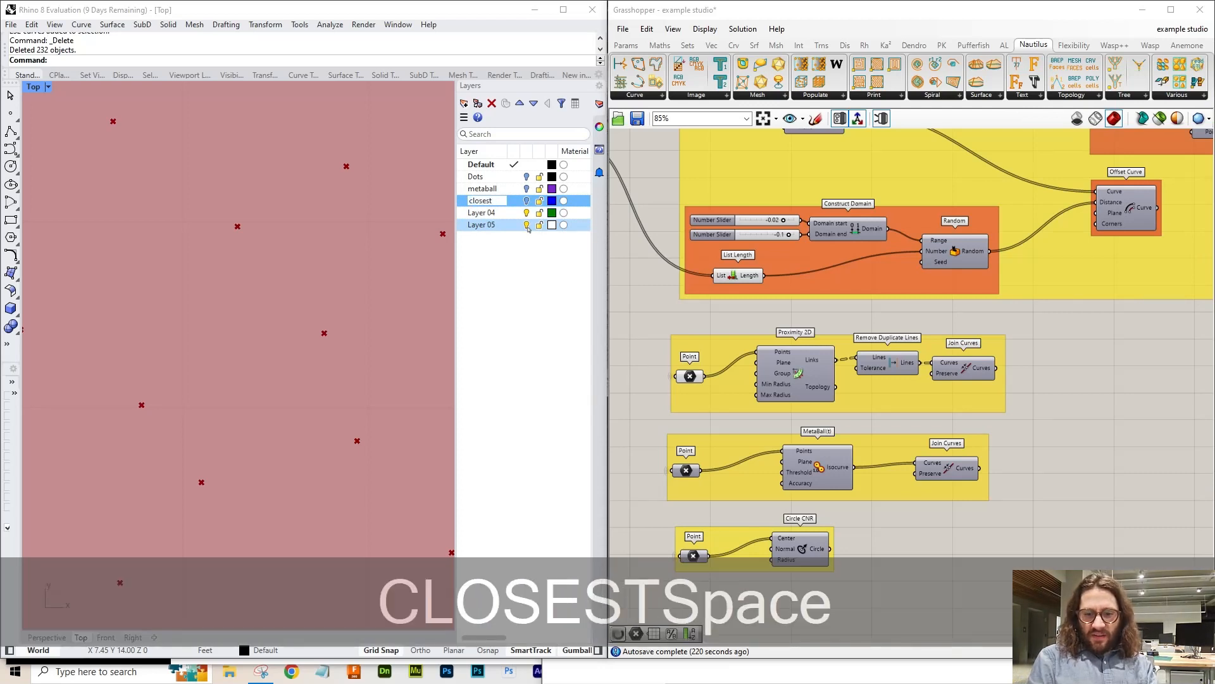
pyautogui.write('lines')
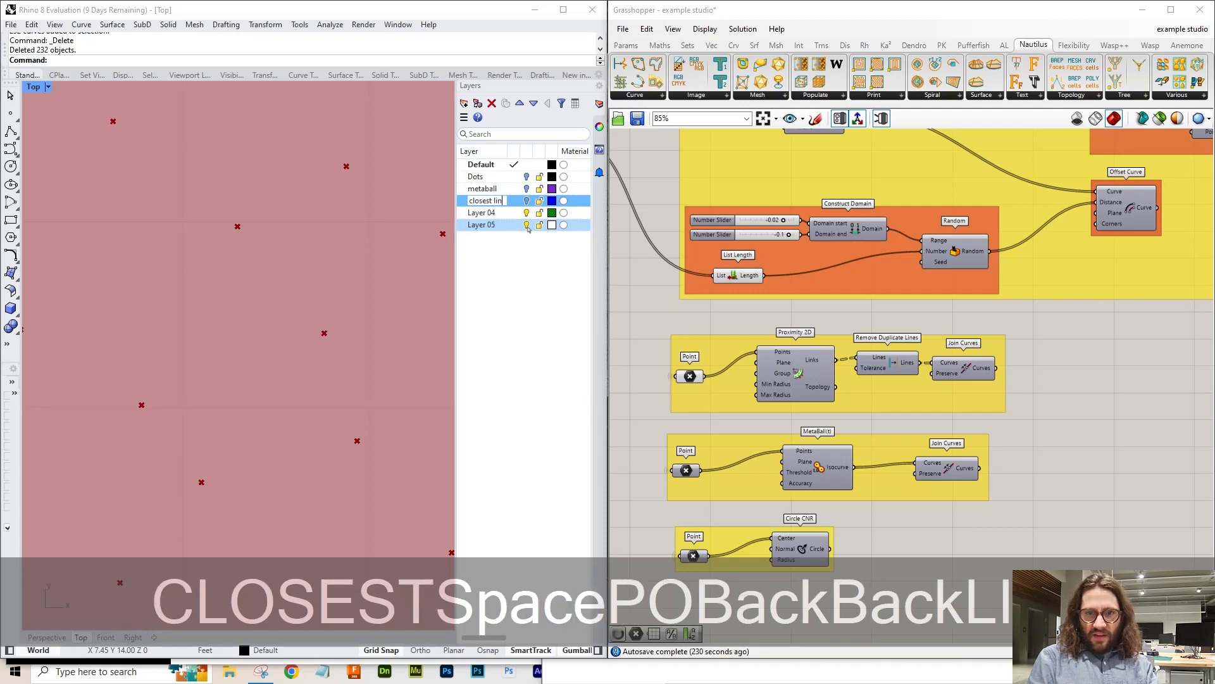
pyautogui.click(369, 265)
# - Move the Proximity 2D, MetaBall and Circle CNR groups together farther below the Voronoi group on the canvas
pyautogui.scroll(-5, 369, 266)
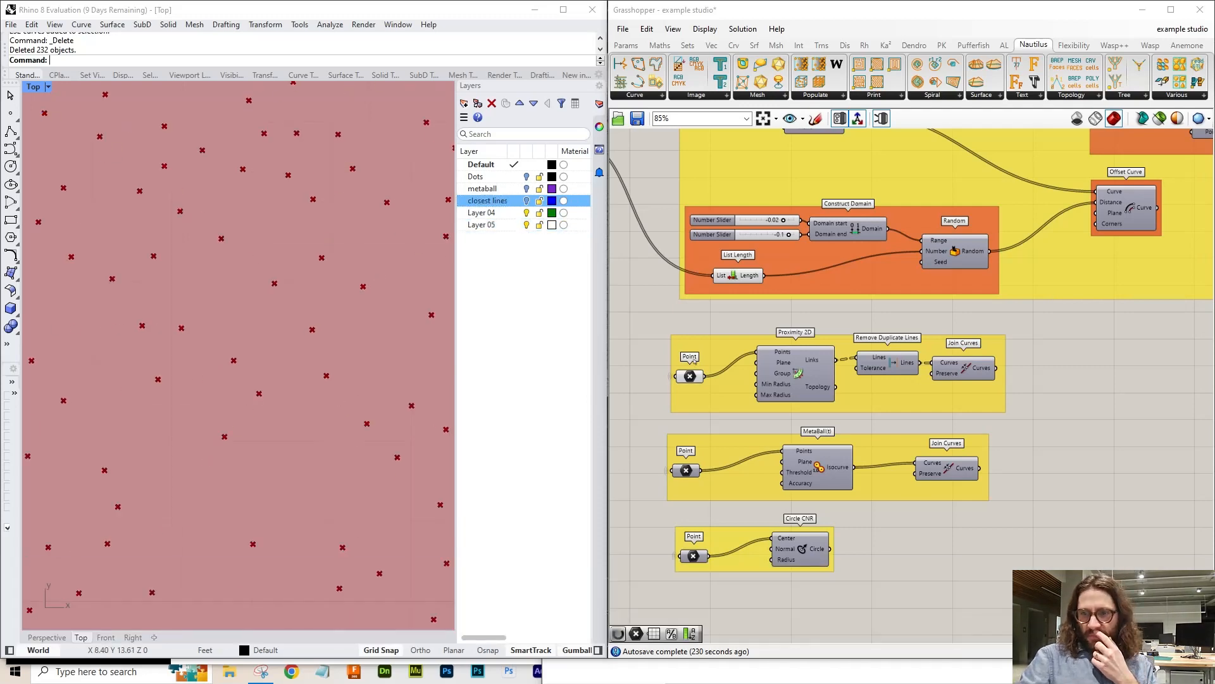
pyautogui.scroll(-2, 942, 357)
pyautogui.scroll(-2, 854, 283)
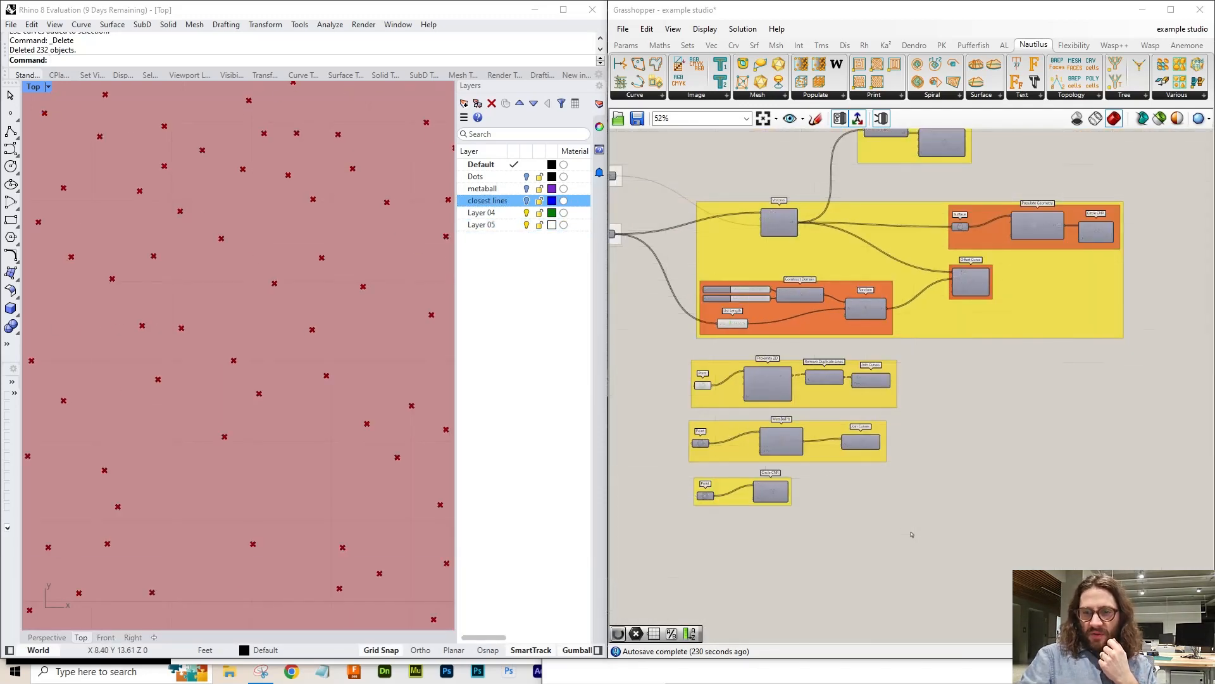
pyautogui.moveTo(908, 532); pyautogui.dragTo(664, 350)
pyautogui.moveTo(858, 419); pyautogui.dragTo(859, 547)
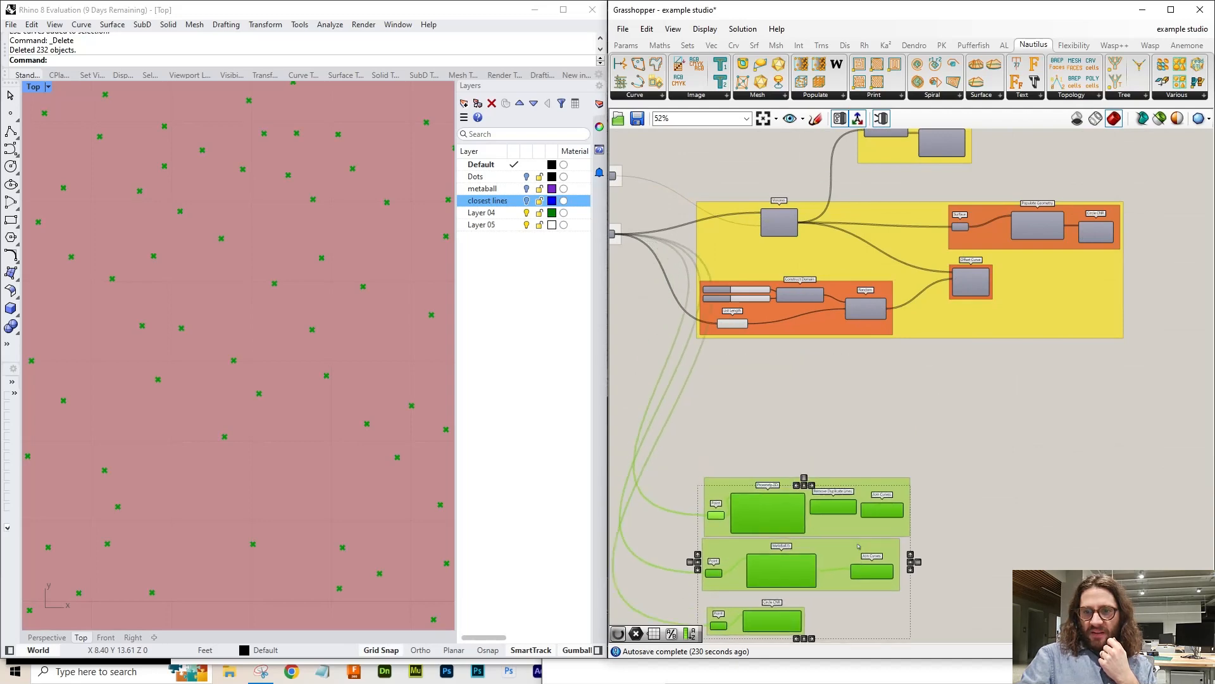
pyautogui.click(859, 443)
# - Inspect the Voronoi component and trace its inputs back to the Surface and Point parameters
pyautogui.scroll(2, 977, 169)
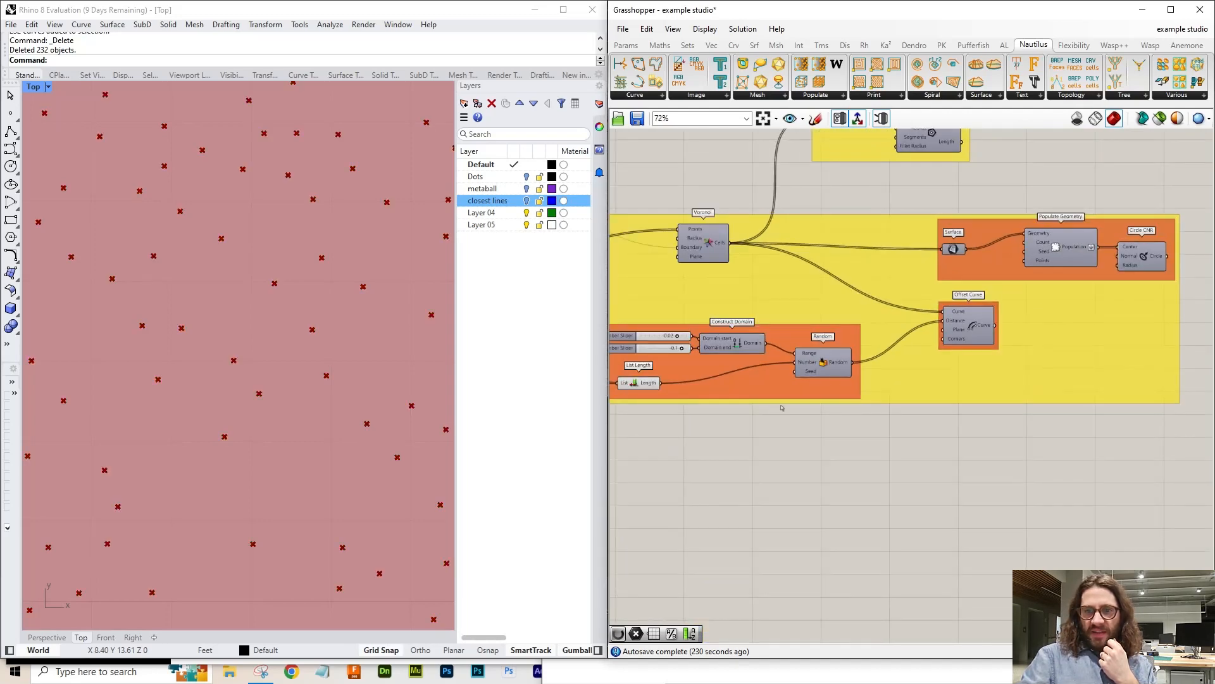
pyautogui.scroll(4, 851, 427)
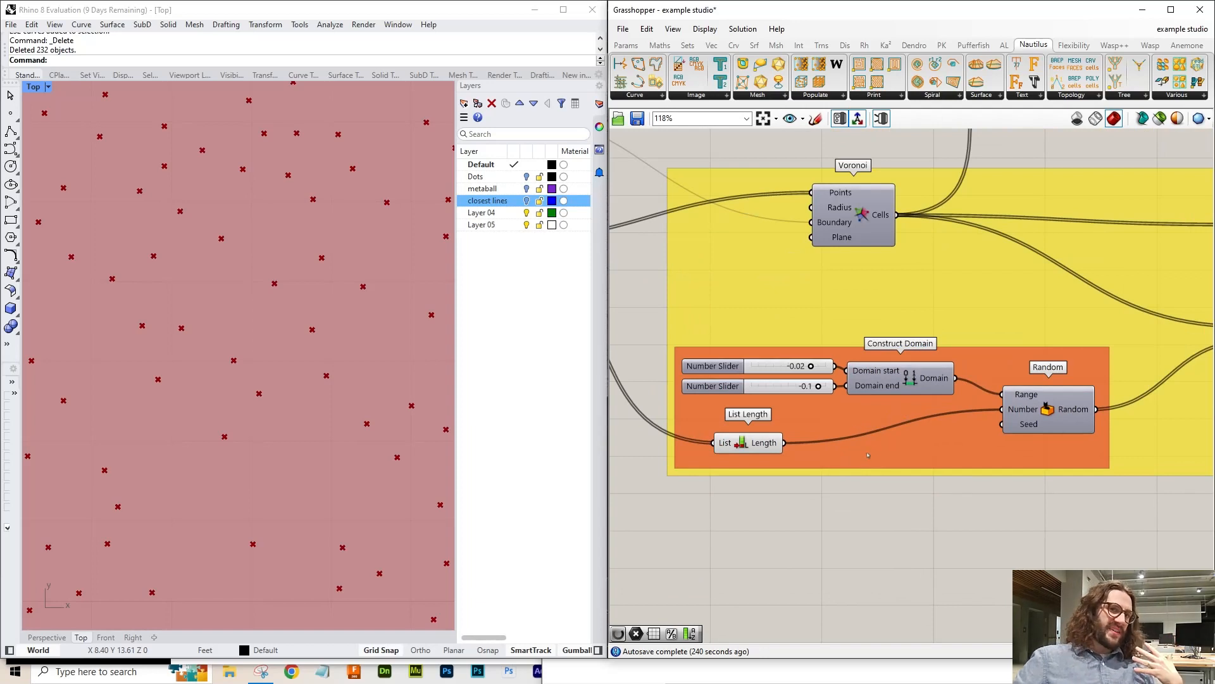
pyautogui.scroll(1, 1084, 443)
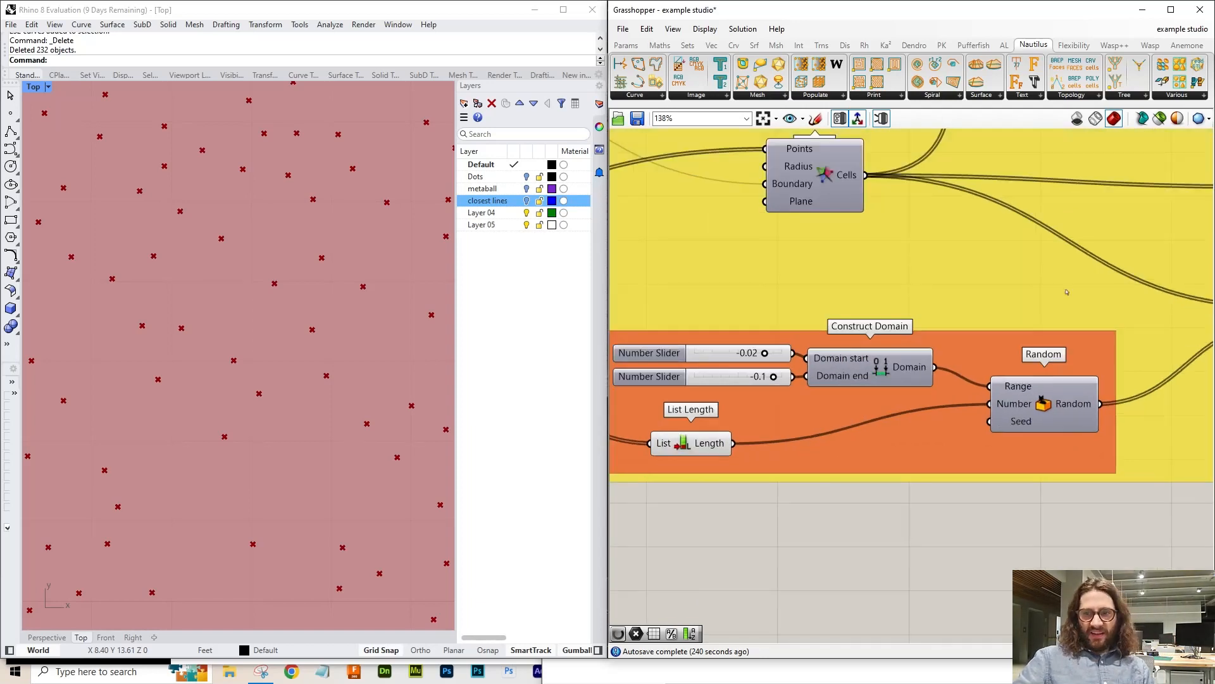
pyautogui.moveTo(1000, 525); pyautogui.dragTo(916, 682, button='right')
pyautogui.moveTo(902, 384); pyautogui.dragTo(805, 396)
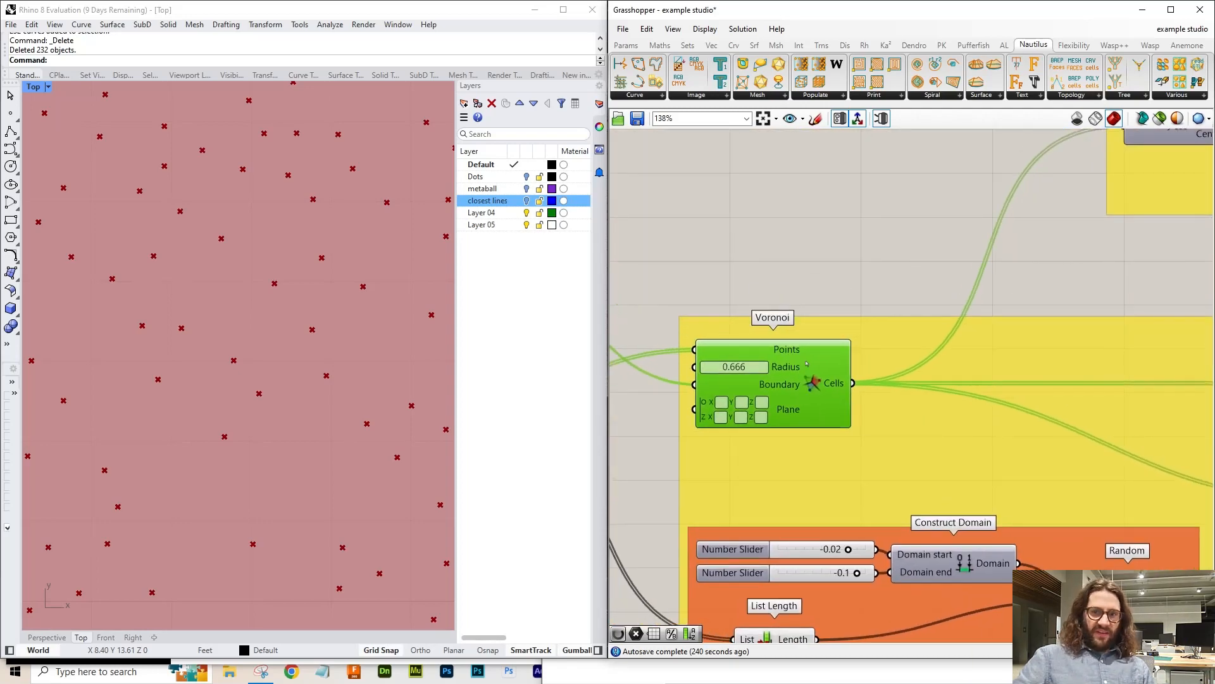
pyautogui.moveTo(821, 275); pyautogui.dragTo(1191, 261, button='right')
pyautogui.hotkey('ctrl', 'z')
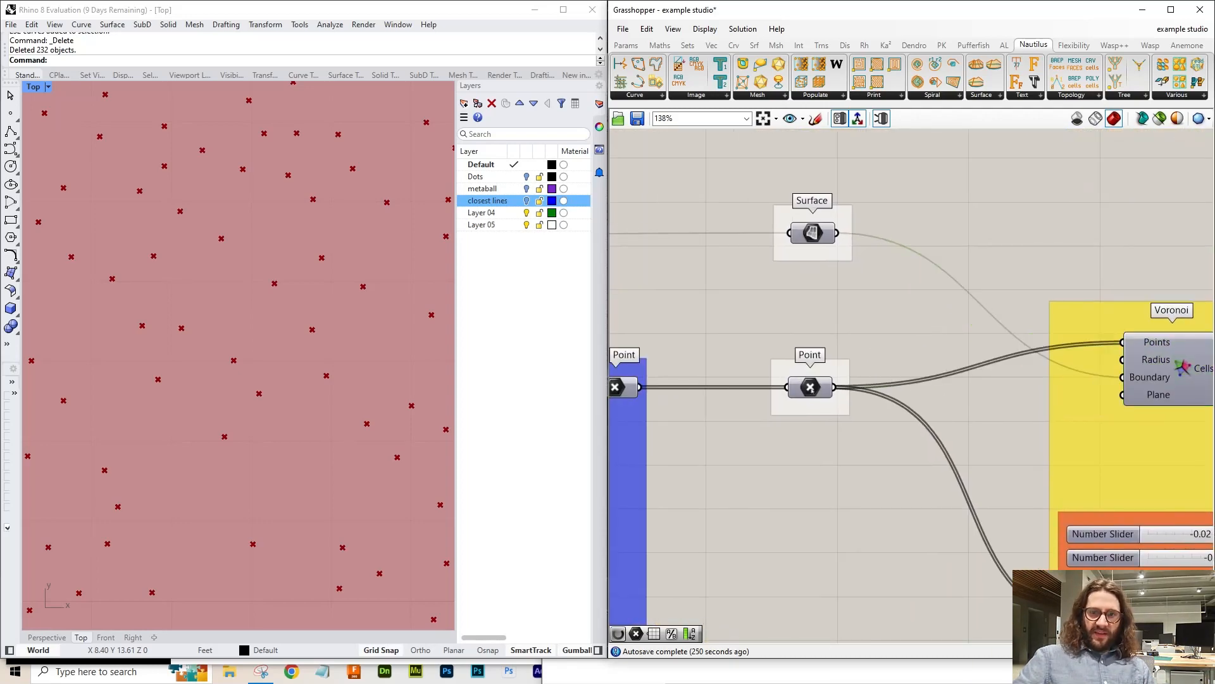
# - Toggle the Point parameter's preview off and on, and turn on the Voronoi component's preview
pyautogui.click(810, 386)
pyautogui.hotkey('ctrl', 'q')
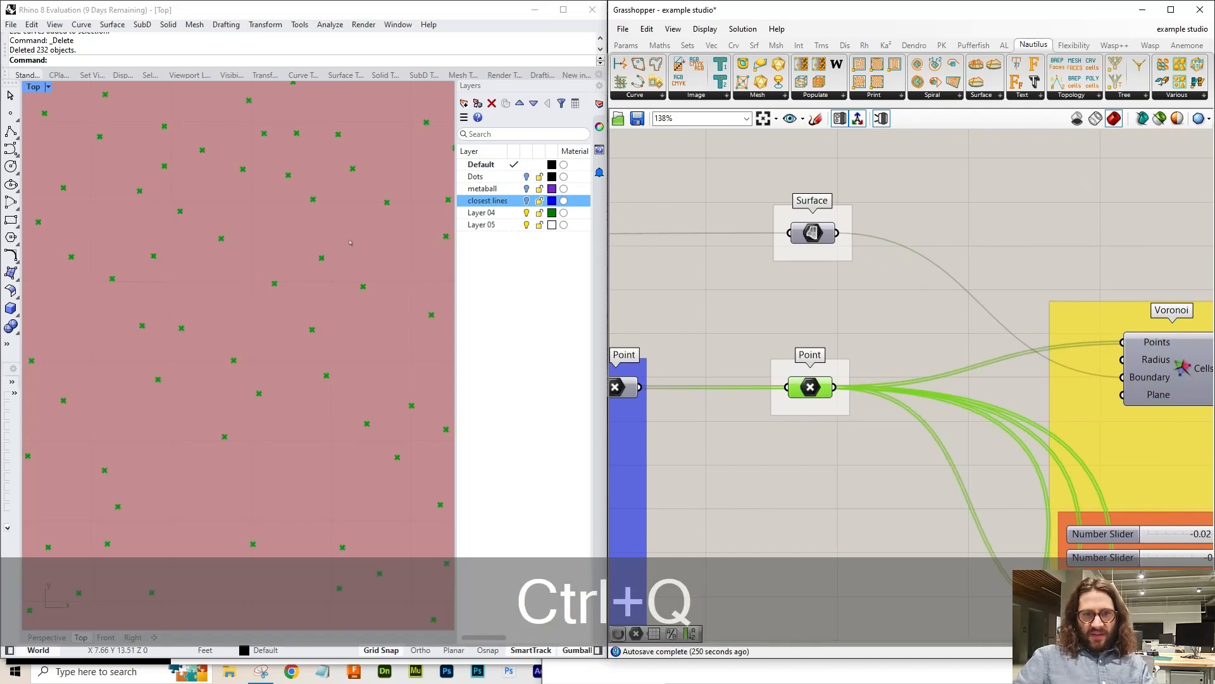
pyautogui.hotkey('ctrl', 'q')
pyautogui.click(1142, 370)
pyautogui.hotkey('ctrl', 'q')
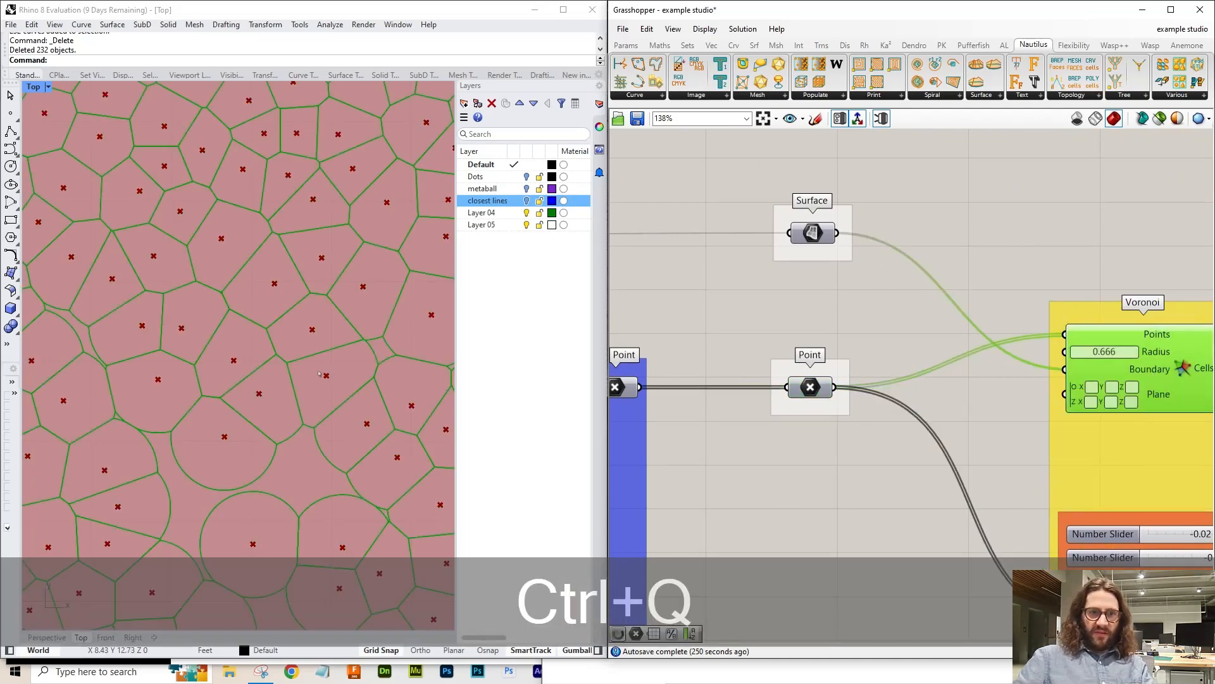
pyautogui.scroll(-9, 283, 388)
pyautogui.moveTo(283, 388); pyautogui.dragTo(305, 303, button='right')
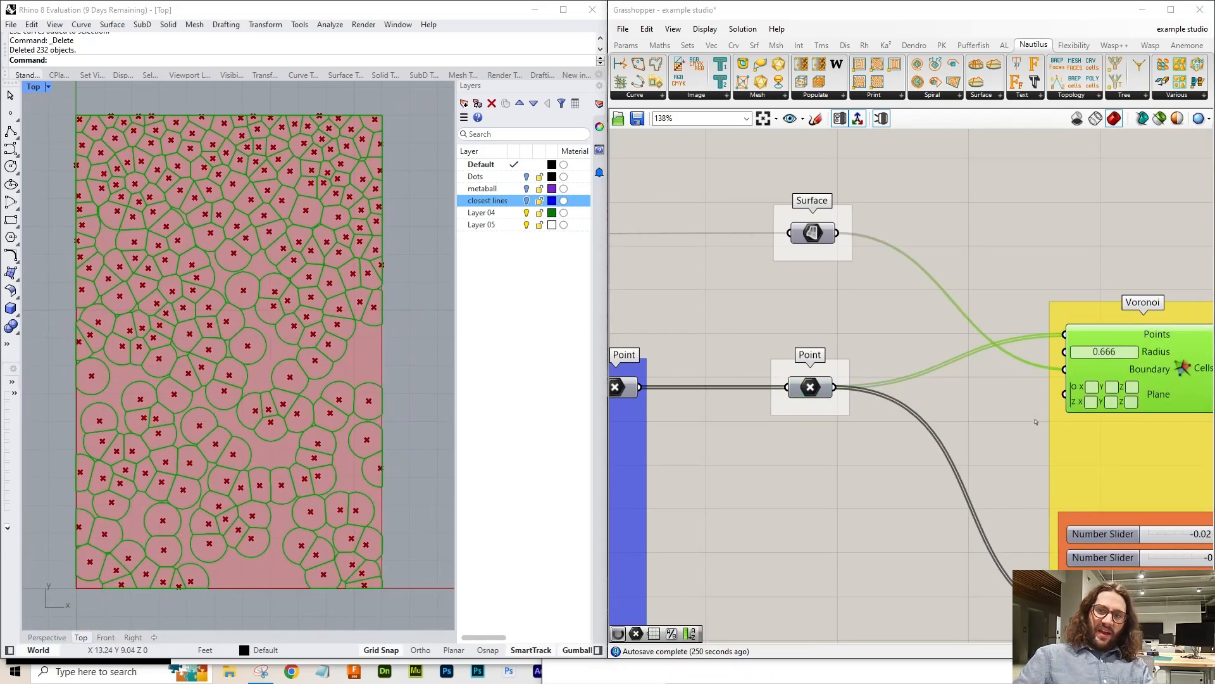
# - Try a Voronoi radius of 13.366, followed by a radius of 0.75
pyautogui.scroll(5, 1094, 365)
pyautogui.moveTo(1012, 362)
pyautogui.mouseDown()
pyautogui.moveTo(1041, 364)
pyautogui.moveTo(1011, 363)
pyautogui.mouseUp()
pyautogui.moveTo(1025, 404); pyautogui.dragTo(994, 355)
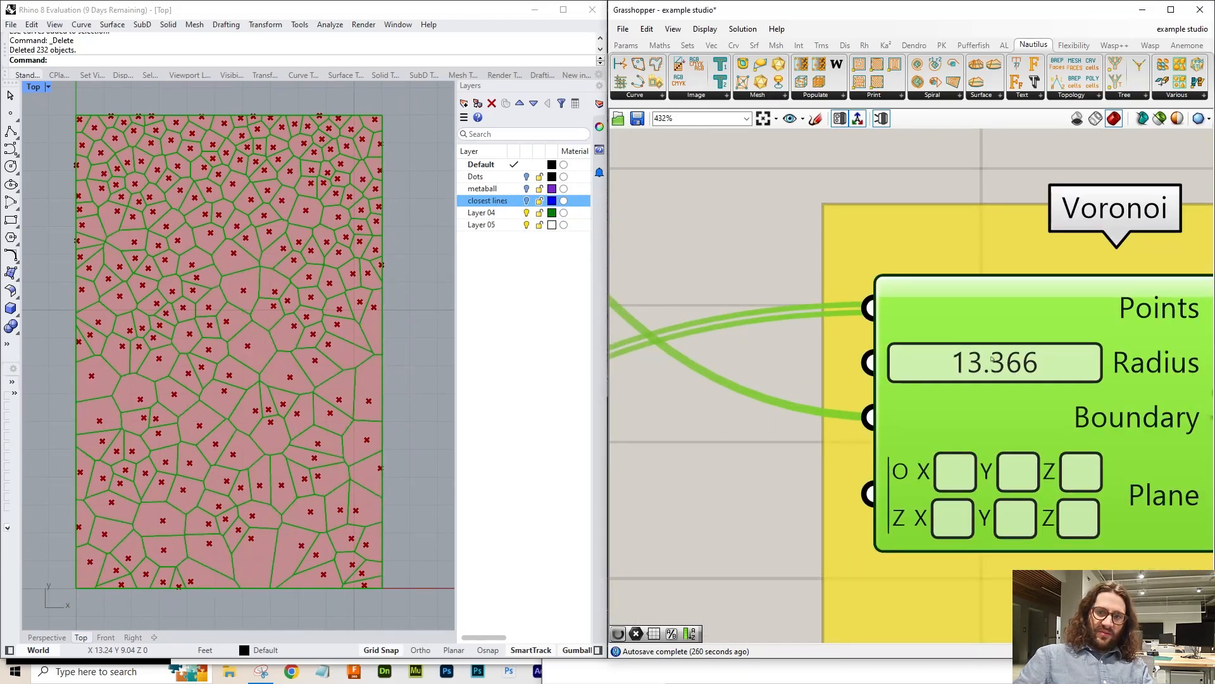
pyautogui.doubleClick(994, 364)
pyautogui.write('.75')
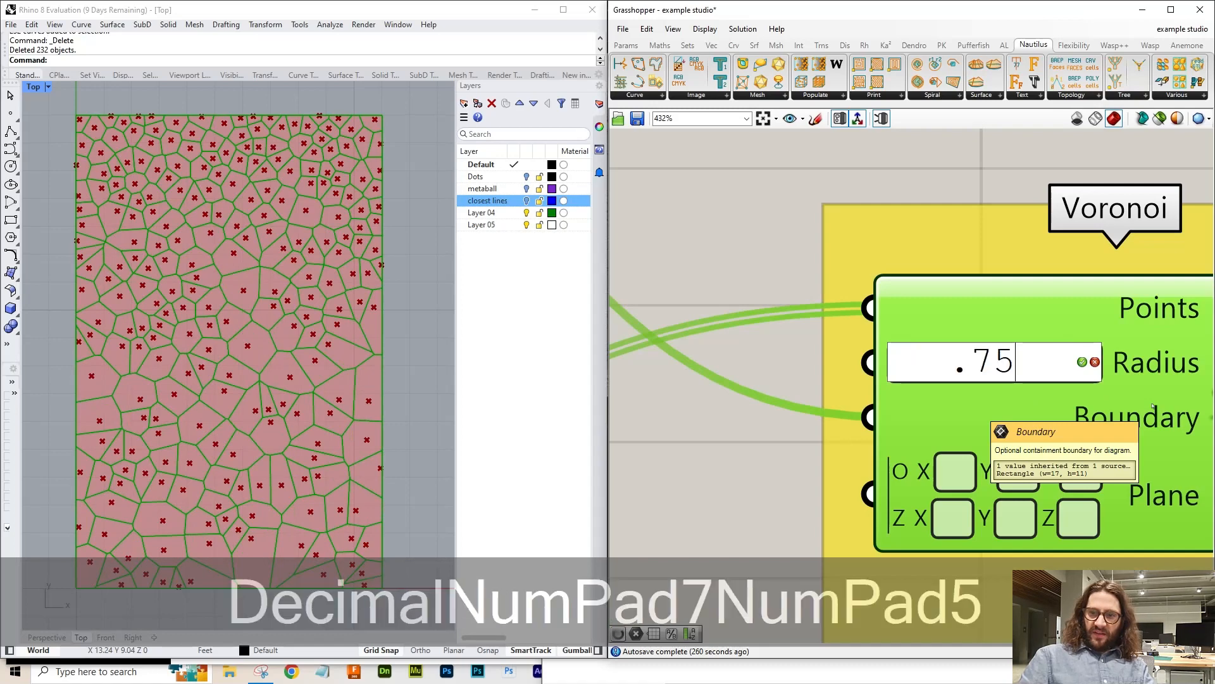
pyautogui.press('Return')
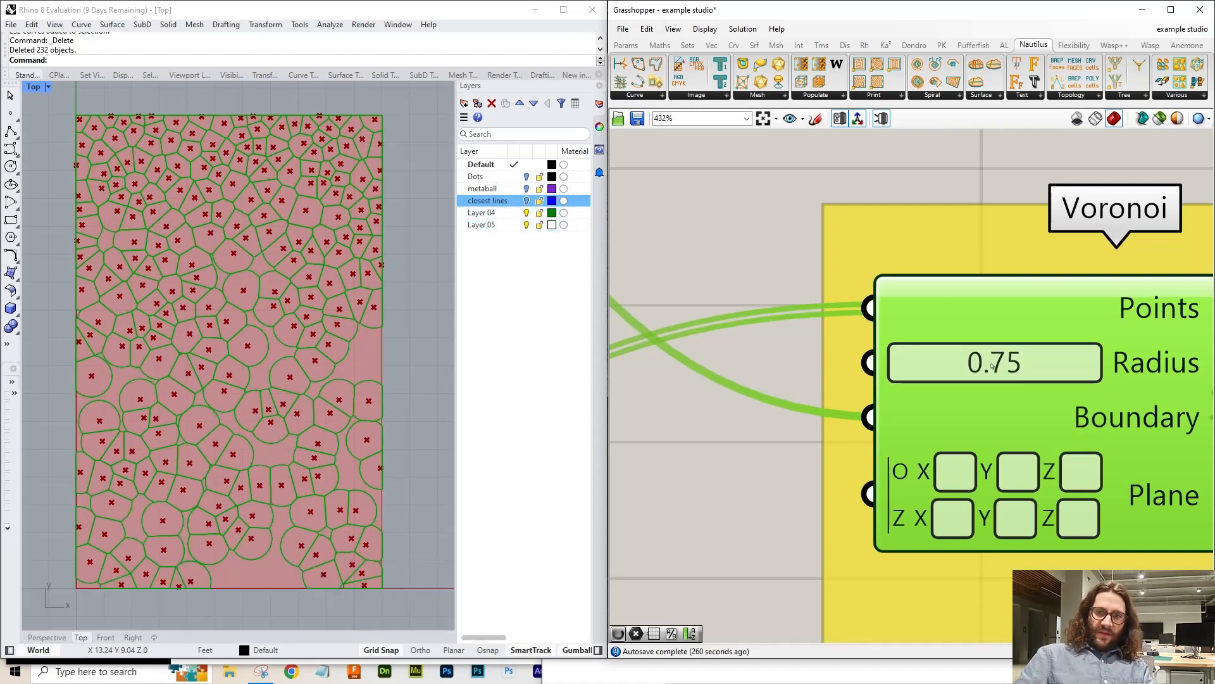
# - Clear the Voronoi radius and try a value of 100
pyautogui.doubleClick(992, 365)
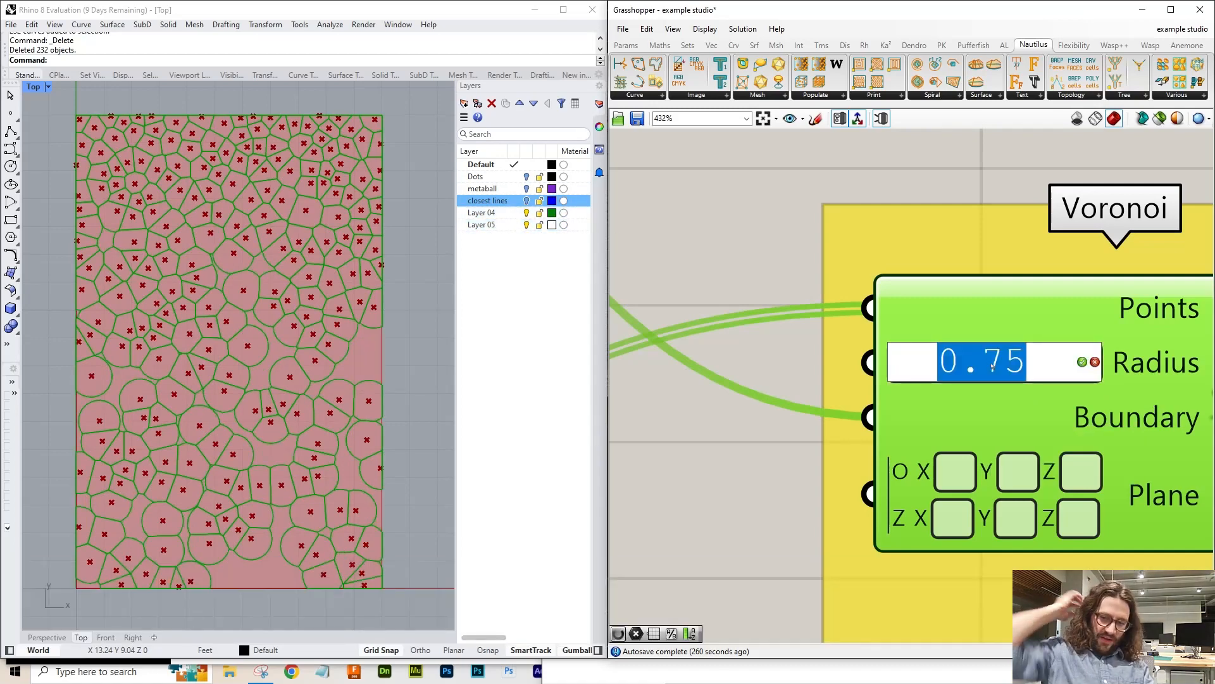
pyautogui.press('BackSpace')
pyautogui.press('Return')
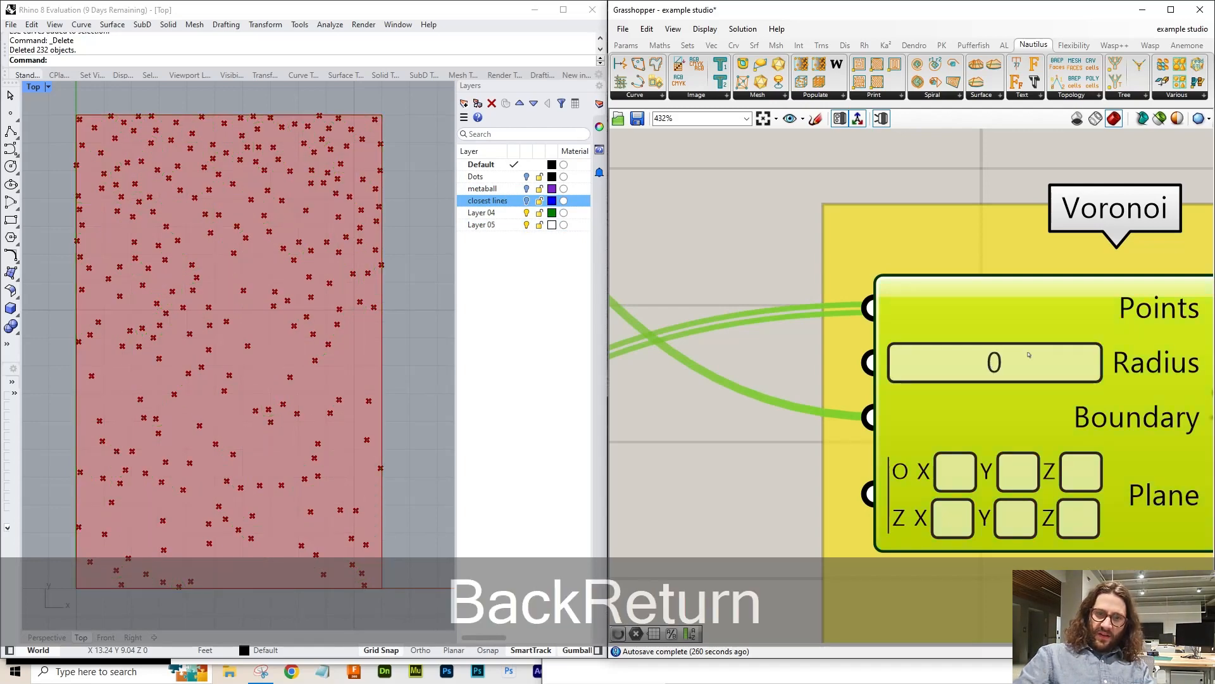
pyautogui.doubleClick(1002, 362)
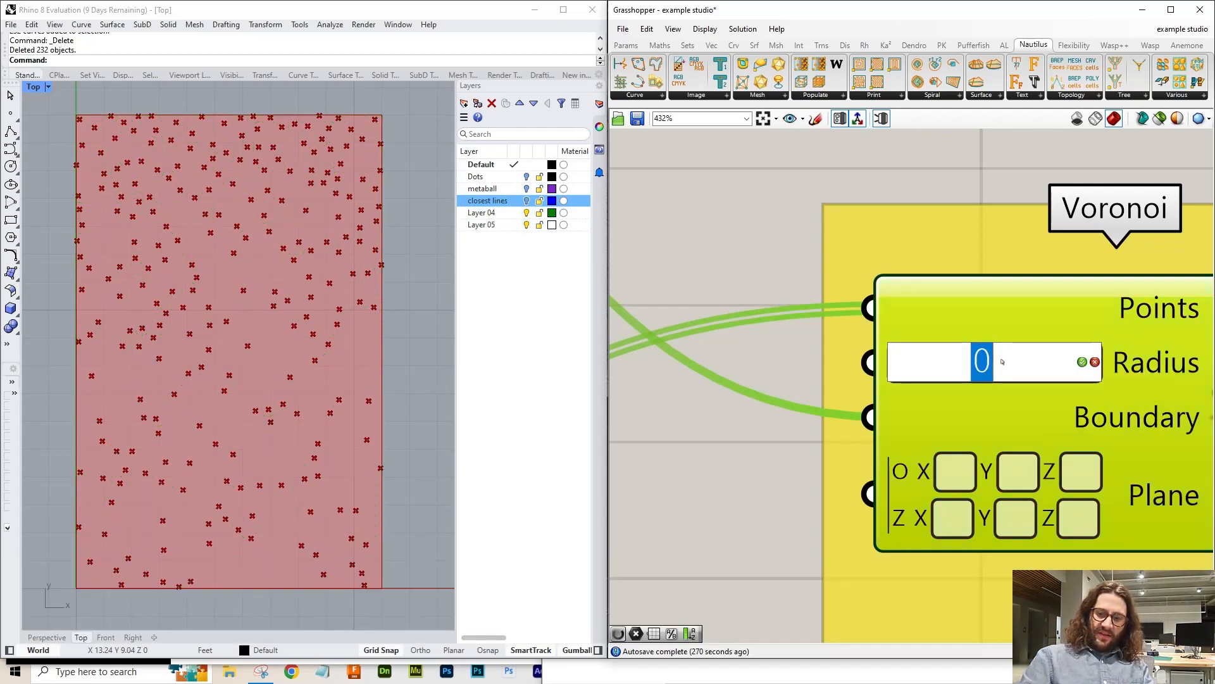
pyautogui.write('100')
pyautogui.press('Return')
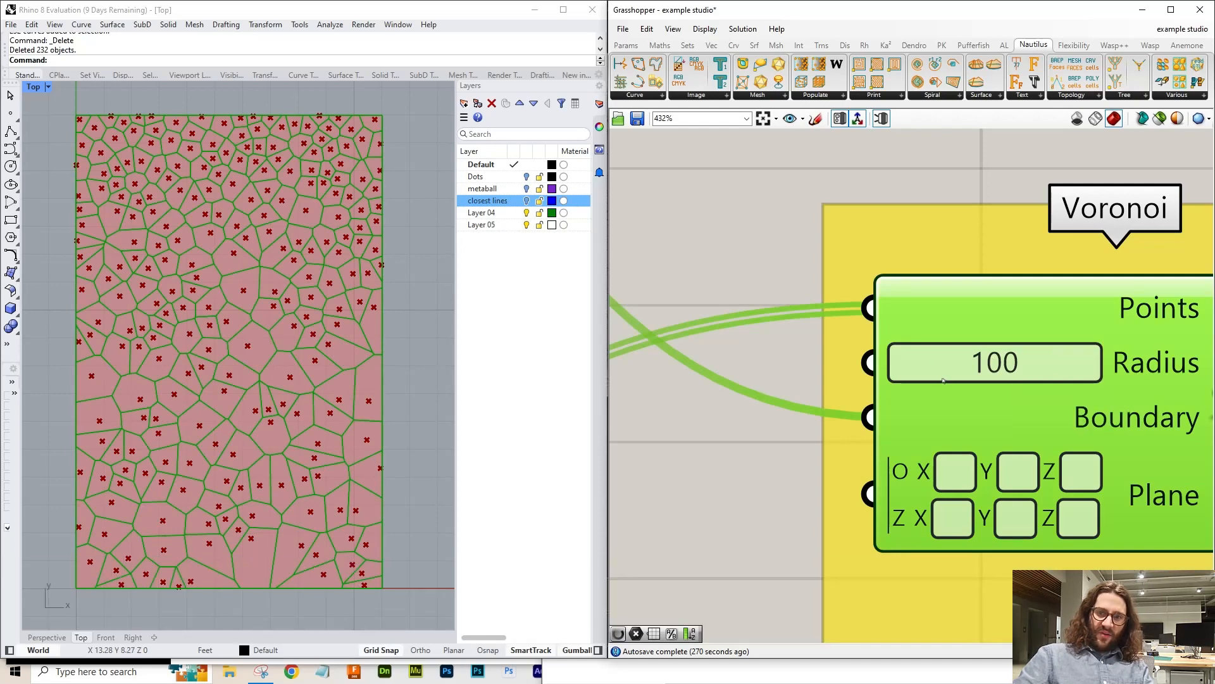
# - Set the Voronoi radius to 0.5
pyautogui.doubleClick(994, 371)
pyautogui.write('0')
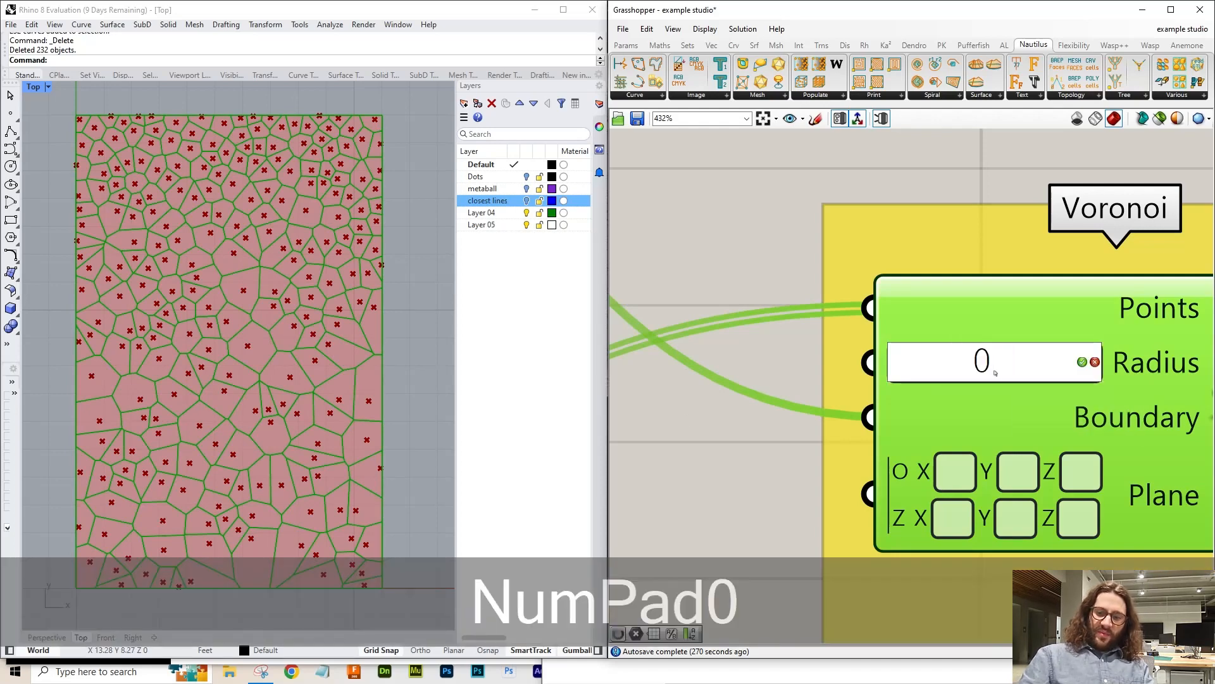
pyautogui.write('.5')
pyautogui.press('Return')
# - Examine how the rounded Voronoi cells meet their neighbours across the sheet, both up close and as a whole
pyautogui.scroll(2, 209, 217)
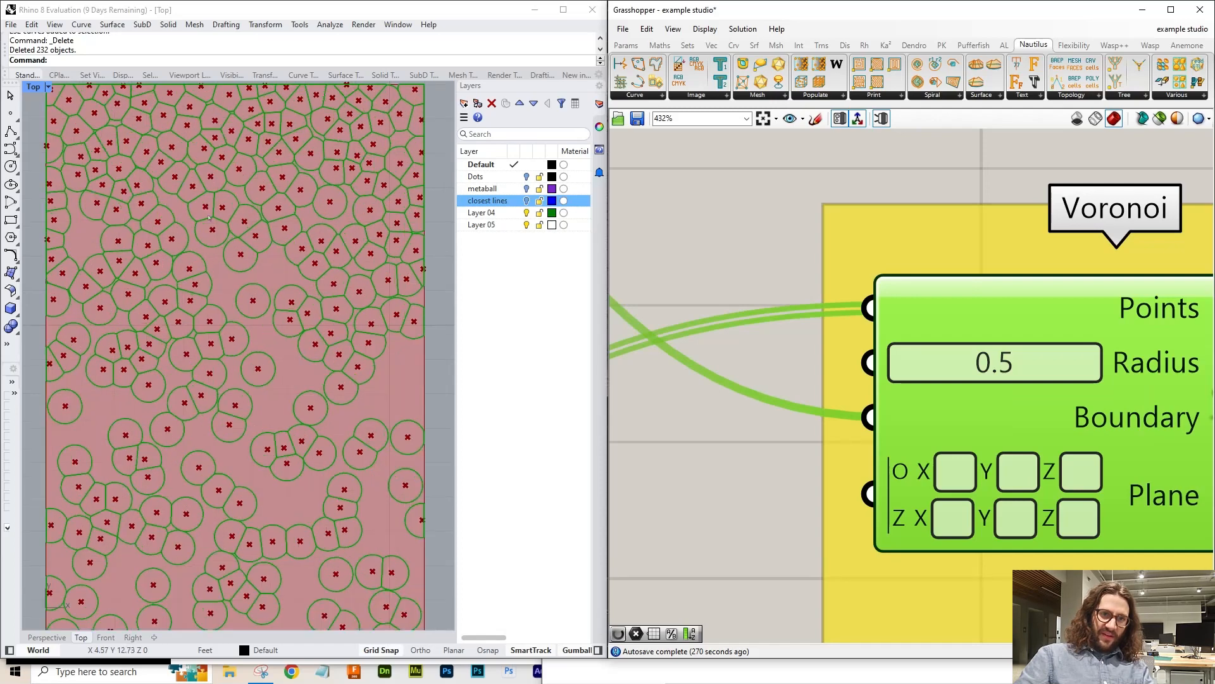
pyautogui.scroll(-4, 209, 217)
pyautogui.scroll(6, 380, 448)
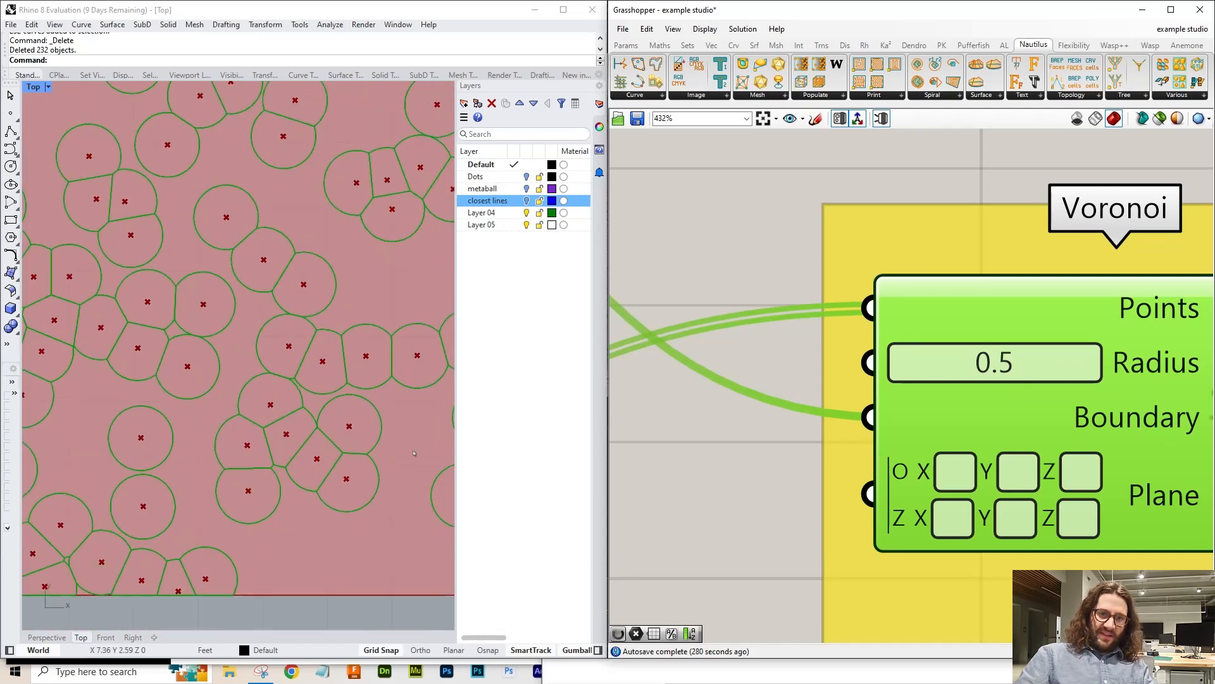
pyautogui.scroll(4, 360, 502)
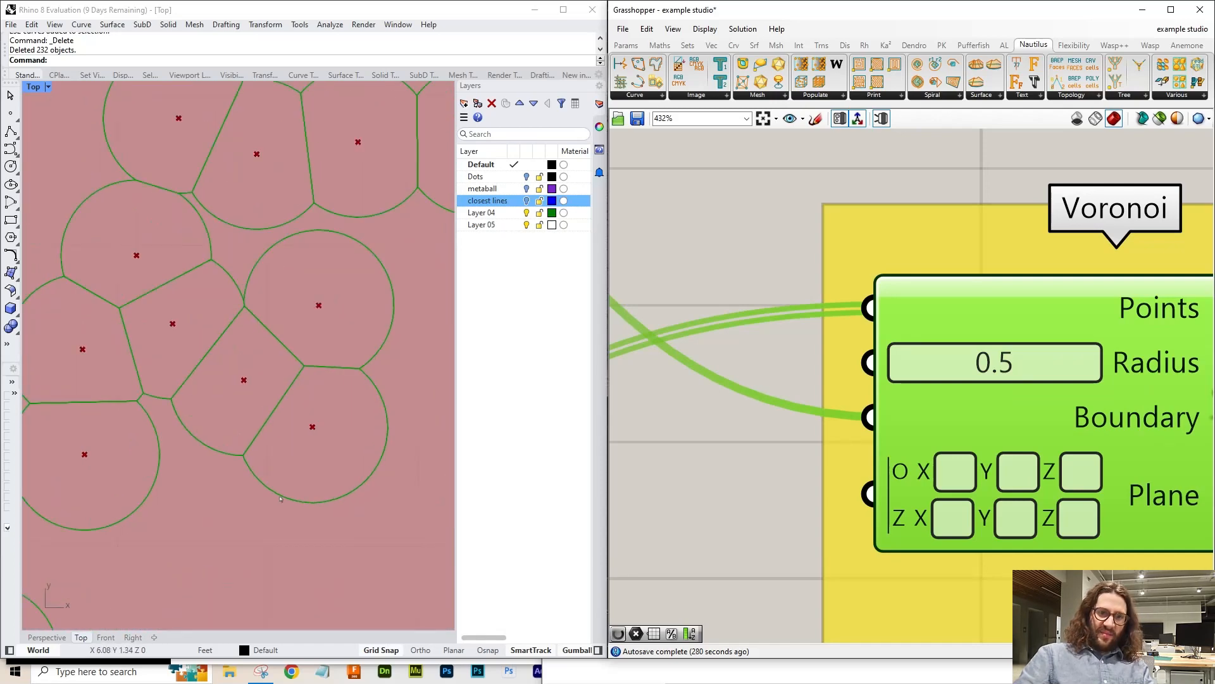
pyautogui.scroll(-5, 224, 377)
pyautogui.scroll(6, 313, 168)
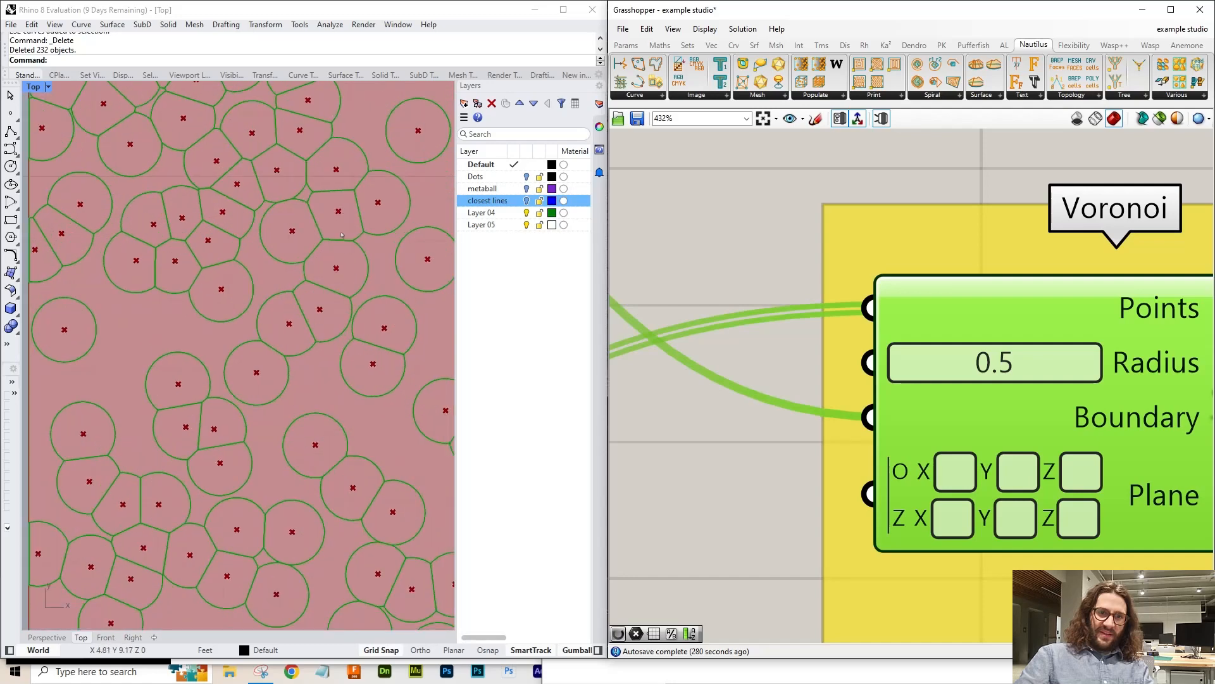
pyautogui.scroll(-5, 324, 320)
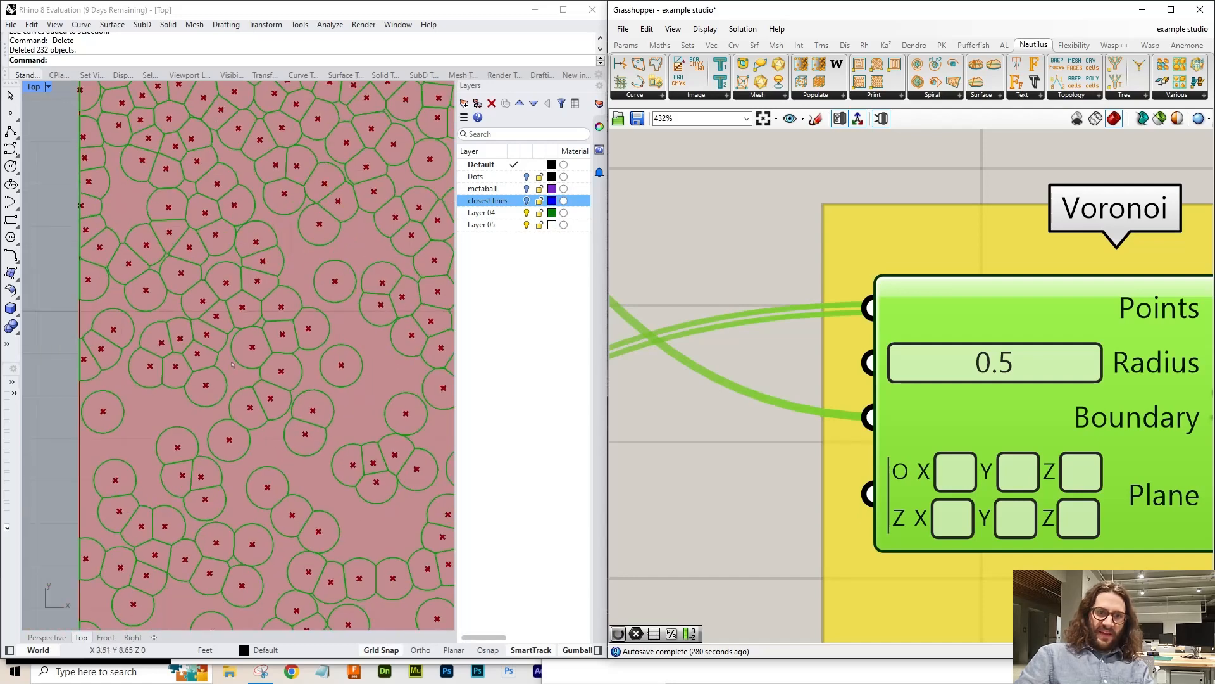
pyautogui.scroll(-3, 219, 345)
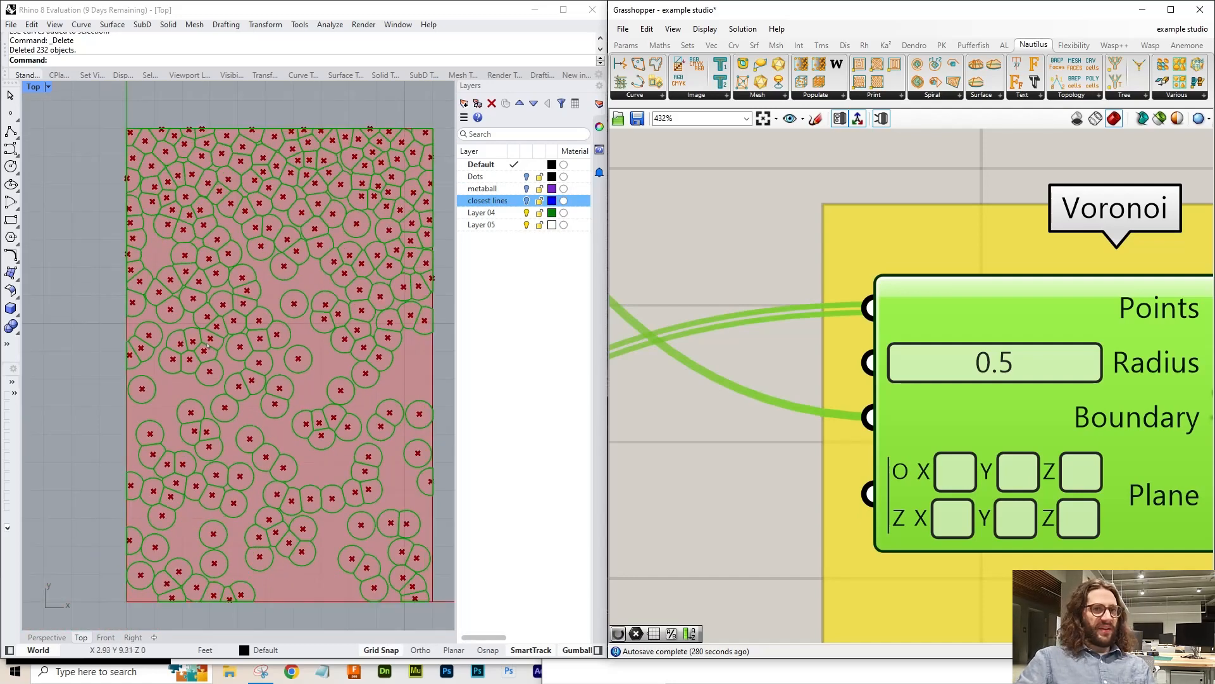
pyautogui.scroll(2, 367, 190)
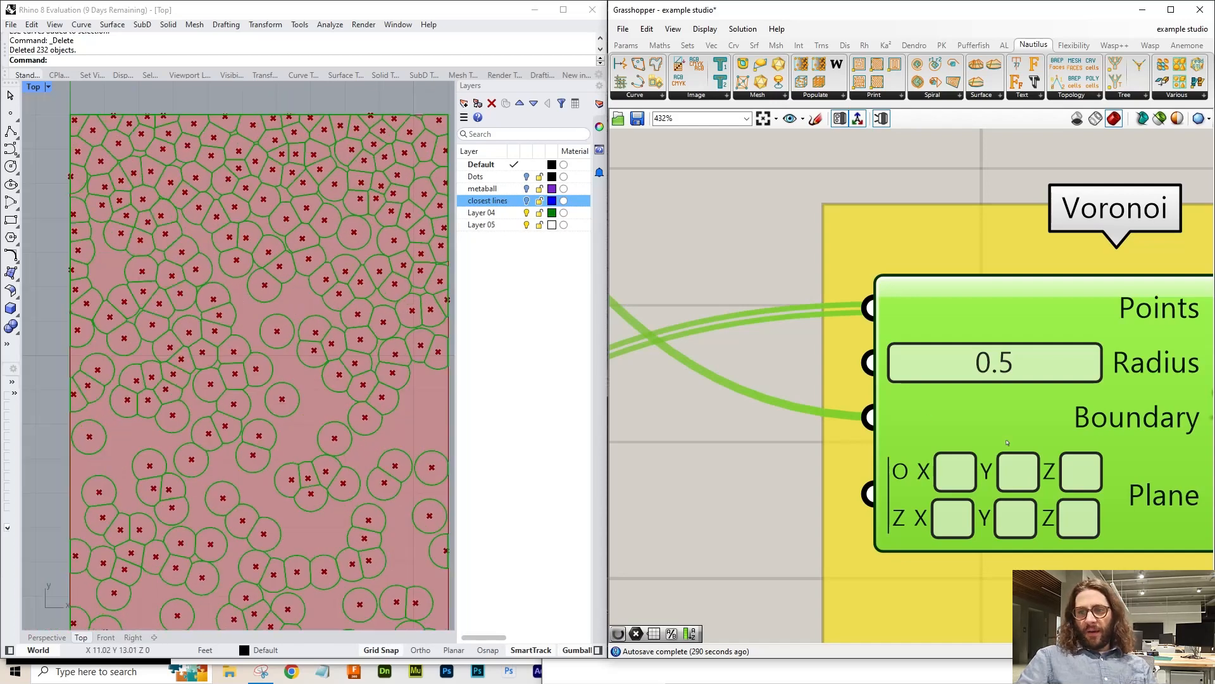
# - Trace the Voronoi's Points and Boundary inputs back through the Point and Surface parameters to the start of the definition
pyautogui.scroll(-5, 798, 461)
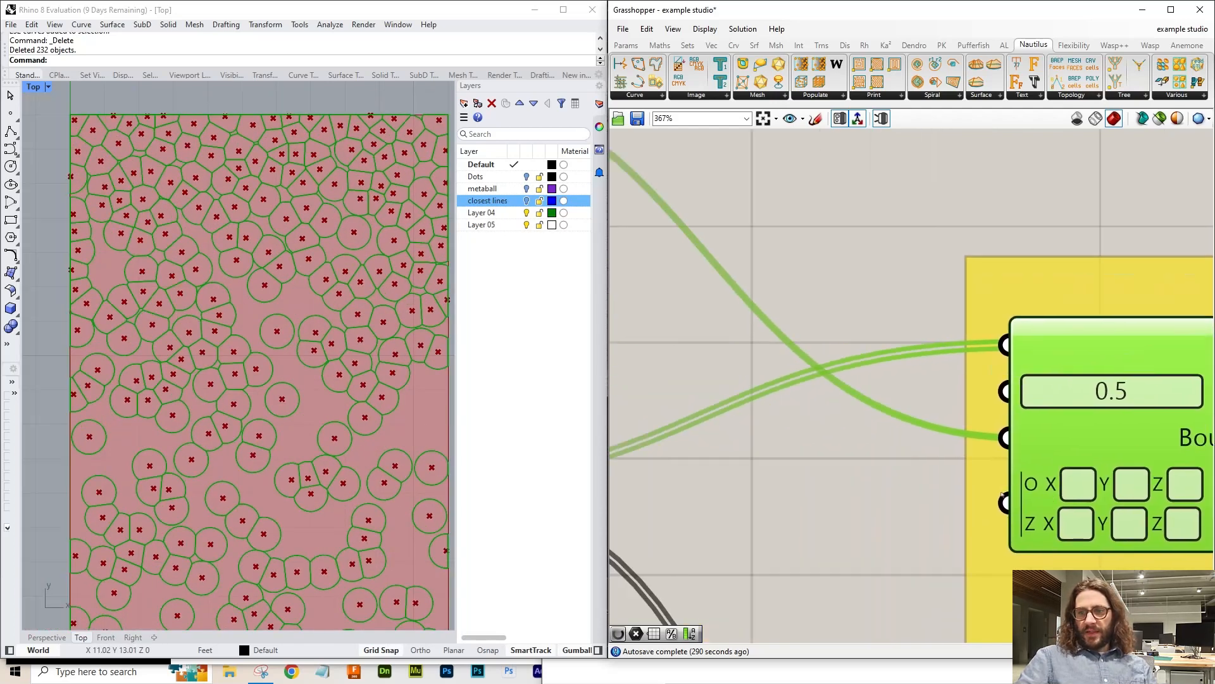
pyautogui.click(798, 485)
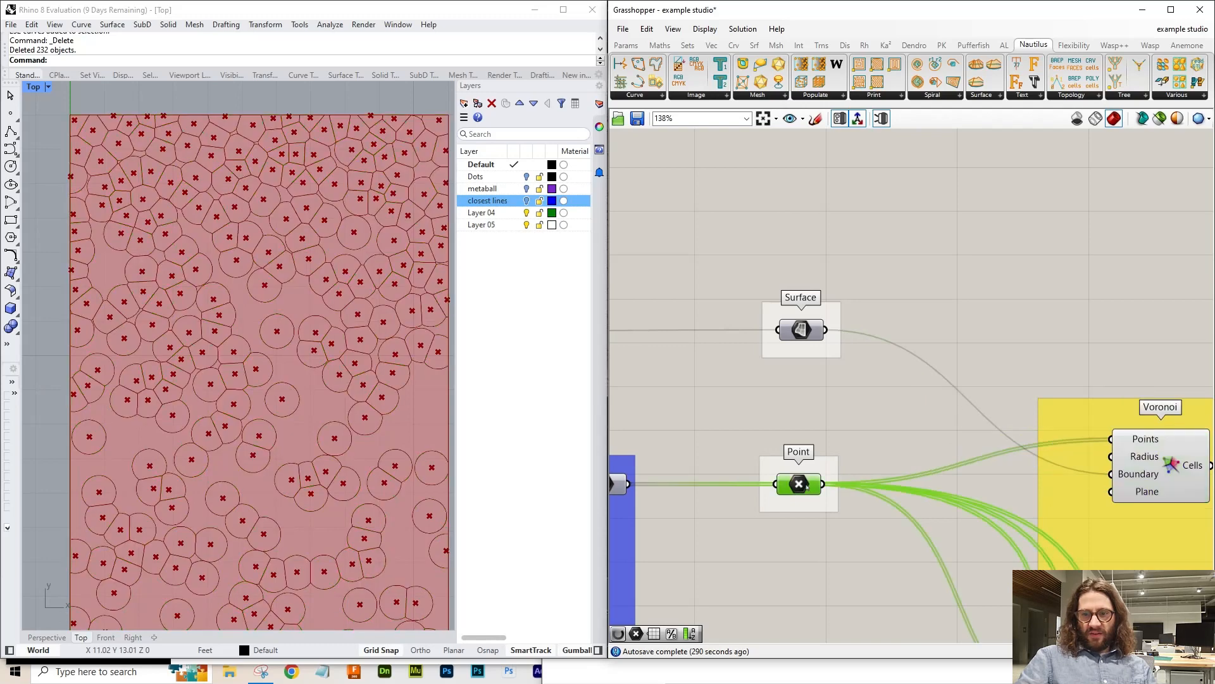
pyautogui.click(1006, 491)
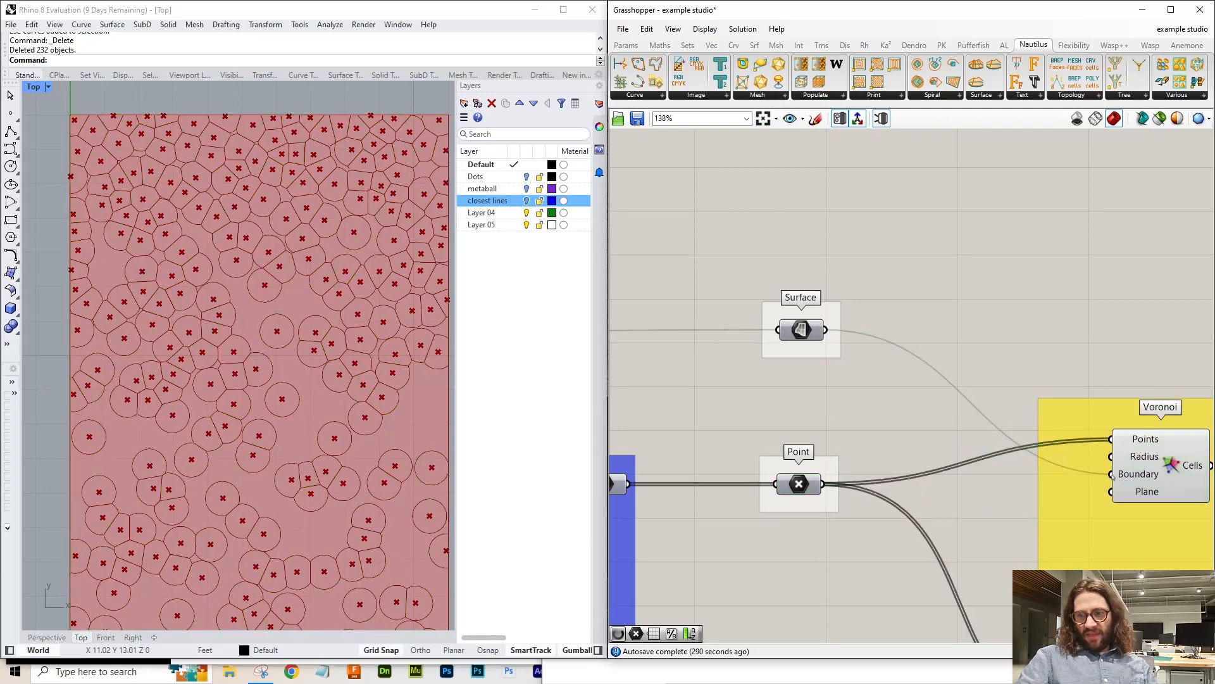
pyautogui.scroll(-5, 769, 479)
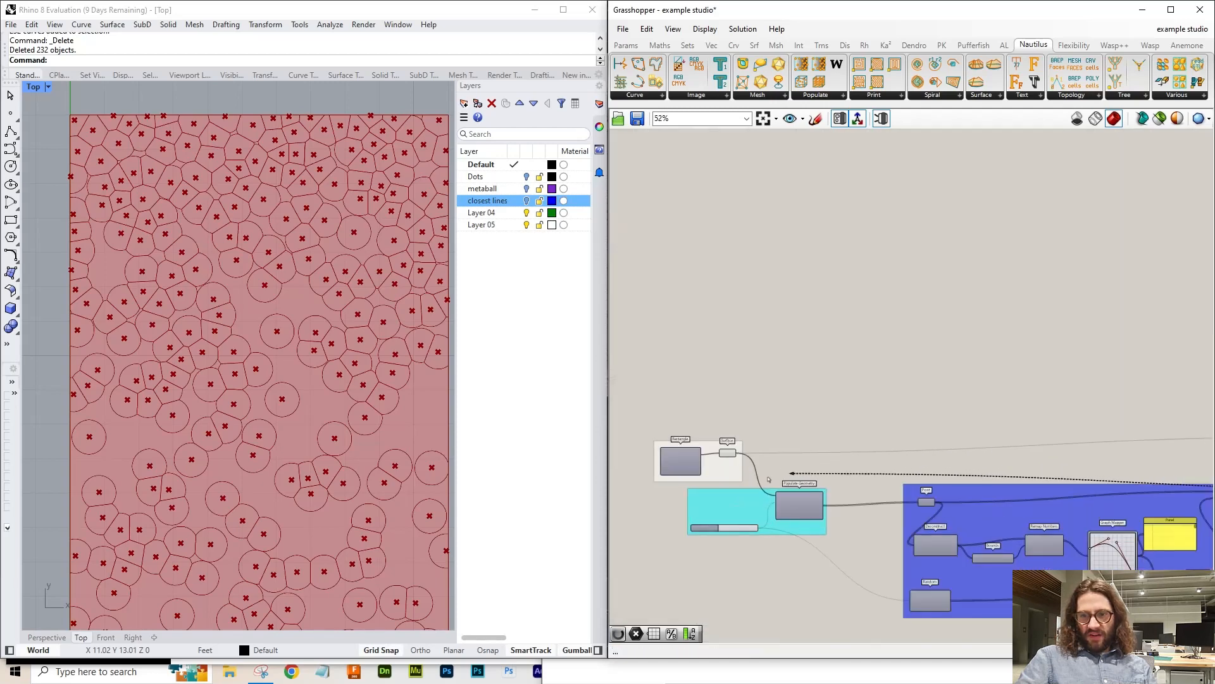
pyautogui.scroll(9, 726, 466)
pyautogui.moveTo(768, 479); pyautogui.dragTo(1024, 300)
pyautogui.scroll(-9, 778, 392)
pyautogui.scroll(-3, 777, 391)
pyautogui.scroll(4, 1170, 385)
pyautogui.scroll(3, 1201, 407)
pyautogui.moveTo(1025, 300); pyautogui.dragTo(705, 247, button='right')
pyautogui.moveTo(706, 247); pyautogui.dragTo(729, 279)
pyautogui.moveTo(730, 279); pyautogui.dragTo(835, 248, button='right')
pyautogui.moveTo(834, 248); pyautogui.dragTo(913, 364)
pyautogui.press('Escape')
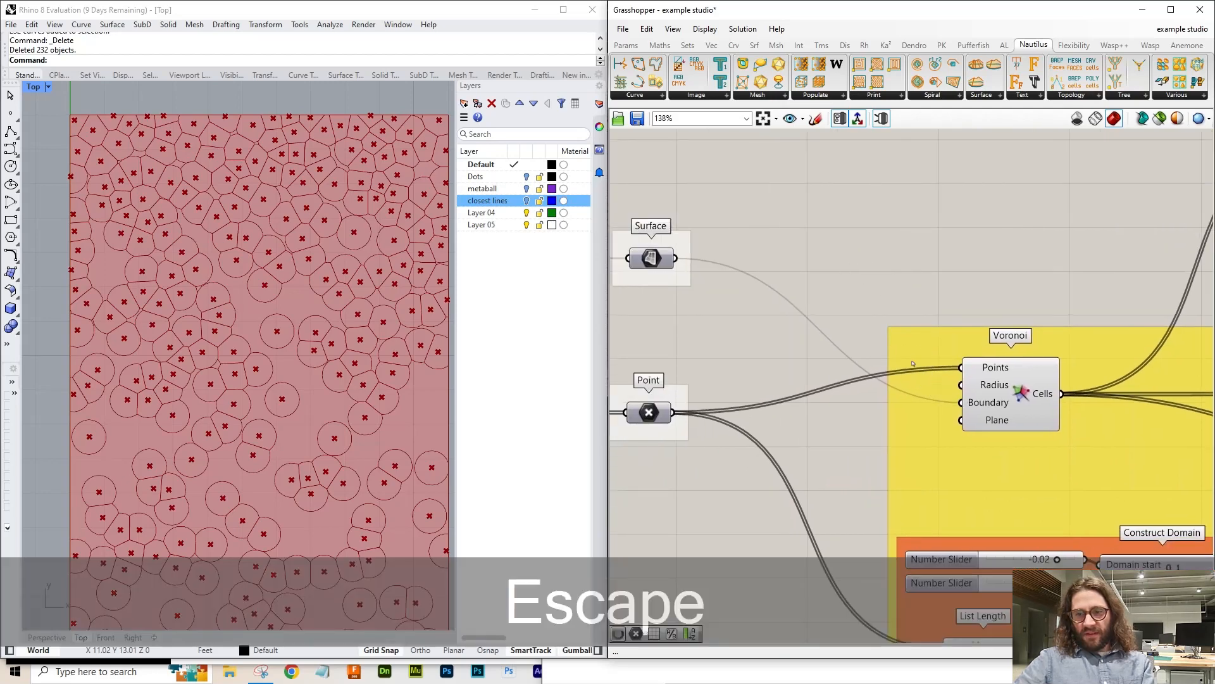
# - Disconnect the Surface parameter from the Voronoi's Boundary input and inspect the cells along the sheet's edge
pyautogui.click(1018, 393)
pyautogui.scroll(-4, 345, 333)
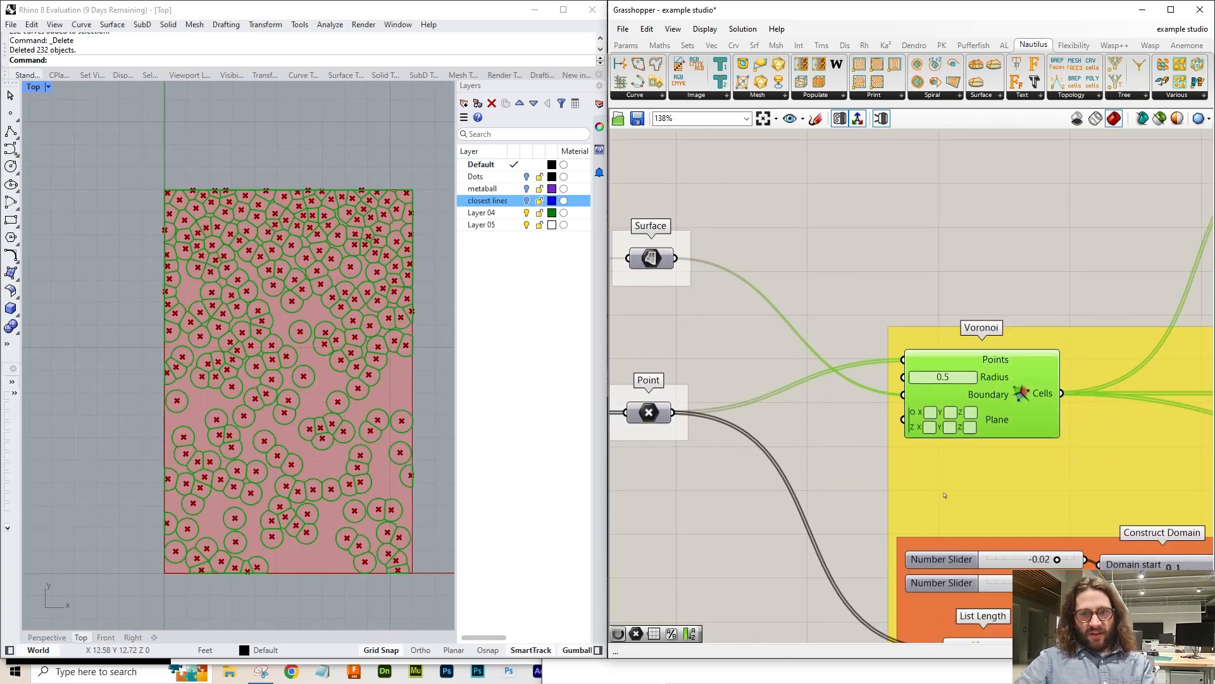
pyautogui.click(946, 392)
pyautogui.click(981, 405)
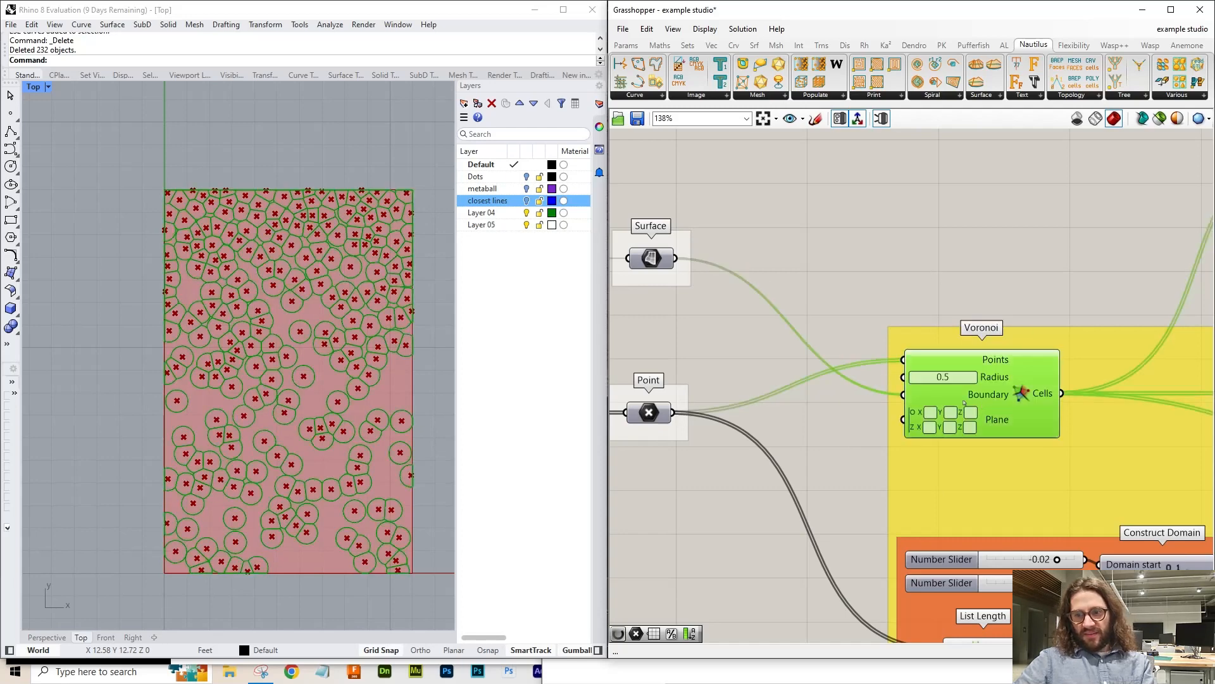
pyautogui.rightClick(918, 399)
pyautogui.moveTo(987, 447)
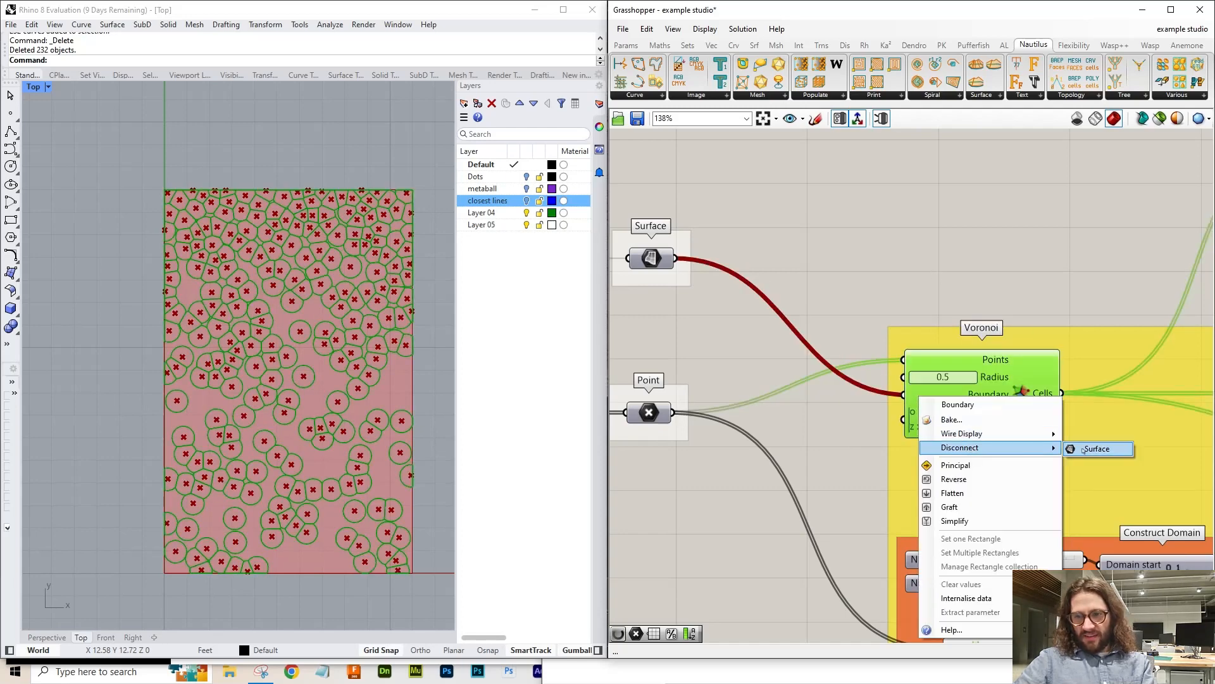
pyautogui.click(1083, 448)
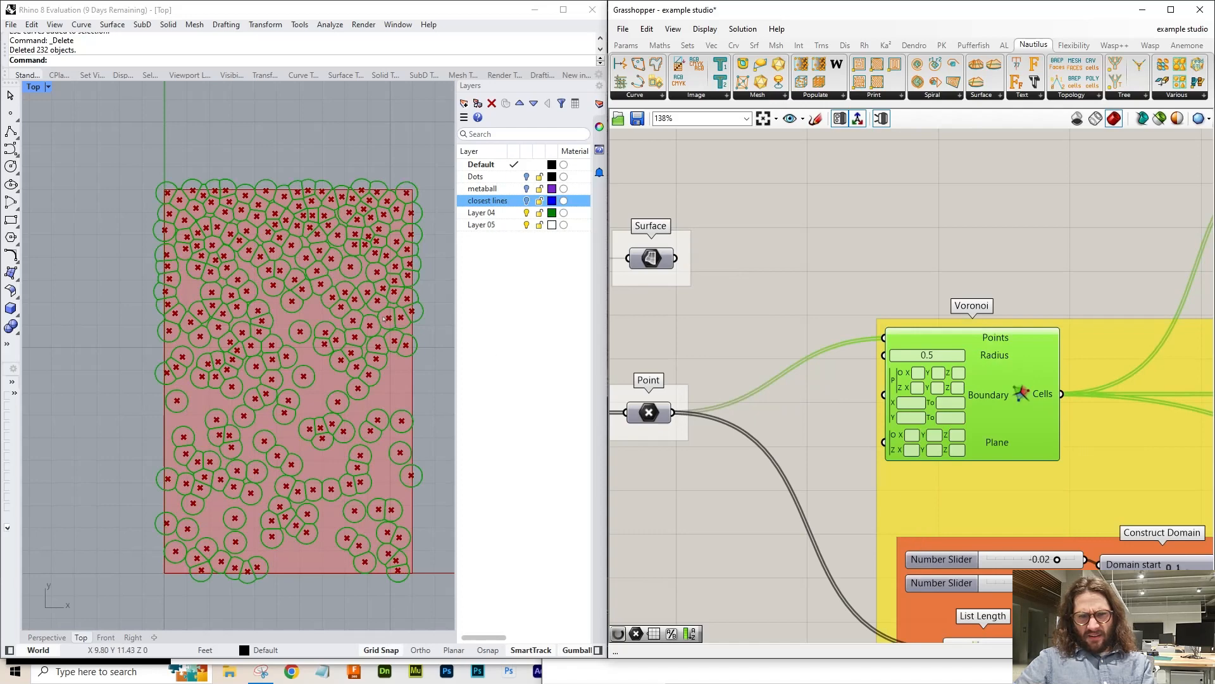
pyautogui.scroll(5, 164, 183)
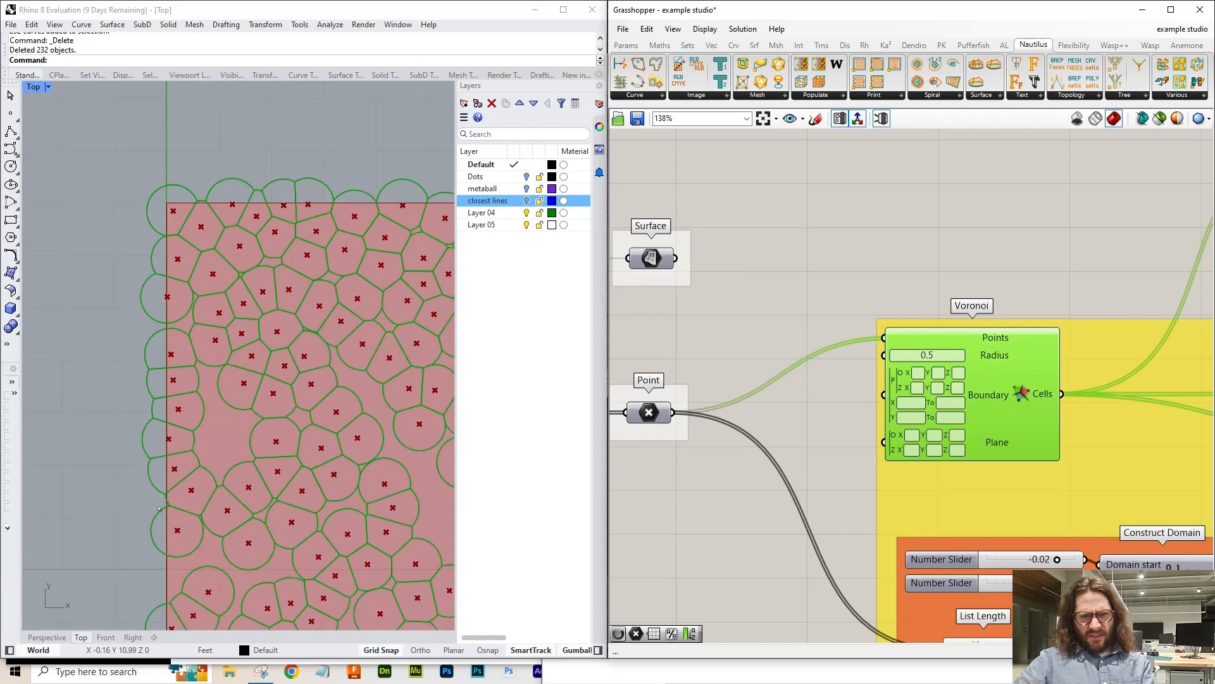
# - Reconnect the Surface parameter to the Voronoi's Boundary input
pyautogui.moveTo(675, 257); pyautogui.dragTo(899, 400)
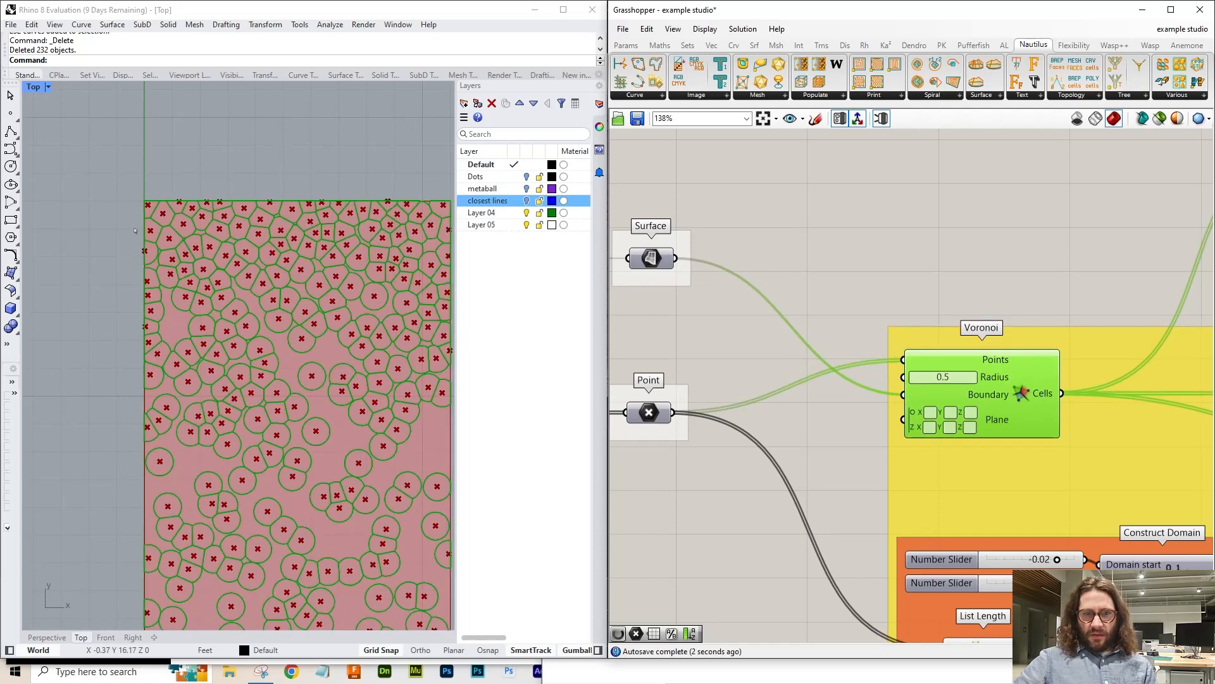
pyautogui.scroll(-4, 821, 300)
pyautogui.scroll(4, 821, 301)
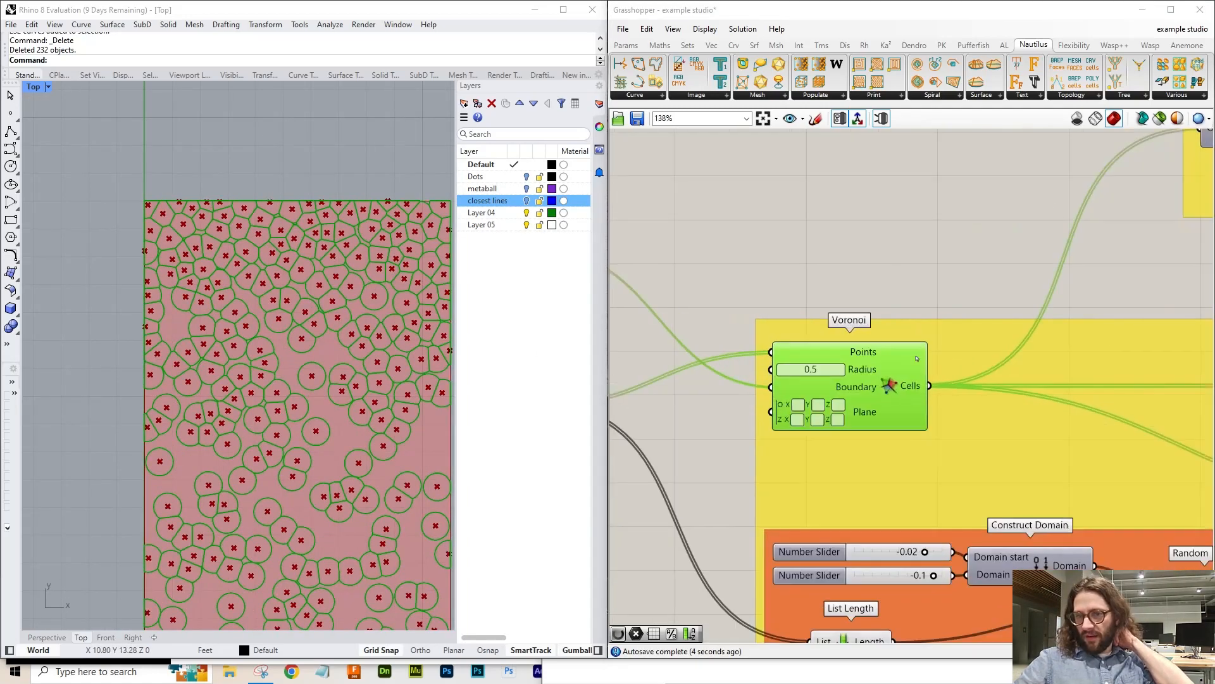
# - Turn on the preview of the Surface parameter feeding Populate Geometry and look over the filled cells
pyautogui.scroll(10, 335, 333)
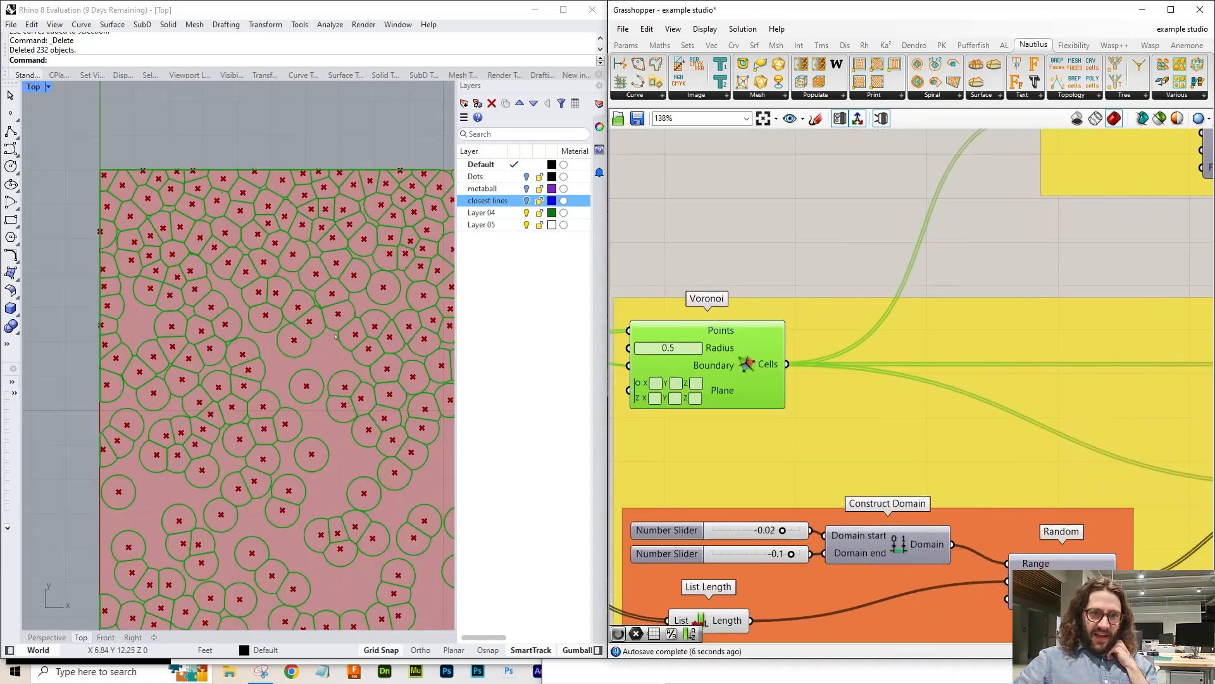
pyautogui.scroll(-2, 633, 261)
pyautogui.moveTo(1045, 251); pyautogui.dragTo(907, 234, button='right')
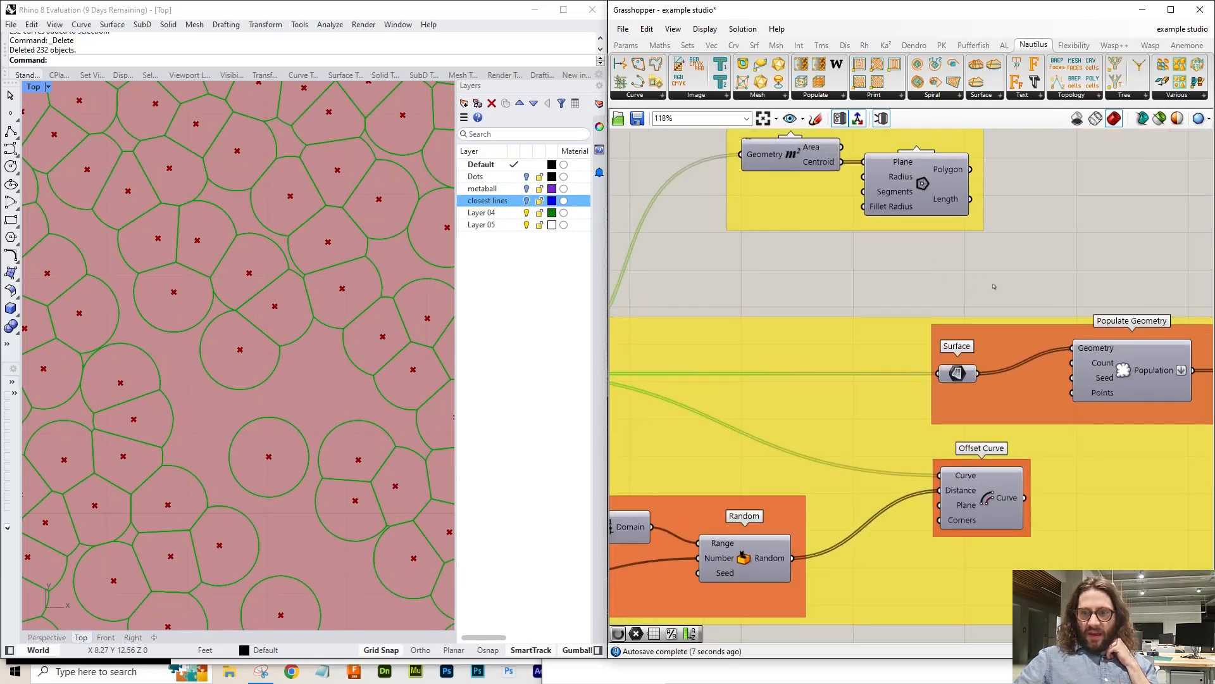
pyautogui.scroll(5, 886, 278)
pyautogui.click(757, 366)
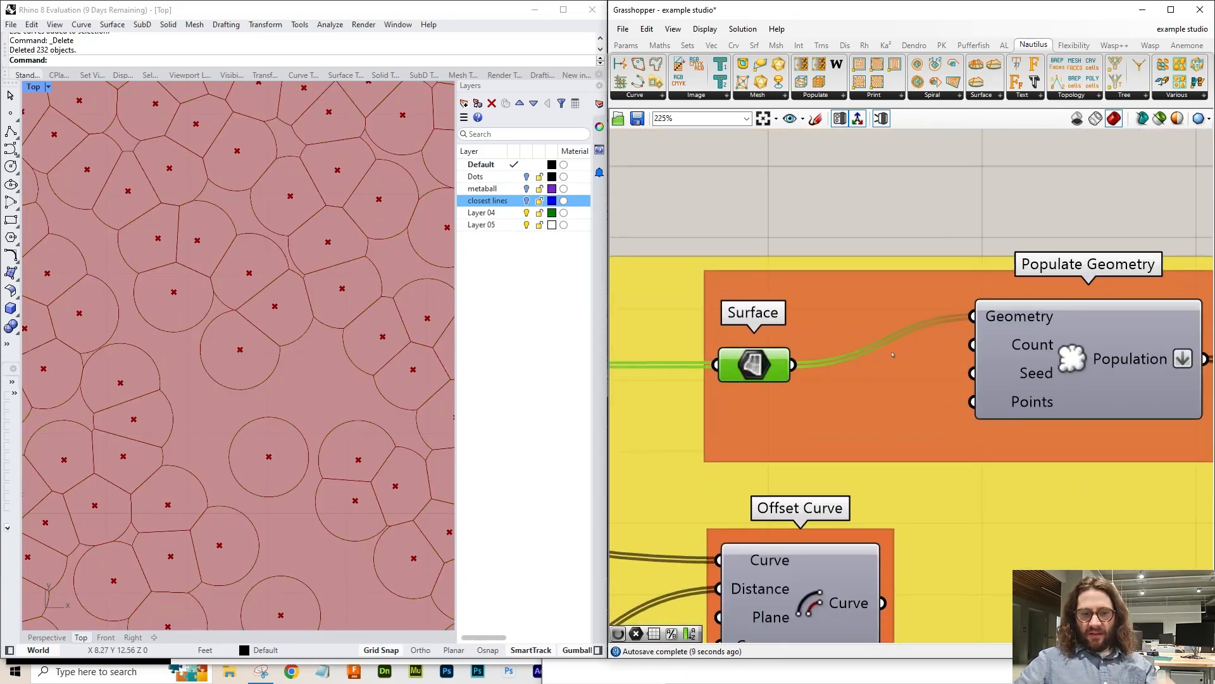
pyautogui.hotkey('ctrl', 'q')
pyautogui.scroll(-5, 896, 356)
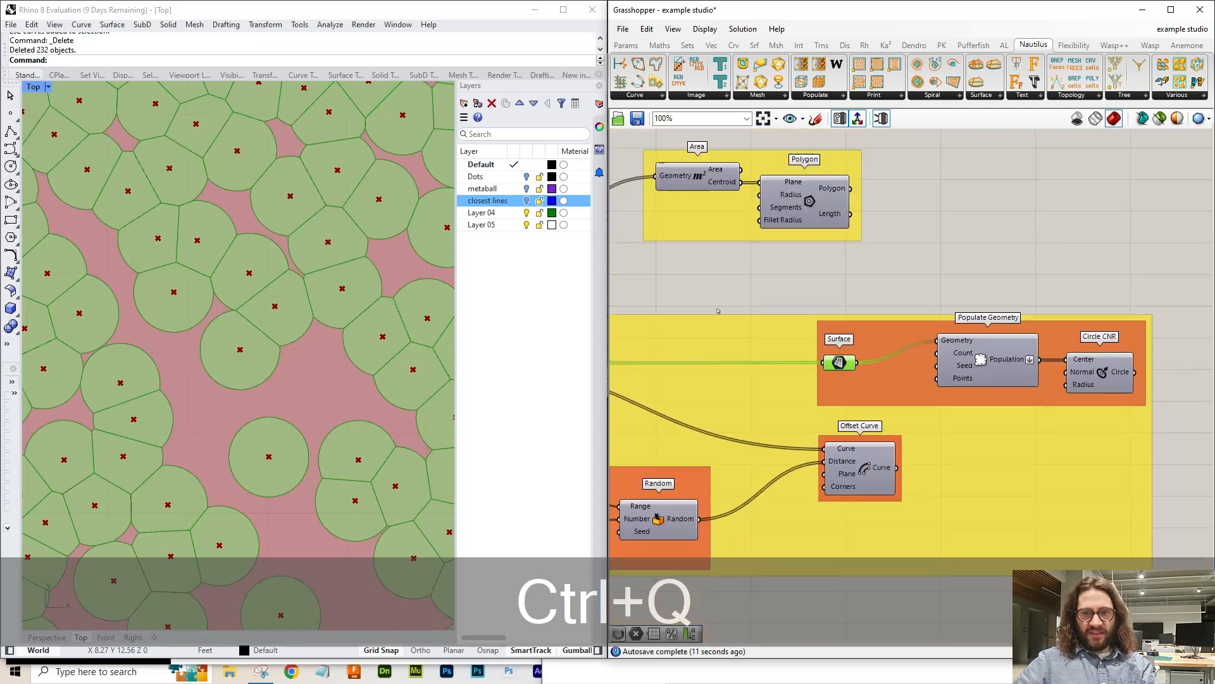
pyautogui.scroll(-15, 240, 354)
pyautogui.scroll(13, 241, 421)
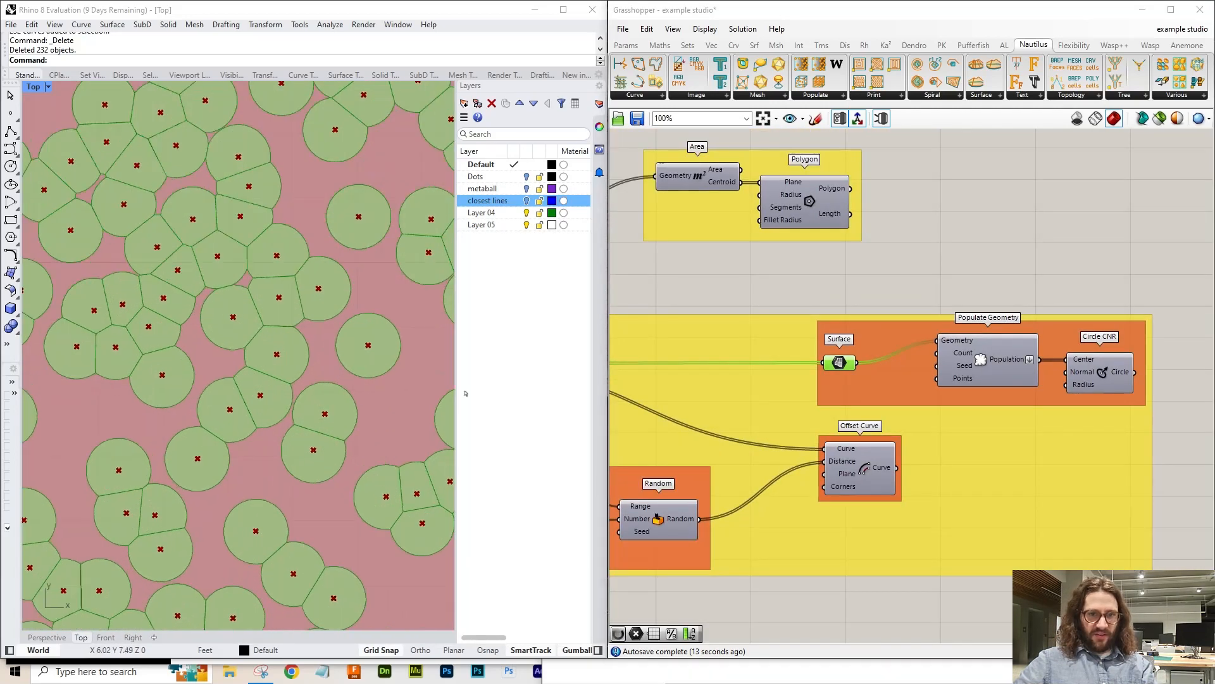
# - Turn off the preview of the Voronoi component
pyautogui.scroll(-5, 1143, 299)
pyautogui.scroll(6, 770, 327)
pyautogui.click(946, 331)
pyautogui.hotkey('ctrl', 'q')
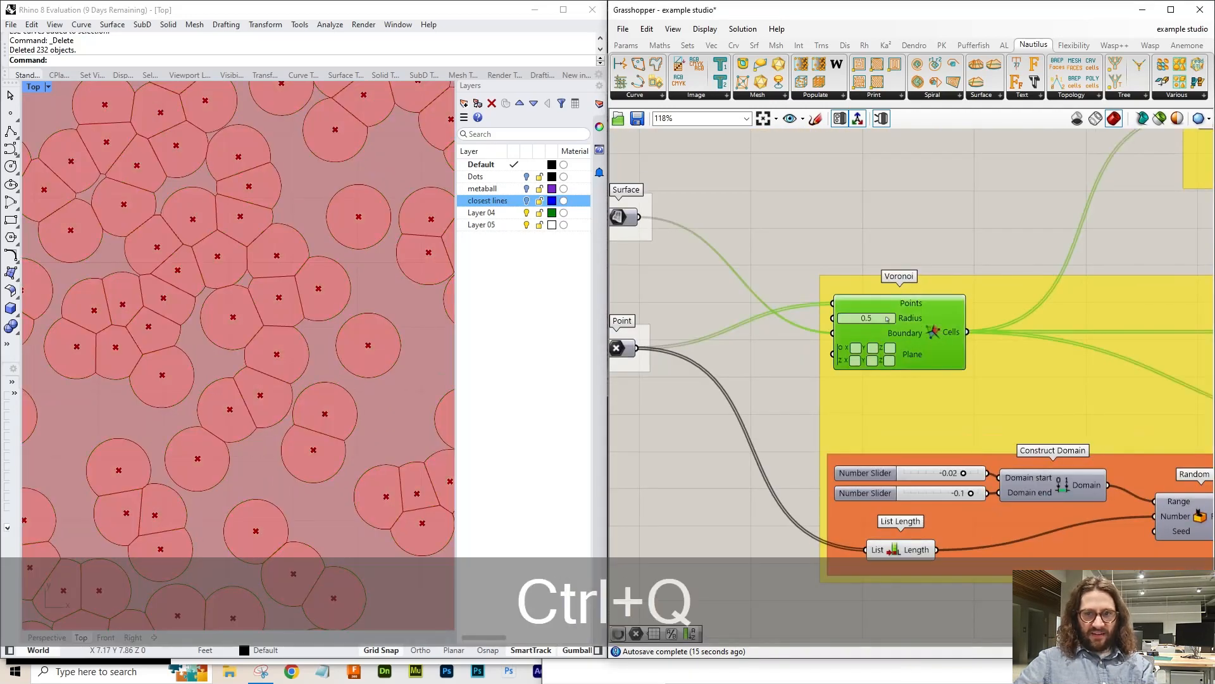
# - Move the Populate Geometry component closer to the Surface component and turn on its preview
pyautogui.click(957, 208)
pyautogui.moveTo(1046, 273); pyautogui.dragTo(960, 283, button='right')
pyautogui.scroll(3, 865, 333)
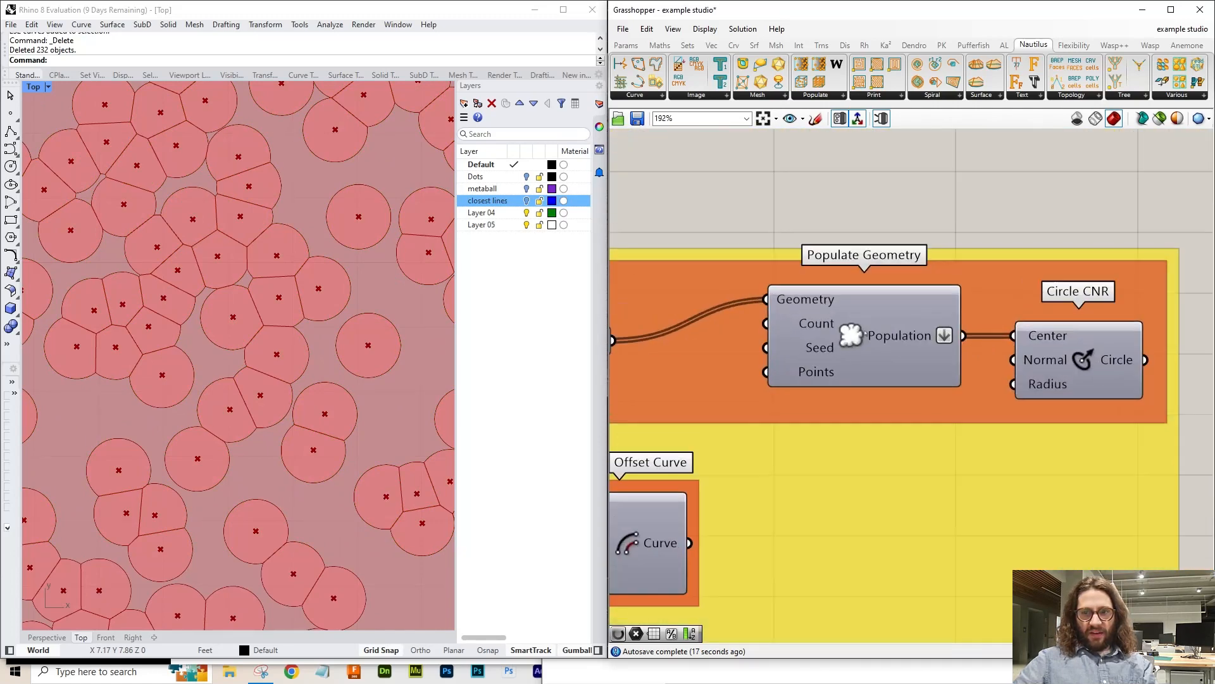
pyautogui.moveTo(688, 336); pyautogui.dragTo(790, 340, button='right')
pyautogui.click(682, 345)
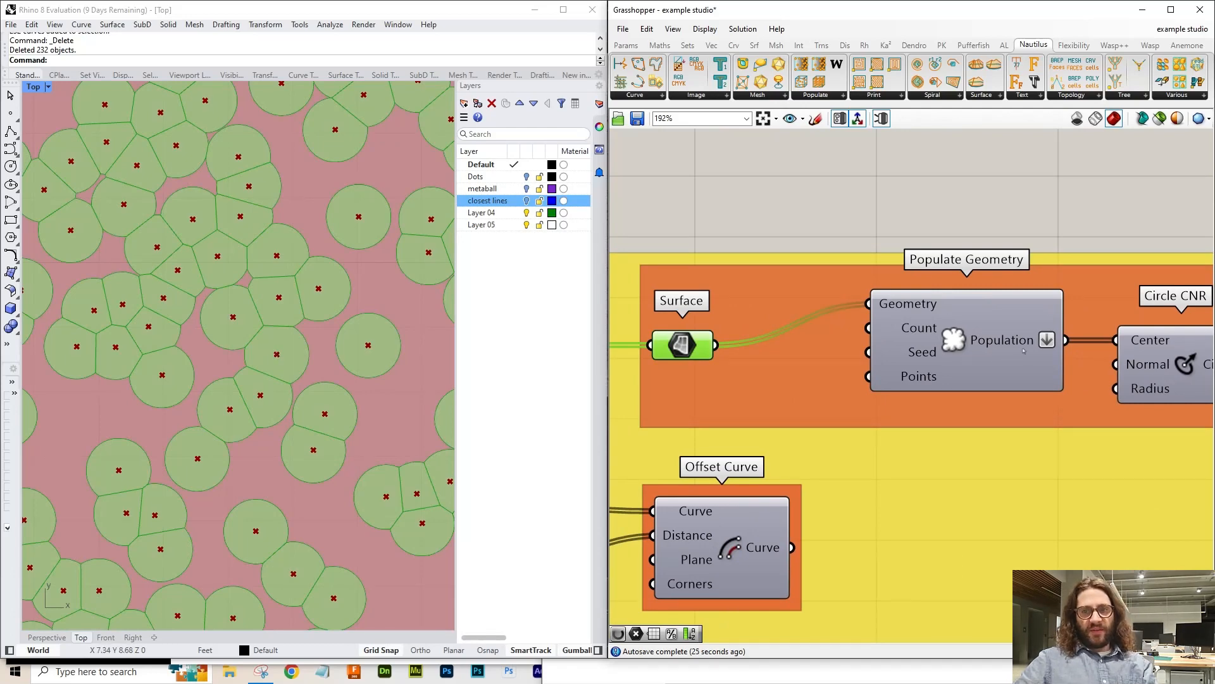
pyautogui.moveTo(1024, 350); pyautogui.dragTo(977, 350)
pyautogui.moveTo(997, 318)
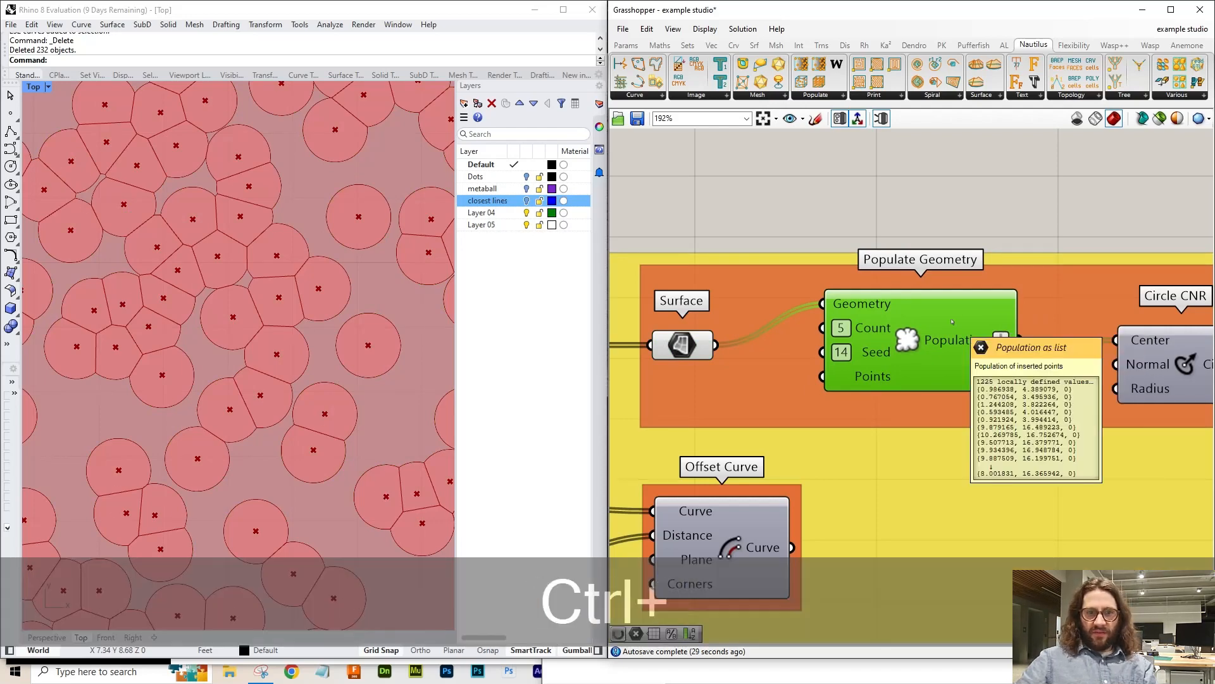
pyautogui.hotkey('ctrl', 'q')
# - Examine how the populated points are distributed across the Voronoi cells, comparing them with the Populate Geometry count and seed
pyautogui.scroll(4, 247, 408)
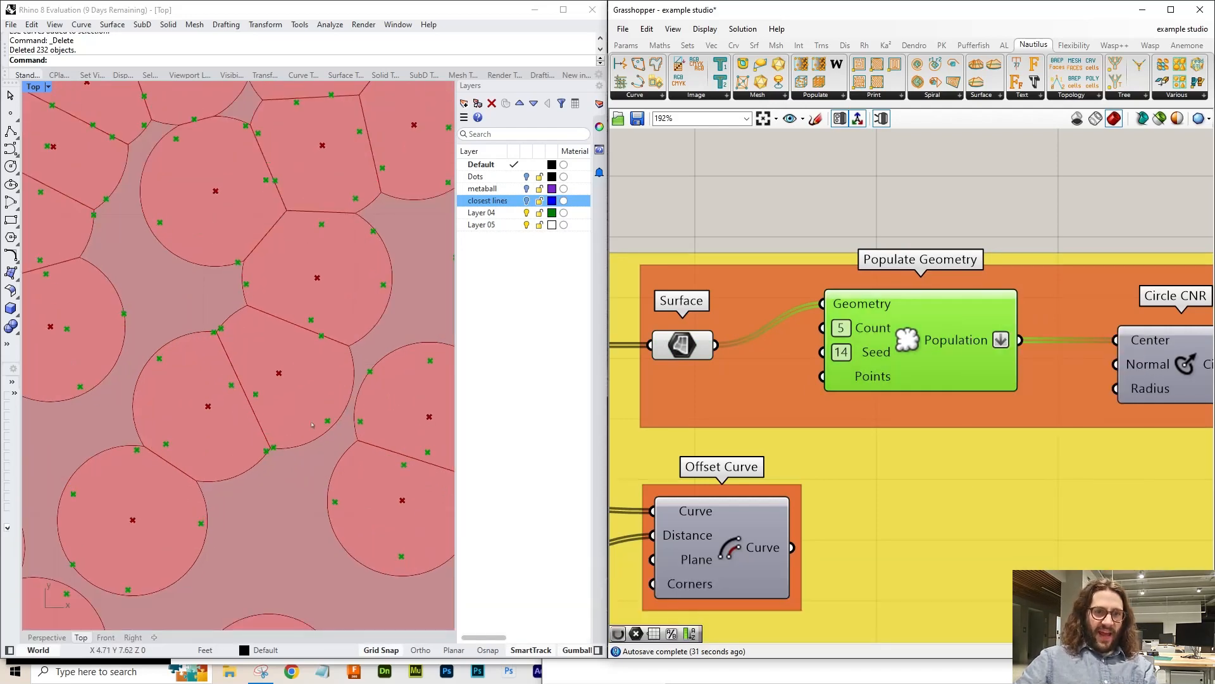
pyautogui.scroll(4, 838, 361)
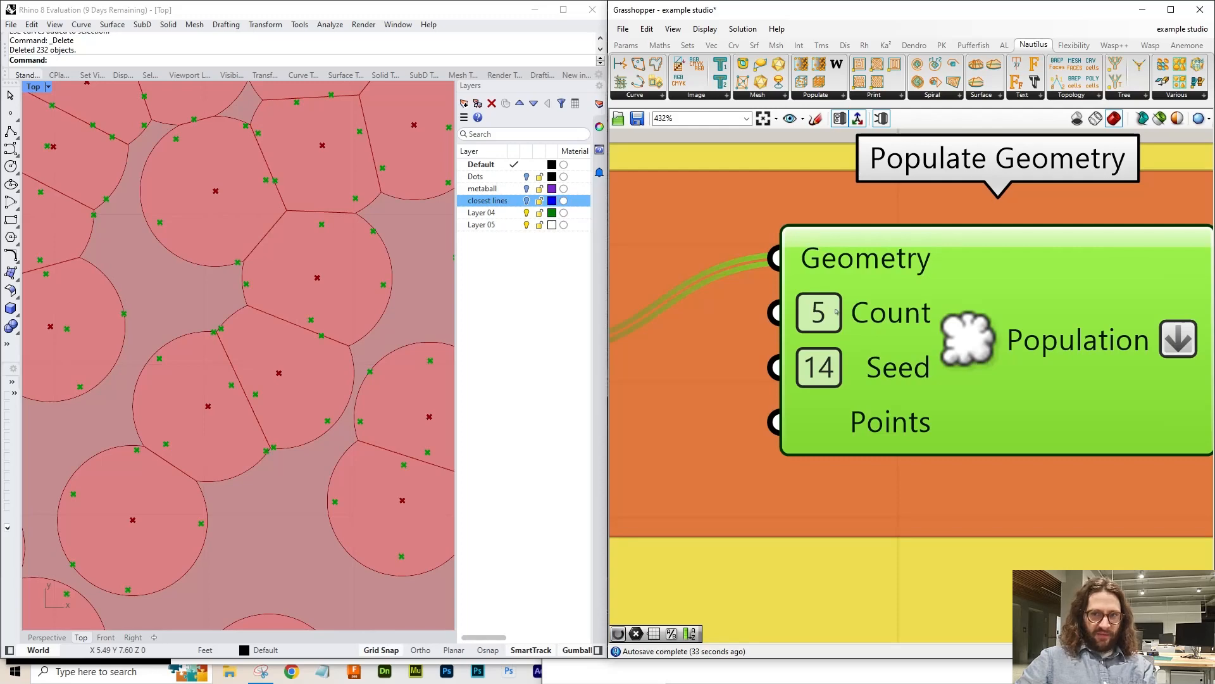
pyautogui.moveTo(1035, 337); pyautogui.dragTo(990, 343, button='right')
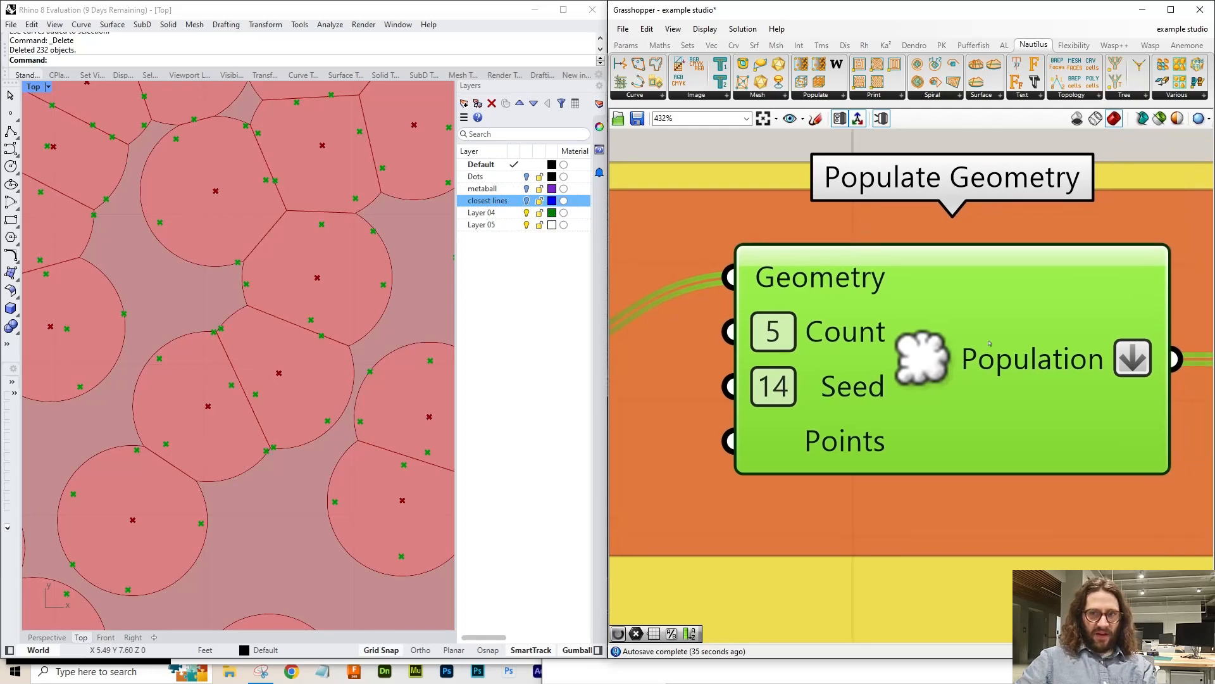
pyautogui.scroll(-5, 424, 331)
pyautogui.scroll(6, 300, 355)
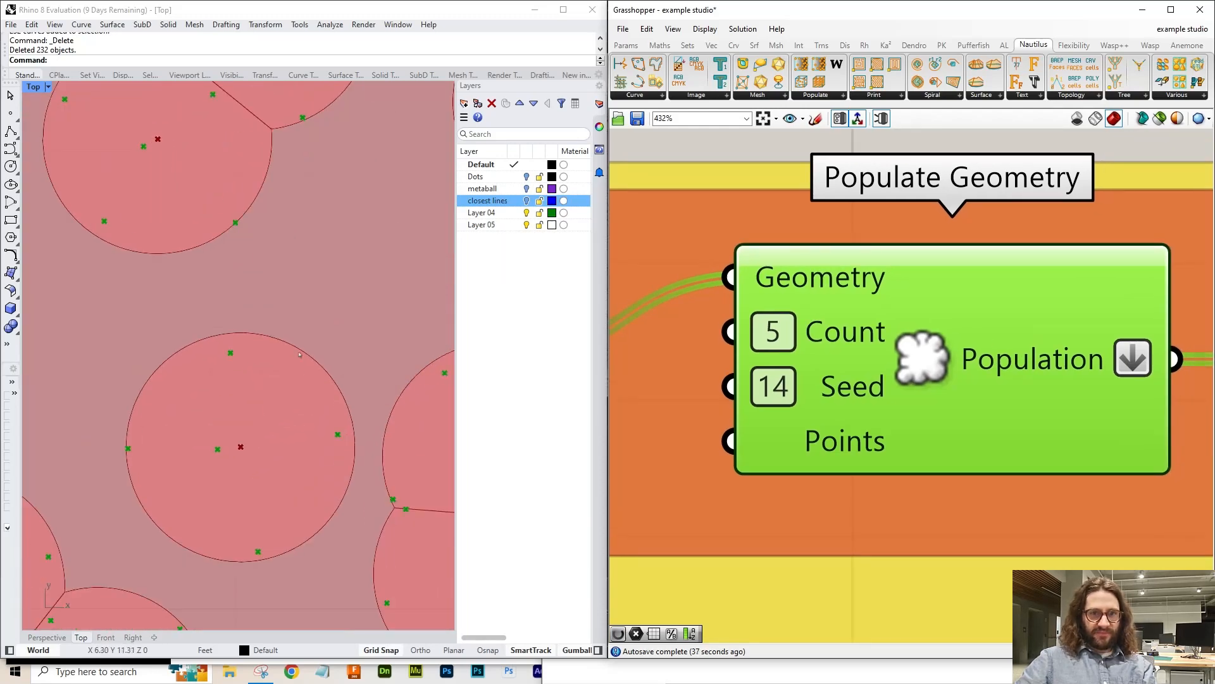
pyautogui.scroll(-3, 323, 510)
pyautogui.scroll(5, 336, 307)
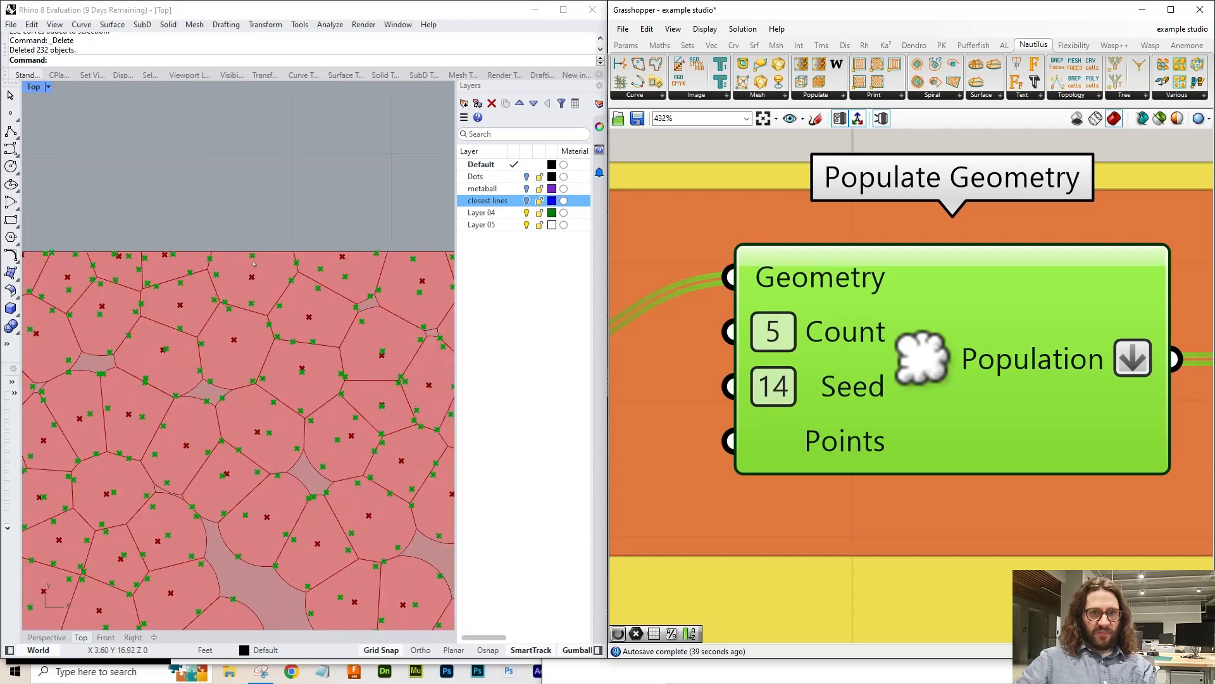
pyautogui.scroll(2, 262, 216)
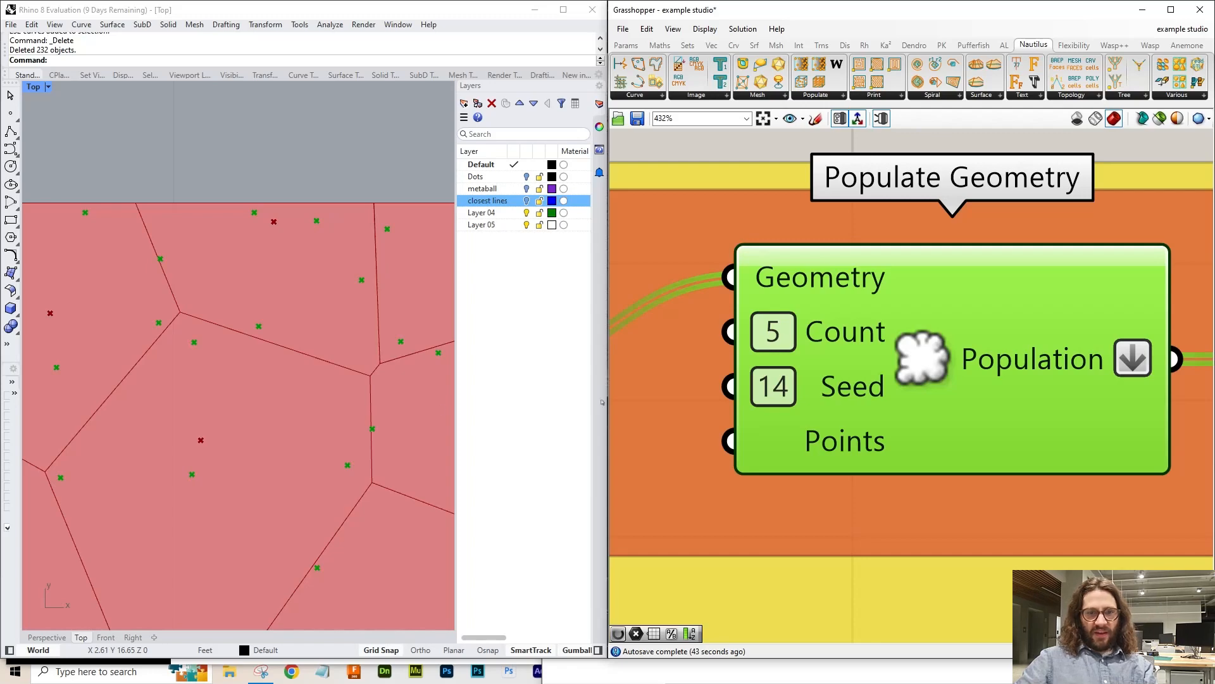
pyautogui.scroll(-15, 228, 385)
pyautogui.scroll(9, 372, 522)
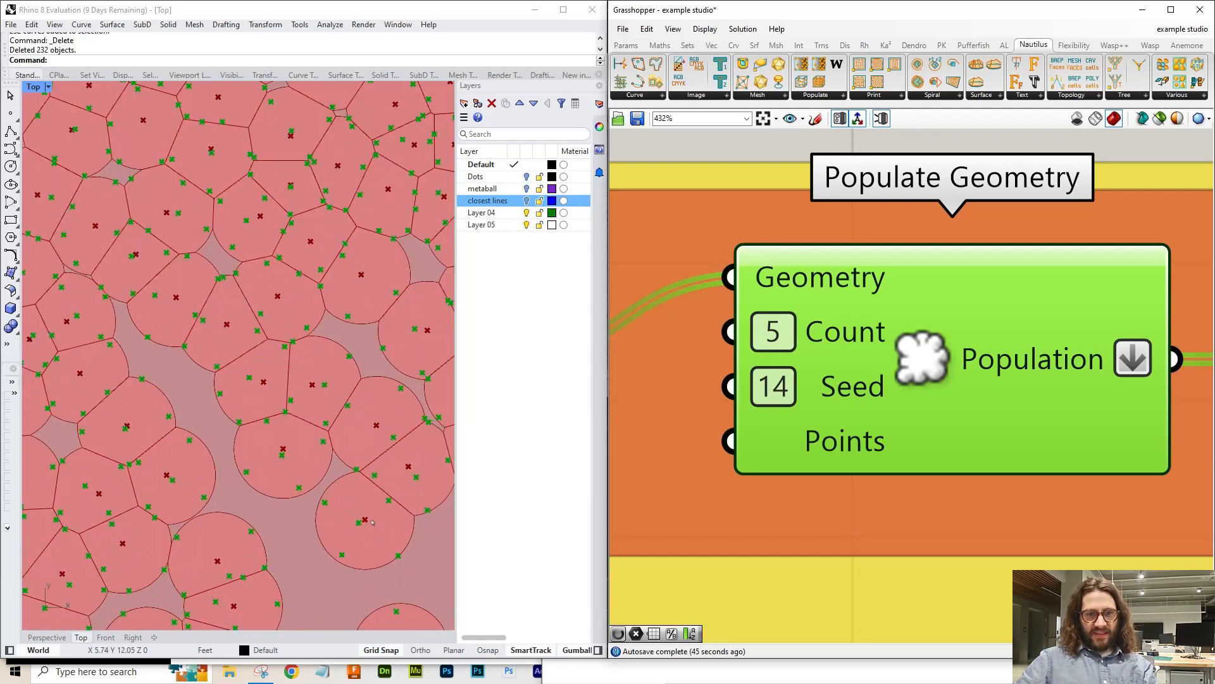
pyautogui.scroll(-5, 342, 329)
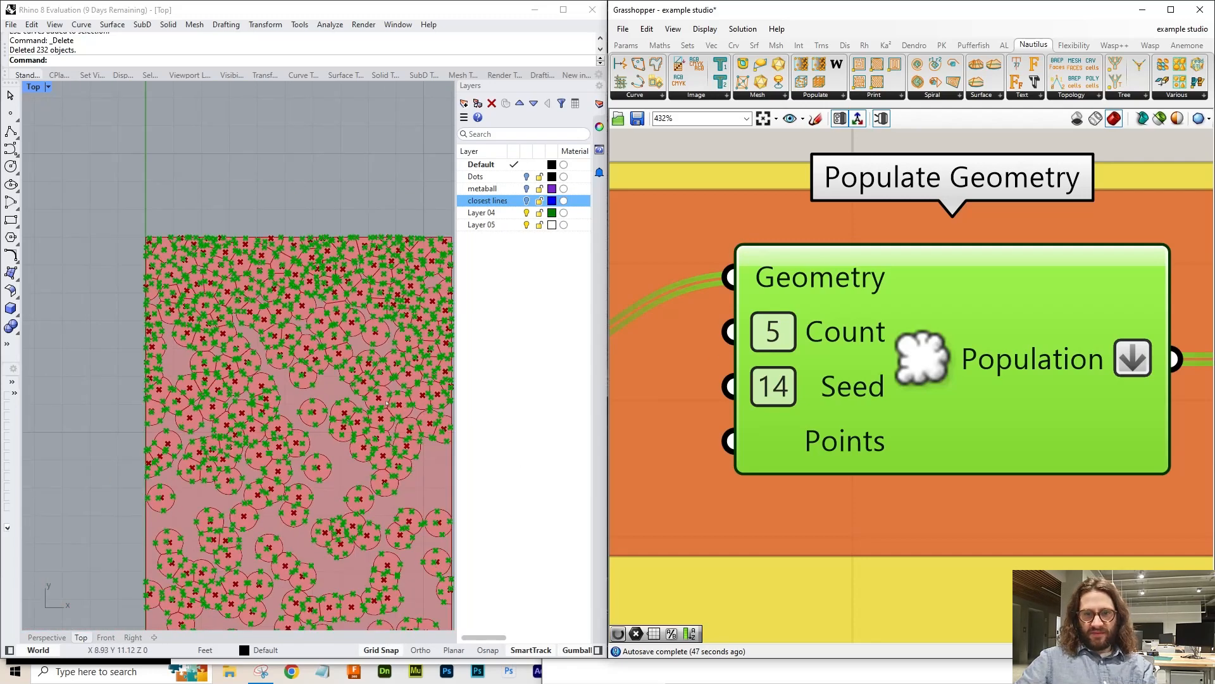
pyautogui.scroll(-3, 233, 314)
pyautogui.scroll(5, 180, 140)
pyautogui.scroll(-5, 179, 139)
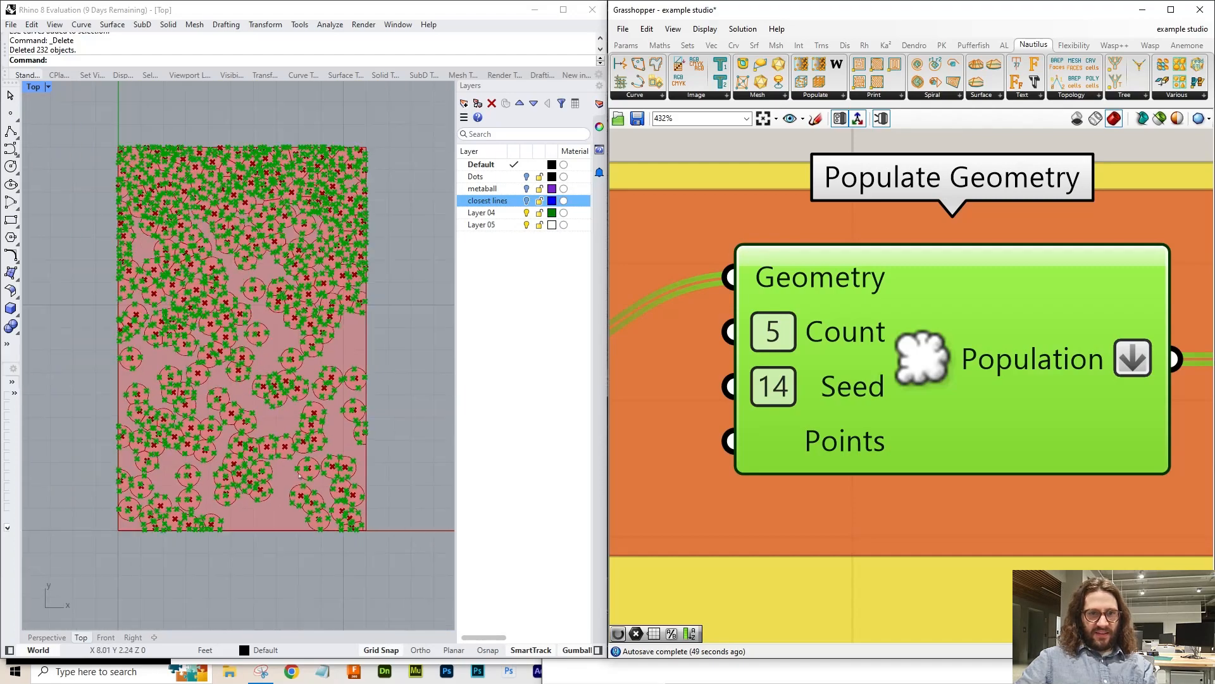
pyautogui.scroll(3, 180, 139)
pyautogui.scroll(-6, 743, 321)
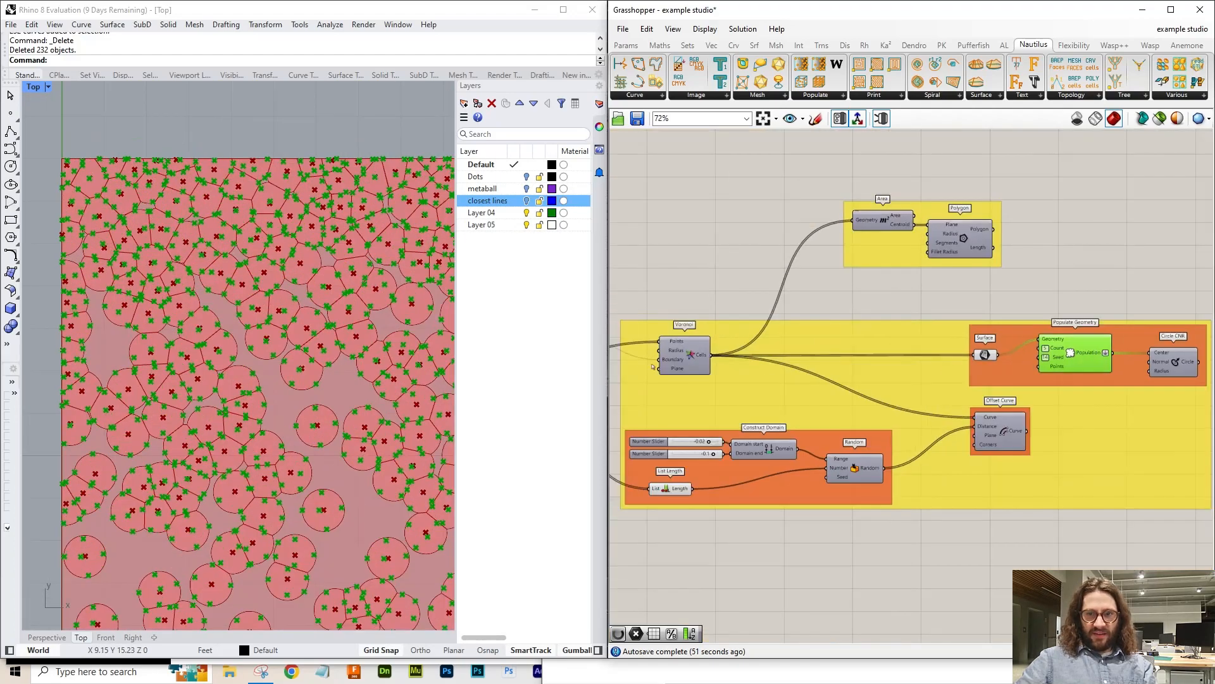
# - Set the Voronoi component's radius to 0.7 and check the enlarged cells in the viewport
pyautogui.scroll(4, 734, 343)
pyautogui.scroll(5, 734, 343)
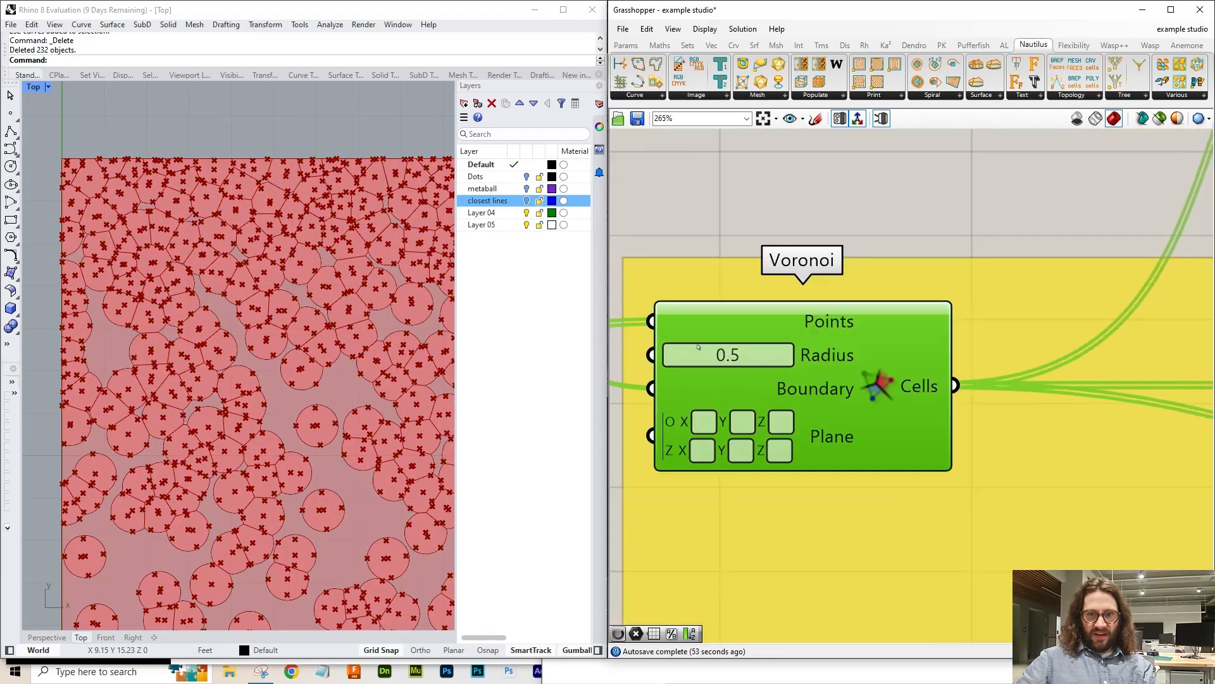
pyautogui.click(712, 353)
pyautogui.write('.7')
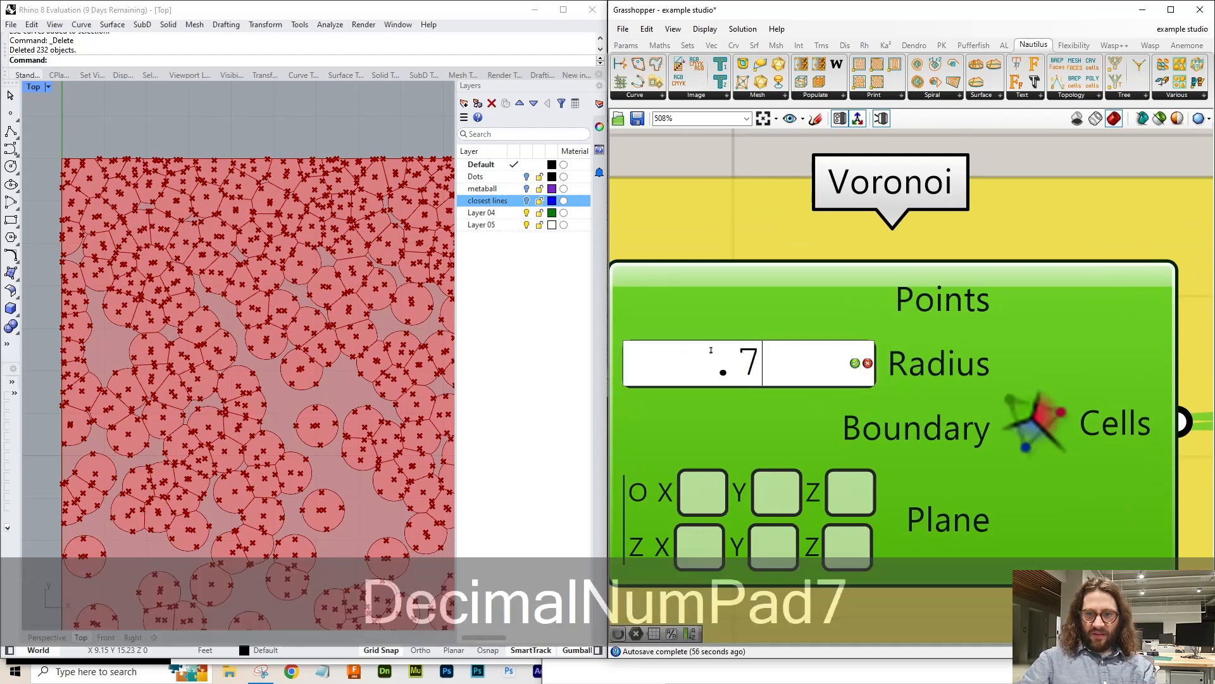
pyautogui.press('Return')
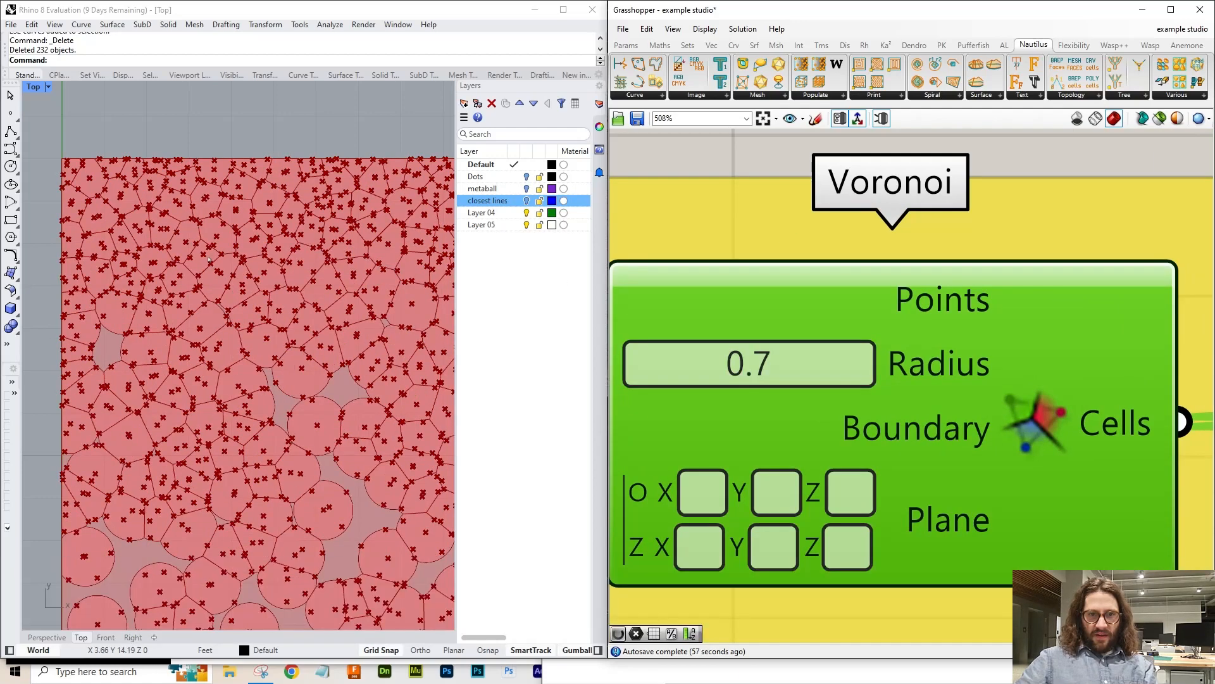
pyautogui.scroll(-2, 259, 405)
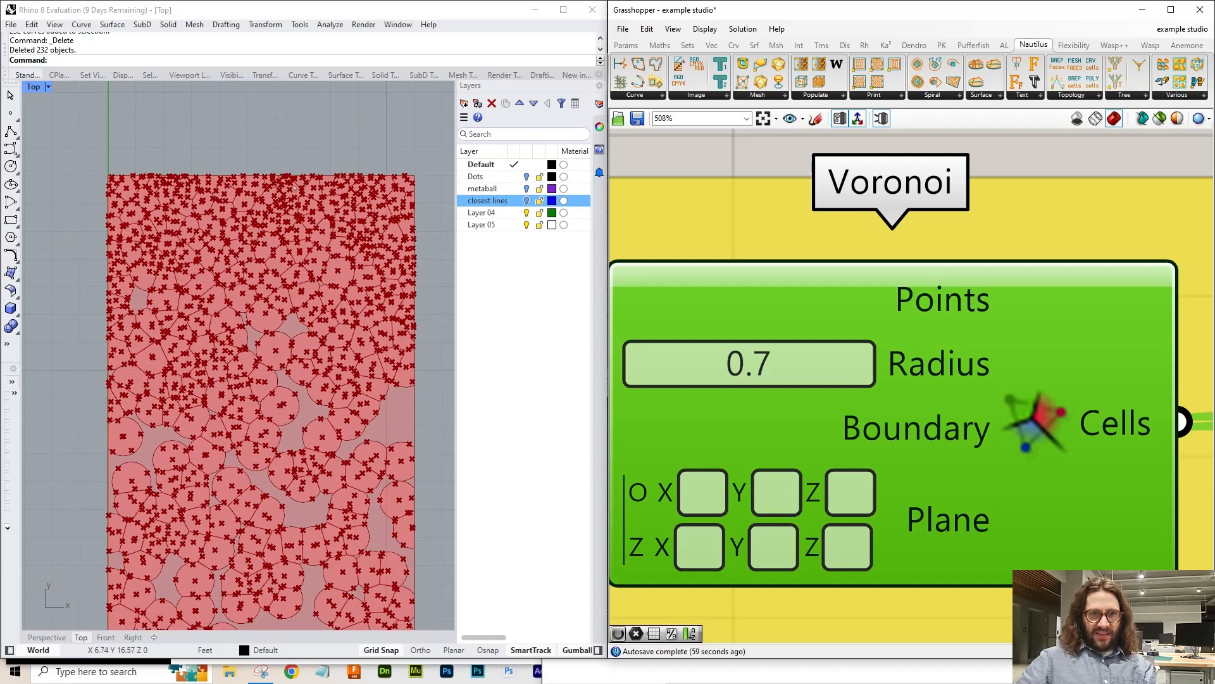
pyautogui.scroll(3, 262, 454)
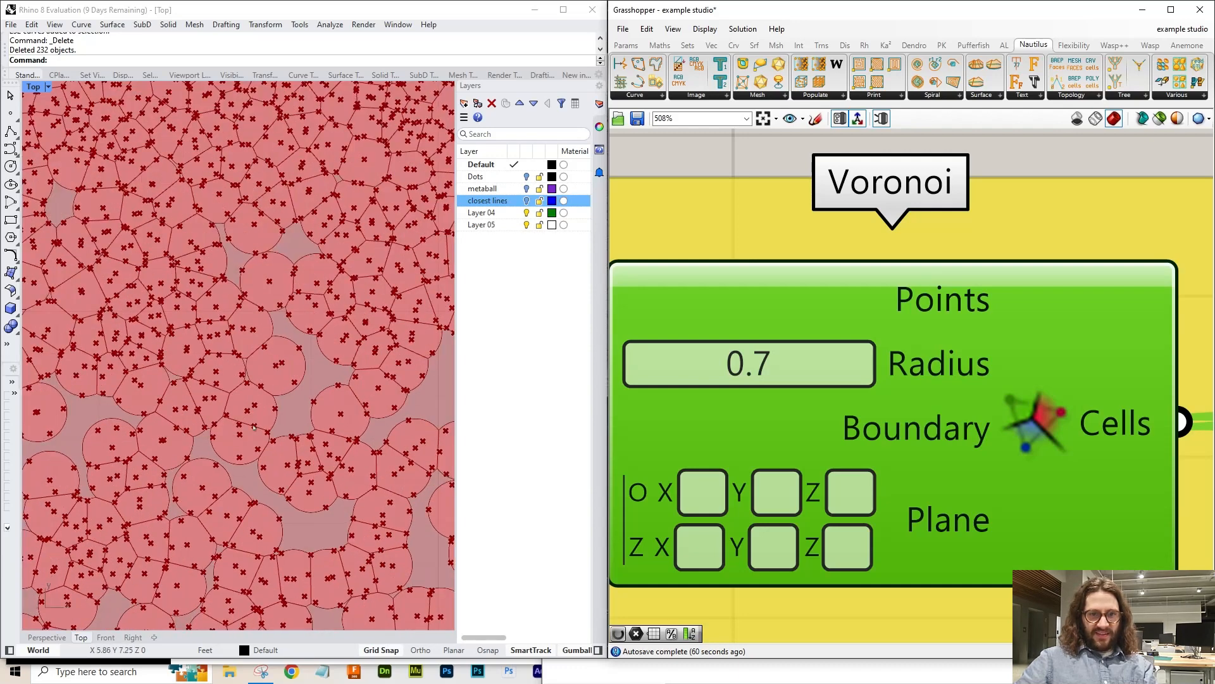
# - Examine the Populate Geometry component's inputs and flattened Population output, and the upstream components that cull the points
pyautogui.scroll(-5, 732, 294)
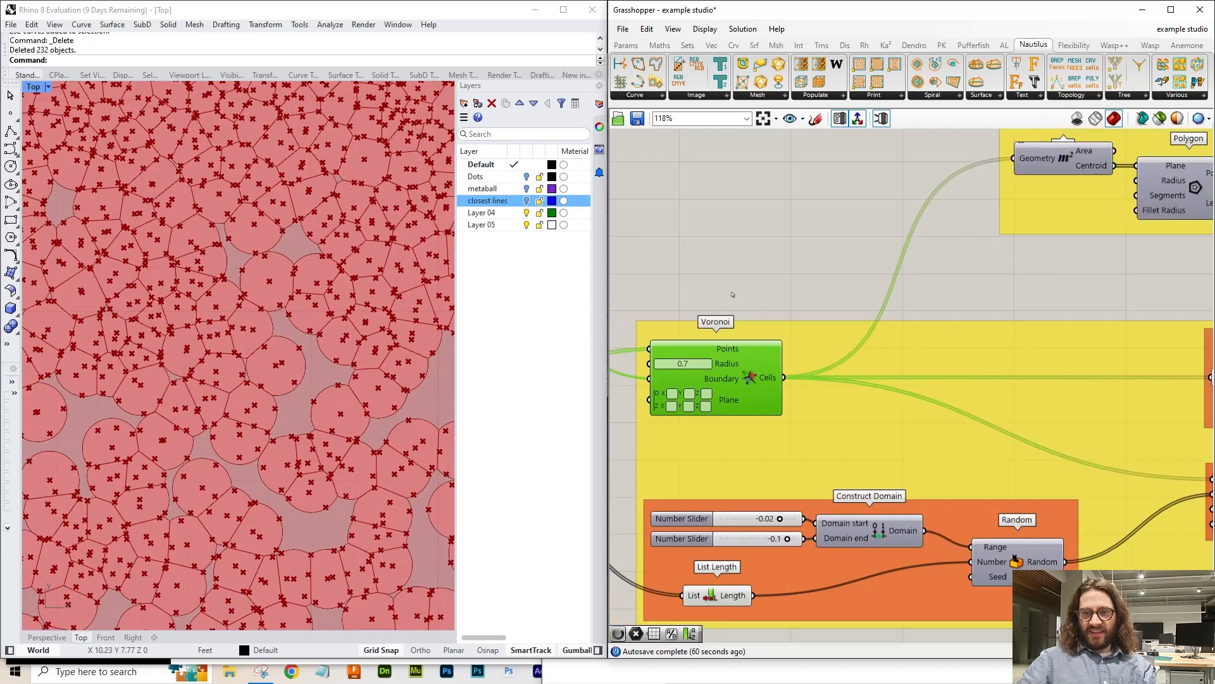
pyautogui.scroll(-2, 687, 305)
pyautogui.scroll(4, 904, 370)
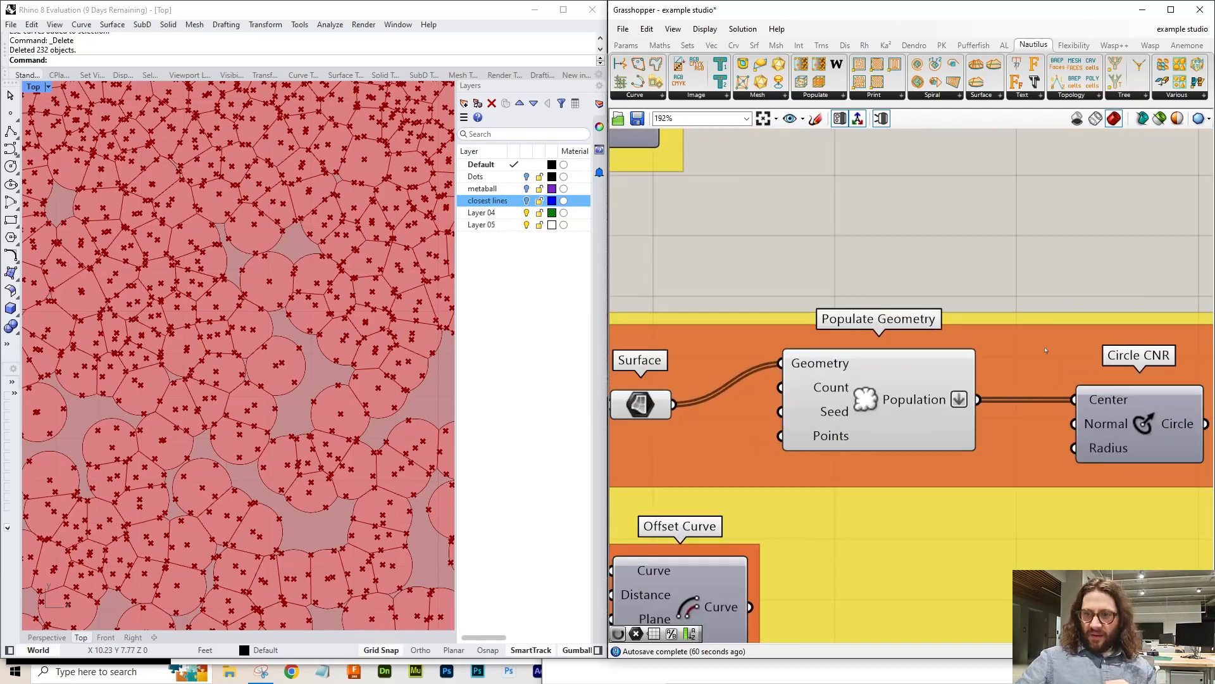
pyautogui.click(939, 396)
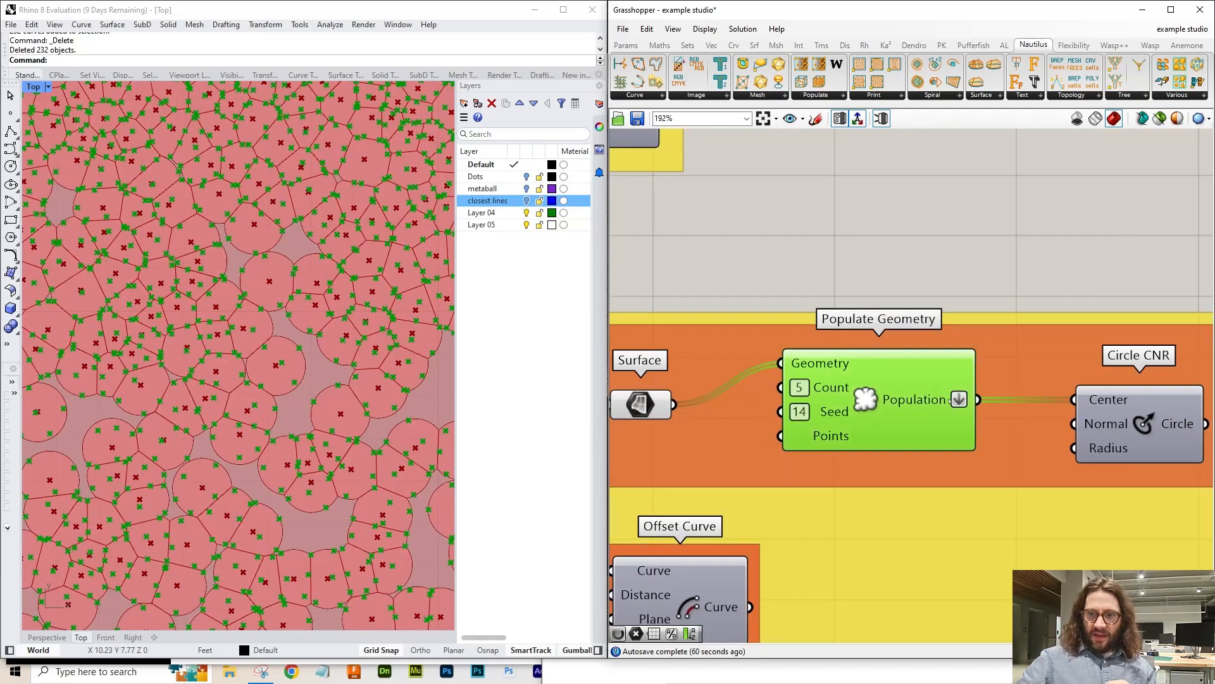
pyautogui.scroll(3, 949, 399)
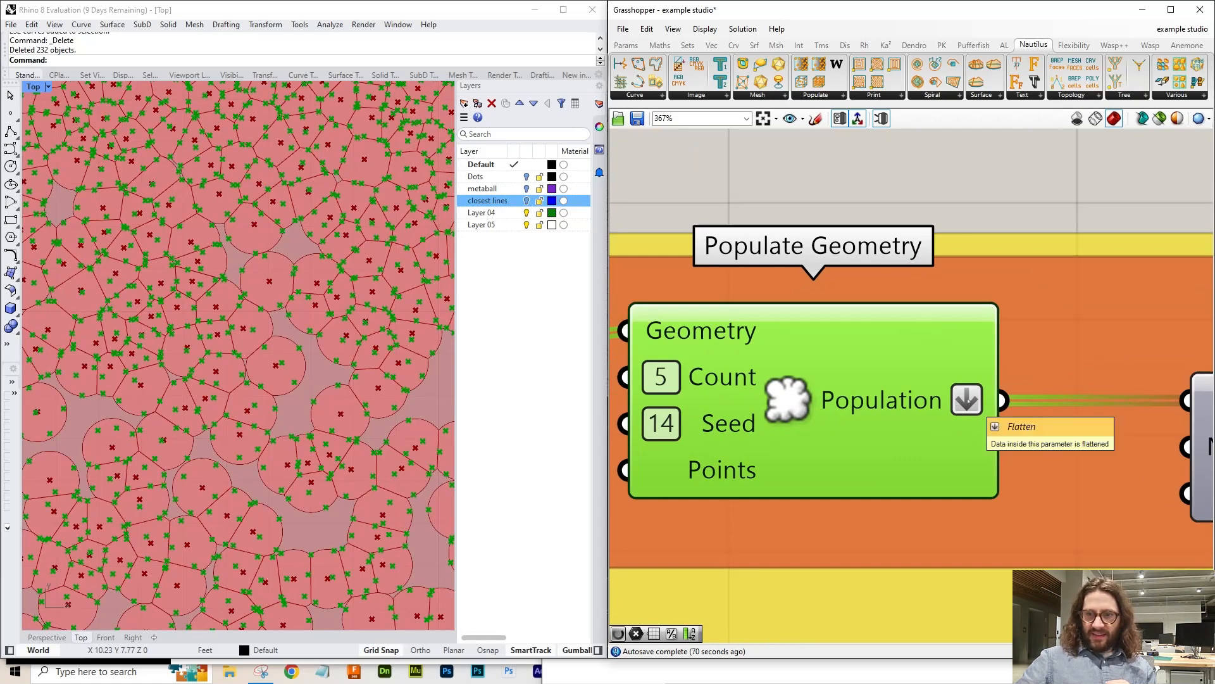
pyautogui.scroll(-4, 967, 398)
pyautogui.moveTo(744, 300); pyautogui.dragTo(1206, 285, button='right')
pyautogui.scroll(-2, 1200, 285)
pyautogui.moveTo(1051, 423); pyautogui.dragTo(1214, 314, button='right')
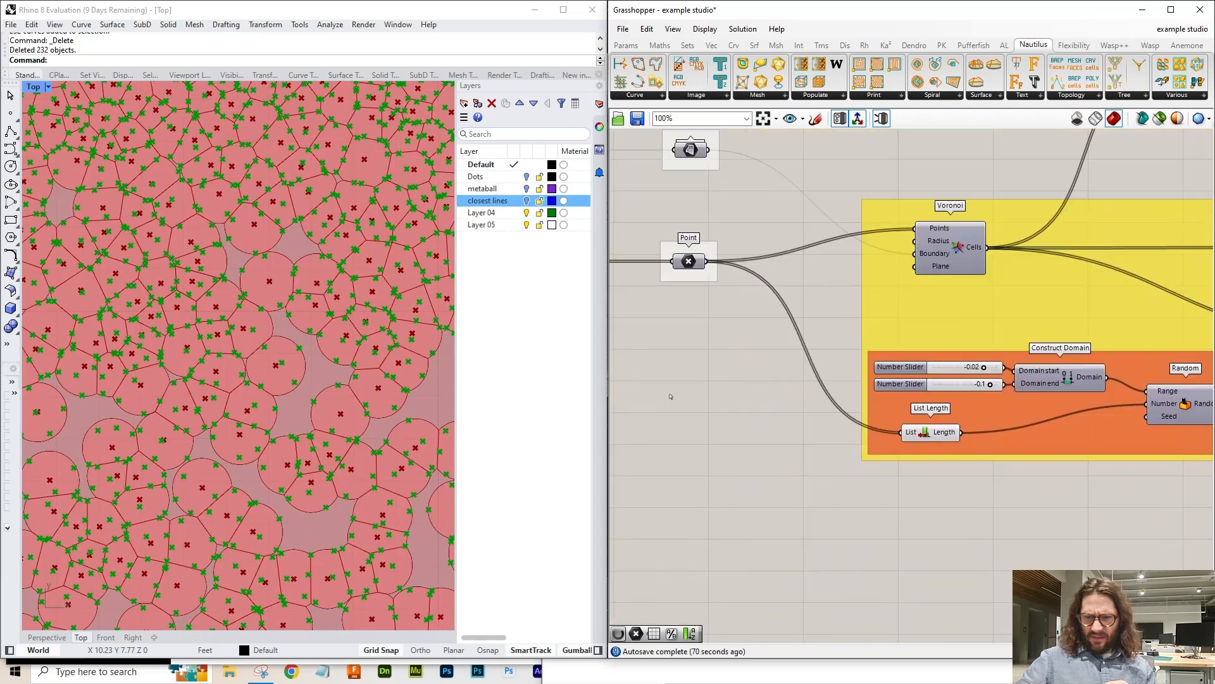
pyautogui.moveTo(628, 342); pyautogui.dragTo(1214, 439, button='right')
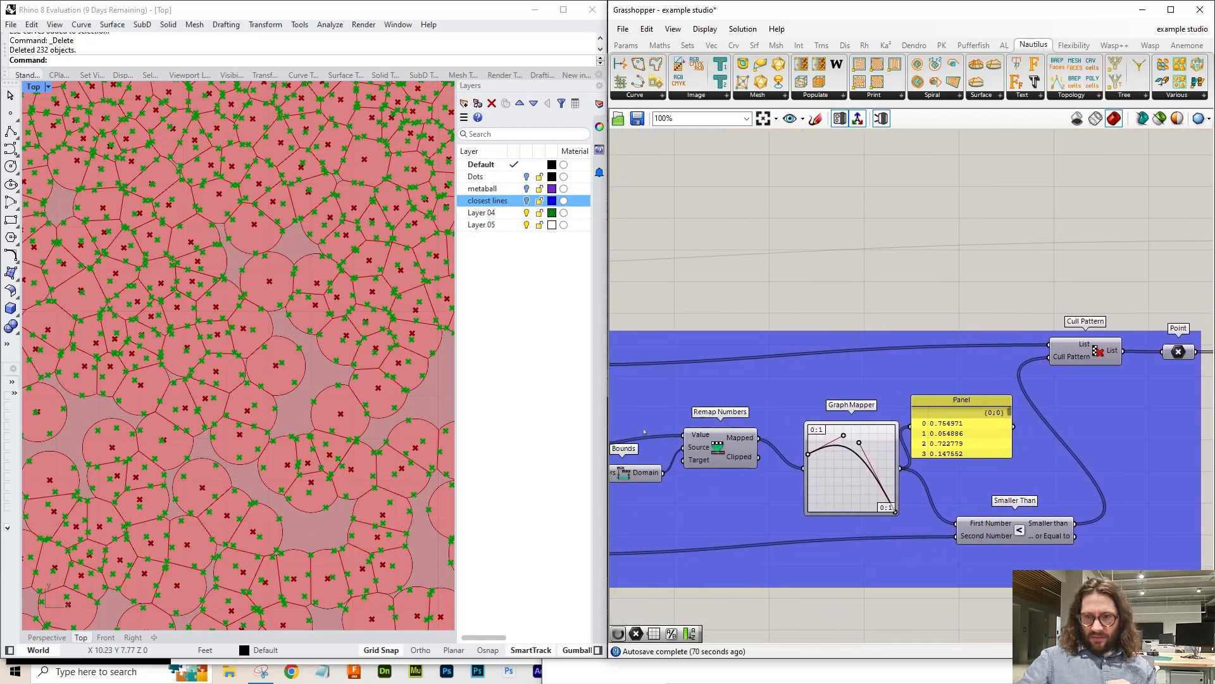
pyautogui.moveTo(623, 474); pyautogui.dragTo(1174, 437, button='right')
pyautogui.moveTo(632, 405)
pyautogui.mouseDown(button='right')
pyautogui.moveTo(706, 409)
pyautogui.moveTo(611, 410)
pyautogui.mouseUp(button='right')
pyautogui.moveTo(1212, 412); pyautogui.dragTo(611, 414, button='right')
pyautogui.moveTo(1212, 418); pyautogui.dragTo(1096, 443, button='right')
pyautogui.scroll(6, 877, 375)
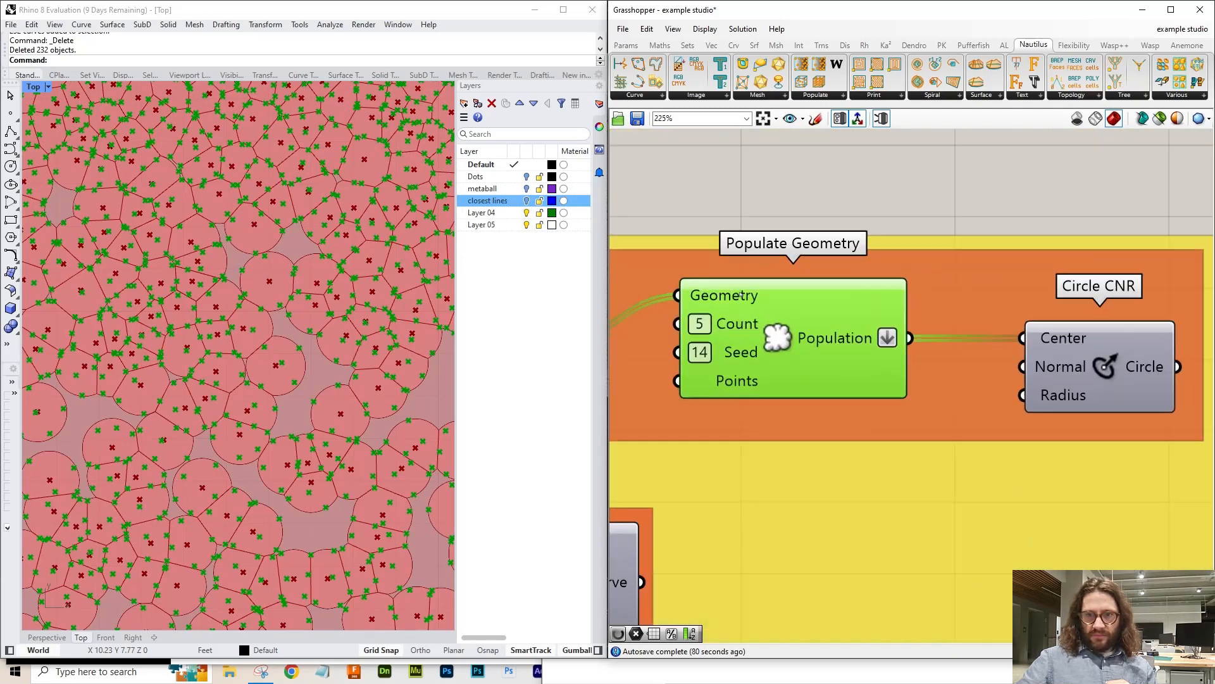
pyautogui.moveTo(963, 382)
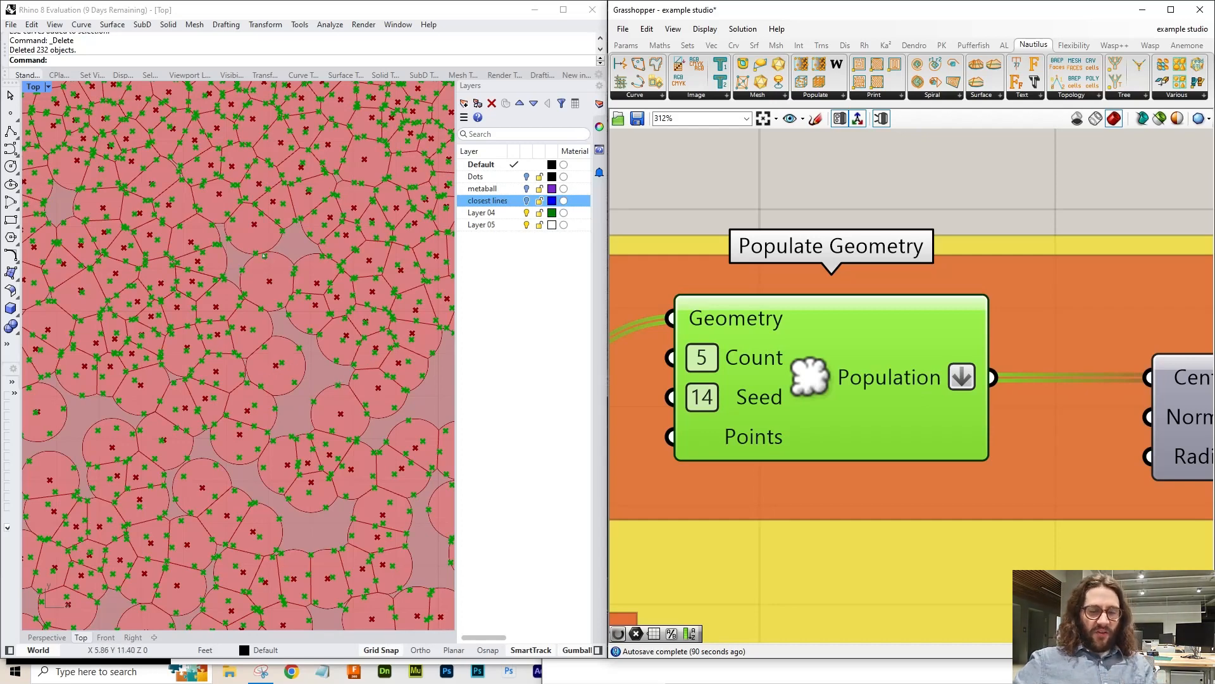
# - Check the Circle CNR component's normal and radius inputs and turn on its preview
pyautogui.scroll(-3, 1045, 407)
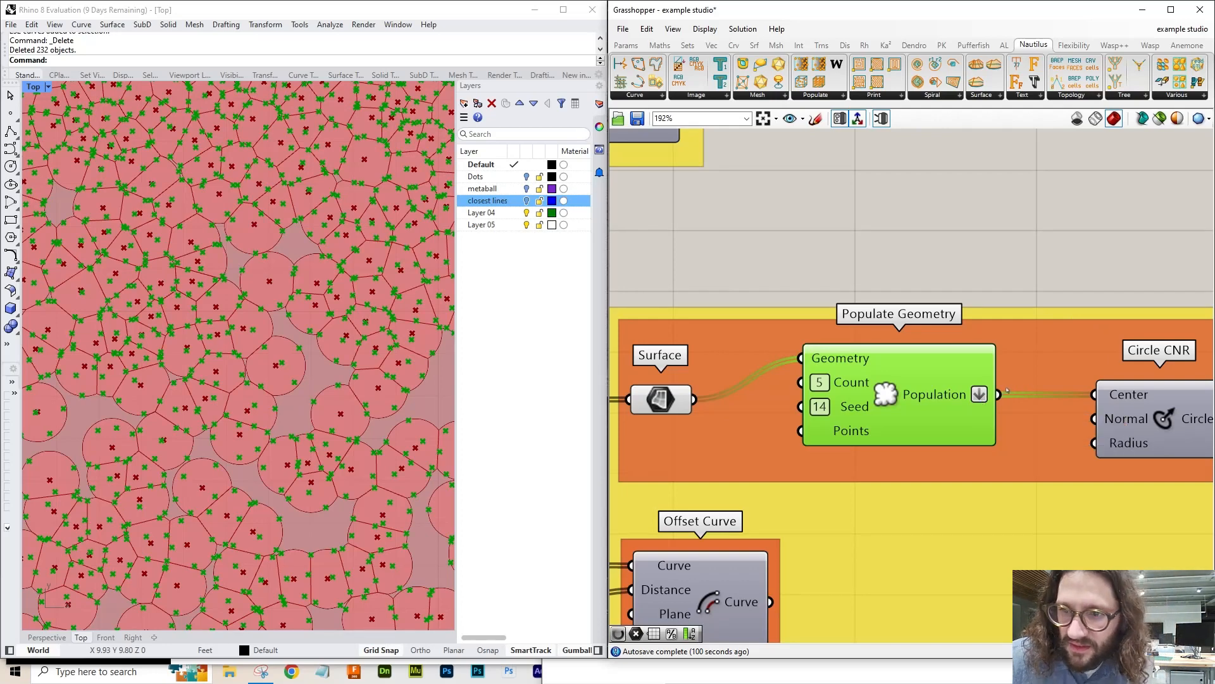
pyautogui.moveTo(1147, 396); pyautogui.dragTo(1007, 377, button='right')
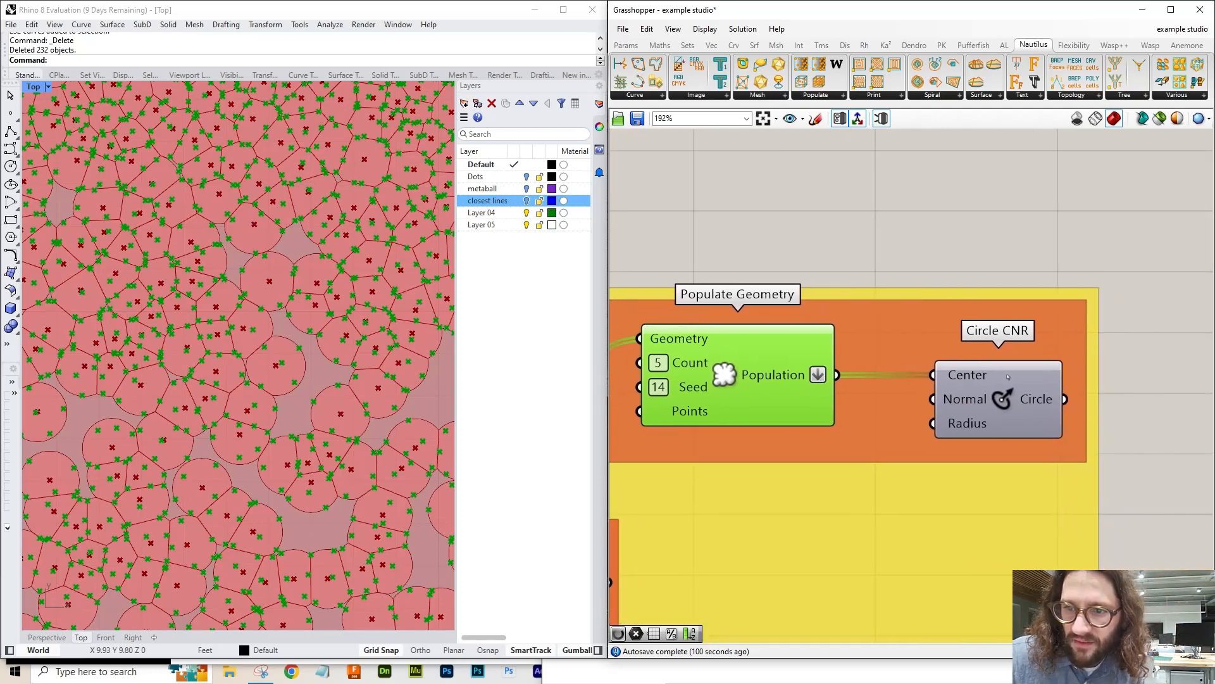
pyautogui.click(1003, 395)
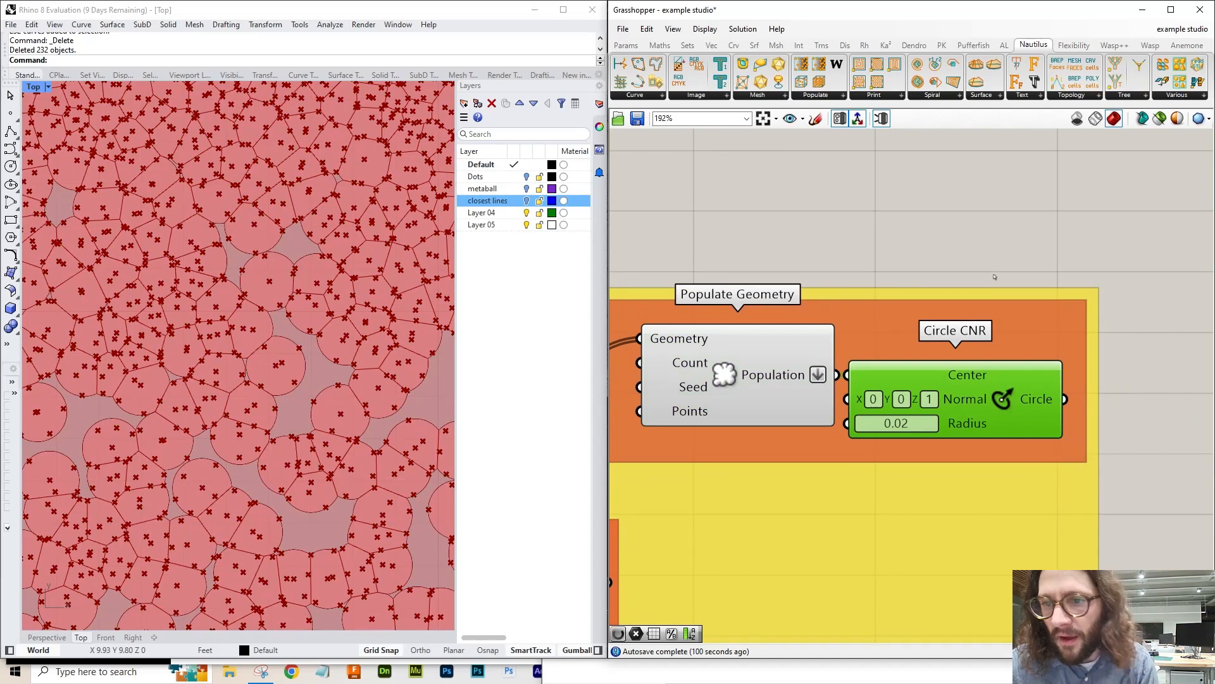
pyautogui.scroll(4, 967, 443)
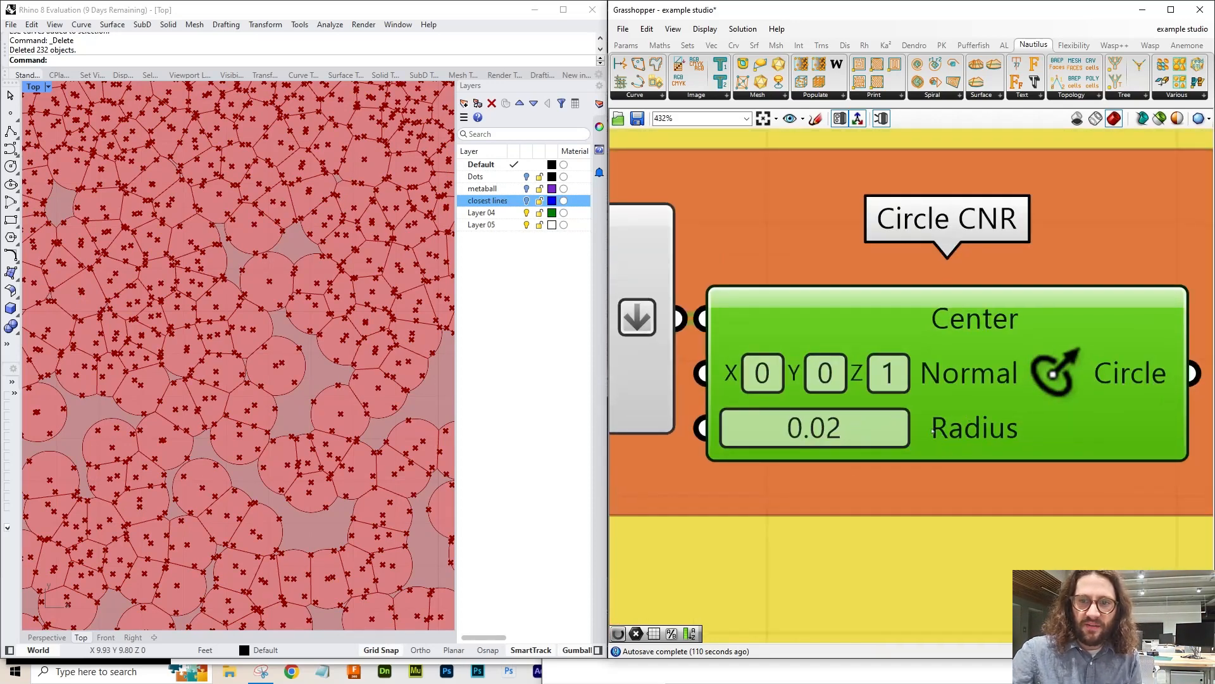
pyautogui.scroll(-3, 932, 430)
pyautogui.click(863, 241)
pyautogui.scroll(6, 269, 363)
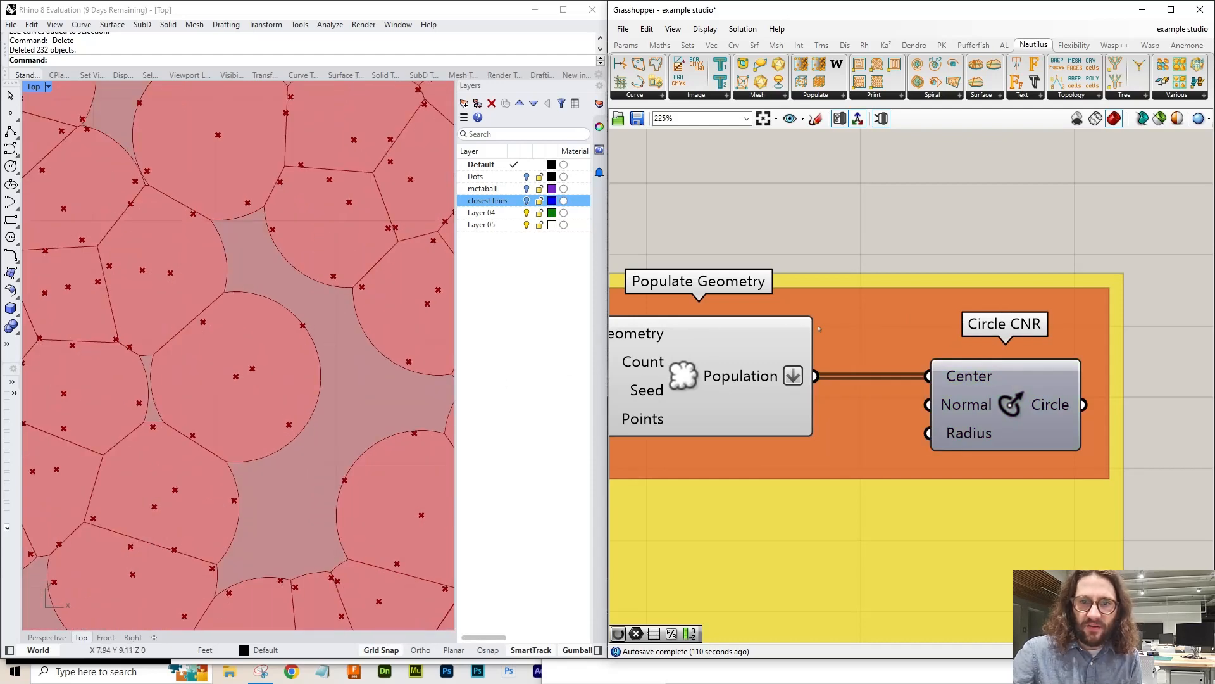
pyautogui.hotkey('ctrl', 'q')
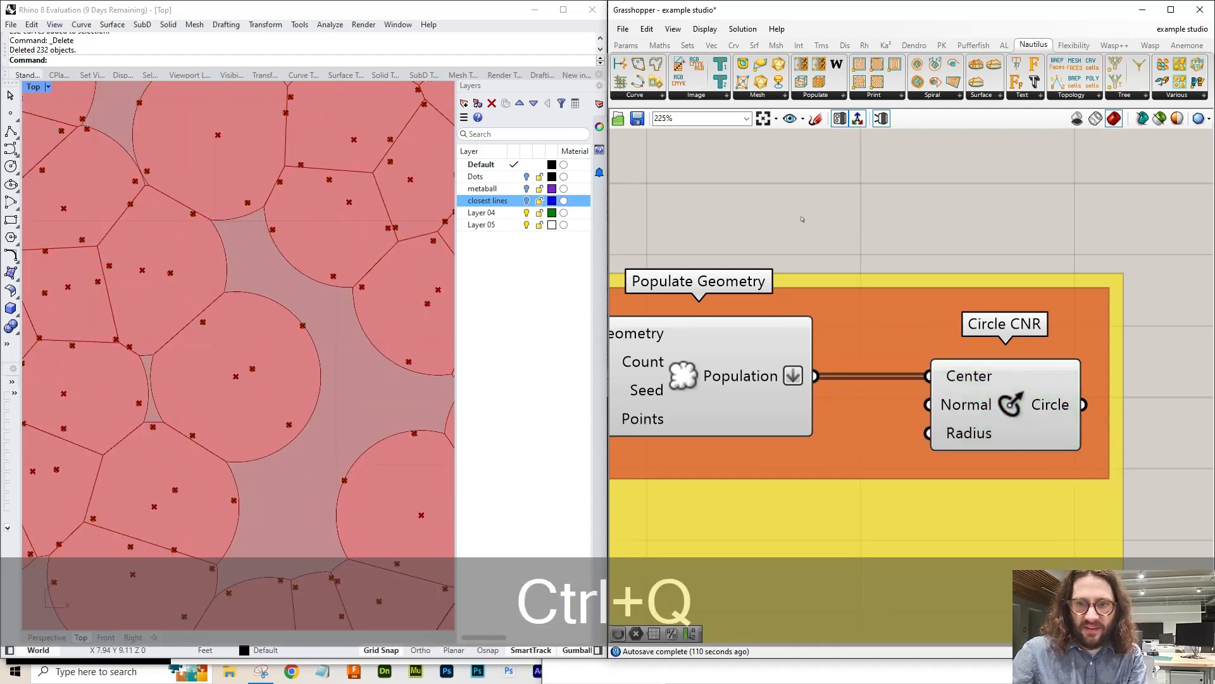
# - Turn off the preview of the Populate Geometry component and inspect the small circles inside the cells
pyautogui.click(751, 347)
pyautogui.hotkey('ctrl', 'q')
pyautogui.scroll(8, 237, 356)
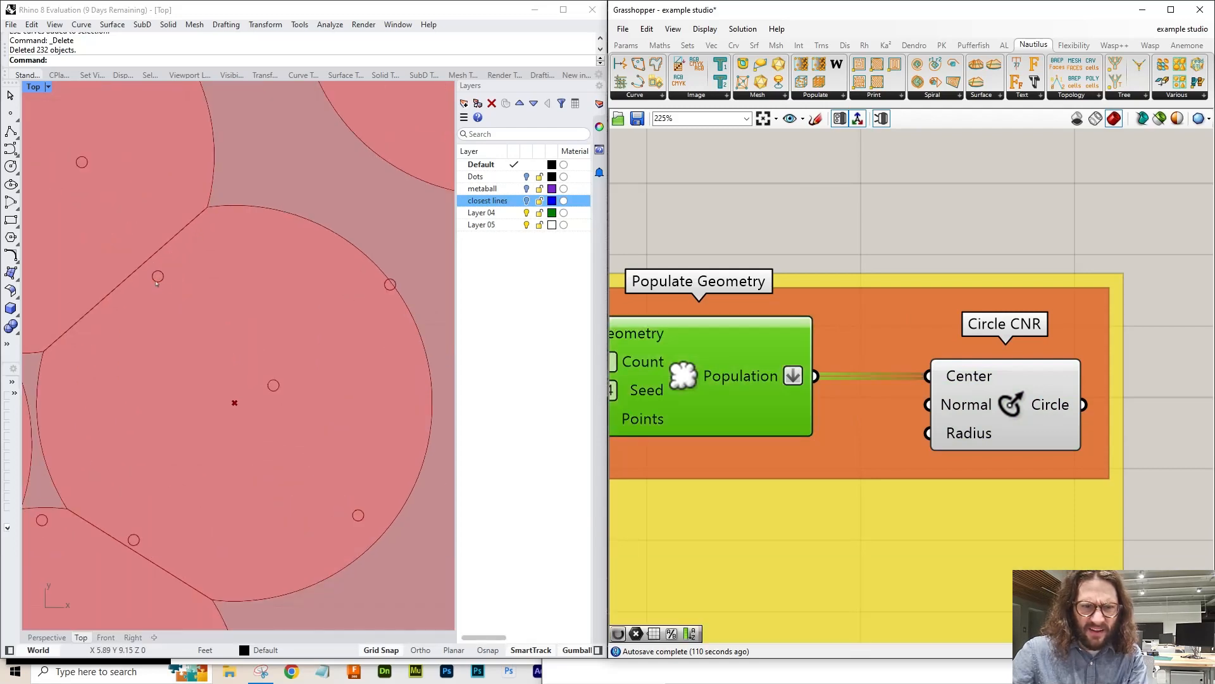
pyautogui.scroll(-5, 127, 525)
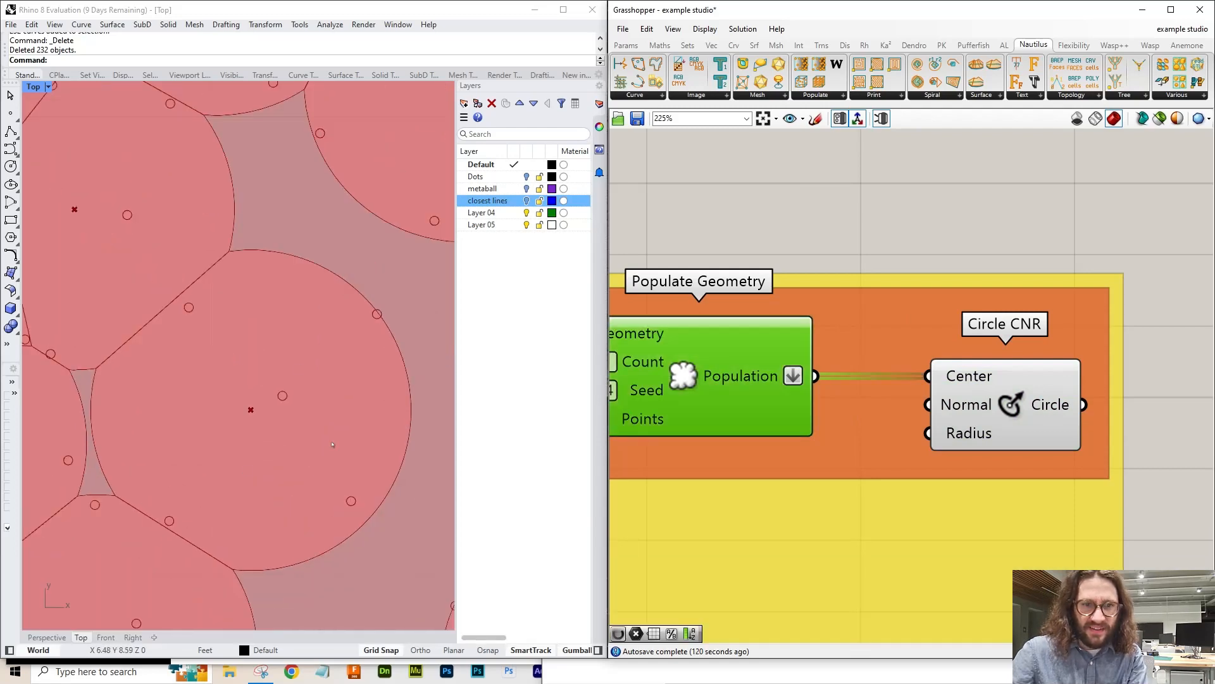
# - Bake the small circles from the Circle CNR component onto Layer 04
pyautogui.scroll(2, 194, 301)
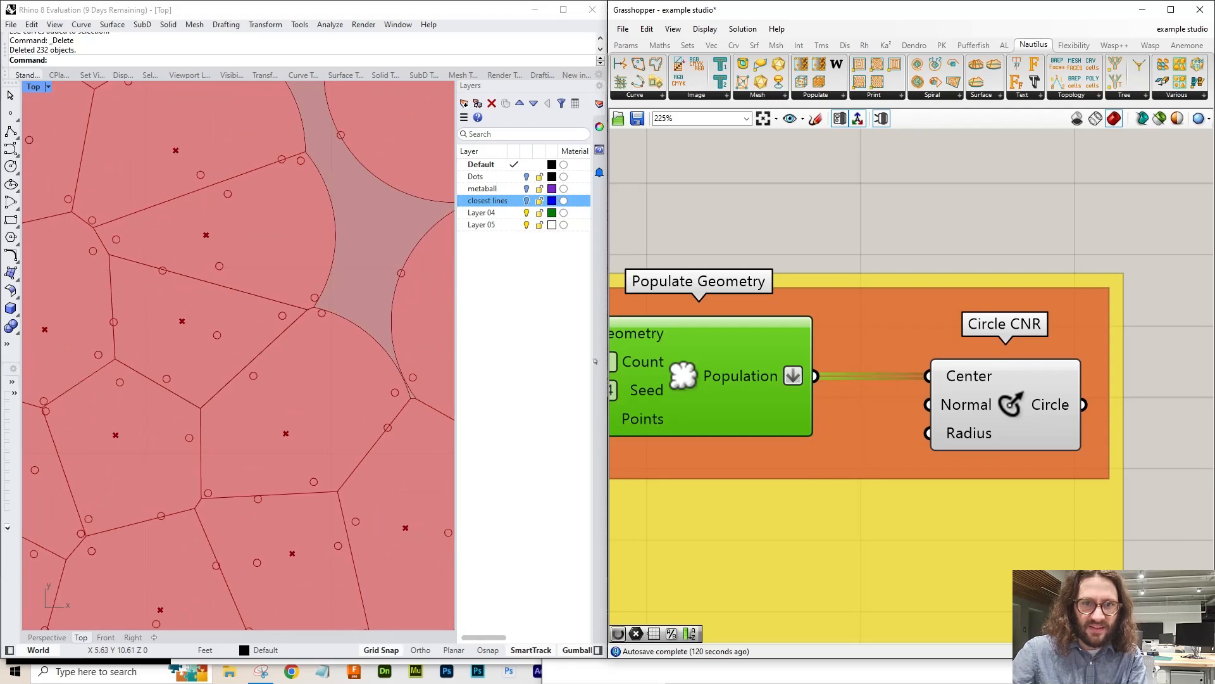
pyautogui.scroll(-5, 311, 381)
pyautogui.scroll(8, 311, 380)
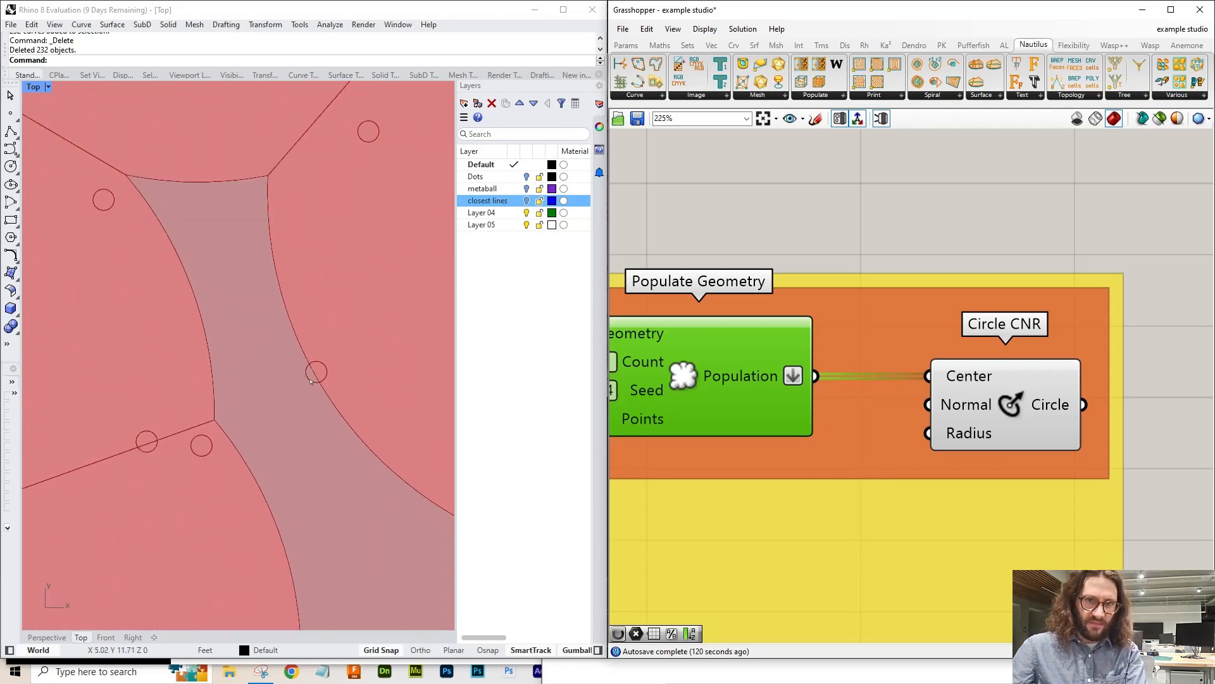
pyautogui.scroll(-4, 1025, 401)
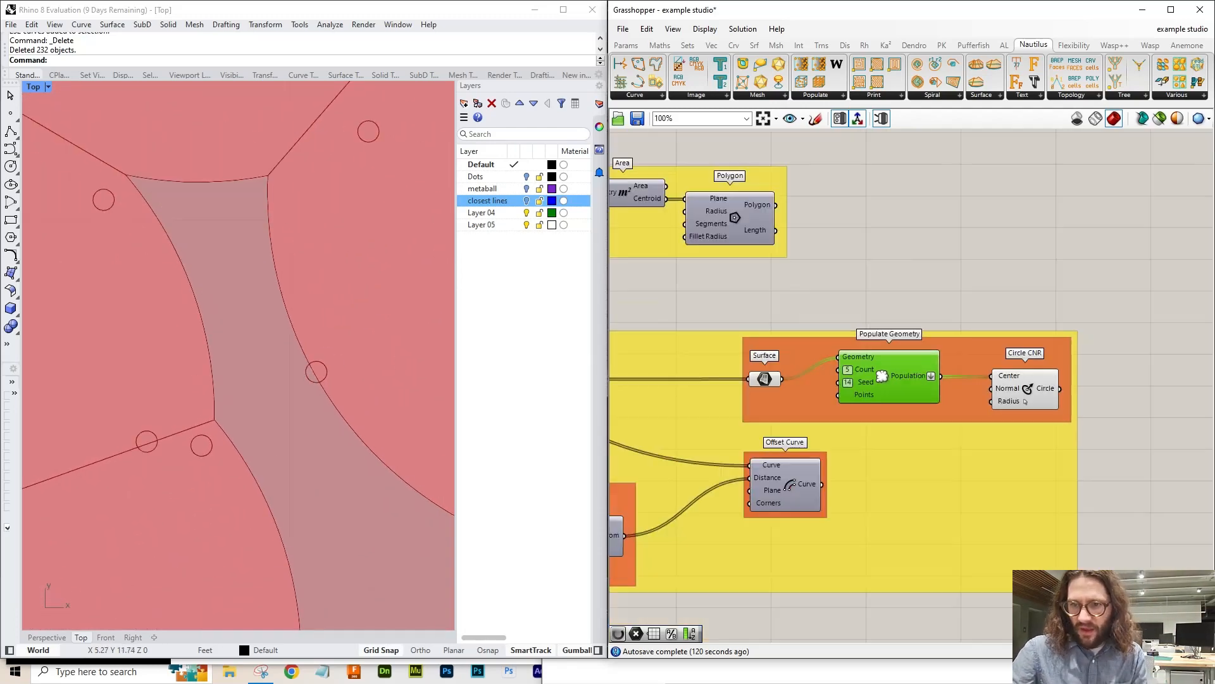
pyautogui.click(1026, 388)
pyautogui.rightClick(1020, 388)
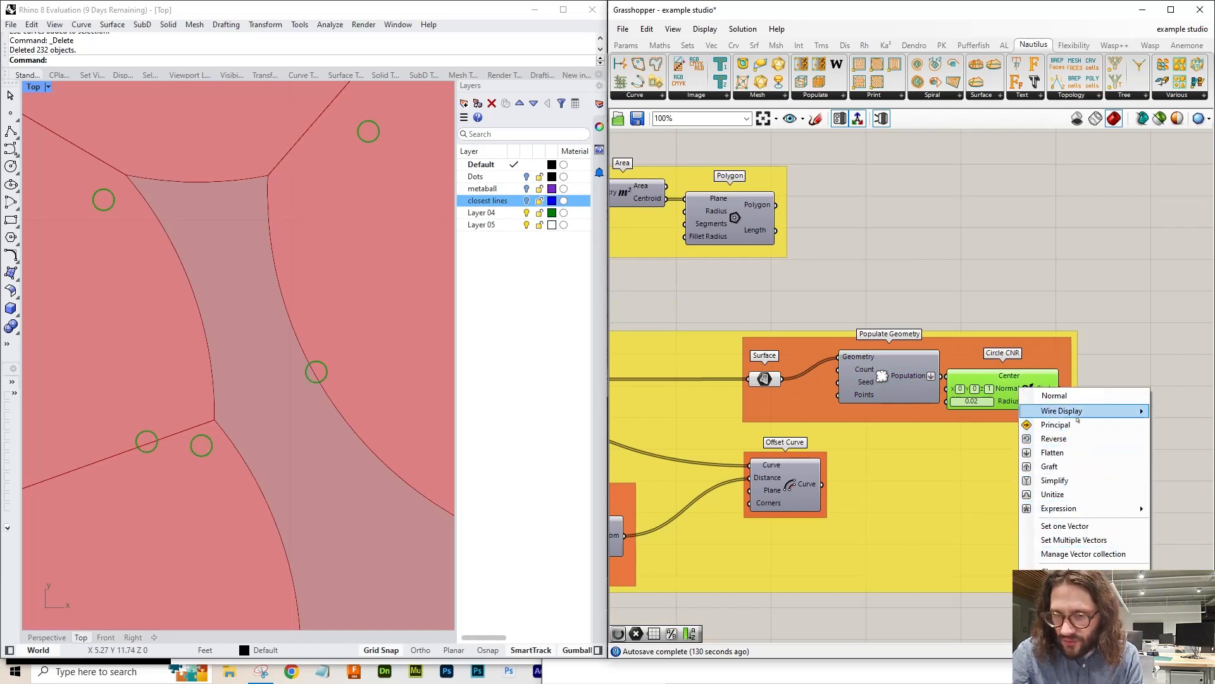
pyautogui.click(1047, 375)
pyautogui.scroll(4, 1047, 373)
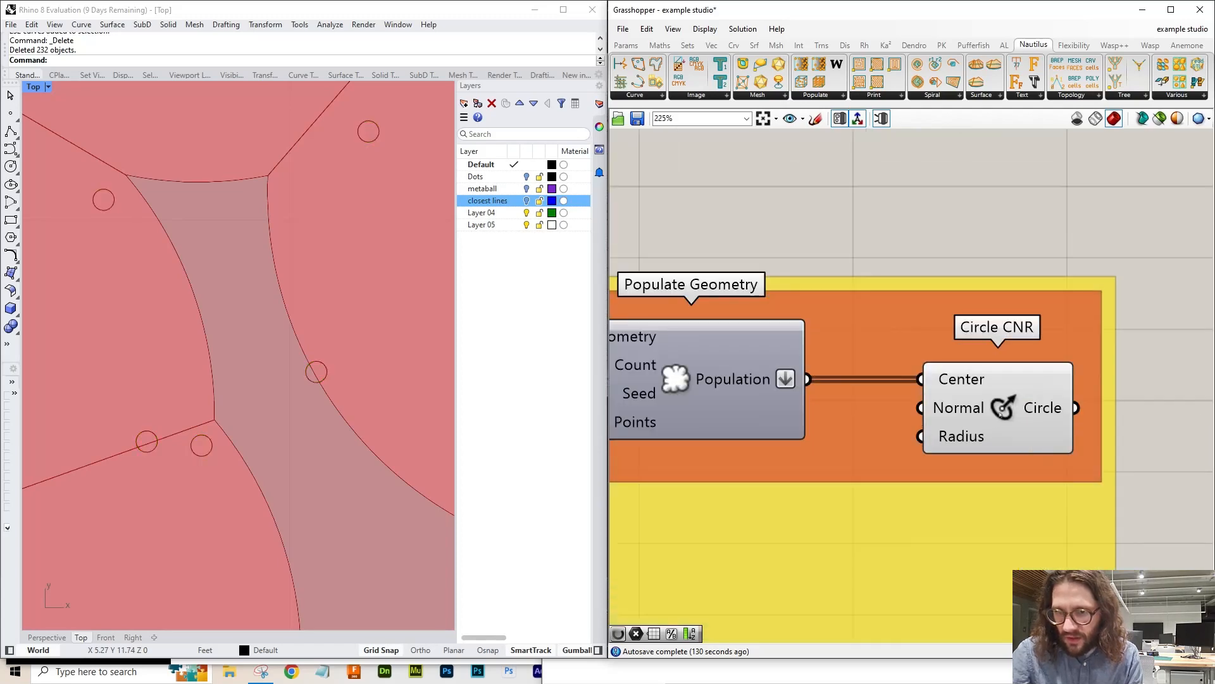
pyautogui.click(999, 412)
pyautogui.rightClick(999, 420)
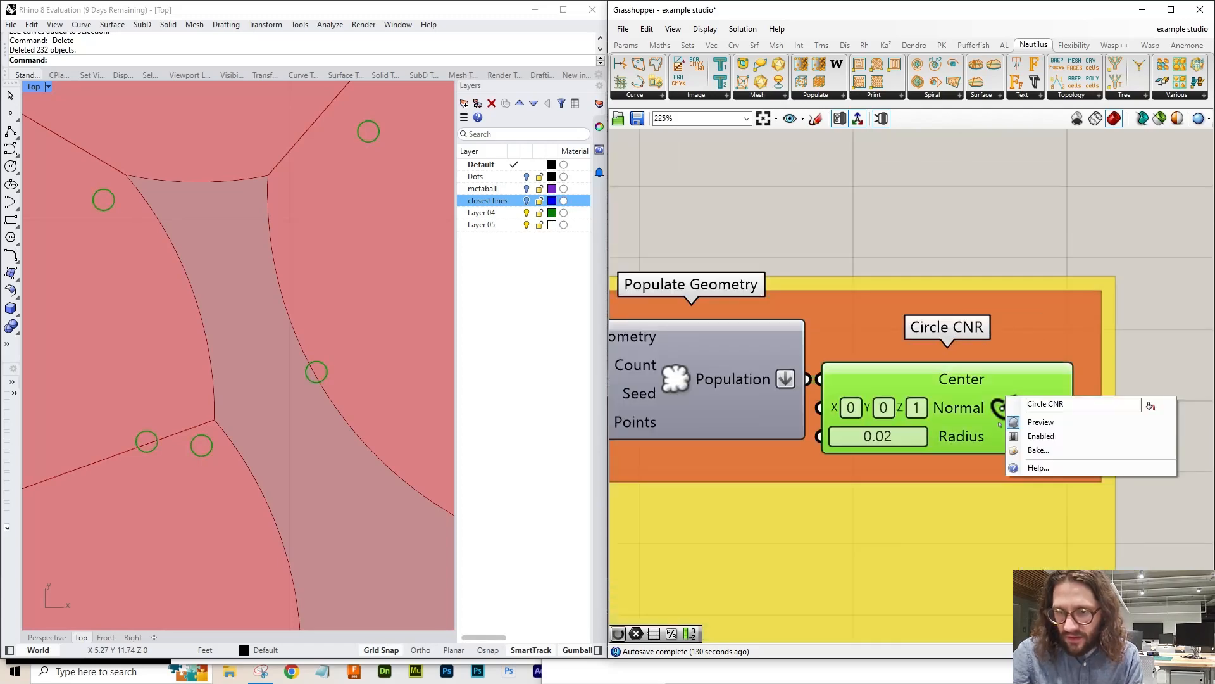
pyautogui.click(1038, 449)
pyautogui.click(1038, 379)
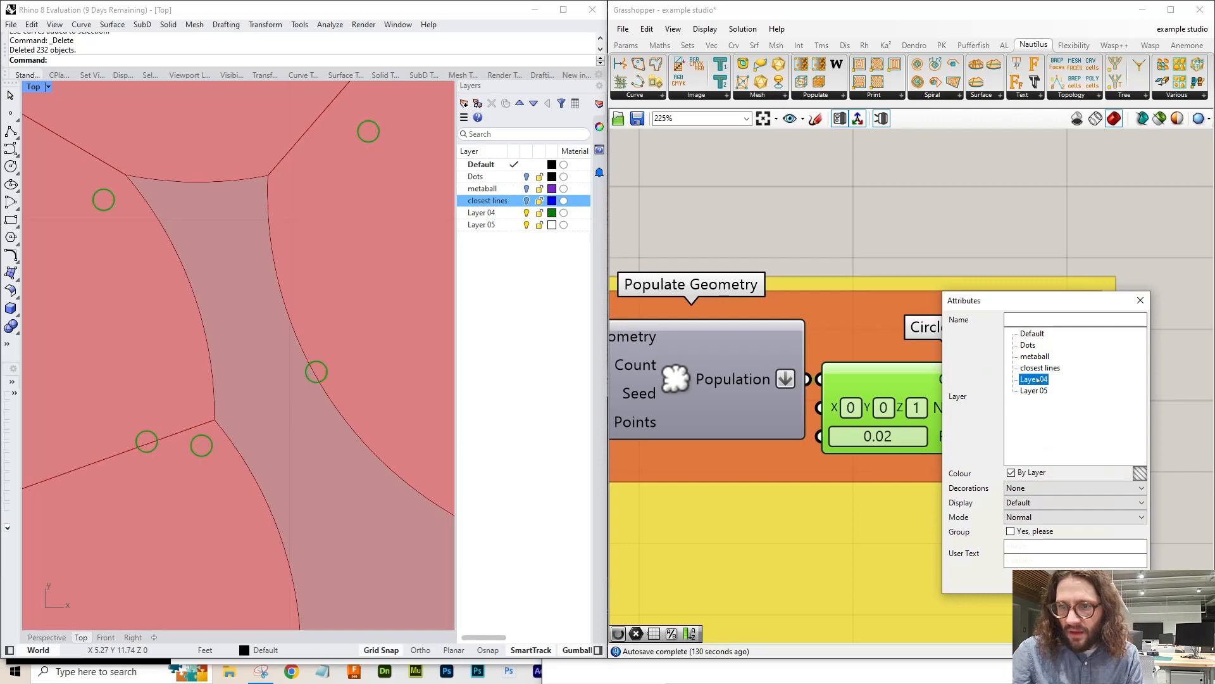
pyautogui.click(1070, 581)
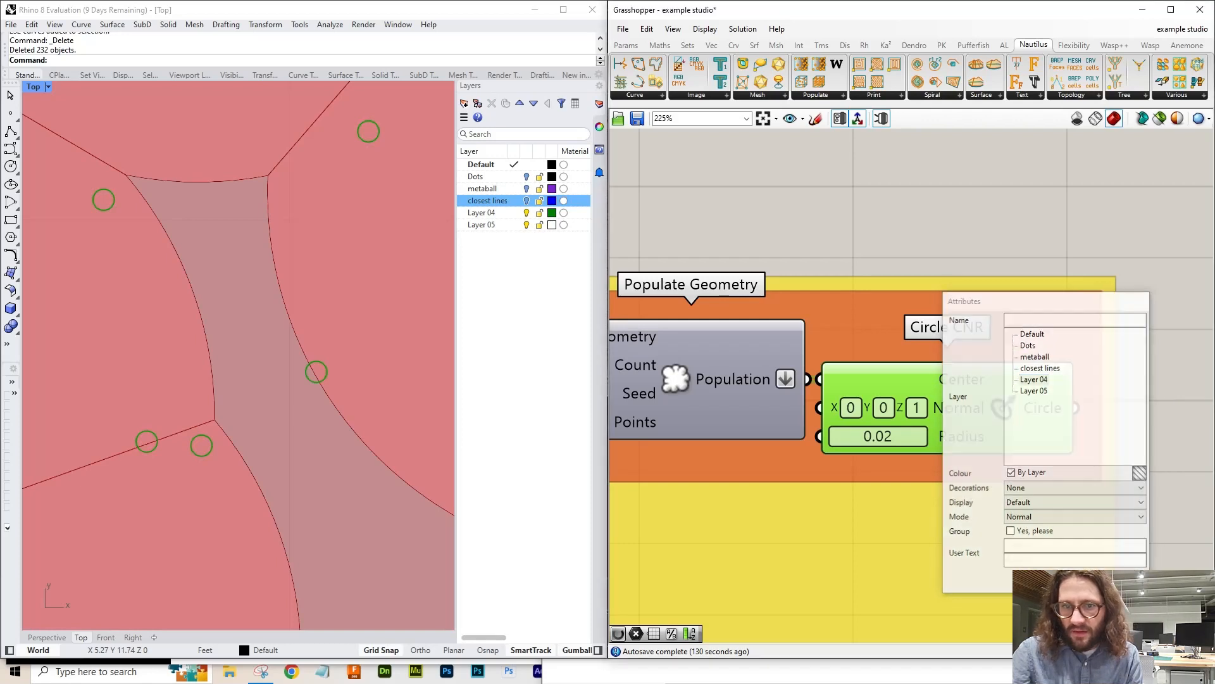
# - Make Layer 04 the current layer and rename it "tiny circles"
pyautogui.doubleClick(494, 216)
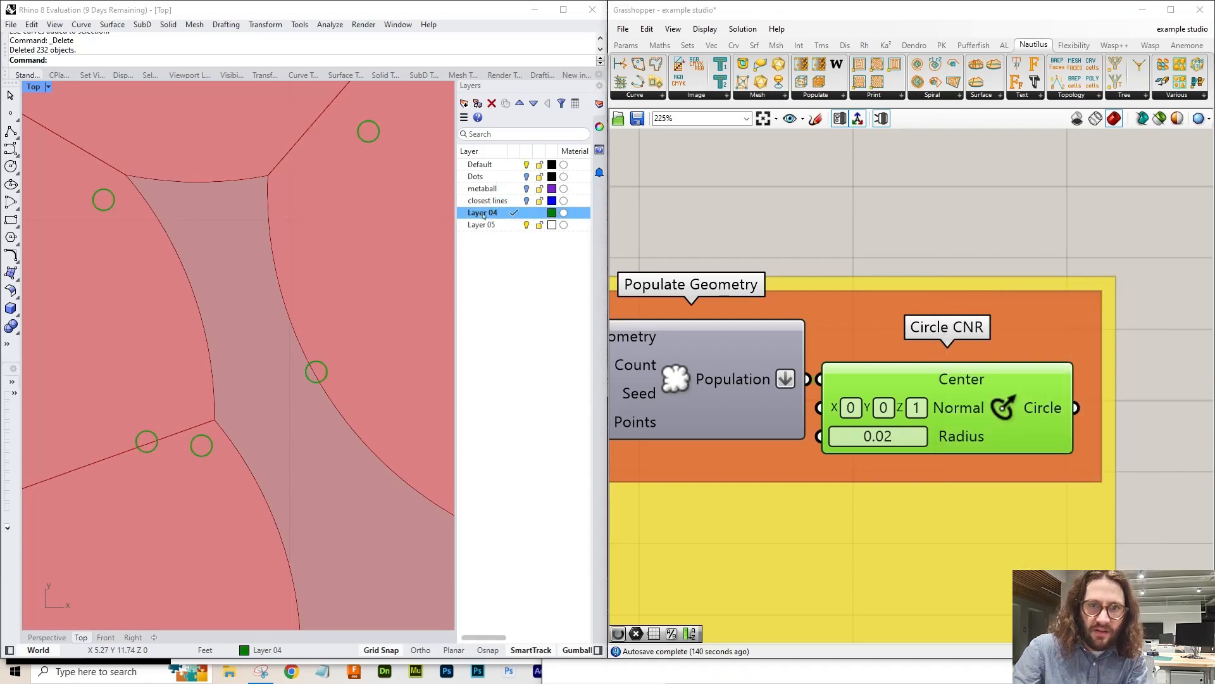
pyautogui.click(485, 216)
pyautogui.write('tiny circles')
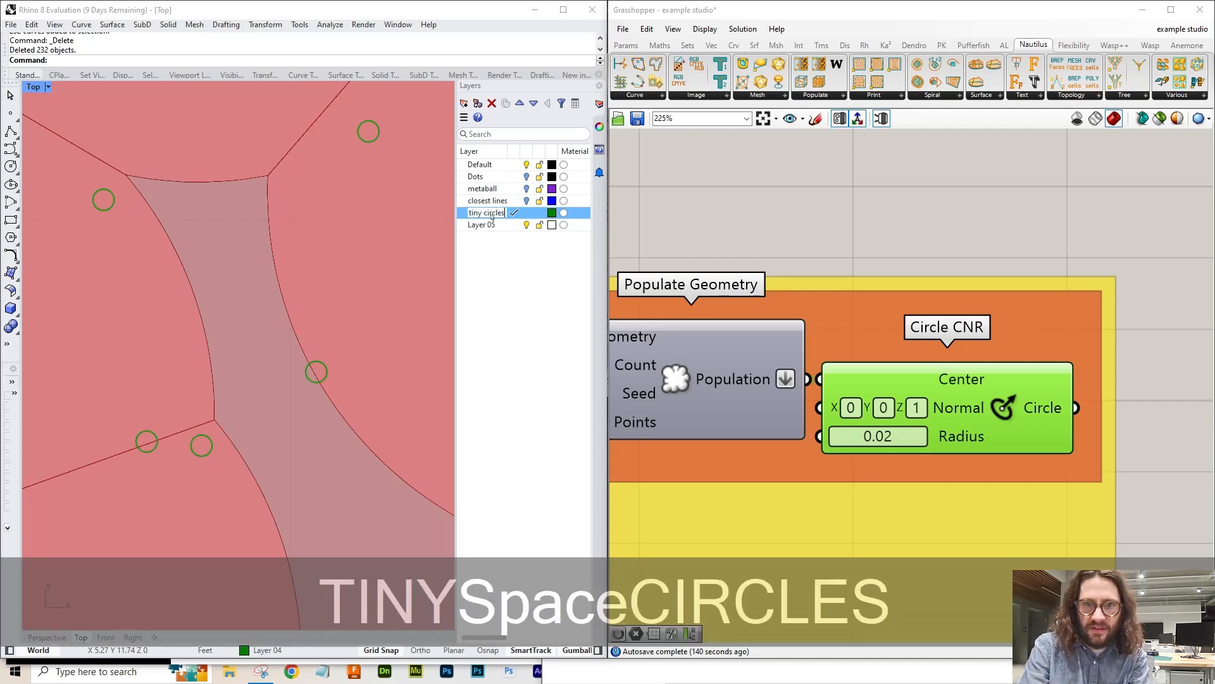
pyautogui.press('Return')
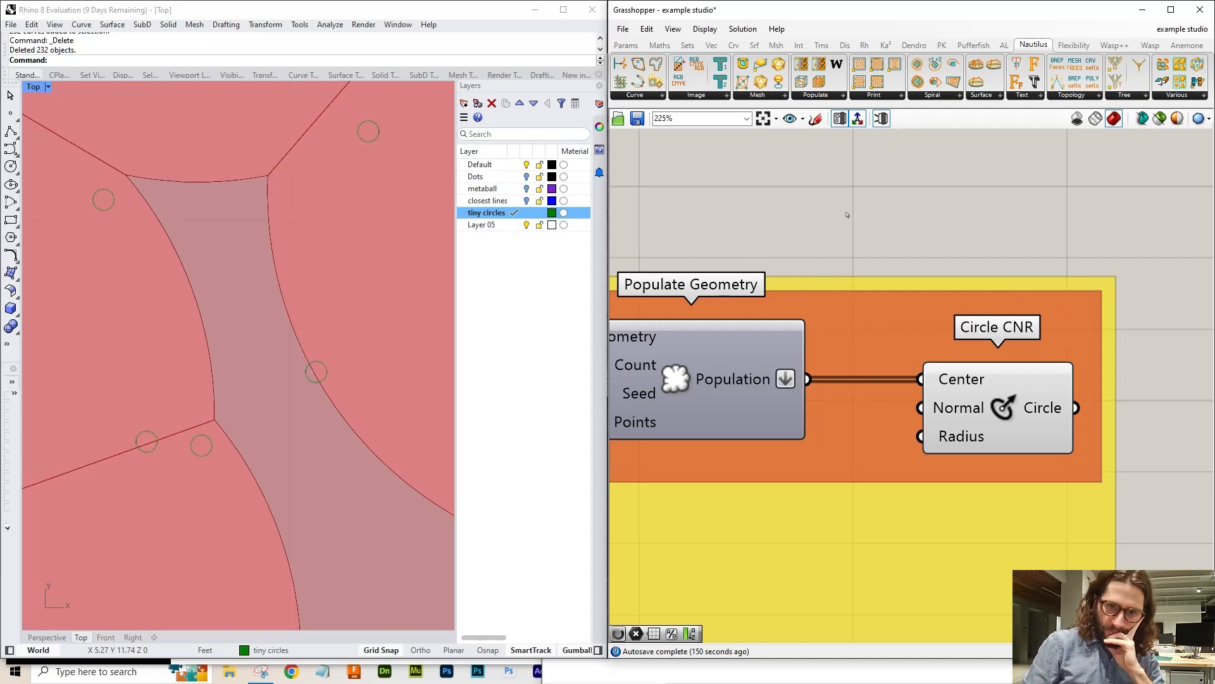
# - Trace the Surface component's input back to the Voronoi component and turn on the Voronoi preview
pyautogui.scroll(-5, 323, 393)
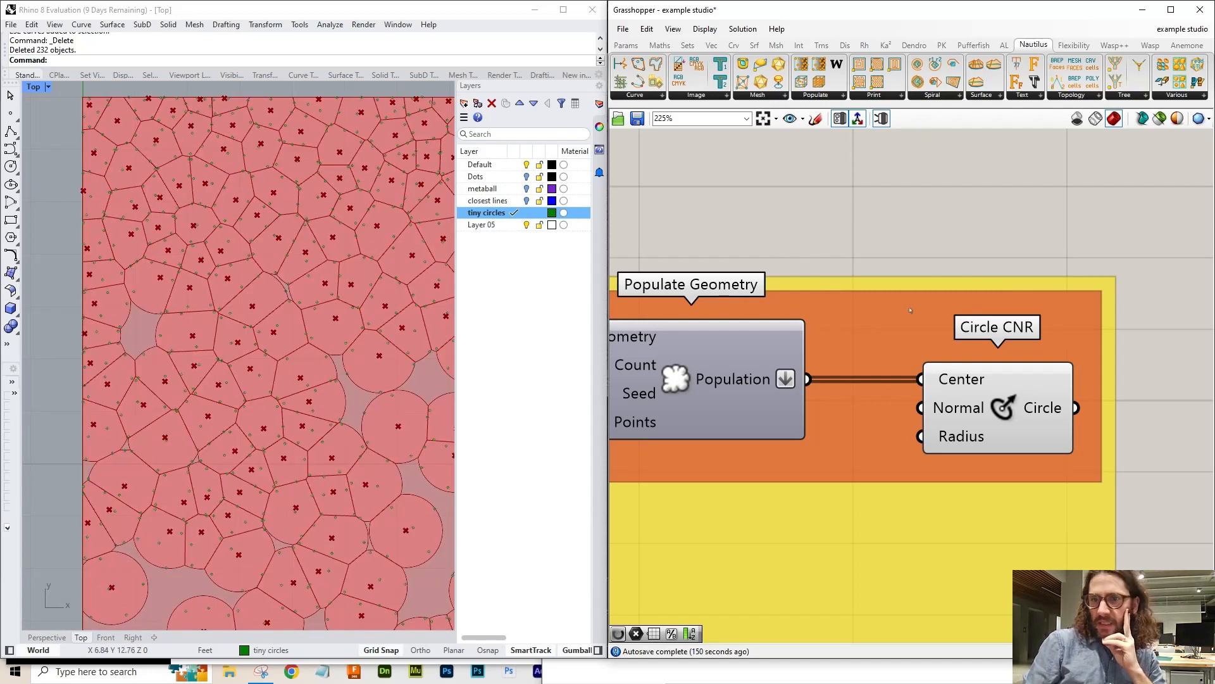
pyautogui.scroll(-4, 1122, 379)
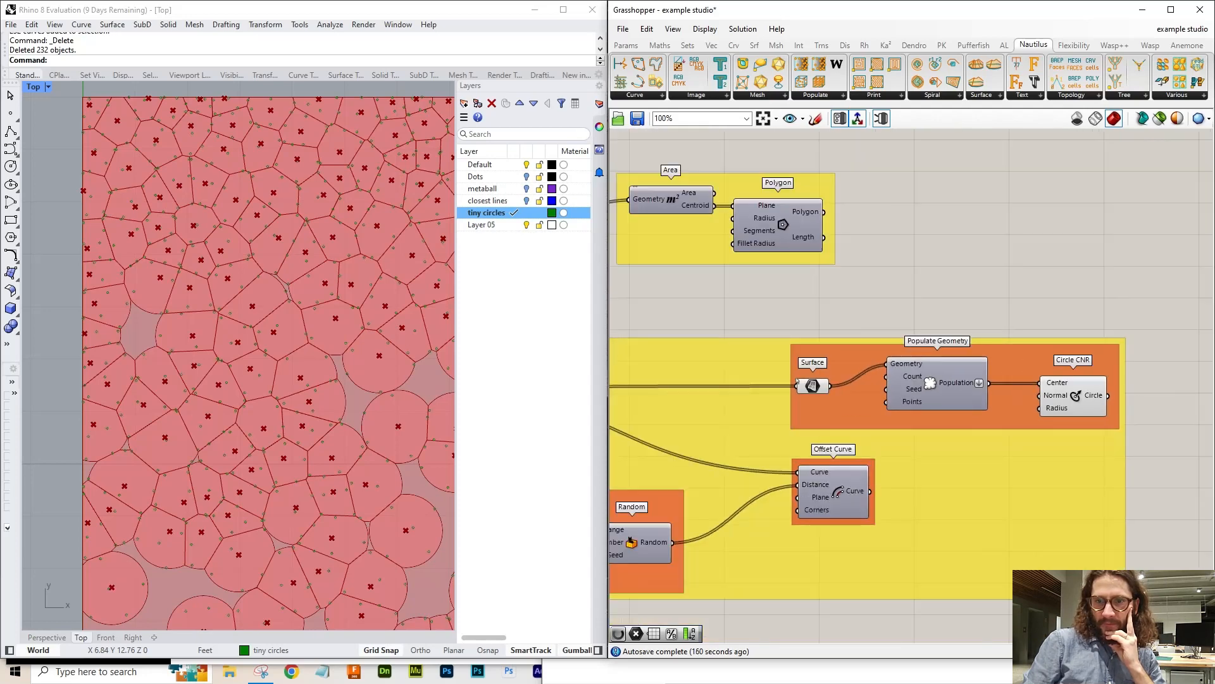
pyautogui.scroll(2, 797, 380)
pyautogui.click(831, 398)
pyautogui.moveTo(826, 398); pyautogui.dragTo(1178, 397, button='right')
pyautogui.scroll(-2, 1173, 374)
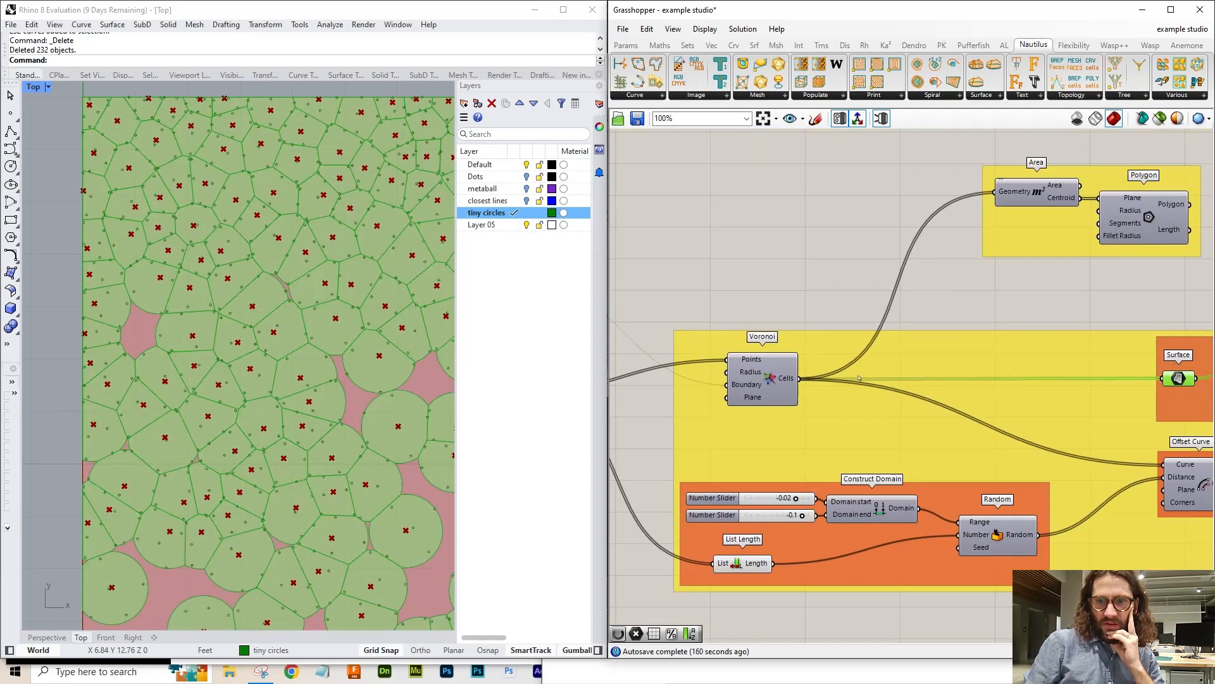
pyautogui.scroll(2, 852, 377)
pyautogui.click(731, 397)
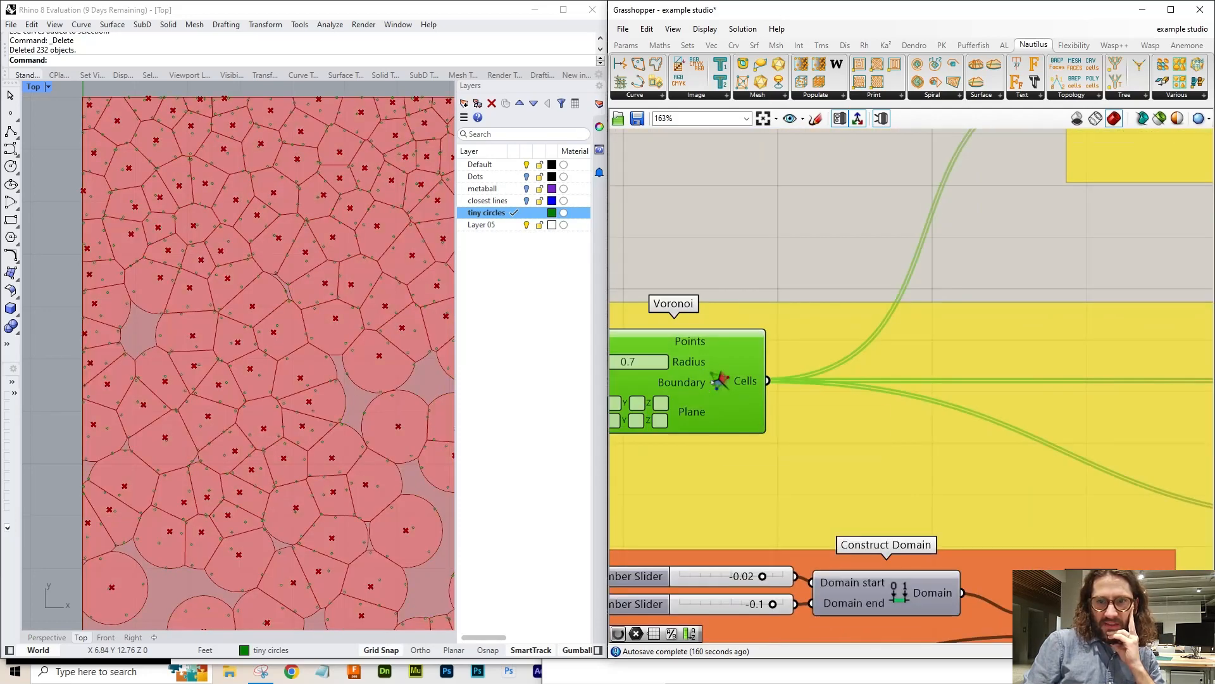
pyautogui.hotkey('ctrl', 'q')
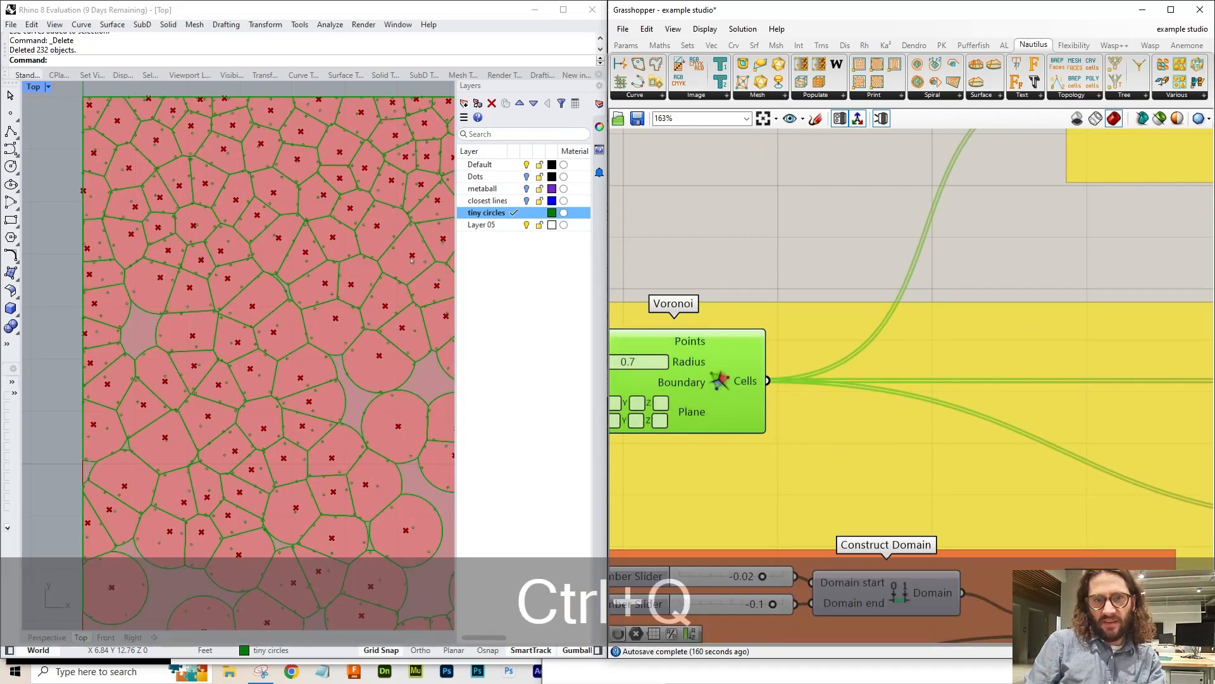
# - Bake the Voronoi component's cell outlines onto Layer 05
pyautogui.scroll(-5, 699, 391)
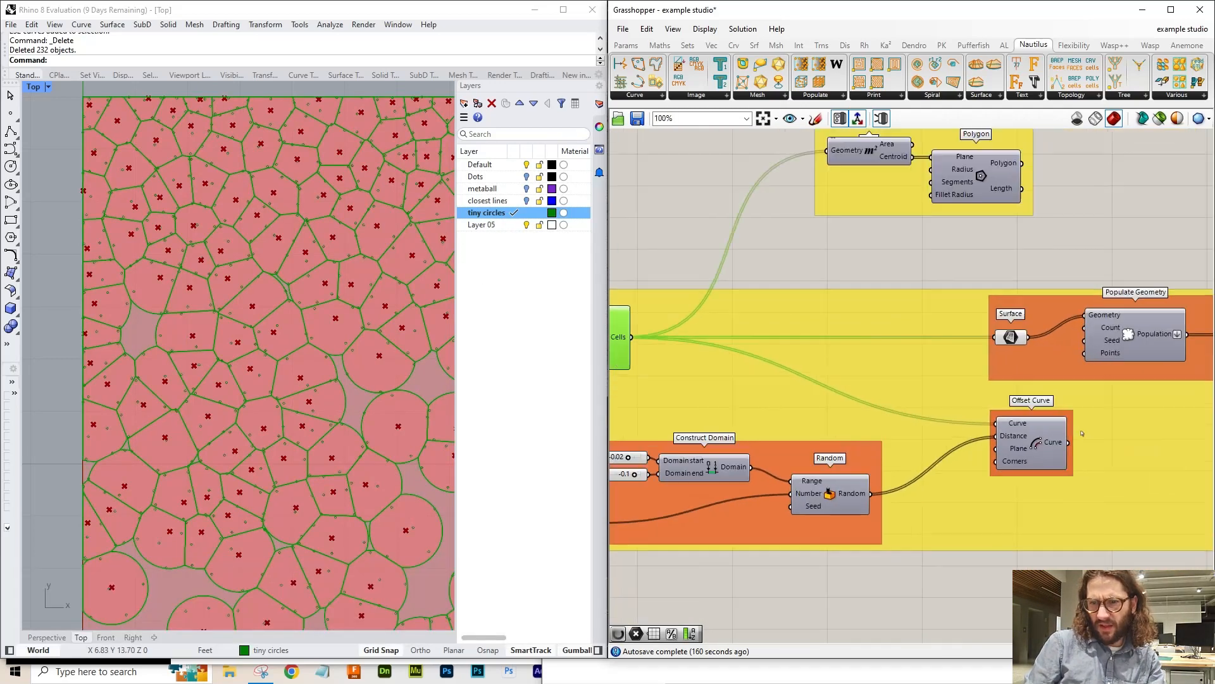
pyautogui.scroll(6, 809, 383)
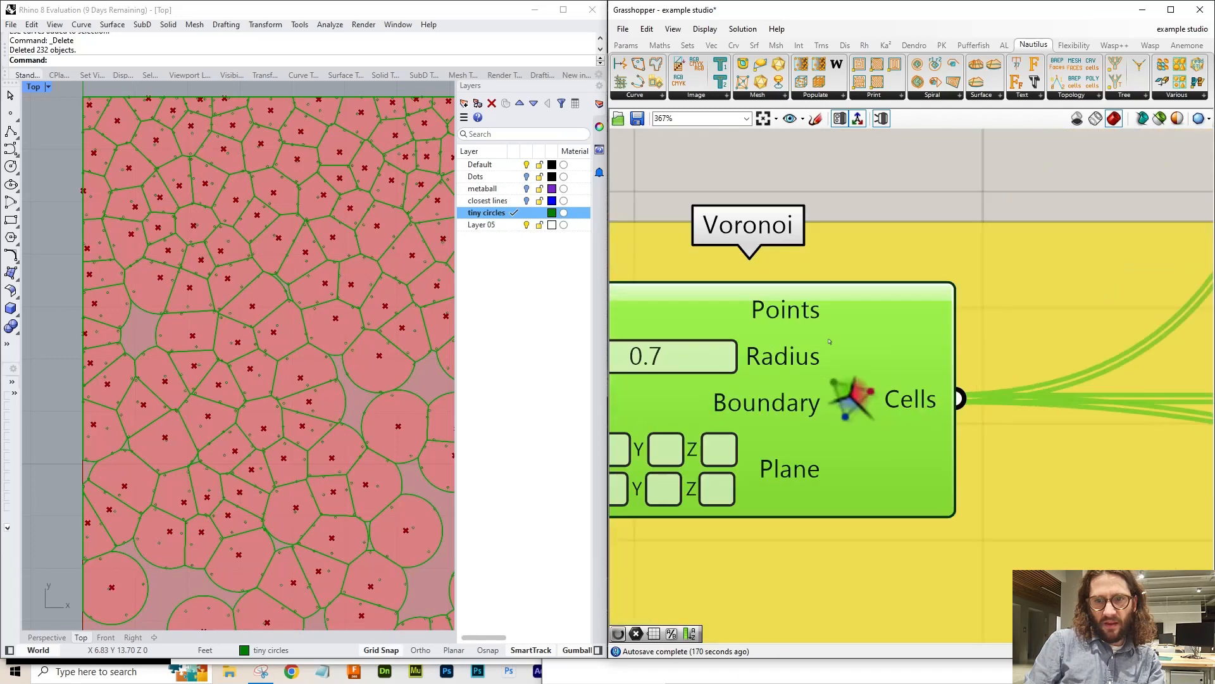
pyautogui.rightClick(830, 340)
pyautogui.click(887, 392)
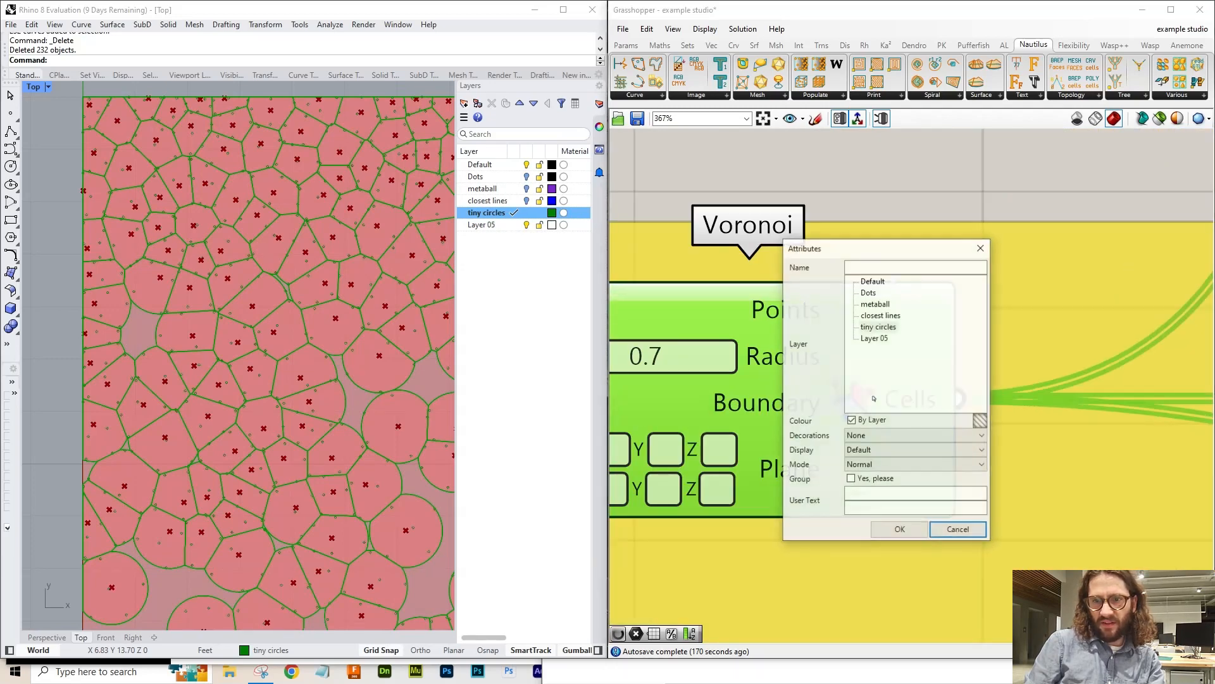
pyautogui.click(874, 339)
pyautogui.click(901, 528)
# - Make Layer 05 the current layer under the name "voroni midline", and add another new layer
pyautogui.doubleClick(491, 226)
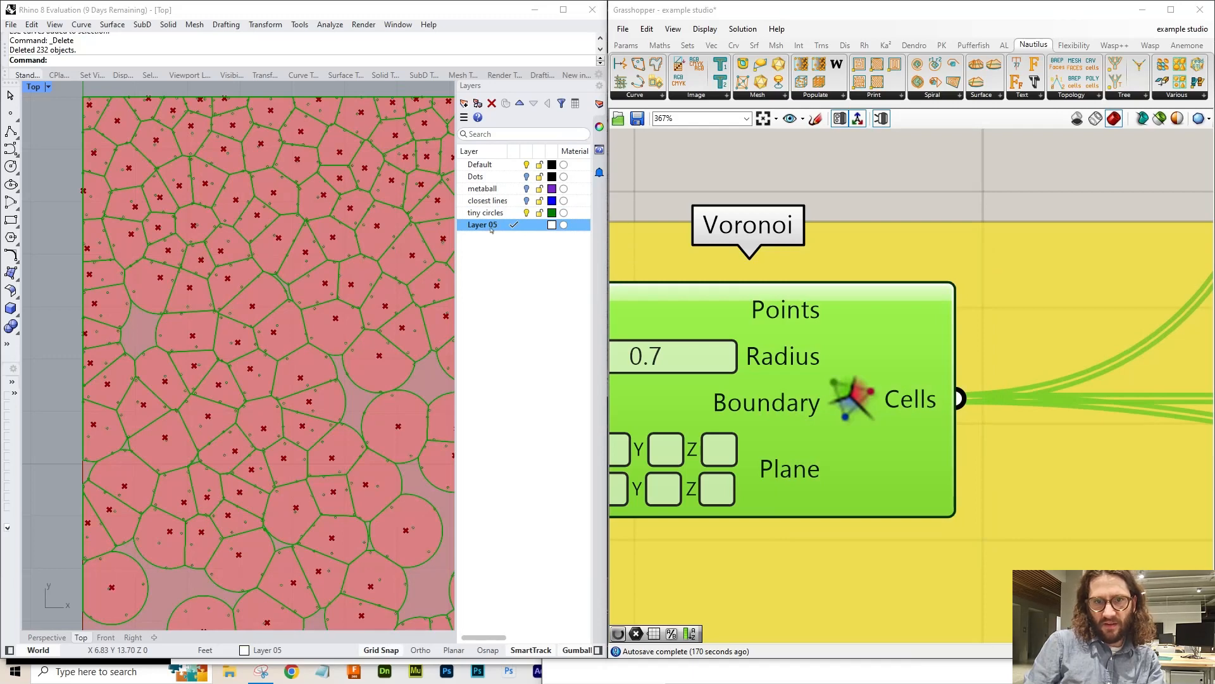
pyautogui.rightClick(490, 228)
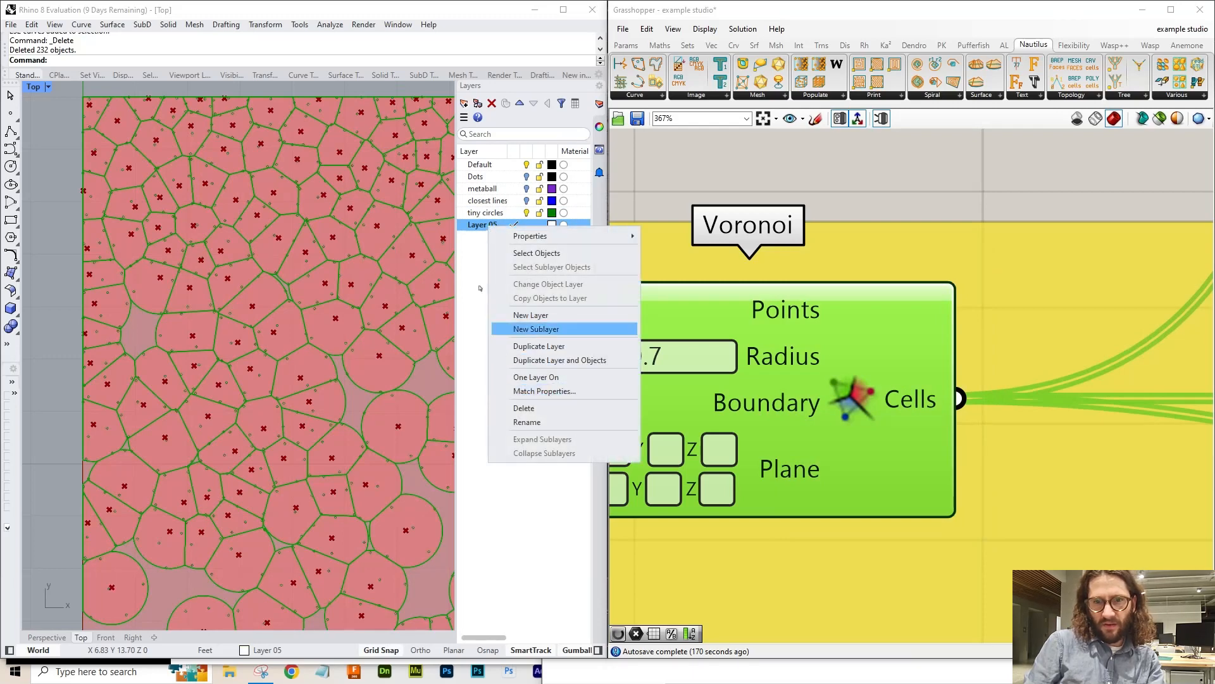
pyautogui.click(526, 422)
pyautogui.write('vo')
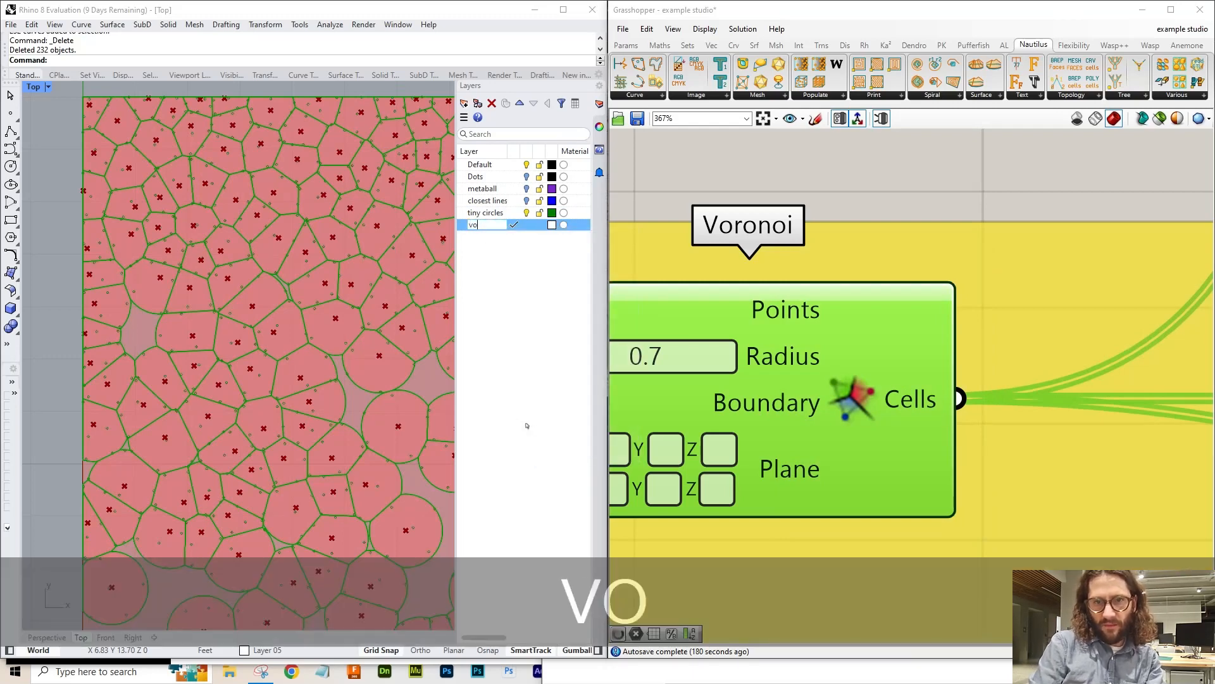
pyautogui.write('roni')
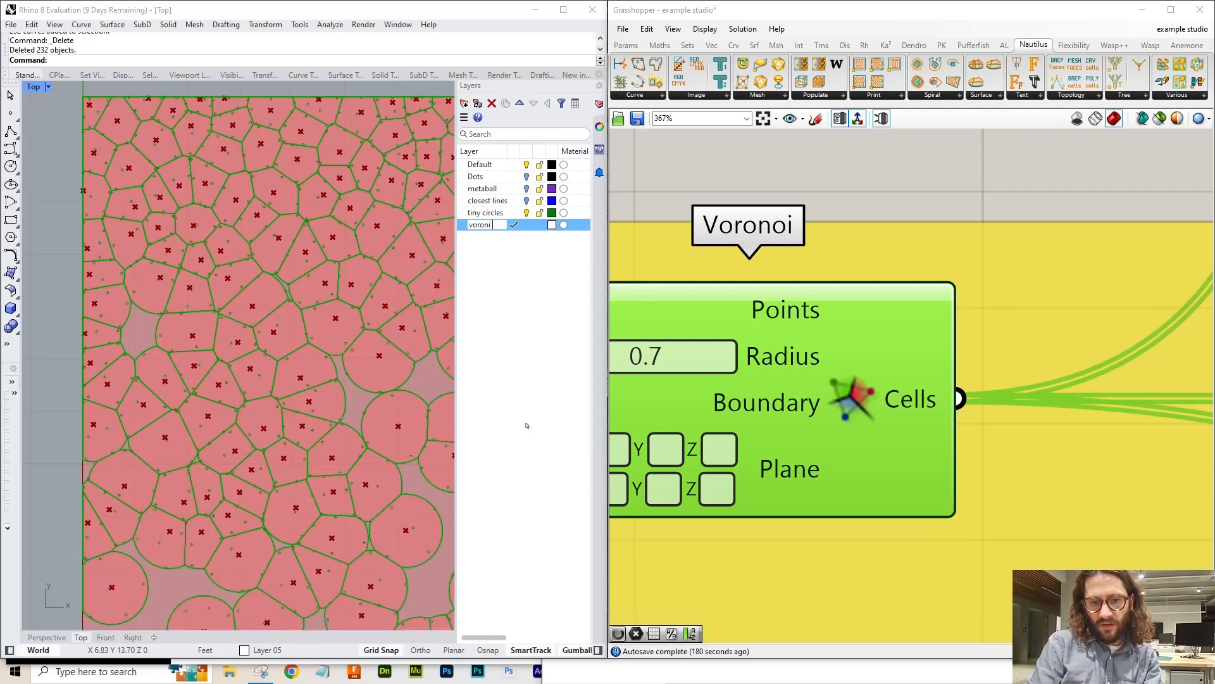
pyautogui.write(' midline')
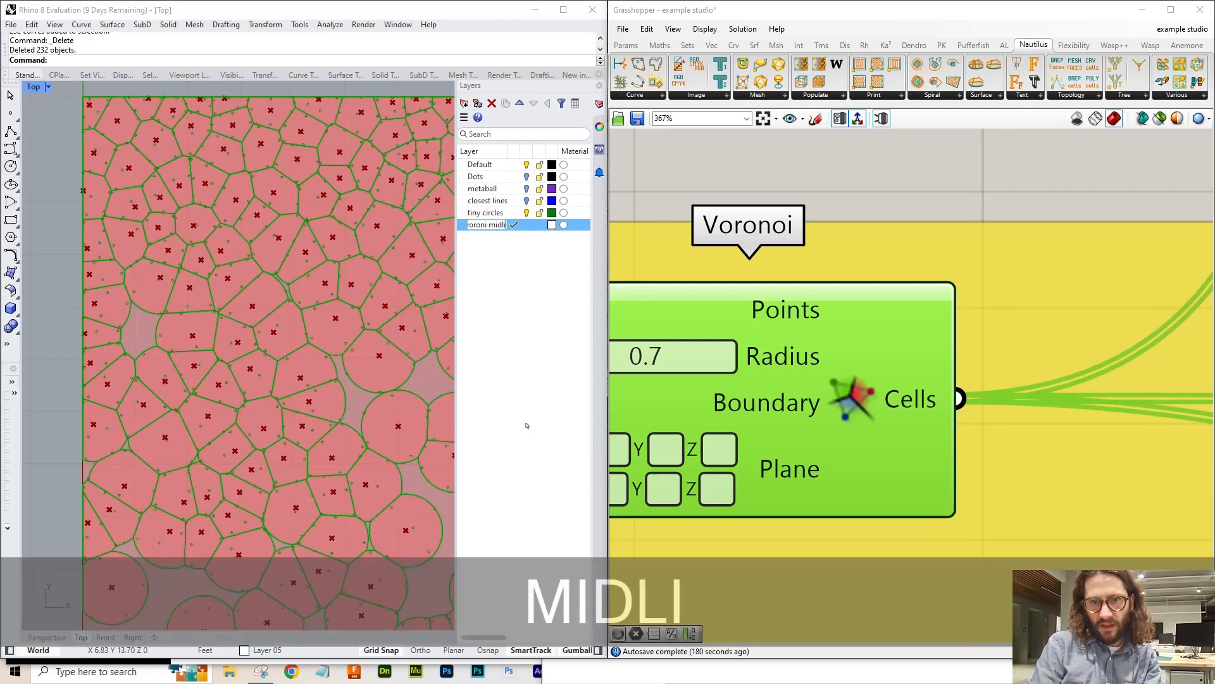
pyautogui.press('Return')
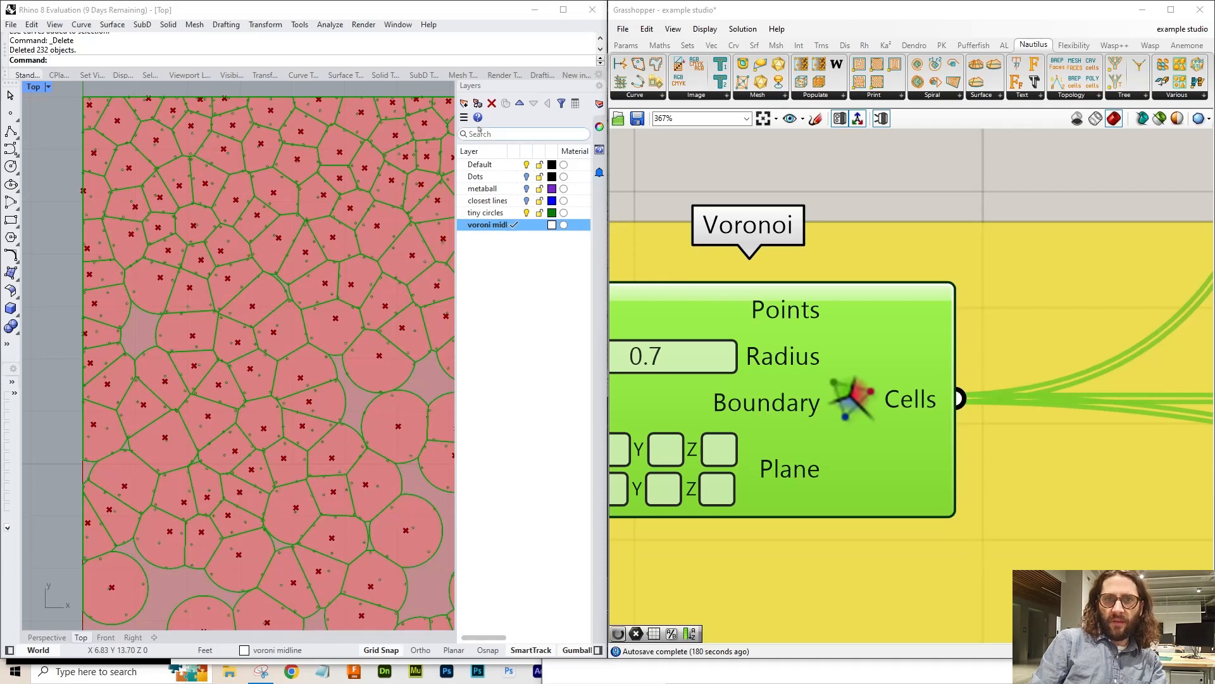
pyautogui.click(464, 103)
# - Turn on the Offset Curve component's preview and inspect the offset outlines inside the Voronoi cells
pyautogui.scroll(-4, 812, 303)
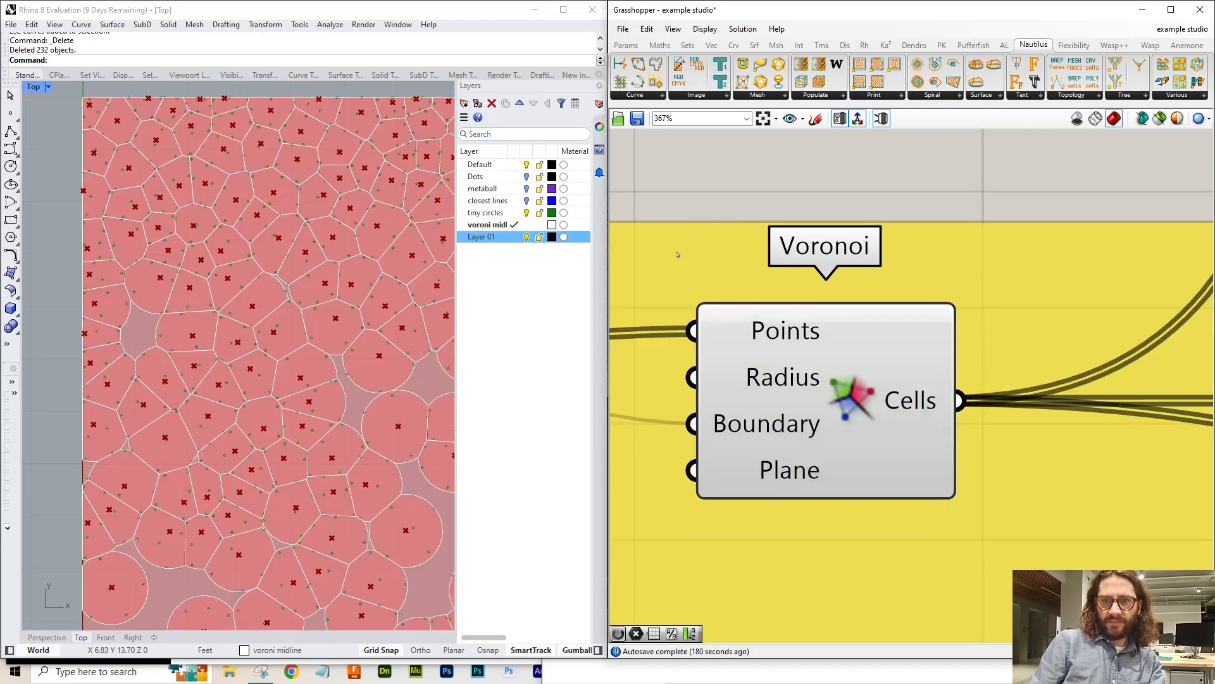
pyautogui.click(792, 286)
pyautogui.scroll(-4, 809, 315)
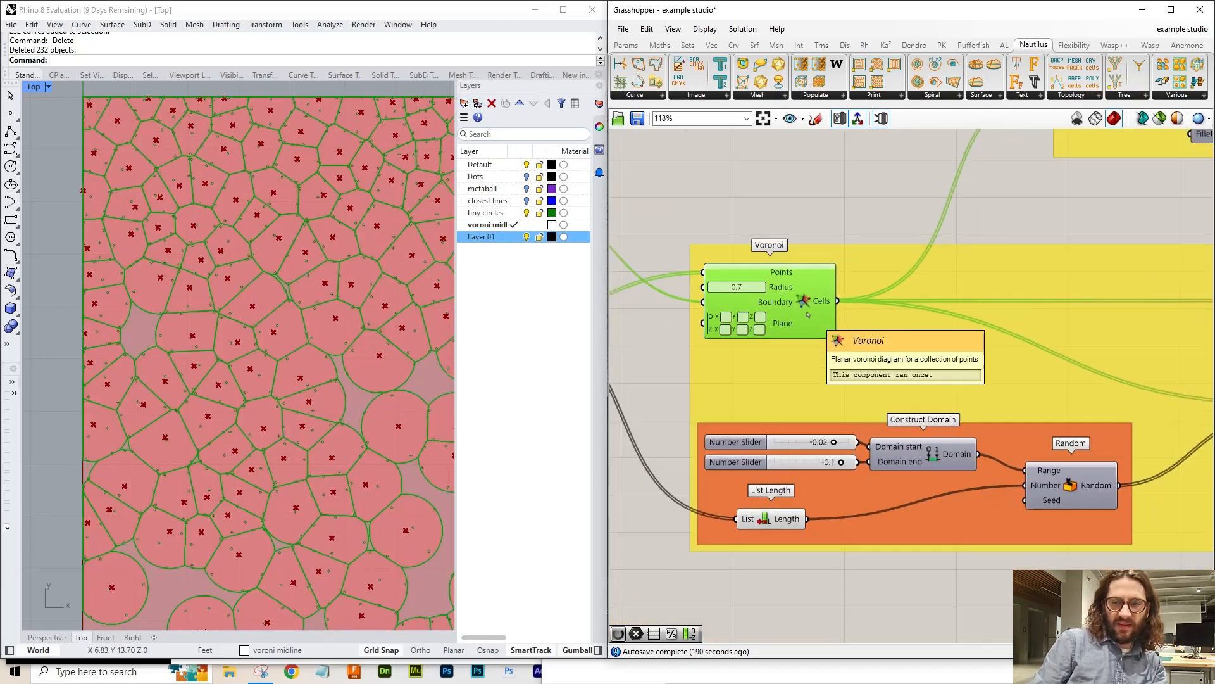
pyautogui.moveTo(1107, 367); pyautogui.dragTo(732, 313, button='right')
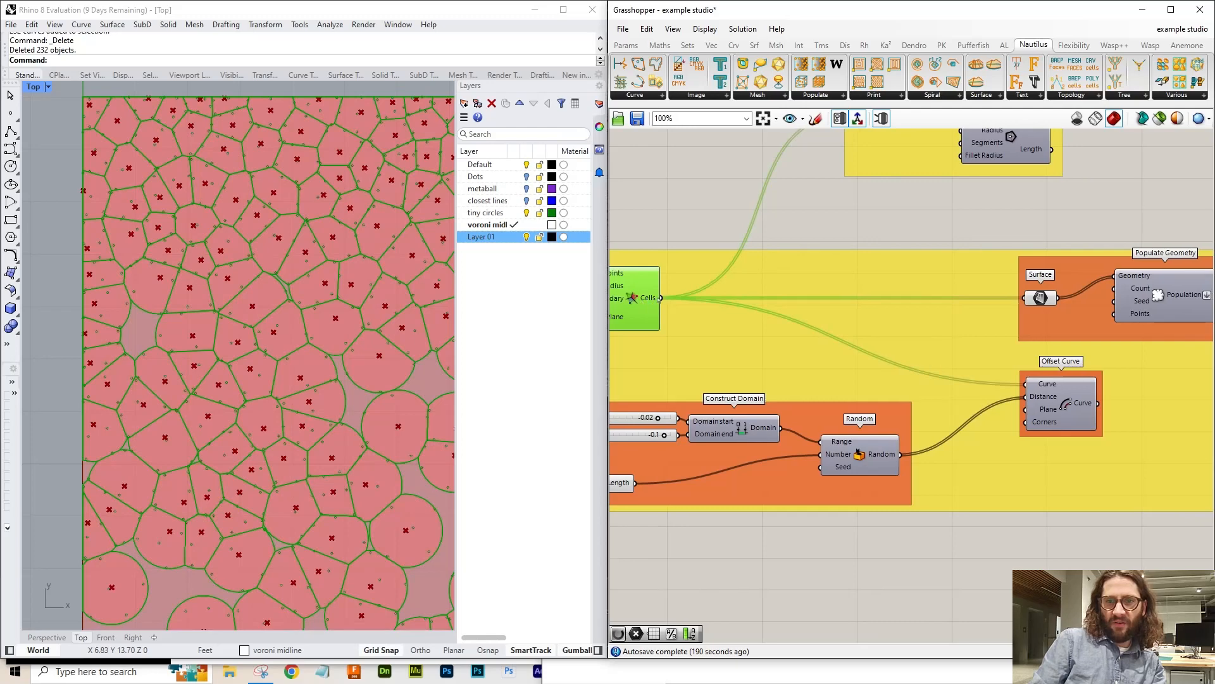
pyautogui.scroll(5, 1078, 395)
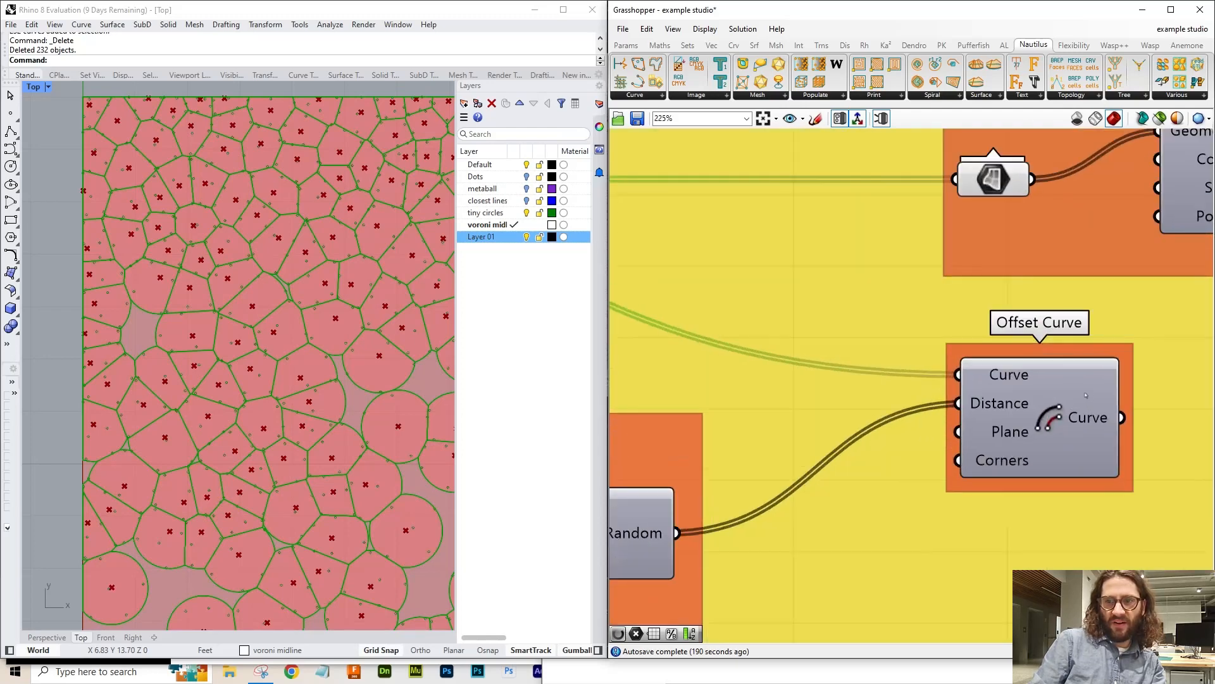
pyautogui.click(1081, 396)
pyautogui.scroll(3, 978, 391)
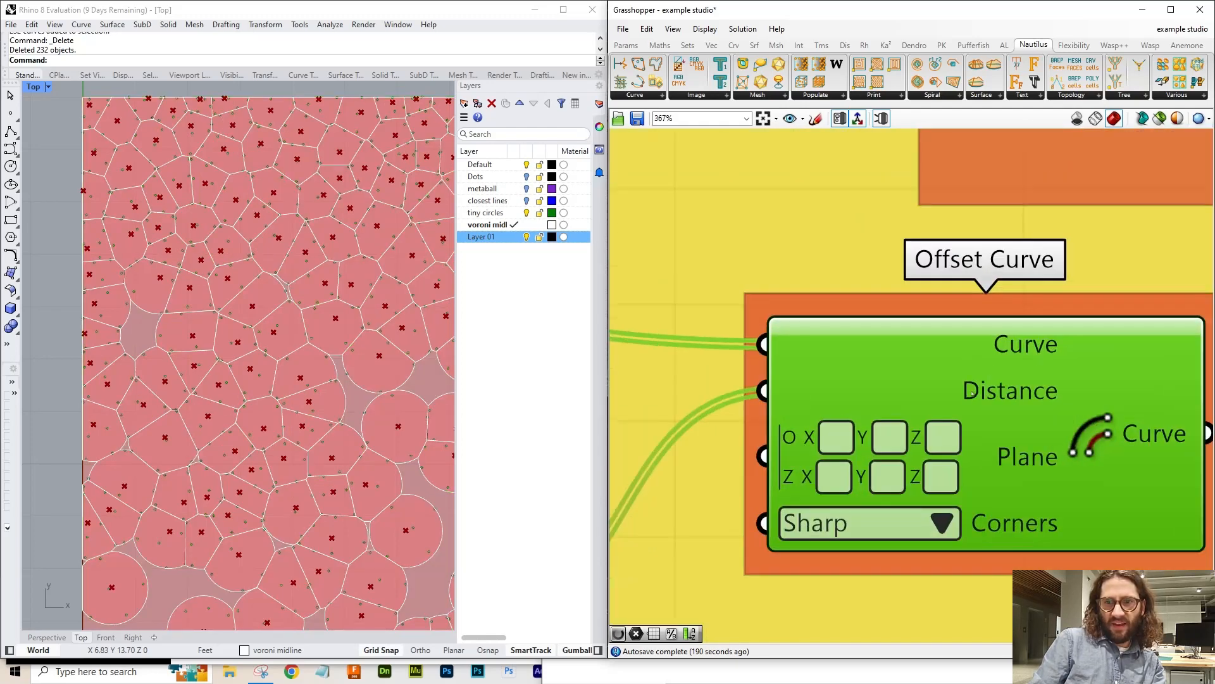
pyautogui.hotkey('ctrl', 'q')
pyautogui.scroll(5, 261, 247)
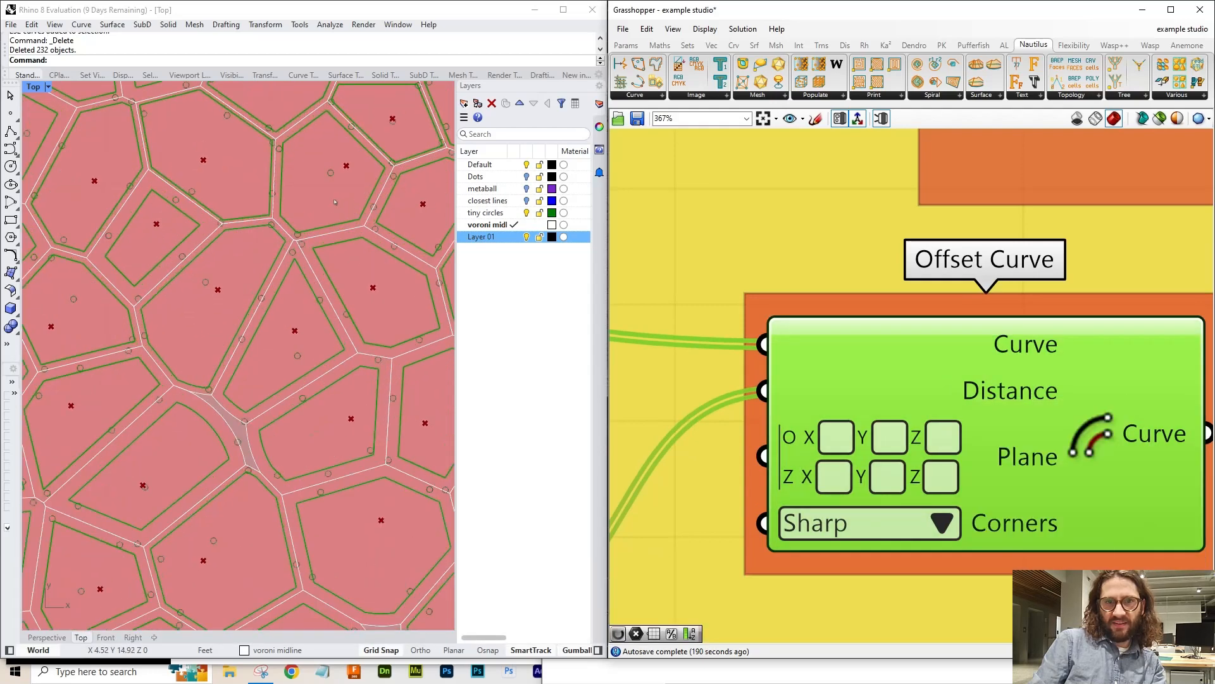
pyautogui.scroll(-5, 275, 340)
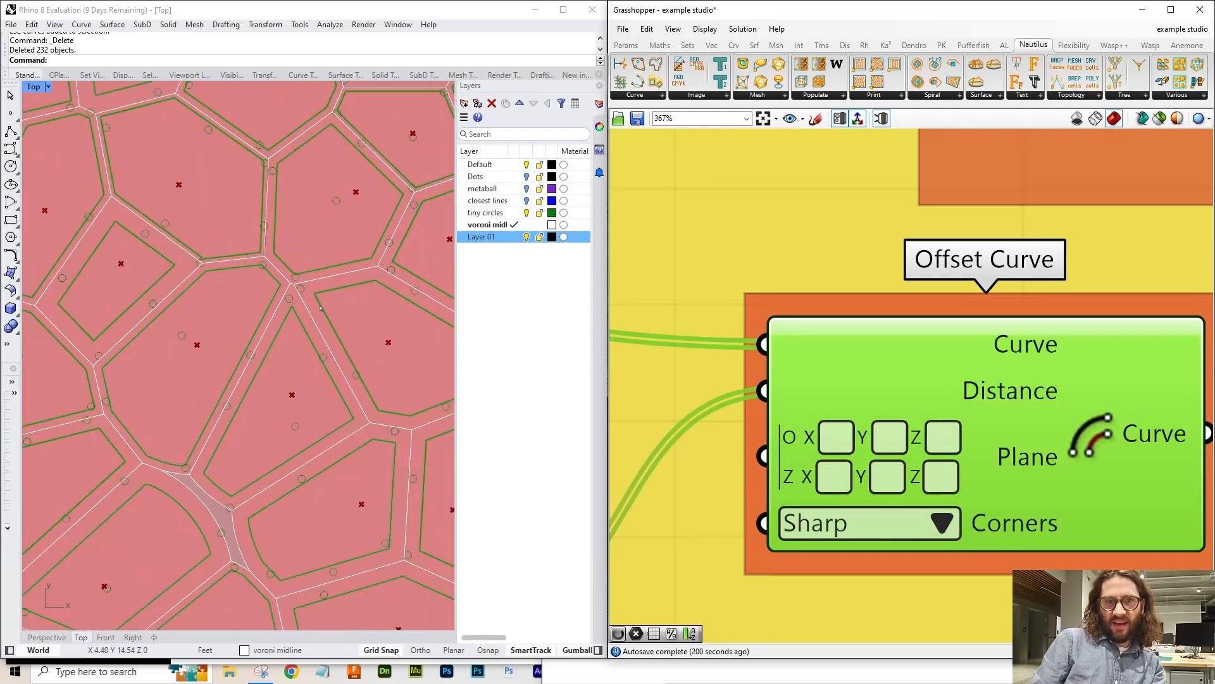
pyautogui.scroll(-4, 1044, 379)
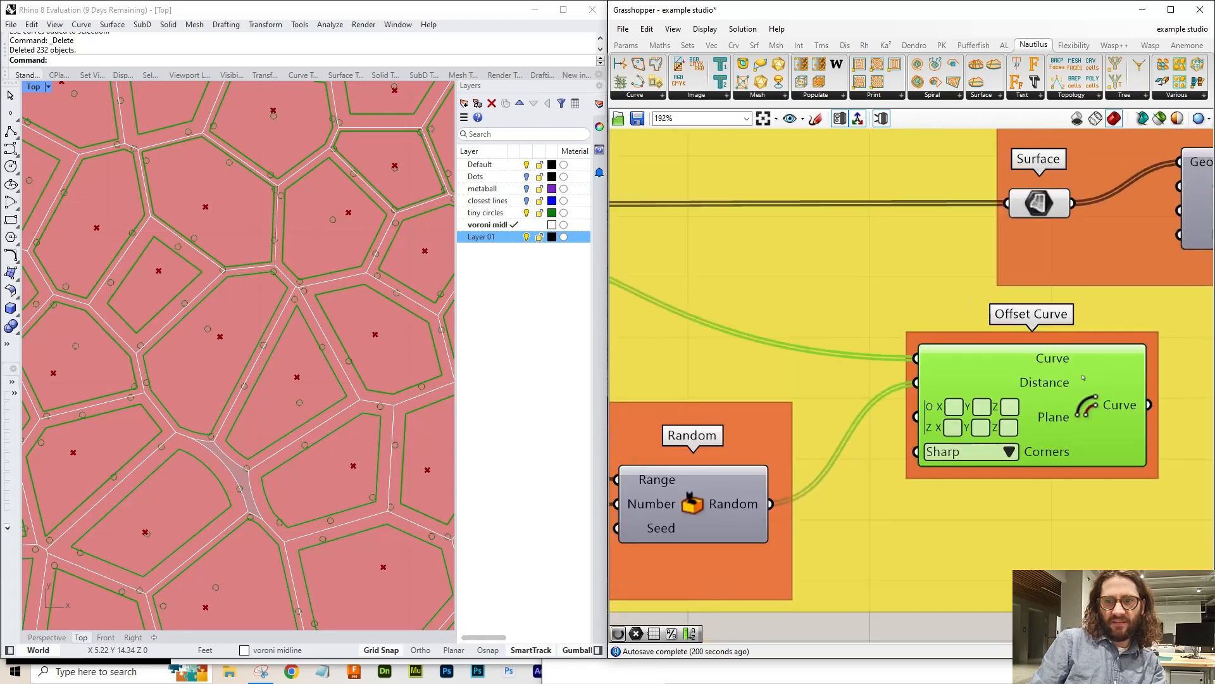
pyautogui.scroll(5, 1027, 379)
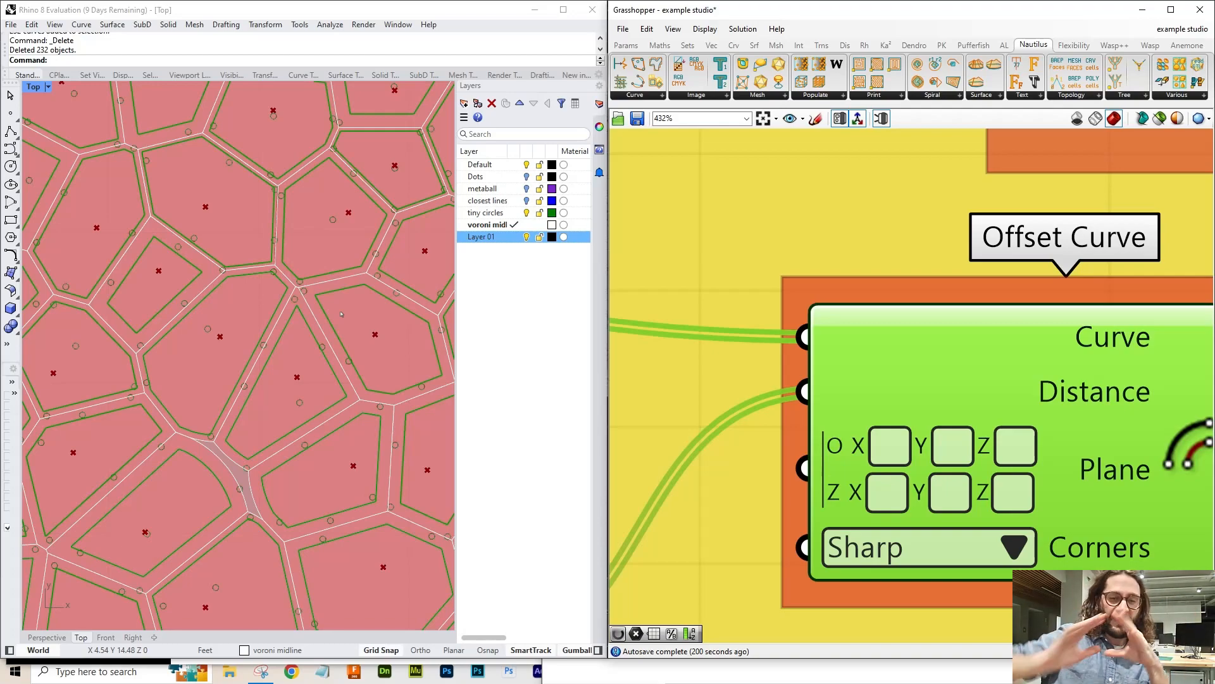
pyautogui.scroll(-6, 341, 314)
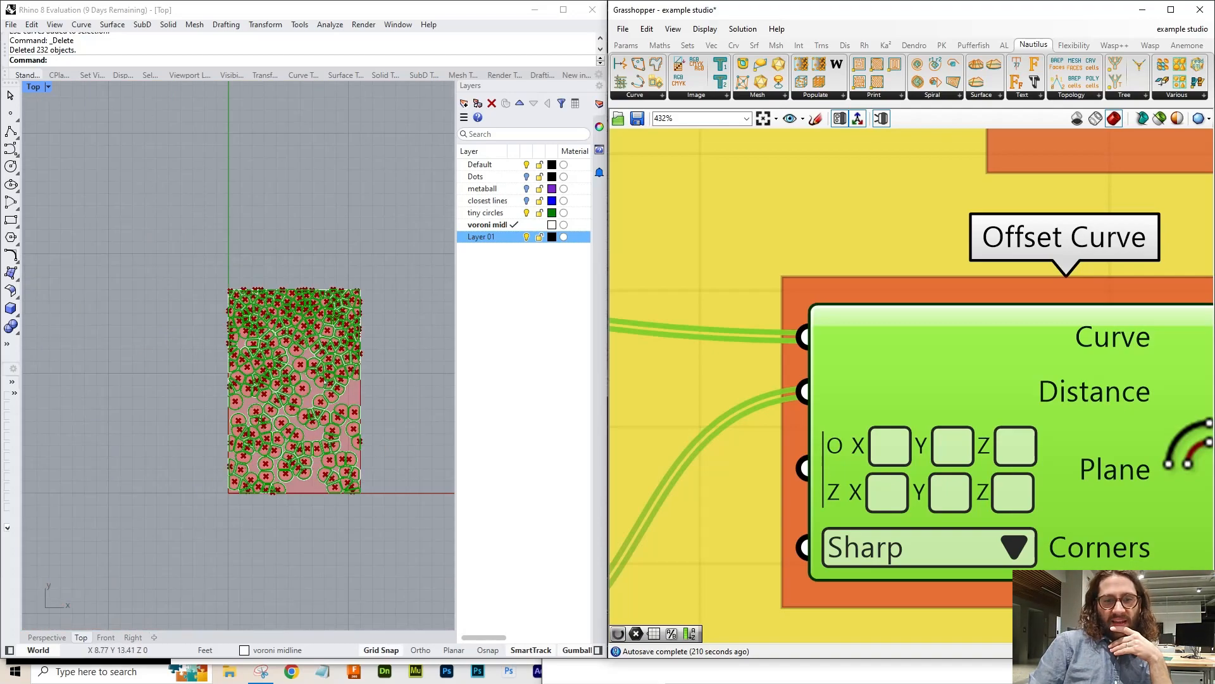
# - Inspect the offset outlines up close and turn off the Voronoi component's preview
pyautogui.scroll(5, 301, 436)
pyautogui.scroll(4, 300, 436)
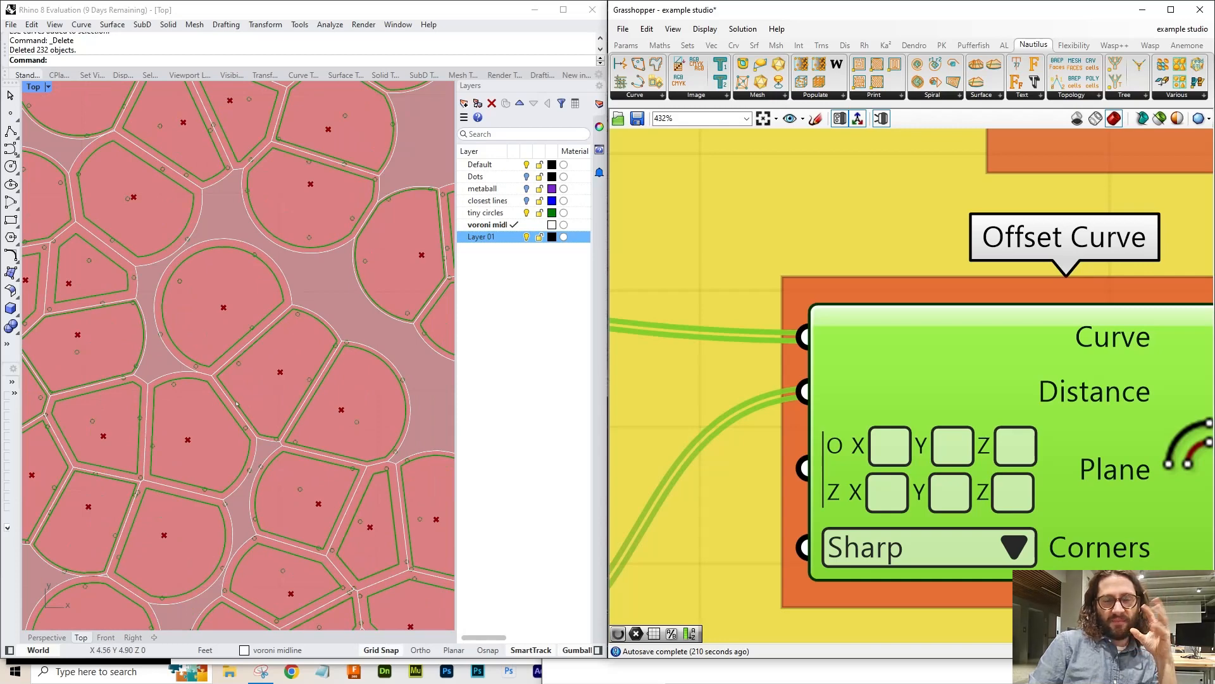
pyautogui.scroll(-4, 892, 405)
pyautogui.scroll(3, 693, 350)
pyautogui.click(693, 350)
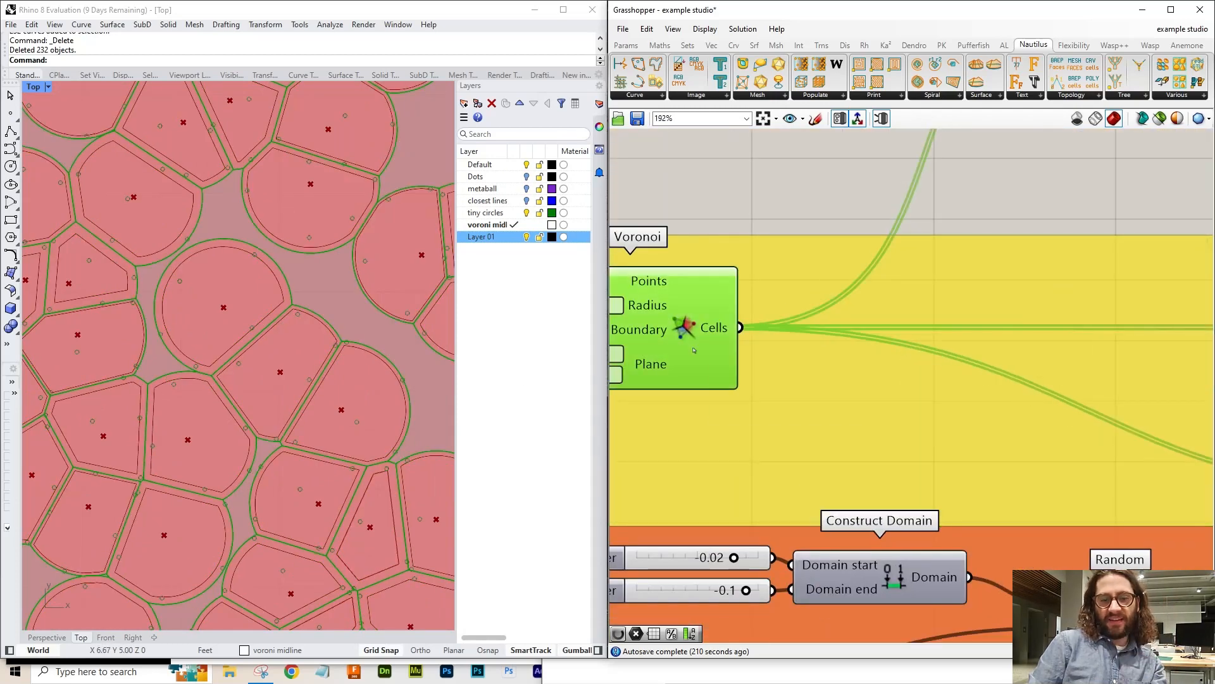
pyautogui.hotkey('ctrl', 'q')
pyautogui.scroll(-5, 693, 350)
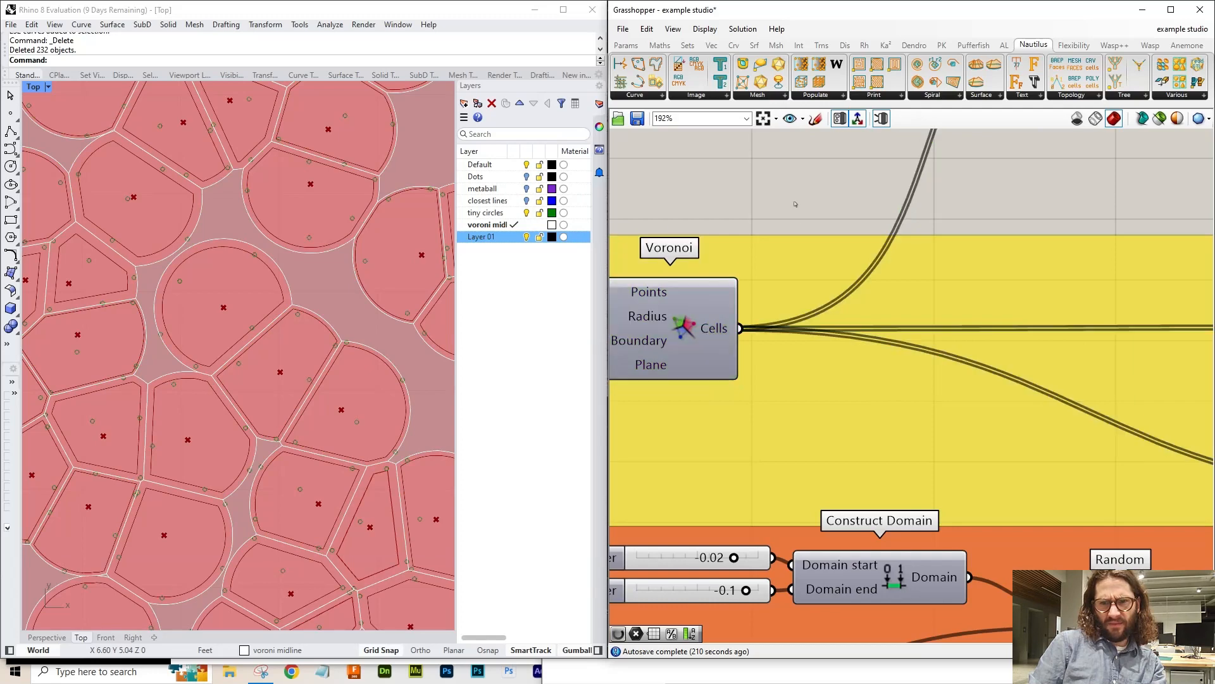
# - Turn off the previews of the Surface and Circle CNR components
pyautogui.scroll(4, 934, 340)
pyautogui.click(933, 341)
pyautogui.hotkey('ctrl', 'q')
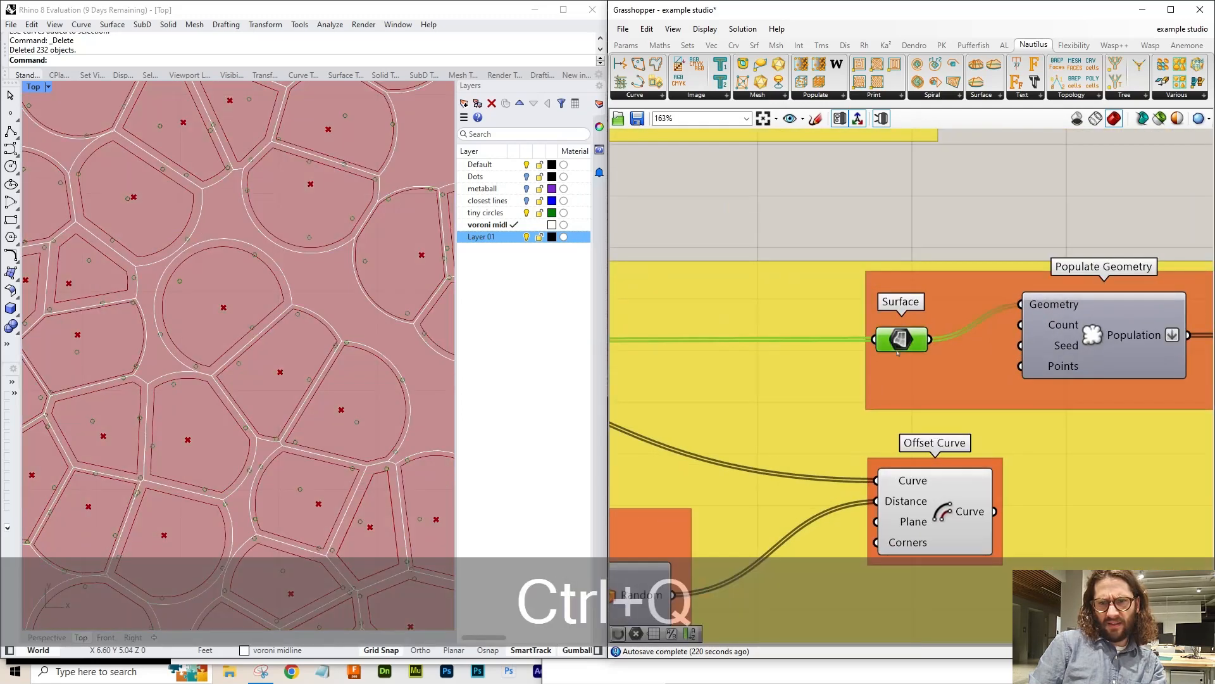
pyautogui.click(975, 383)
pyautogui.moveTo(974, 383); pyautogui.dragTo(714, 386, button='right')
pyautogui.click(1076, 349)
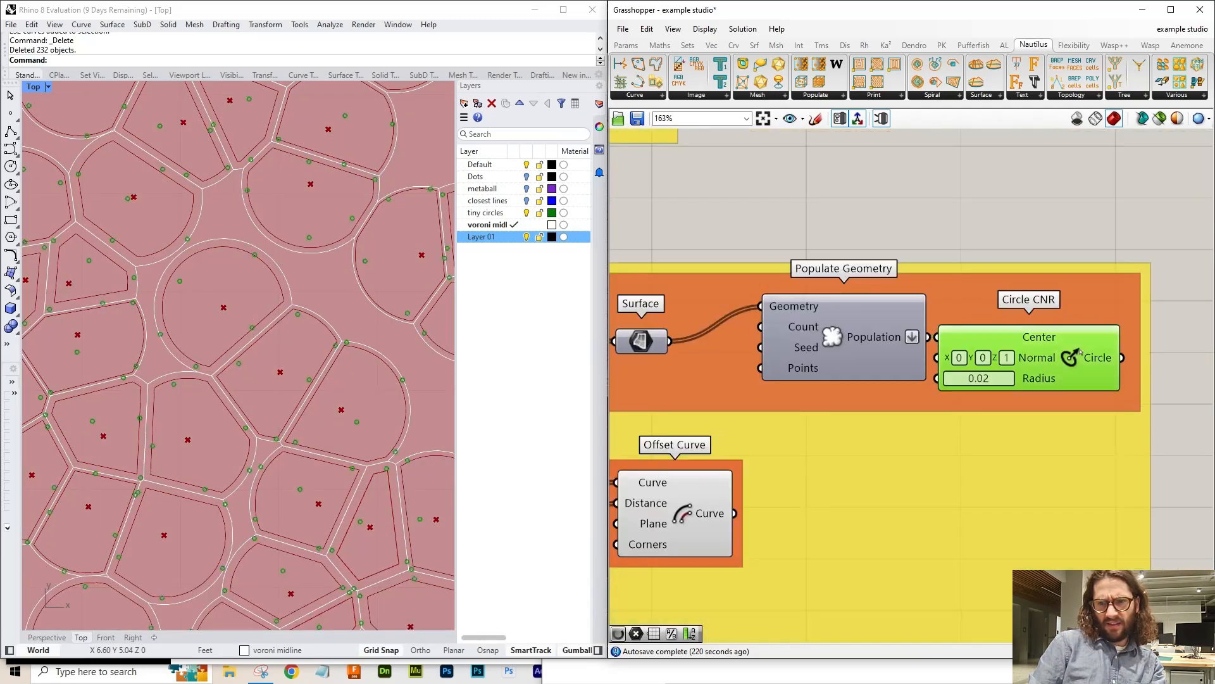
pyautogui.hotkey('ctrl', 'q')
# - Toggle the Offset Curve component's preview off and back on, and clear the selection
pyautogui.scroll(-4, 1076, 349)
pyautogui.click(937, 416)
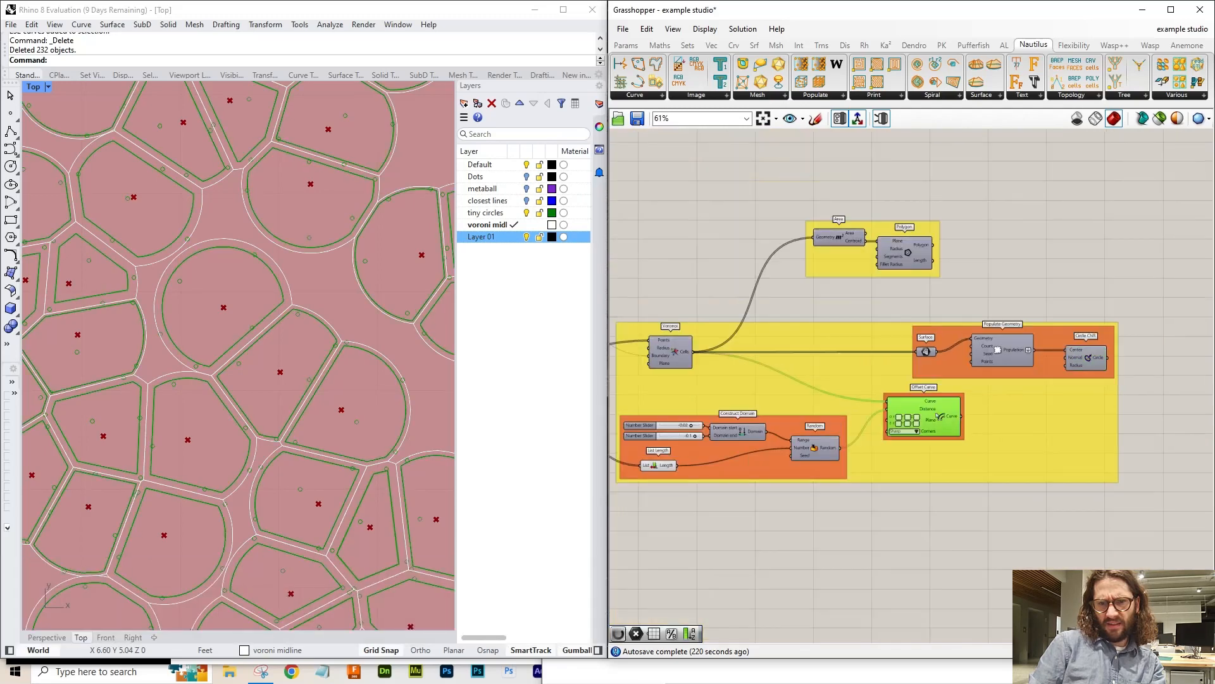
pyautogui.hotkey('ctrl', 'q')
pyautogui.hotkey('ctrl', 'q')
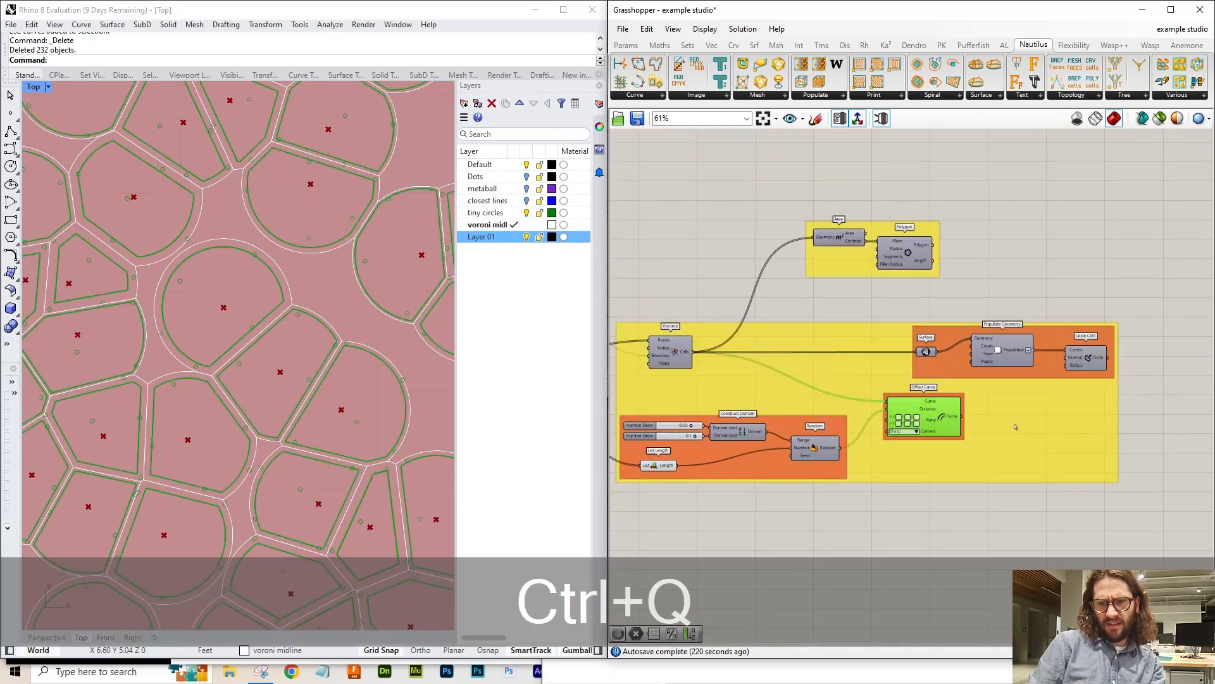
pyautogui.scroll(-4, 1017, 426)
pyautogui.scroll(6, 887, 389)
pyautogui.click(931, 327)
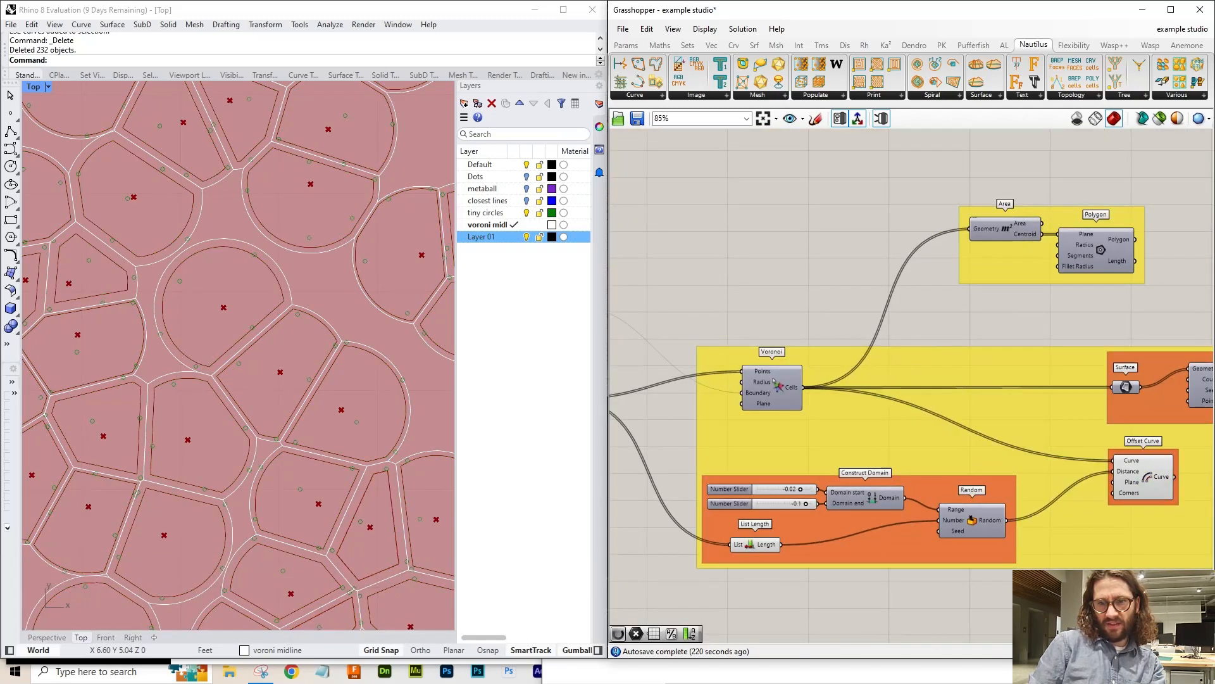
# - Make Default the current Rhino layer and hide the voroni midline layer
pyautogui.click(786, 394)
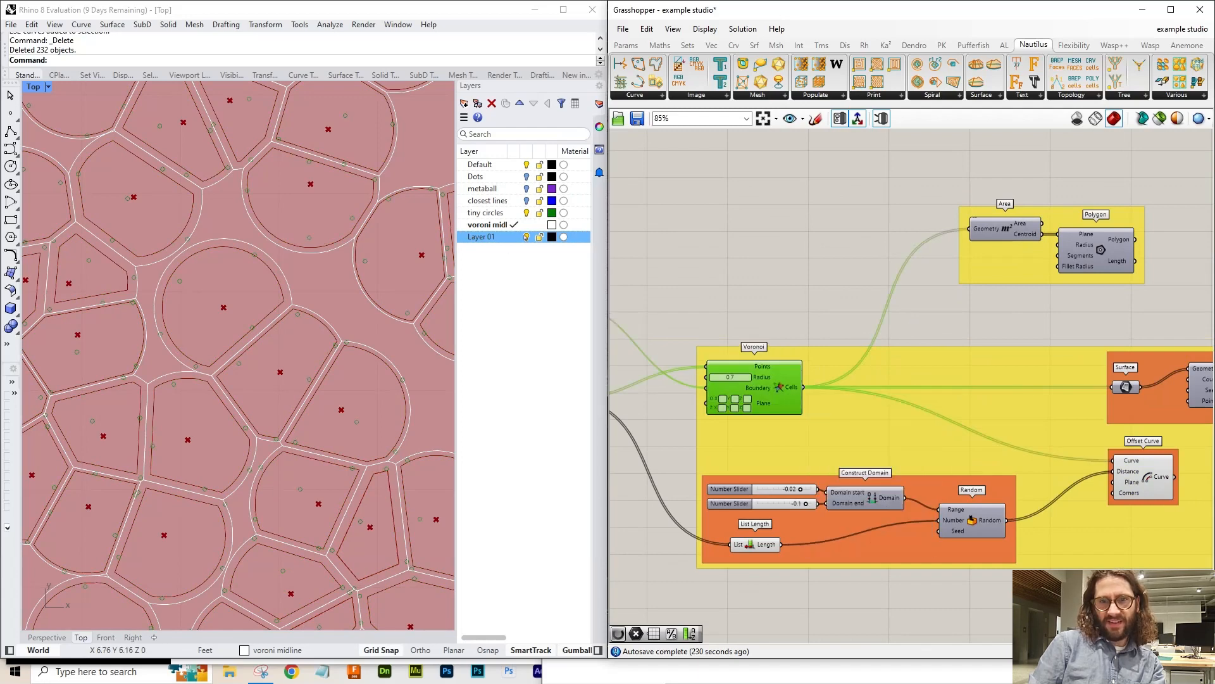
pyautogui.click(513, 165)
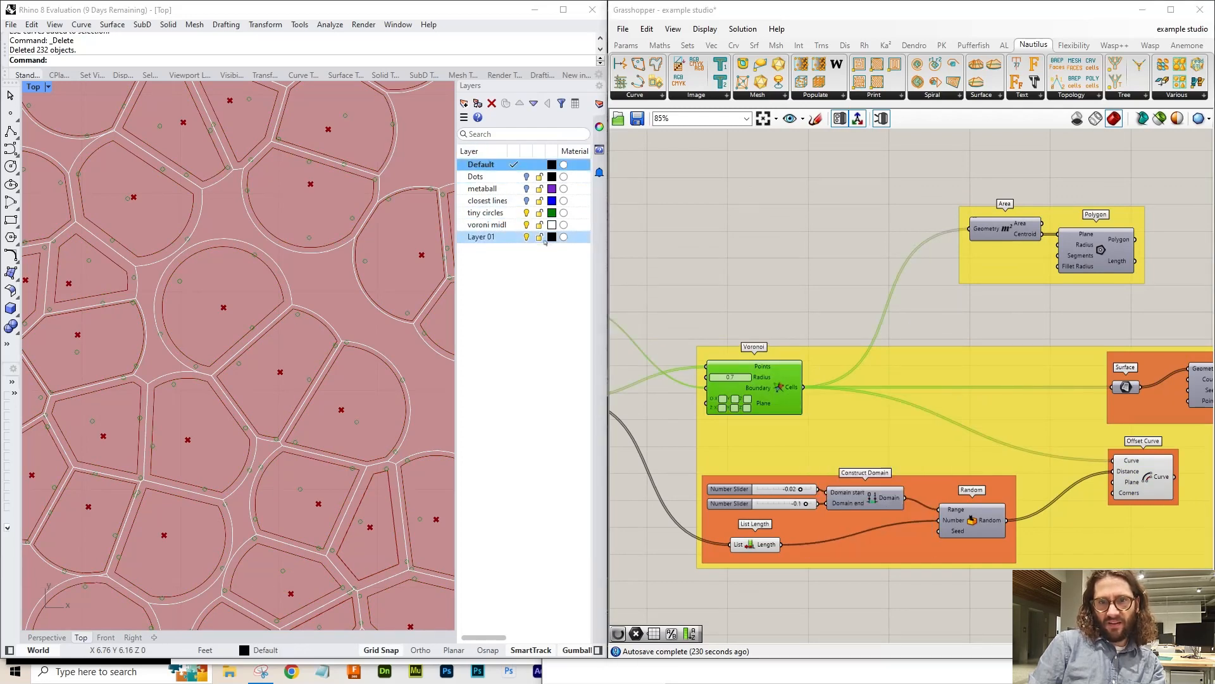
pyautogui.click(487, 225)
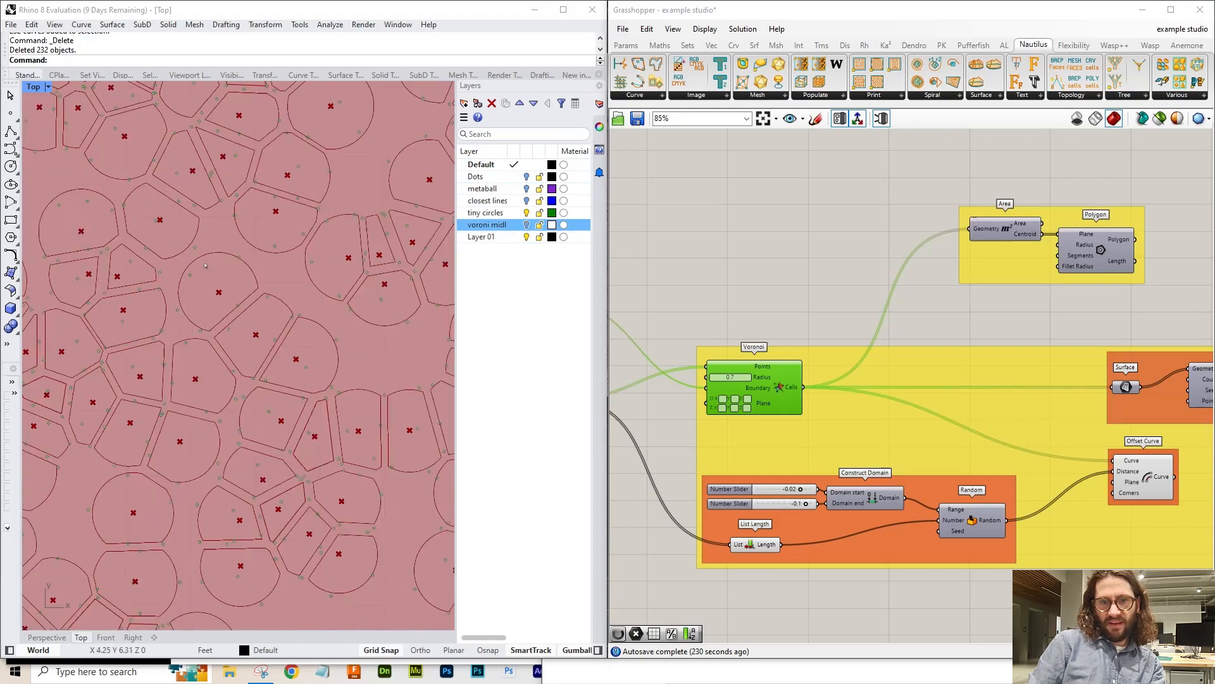
# - Examine the offset cell outlines across the Top viewport, including those along the surface's upper edge
pyautogui.scroll(-3, 205, 265)
pyautogui.scroll(5, 289, 237)
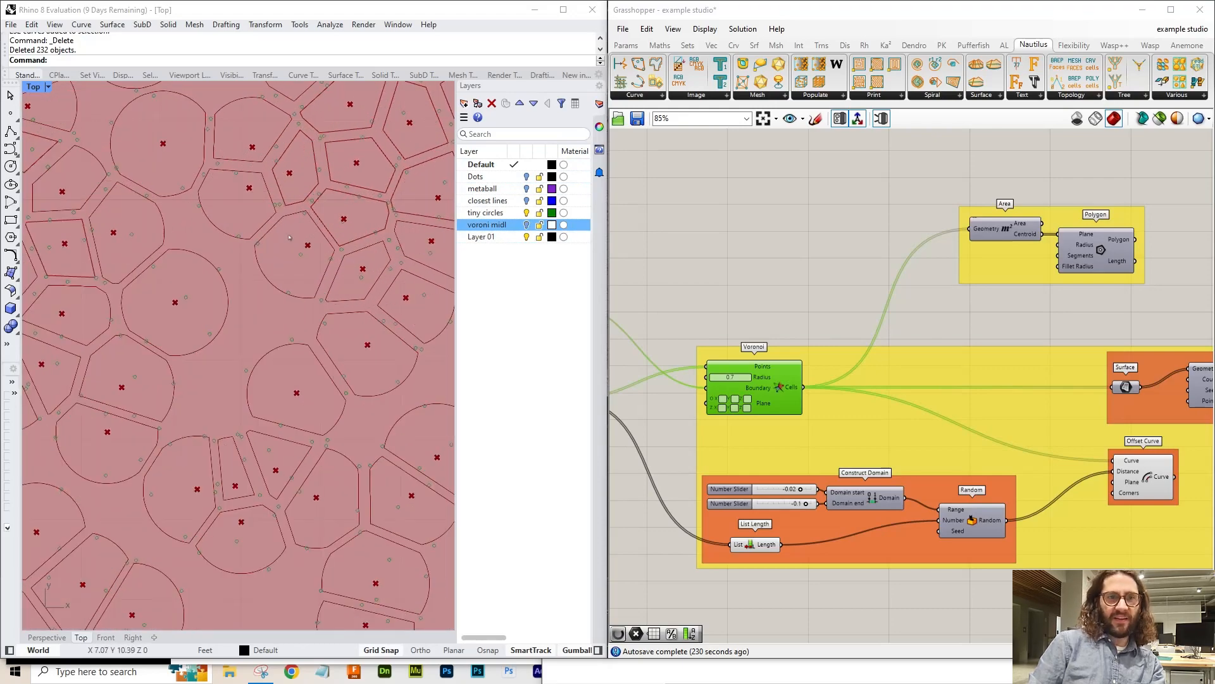
pyautogui.scroll(-6, 290, 237)
pyautogui.scroll(5, 253, 158)
pyautogui.moveTo(246, 95); pyautogui.dragTo(229, 247, button='right')
pyautogui.scroll(-2, 228, 235)
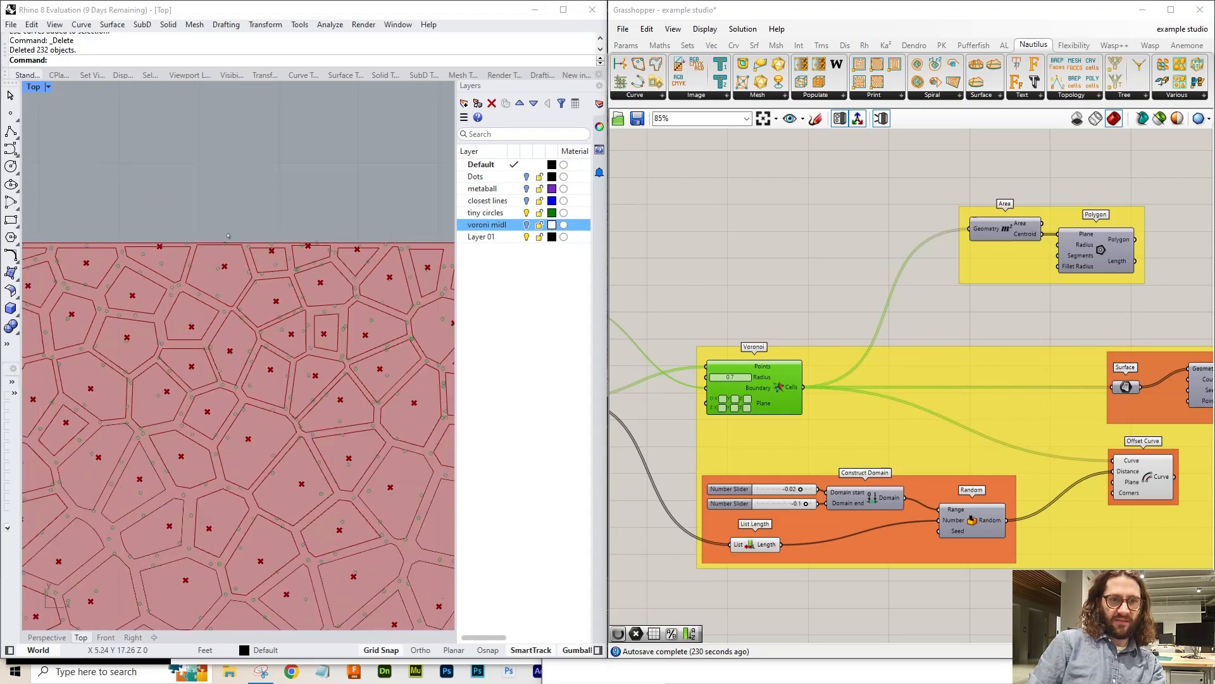
pyautogui.moveTo(217, 467); pyautogui.dragTo(219, 386, button='right')
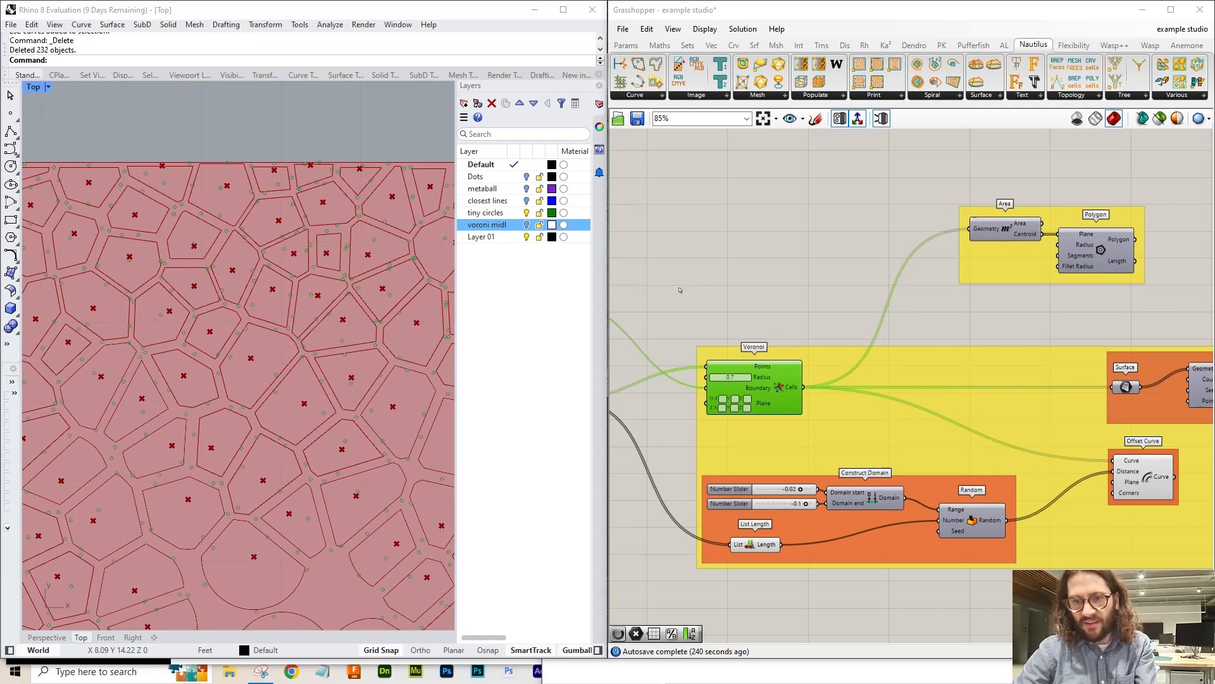
# - Bake the Offset Curve component's curves onto Layer 01
pyautogui.scroll(-4, 798, 253)
pyautogui.scroll(4, 927, 359)
pyautogui.moveTo(927, 359); pyautogui.dragTo(843, 253, button='right')
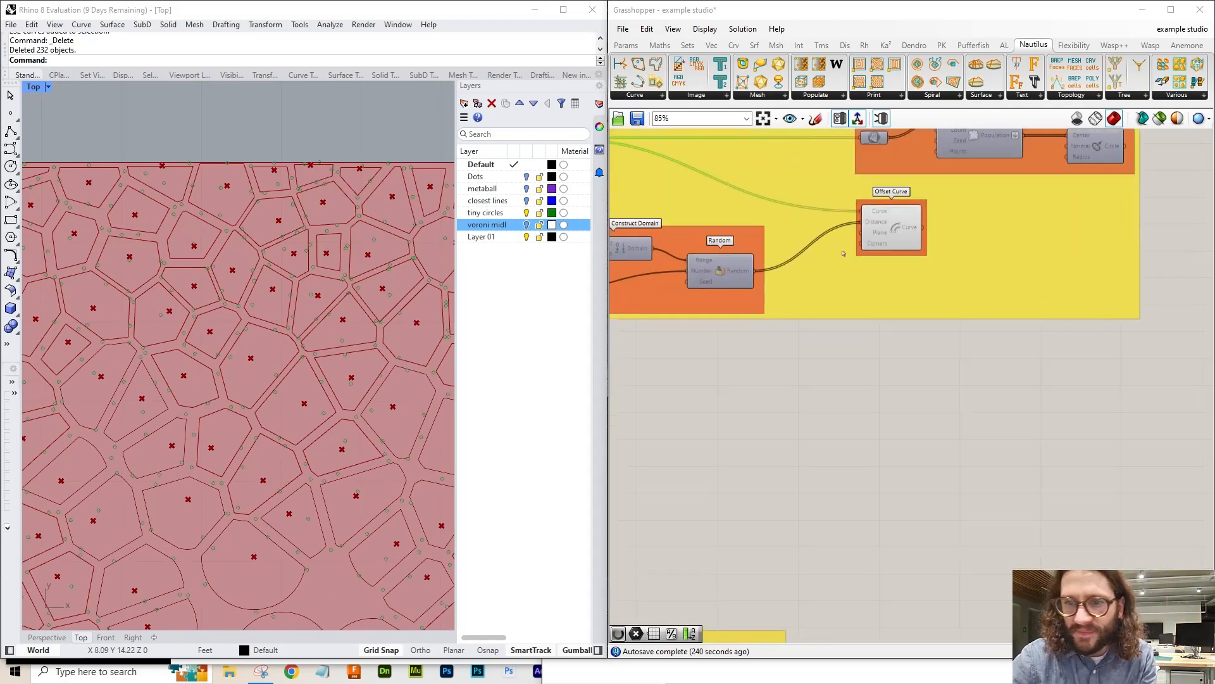
pyautogui.scroll(4, 842, 201)
pyautogui.click(963, 288)
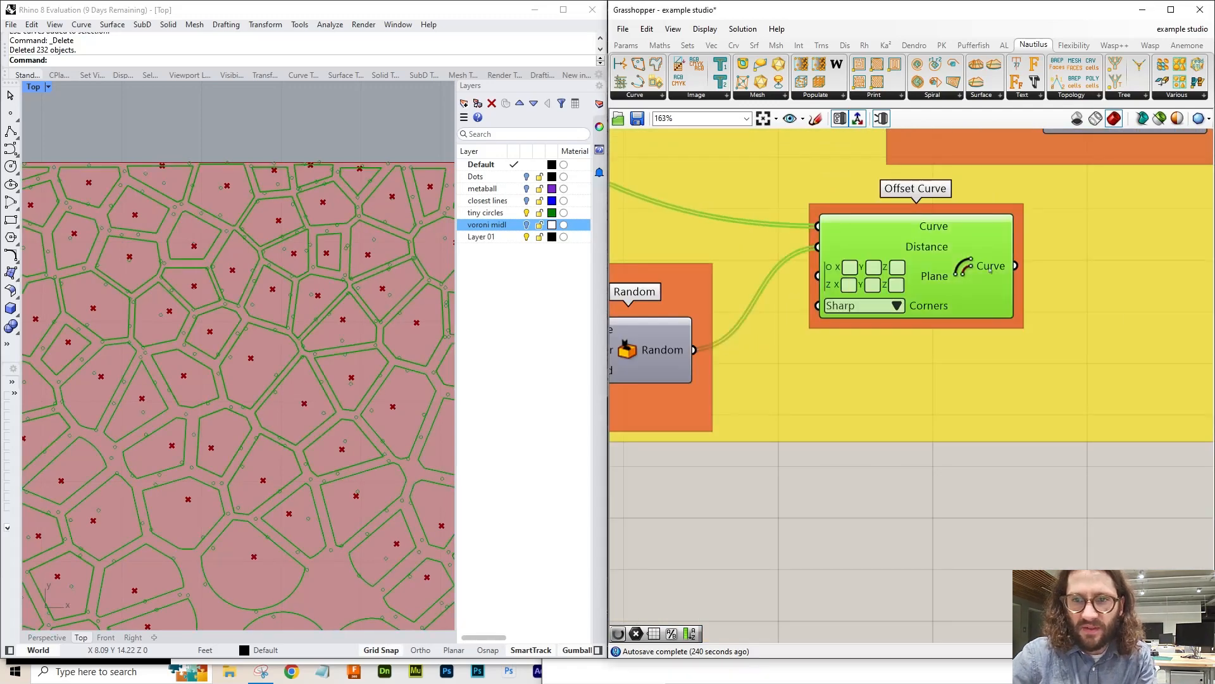
pyautogui.rightClick(955, 254)
pyautogui.click(964, 308)
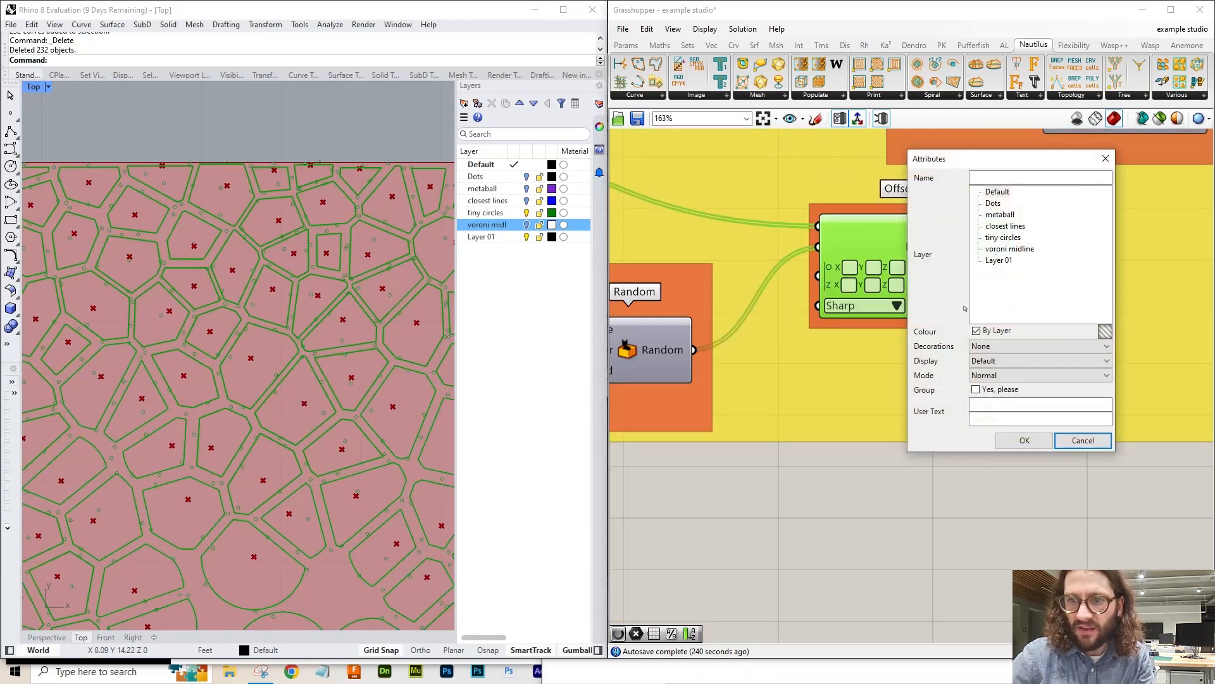
pyautogui.click(1010, 248)
pyautogui.click(1024, 440)
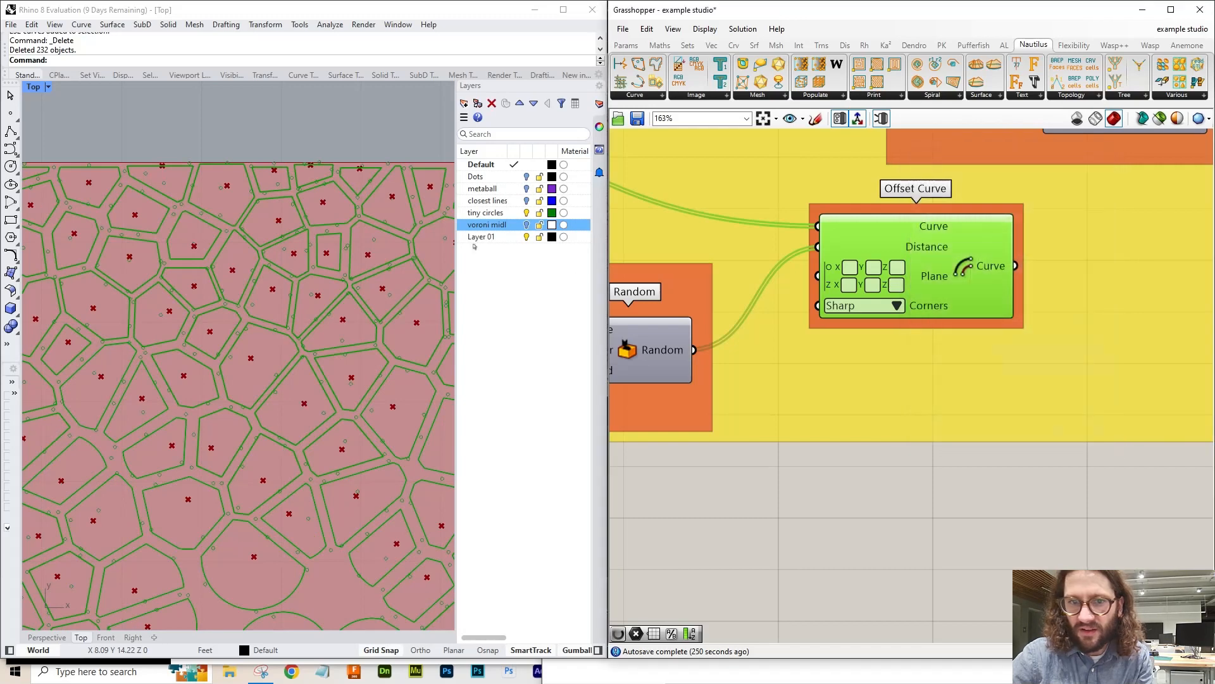
# - Make Layer 01 the current layer and rename it "voroni inset"
pyautogui.doubleClick(485, 237)
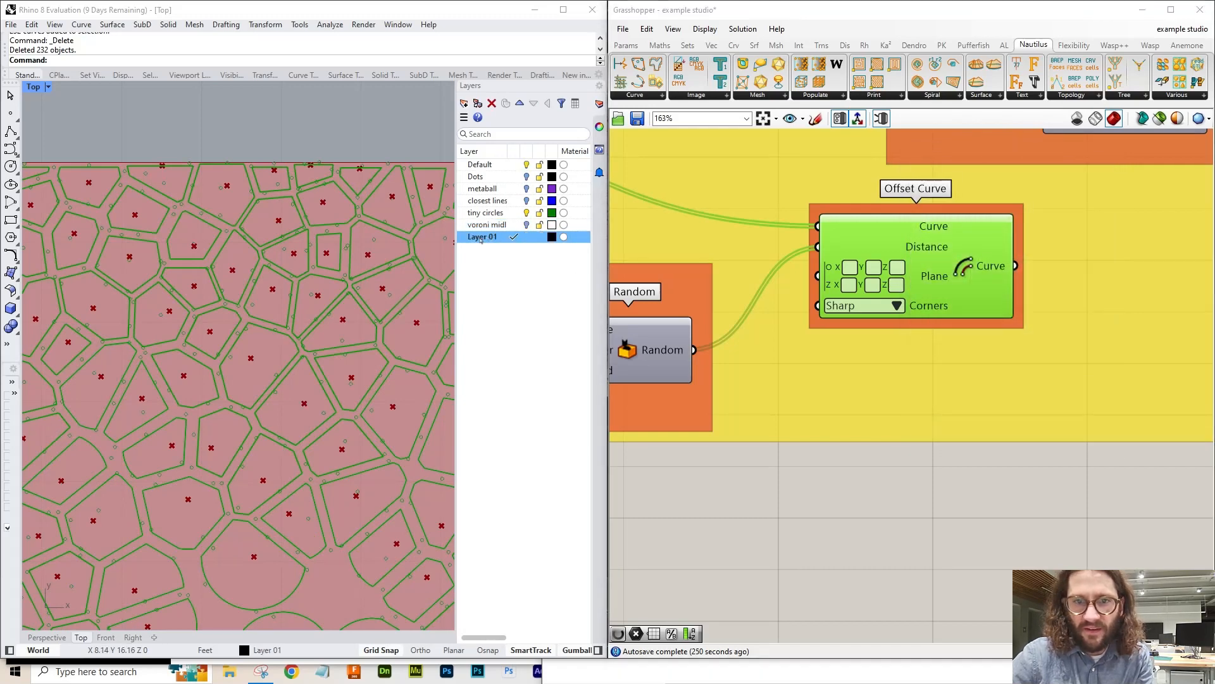
pyautogui.rightClick(481, 238)
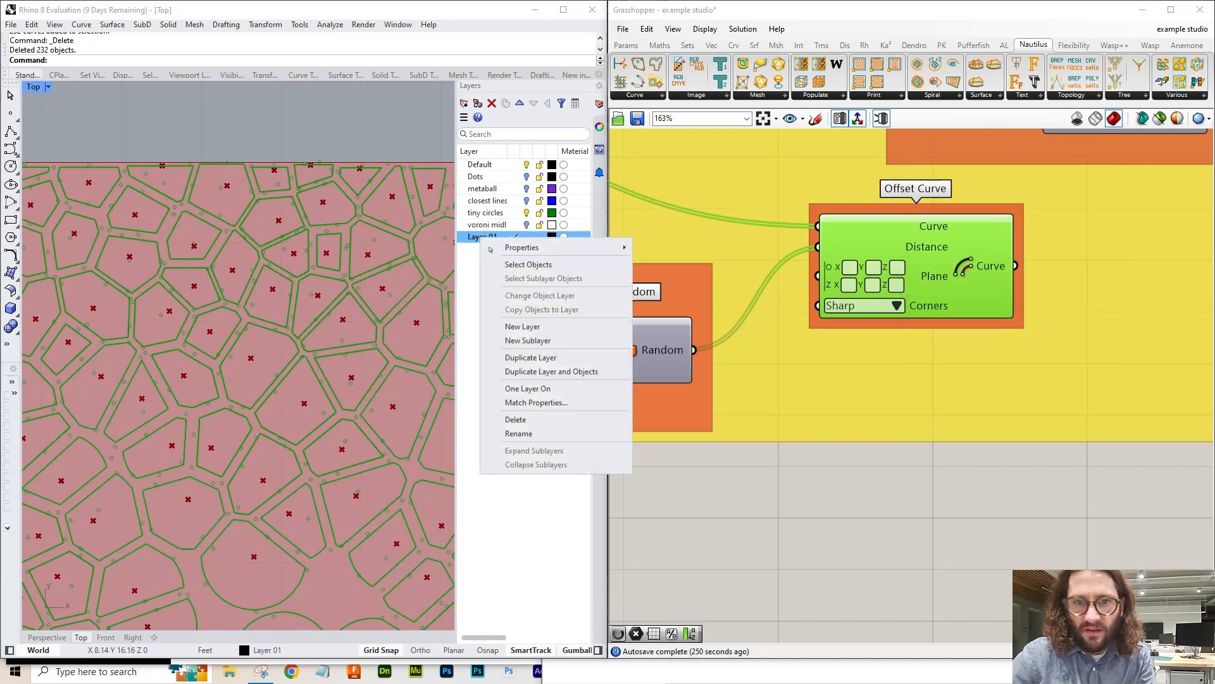
pyautogui.click(532, 426)
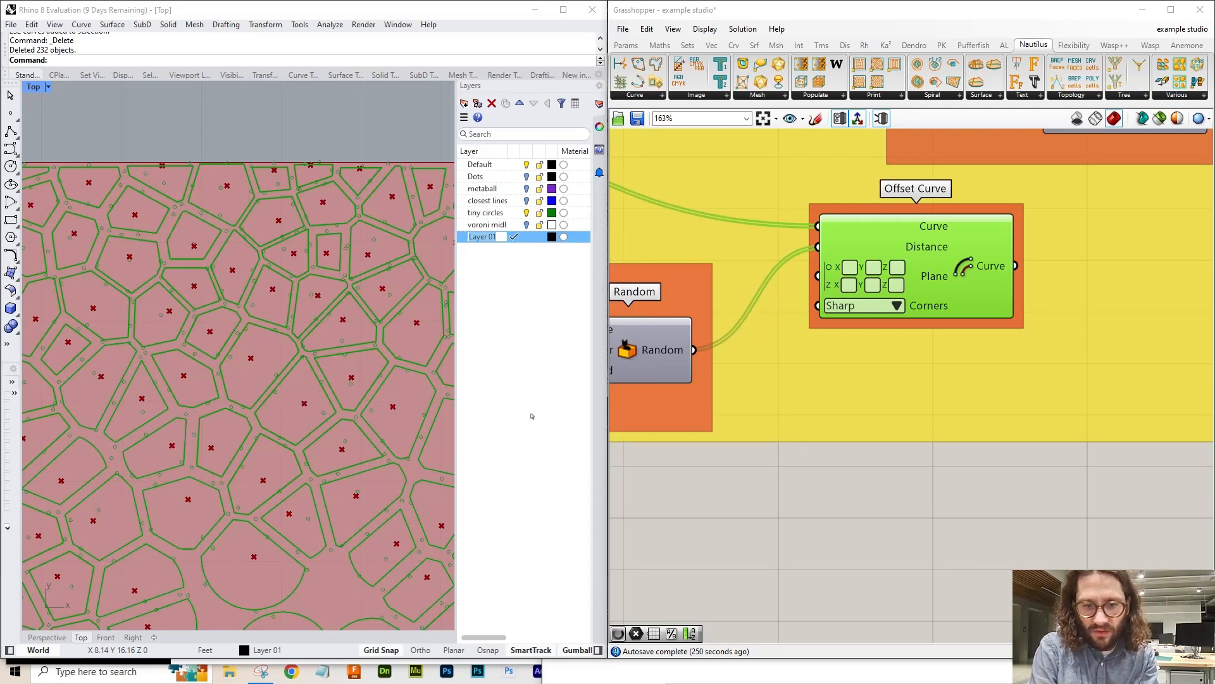
pyautogui.write('voroni')
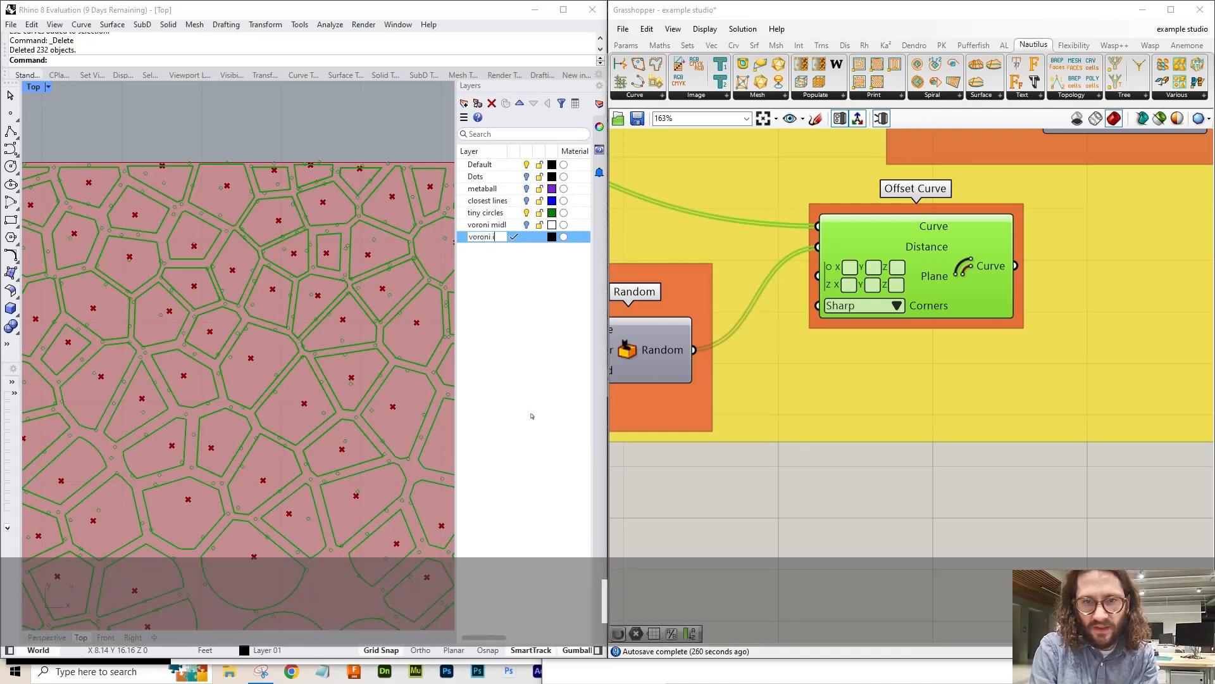
pyautogui.write(' inset')
pyautogui.press('Return')
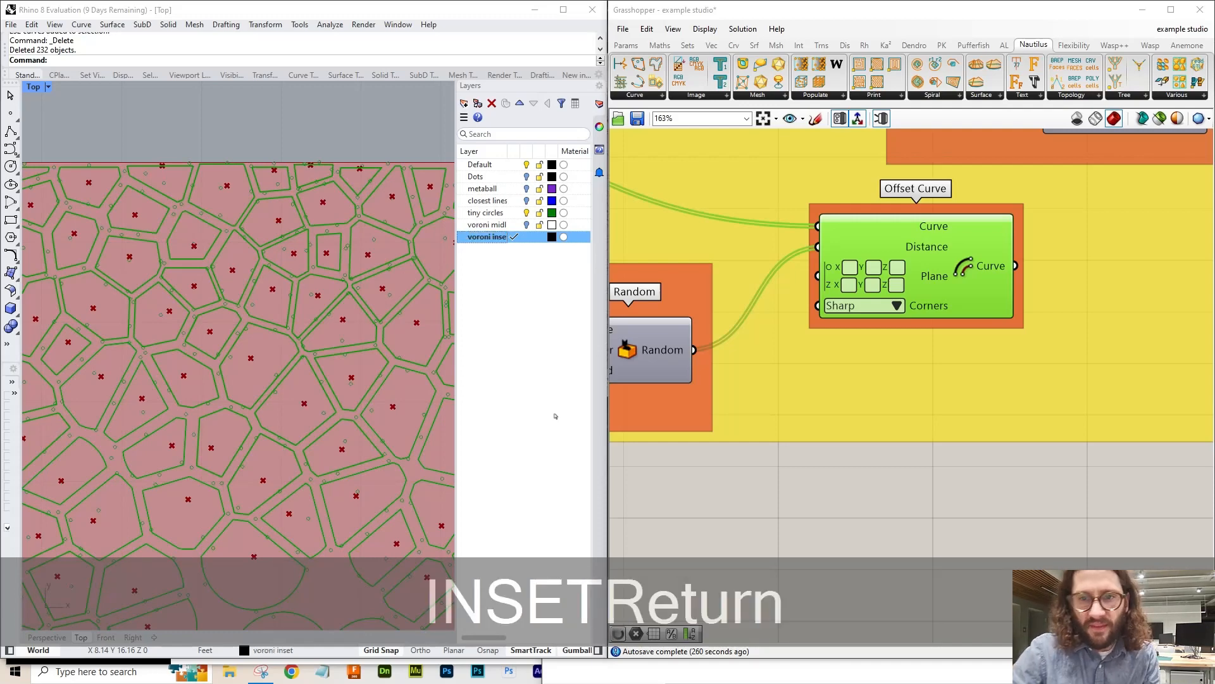
# - Turn on the Voronoi component's preview and compare the cell outlines with the inset curves at several cell junctions
pyautogui.moveTo(929, 241); pyautogui.dragTo(962, 262)
pyautogui.scroll(4, 255, 221)
pyautogui.scroll(-5, 930, 276)
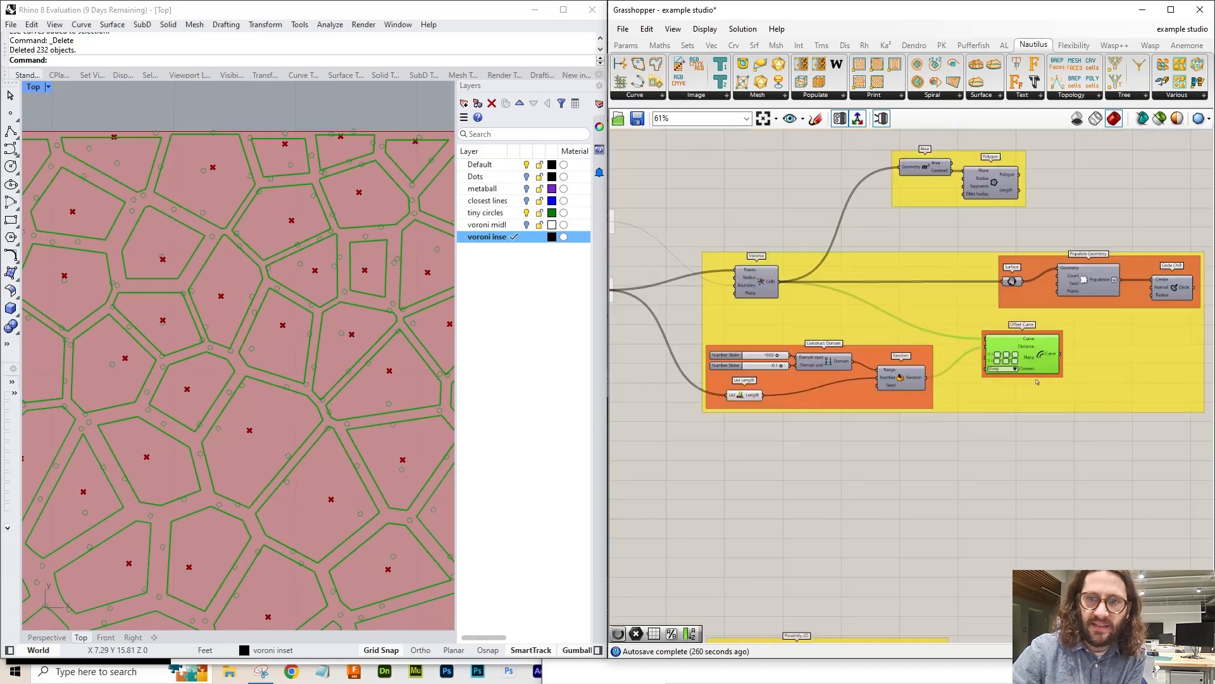
pyautogui.click(767, 284)
pyautogui.hotkey('ctrl', 'q')
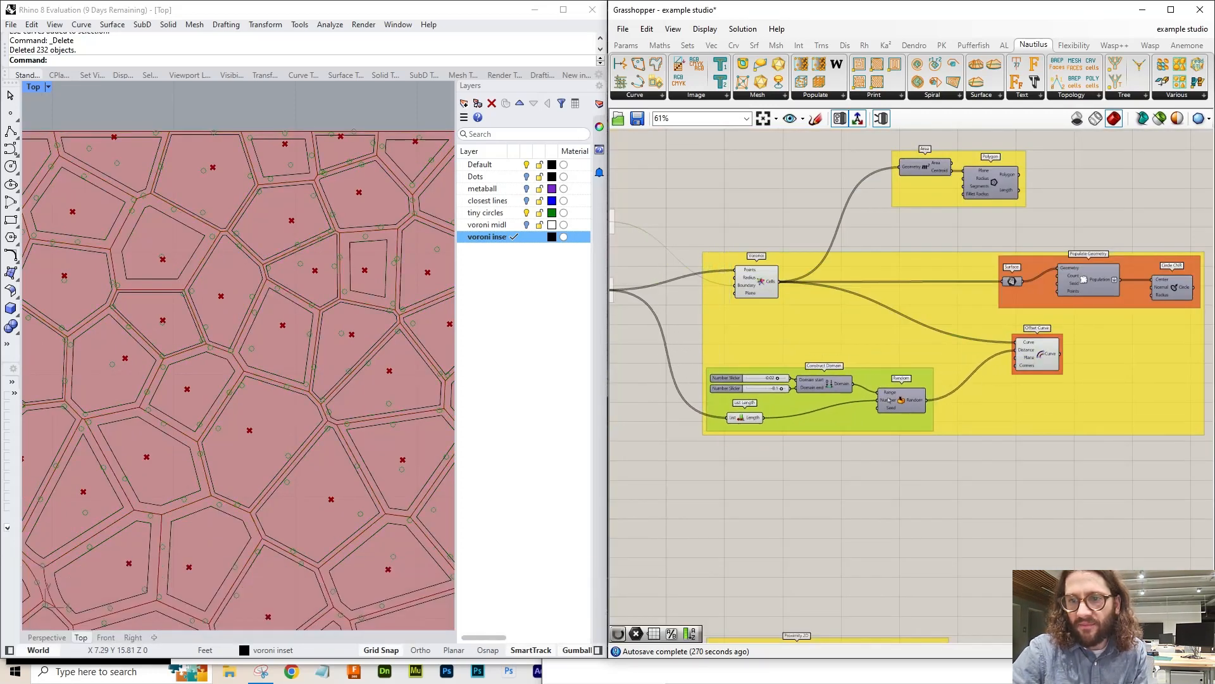
pyautogui.scroll(8, 1006, 363)
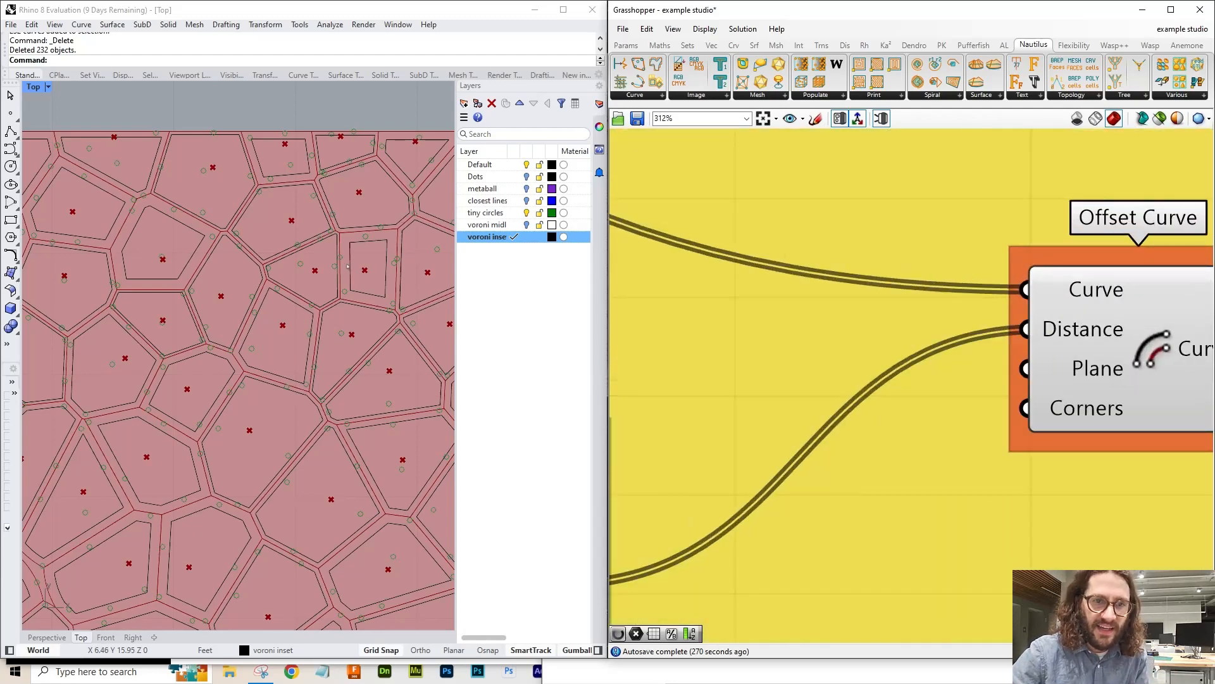
pyautogui.scroll(8, 286, 267)
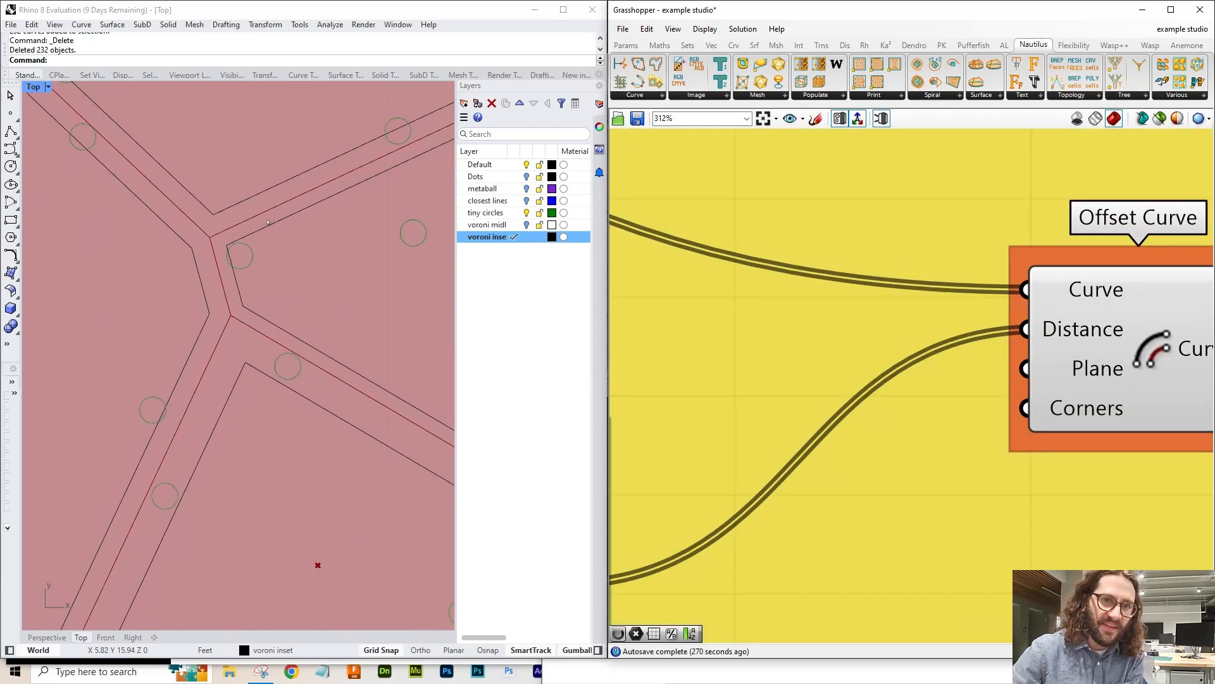
pyautogui.scroll(-6, 240, 384)
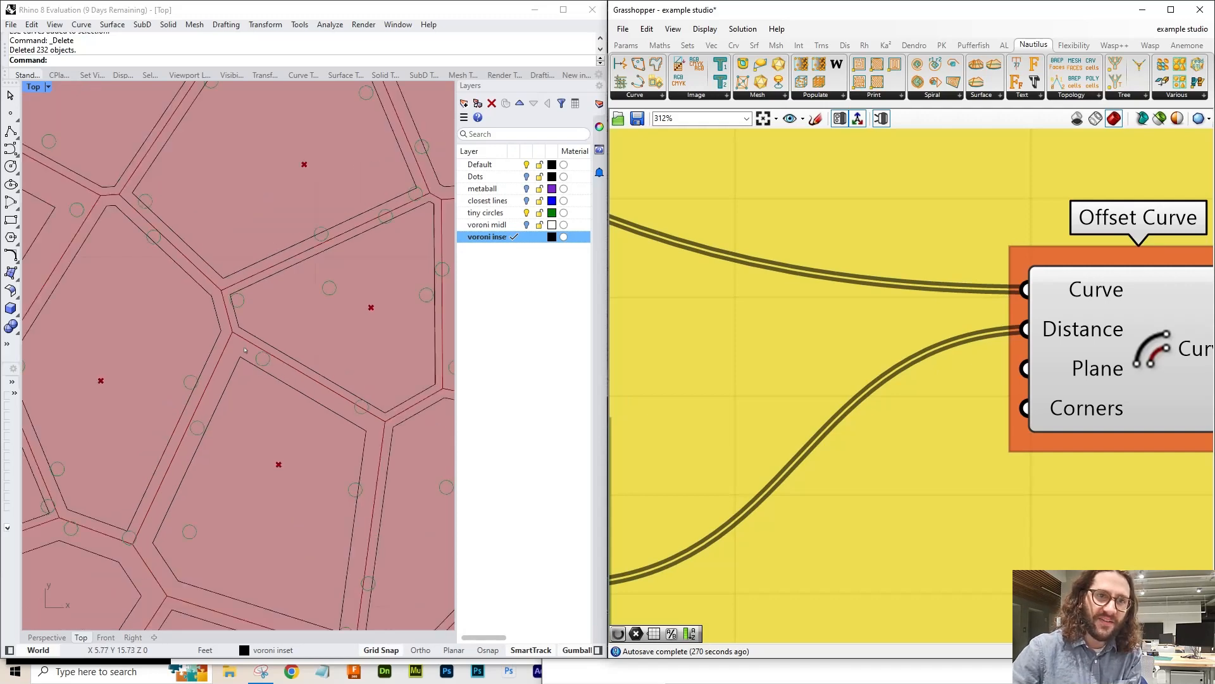
pyautogui.scroll(3, 385, 325)
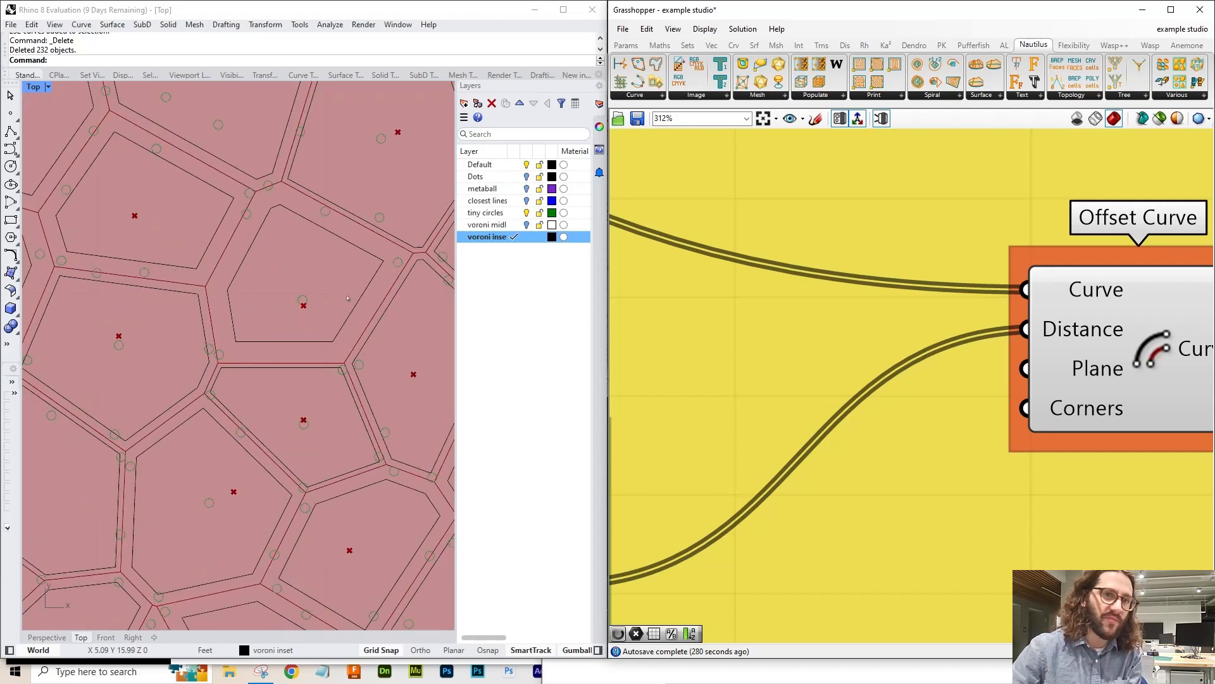
pyautogui.scroll(-6, 922, 359)
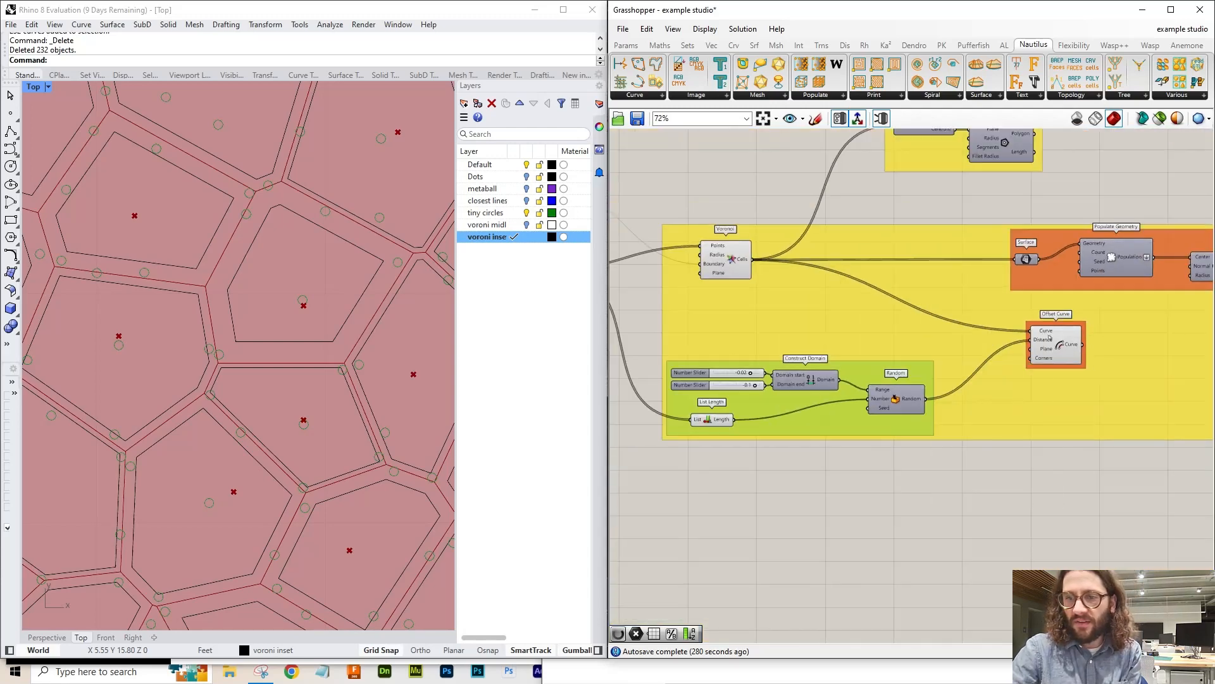
# - Trace the Offset Curve's distance input back through the Random component to Construct Domain and its two number sliders
pyautogui.scroll(5, 1048, 337)
pyautogui.scroll(-3, 1070, 335)
pyautogui.scroll(3, 1089, 334)
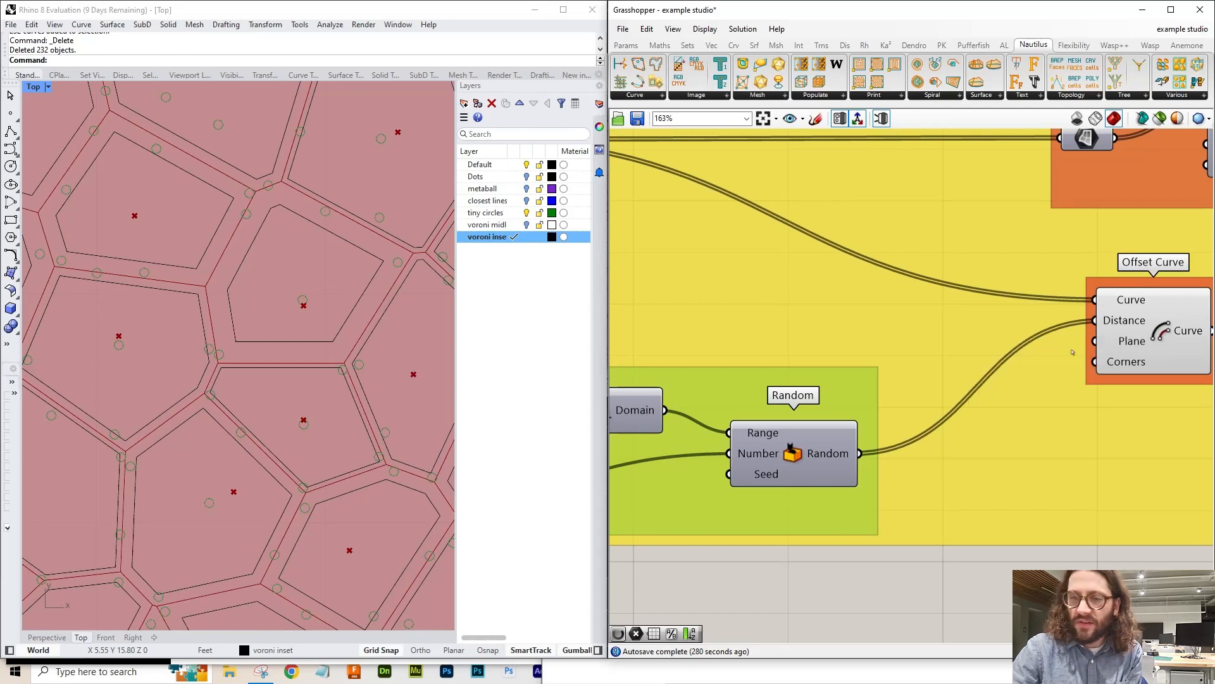
pyautogui.click(819, 454)
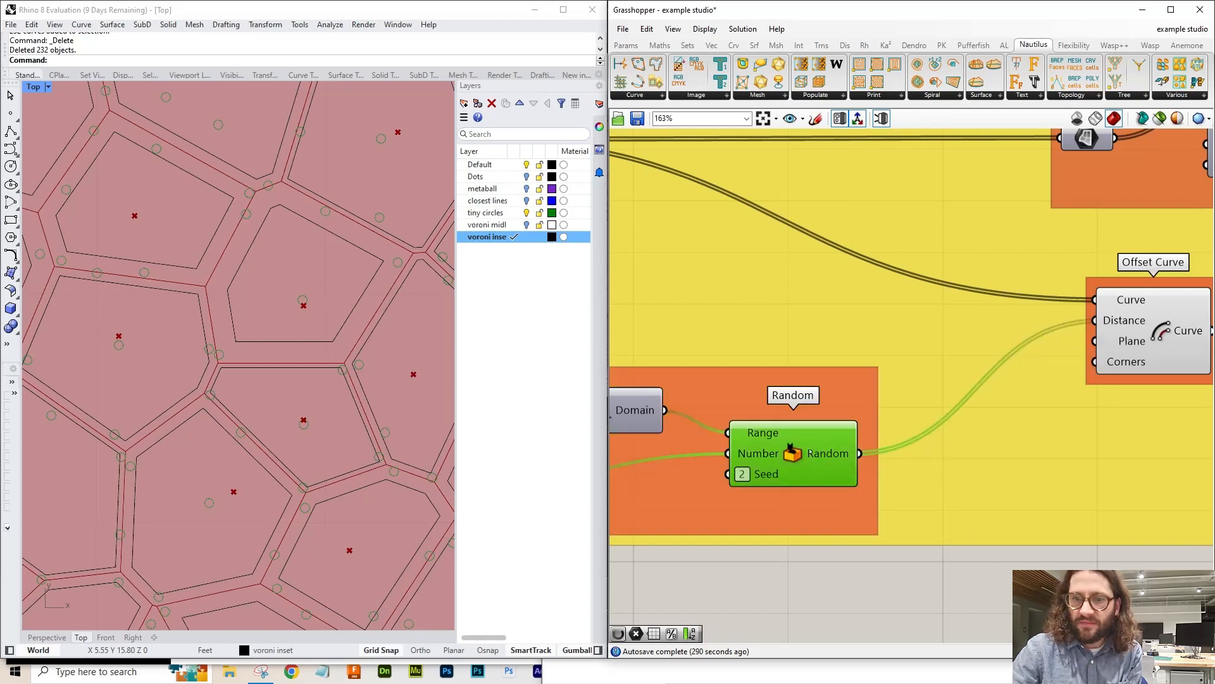
pyautogui.scroll(-3, 969, 423)
pyautogui.scroll(4, 886, 412)
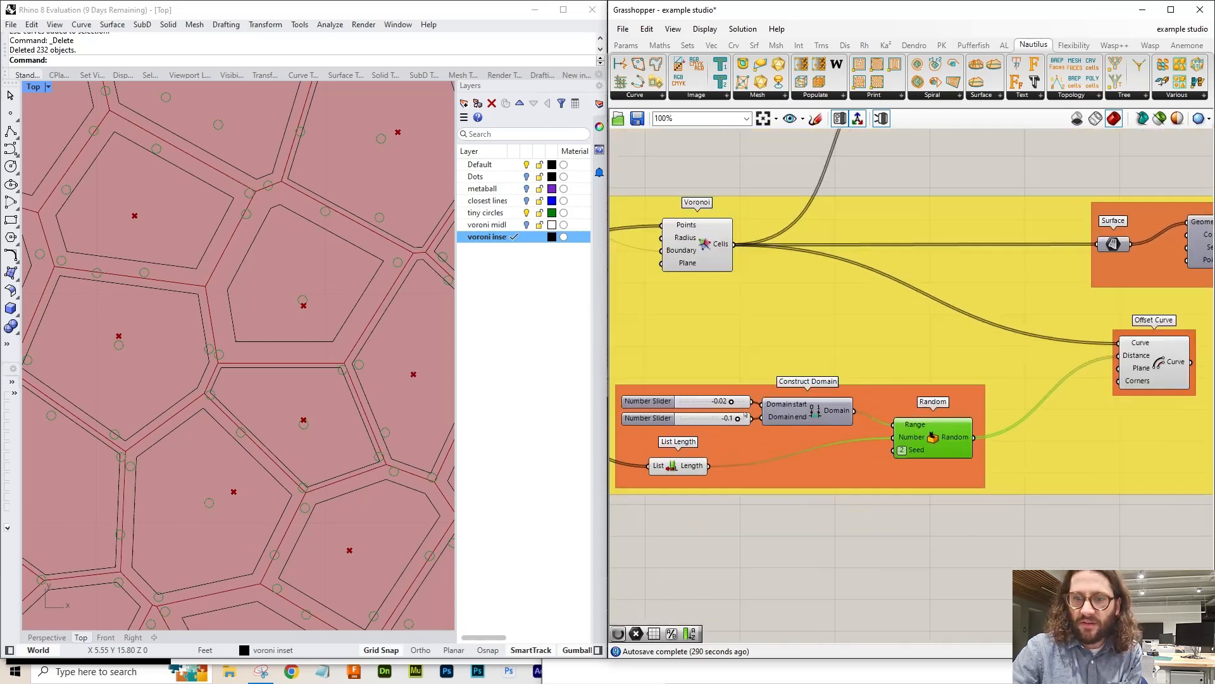
pyautogui.click(896, 410)
pyautogui.moveTo(895, 410); pyautogui.dragTo(909, 403)
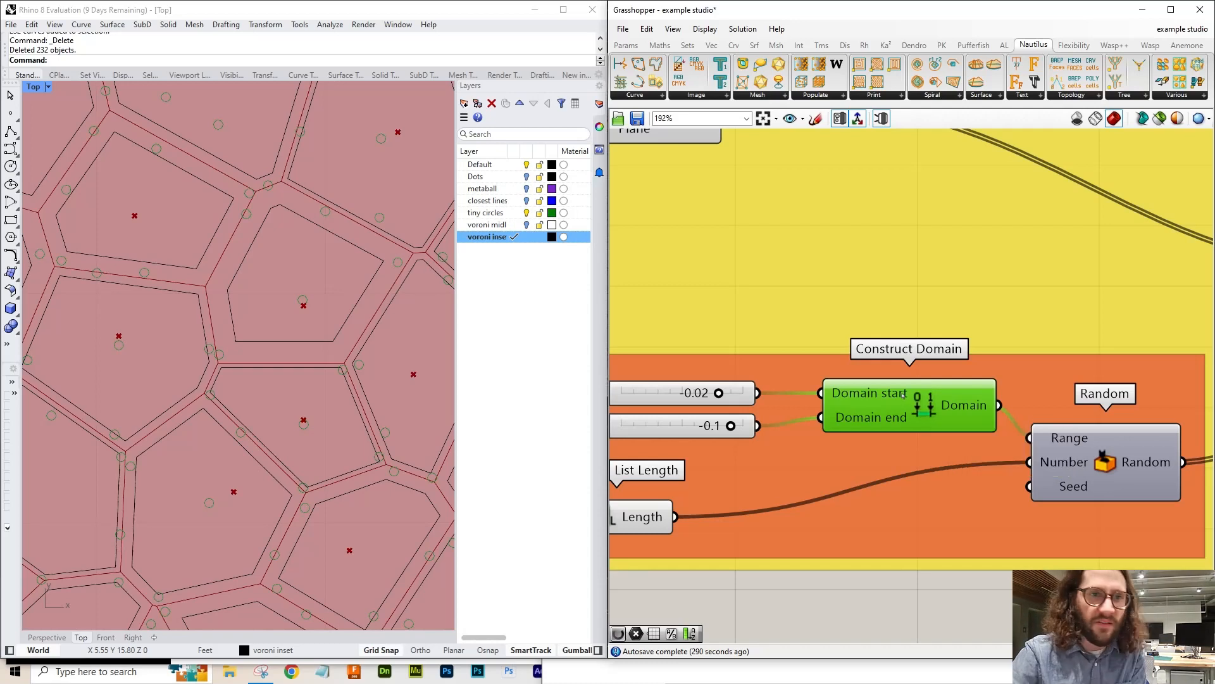
pyautogui.scroll(-1, 863, 405)
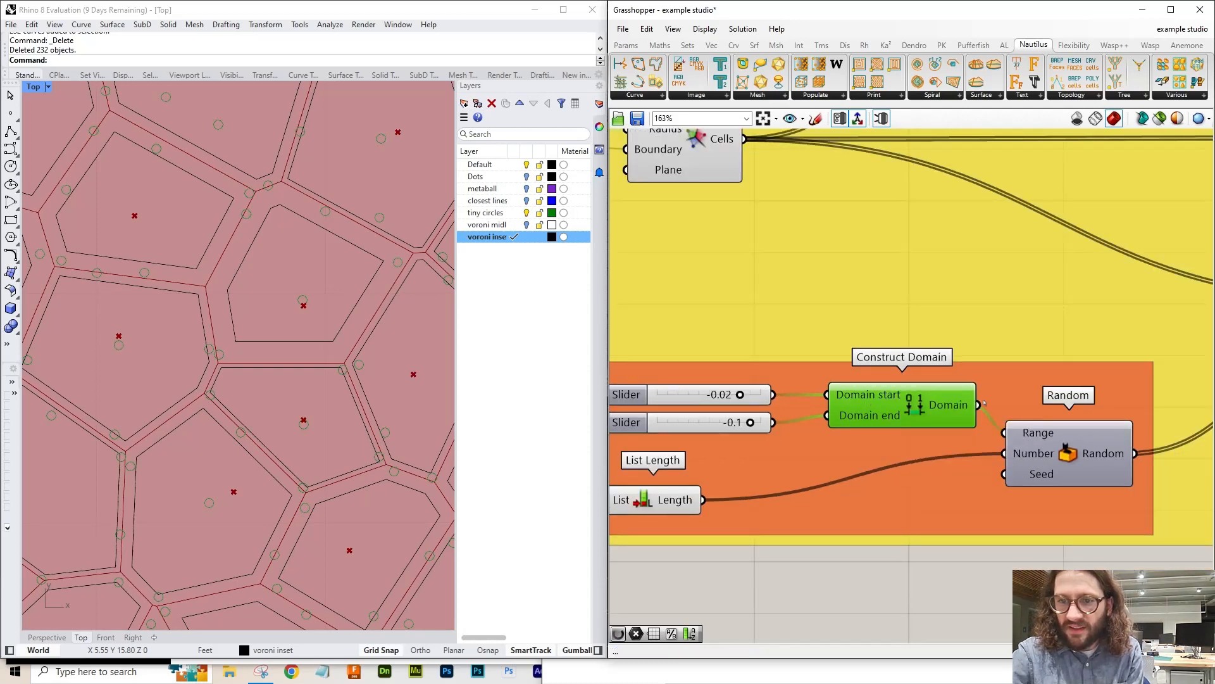
# - Try deleting the Construct Domain component to inspect the Random component's default range, and undo the deletion
pyautogui.scroll(5, 1043, 437)
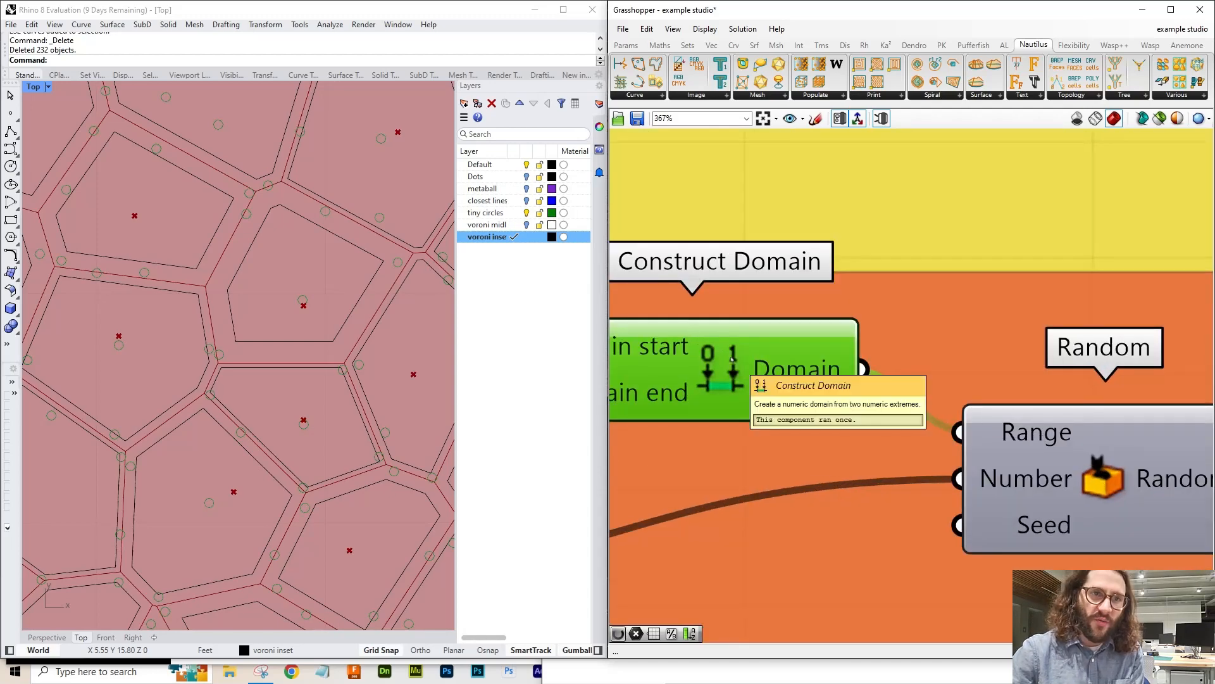
pyautogui.scroll(-4, 733, 359)
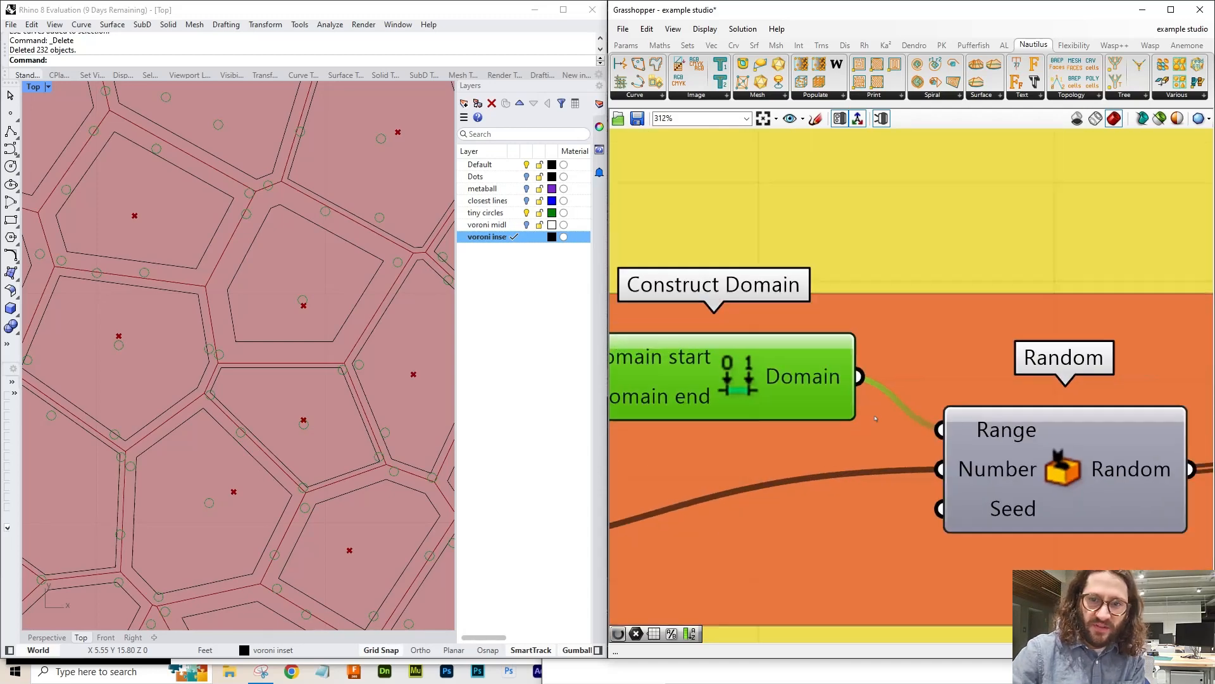
pyautogui.scroll(2, 808, 401)
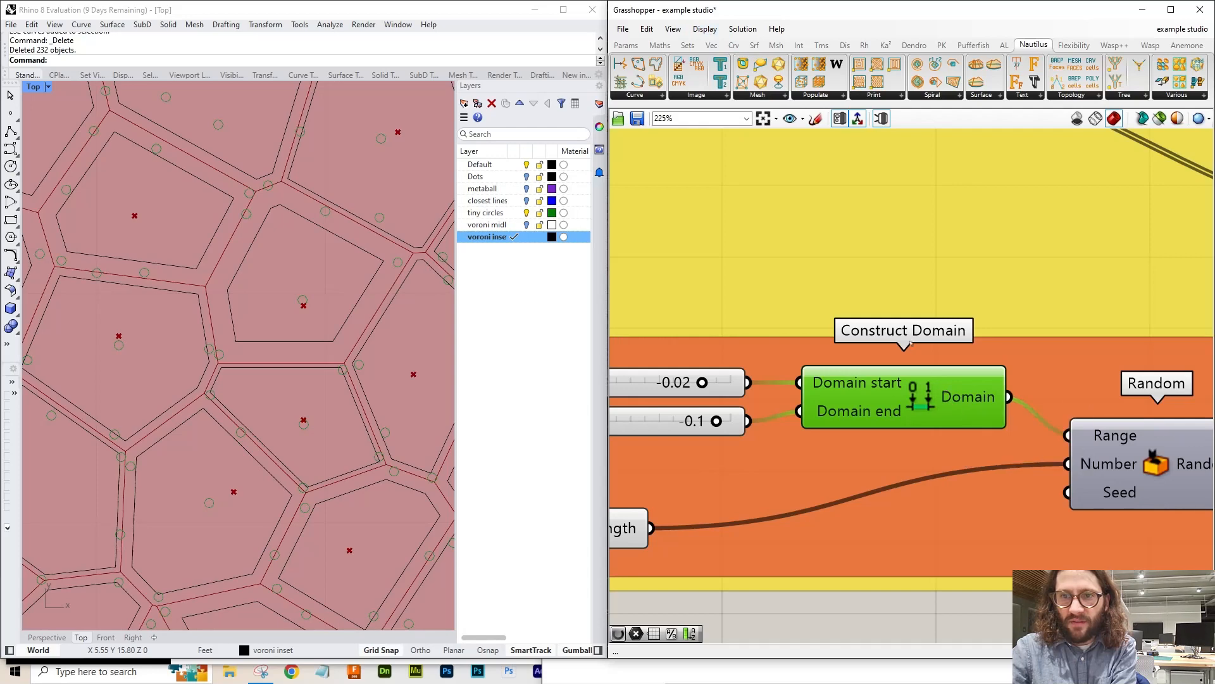
pyautogui.press('Delete')
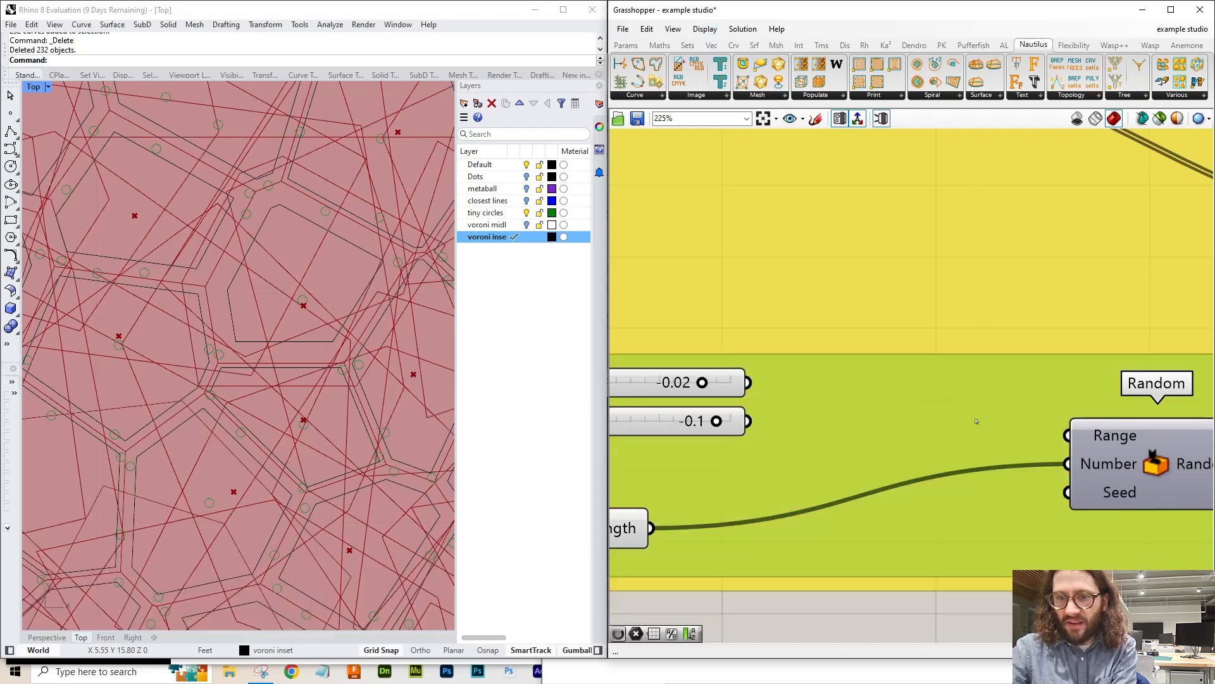
pyautogui.scroll(3, 1107, 436)
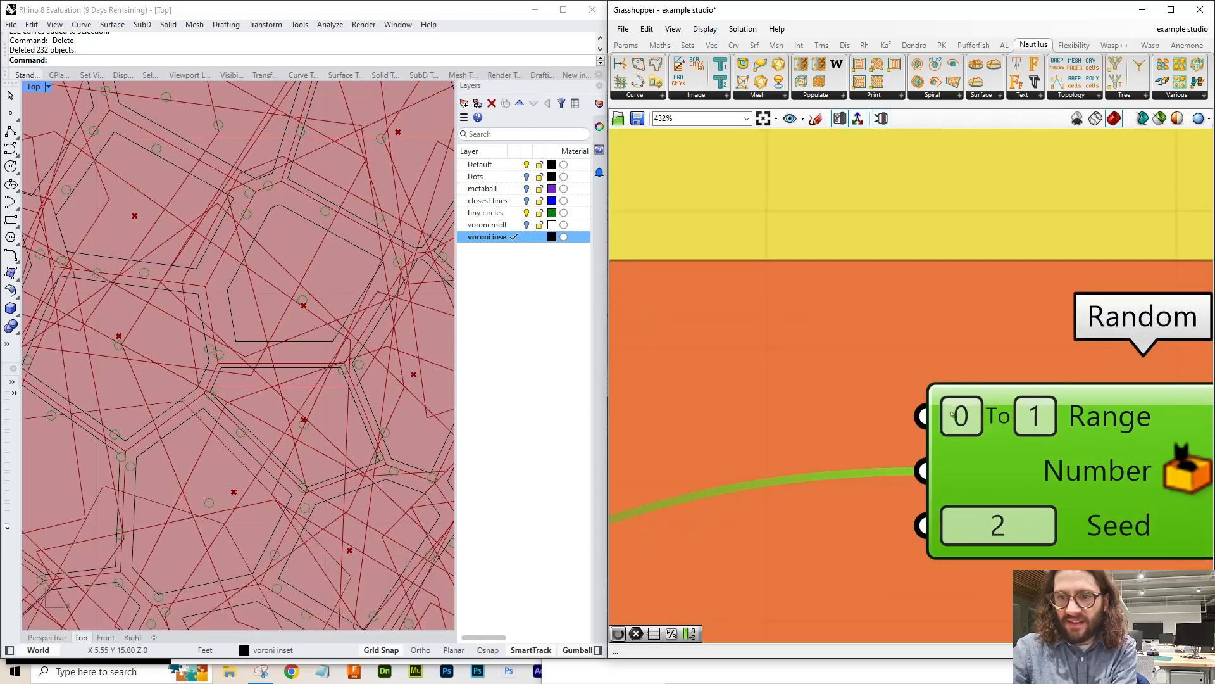
pyautogui.hotkey('ctrl', 'z')
pyautogui.scroll(-3, 1114, 432)
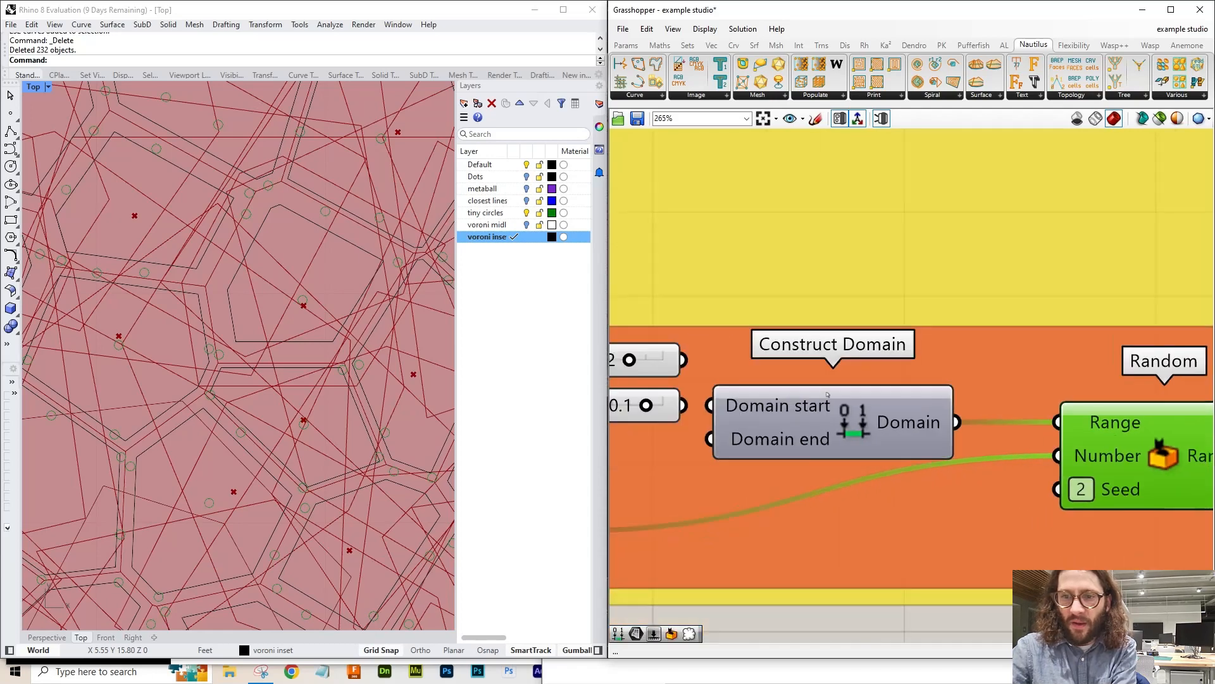
# - Move Construct Domain closer to Random and reconnect the -0.02 slider to Domain start and the -0.1 slider to Domain end
pyautogui.moveTo(823, 426); pyautogui.dragTo(879, 401)
pyautogui.moveTo(683, 359); pyautogui.dragTo(753, 381)
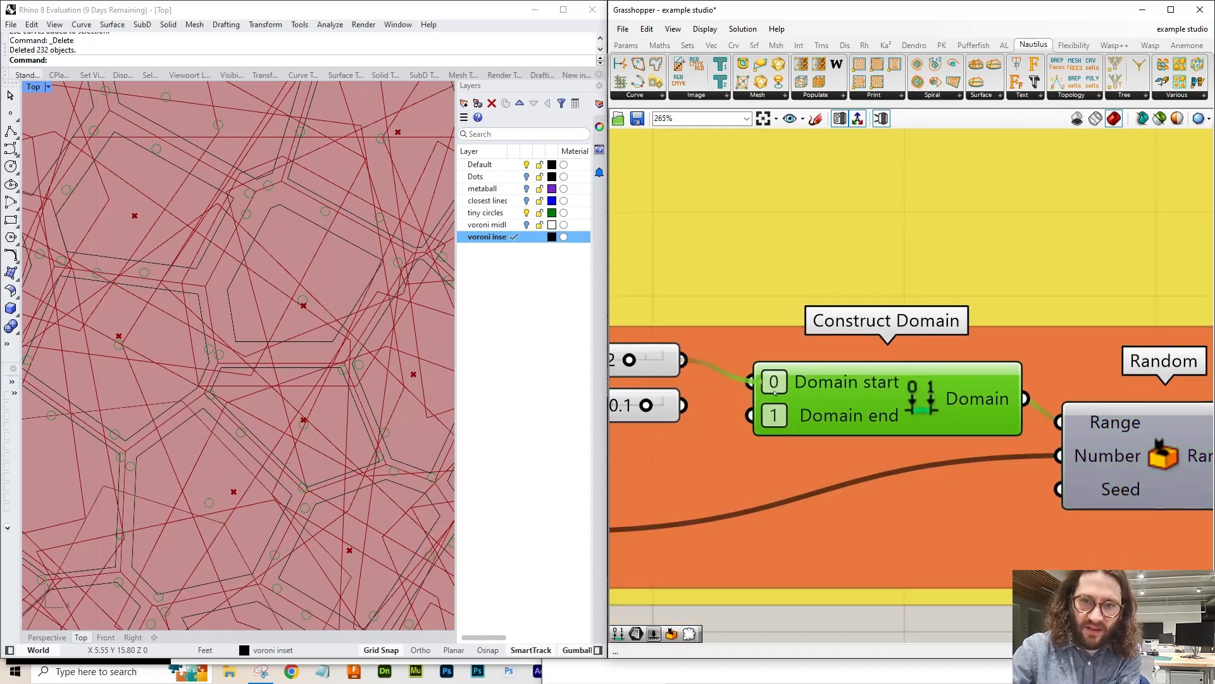
pyautogui.moveTo(683, 405); pyautogui.dragTo(755, 418)
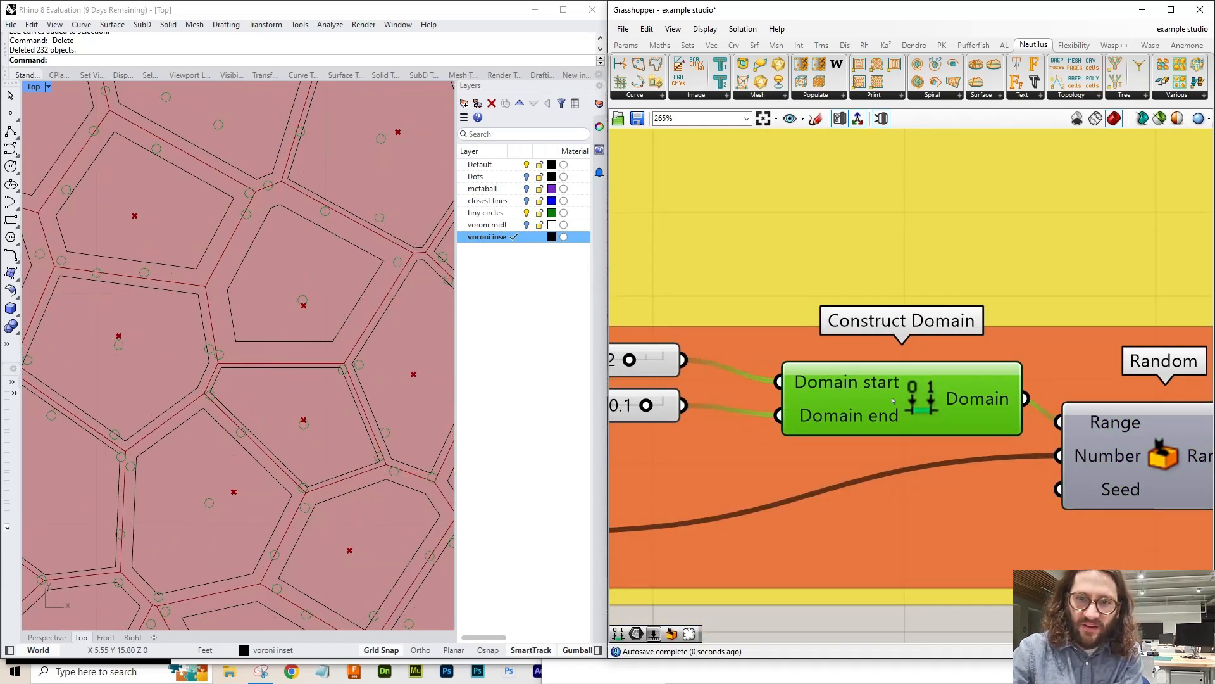
# - Set the number slider feeding Domain start to -0.03
pyautogui.scroll(-4, 981, 388)
pyautogui.scroll(5, 769, 385)
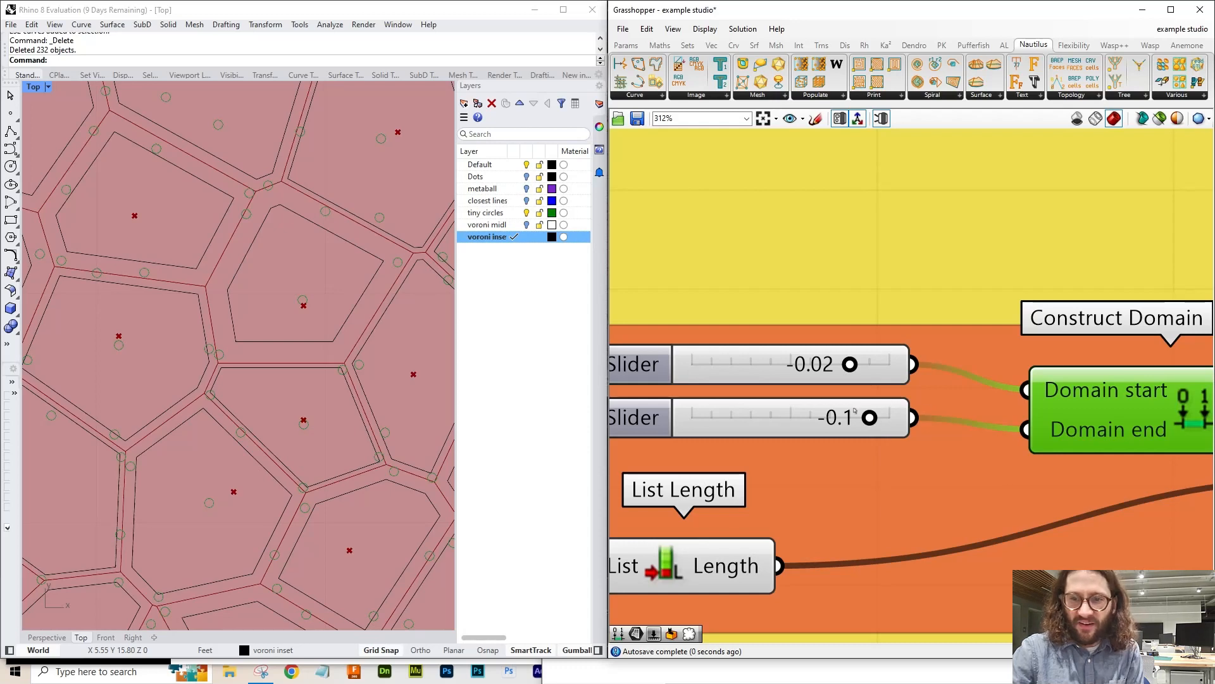
pyautogui.click(781, 360)
pyautogui.doubleClick(823, 367)
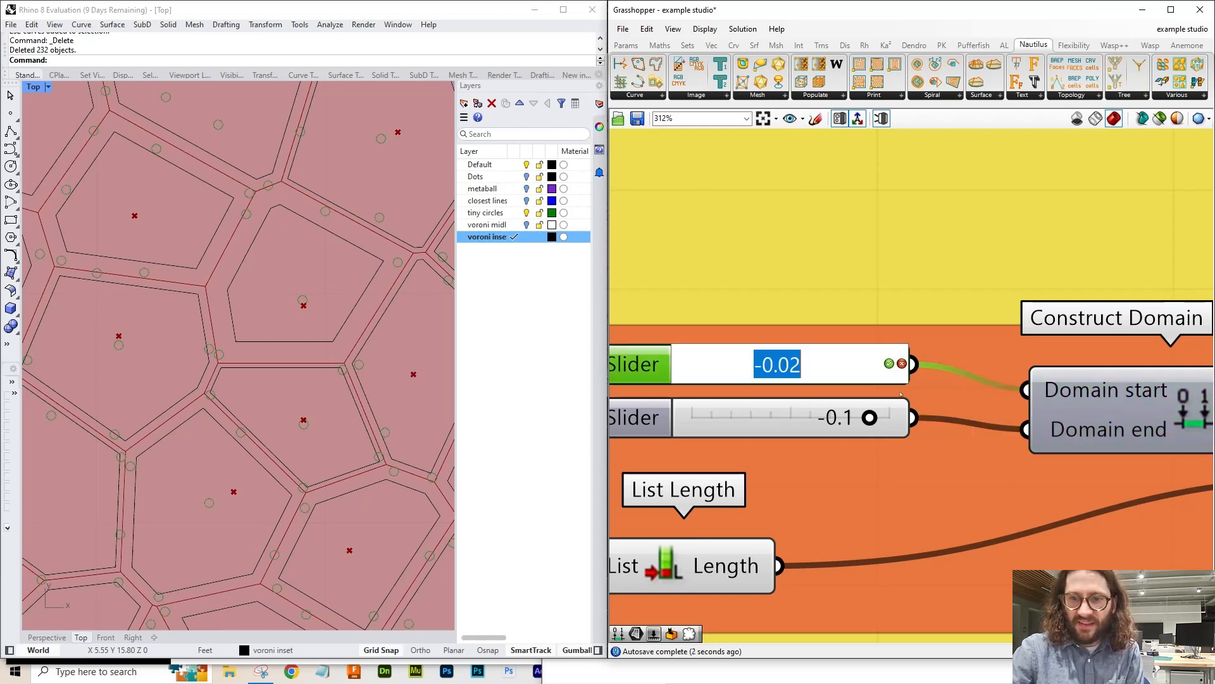
pyautogui.write('-.')
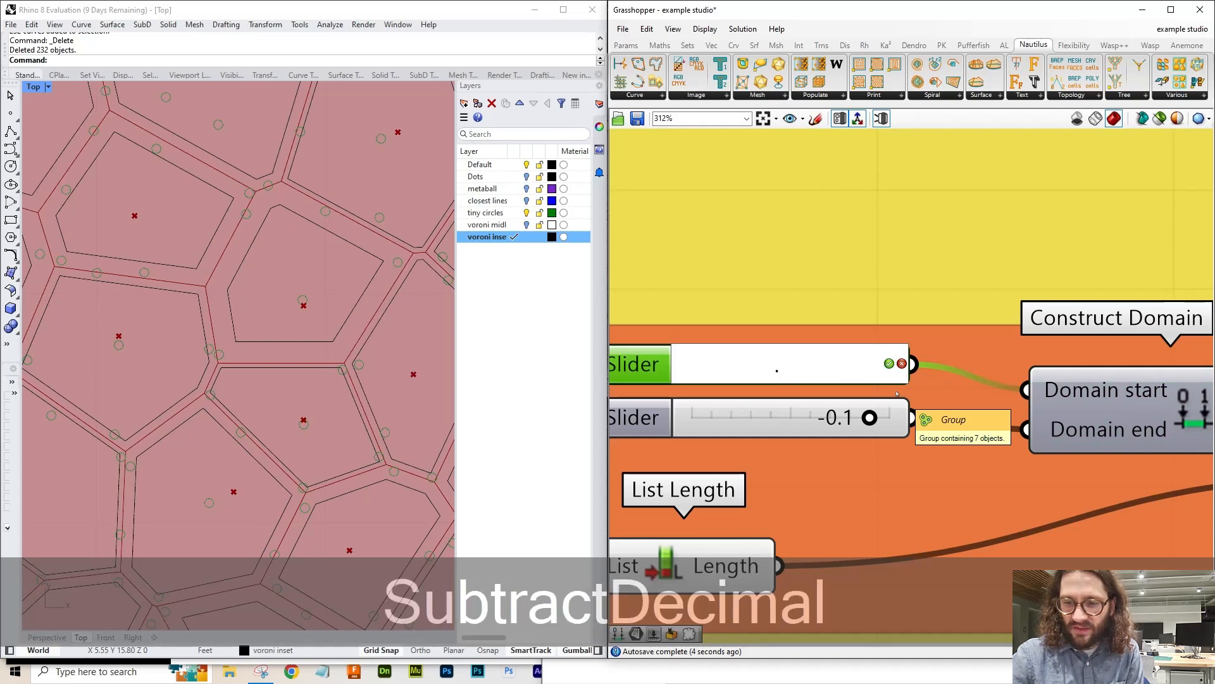
pyautogui.press('BackSpace')
pyautogui.write('-')
pyautogui.press('KP_Subtract')
pyautogui.press('KP_Subtract')
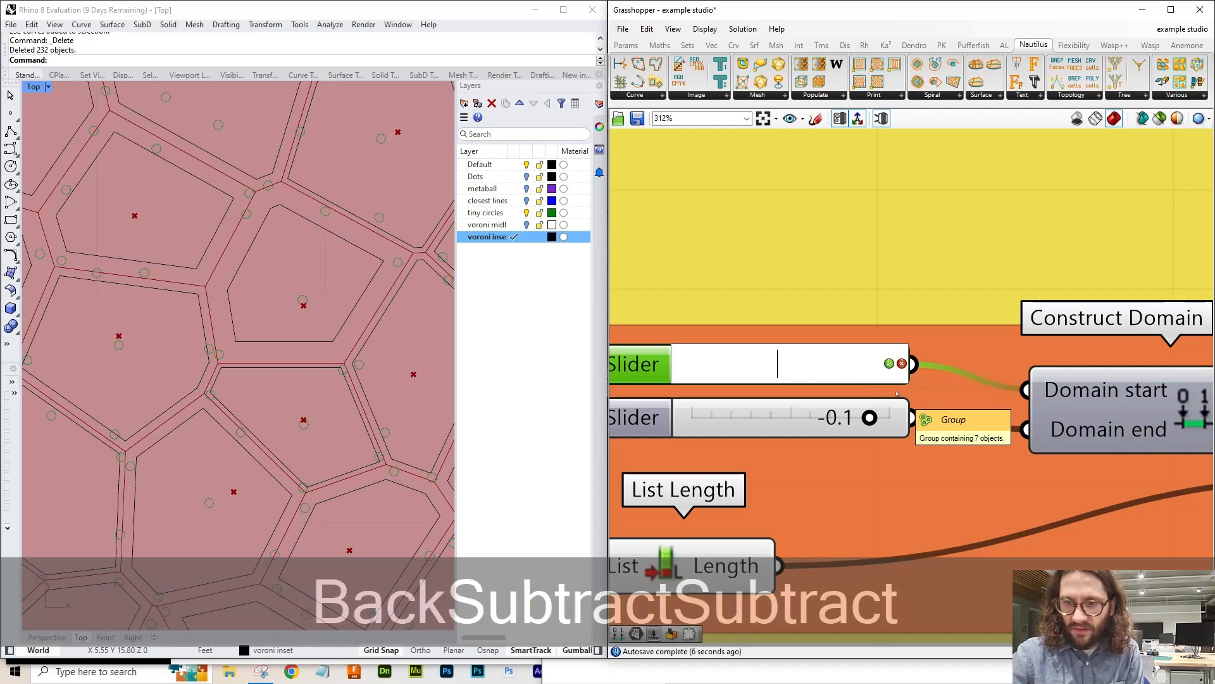
pyautogui.write('-')
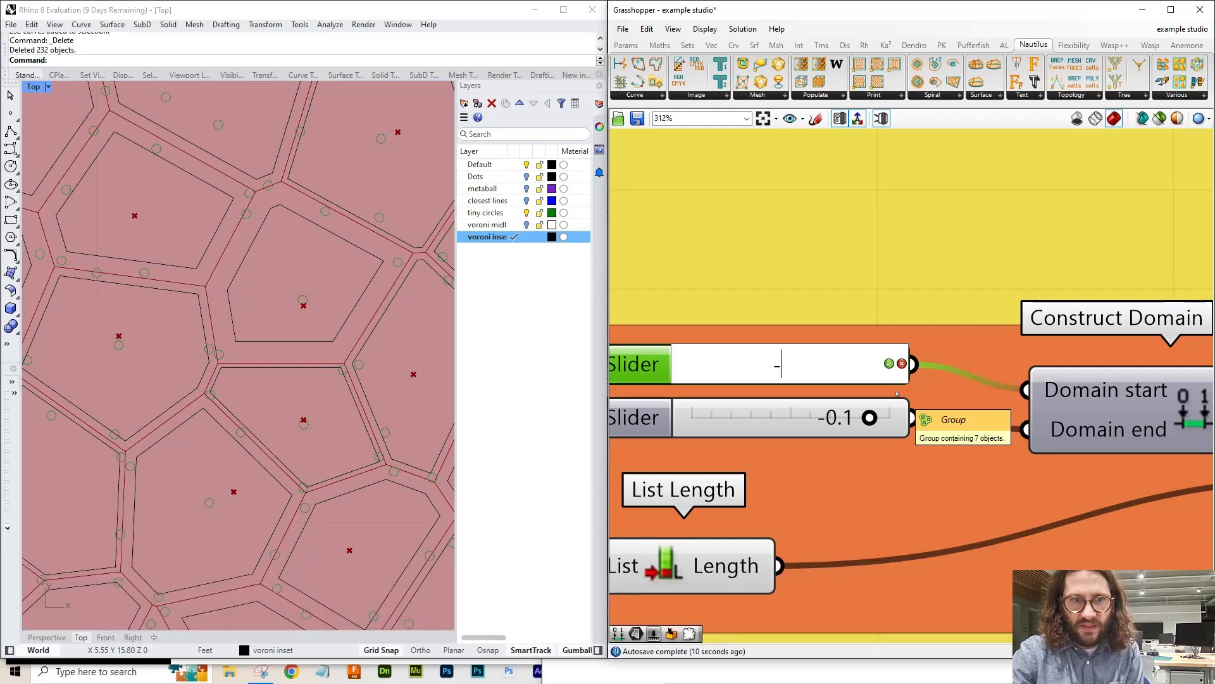
pyautogui.write('.')
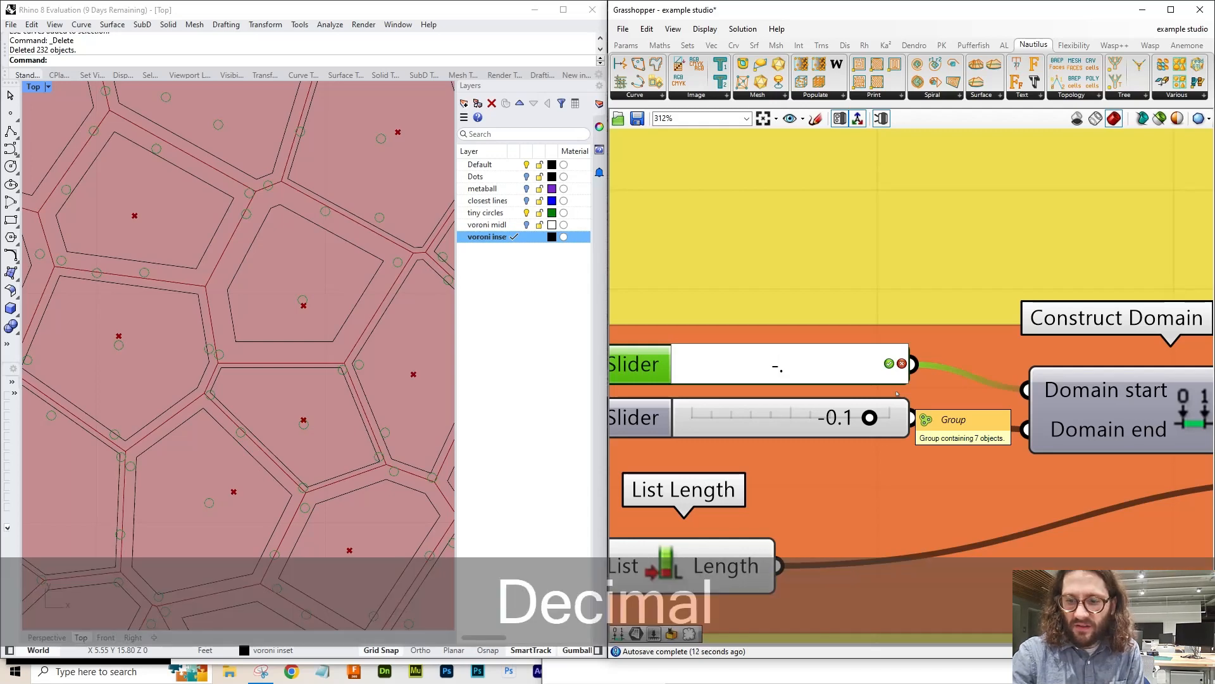
pyautogui.write('03')
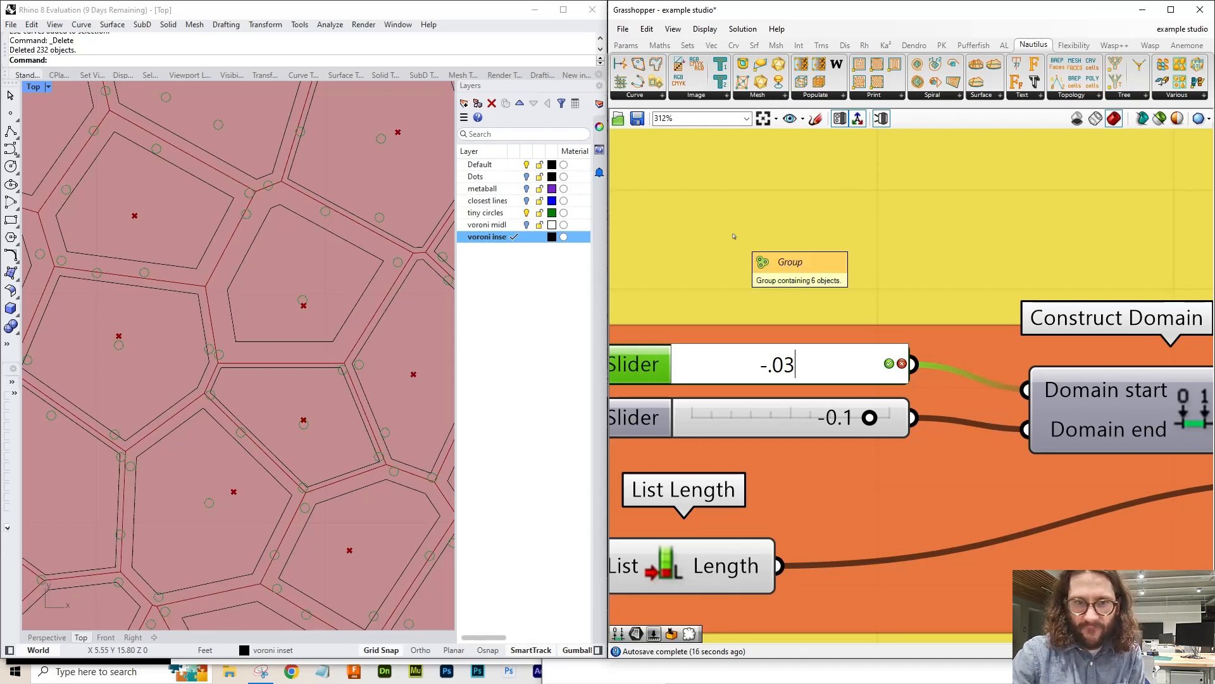
pyautogui.press('Return')
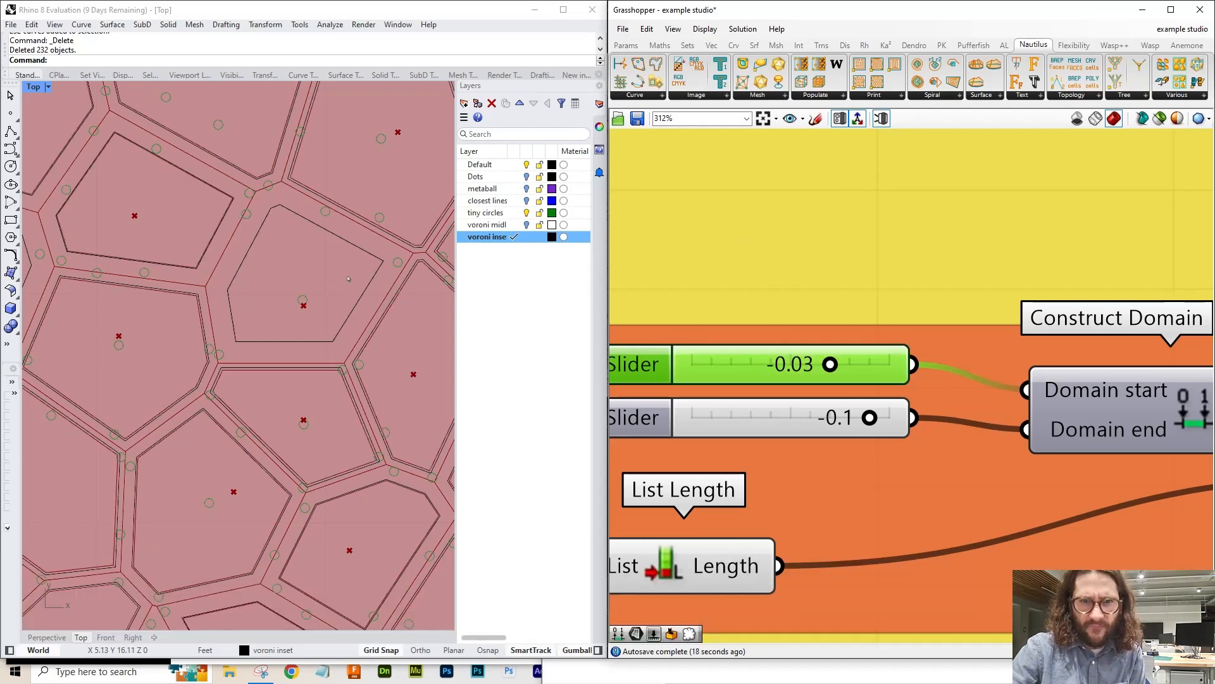
# - Compare the previewed offset curves with the baked inset curves at a cell junction, and undo the Domain start slider change
pyautogui.scroll(-3, 380, 208)
pyautogui.scroll(8, 415, 194)
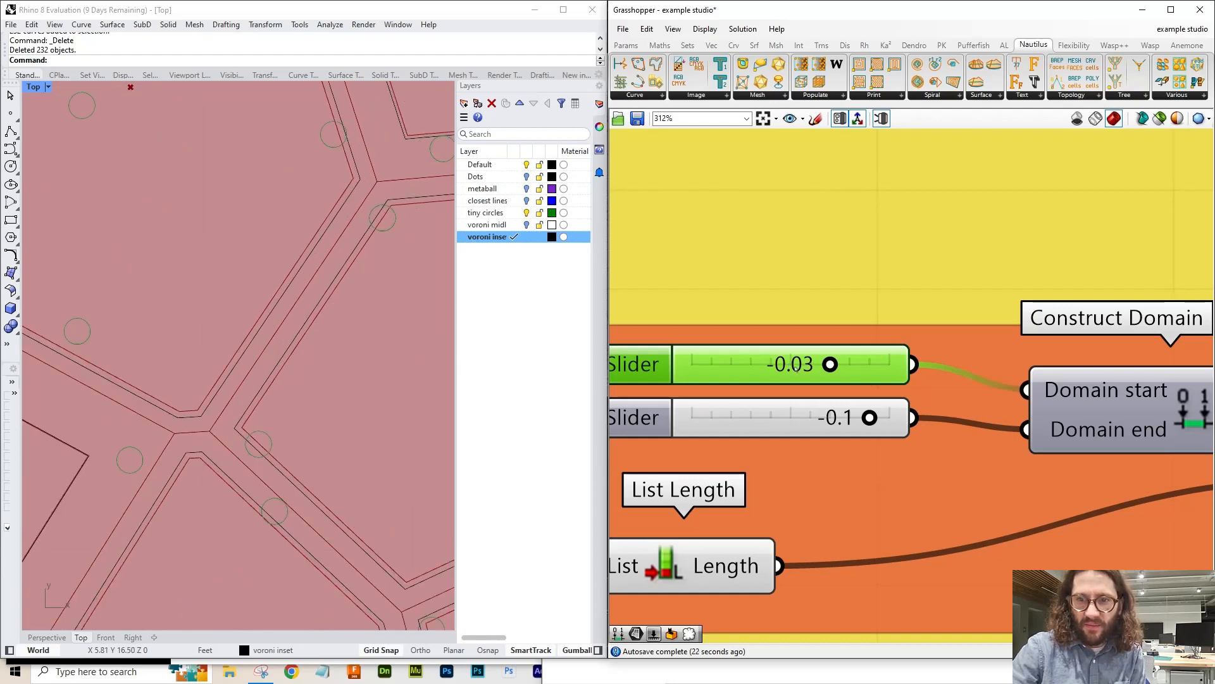
pyautogui.hotkey('ctrl', 'z')
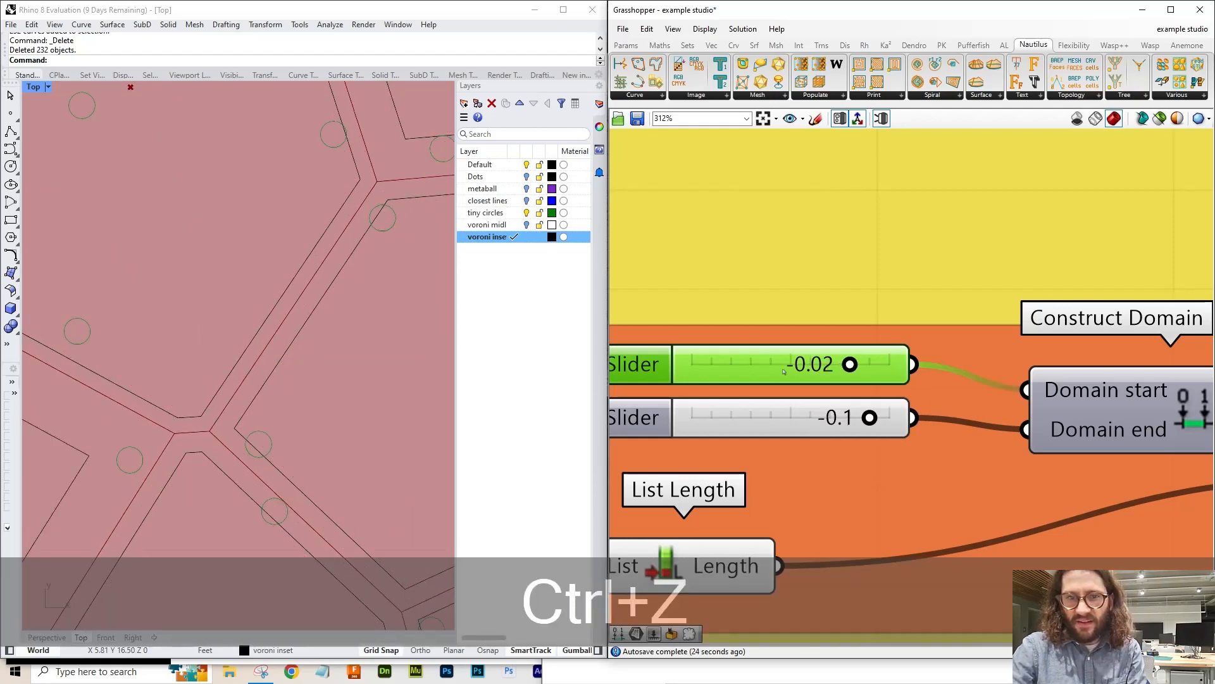
# - Add a Panel below the orange group and connect List Length's Length output to it
pyautogui.scroll(-5, 783, 371)
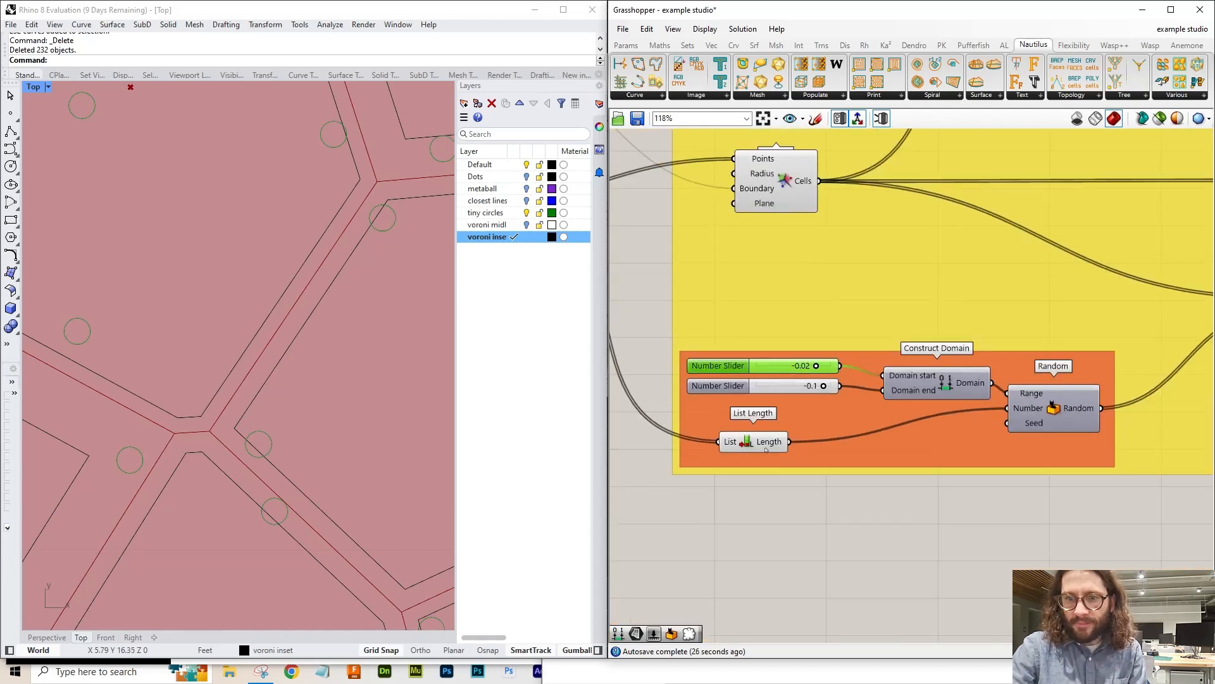
pyautogui.click(766, 447)
pyautogui.click(935, 493)
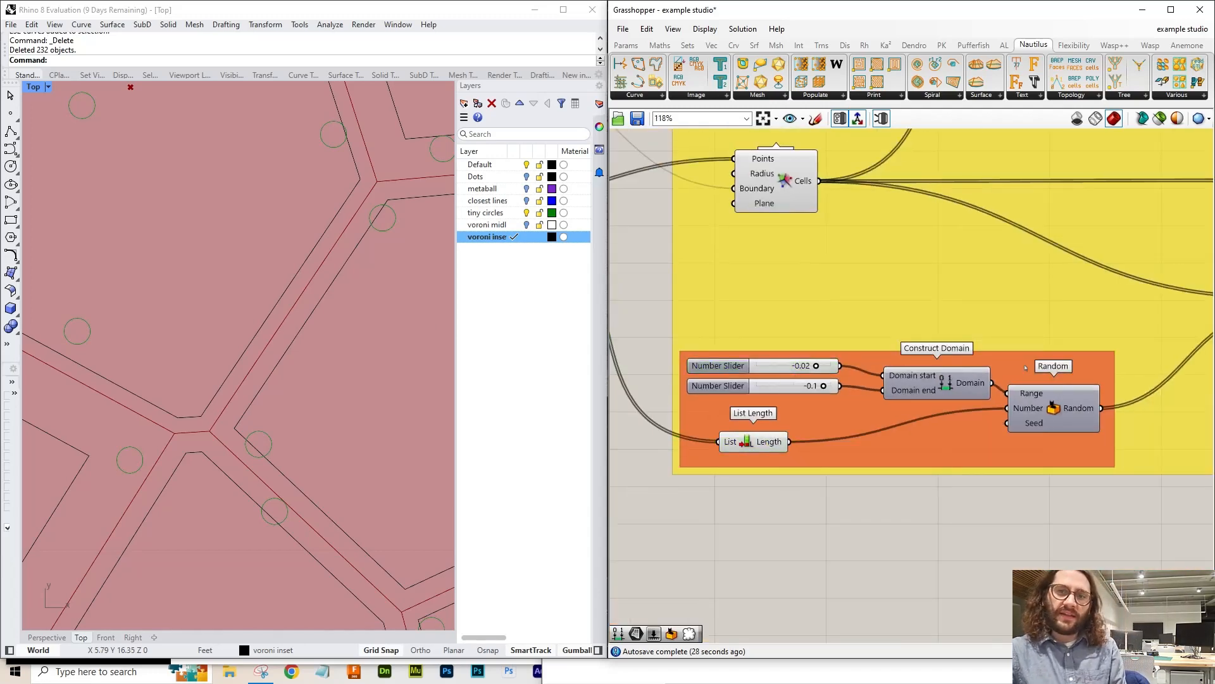
pyautogui.click(759, 443)
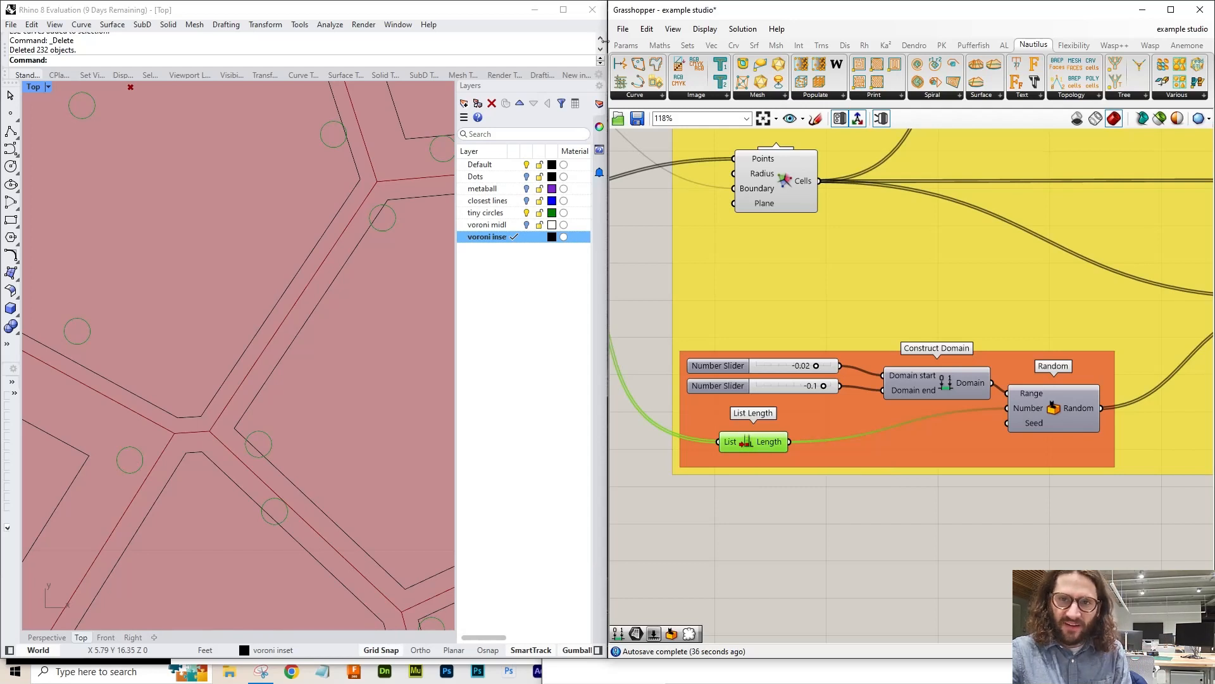
pyautogui.click(626, 45)
pyautogui.moveTo(784, 81); pyautogui.dragTo(877, 493)
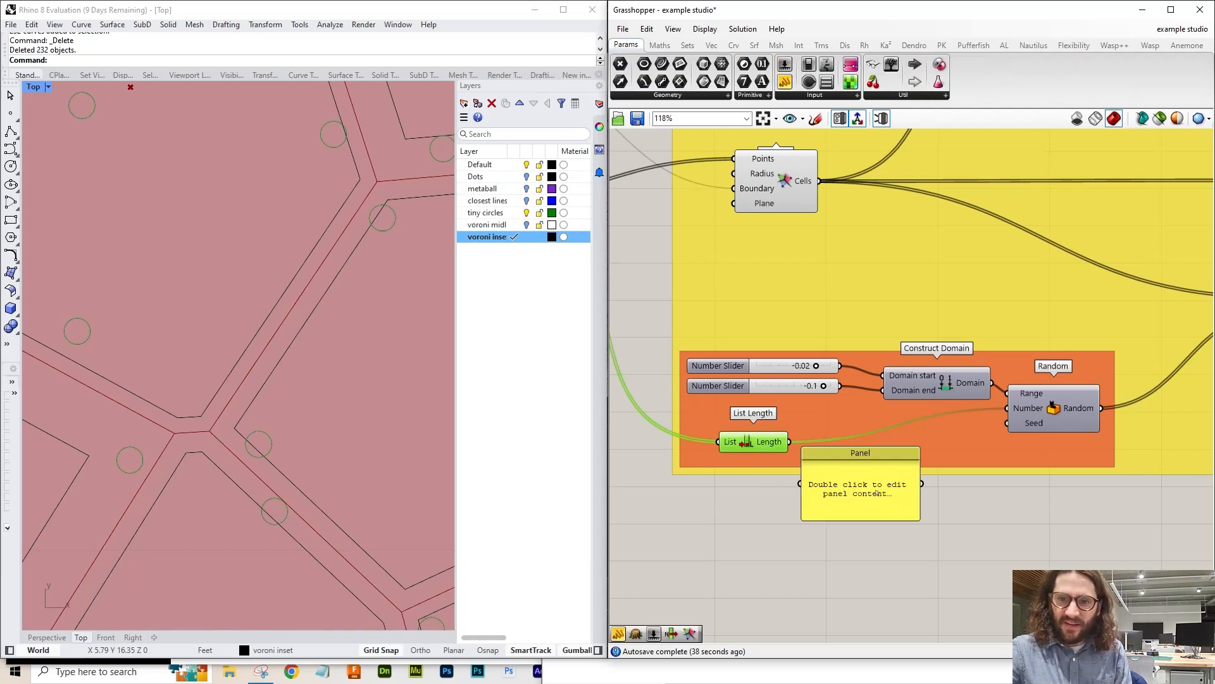
pyautogui.moveTo(790, 442); pyautogui.dragTo(908, 541)
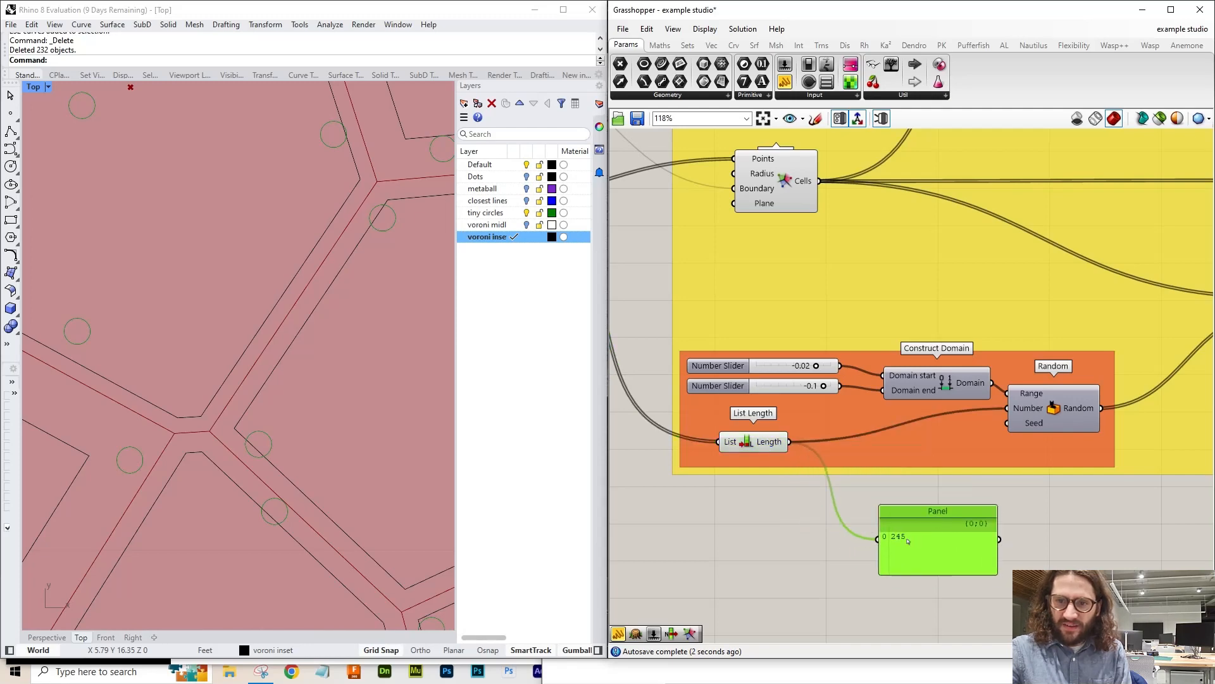
# - Trace List Length's input back through the Point and Cull Pattern components to Populate Geometry's count slider, and examine the whole Voronoi pattern
pyautogui.scroll(-4, 909, 542)
pyautogui.scroll(3, 766, 340)
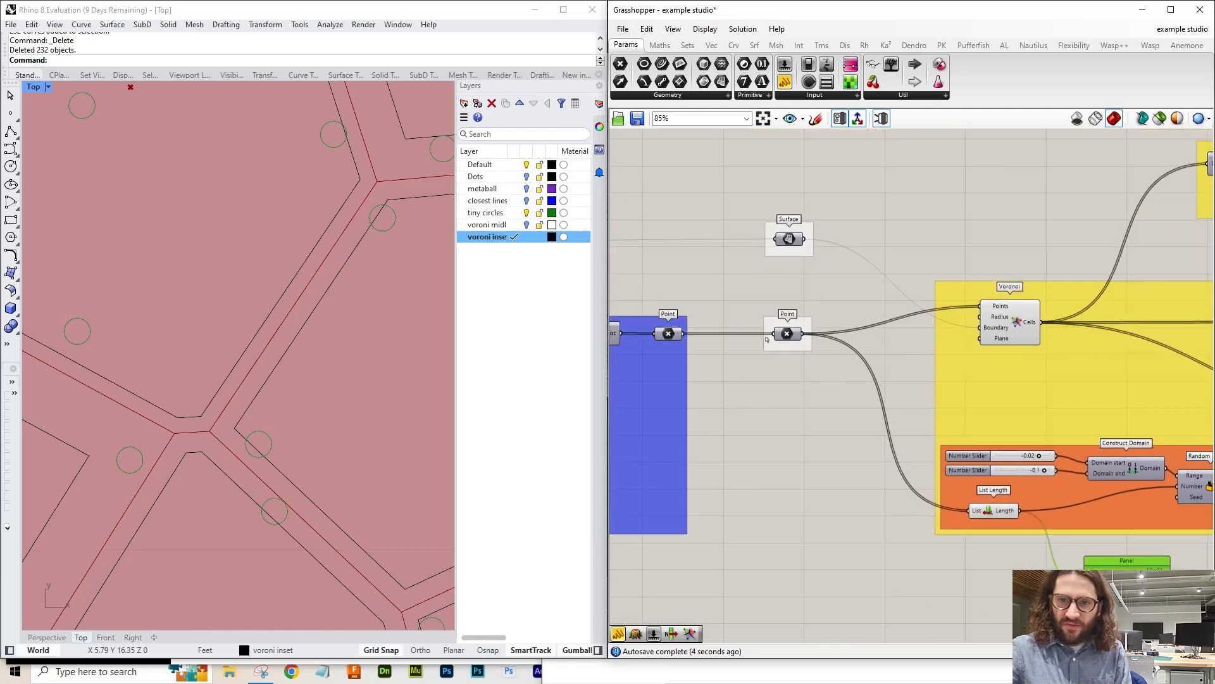
pyautogui.moveTo(744, 377); pyautogui.dragTo(978, 379, button='right')
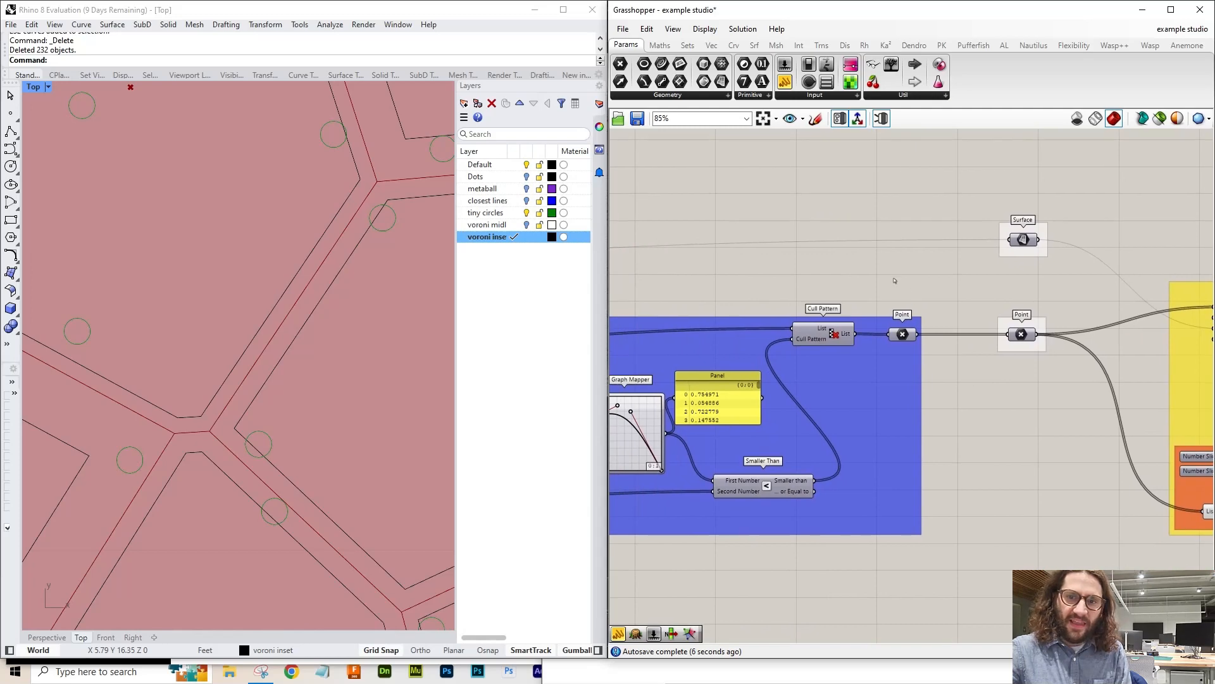
pyautogui.moveTo(867, 277); pyautogui.dragTo(962, 386)
pyautogui.moveTo(690, 409); pyautogui.dragTo(1133, 408, button='right')
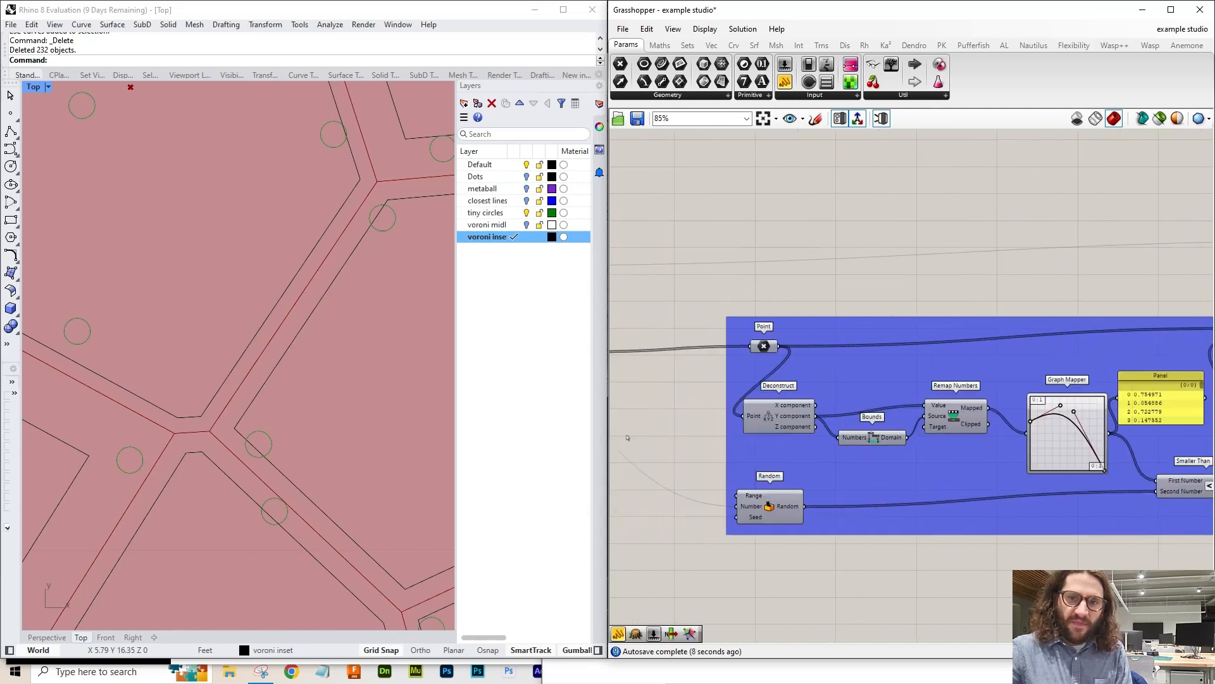
pyautogui.moveTo(639, 424); pyautogui.dragTo(1051, 438, button='right')
pyautogui.scroll(3, 851, 435)
pyautogui.scroll(4, 851, 435)
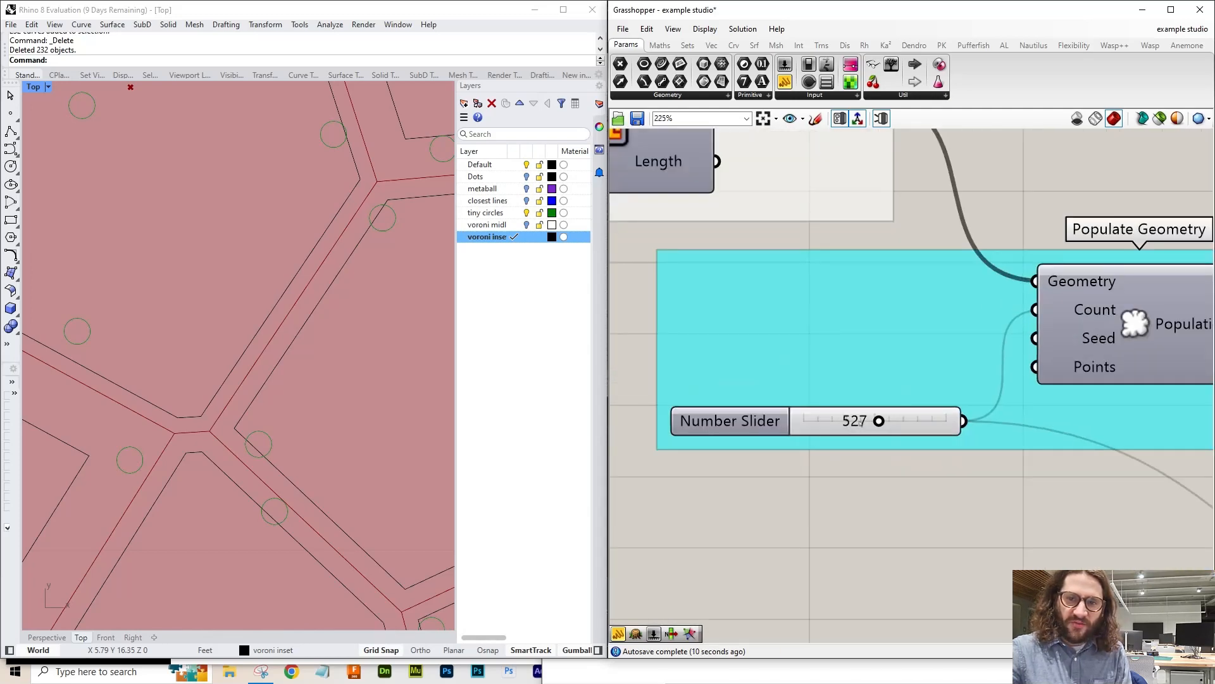
pyautogui.scroll(-7, 835, 425)
pyautogui.moveTo(890, 470); pyautogui.dragTo(272, 428, button='right')
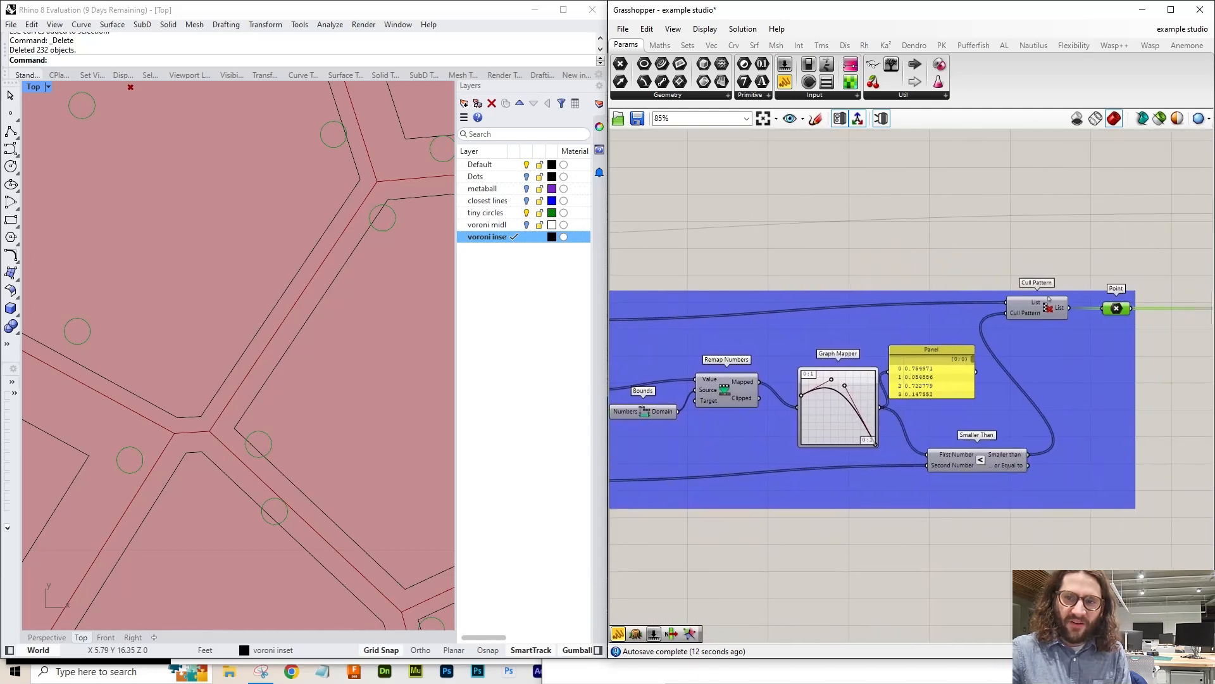
pyautogui.scroll(-10, 339, 362)
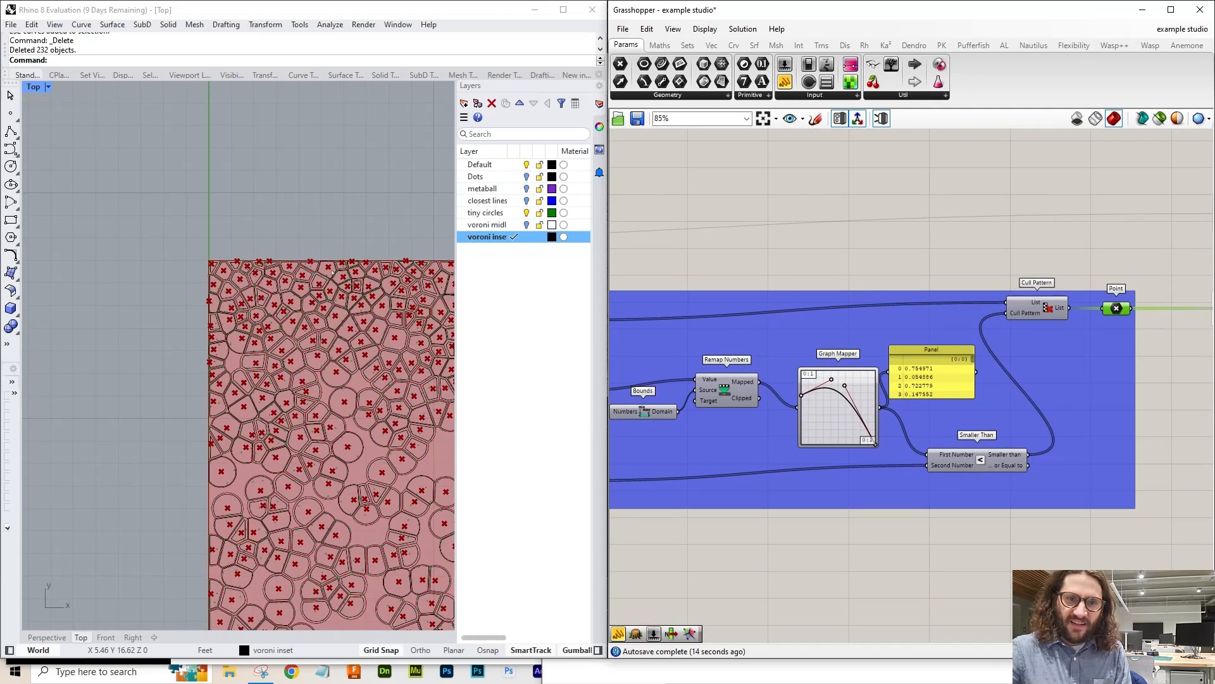
pyautogui.scroll(4, 338, 361)
pyautogui.scroll(-4, 823, 253)
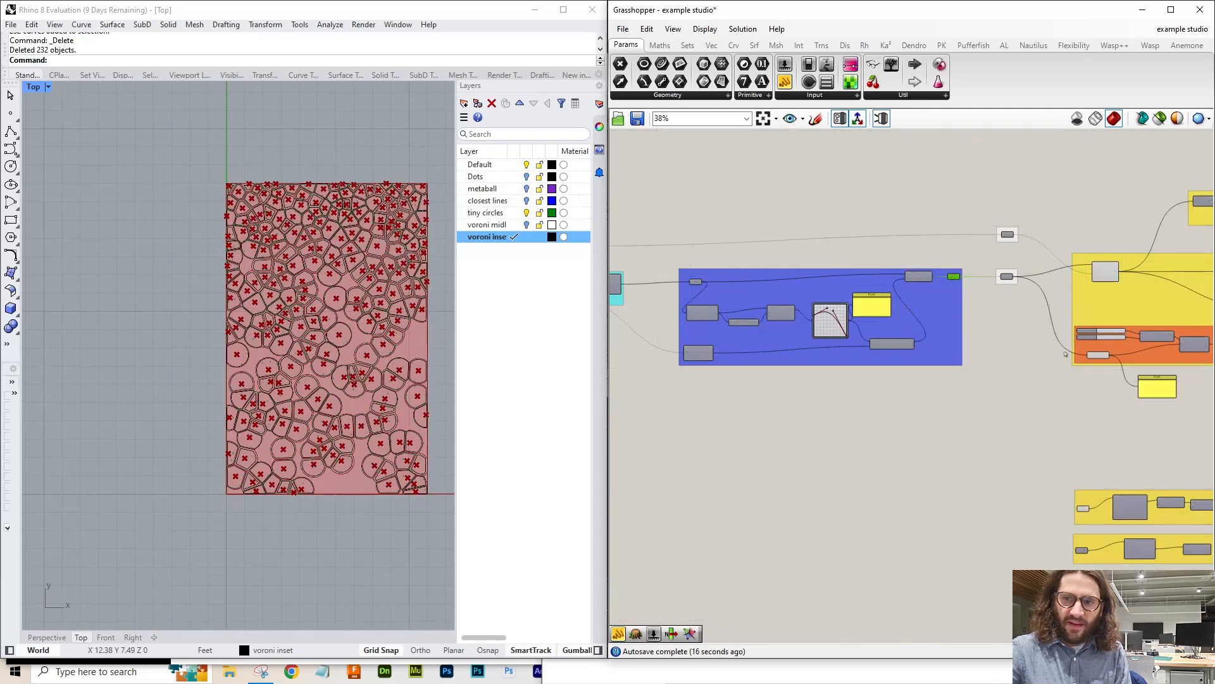
# - Connect Populate Geometry's Population output to List Length's List input in place of the culled points, and compare the panel with the count slider
pyautogui.scroll(3, 1064, 353)
pyautogui.scroll(-3, 1006, 326)
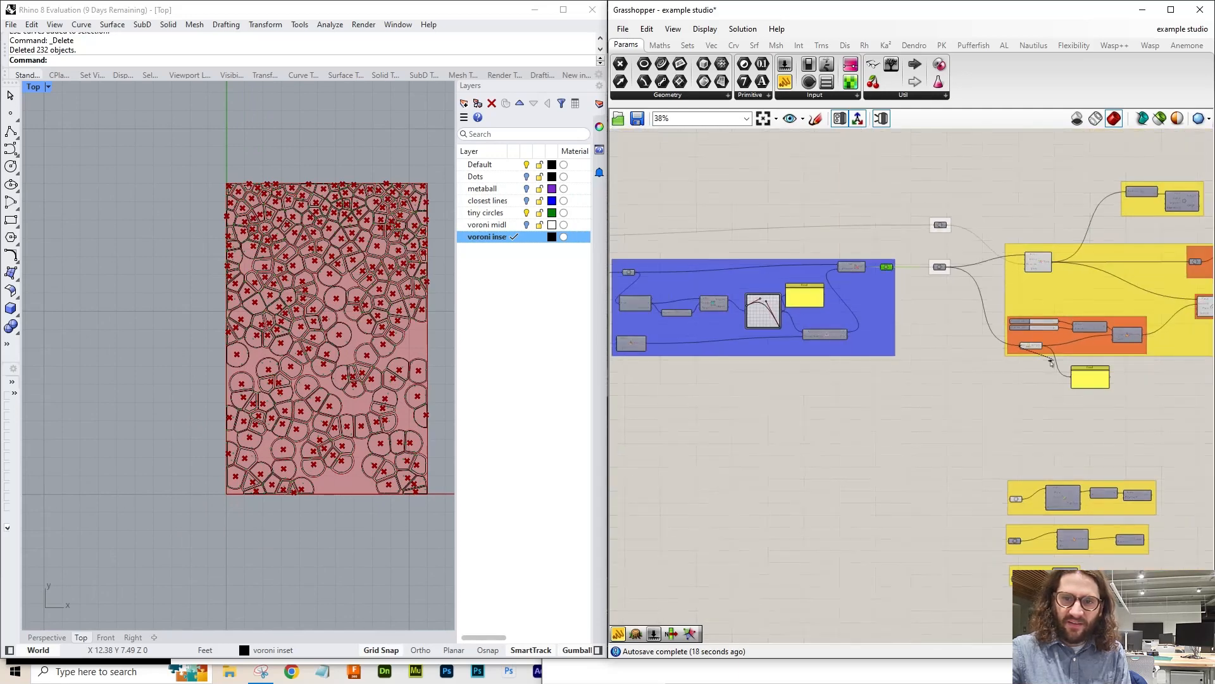
pyautogui.scroll(-3, 1052, 363)
pyautogui.scroll(9, 751, 316)
pyautogui.moveTo(1051, 363); pyautogui.dragTo(1026, 344)
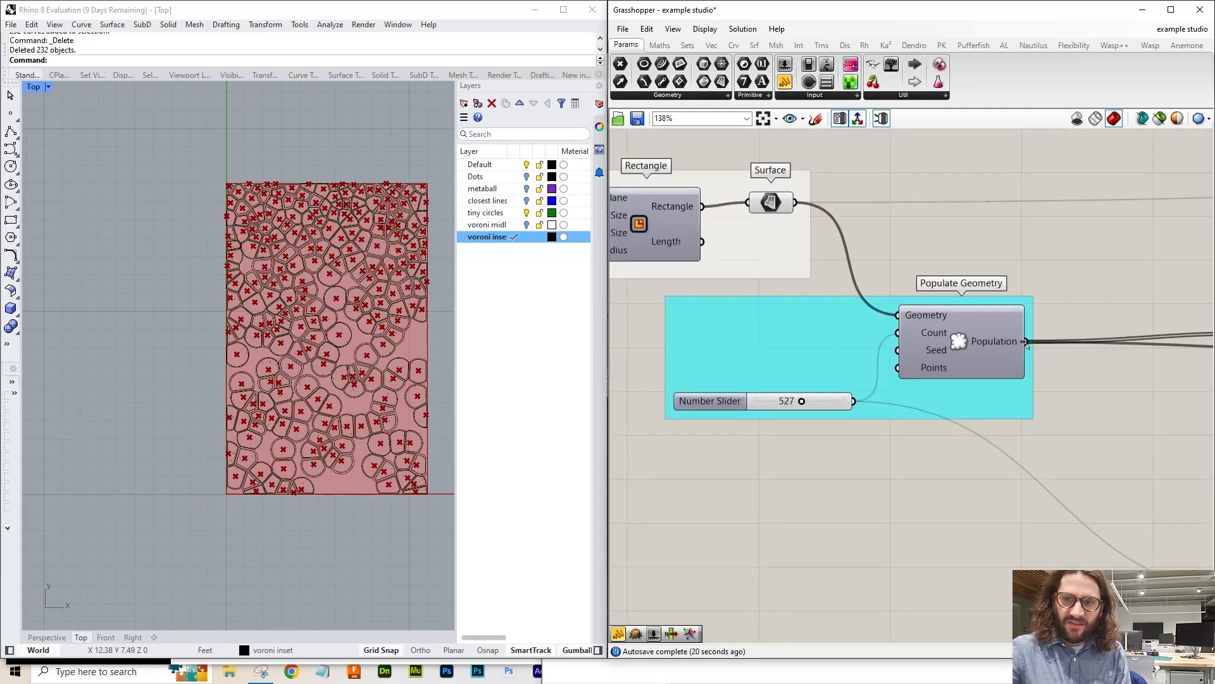
pyautogui.scroll(-2, 743, 363)
pyautogui.scroll(2, 769, 383)
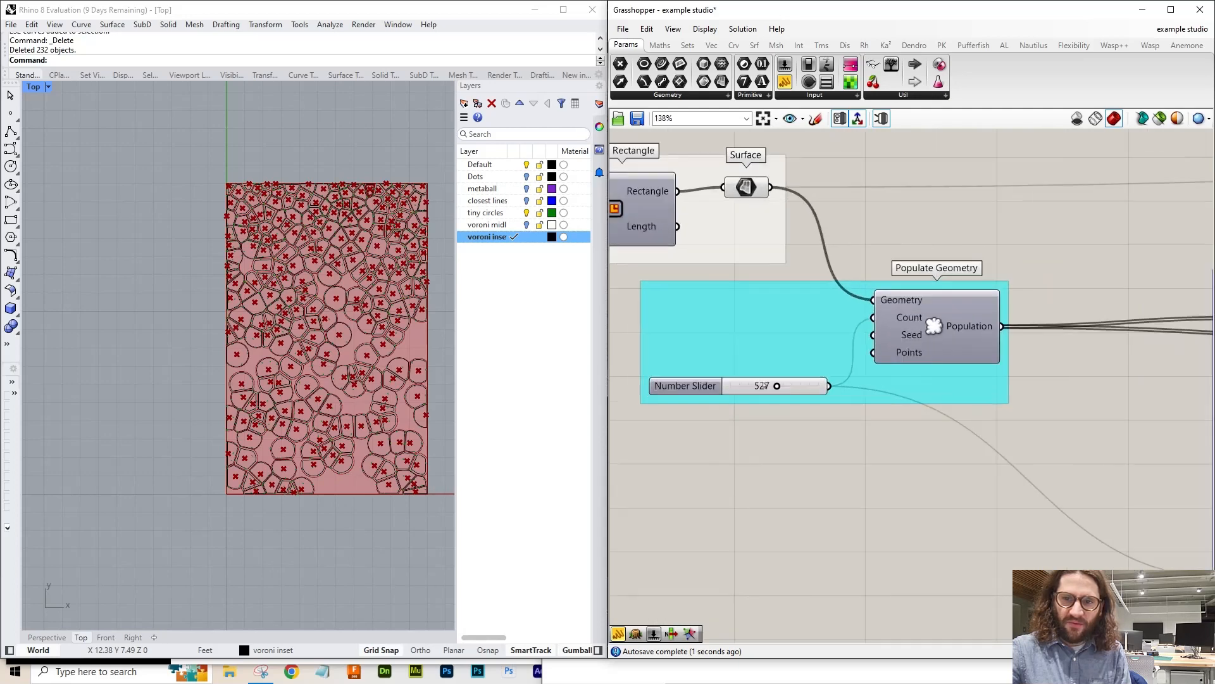
pyautogui.scroll(-8, 754, 380)
pyautogui.scroll(2, 1038, 405)
pyautogui.scroll(10, 946, 415)
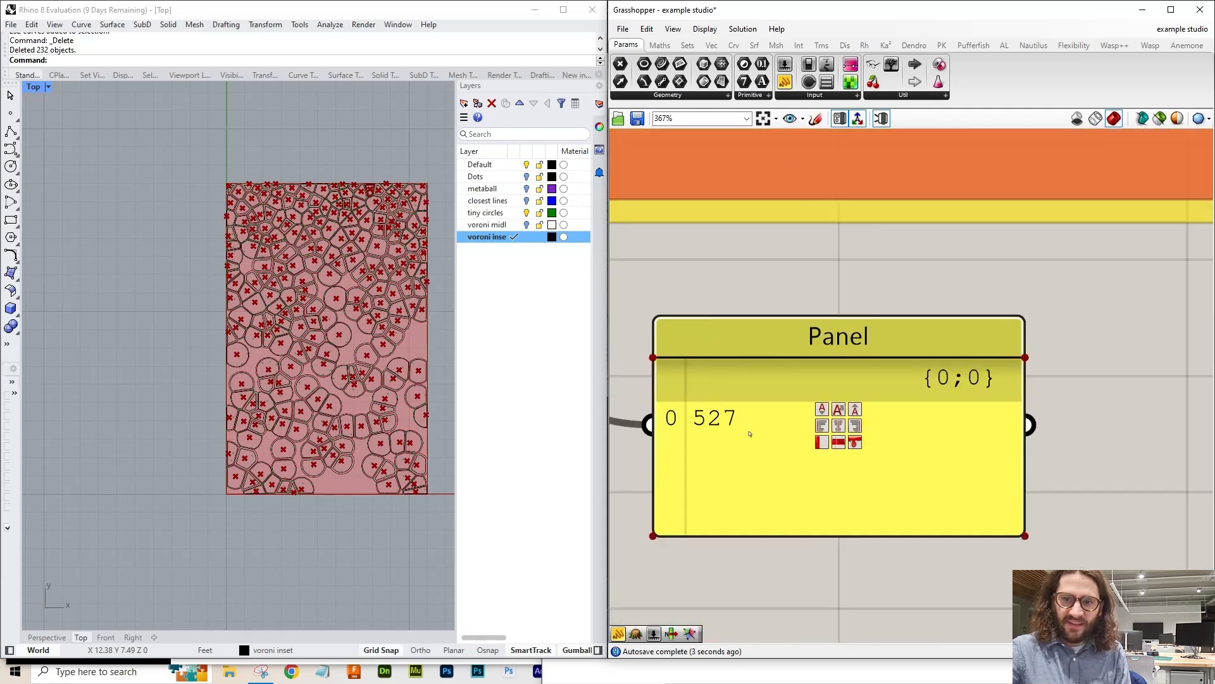
pyautogui.scroll(-7, 898, 429)
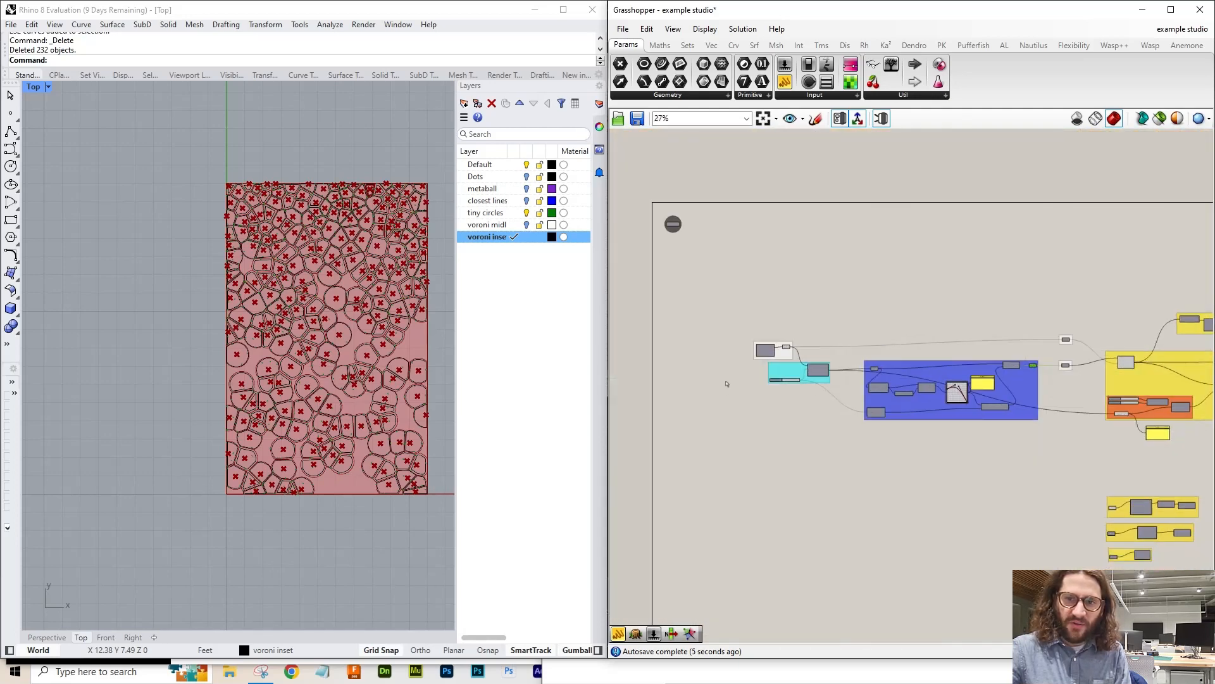
# - Connect the Point parameter feeding Voronoi to List Length's List input in place of Populate Geometry's Population output
pyautogui.scroll(6, 966, 337)
pyautogui.scroll(-6, 967, 336)
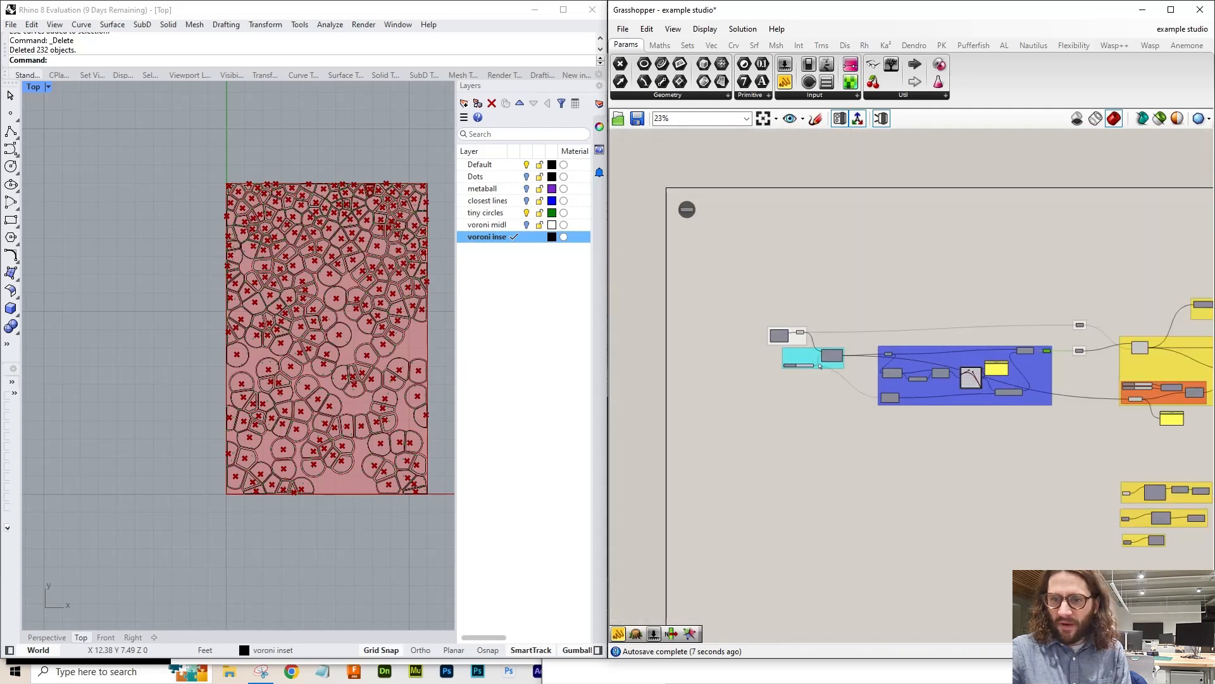
pyautogui.scroll(3, 1155, 364)
pyautogui.scroll(3, 1143, 356)
pyautogui.moveTo(1029, 368); pyautogui.dragTo(790, 306, button='right')
pyautogui.moveTo(817, 261); pyautogui.dragTo(1023, 479)
pyautogui.scroll(-2, 847, 293)
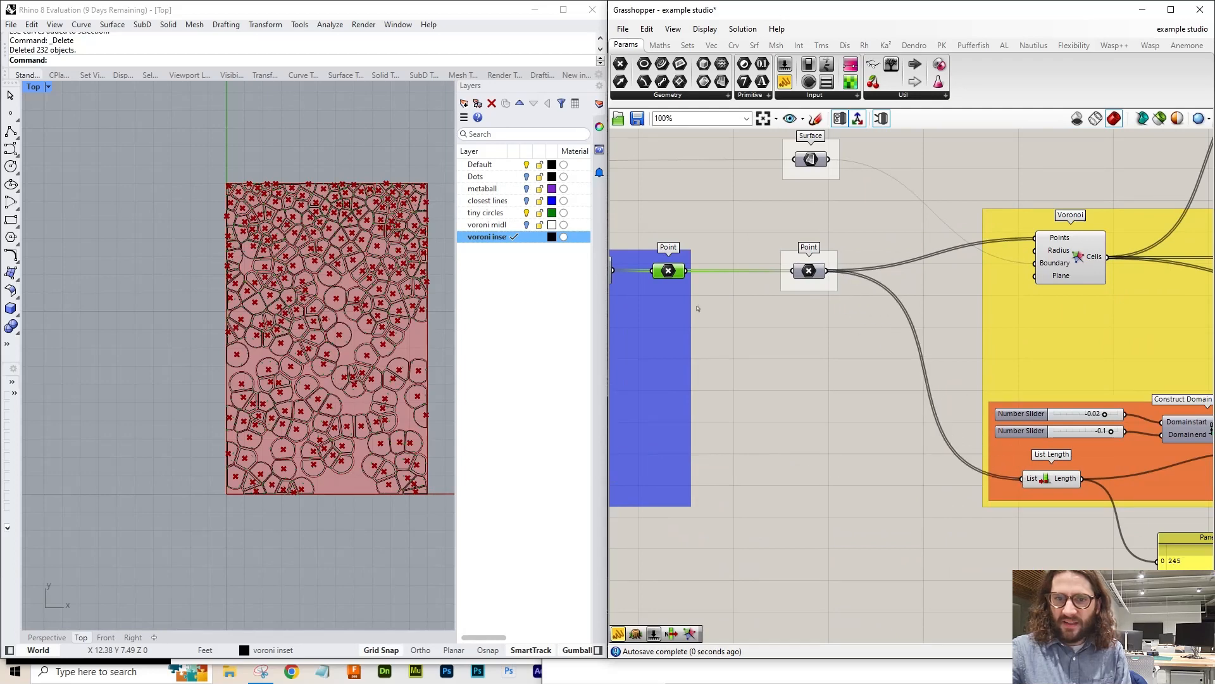
# - Trace the culled points from Cull Pattern through to List Length, and read the list of values produced by Random
pyautogui.moveTo(661, 318); pyautogui.dragTo(902, 322, button='right')
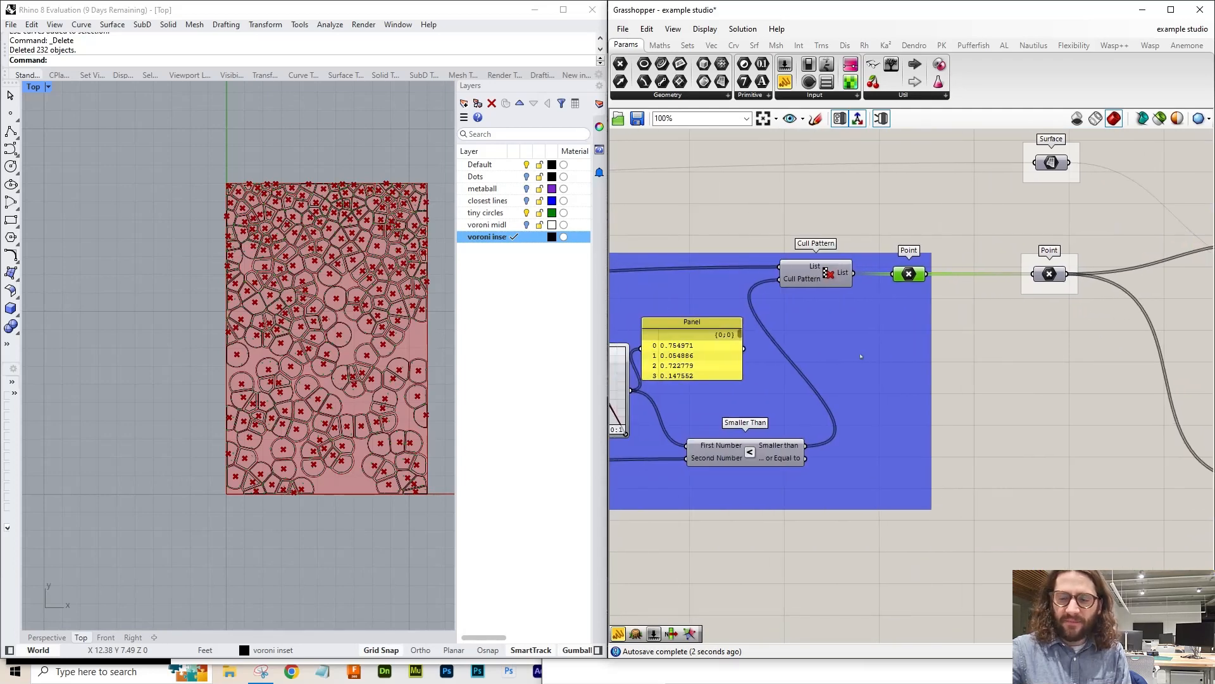
pyautogui.scroll(-2, 864, 356)
pyautogui.moveTo(981, 345); pyautogui.dragTo(732, 323, button='right')
pyautogui.scroll(5, 996, 442)
pyautogui.moveTo(906, 376); pyautogui.dragTo(797, 403, button='right')
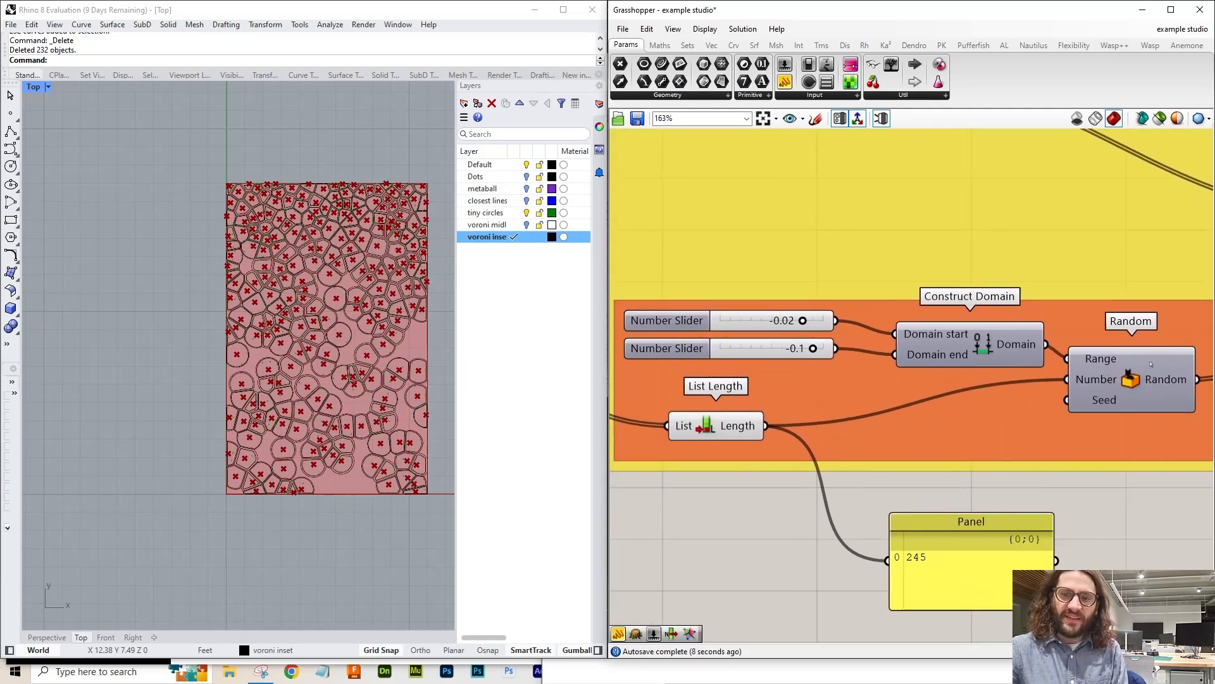
pyautogui.moveTo(1150, 364)
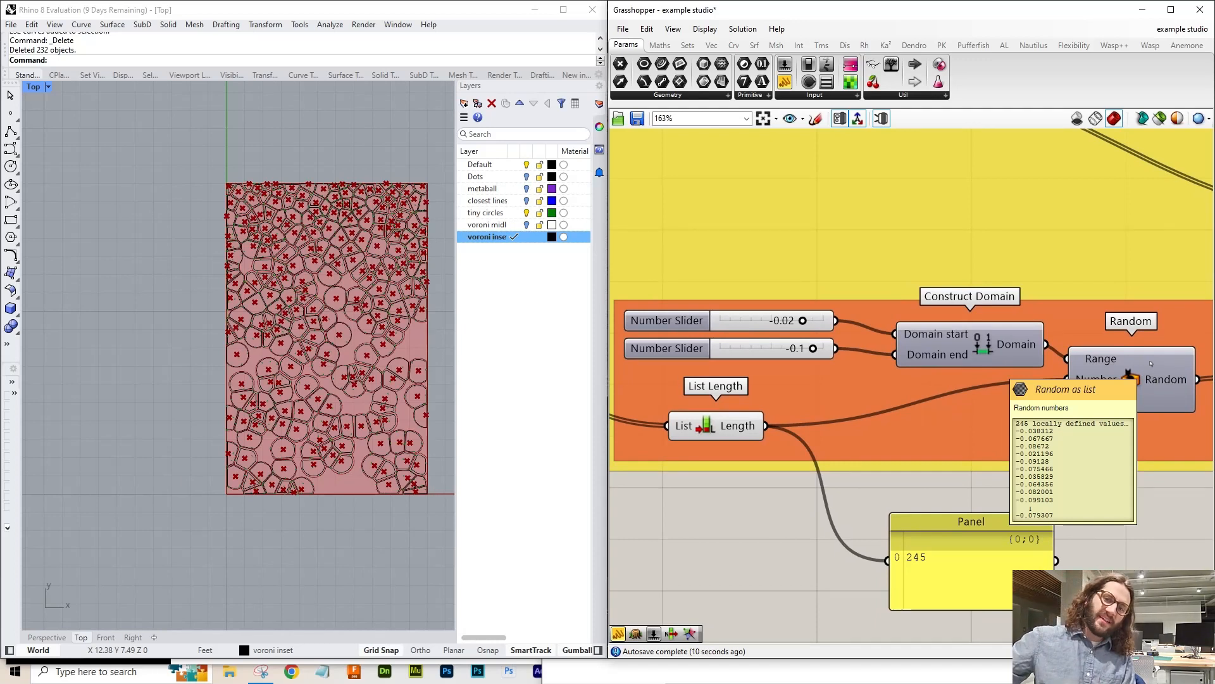
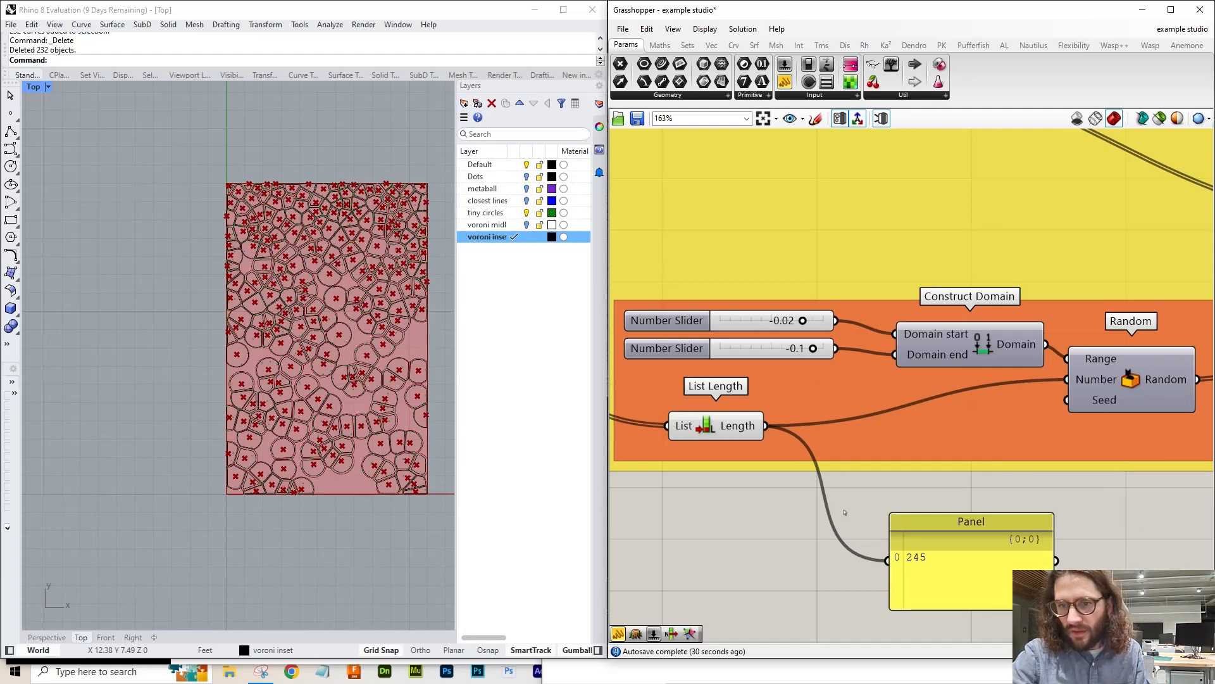
# - Delete the Panel connected to List Length below the orange group
pyautogui.scroll(-2, 843, 512)
pyautogui.click(959, 520)
pyautogui.press('Delete')
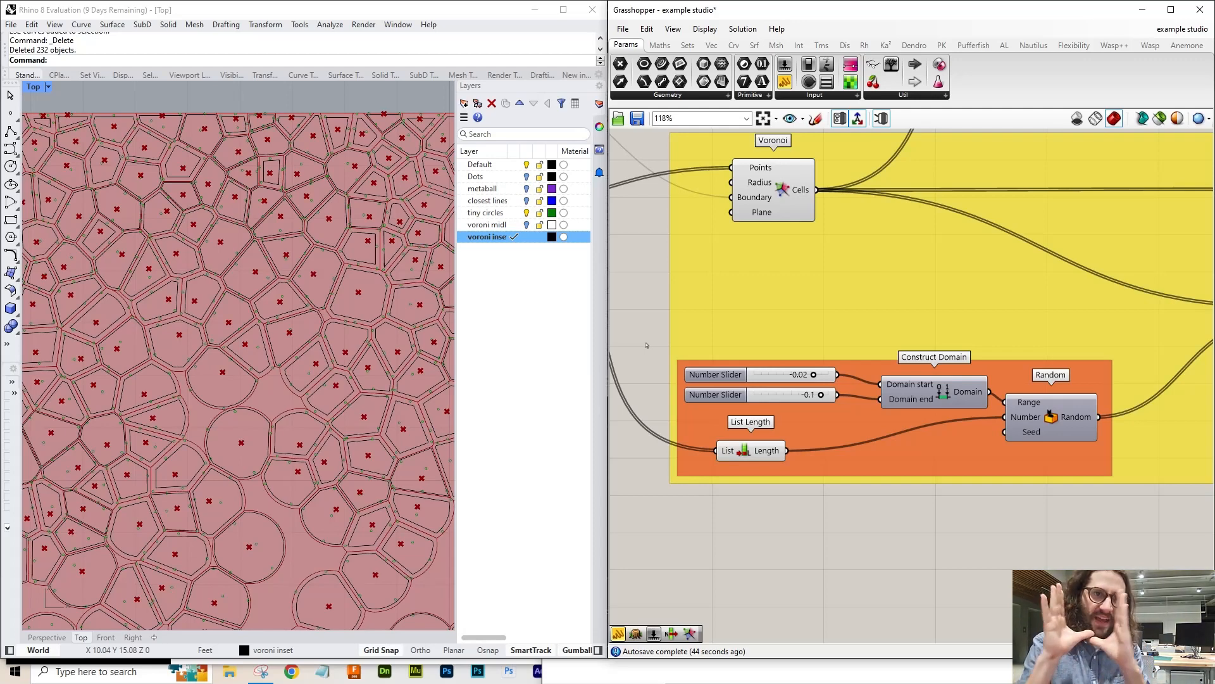
# - Turn off the previews of the Offset Curve and Voronoi components
pyautogui.scroll(-3, 709, 476)
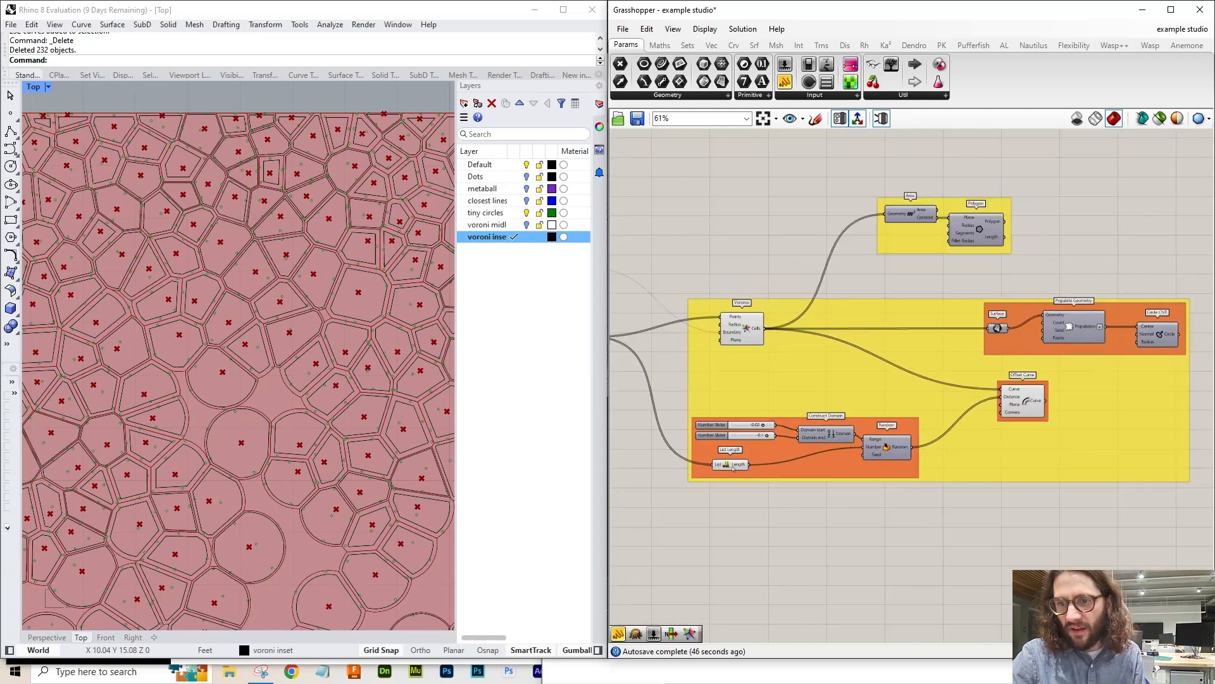
pyautogui.scroll(-3, 940, 269)
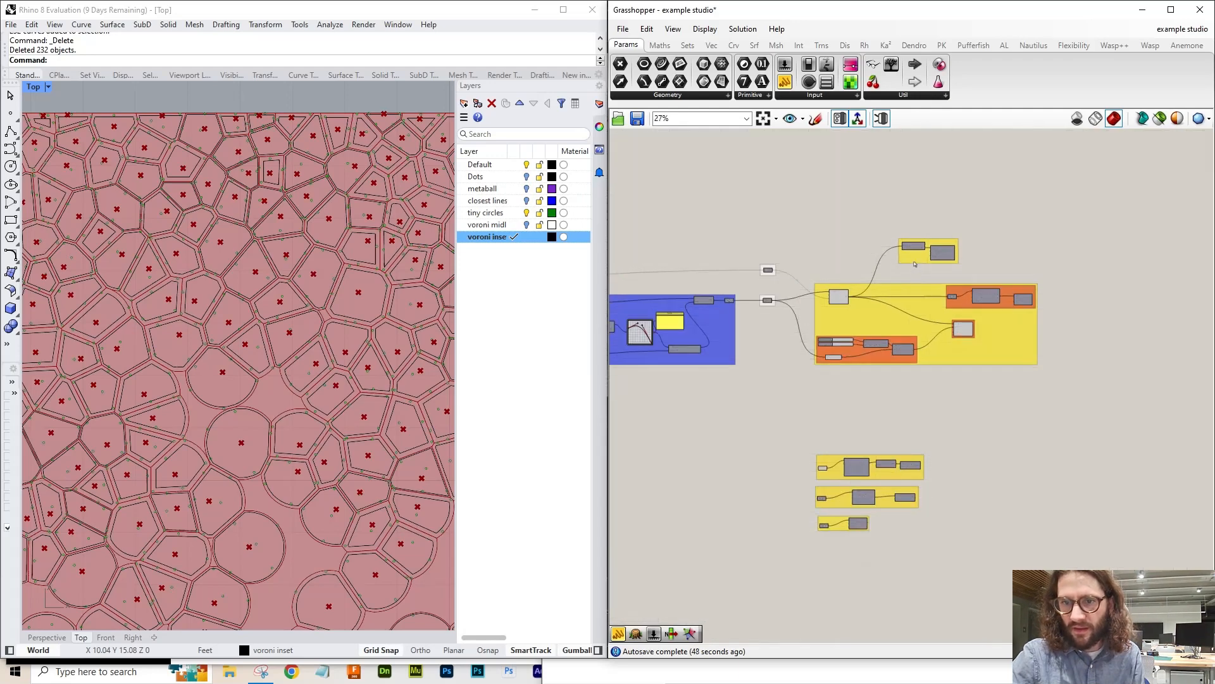
pyautogui.scroll(2, 914, 264)
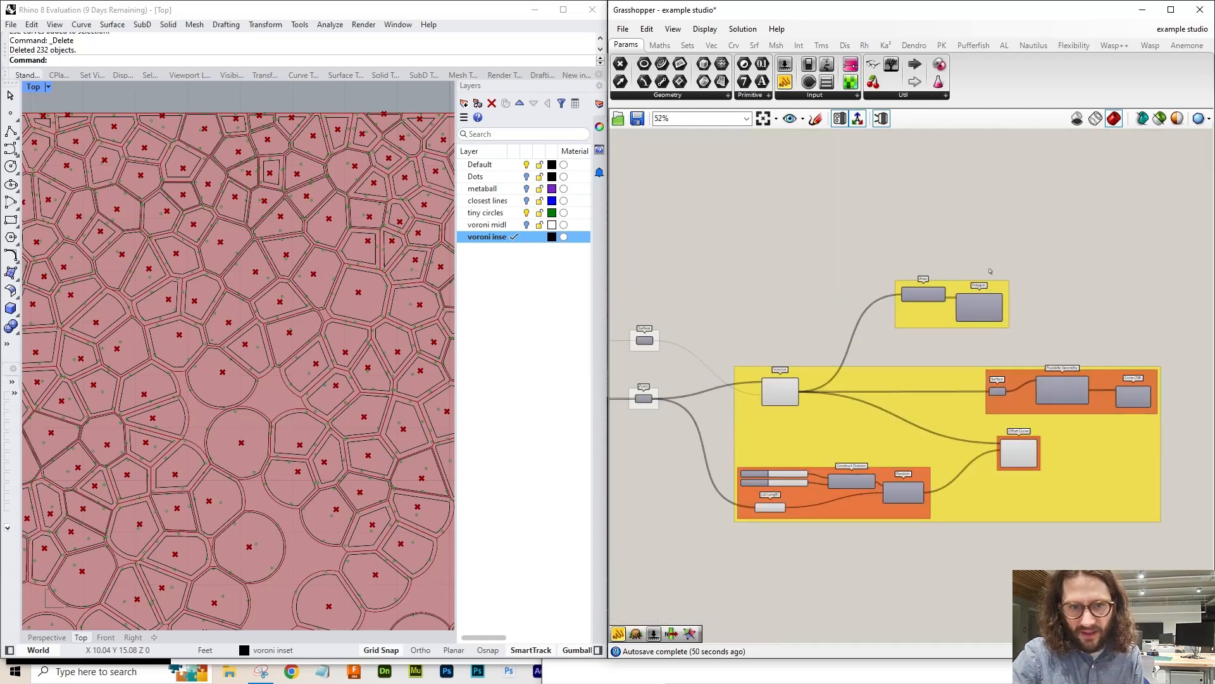
pyautogui.scroll(1, 992, 268)
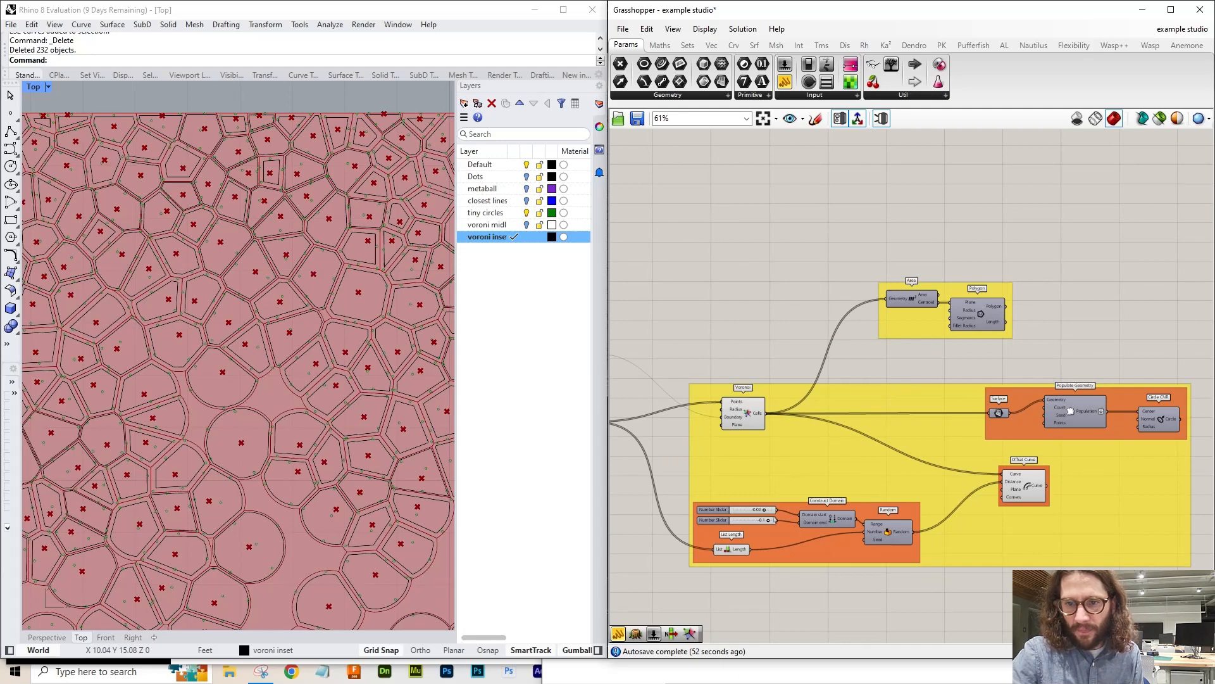
pyautogui.click(1014, 488)
pyautogui.hotkey('ctrl', 'q')
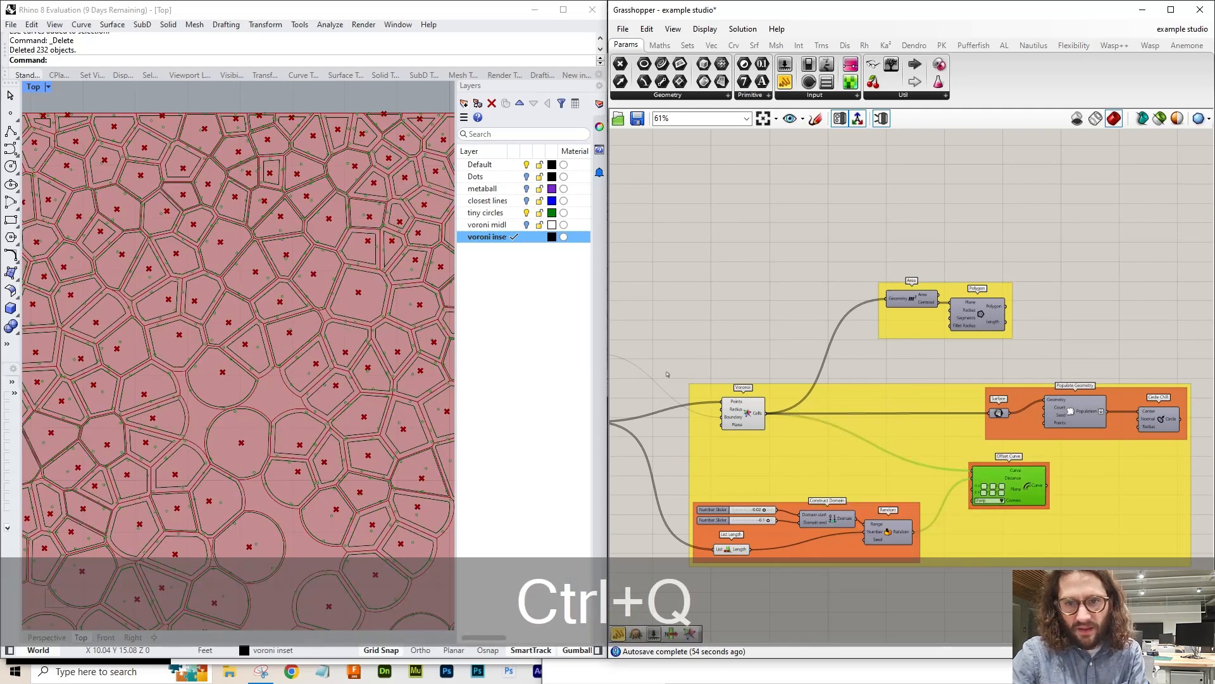
pyautogui.click(754, 418)
pyautogui.hotkey('ctrl', 'q')
# - Turn on the preview of the Area component above the main yellow group
pyautogui.scroll(6, 918, 304)
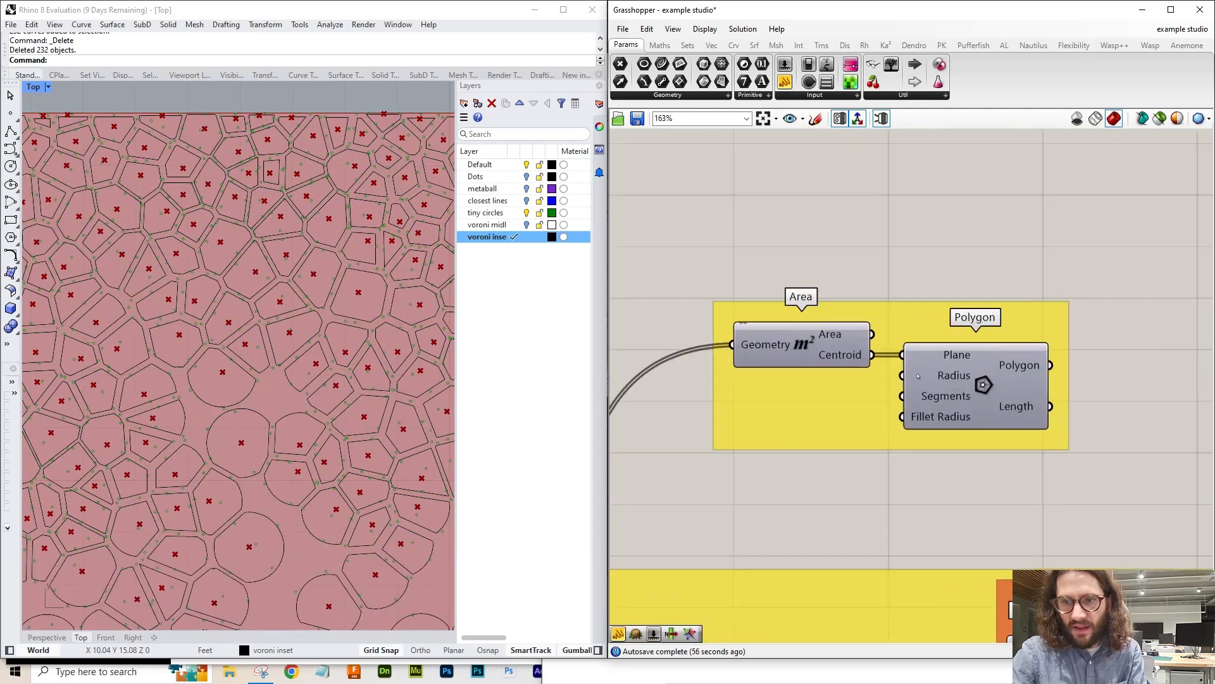
pyautogui.click(783, 338)
pyautogui.hotkey('ctrl', 'q')
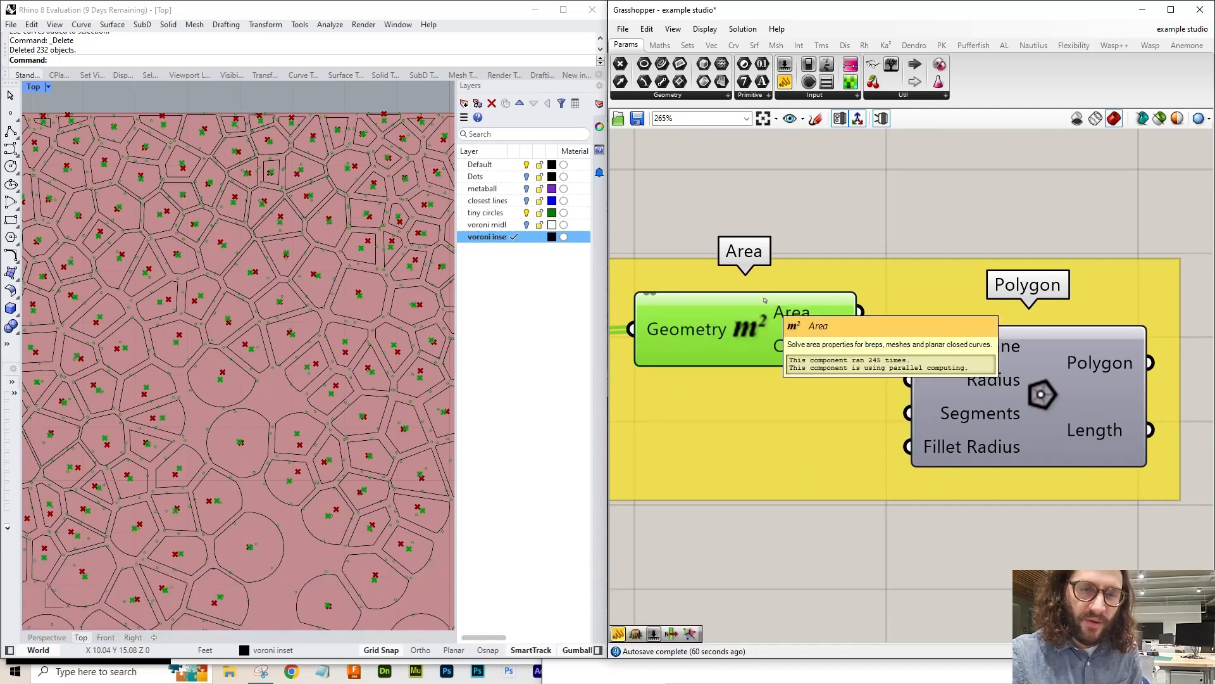
# - Trace Area's Geometry input back to Voronoi's Cells output, and inspect the Area component's Centroid output
pyautogui.scroll(-6, 765, 300)
pyautogui.scroll(5, 626, 411)
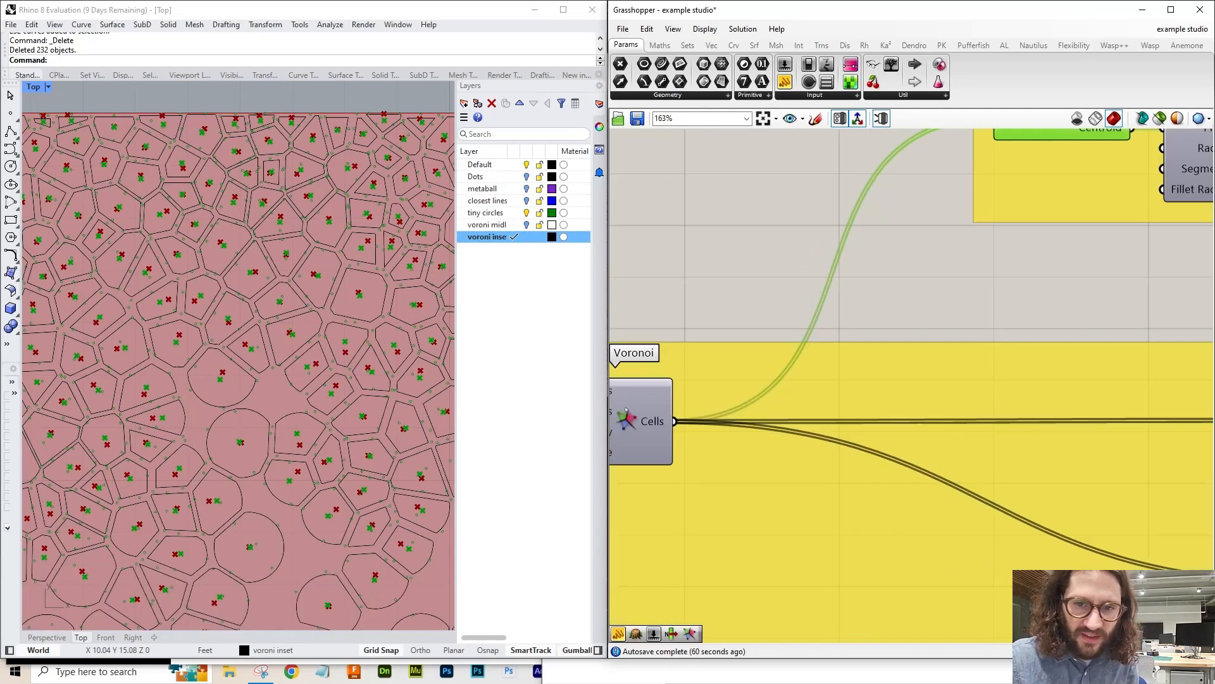
pyautogui.click(629, 411)
pyautogui.scroll(-3, 750, 434)
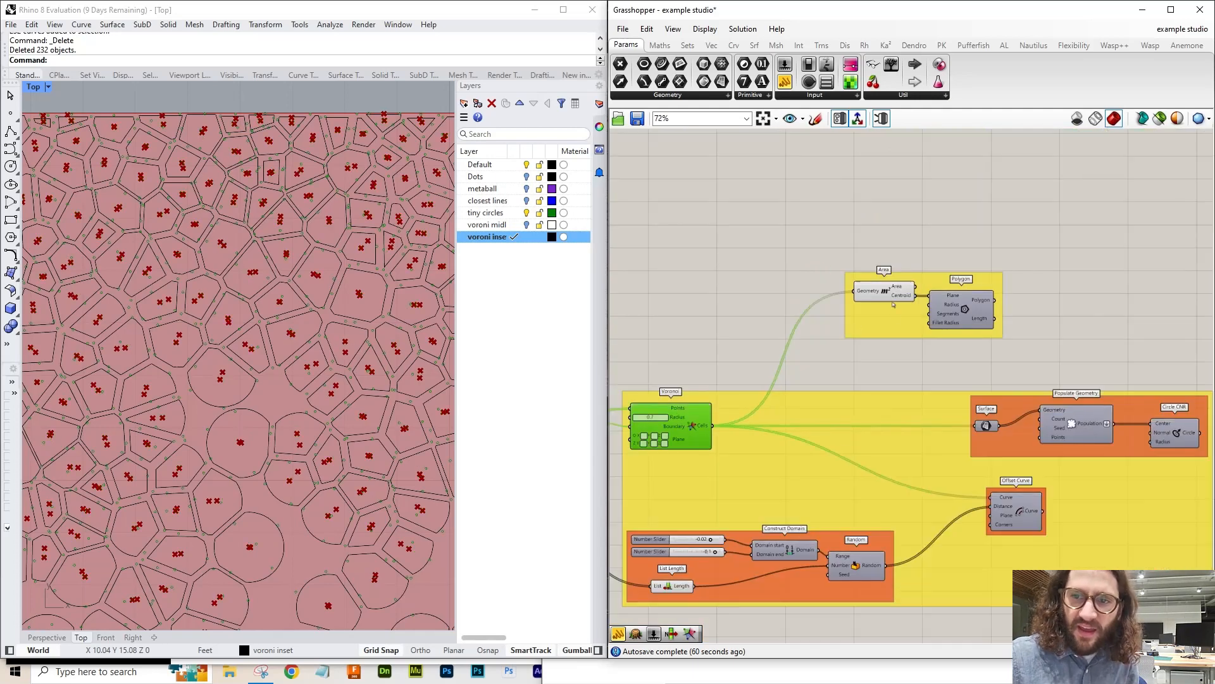
pyautogui.click(872, 295)
pyautogui.scroll(5, 873, 296)
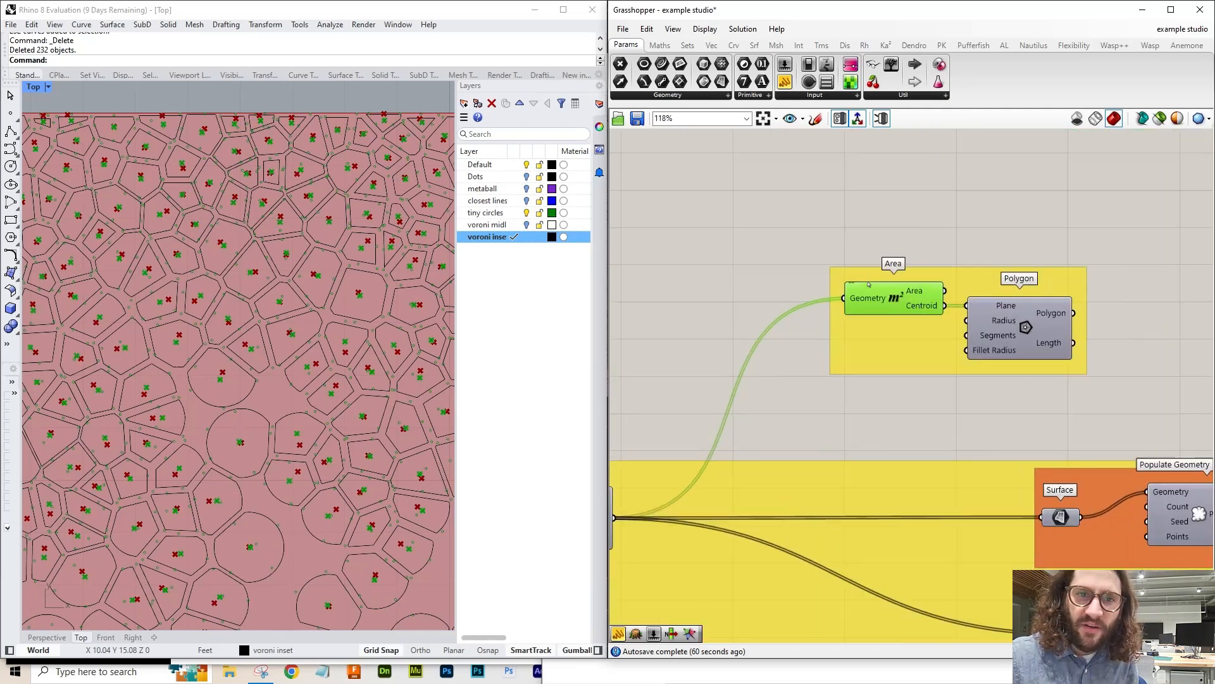
pyautogui.moveTo(918, 306)
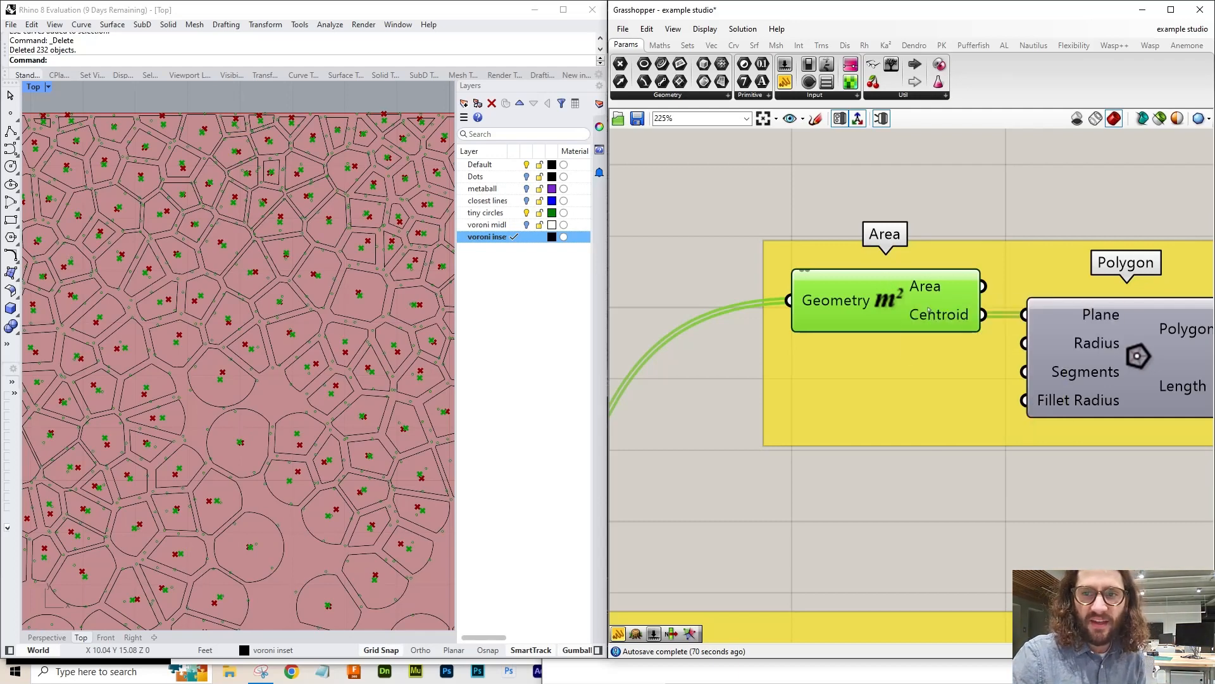
# - Compare the highlighted cell centroids with the original Voronoi points inside individual cells in the Rhino viewport
pyautogui.scroll(2, 929, 310)
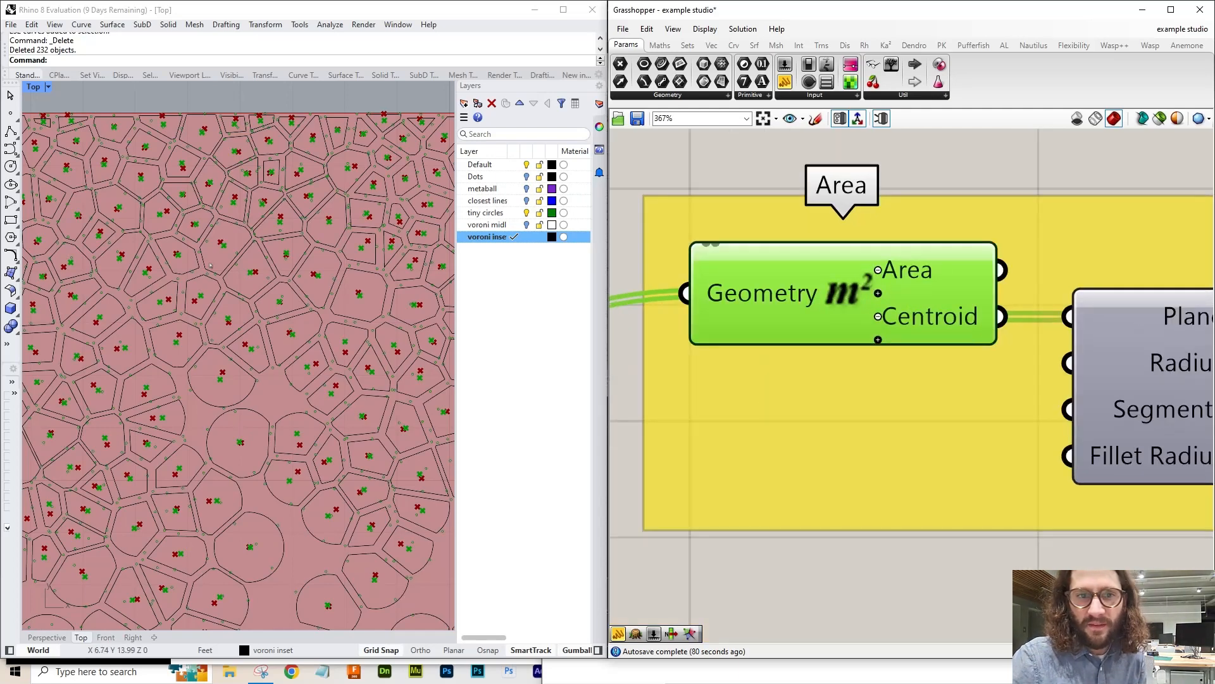
pyautogui.scroll(3, 240, 190)
pyautogui.scroll(-4, 239, 190)
pyautogui.scroll(4, 205, 295)
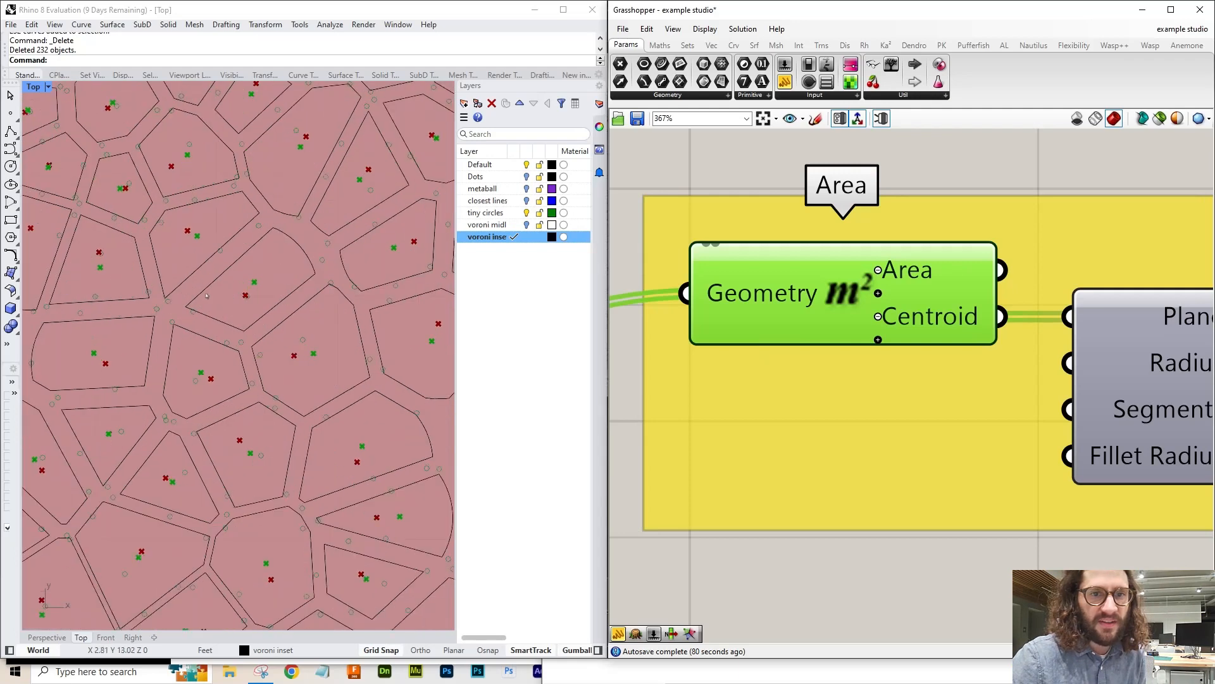
pyautogui.scroll(4, 260, 289)
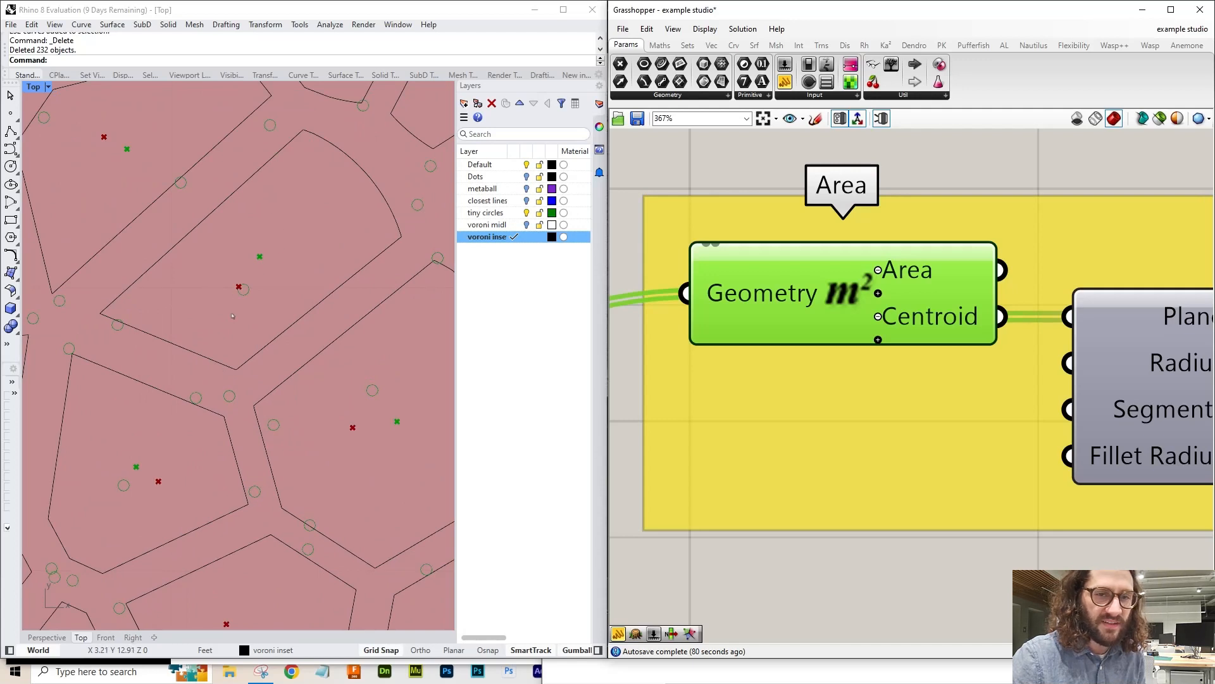
pyautogui.scroll(-3, 232, 316)
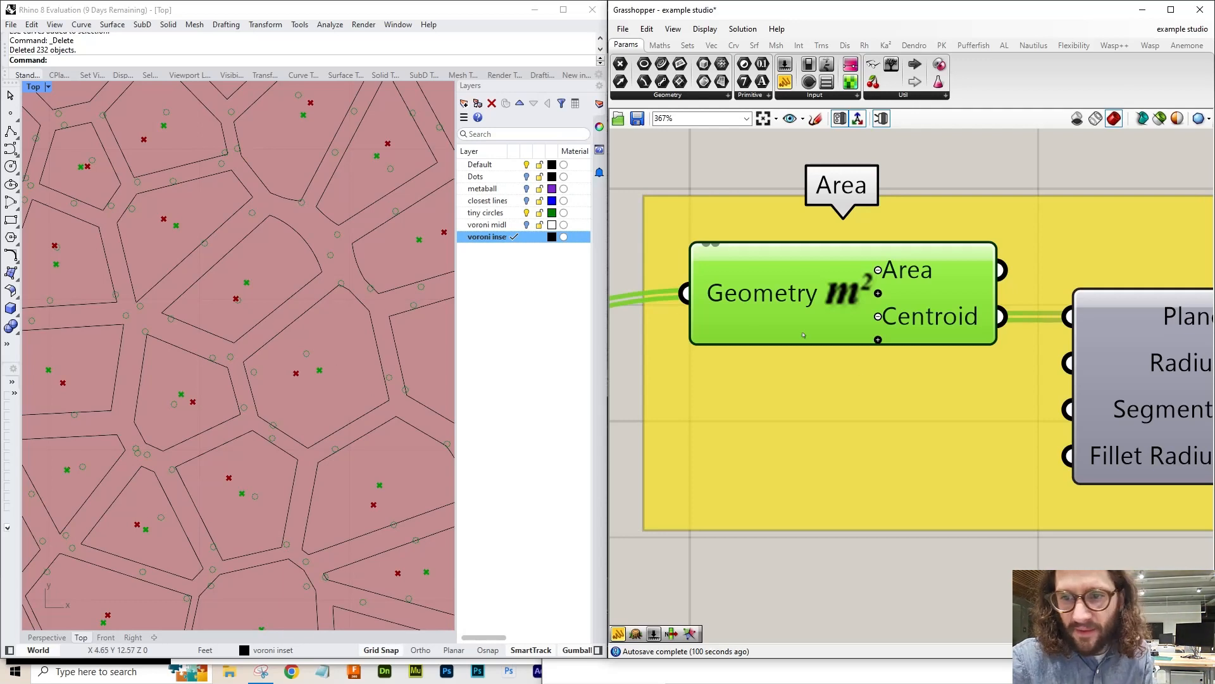
# - Move Polygon away from Area and add a two-point Line component between them
pyautogui.scroll(-3, 737, 330)
pyautogui.moveTo(923, 470); pyautogui.dragTo(851, 427, button='right')
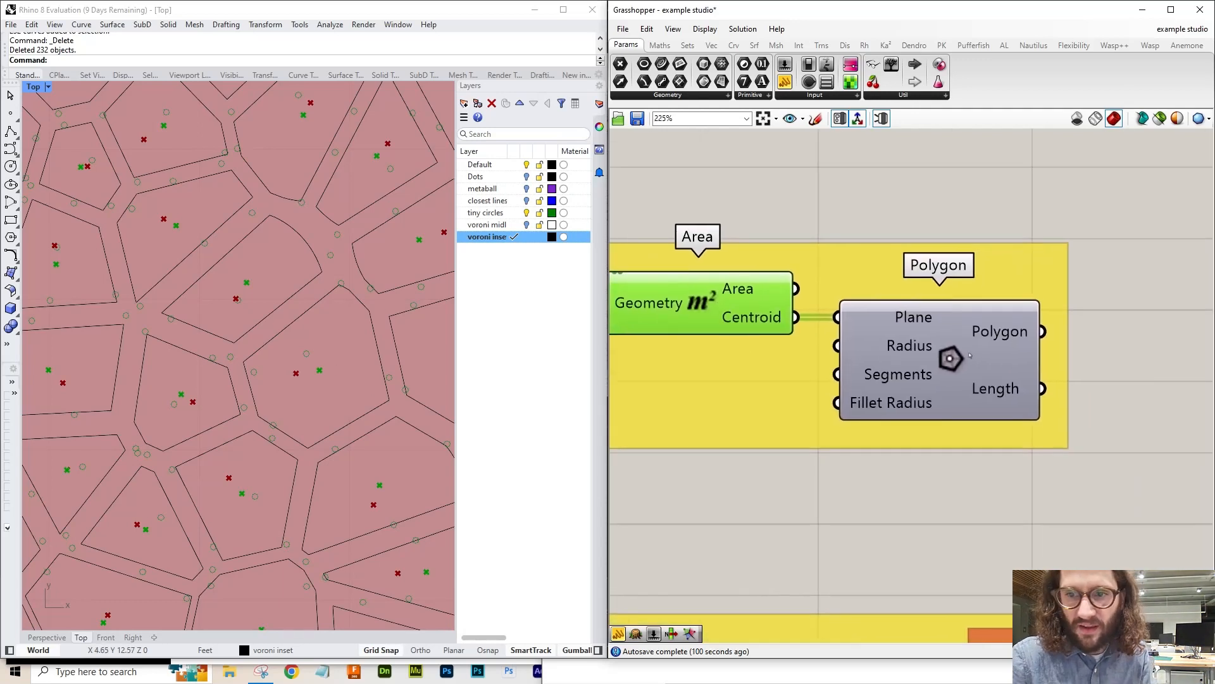
pyautogui.click(791, 202)
pyautogui.moveTo(939, 354); pyautogui.dragTo(1132, 354)
pyautogui.doubleClick(888, 198)
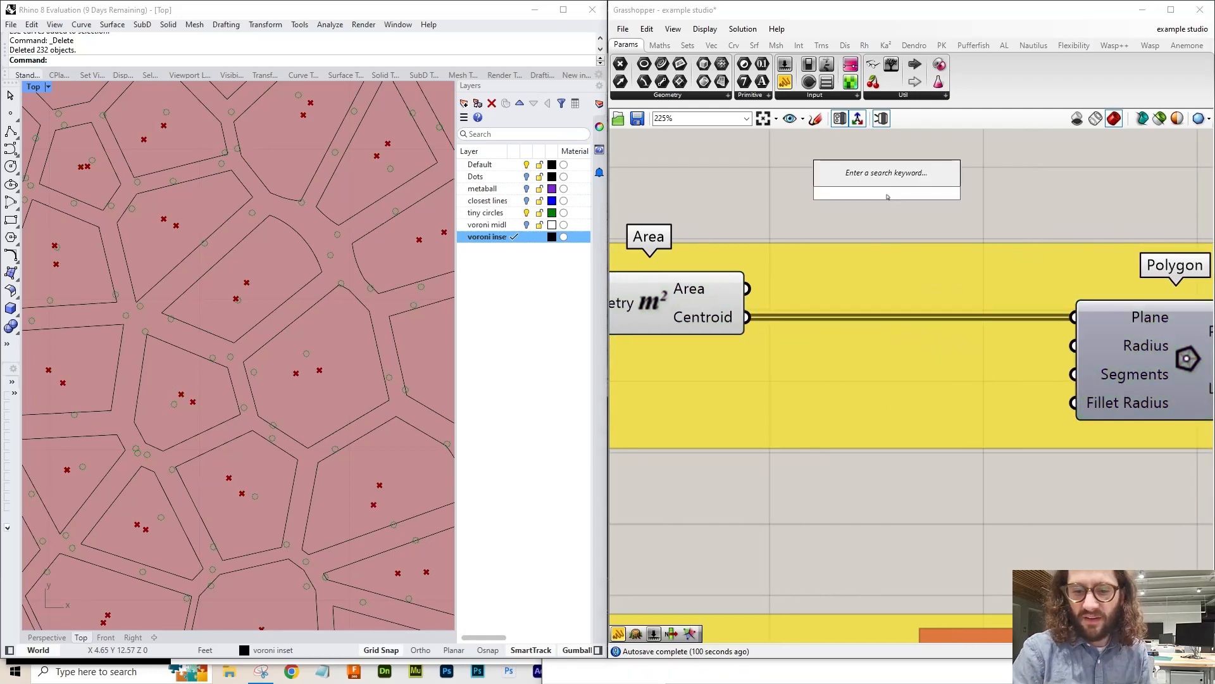
pyautogui.write('line')
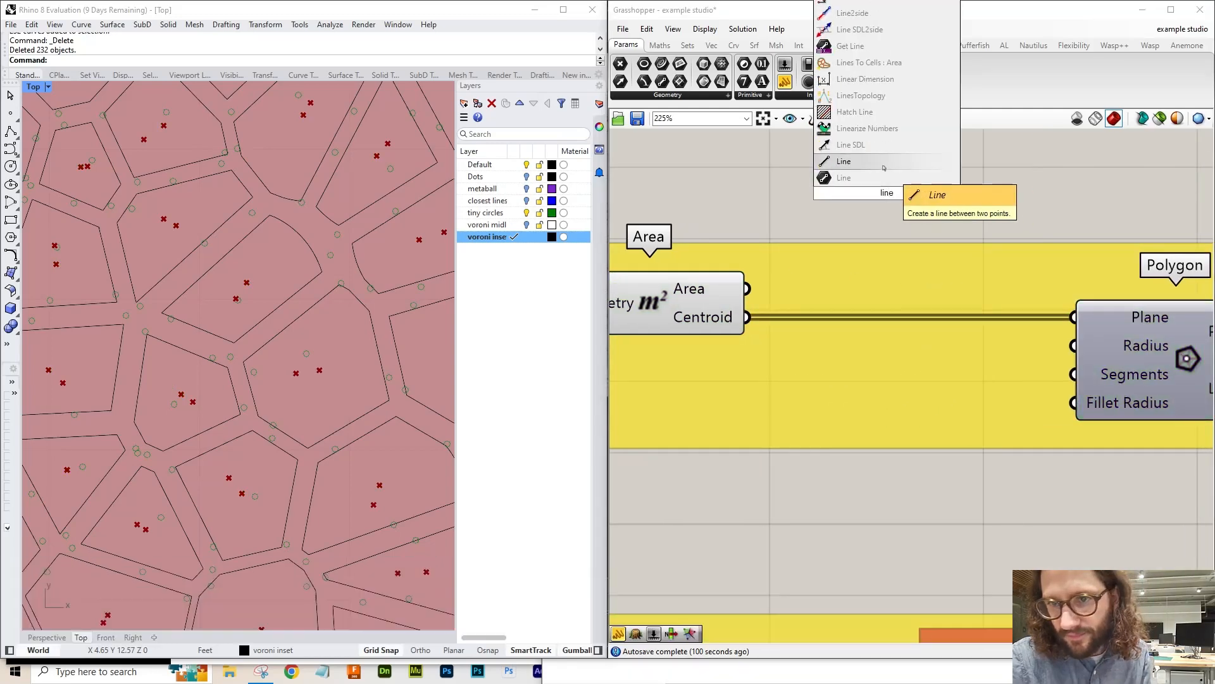
pyautogui.click(845, 178)
pyautogui.moveTo(895, 190); pyautogui.dragTo(918, 388)
# - Connect Area's Centroid output to Line's End Point and the Point parameter feeding Voronoi to its Start Point
pyautogui.scroll(-3, 985, 209)
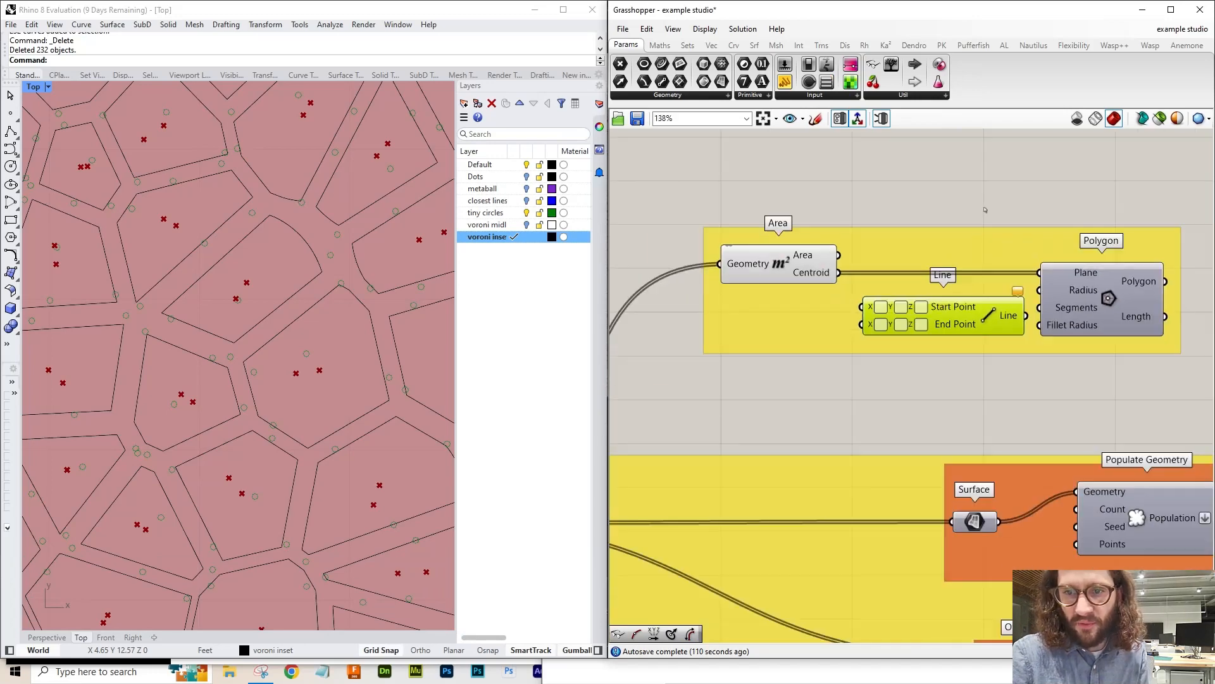
pyautogui.scroll(3, 861, 301)
pyautogui.moveTo(823, 258); pyautogui.dragTo(907, 337)
pyautogui.scroll(-5, 886, 285)
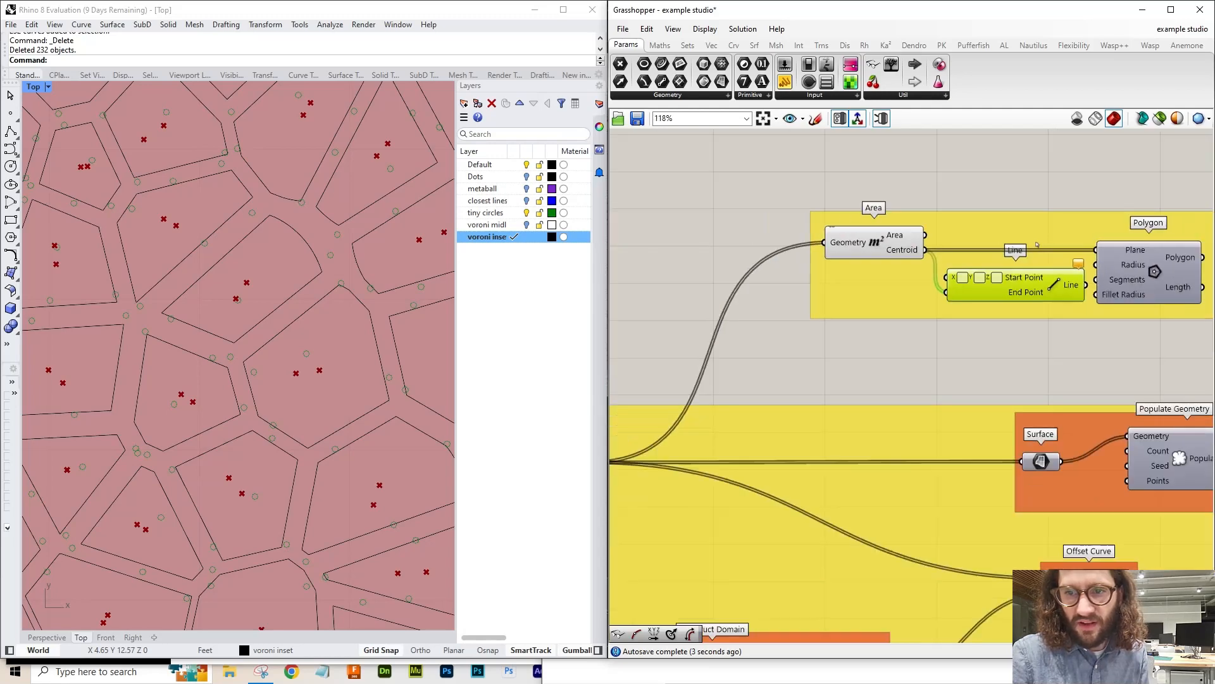
pyautogui.scroll(-2, 731, 400)
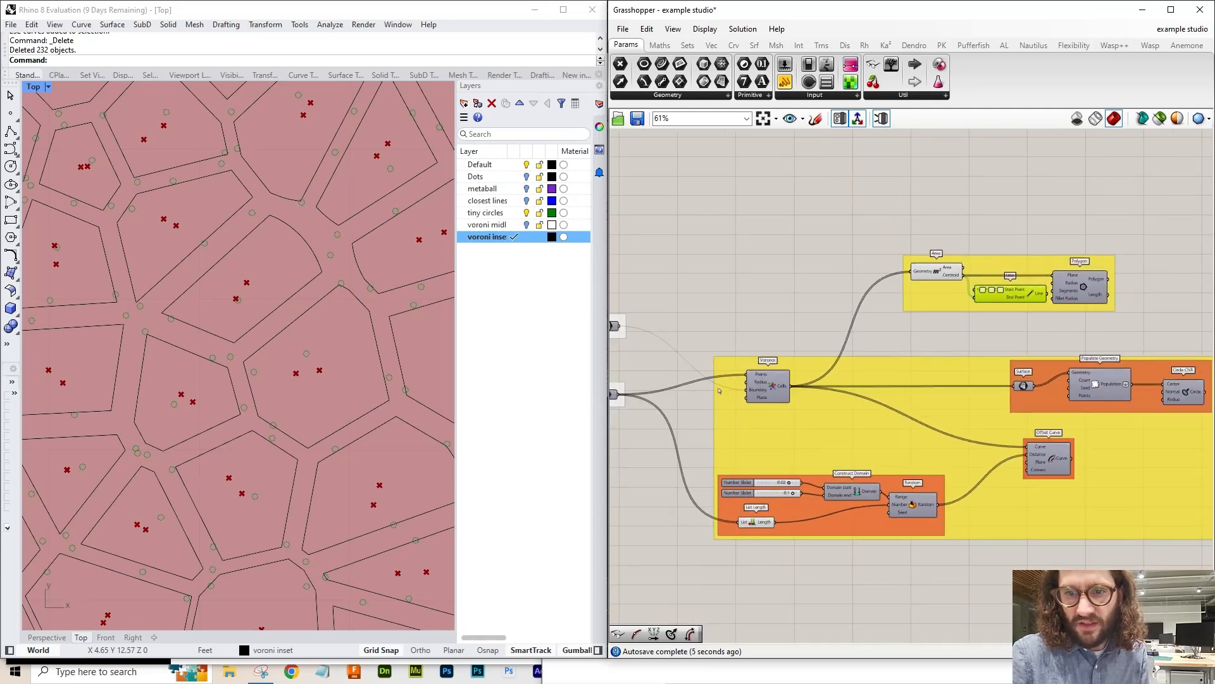
pyautogui.moveTo(619, 396); pyautogui.dragTo(1124, 265)
# - Examine the lines joining each Voronoi point to its cell's centroid across the pattern and in individual cells
pyautogui.scroll(4, 854, 308)
pyautogui.scroll(-3, 44, 265)
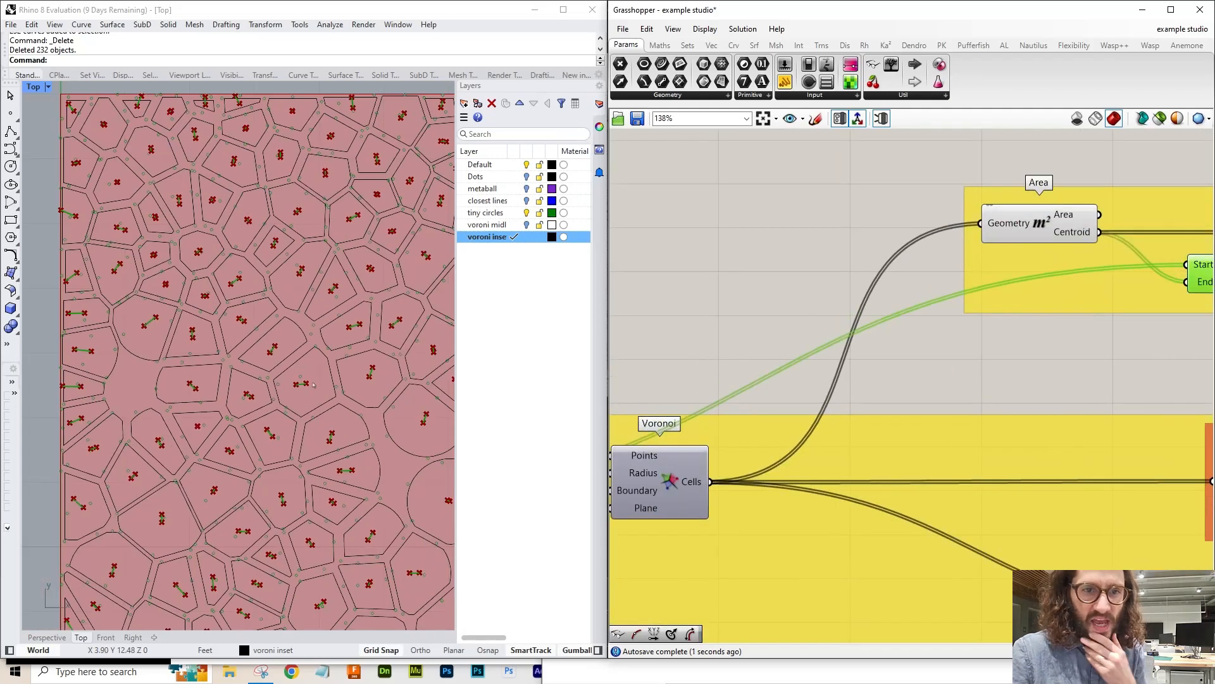
pyautogui.scroll(-3, 215, 291)
pyautogui.scroll(5, 385, 206)
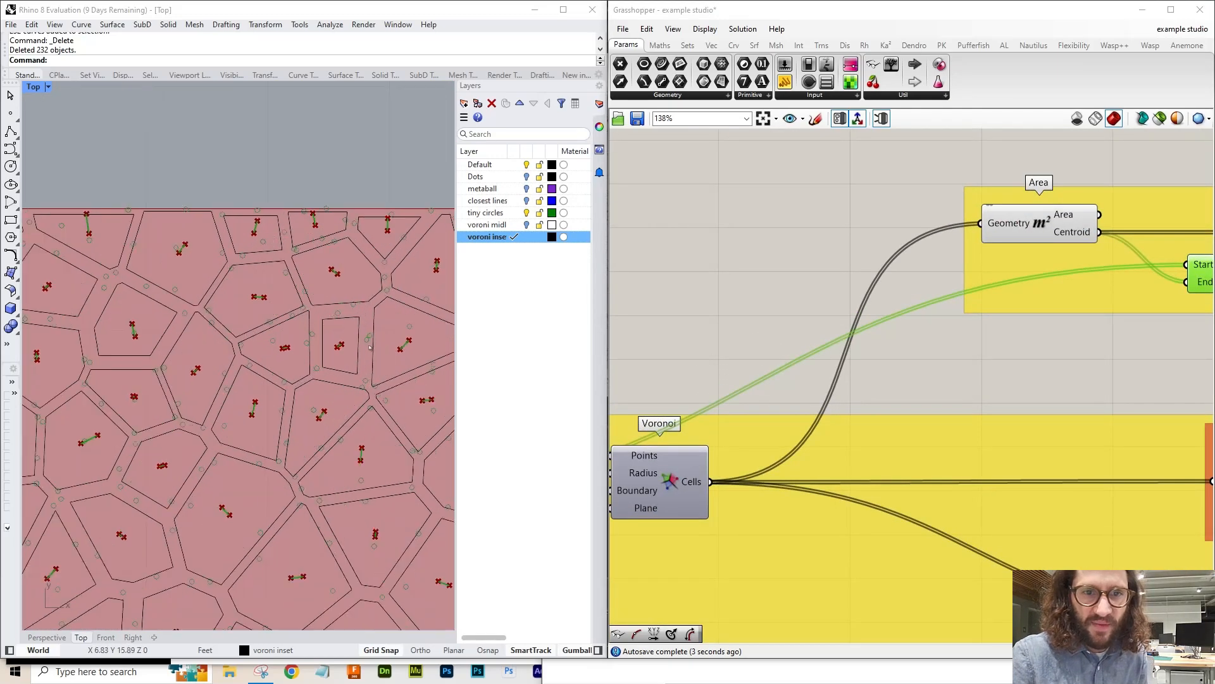
pyautogui.scroll(4, 385, 206)
pyautogui.scroll(-2, 391, 347)
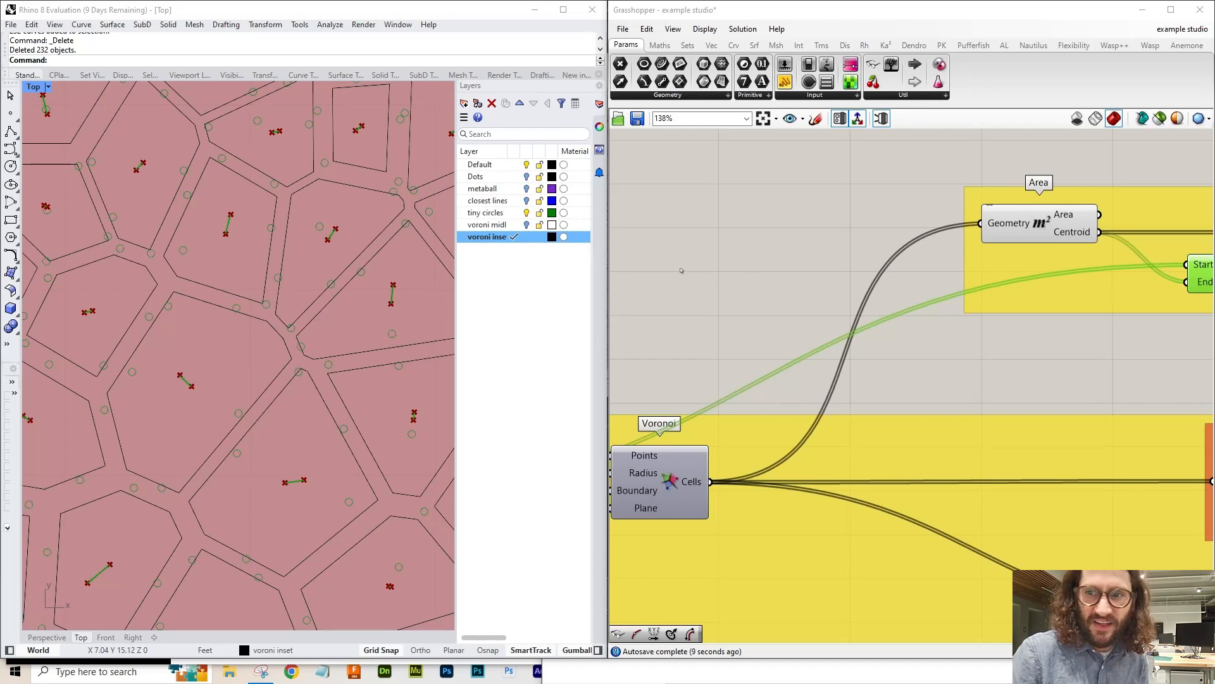
pyautogui.scroll(-3, 681, 270)
# - Space the Line and Polygon components apart, turn on Polygon's preview, and check the triangles at the cell centroids
pyautogui.scroll(5, 954, 337)
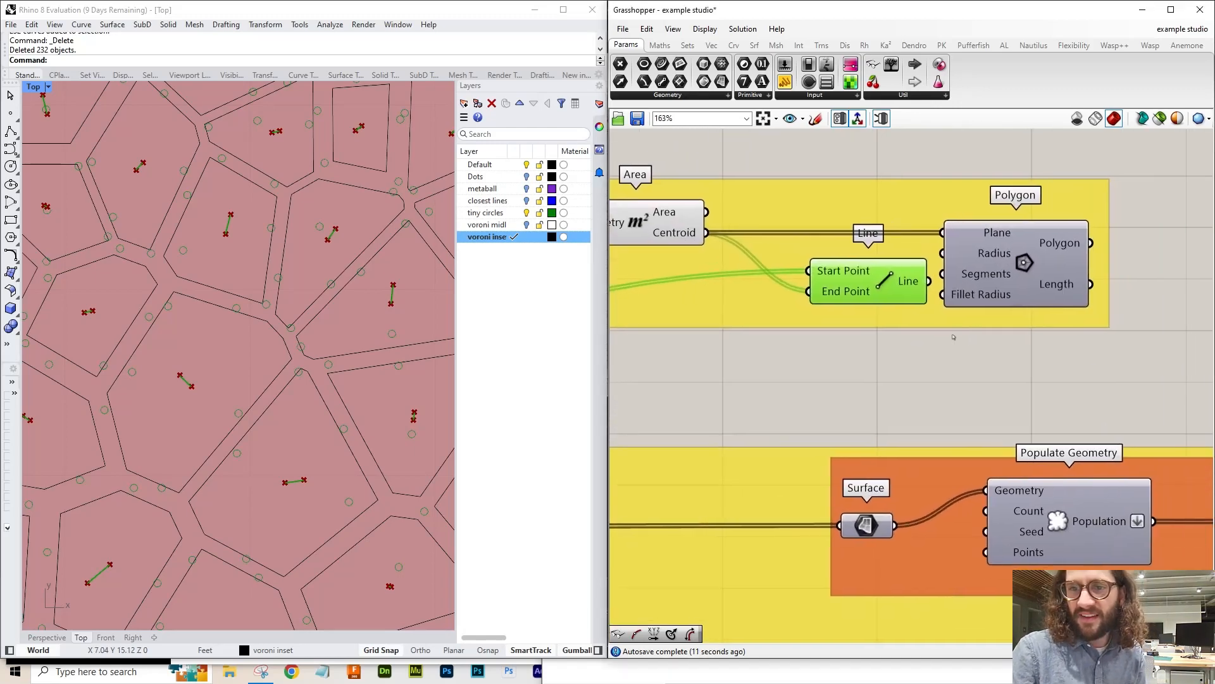
pyautogui.moveTo(954, 338); pyautogui.dragTo(935, 339, button='right')
pyautogui.moveTo(871, 291); pyautogui.dragTo(962, 296)
pyautogui.click(934, 293)
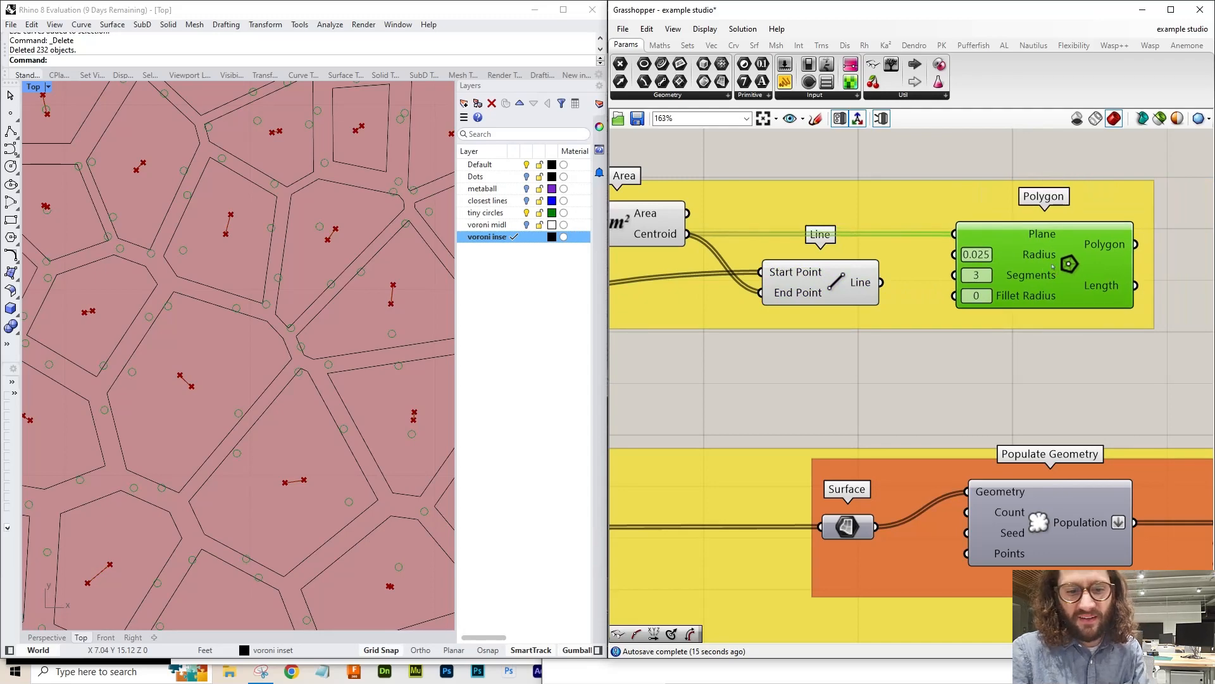
pyautogui.hotkey('ctrl', 'q')
pyautogui.scroll(3, 225, 223)
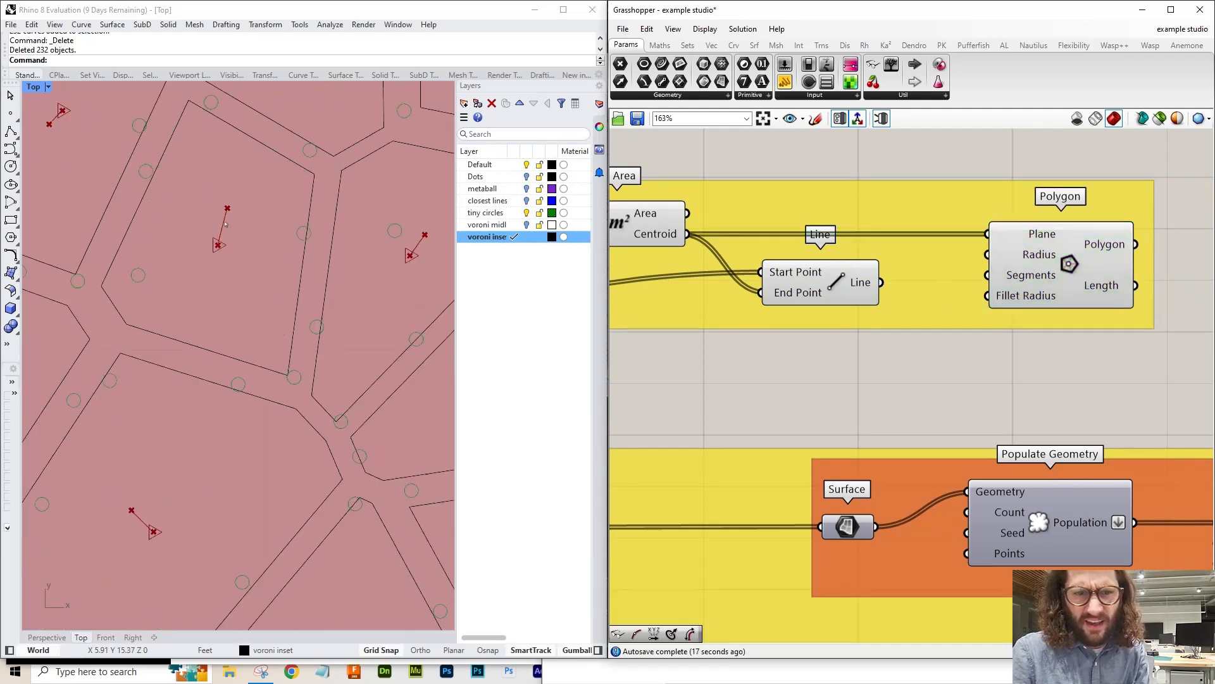
pyautogui.scroll(3, 225, 223)
pyautogui.scroll(-3, 222, 240)
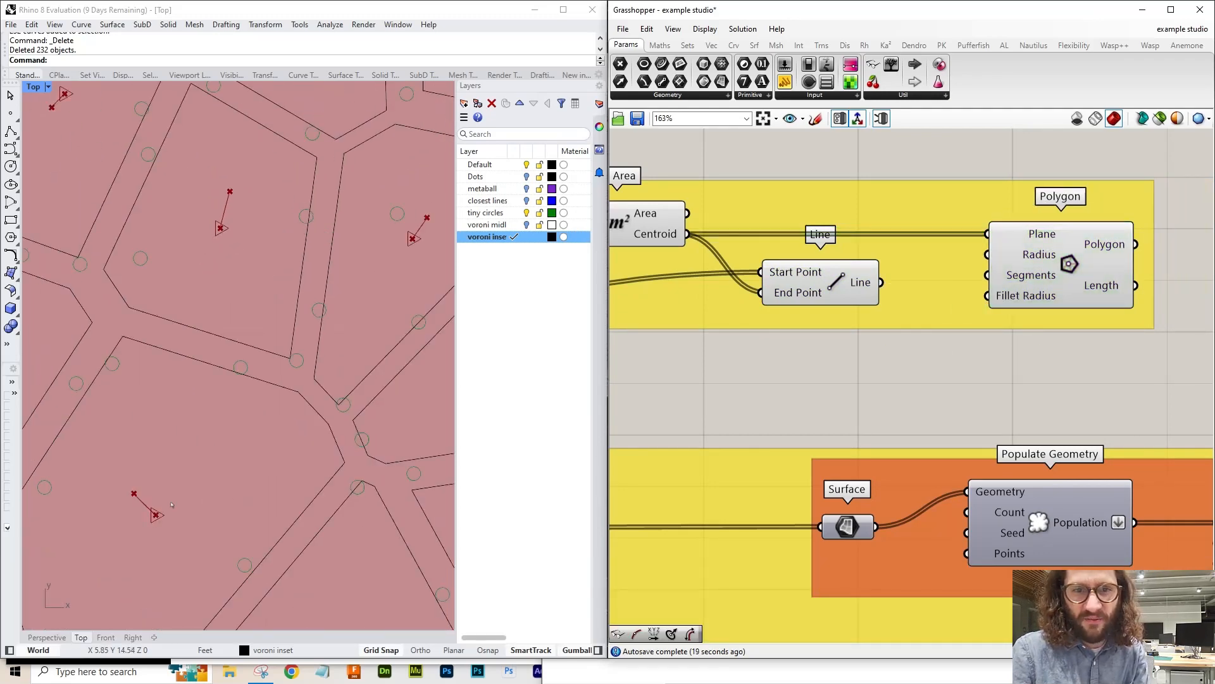
# - Move the Line component closer to the Polygon component and select Polygon
pyautogui.scroll(-3, 171, 504)
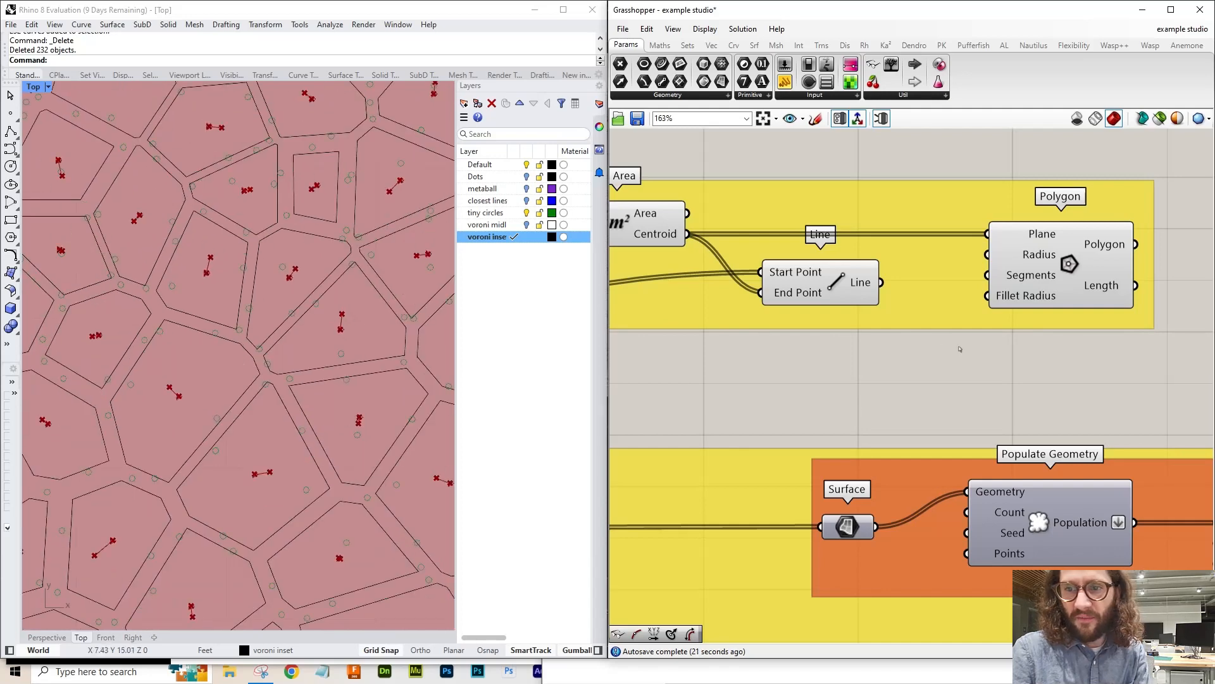
pyautogui.moveTo(836, 282); pyautogui.dragTo(873, 290)
pyautogui.click(1089, 275)
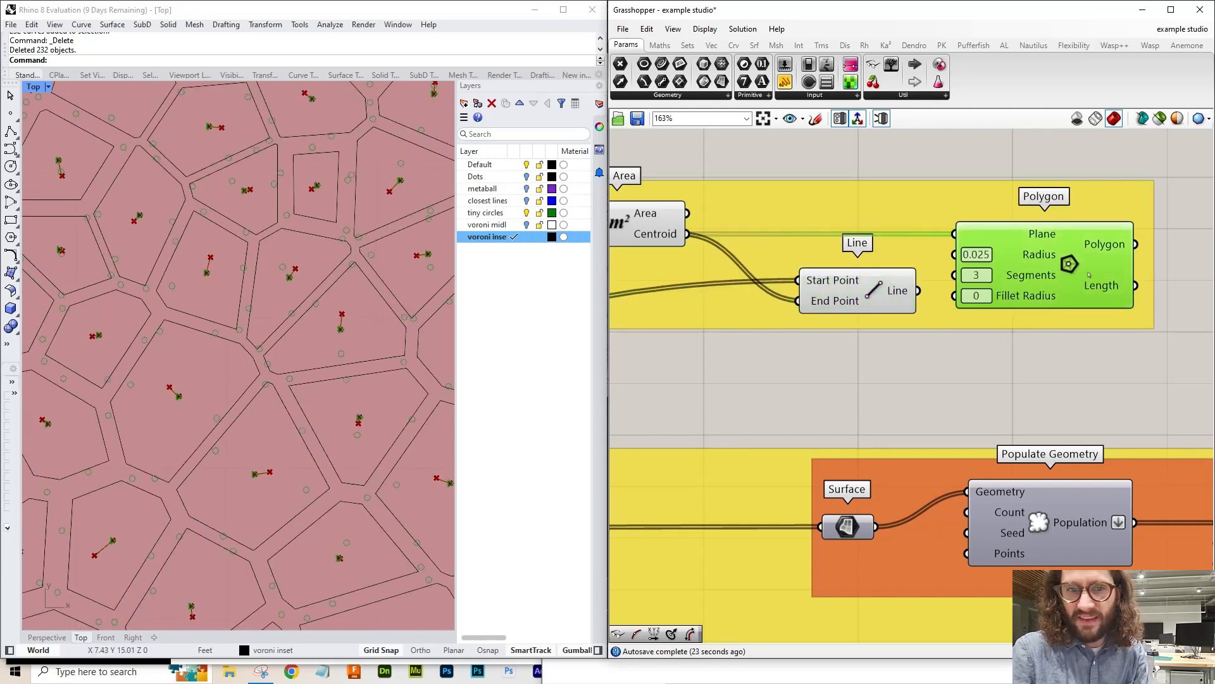
pyautogui.rightClick(1088, 274)
pyautogui.click(1098, 325)
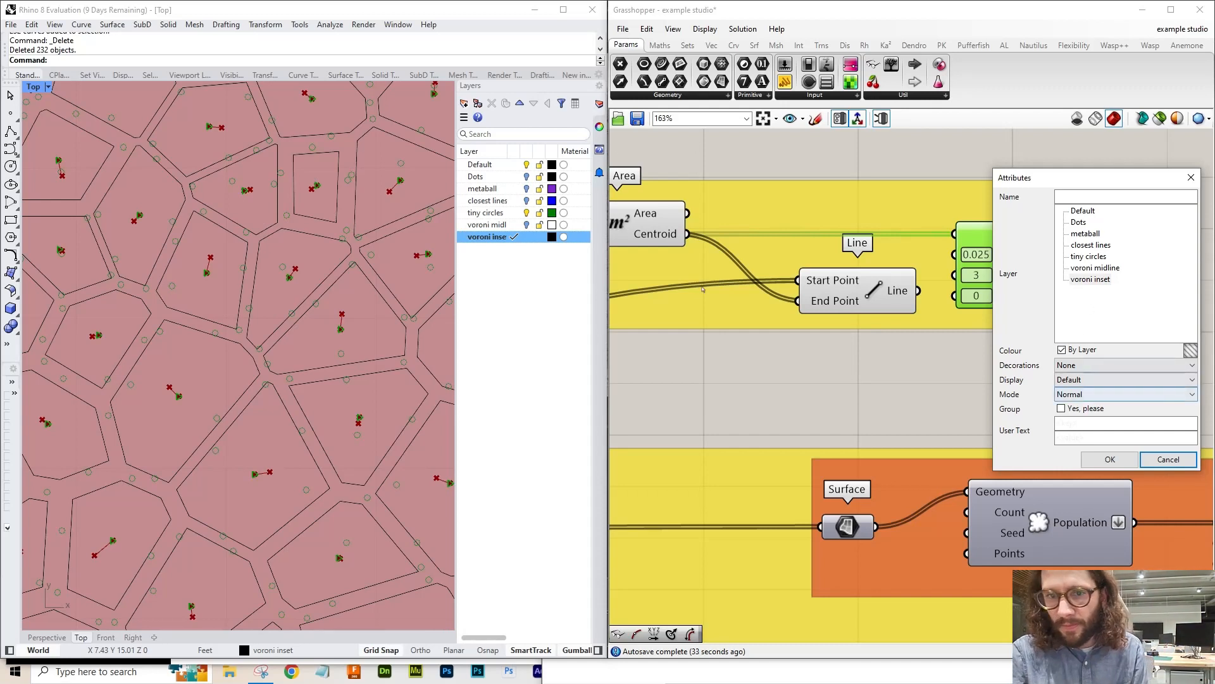
pyautogui.click(1169, 460)
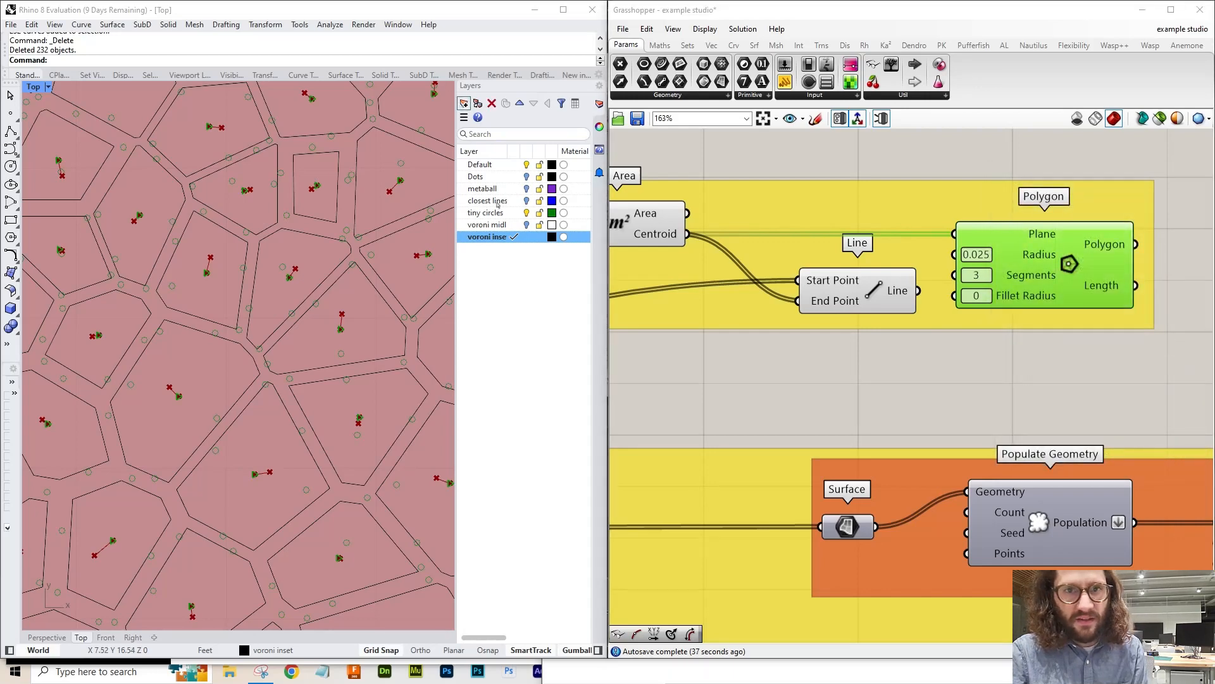
# - Create a new Rhino layer named centroid for the triangle markers
pyautogui.click(464, 103)
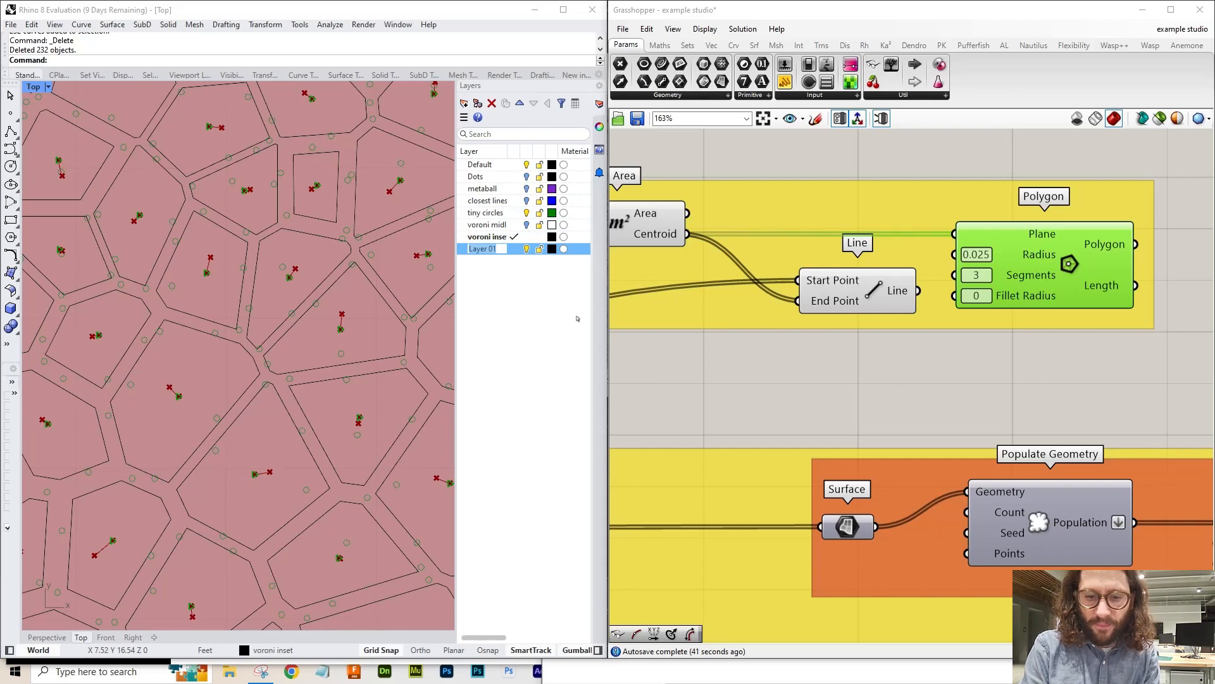
pyautogui.write('centroid')
pyautogui.press('Return')
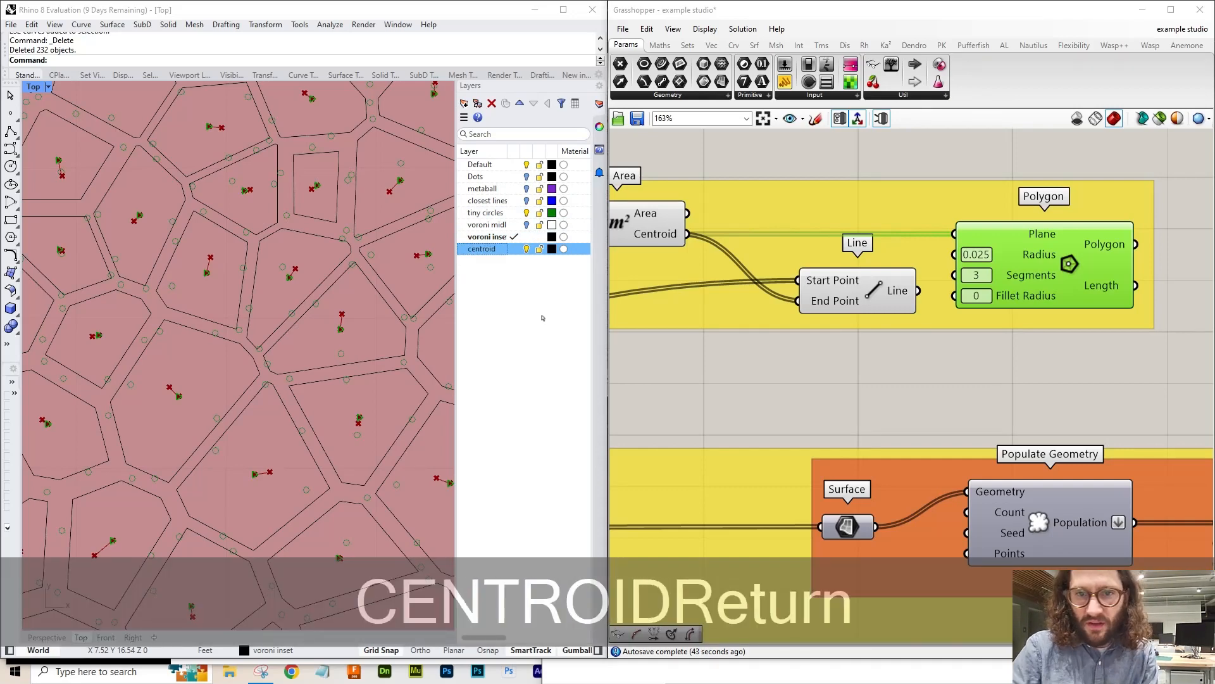
# - Bake the Polygon component's triangles onto the centroid layer
pyautogui.rightClick(1070, 262)
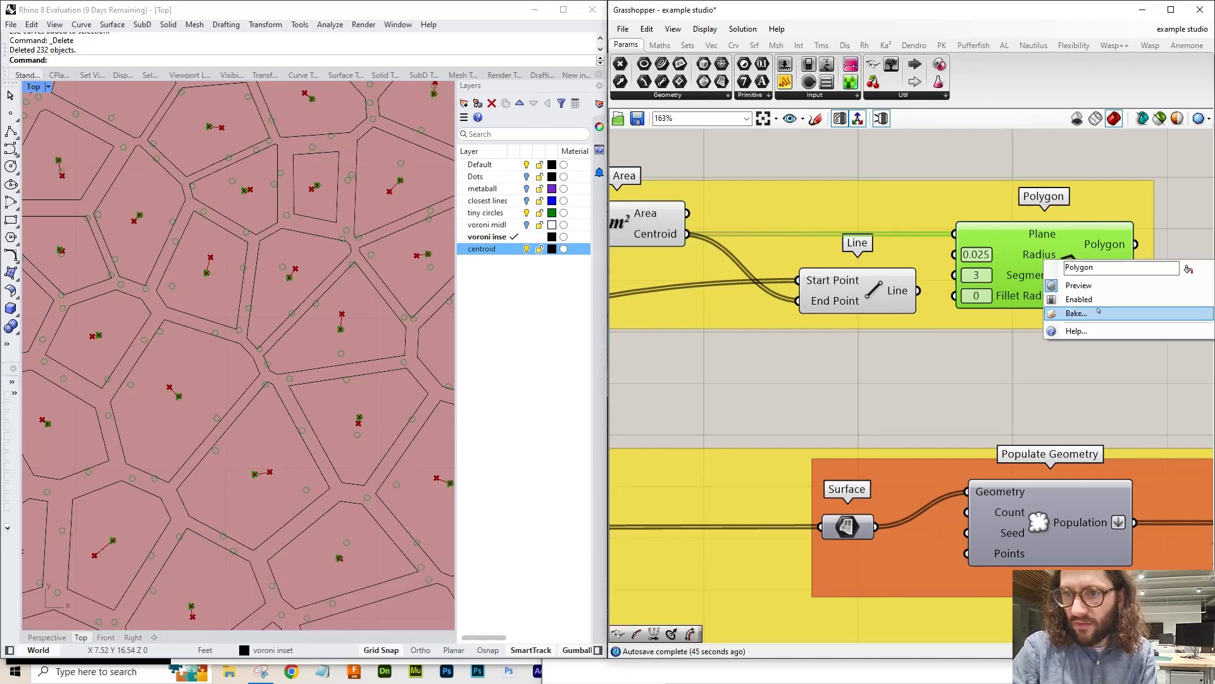
pyautogui.click(1070, 314)
pyautogui.click(1084, 278)
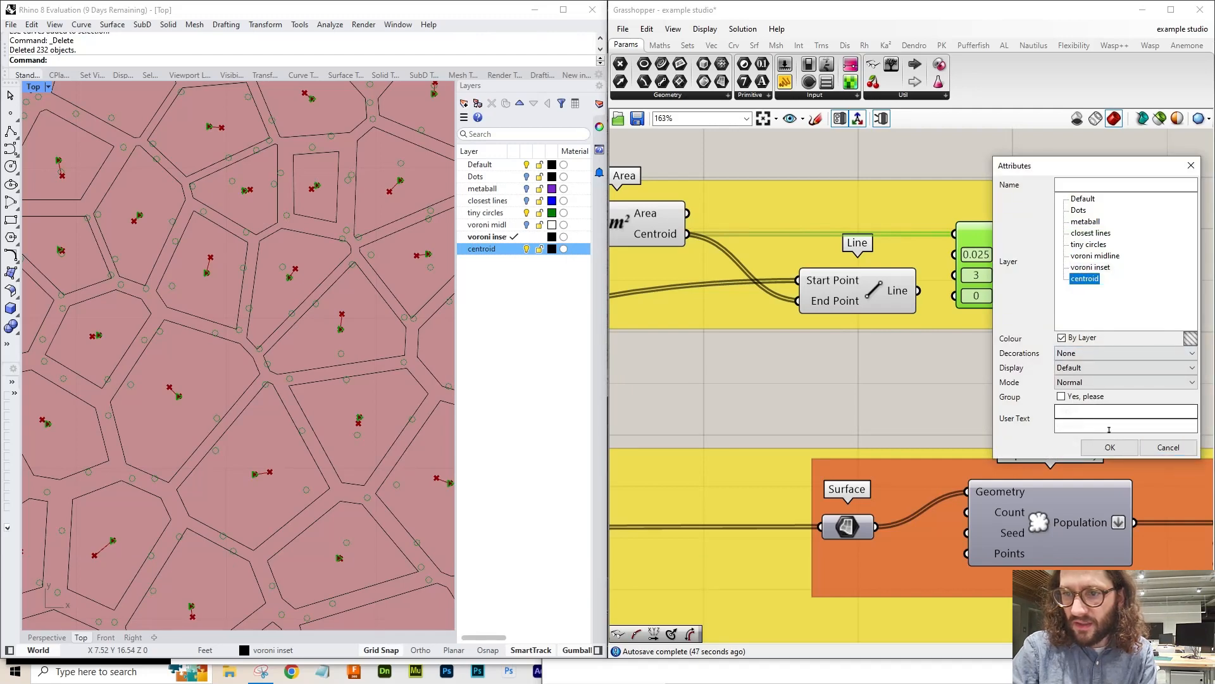
pyautogui.click(1111, 447)
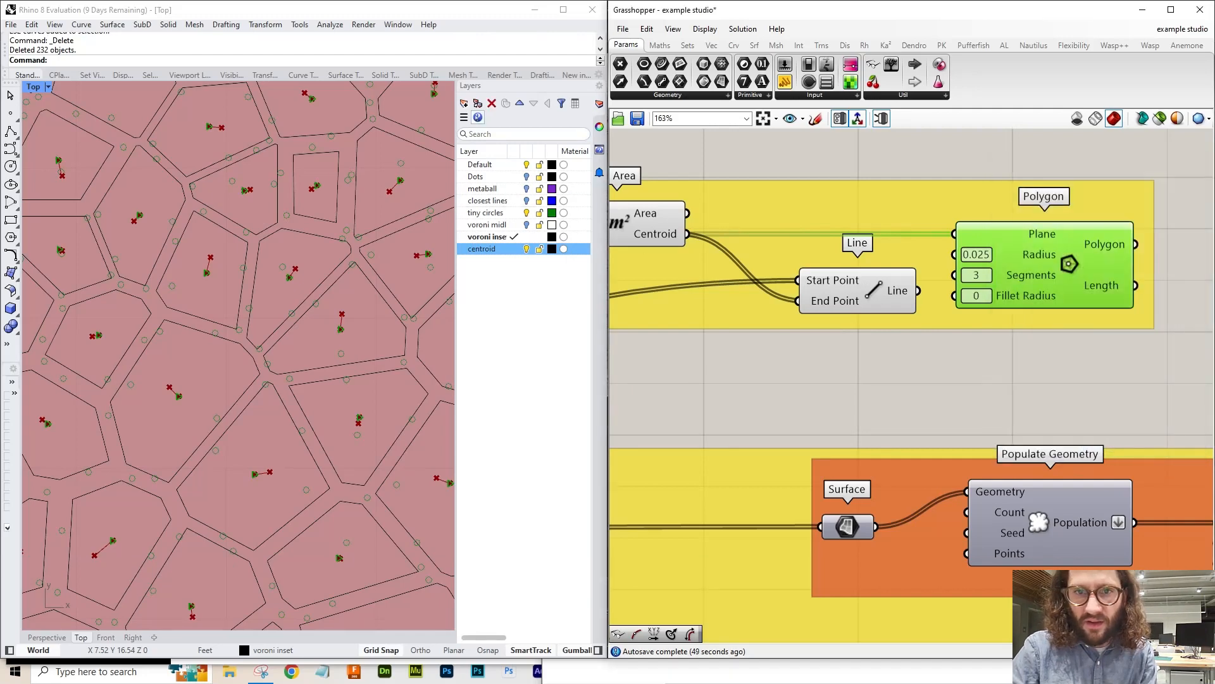
# - Create another Rhino layer named centroid connector
pyautogui.click(464, 103)
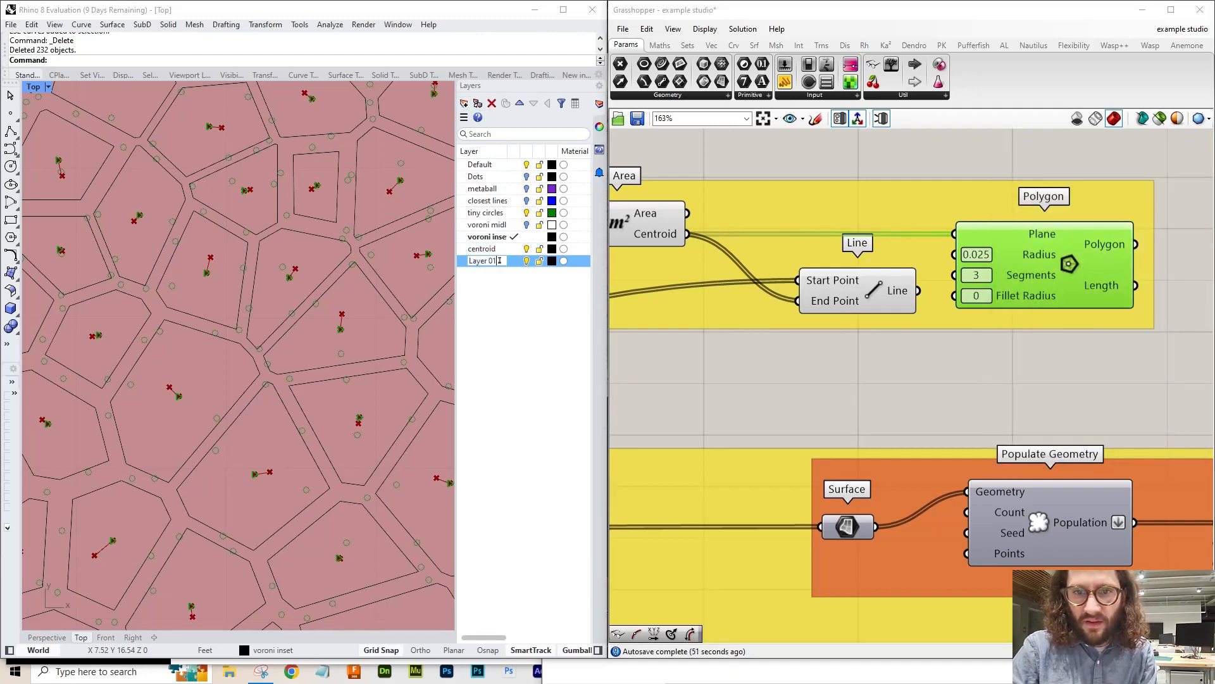
pyautogui.write('centroid ')
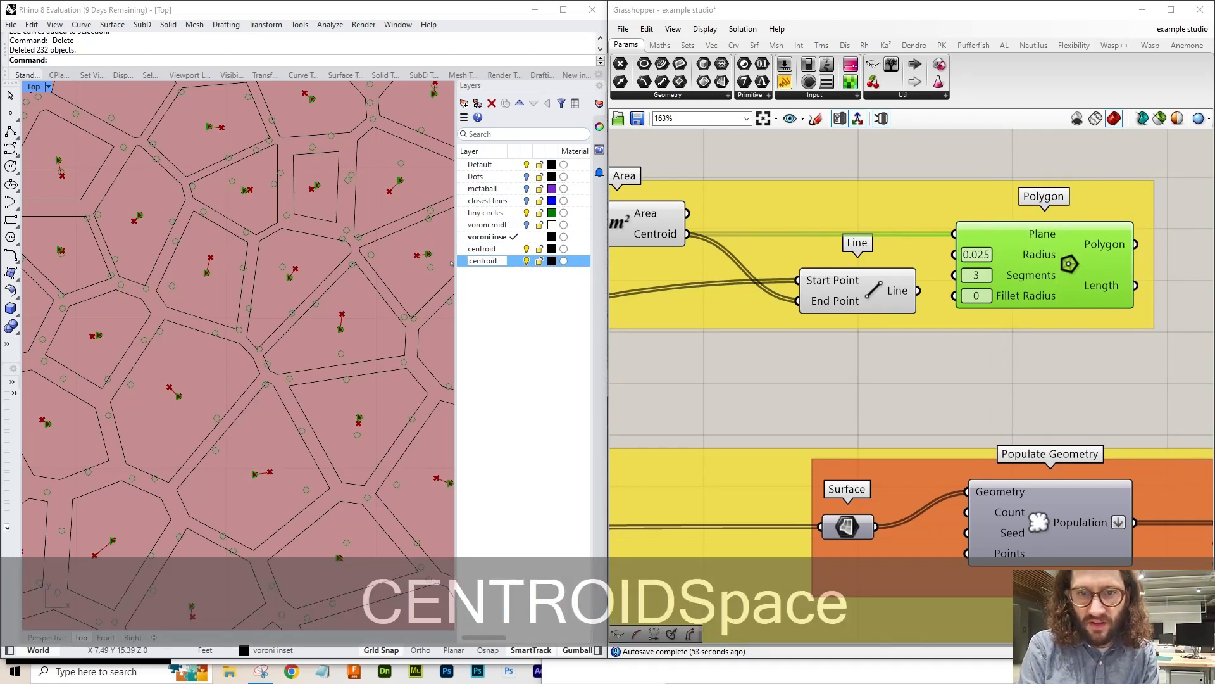
pyautogui.write('connecti')
pyautogui.press('BackSpace')
pyautogui.write('or')
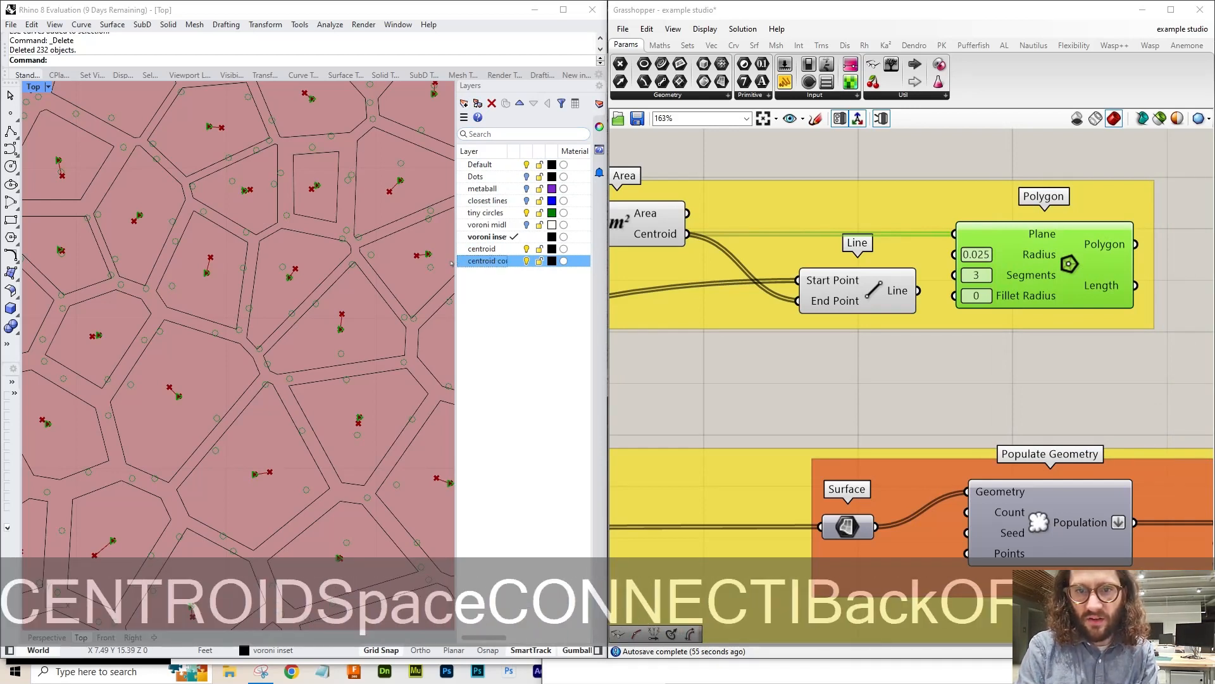
pyautogui.press('Return')
# - Bake the Line component's point-to-centroid lines onto the centroid connector layer
pyautogui.rightClick(874, 284)
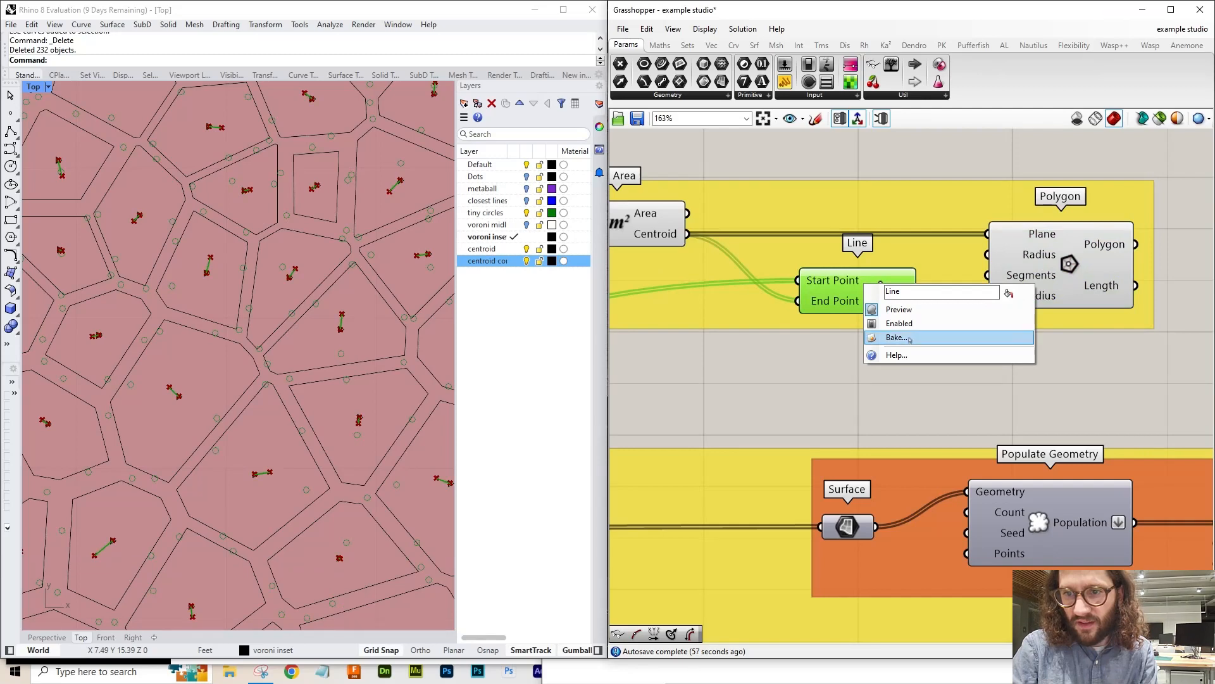
pyautogui.click(886, 337)
pyautogui.click(915, 315)
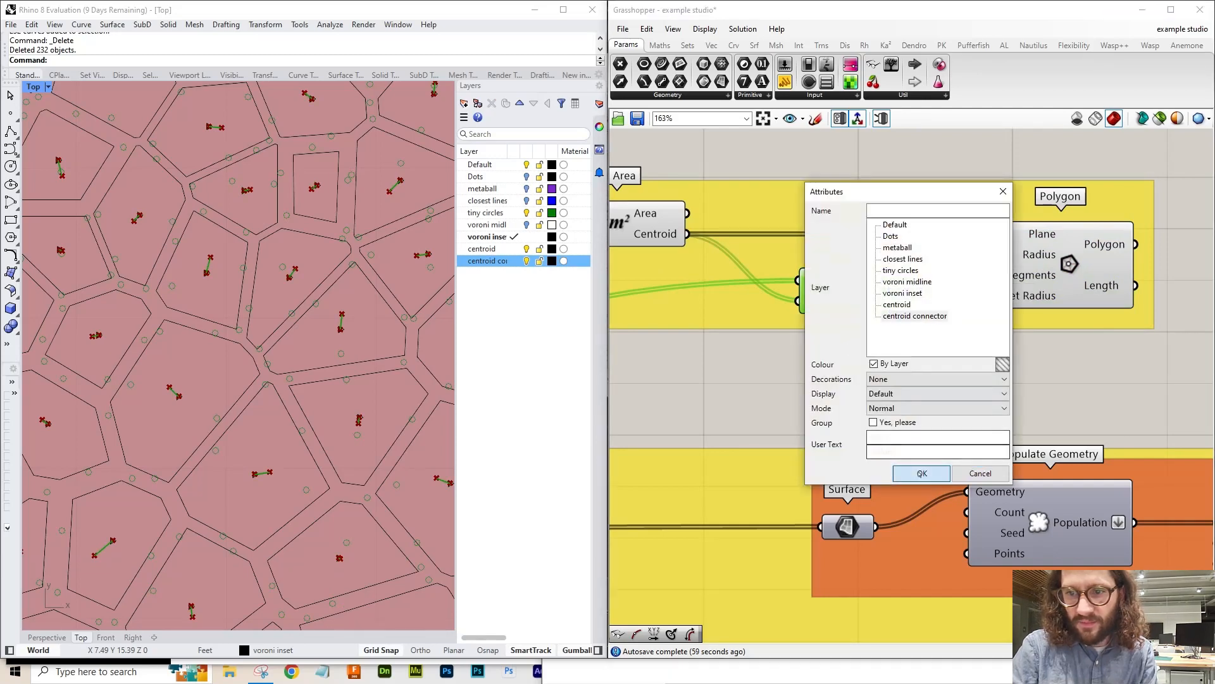
pyautogui.click(921, 472)
pyautogui.click(792, 364)
# - Examine the full rectangle of Voronoi cells and the detail of the cells across the pattern
pyautogui.scroll(-15, 332, 243)
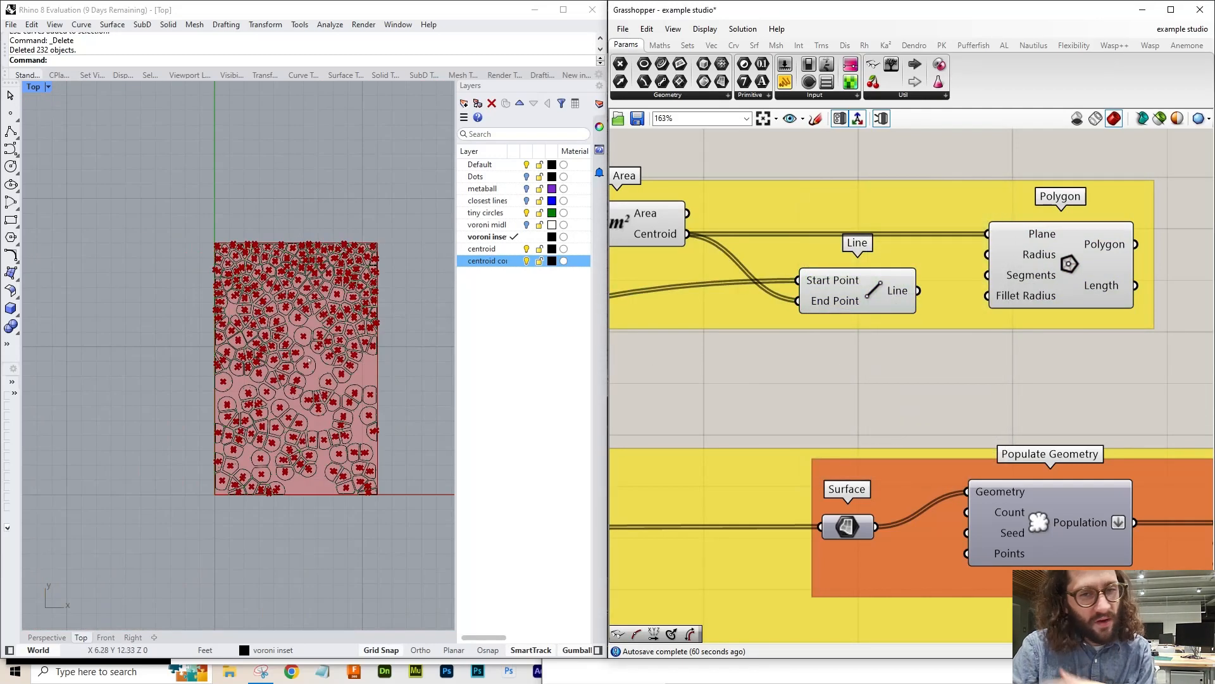
pyautogui.scroll(8, 294, 342)
pyautogui.scroll(-6, 329, 339)
pyautogui.scroll(5, 324, 346)
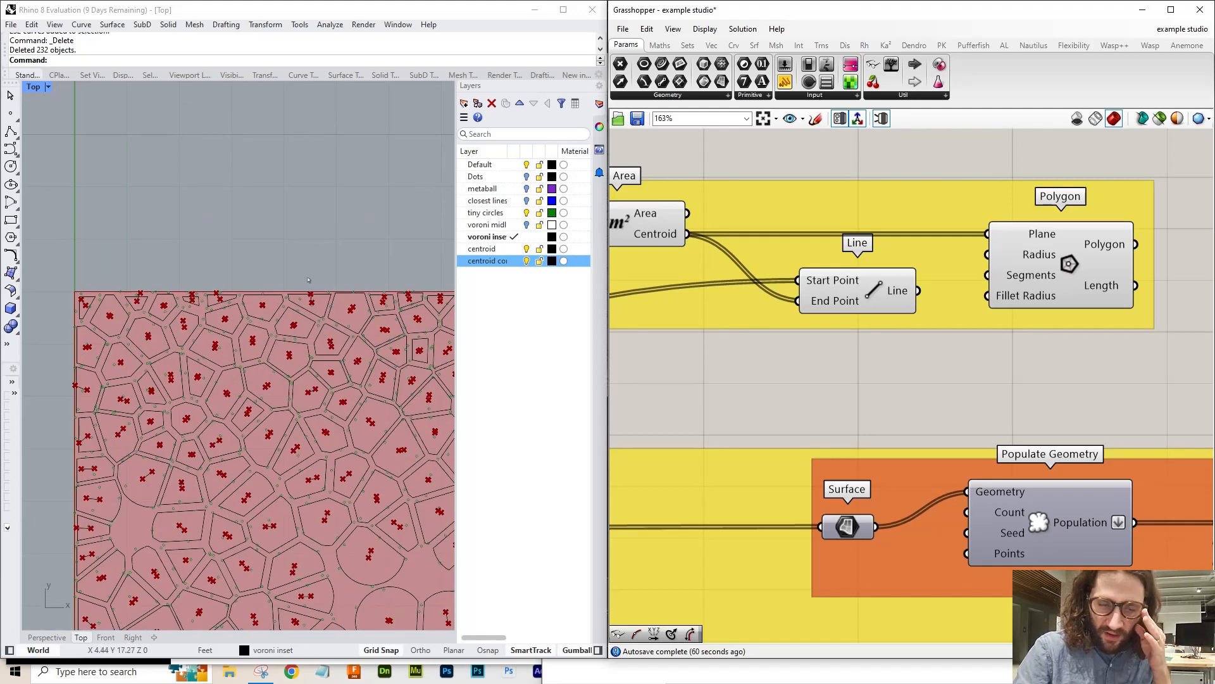
pyautogui.scroll(-5, 380, 355)
pyautogui.scroll(6, 325, 288)
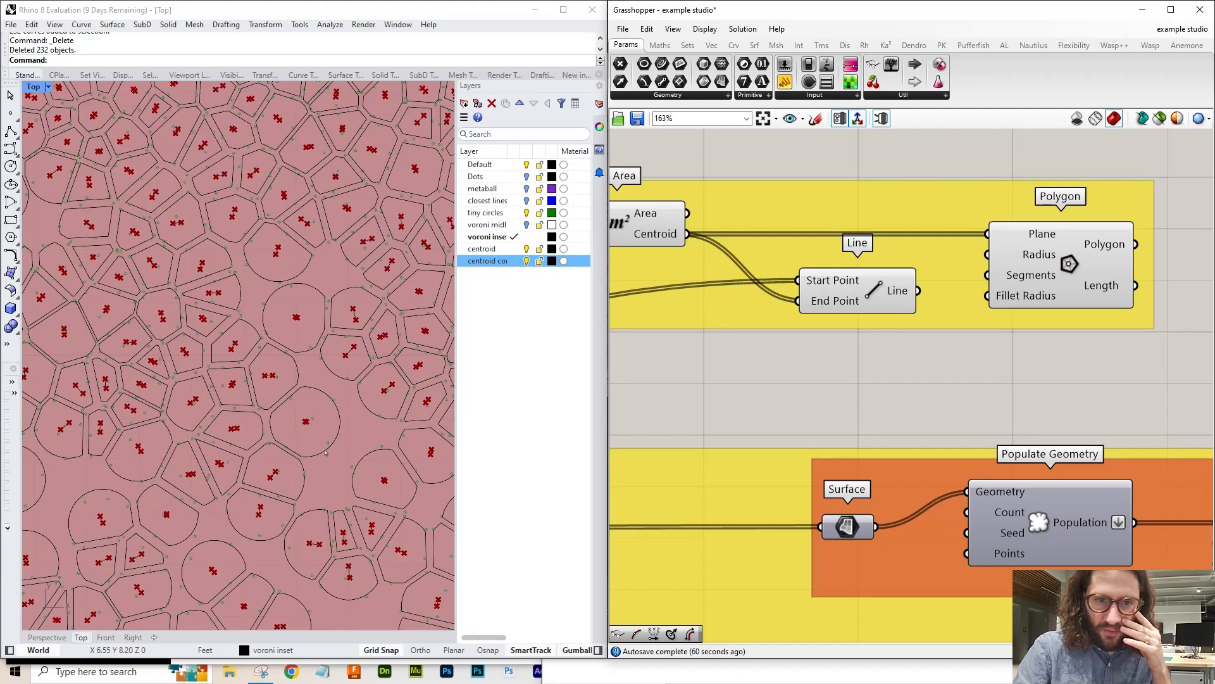
pyautogui.scroll(-4, 336, 257)
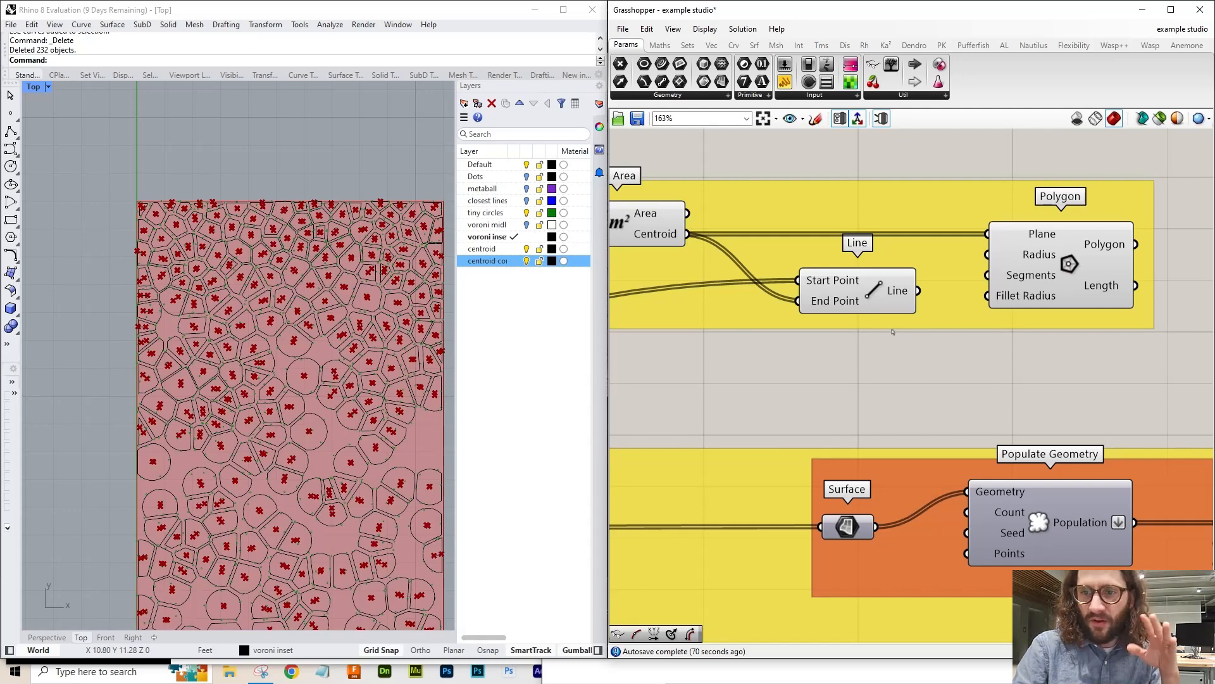
# - Turn off the preview of the group holding Area, Line and Polygon, and check the baked geometry in the cells
pyautogui.click(1054, 207)
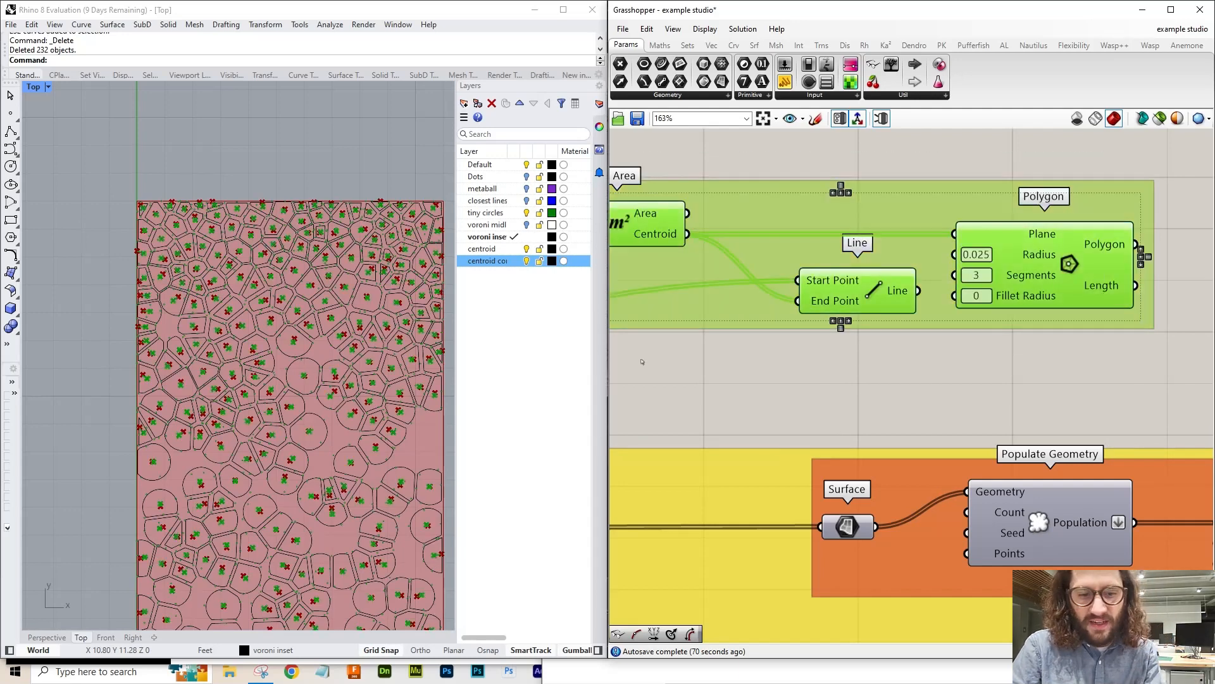
pyautogui.hotkey('ctrl', 'q')
pyautogui.click(821, 370)
pyautogui.scroll(16, 337, 240)
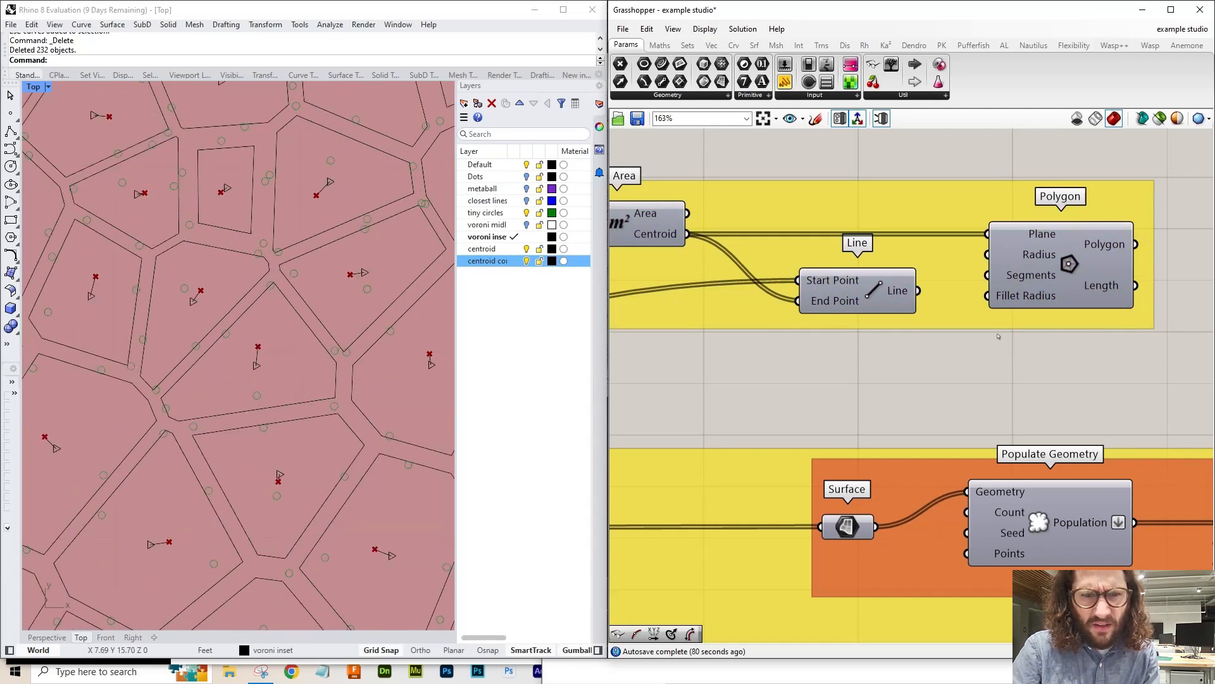
# - Bake the Surface parameter fed by Rectangle at the start of the definition onto the current layer
pyautogui.scroll(-5, 999, 336)
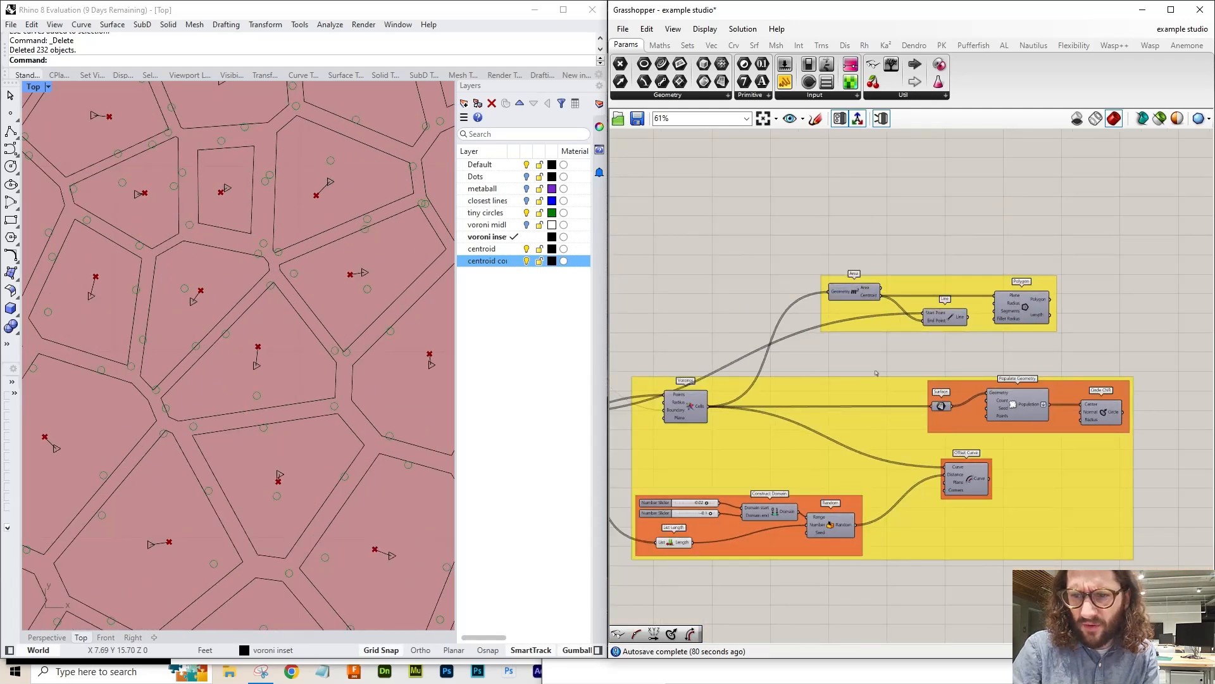
pyautogui.scroll(-10, 371, 333)
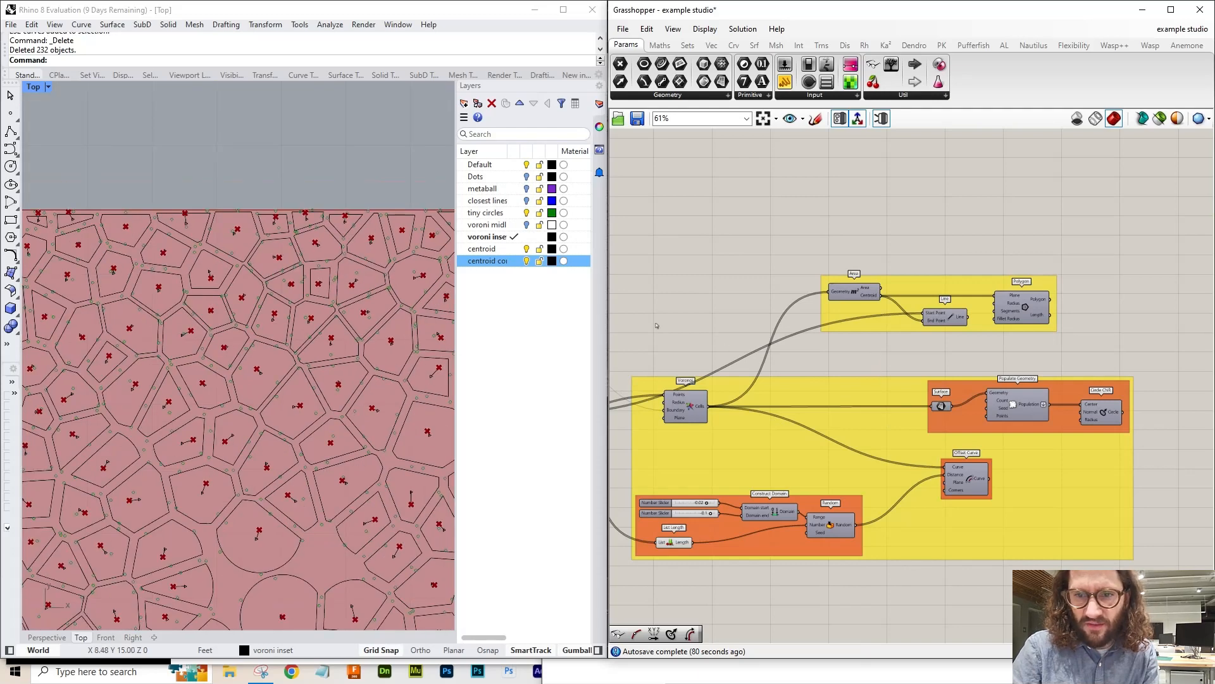
pyautogui.moveTo(656, 325); pyautogui.dragTo(987, 287, button='right')
pyautogui.scroll(5, 812, 329)
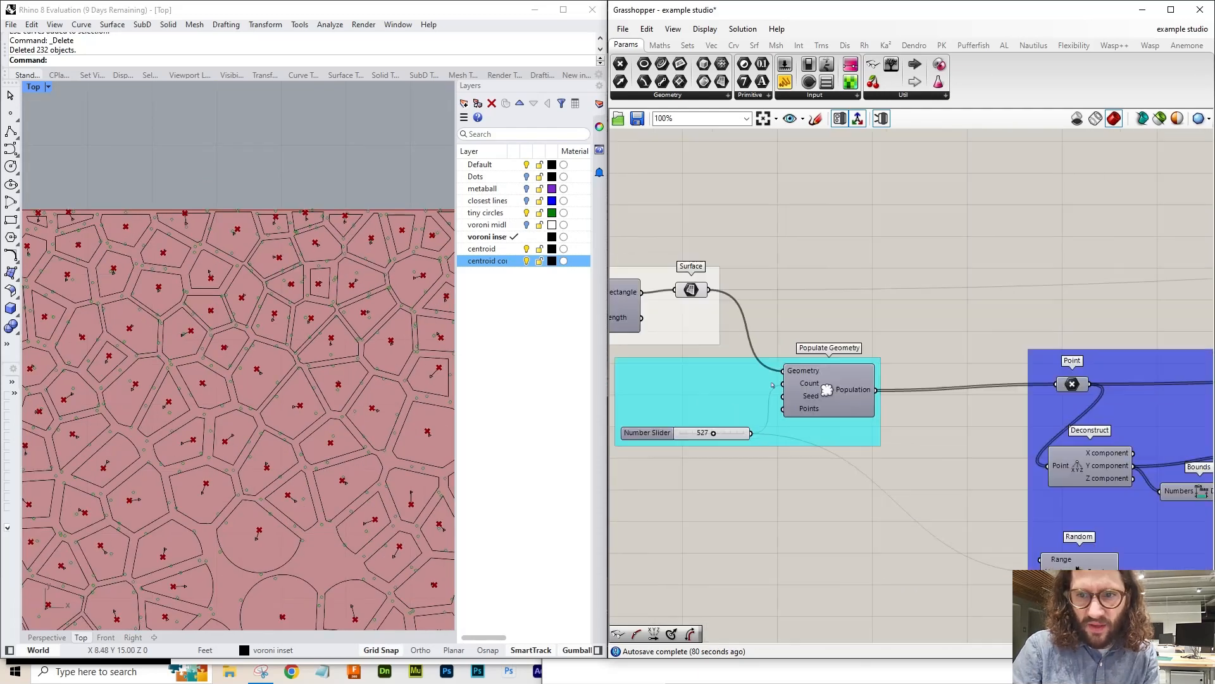
pyautogui.moveTo(757, 233); pyautogui.dragTo(1023, 239, button='right')
pyautogui.click(907, 239)
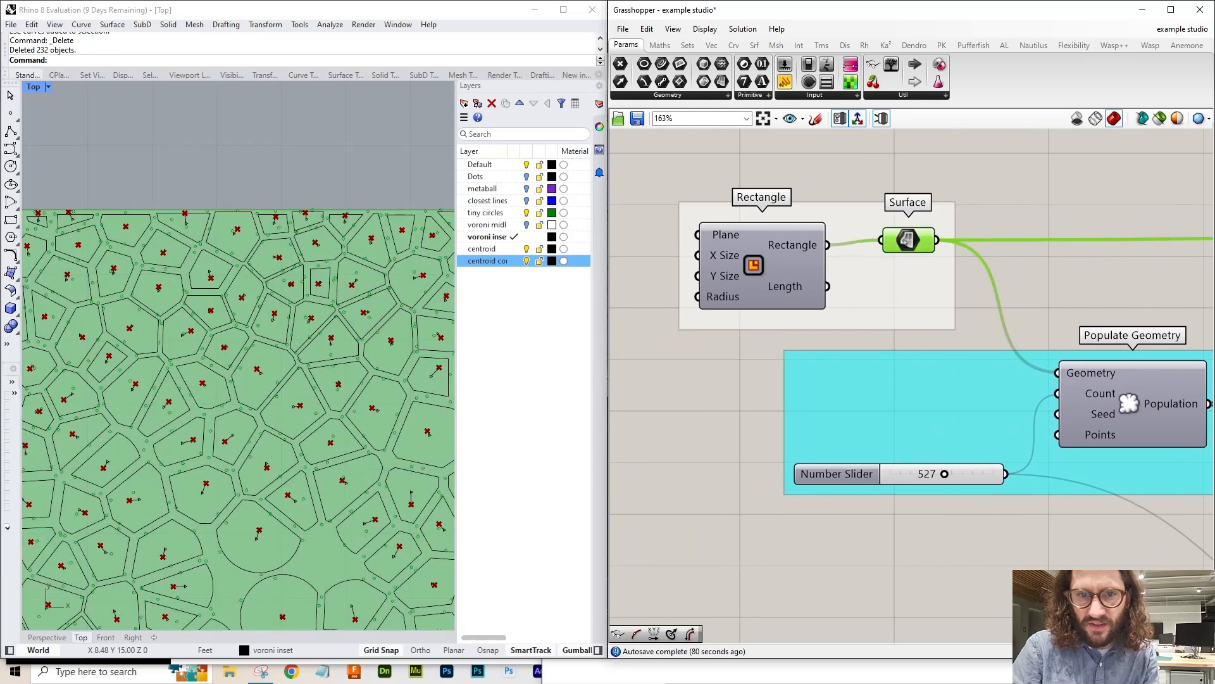
pyautogui.rightClick(906, 239)
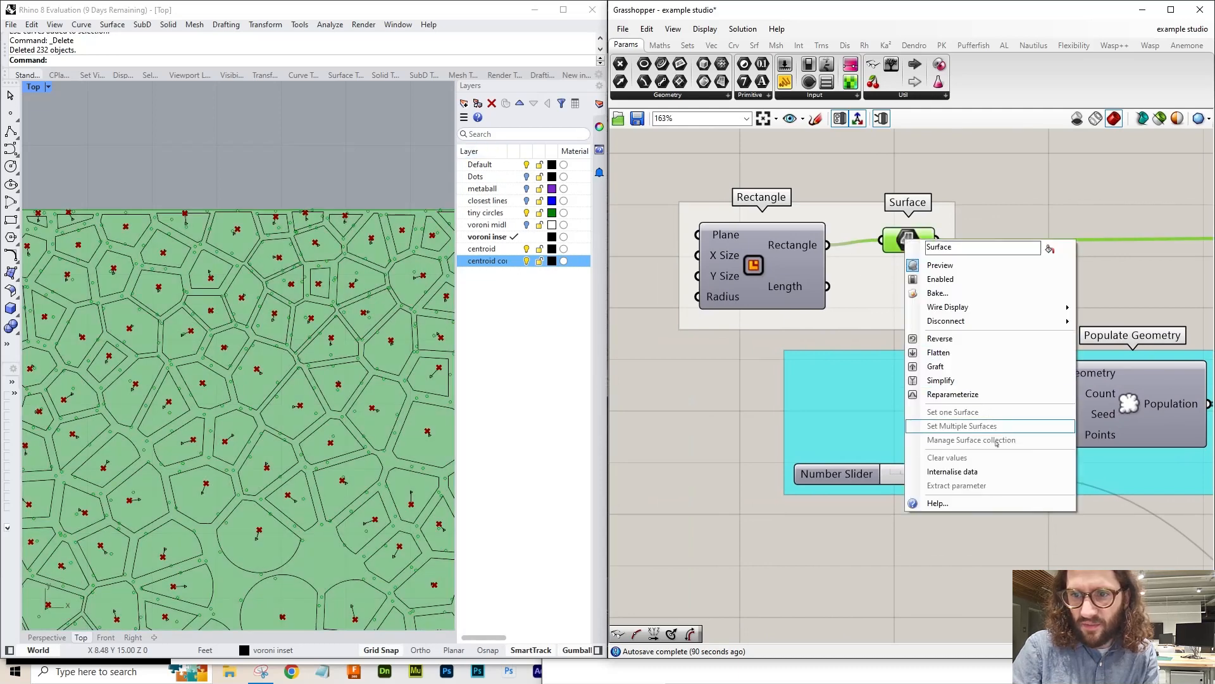
pyautogui.click(960, 296)
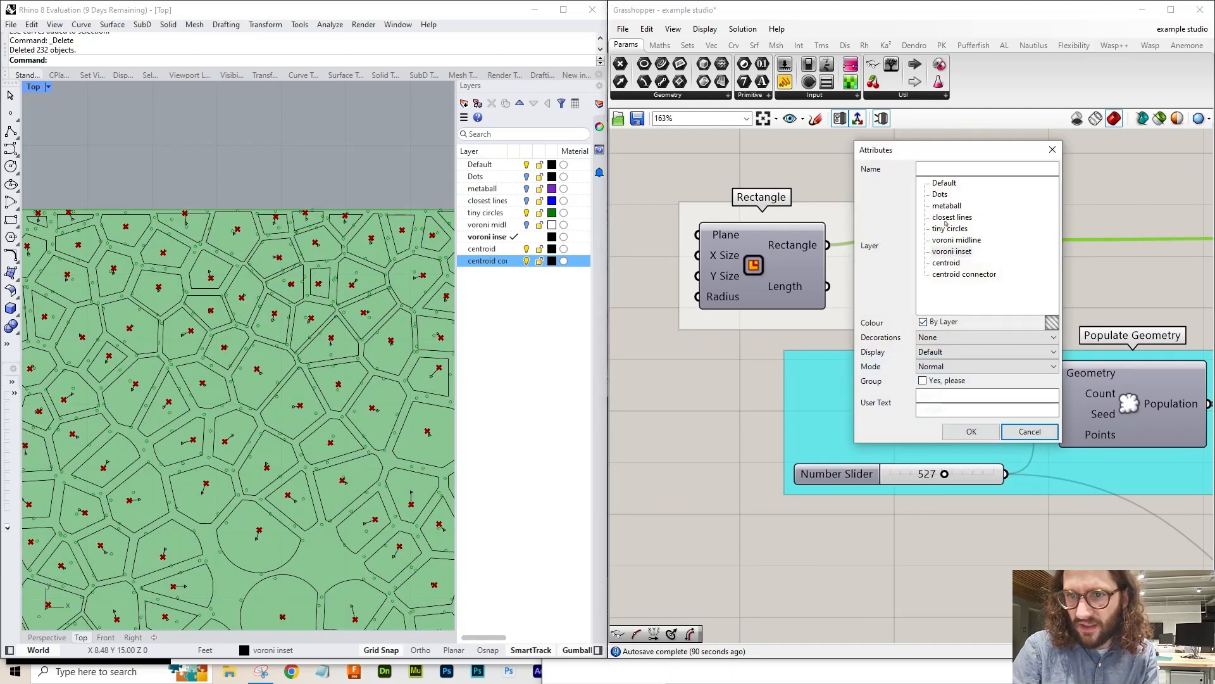
pyautogui.click(973, 433)
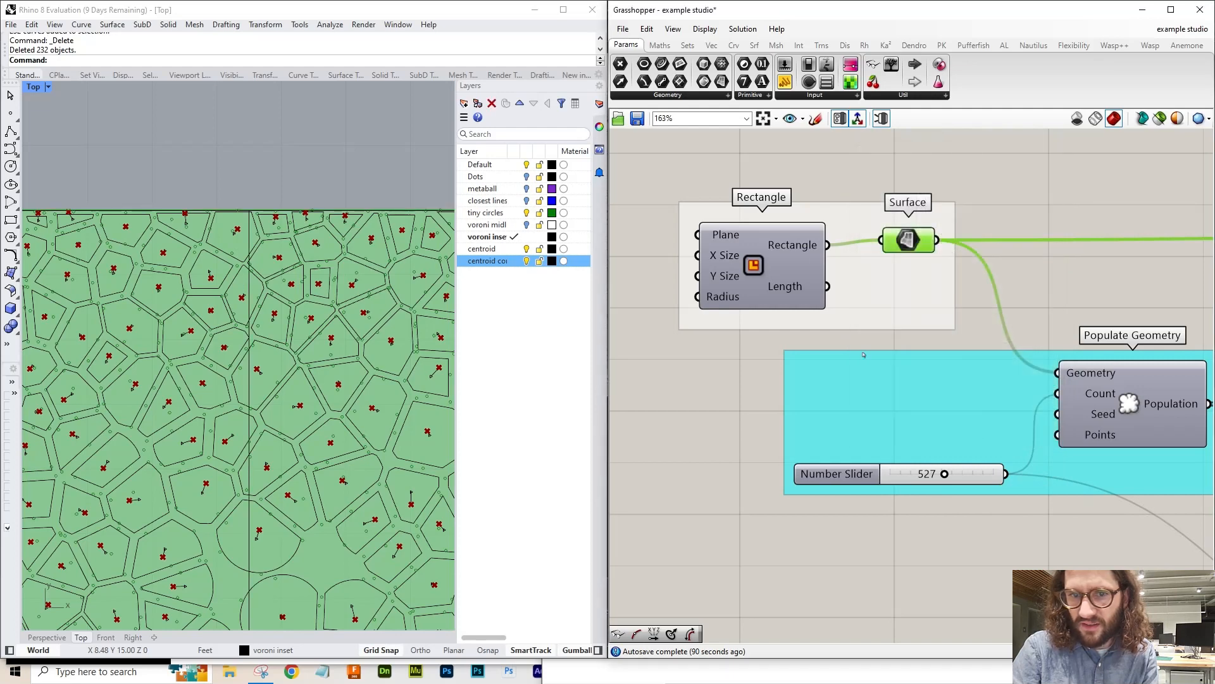
# - Turn off the Surface parameter's preview and check the baked linework across the rectangle
pyautogui.click(858, 192)
pyautogui.click(909, 245)
pyautogui.hotkey('ctrl', 'q')
pyautogui.click(807, 193)
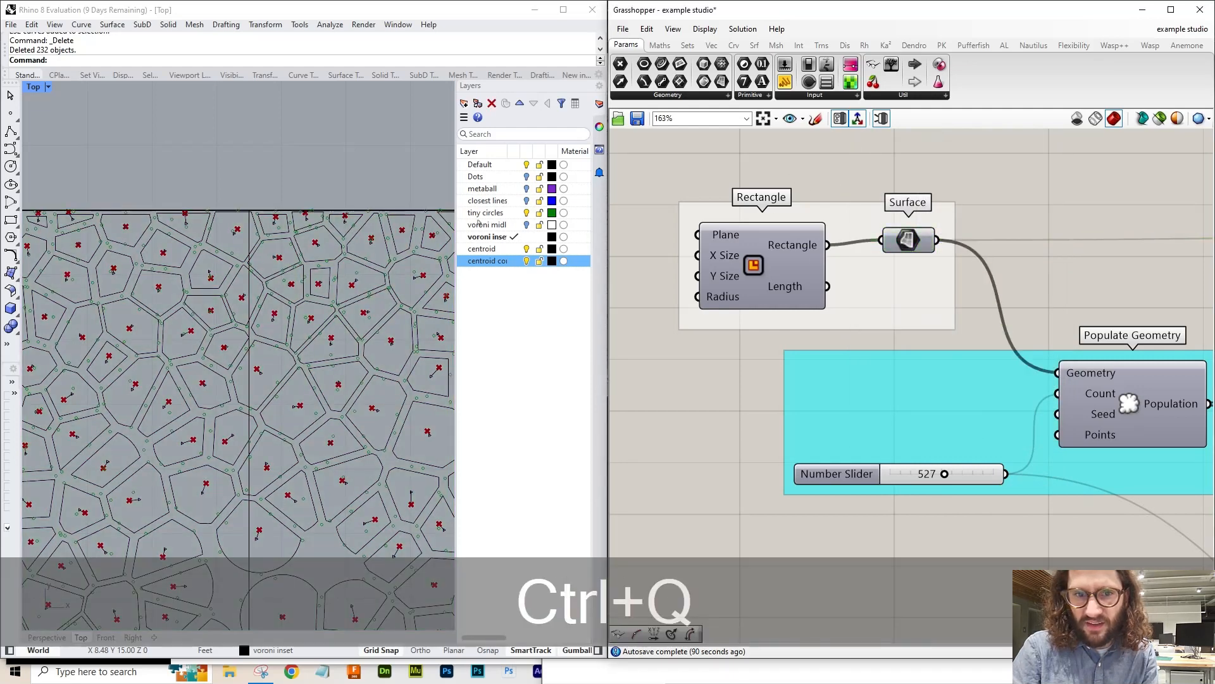
pyautogui.scroll(-10, 308, 218)
pyautogui.scroll(6, 301, 432)
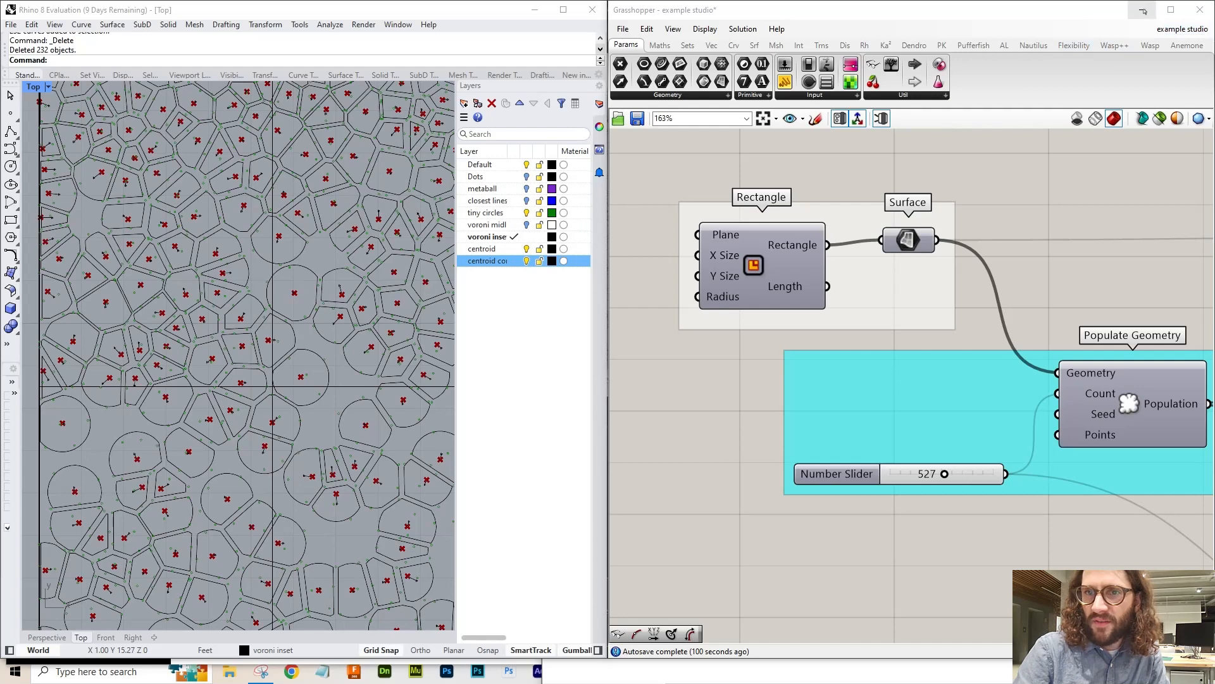
# - Save the Grasshopper definition and close its window
pyautogui.click(637, 118)
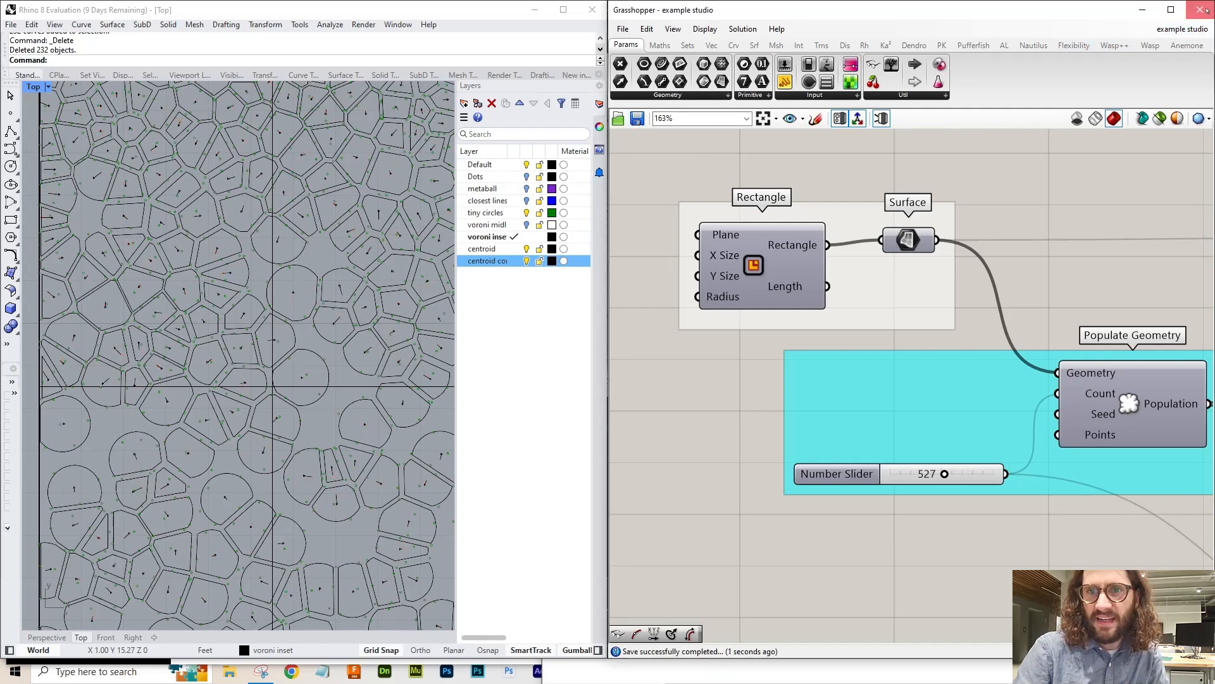
pyautogui.click(1200, 10)
# - Turn on the voroni midline, closest lines, metaball and Dots layers and check the combined drawing
pyautogui.scroll(5, 325, 252)
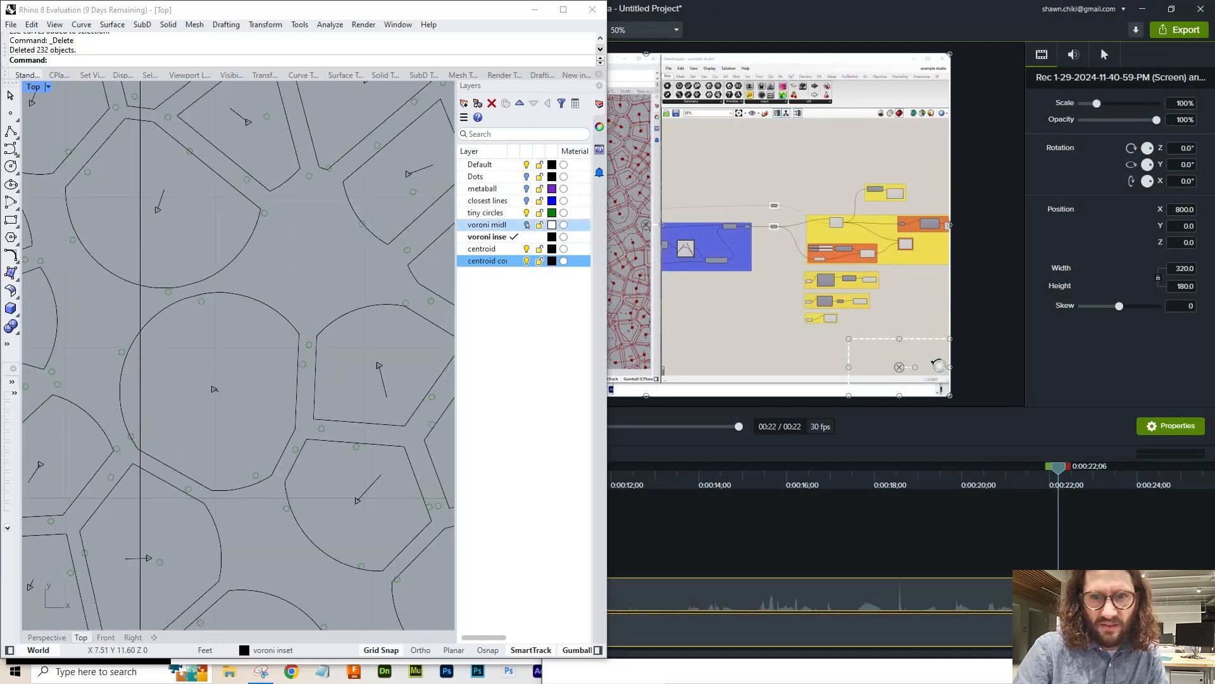
pyautogui.click(526, 225)
pyautogui.click(526, 201)
pyautogui.click(526, 189)
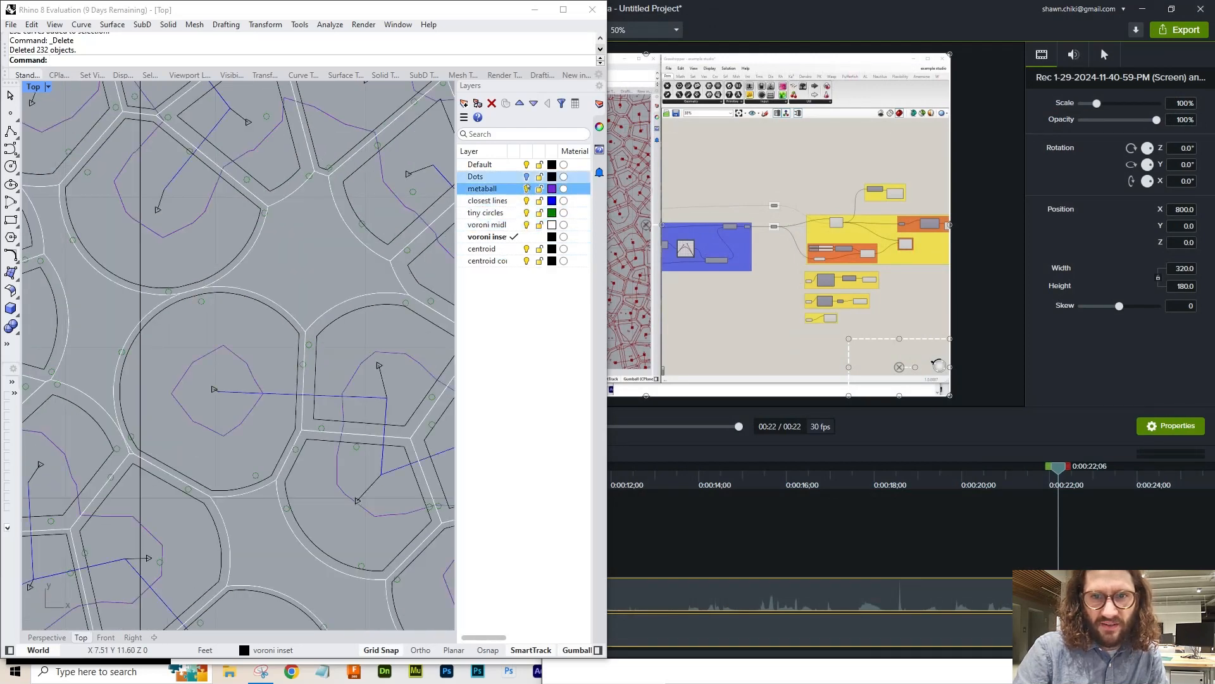
pyautogui.click(526, 176)
pyautogui.scroll(-6, 257, 256)
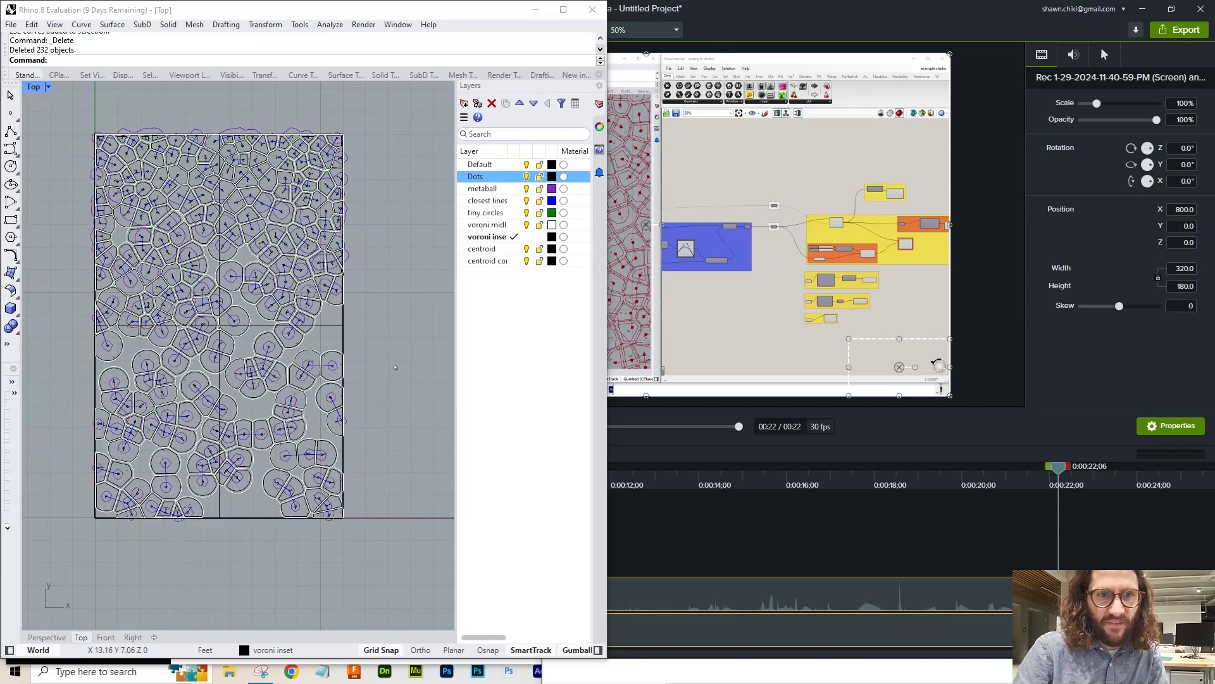
pyautogui.scroll(4, 395, 367)
# - Set the Top viewport's display mode to Shaded and bring the whole pattern into view
pyautogui.click(47, 86)
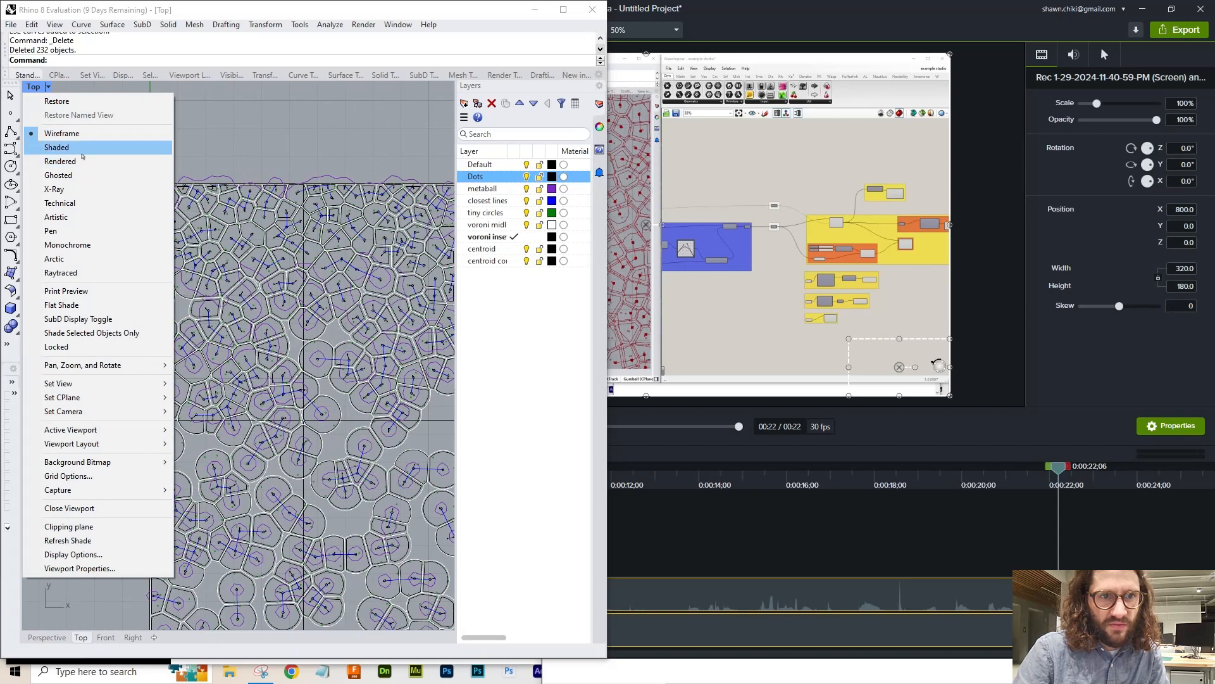
pyautogui.click(56, 146)
pyautogui.moveTo(261, 165)
pyautogui.mouseDown(button='right')
pyautogui.moveTo(233, 142)
pyautogui.moveTo(263, 116)
pyautogui.moveTo(245, 107)
pyautogui.mouseUp(button='right')
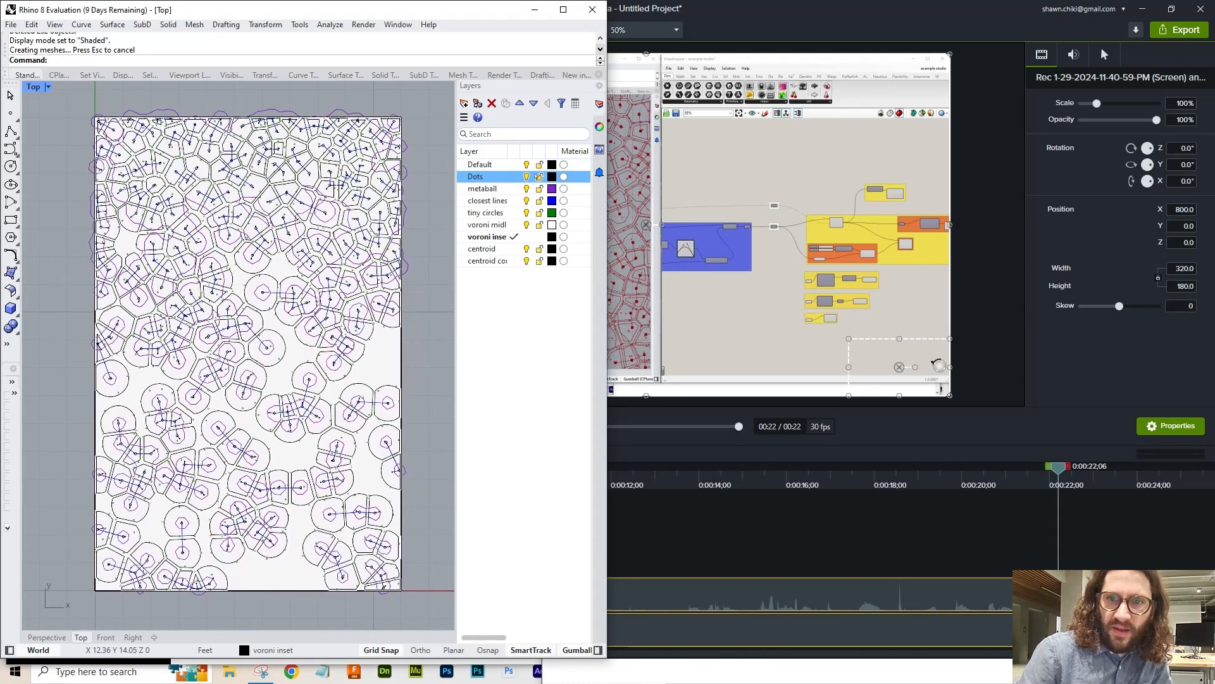
# - Set the colour of all layers from Default to the last centroid layer to black and check the linework
pyautogui.click(480, 164)
pyautogui.keyDown('shift'); pyautogui.click(493, 261); pyautogui.keyUp('shift')
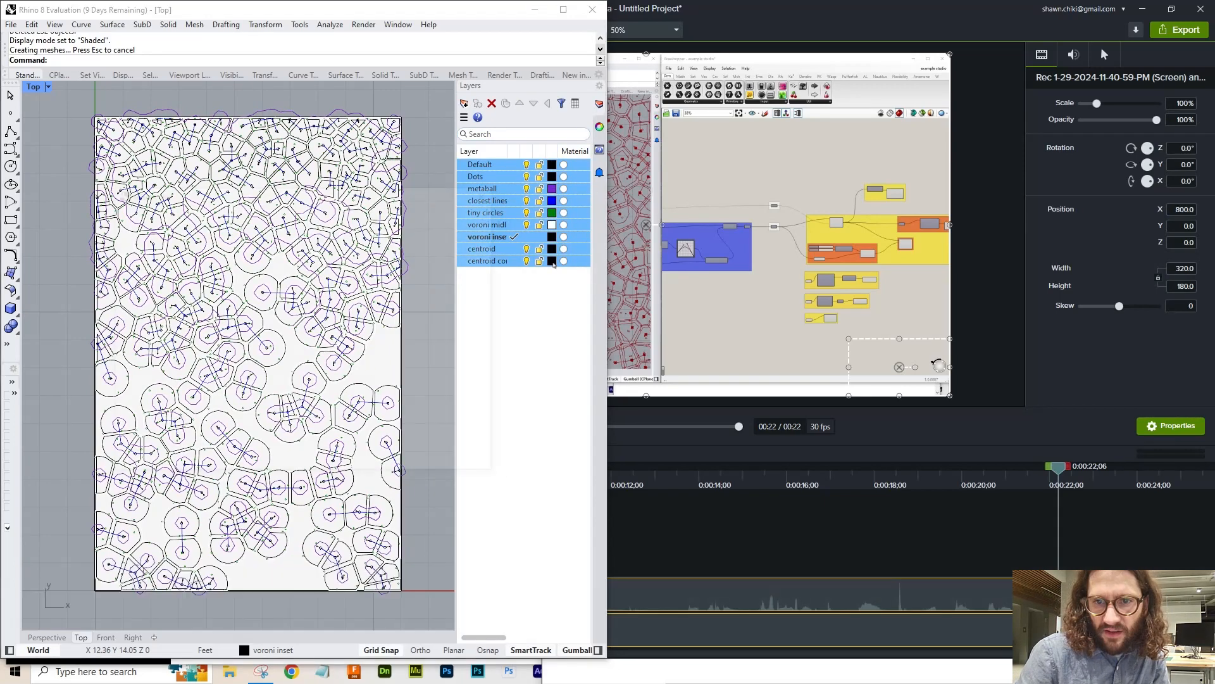
pyautogui.click(552, 261)
pyautogui.click(410, 461)
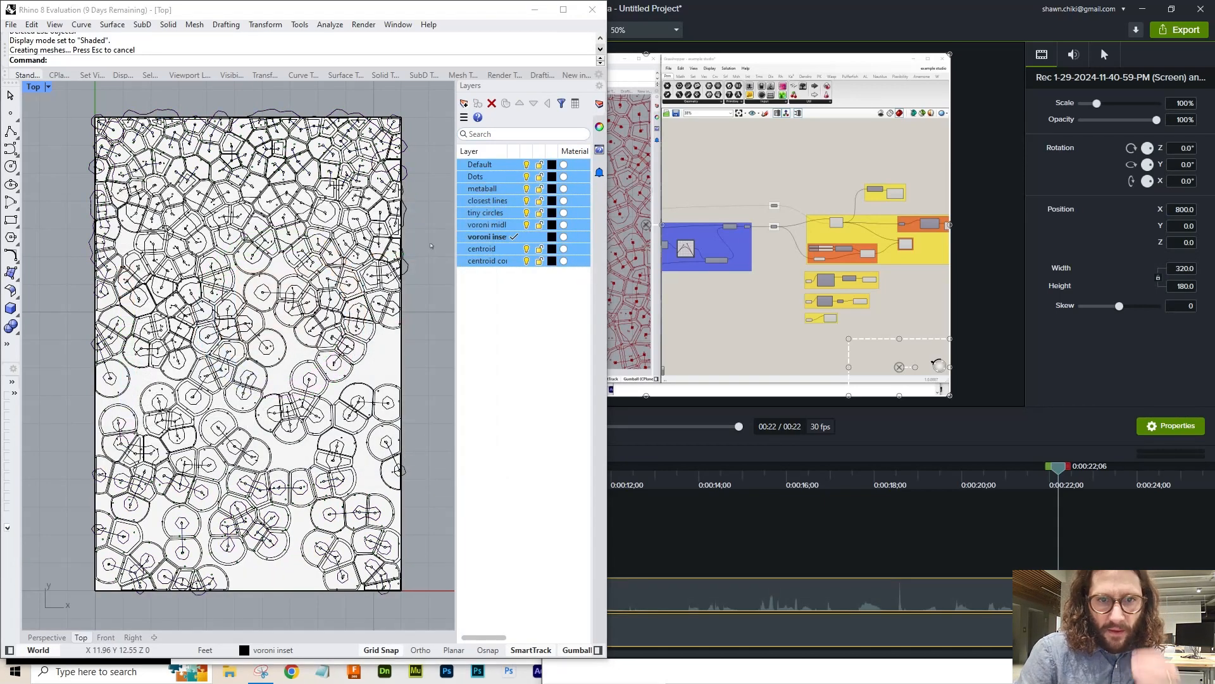
pyautogui.scroll(5, 181, 334)
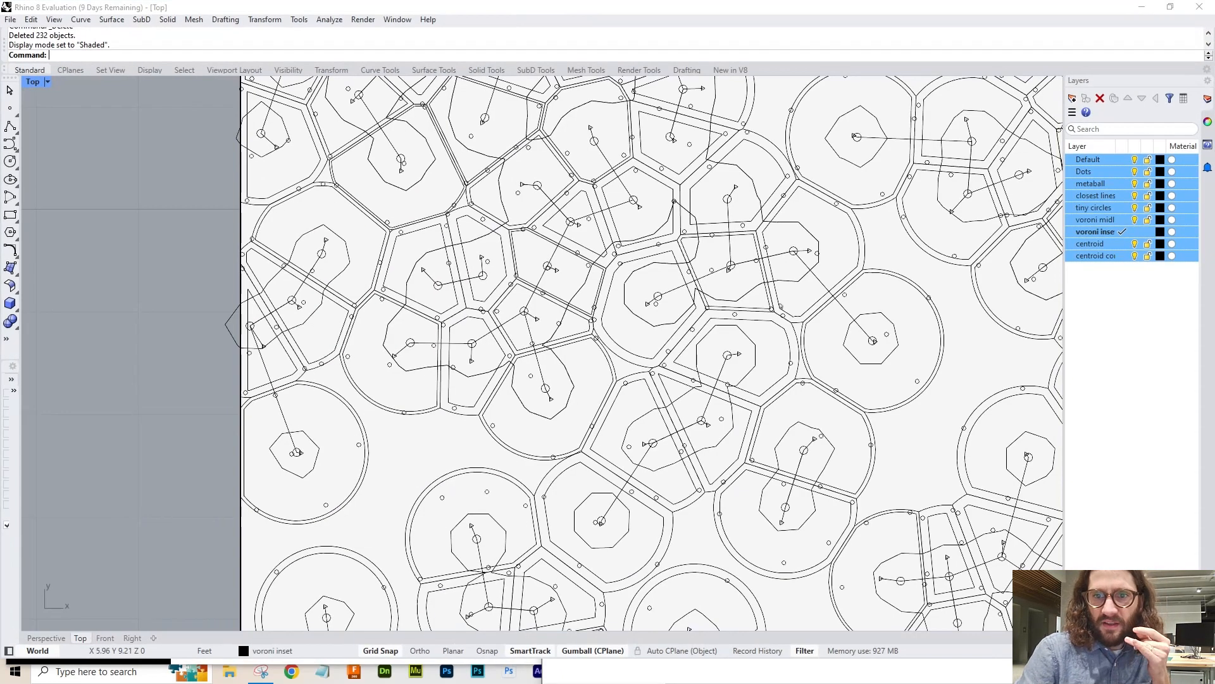
pyautogui.scroll(-5, 476, 256)
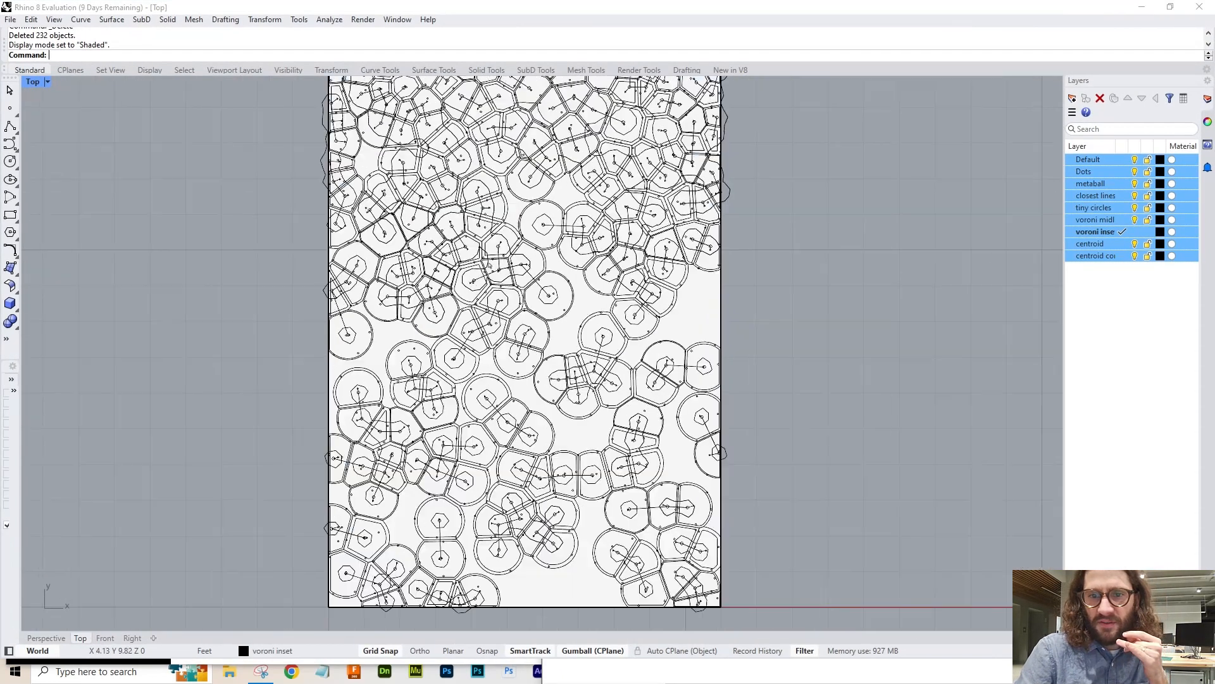
pyautogui.scroll(-3, 488, 265)
pyautogui.scroll(2, 788, 336)
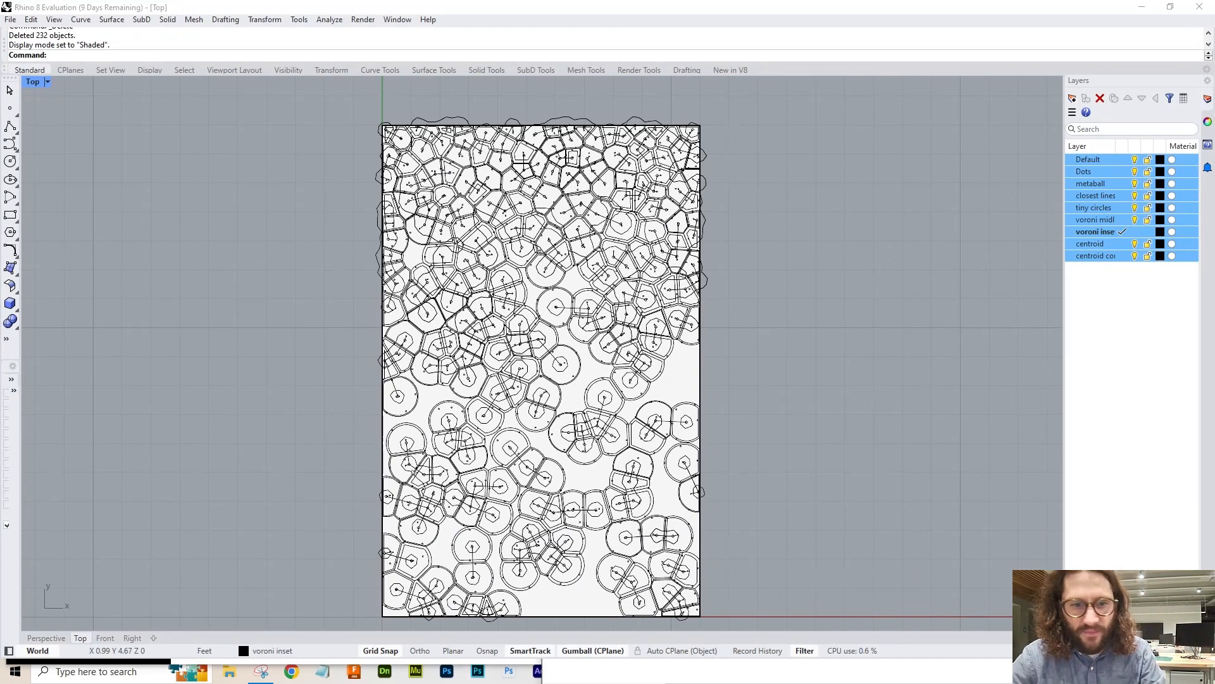
# - Create a new portrait layout, Page 1, sized 11 by 17 inches with a single Top detail
pyautogui.click(153, 638)
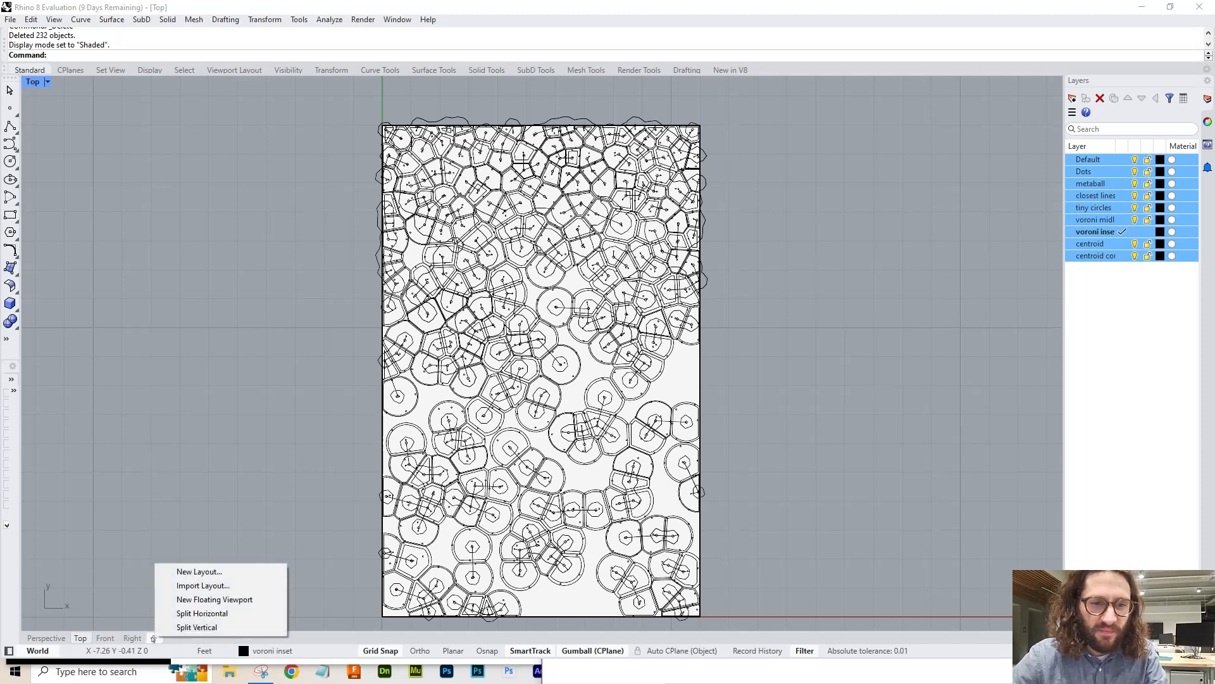
pyautogui.click(198, 572)
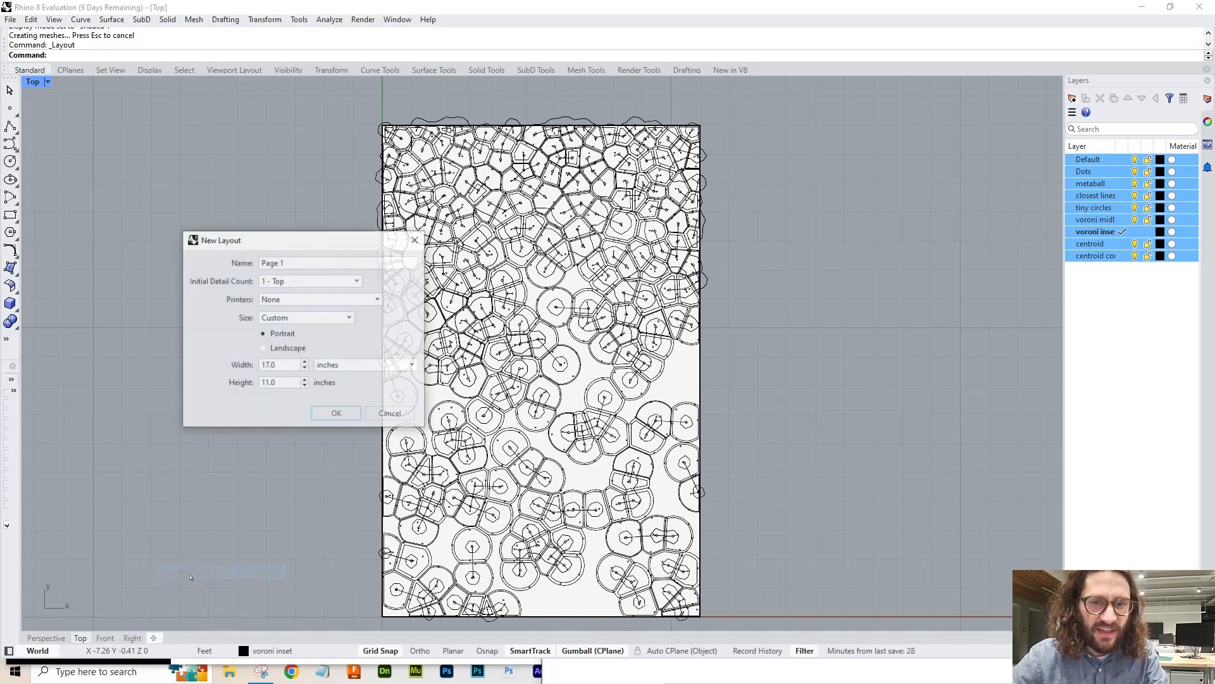
pyautogui.doubleClick(268, 365)
pyautogui.write('11')
pyautogui.press('Tab')
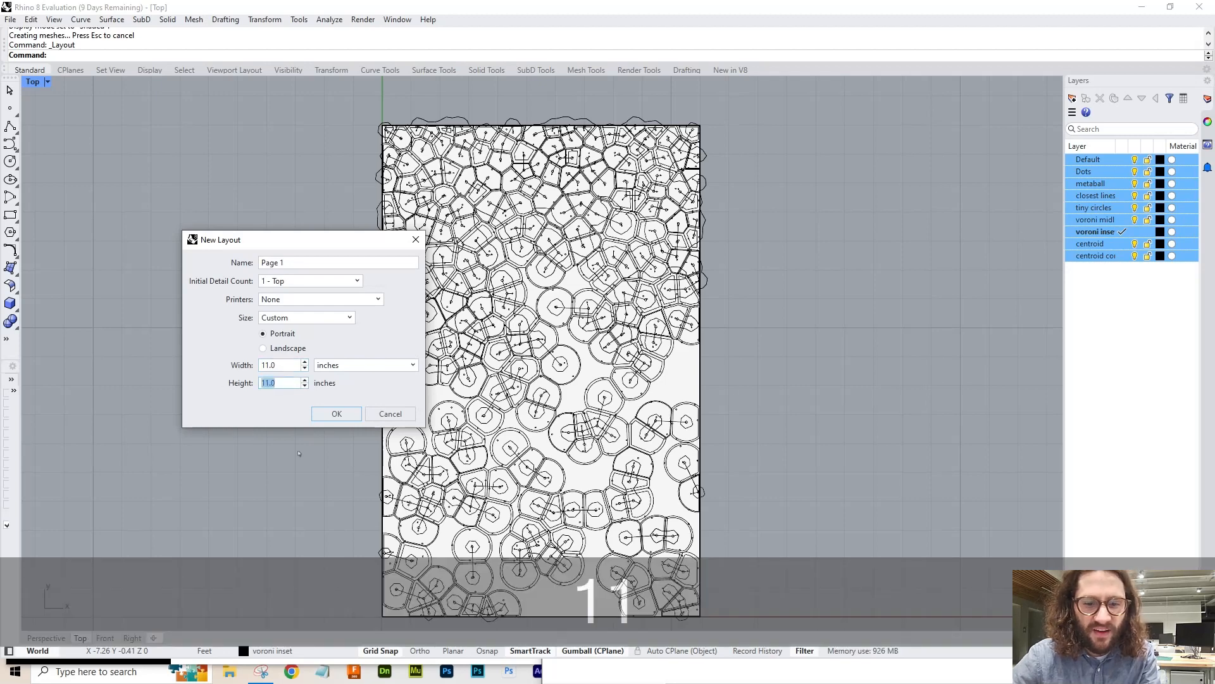
pyautogui.write('17')
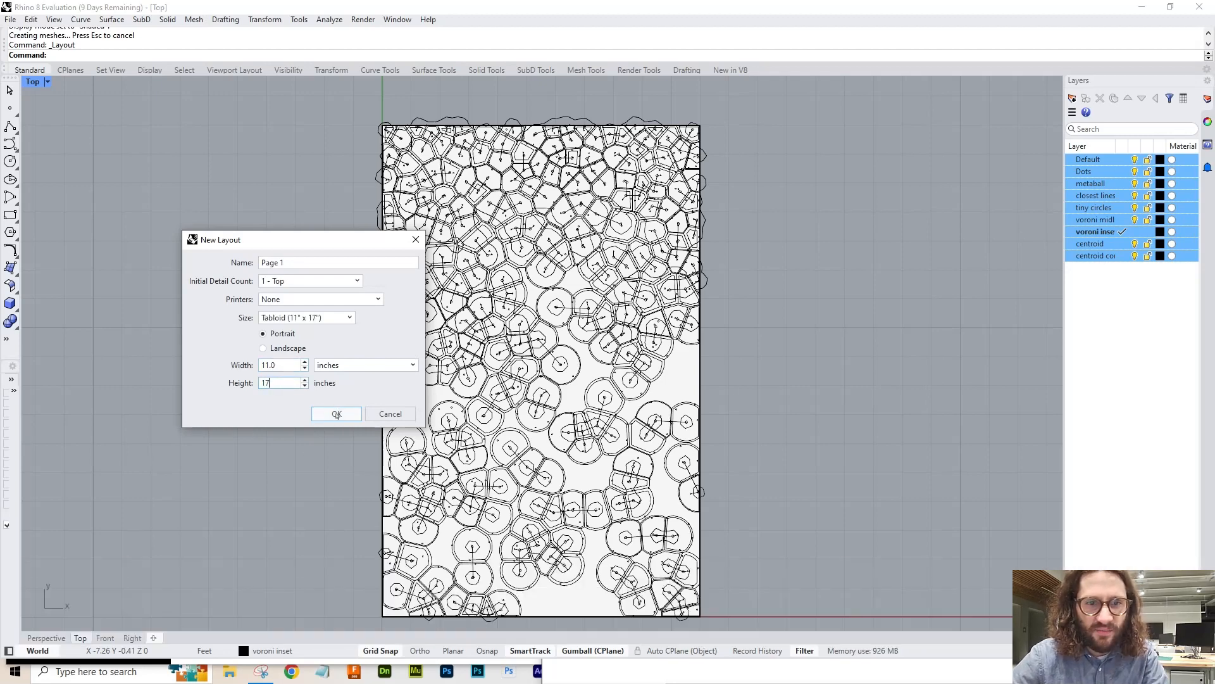
pyautogui.click(337, 414)
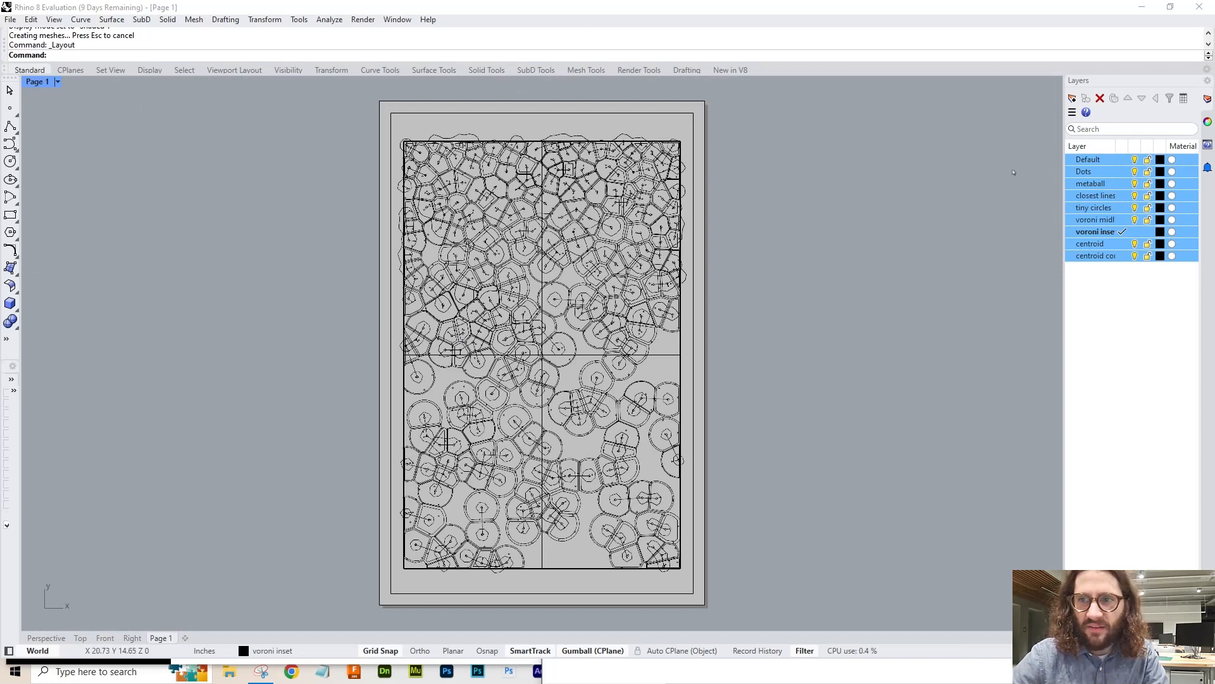
# - Turn on Print Preview for the Page 1 layout and set its Top detail to Shaded display, shifting the drawing slightly
pyautogui.click(57, 82)
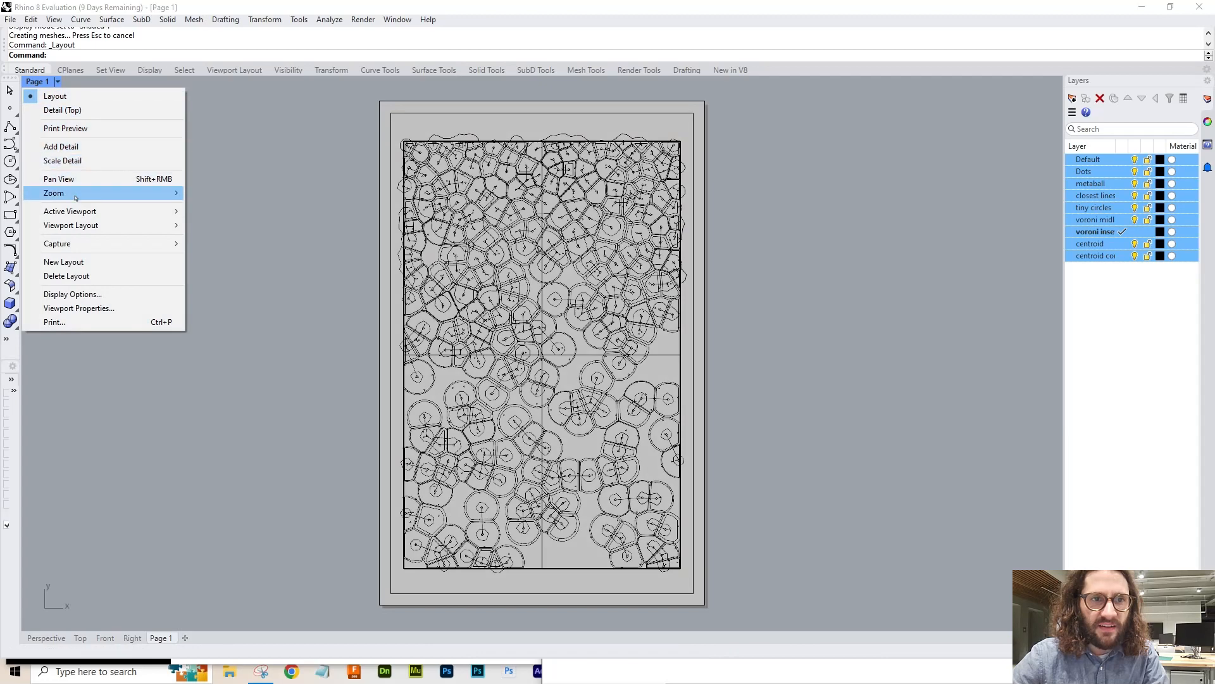
pyautogui.click(76, 129)
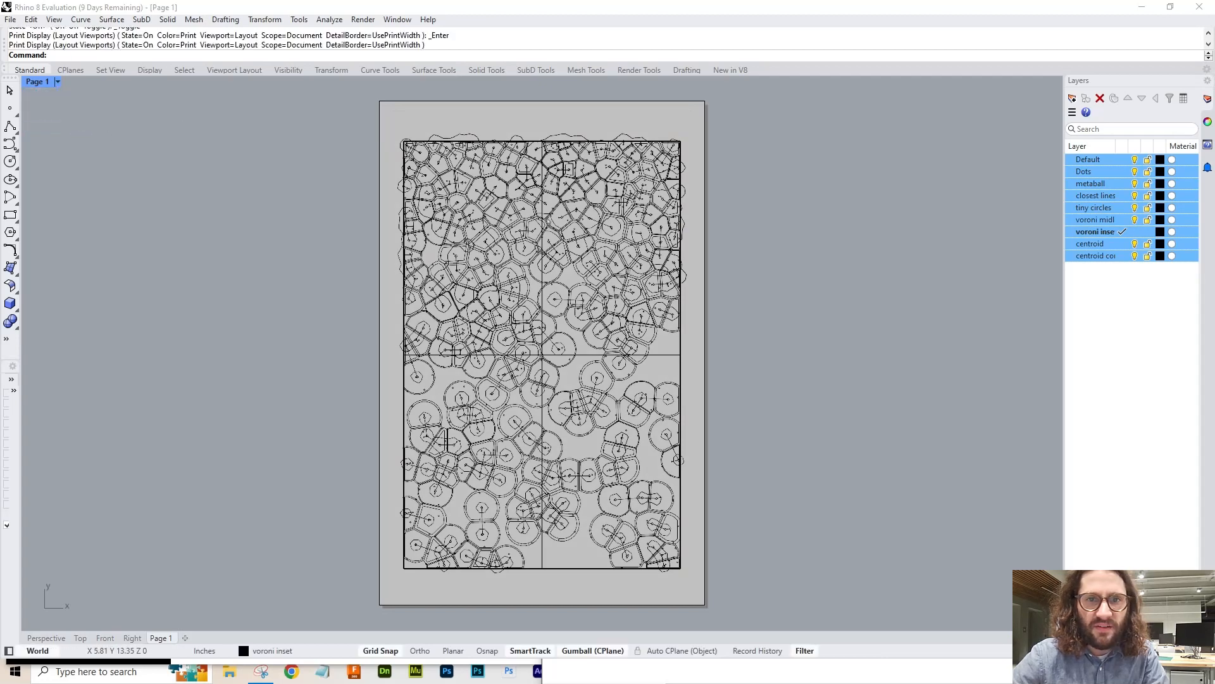
pyautogui.doubleClick(590, 278)
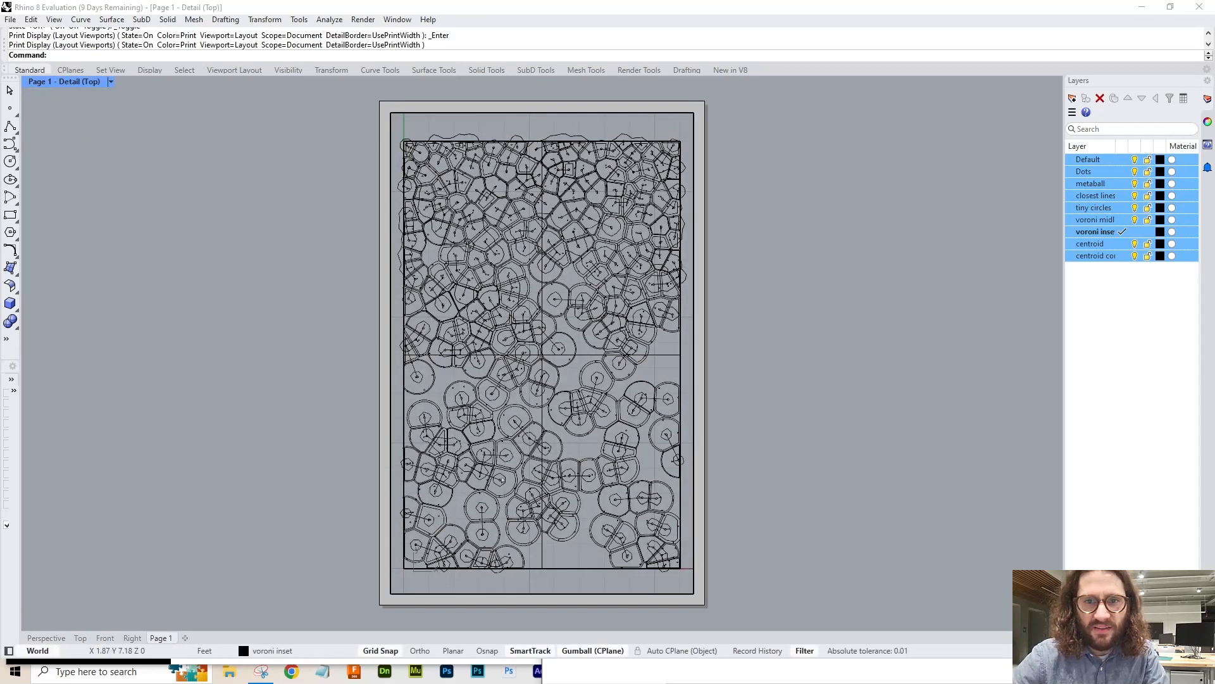
pyautogui.moveTo(551, 327)
pyautogui.mouseDown(button='right')
pyautogui.moveTo(420, 342)
pyautogui.moveTo(494, 383)
pyautogui.moveTo(554, 323)
pyautogui.moveTo(587, 340)
pyautogui.moveTo(571, 344)
pyautogui.mouseUp(button='right')
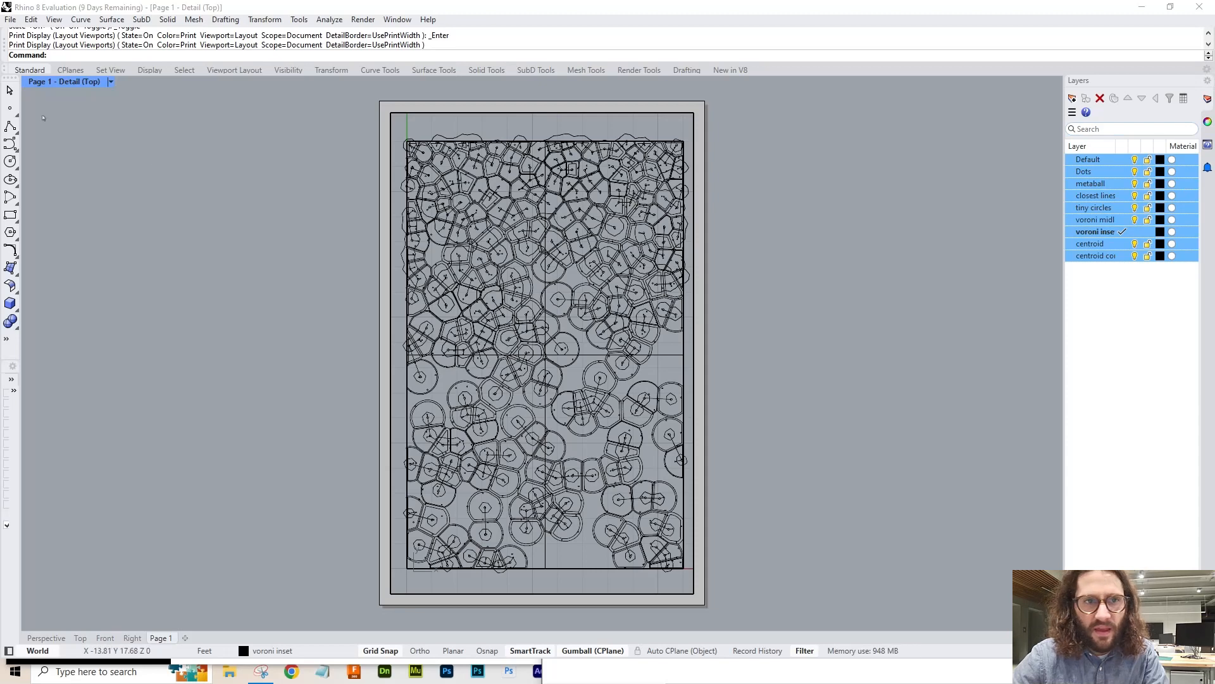
pyautogui.click(106, 83)
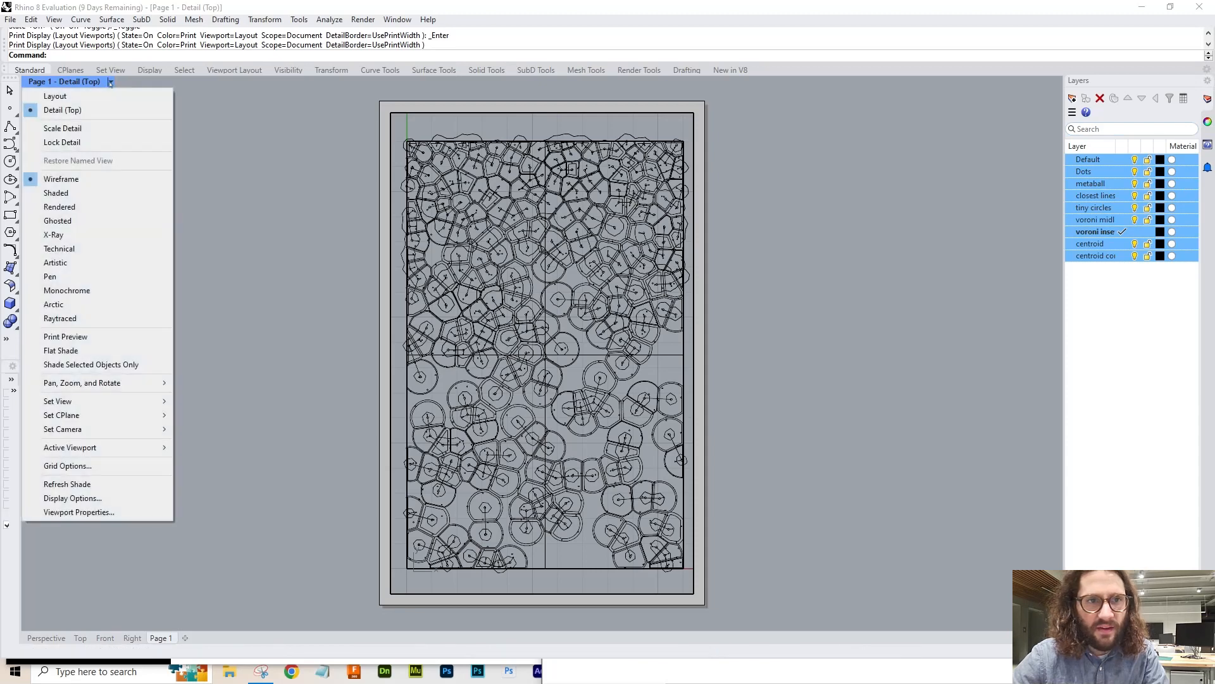
pyautogui.click(70, 194)
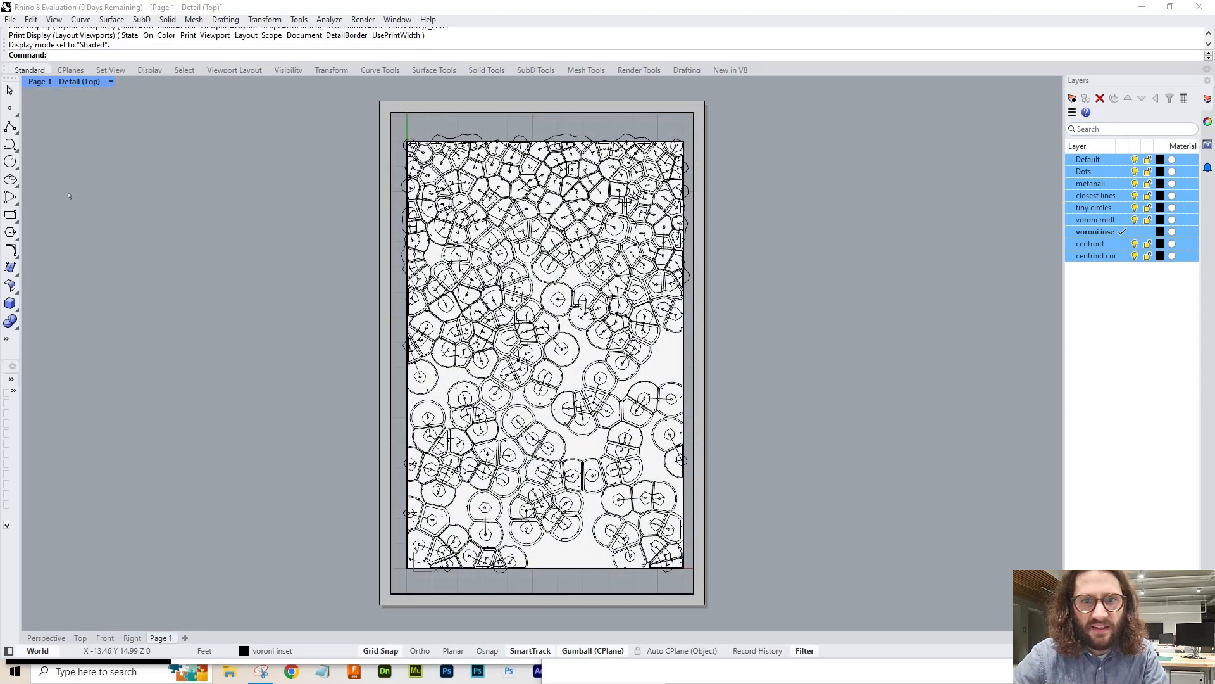
pyautogui.doubleClick(349, 193)
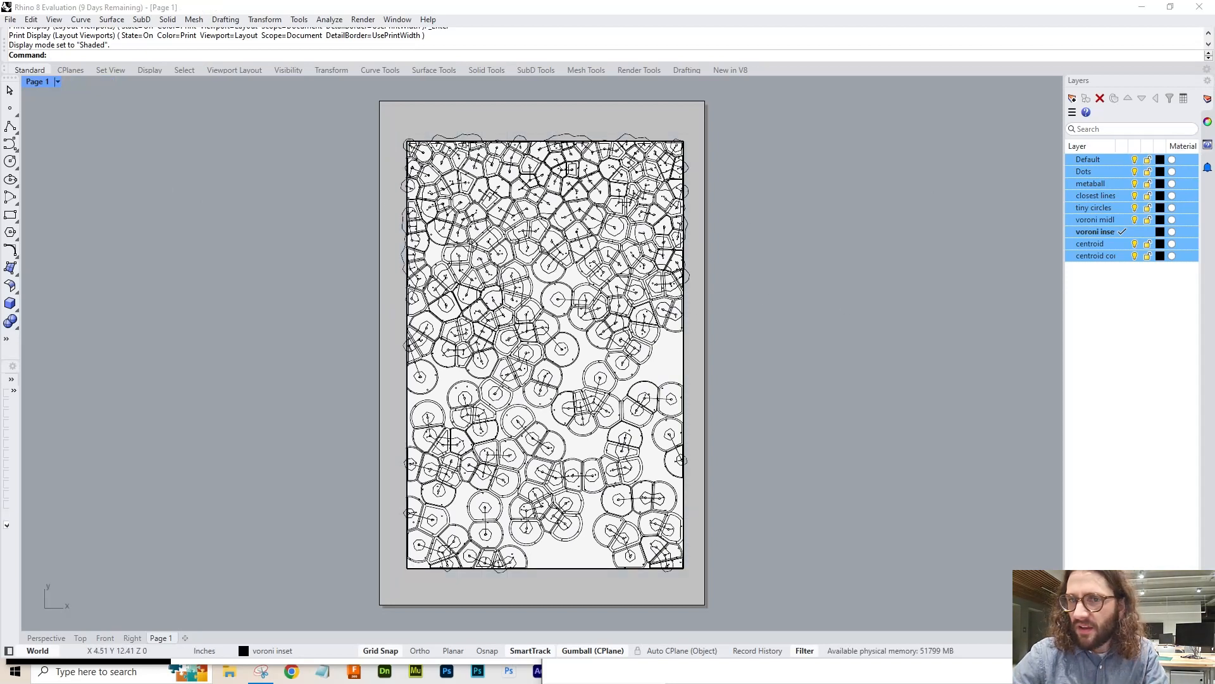
# - Set the Top detail's scale to 1 inch on page for 1 foot in model
pyautogui.click(693, 143)
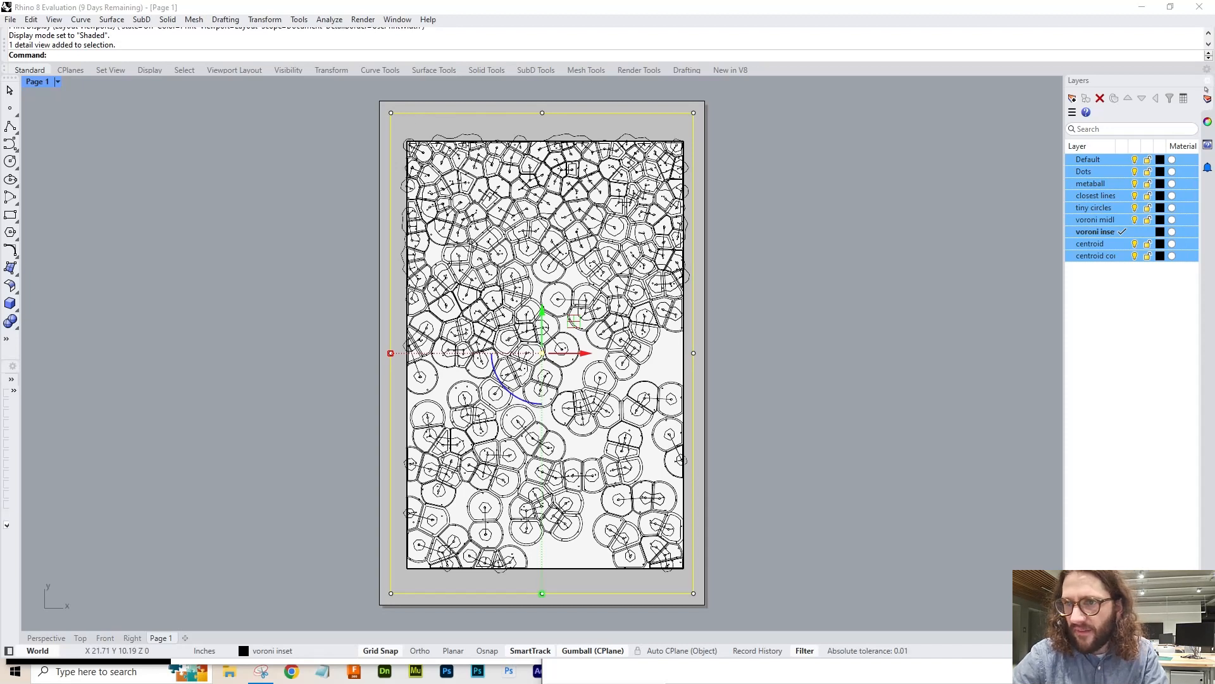
pyautogui.click(1207, 121)
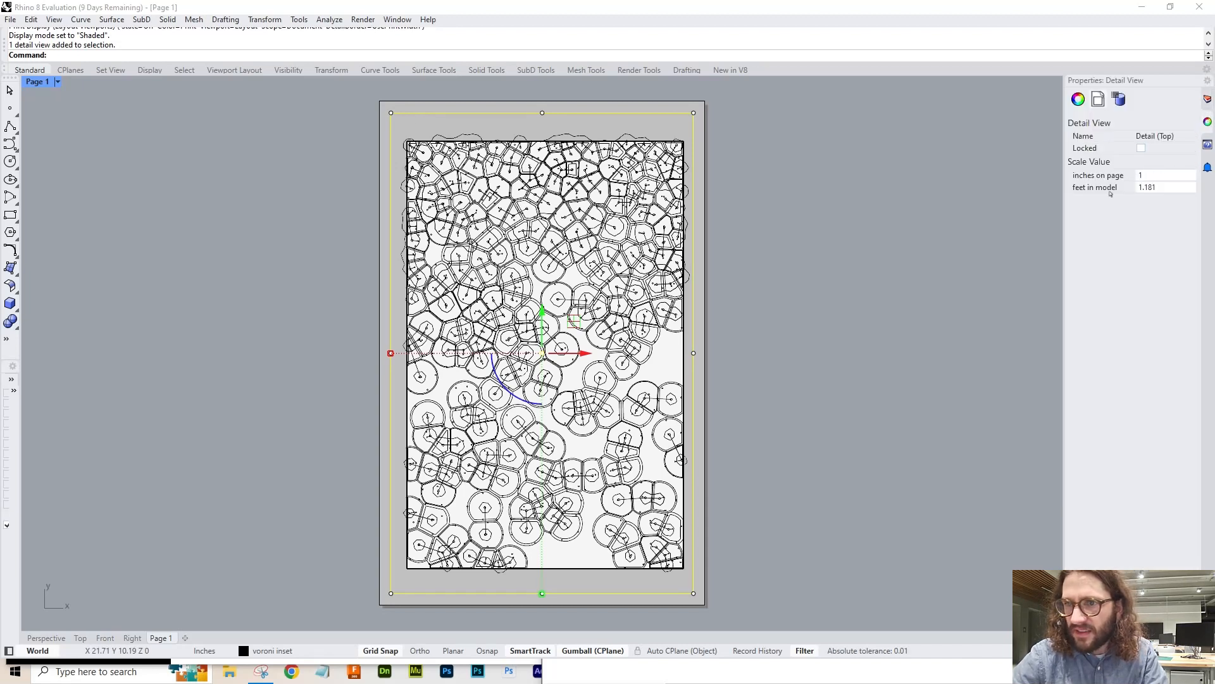
pyautogui.moveTo(1156, 188); pyautogui.dragTo(1102, 189)
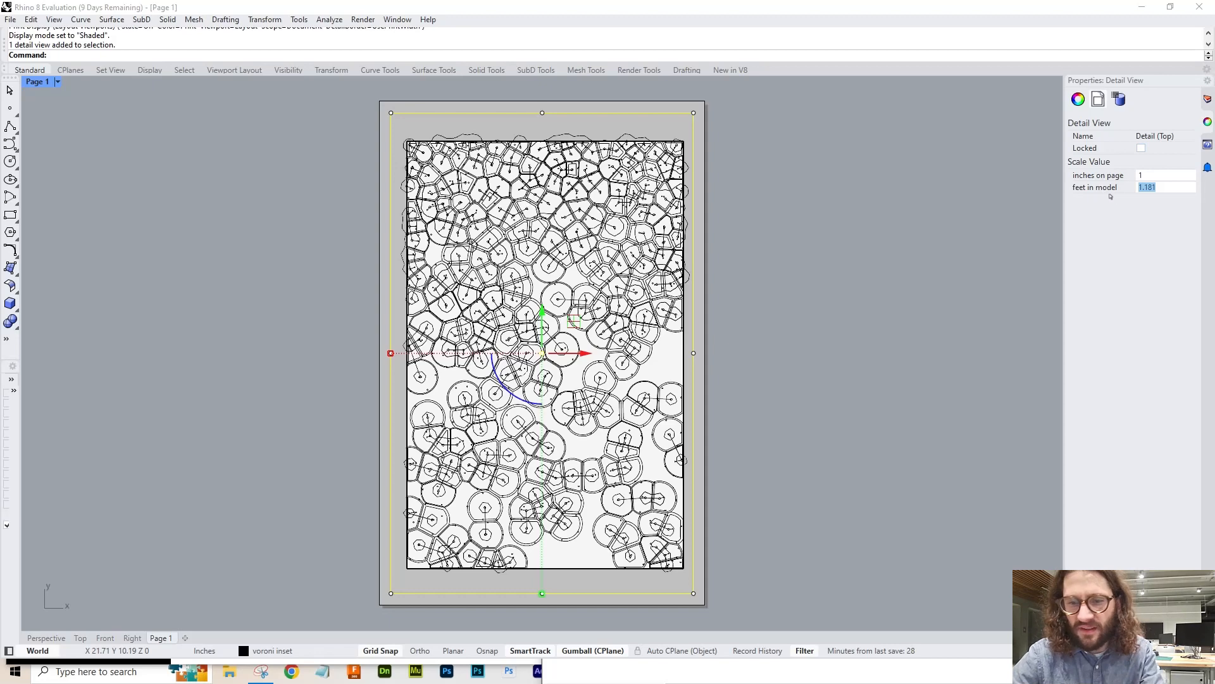
pyautogui.write('1')
pyautogui.press('Return')
pyautogui.click(784, 195)
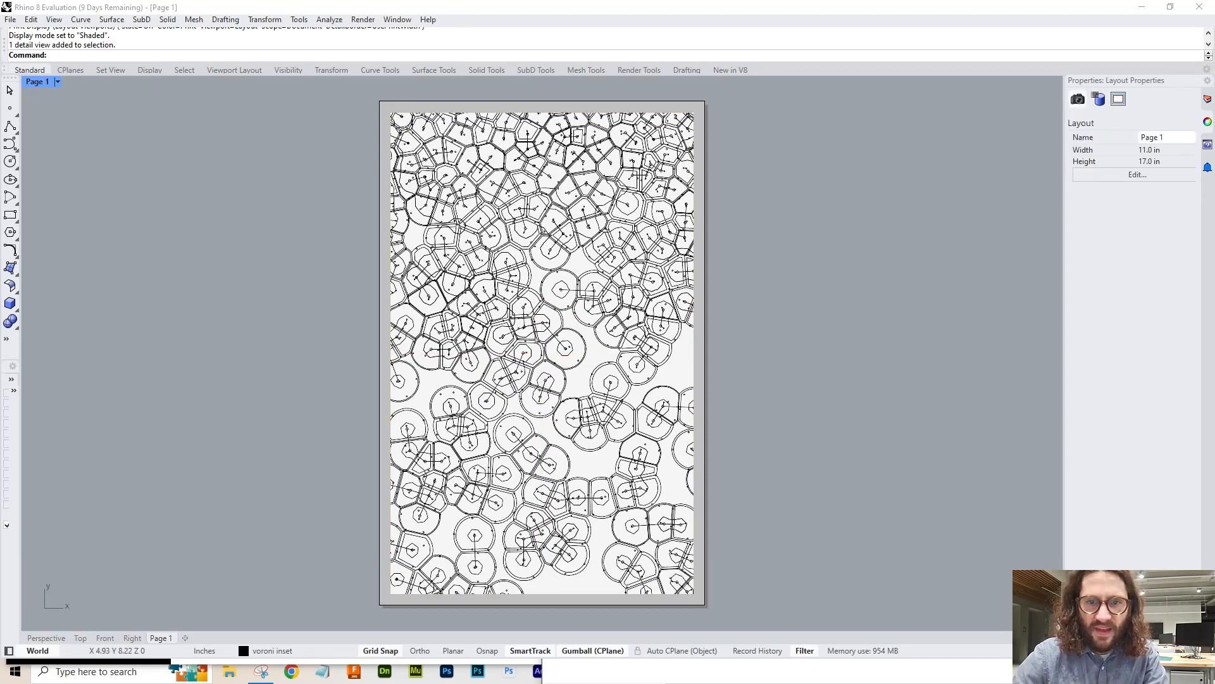
pyautogui.moveTo(525, 362); pyautogui.dragTo(512, 350, button='right')
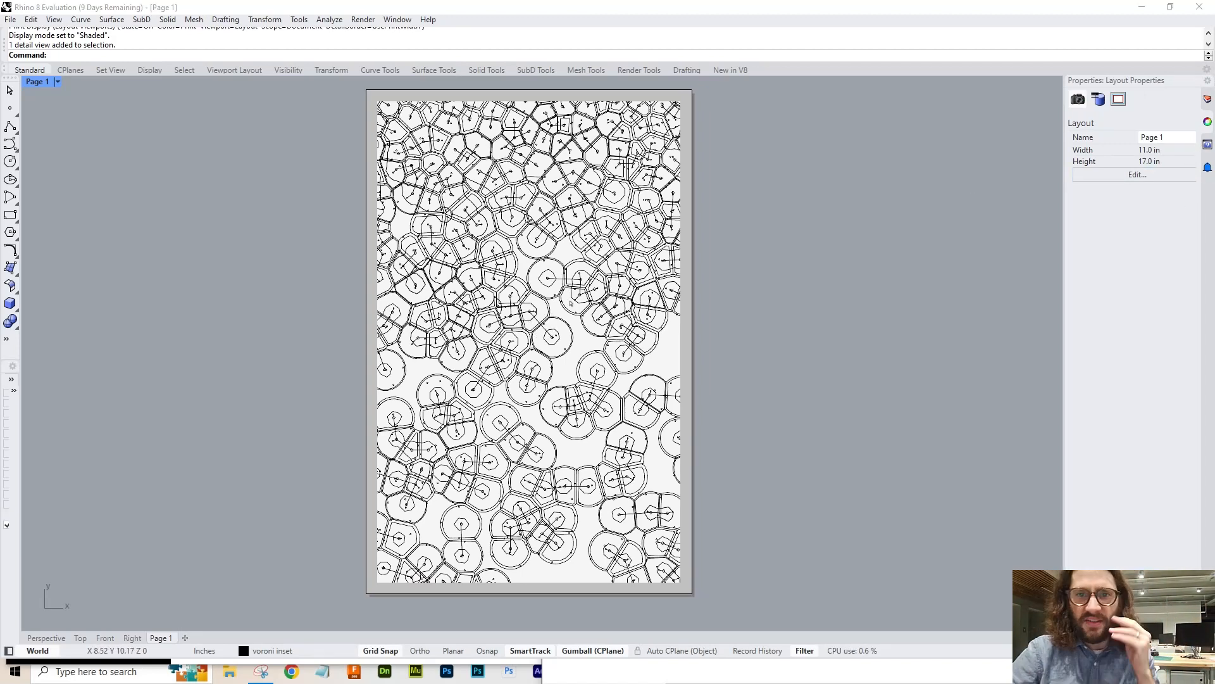
# - Lock the Top detail on Page 1
pyautogui.click(682, 276)
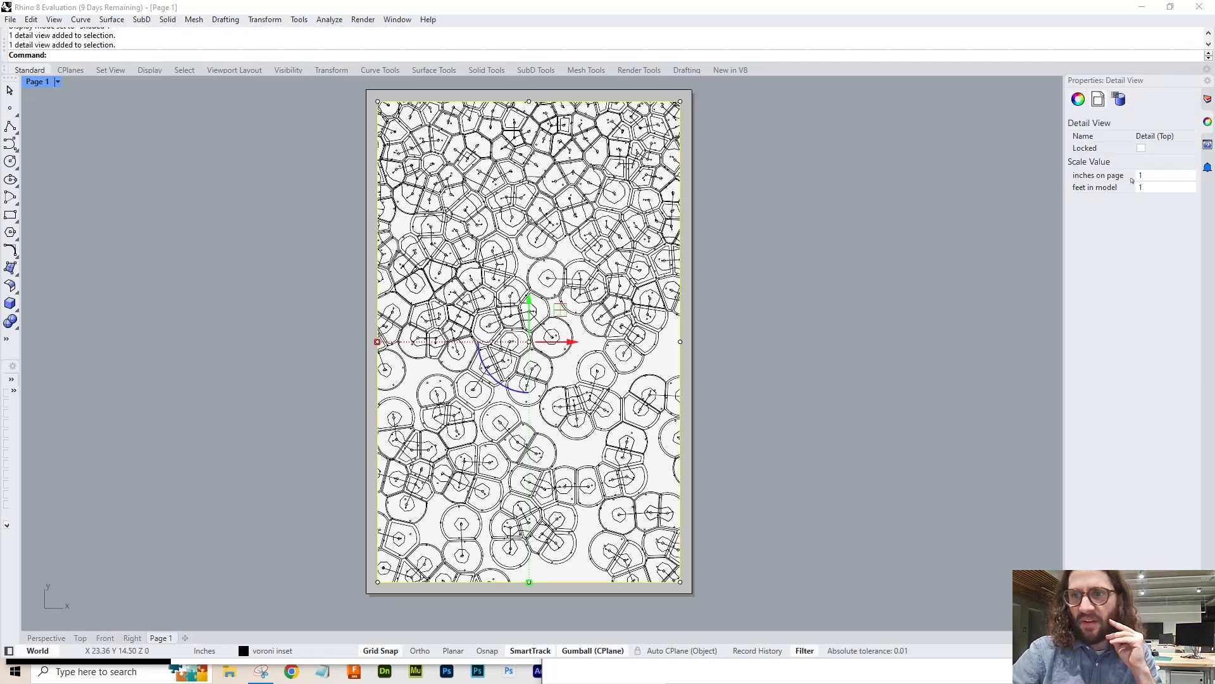
pyautogui.click(1159, 188)
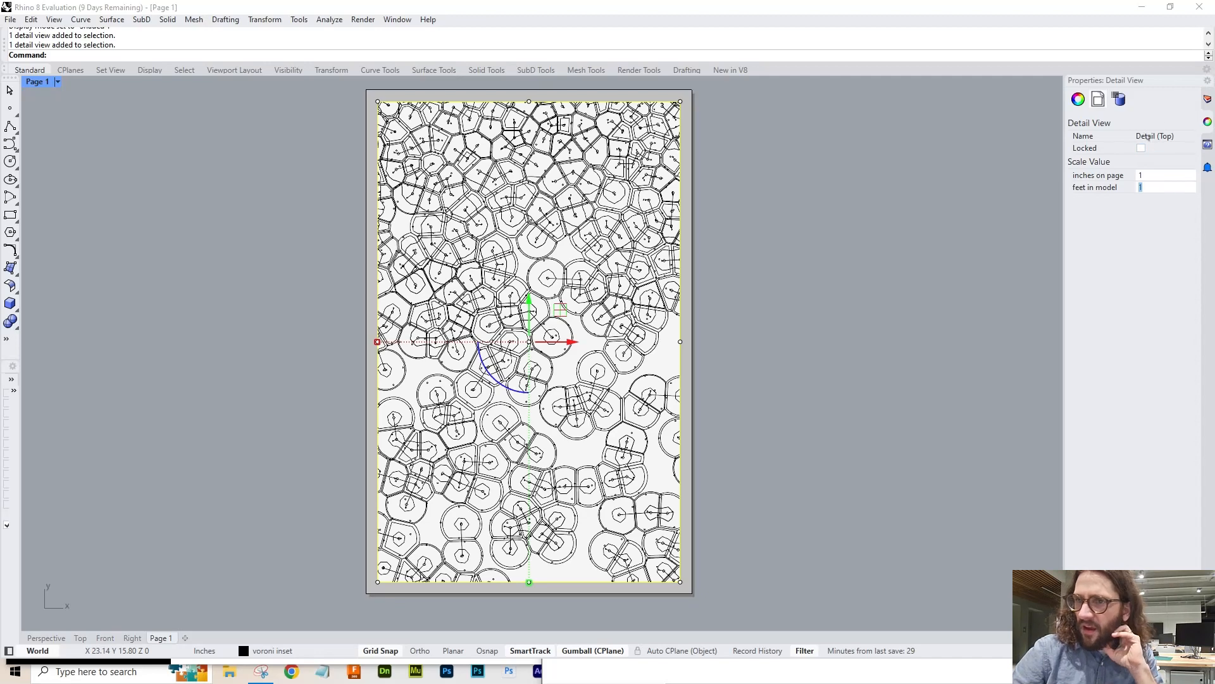
pyautogui.click(1142, 149)
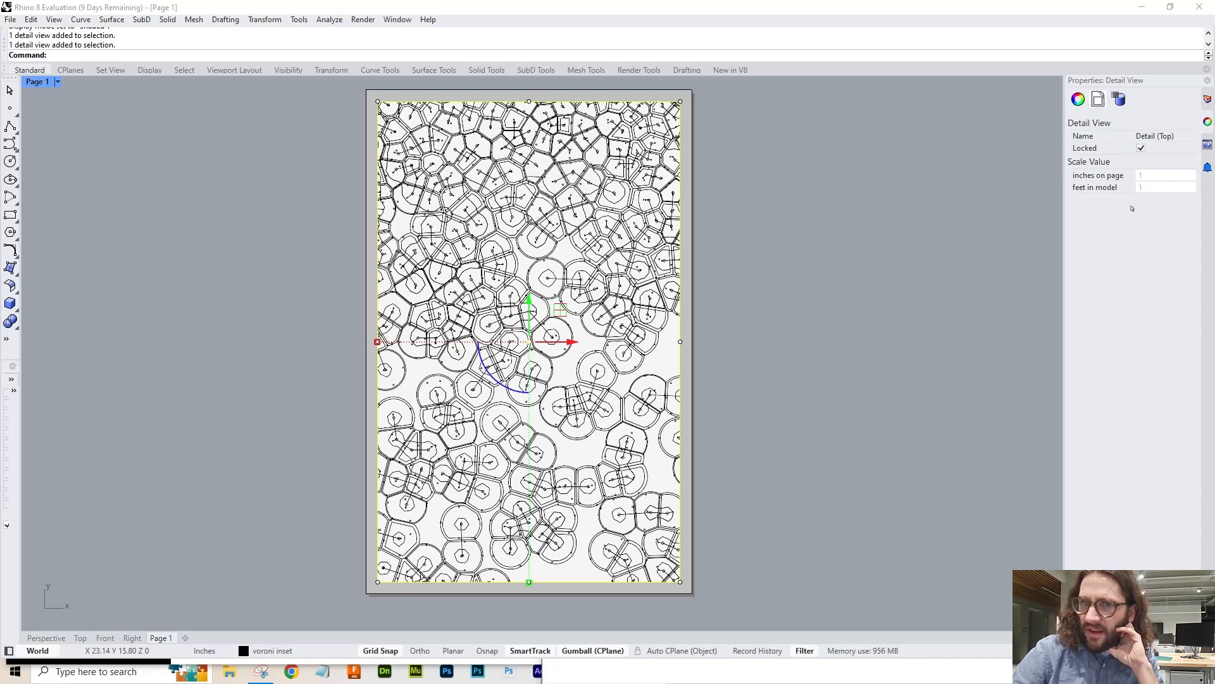
# - Bring back the layer list and widen it to expose the Linetype and Print Width columns
pyautogui.click(1207, 100)
pyautogui.click(808, 231)
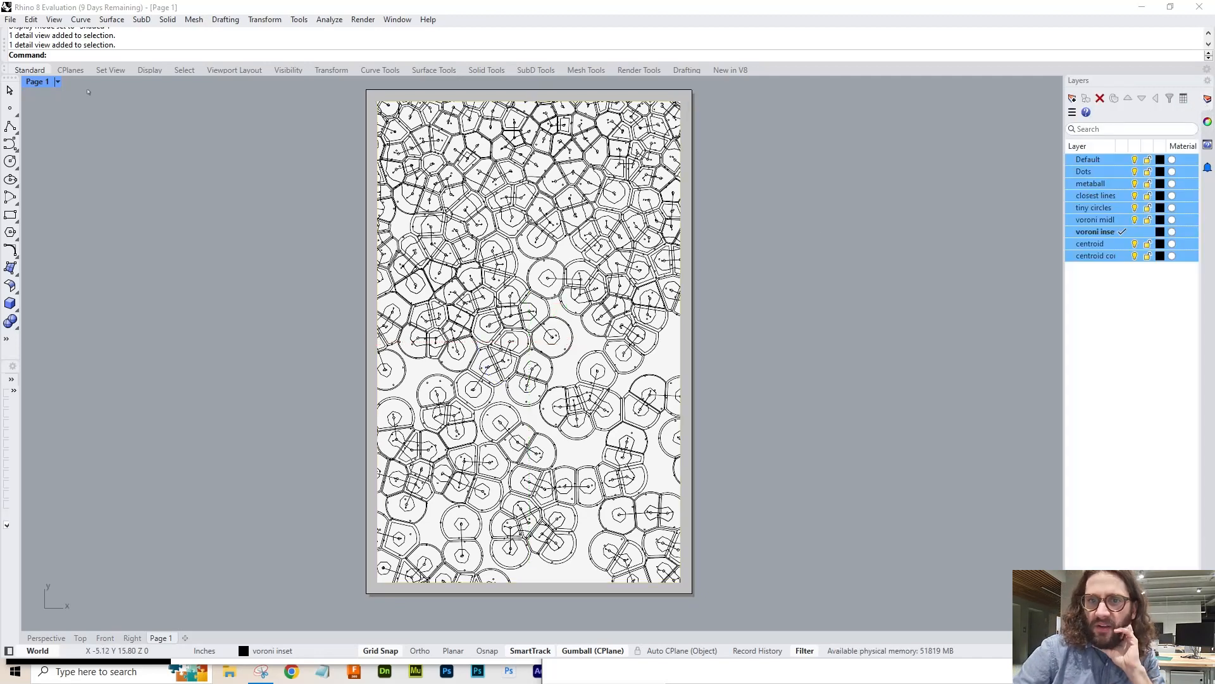
pyautogui.scroll(8, 448, 205)
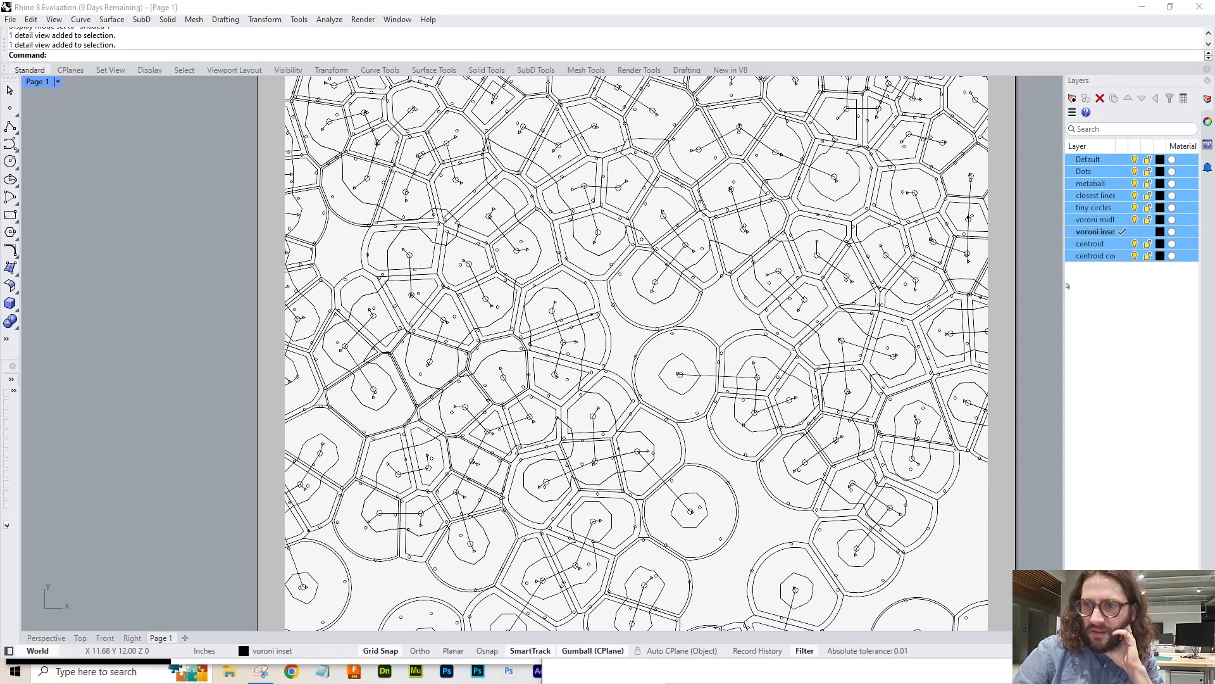
pyautogui.moveTo(876, 280); pyautogui.dragTo(867, 279)
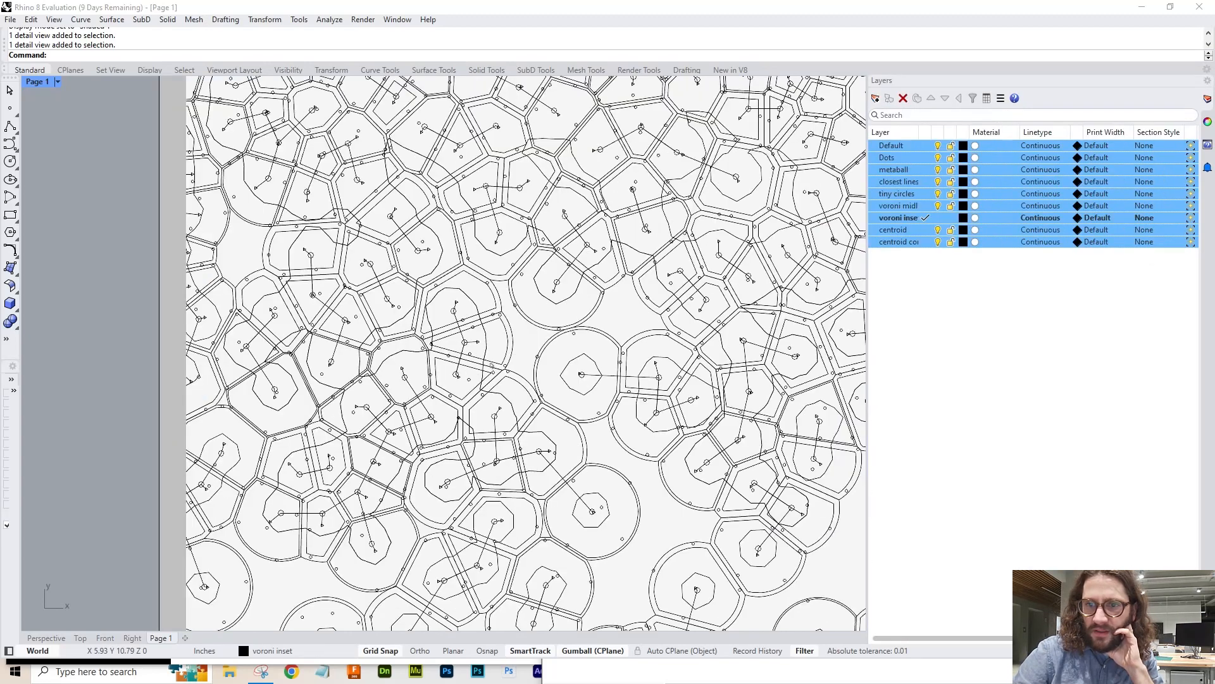
pyautogui.scroll(-6, 335, 279)
pyautogui.scroll(6, 434, 206)
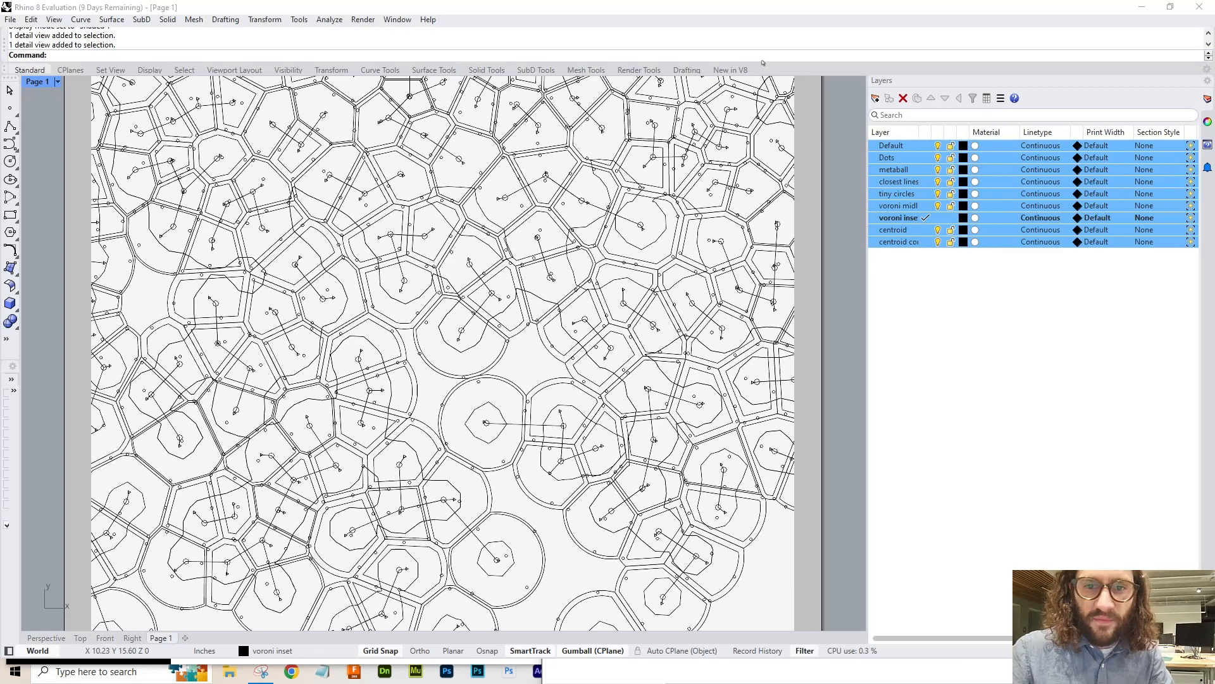
pyautogui.scroll(-1, 540, 172)
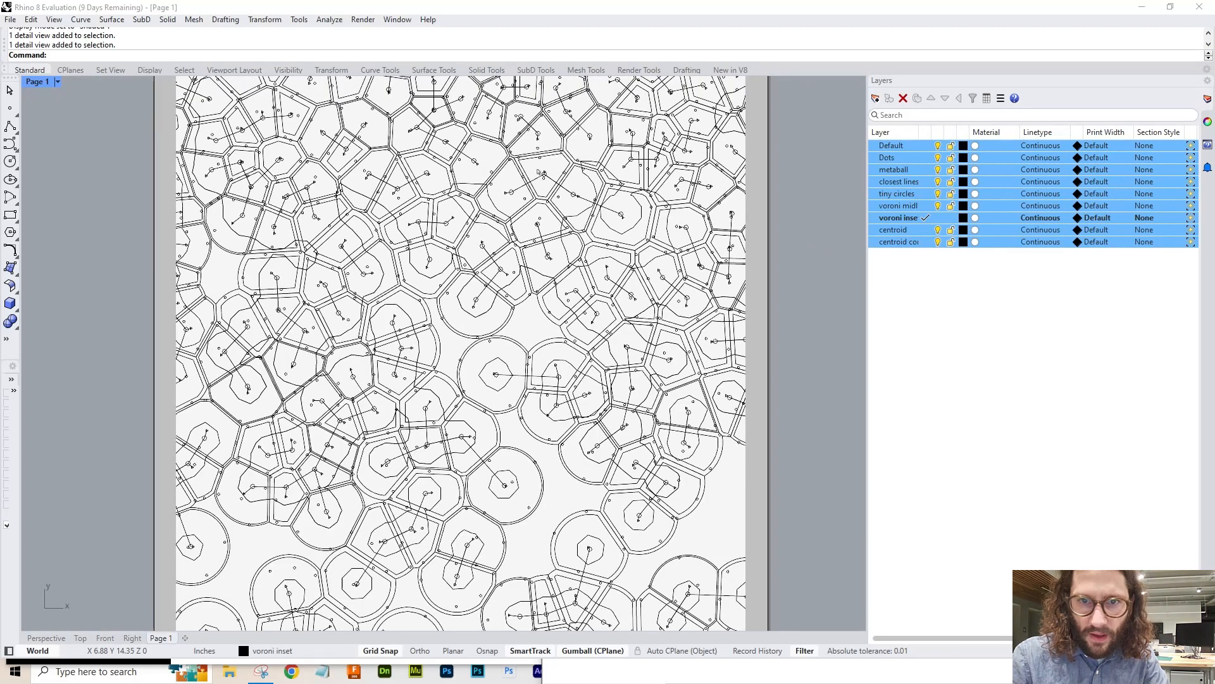
# - Set the print width of the voroni inset layer alone to 1 mm and check the line weights on the layout
pyautogui.scroll(5, 542, 172)
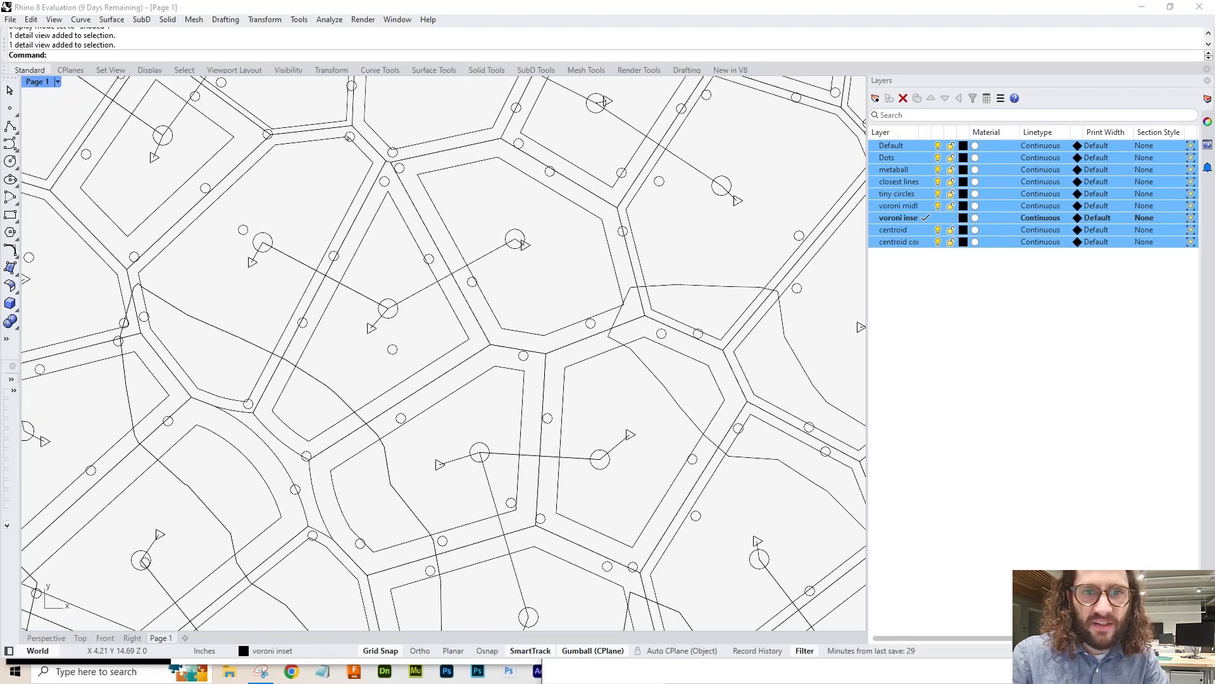
pyautogui.click(896, 274)
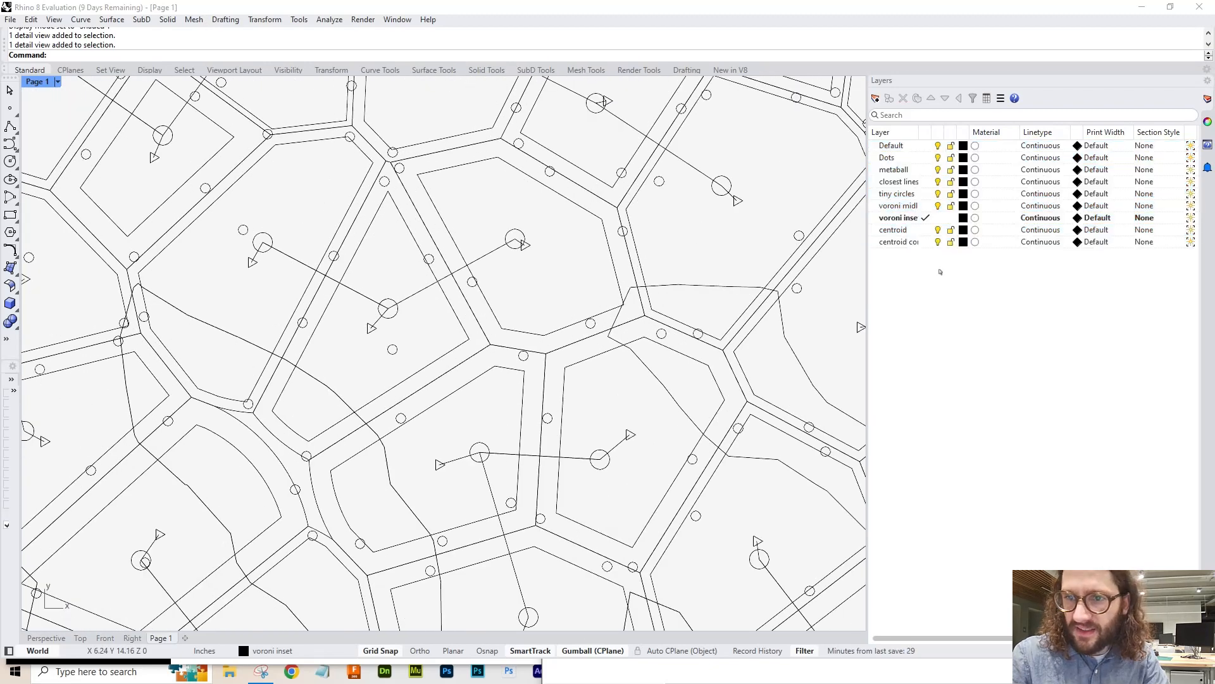
pyautogui.click(900, 218)
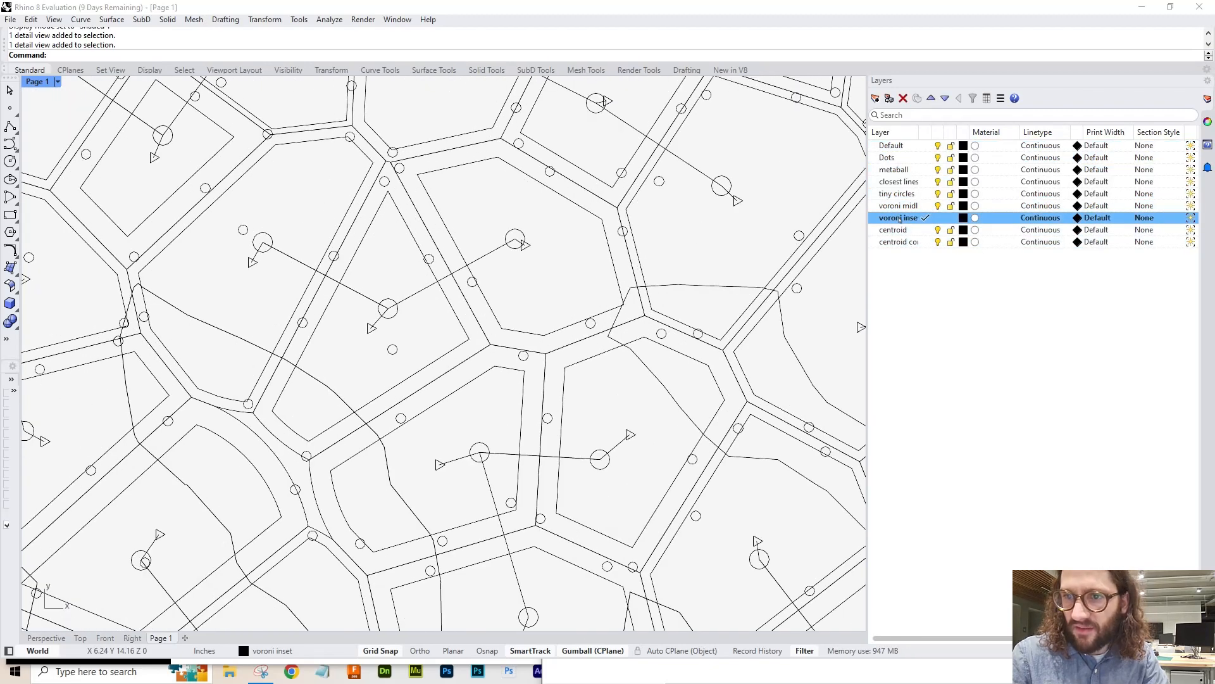
pyautogui.click(1102, 218)
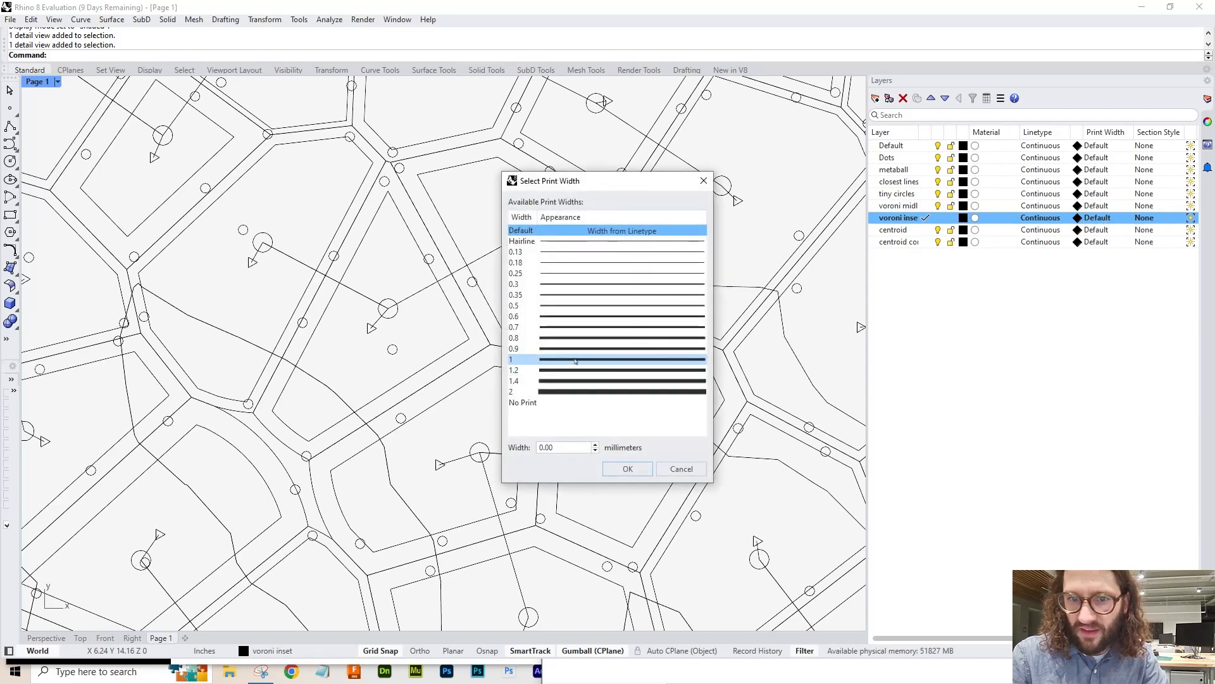
pyautogui.click(608, 358)
pyautogui.click(627, 468)
pyautogui.scroll(-10, 625, 464)
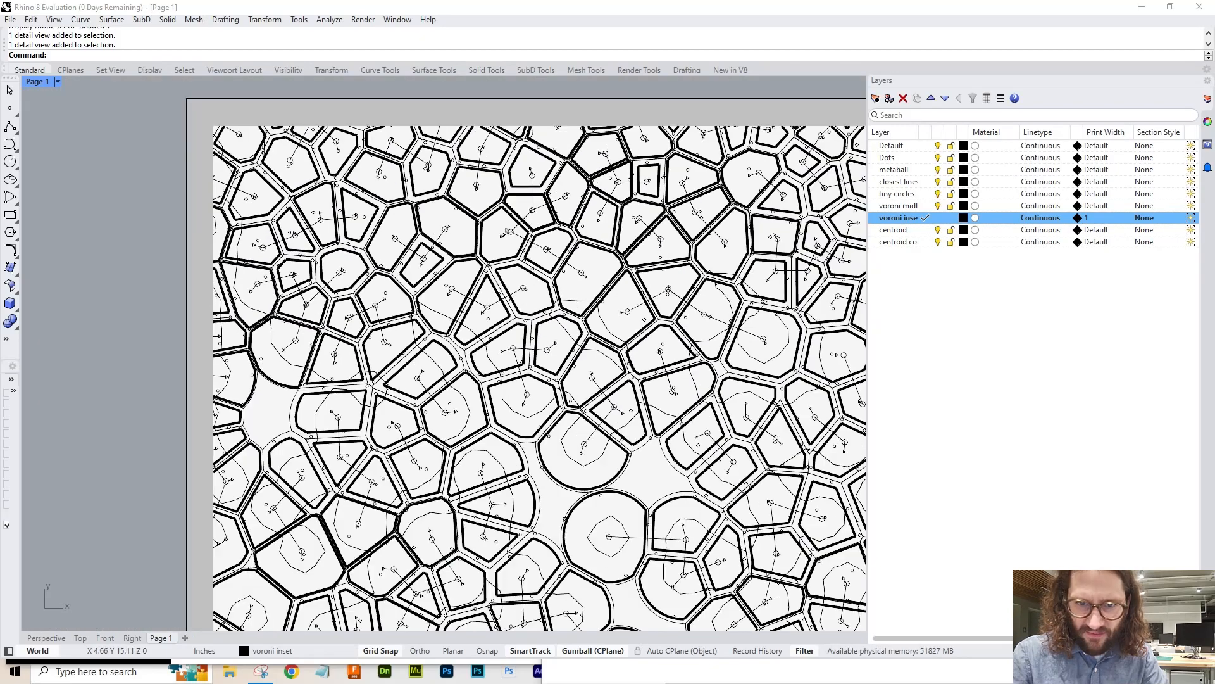
pyautogui.scroll(4, 572, 409)
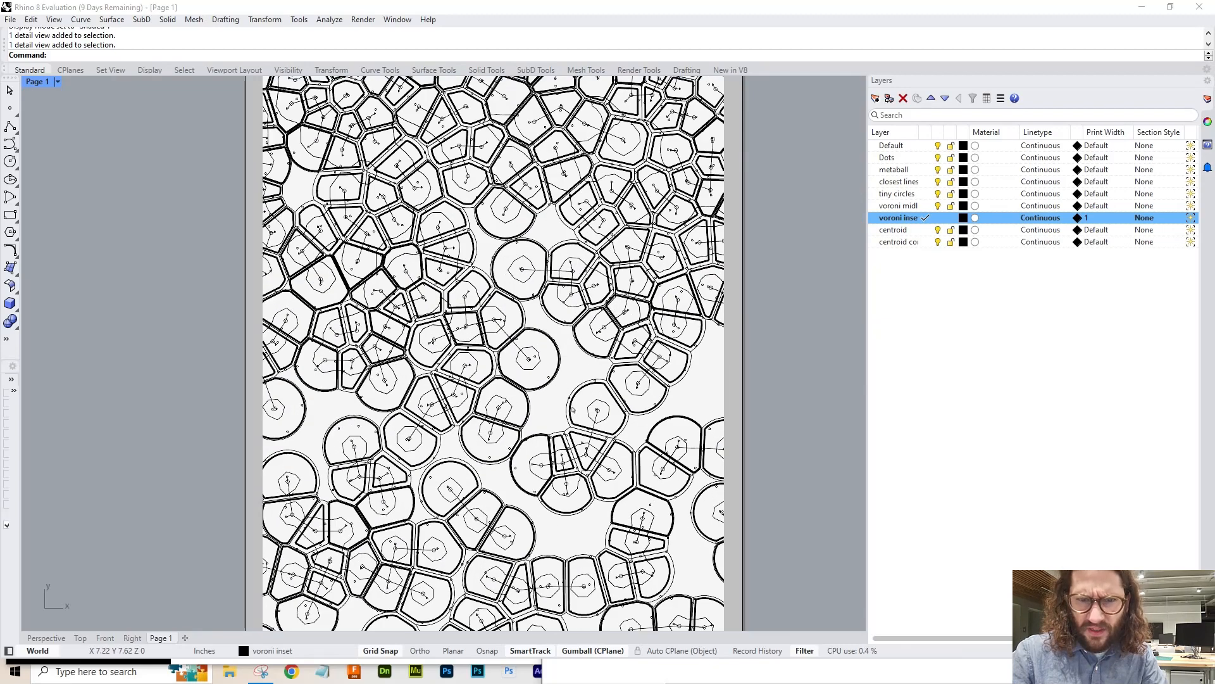
pyautogui.scroll(2, 503, 135)
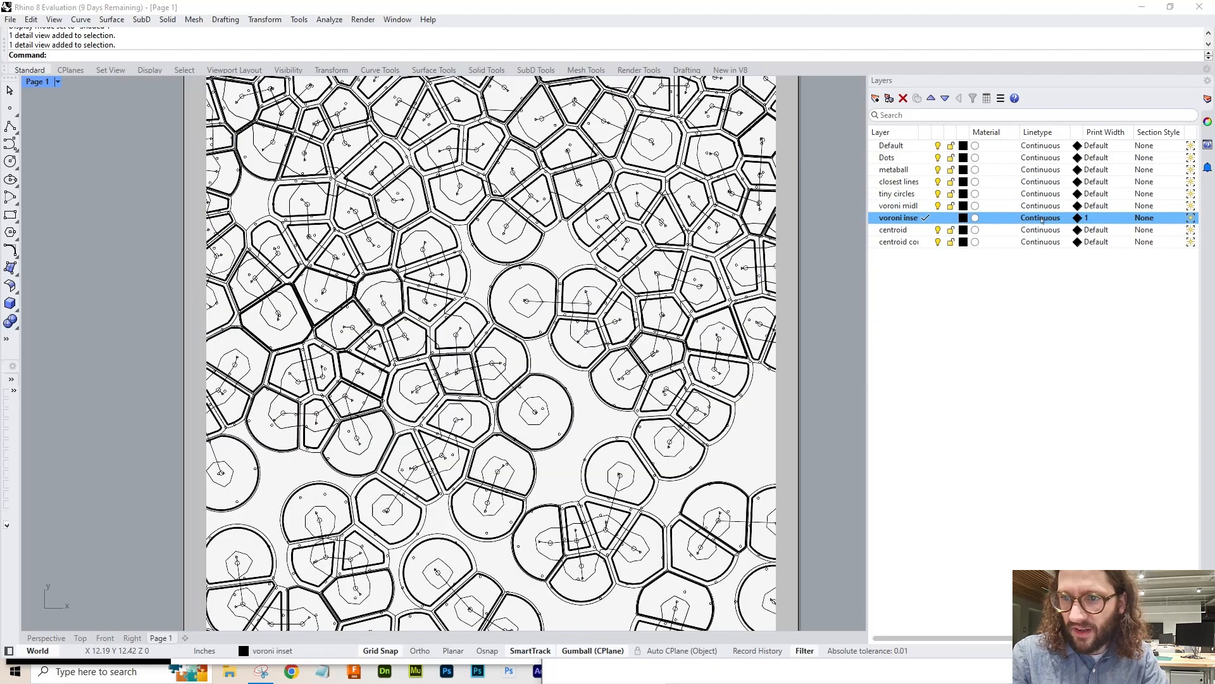
pyautogui.click(962, 217)
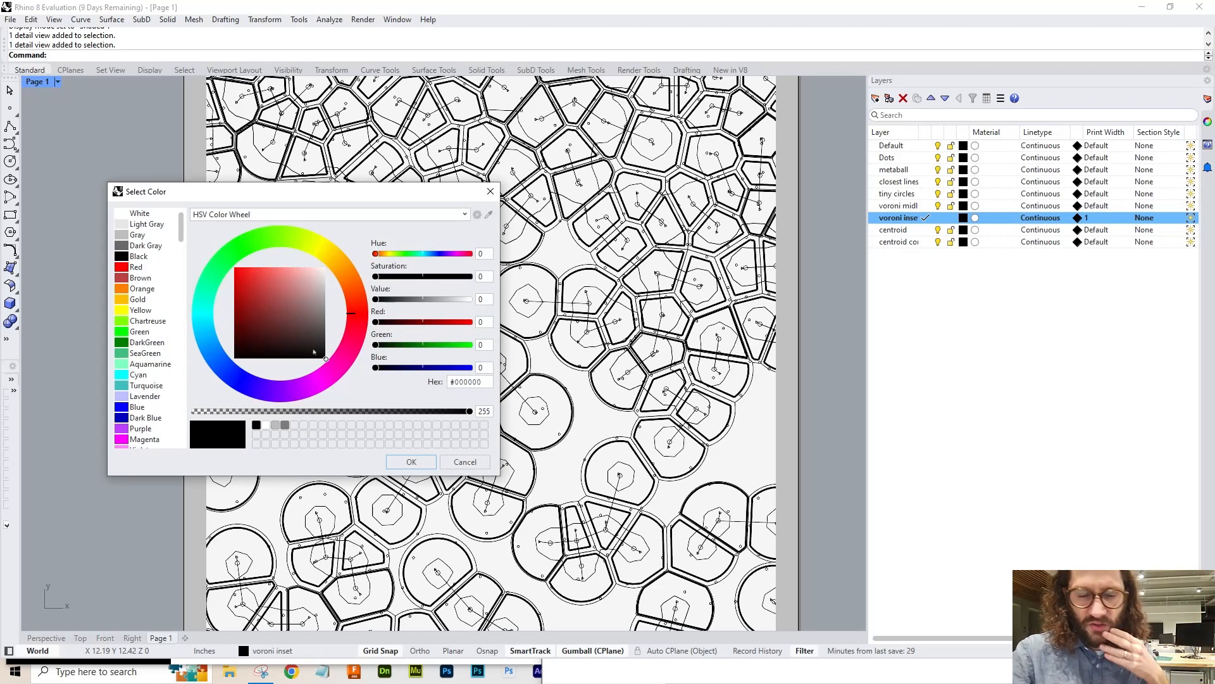
pyautogui.click(466, 461)
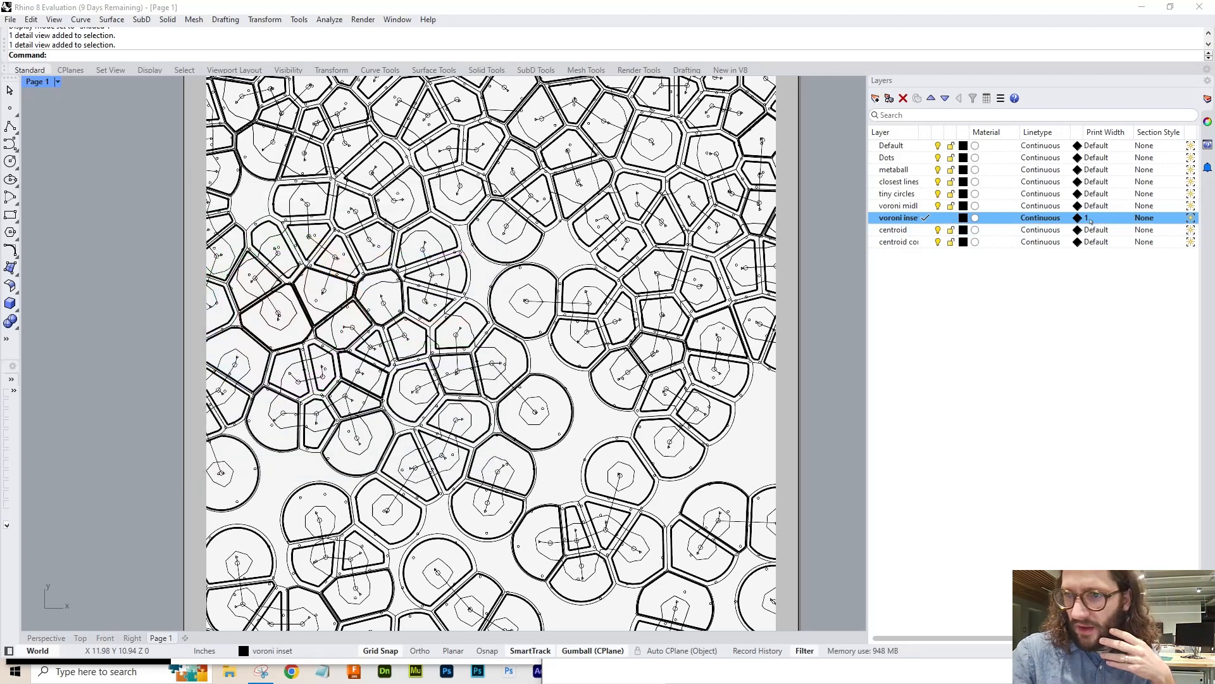
# - Set the print width of the voroni inset layer to 0.7 mm and check it across the page
pyautogui.click(1097, 218)
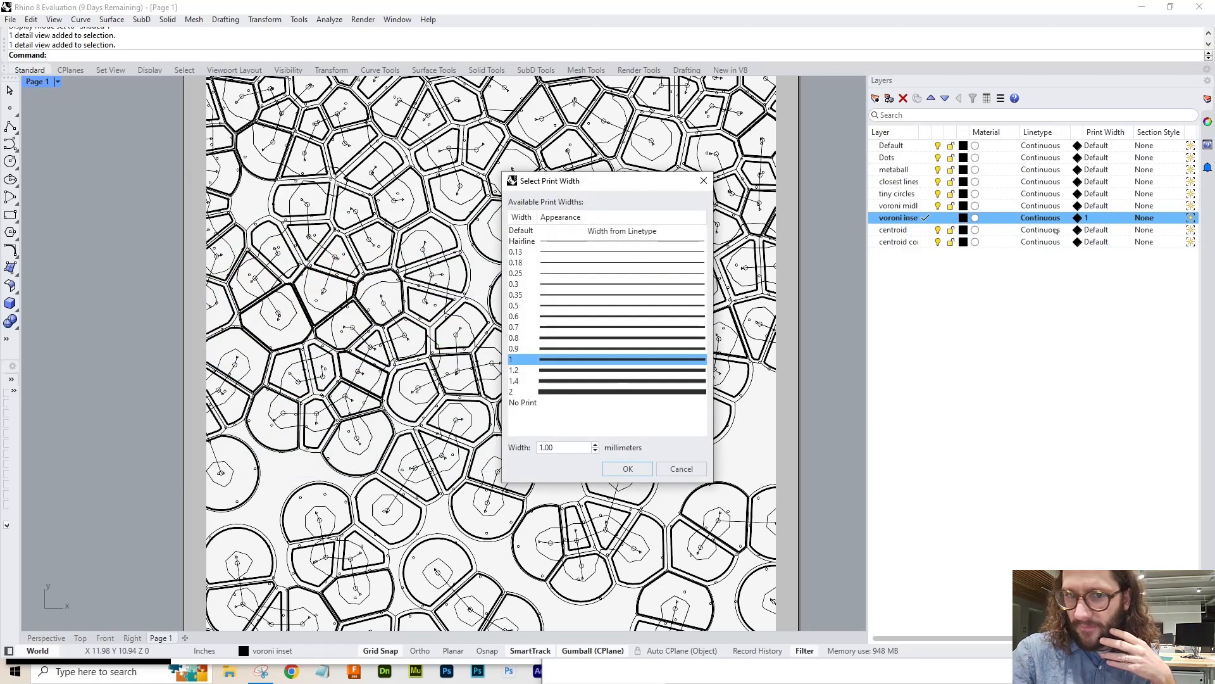
pyautogui.click(569, 327)
pyautogui.click(627, 469)
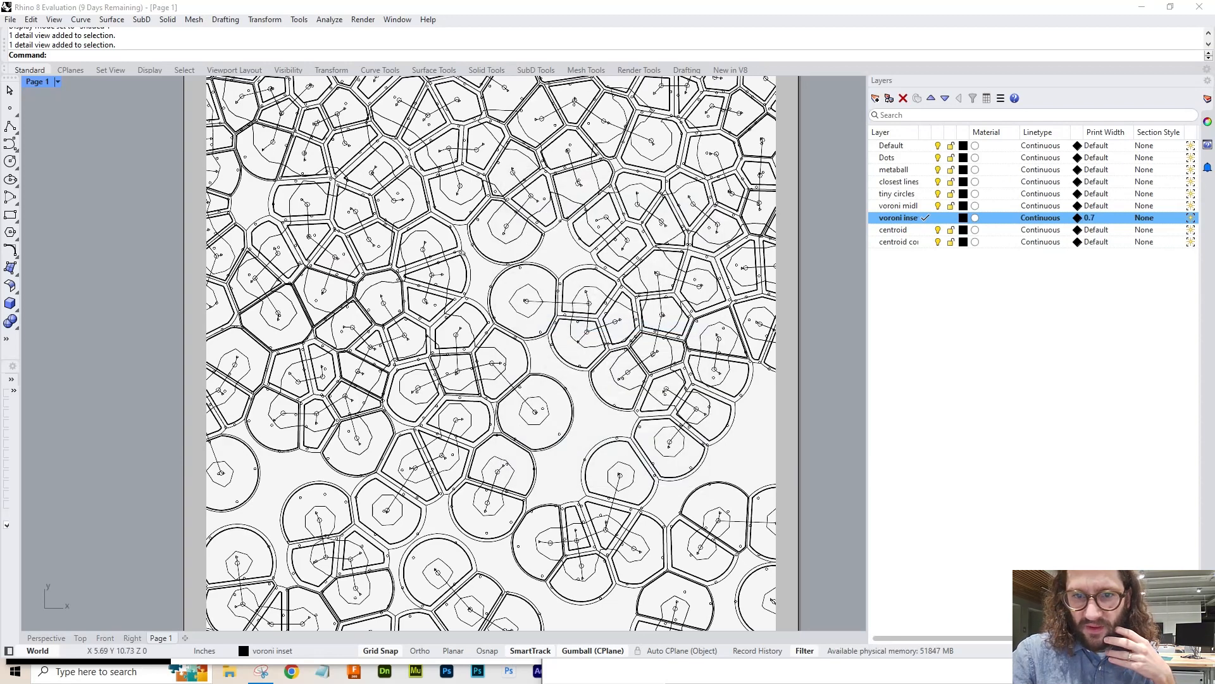
pyautogui.scroll(-5, 501, 247)
# - Set the print width of the voroni inset layer to 0.5 mm and check the cell outlines up close
pyautogui.click(1088, 218)
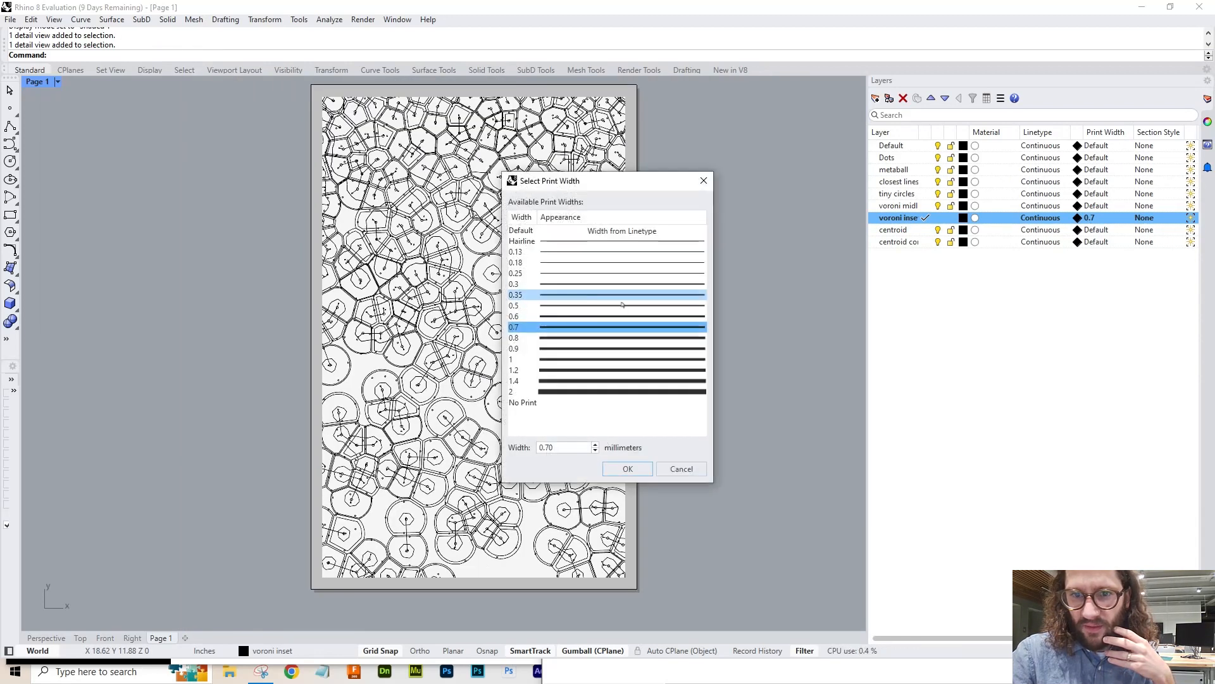
pyautogui.click(601, 307)
pyautogui.click(626, 468)
pyautogui.scroll(5, 443, 329)
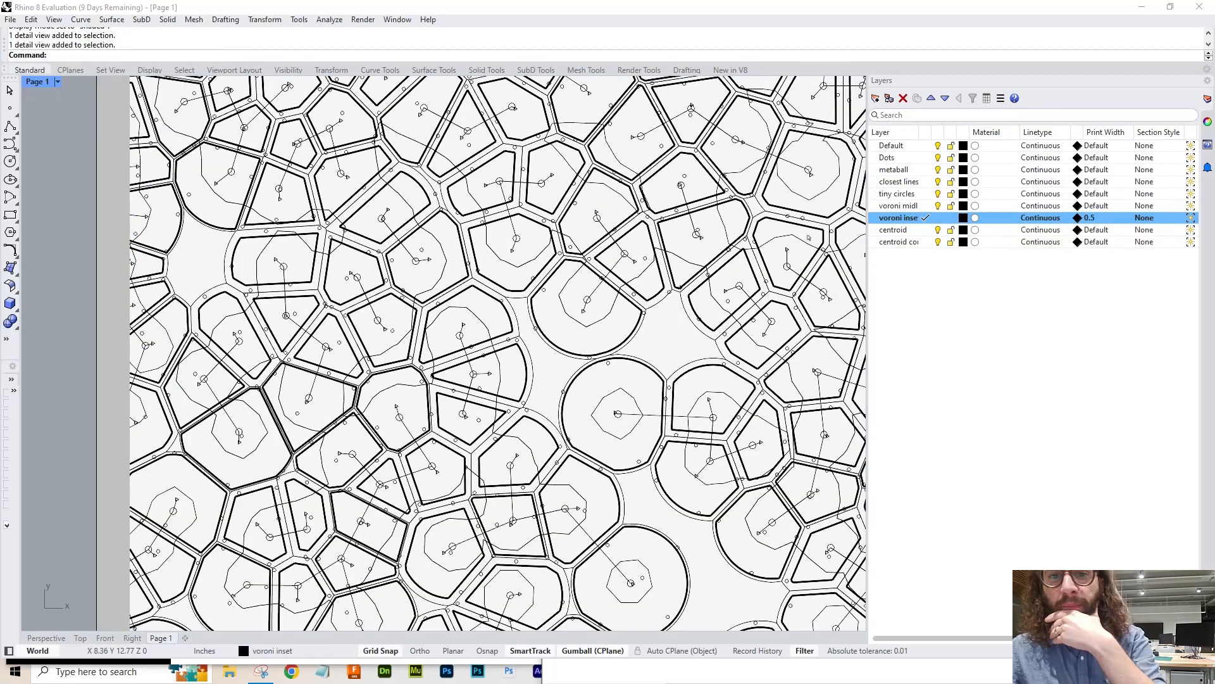
pyautogui.scroll(2, 536, 258)
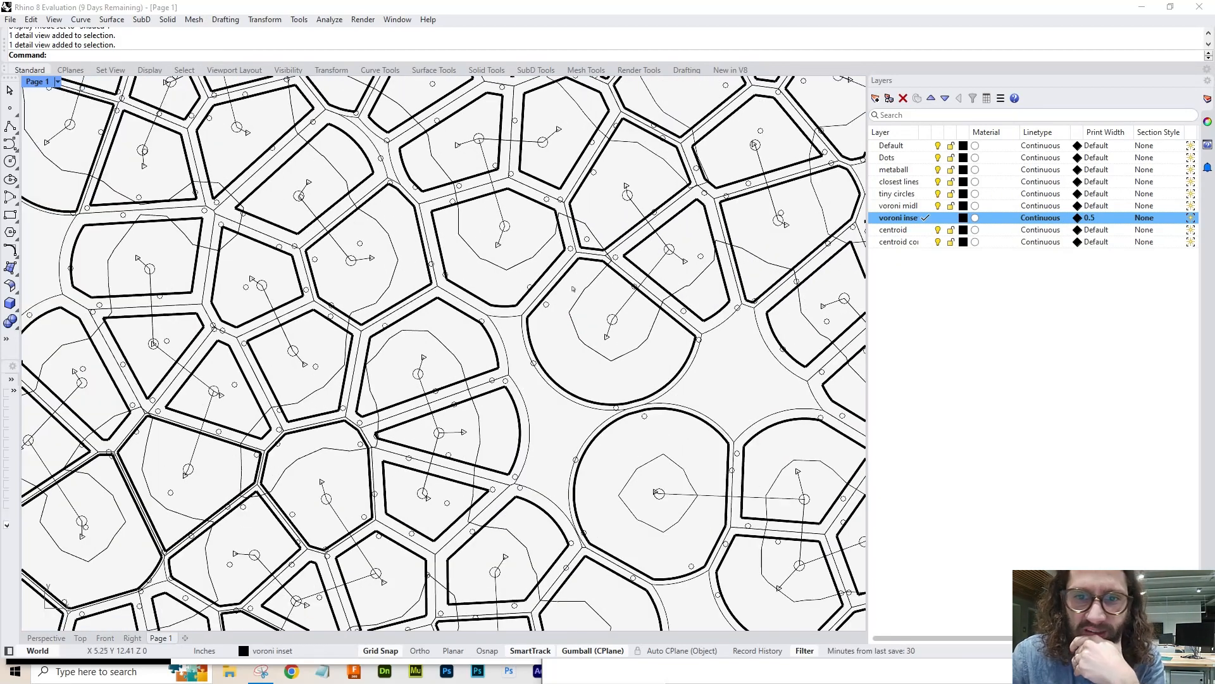
pyautogui.scroll(2, 639, 334)
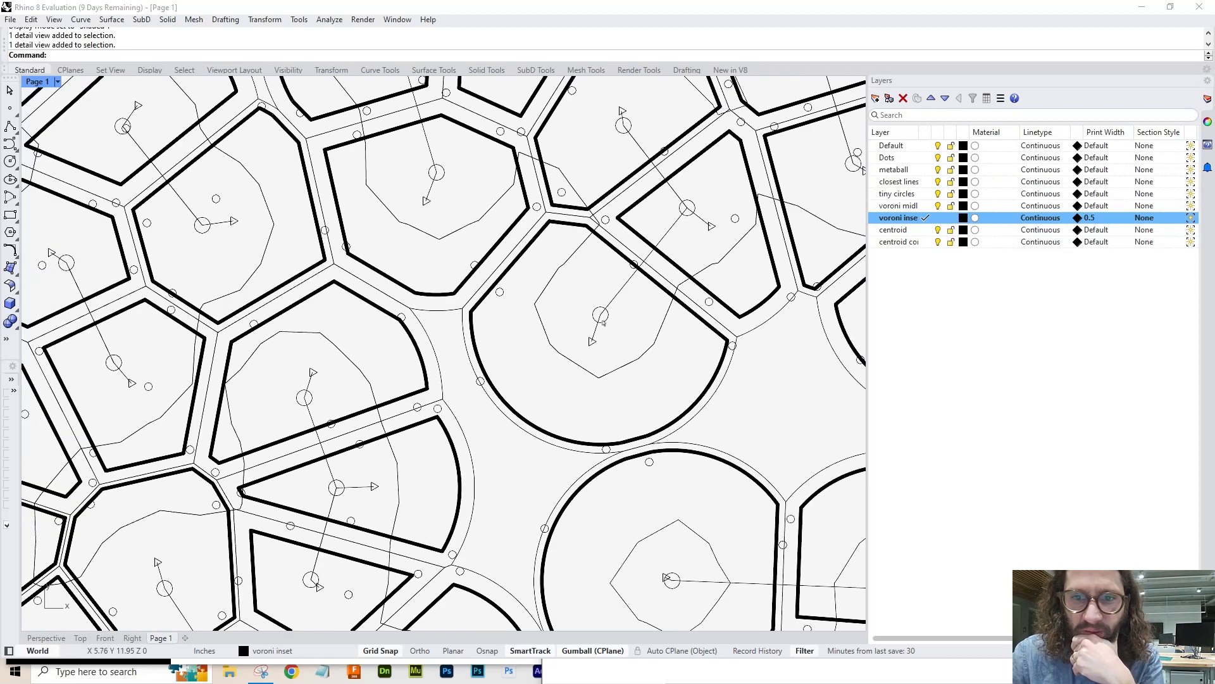
# - Set the print width of the Dots layer to 1 mm and check how the dots read on the layout
pyautogui.click(943, 159)
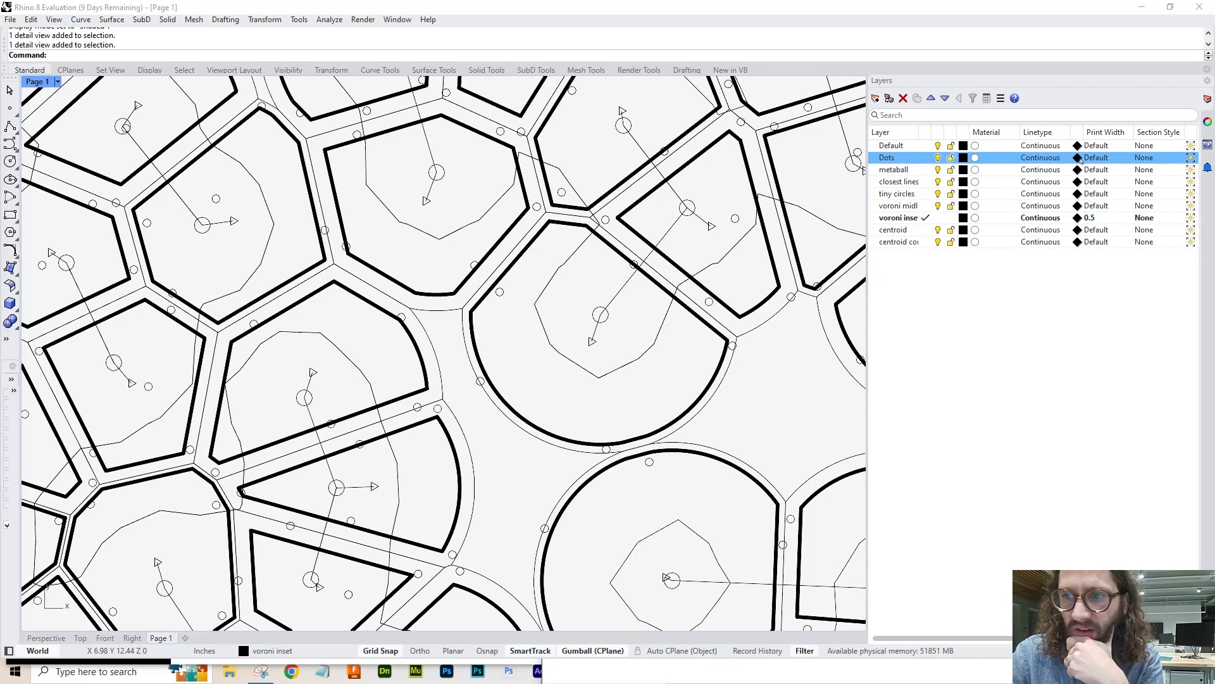
pyautogui.click(1102, 159)
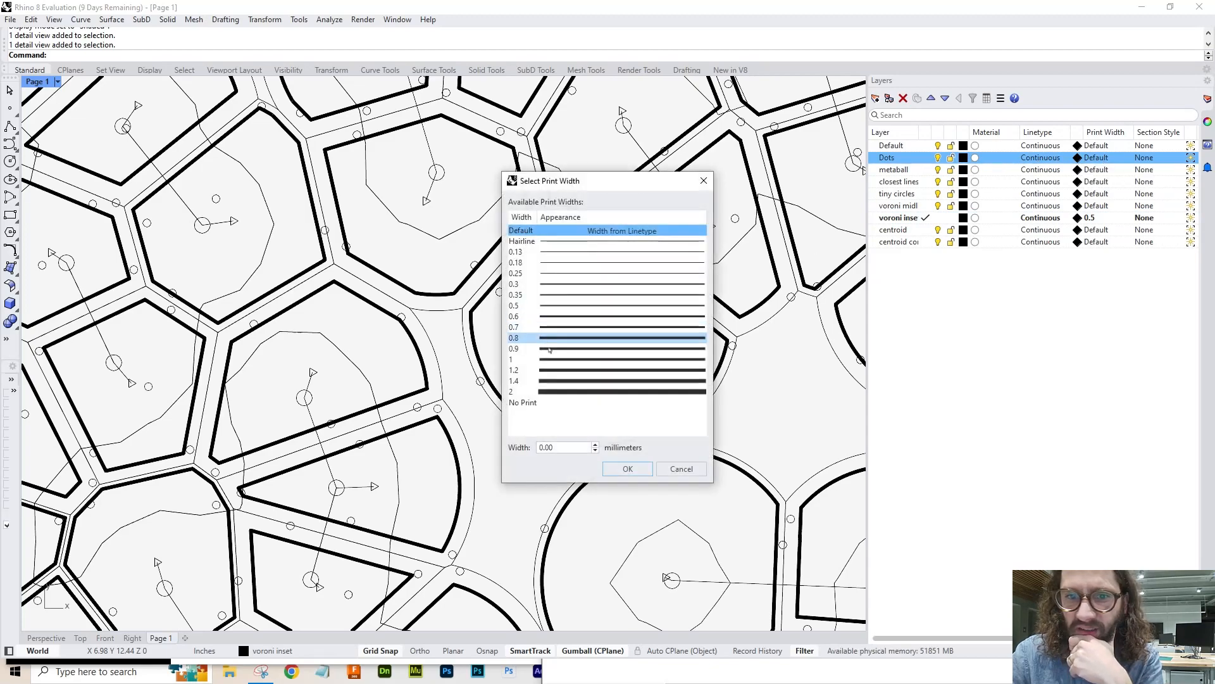
pyautogui.click(610, 359)
pyautogui.click(624, 469)
pyautogui.scroll(-8, 445, 218)
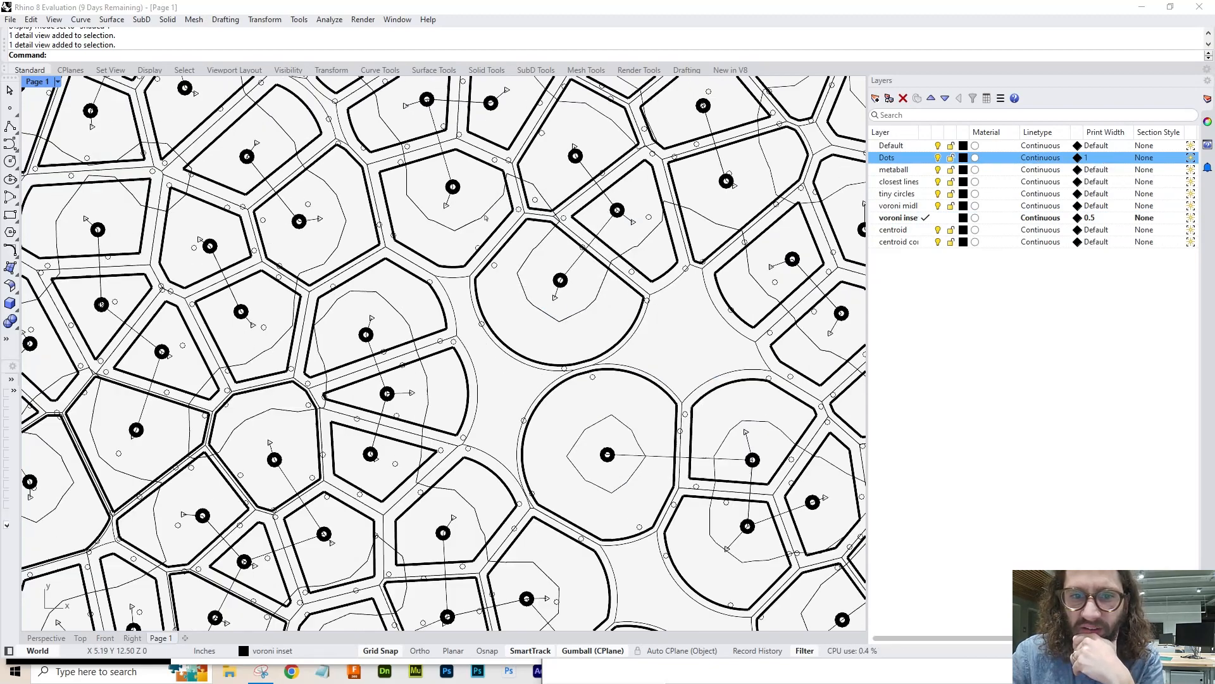
pyautogui.scroll(-2, 445, 218)
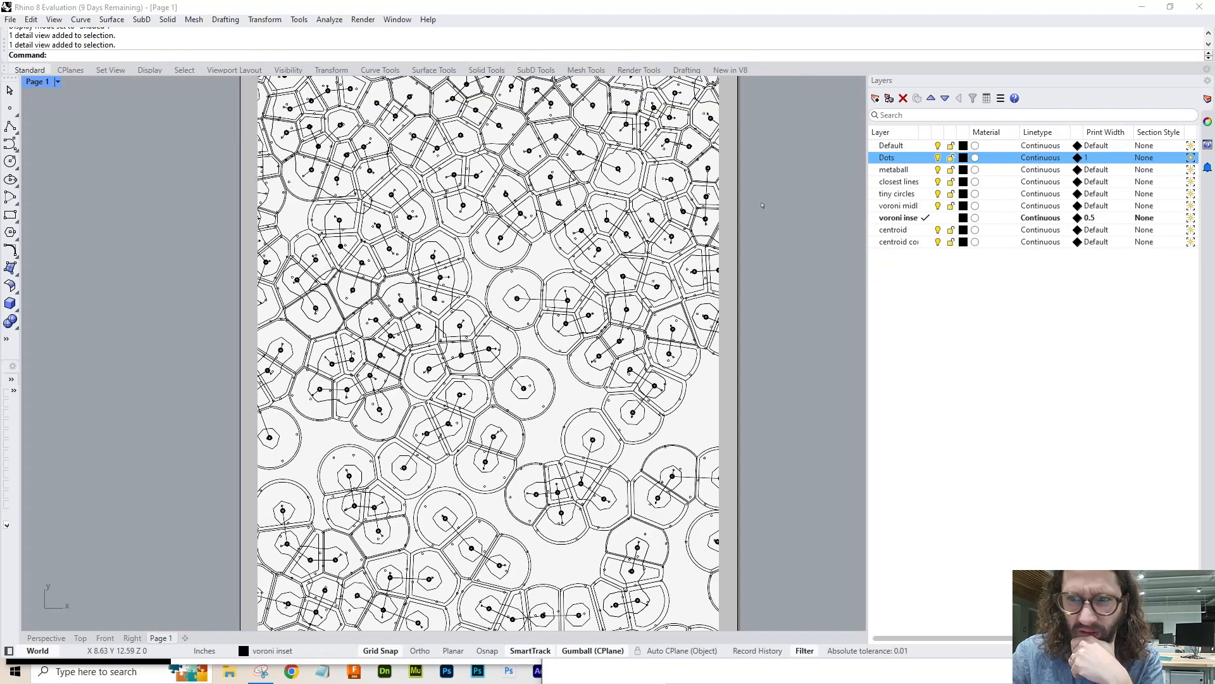
pyautogui.scroll(2, 585, 179)
pyautogui.scroll(2, 541, 145)
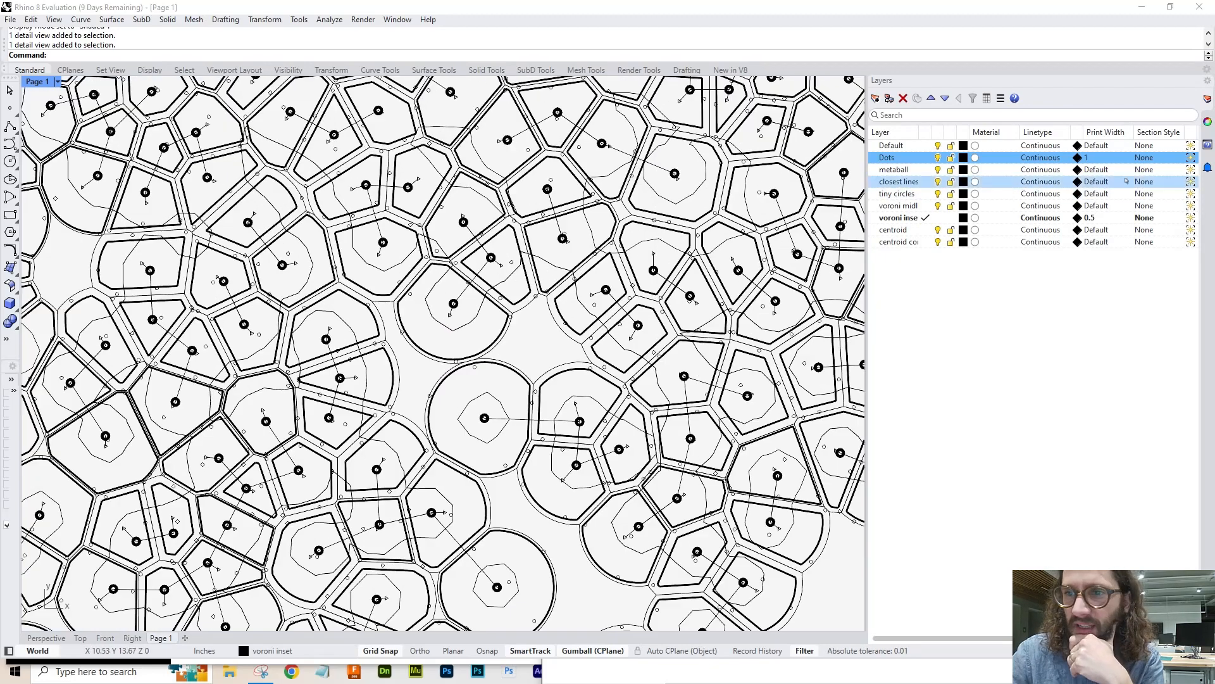
# - Set the print width of the Dots layer to Hairline and check the circles up close
pyautogui.click(1086, 157)
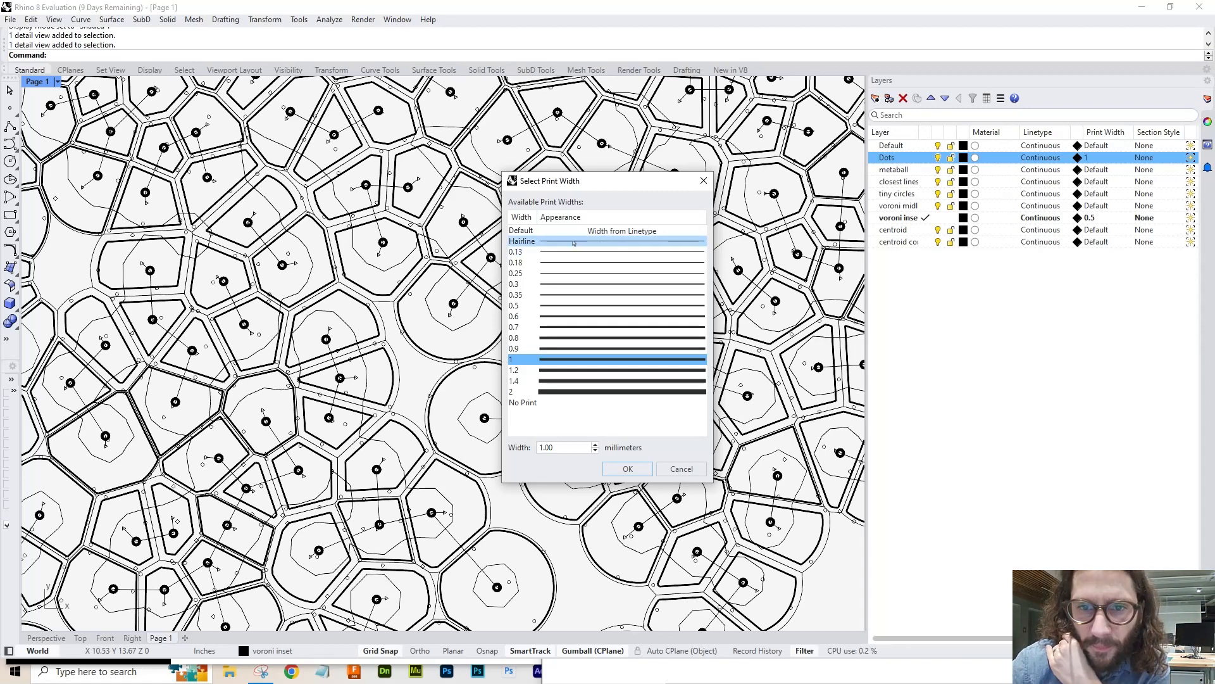
pyautogui.click(570, 244)
pyautogui.click(644, 472)
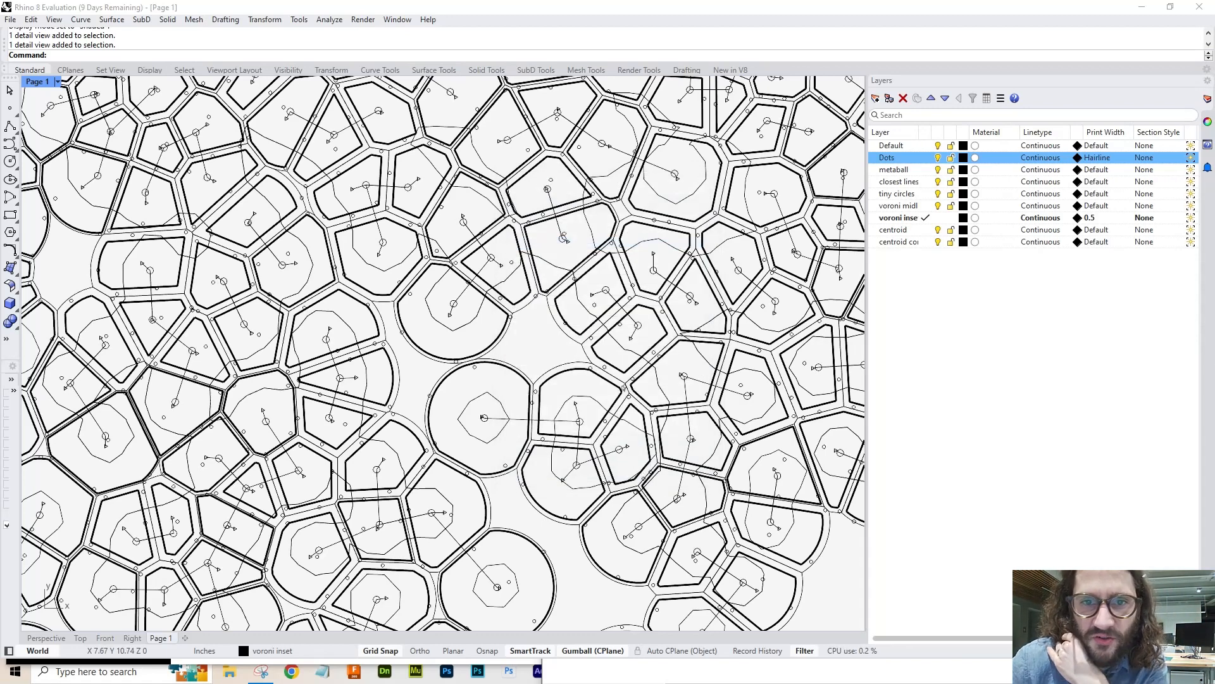
pyautogui.scroll(14, 665, 163)
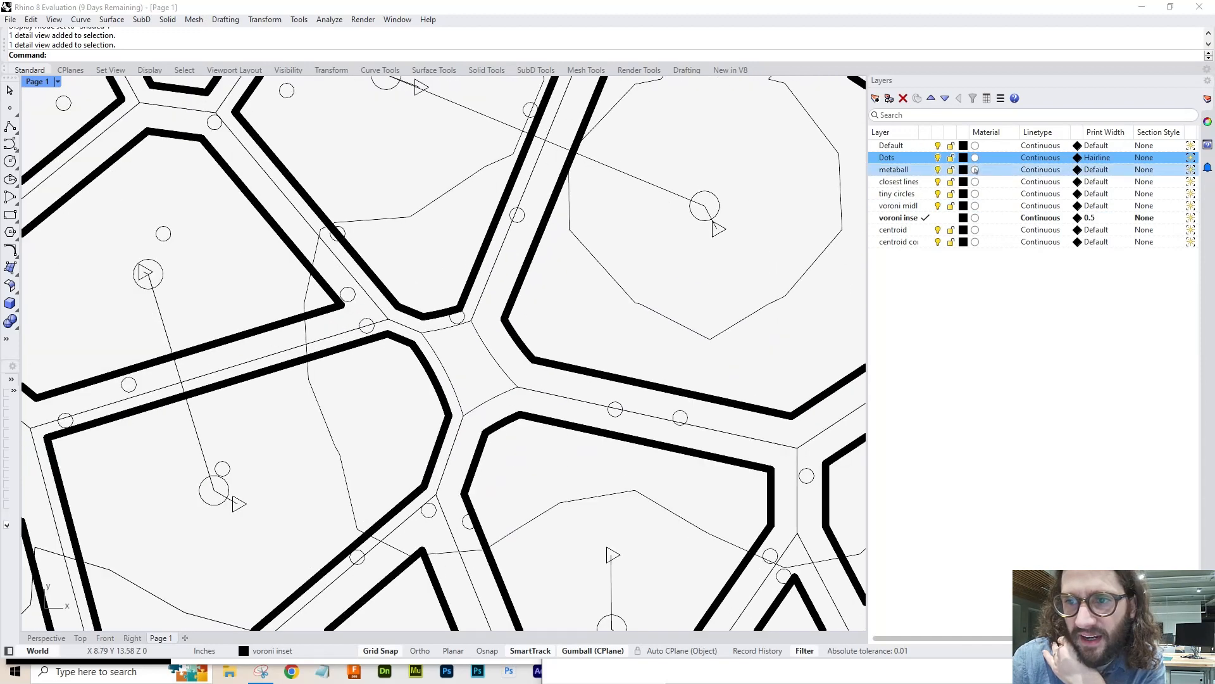
# - Change the Dots layer's color to mid gray, #7B7B7B, and check it on the layout
pyautogui.click(963, 157)
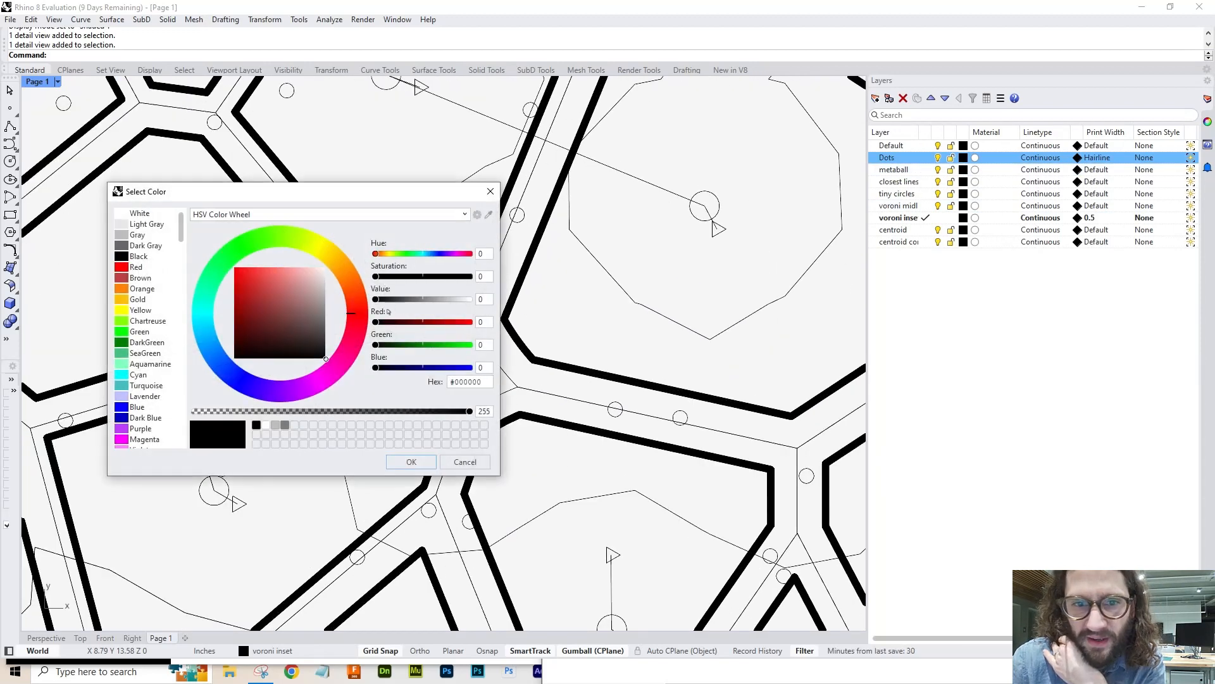
pyautogui.moveTo(378, 300); pyautogui.dragTo(421, 302)
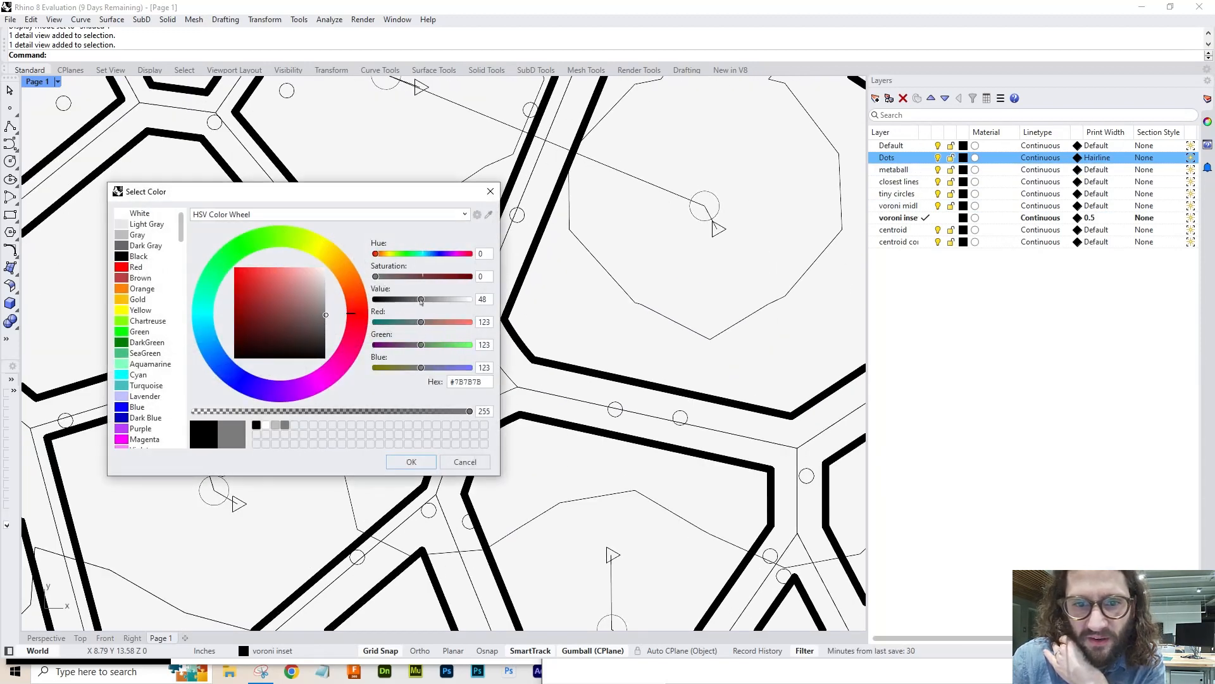
pyautogui.click(411, 460)
pyautogui.scroll(-3, 811, 259)
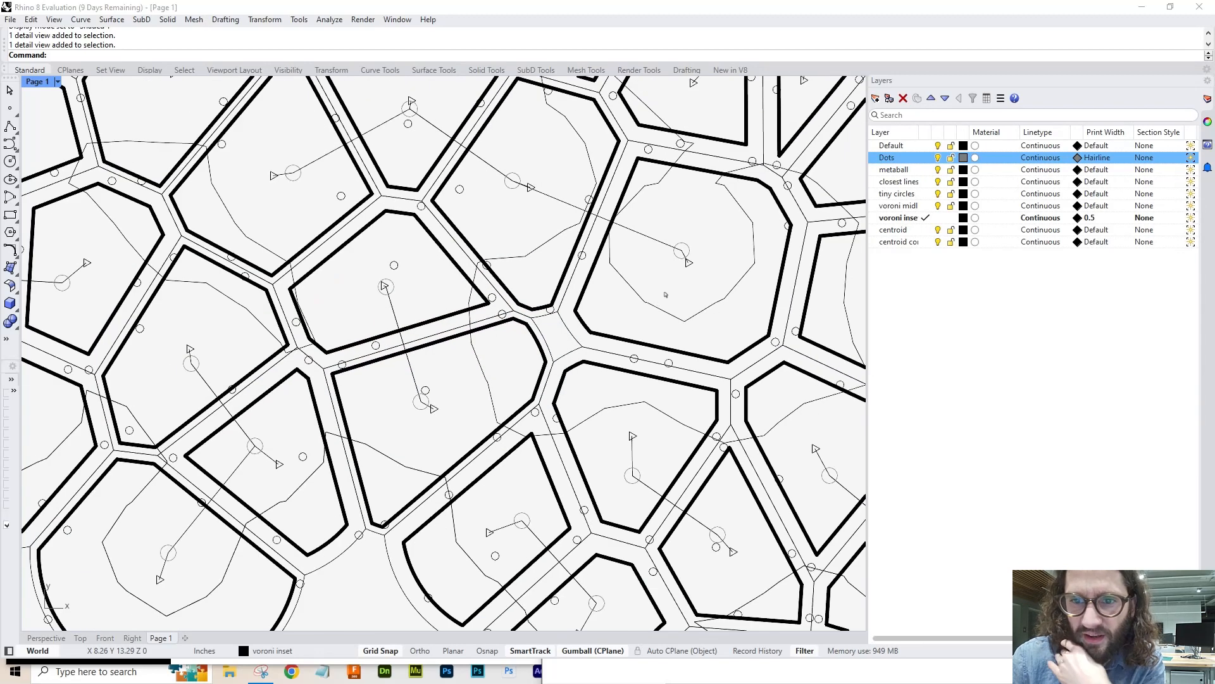
# - Widen the layer list and its name column so the full layer names fit
pyautogui.click(899, 243)
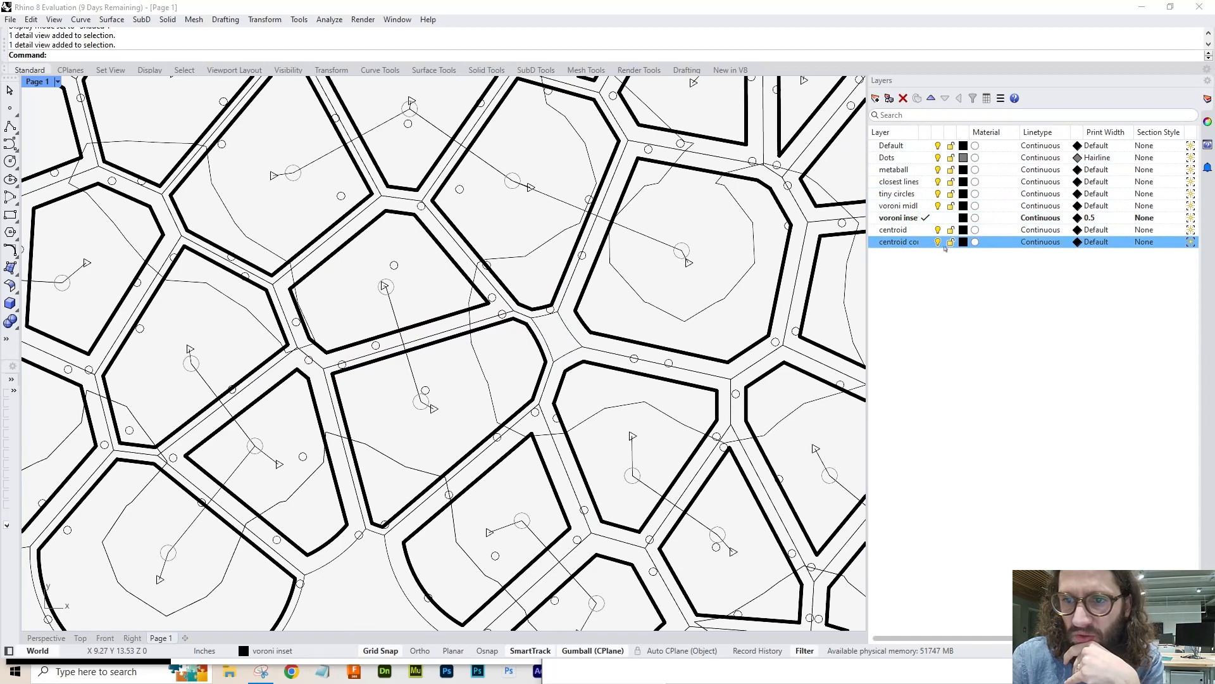
pyautogui.moveTo(867, 253); pyautogui.dragTo(827, 254)
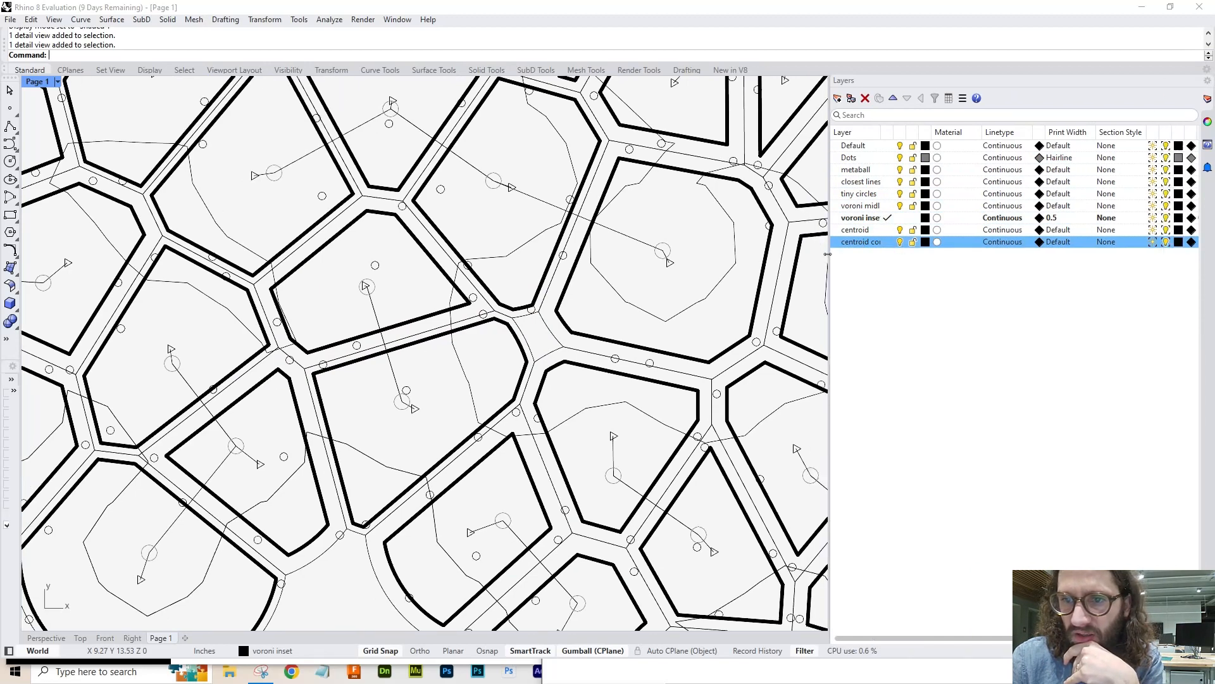
pyautogui.moveTo(879, 133); pyautogui.dragTo(898, 133)
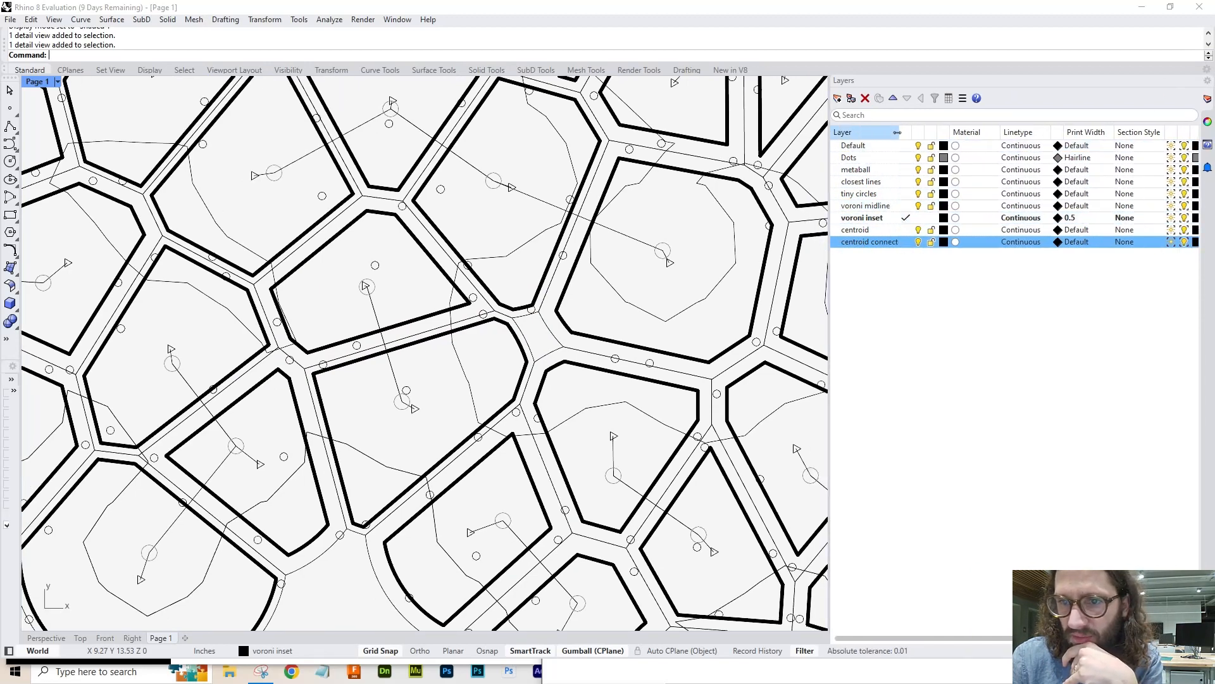
# - Set the print width of the centroid layer to 1 mm and check the markers across the page
pyautogui.click(999, 231)
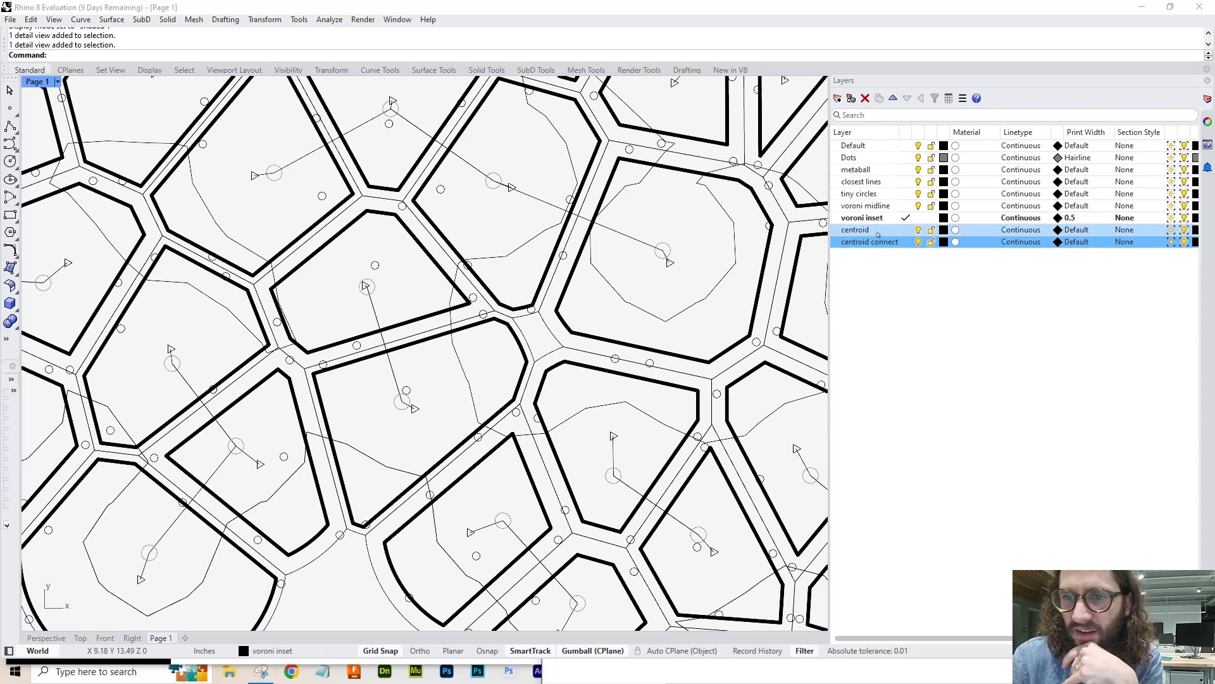
pyautogui.click(1070, 232)
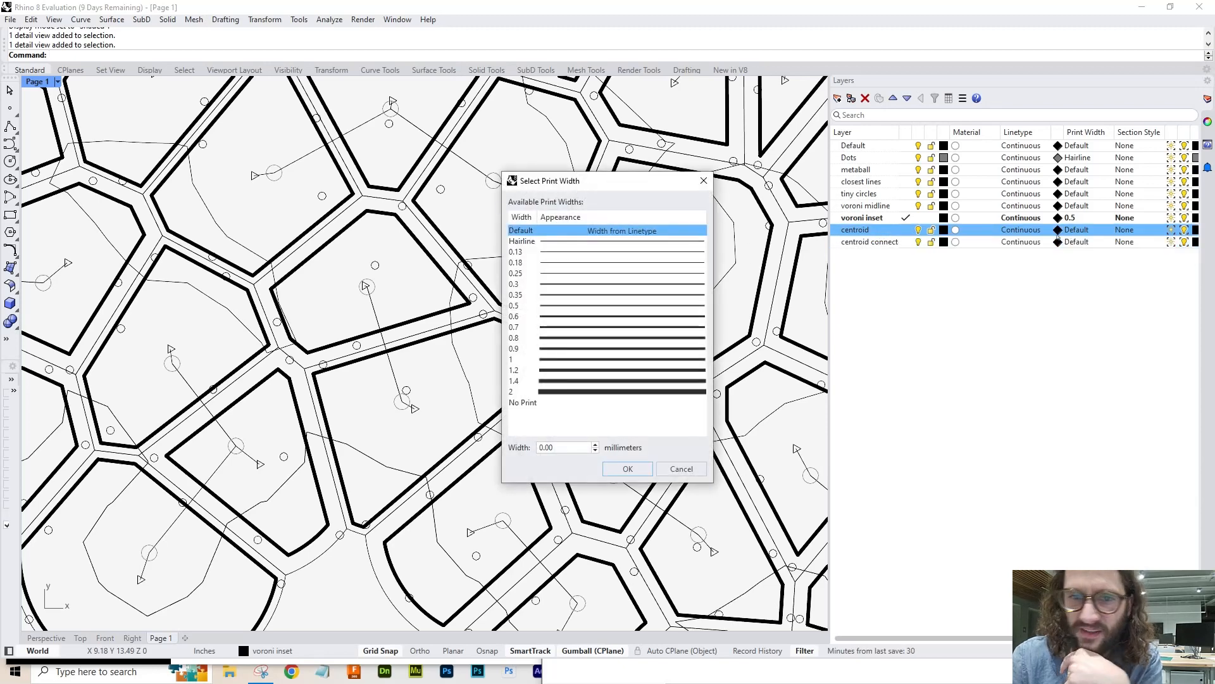
pyautogui.click(569, 359)
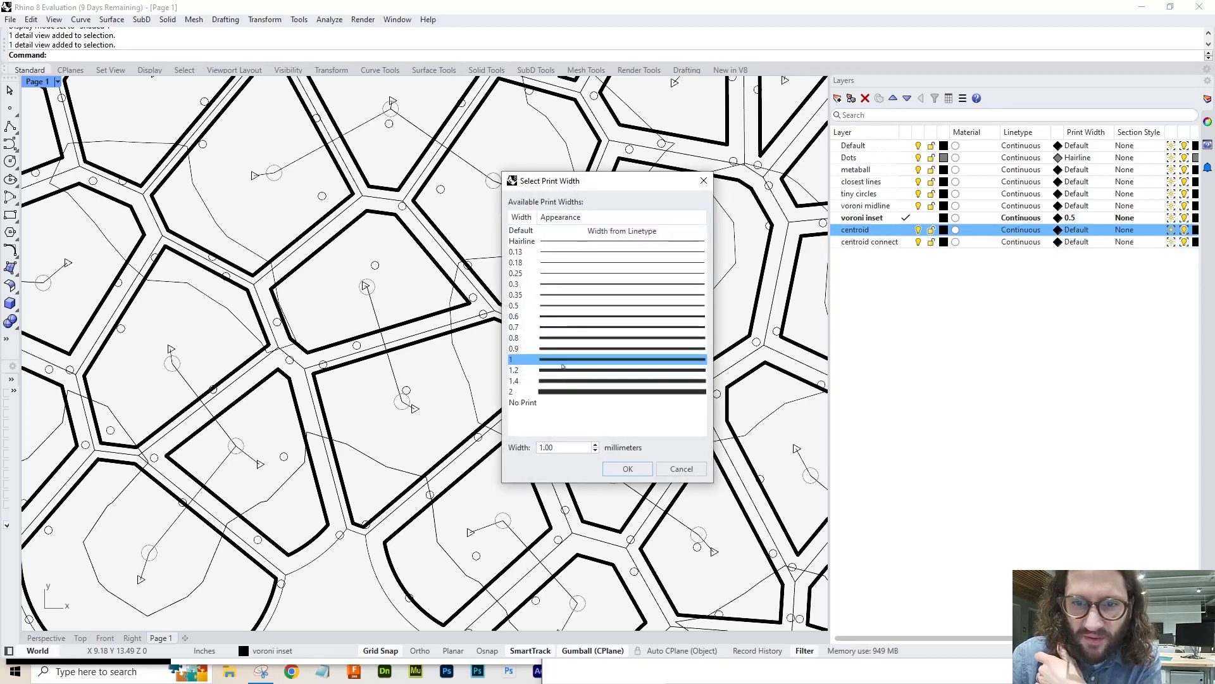
pyautogui.click(627, 469)
pyautogui.scroll(-5, 626, 471)
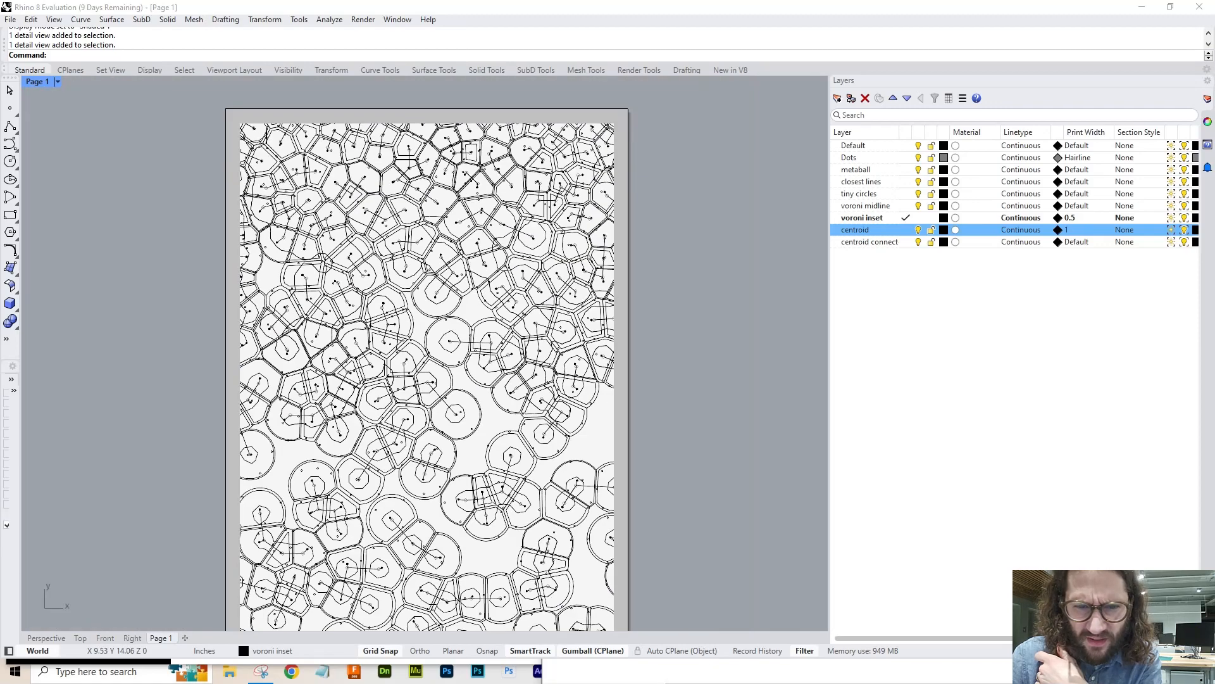
pyautogui.scroll(4, 328, 195)
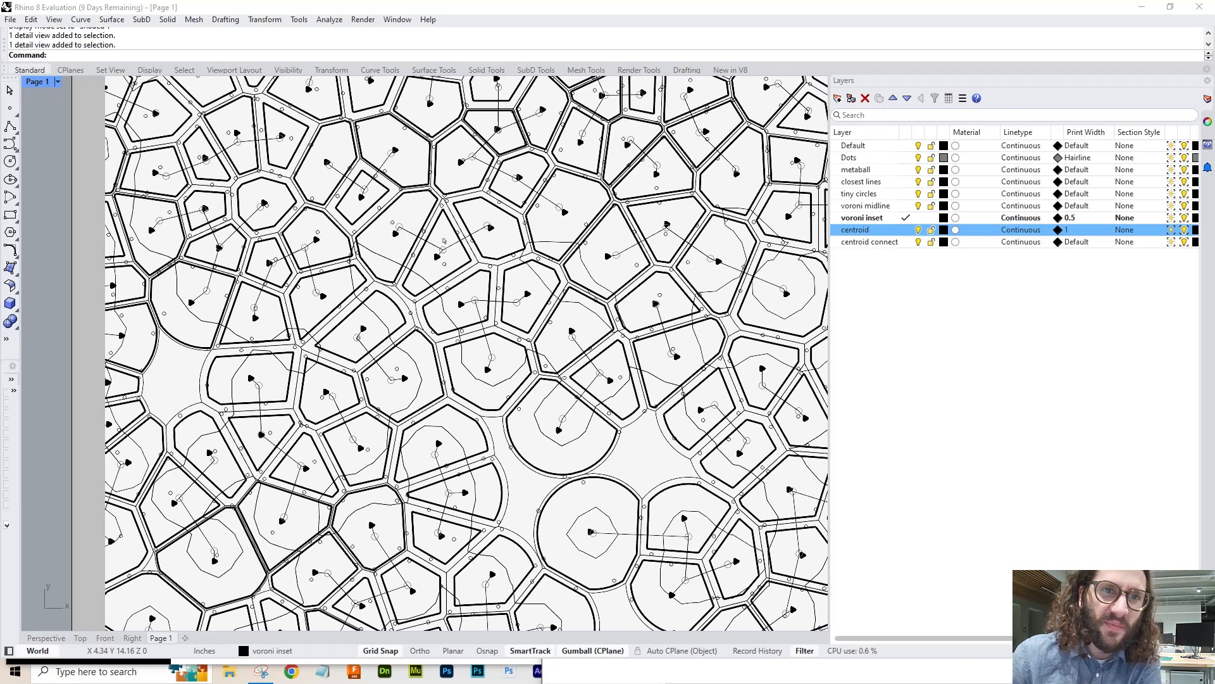
pyautogui.scroll(-5, 445, 241)
pyautogui.scroll(5, 497, 386)
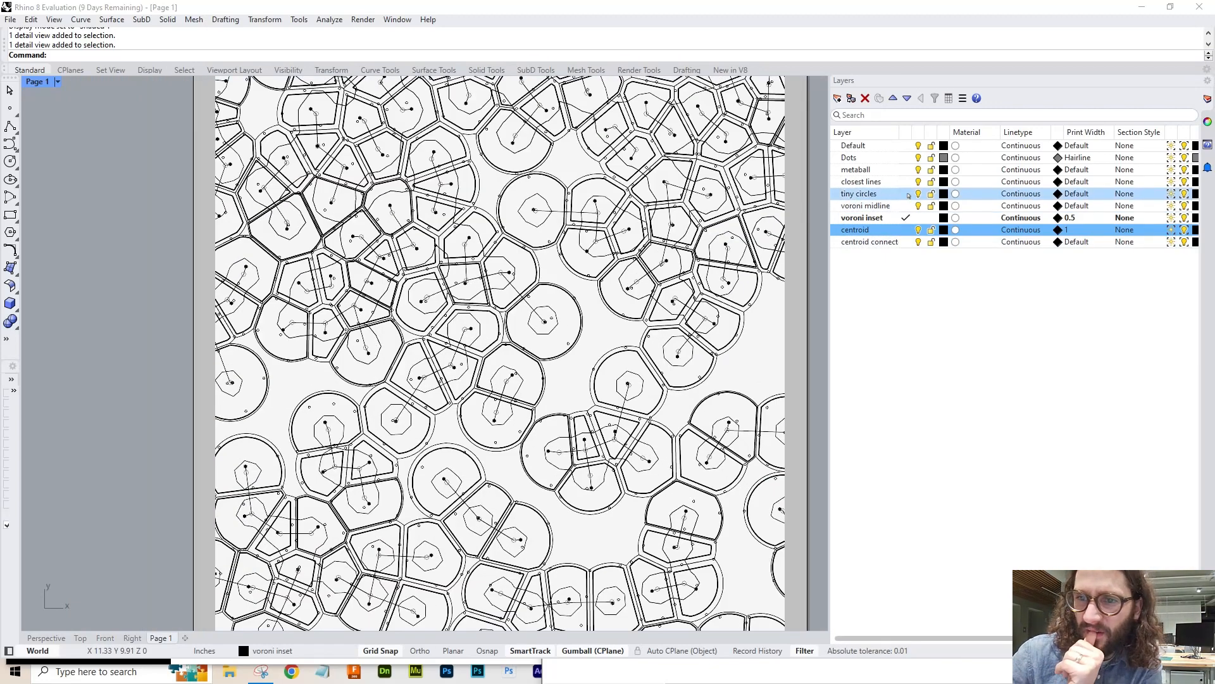
# - Set the print width of the metaball layer to 1 mm and check its outlines on the layout
pyautogui.click(1083, 170)
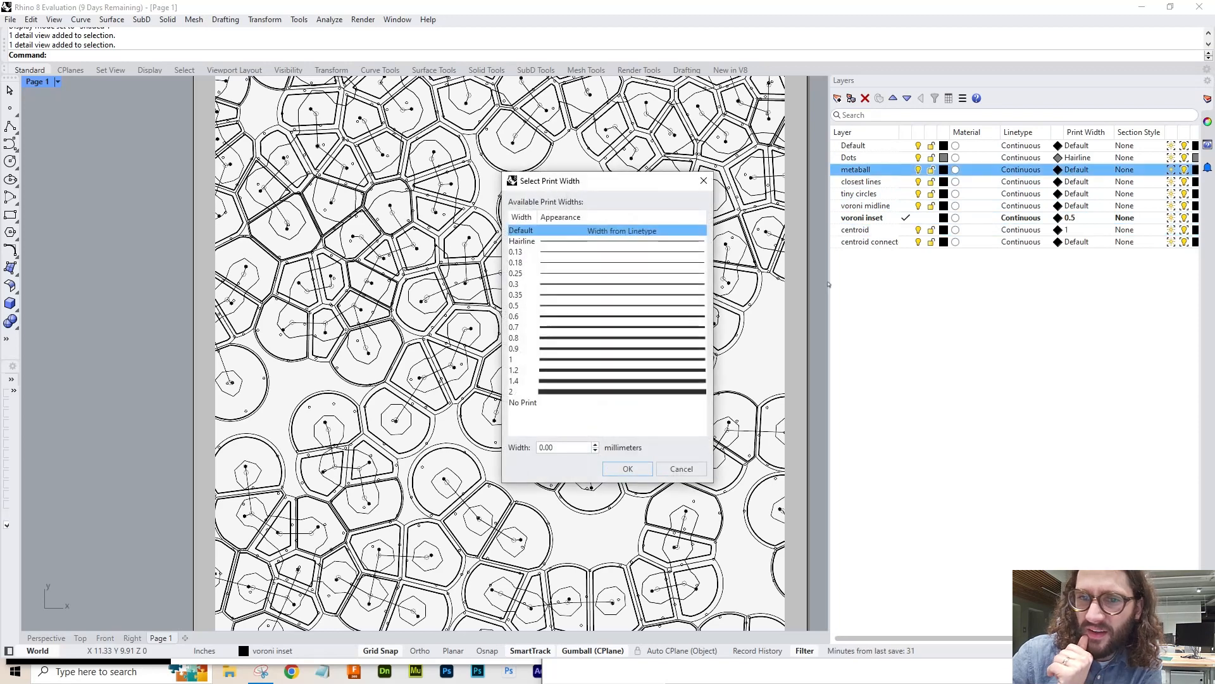
pyautogui.click(578, 361)
pyautogui.click(627, 469)
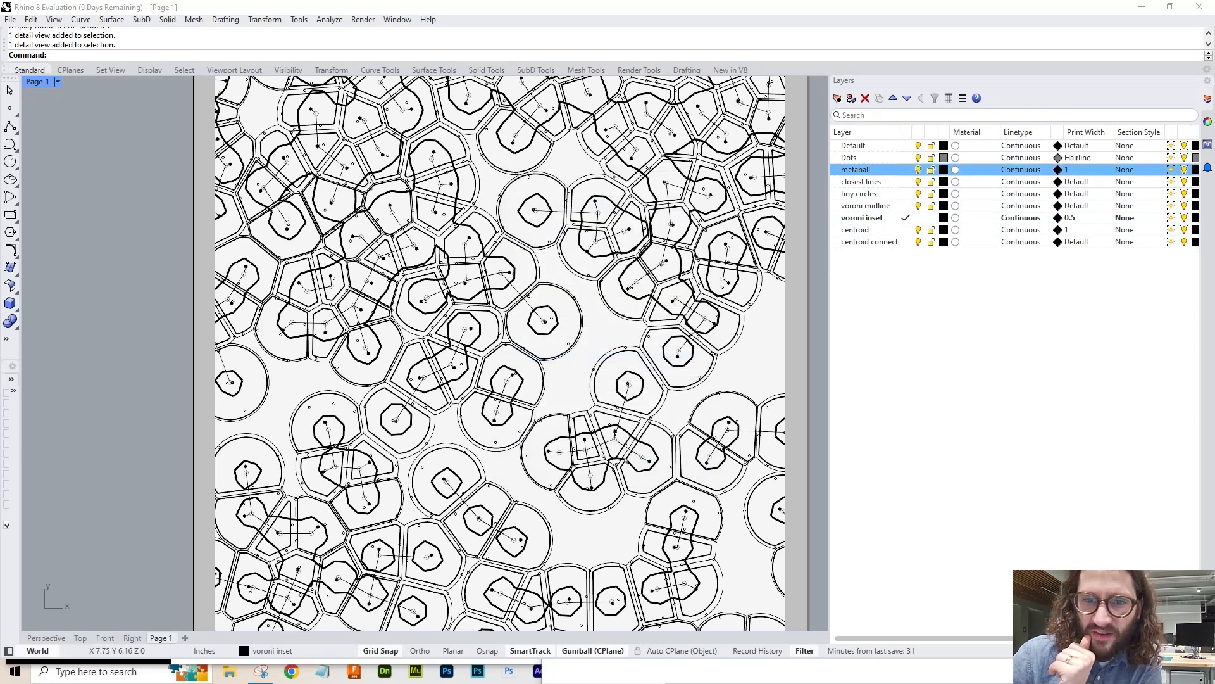
pyautogui.scroll(-1, 588, 334)
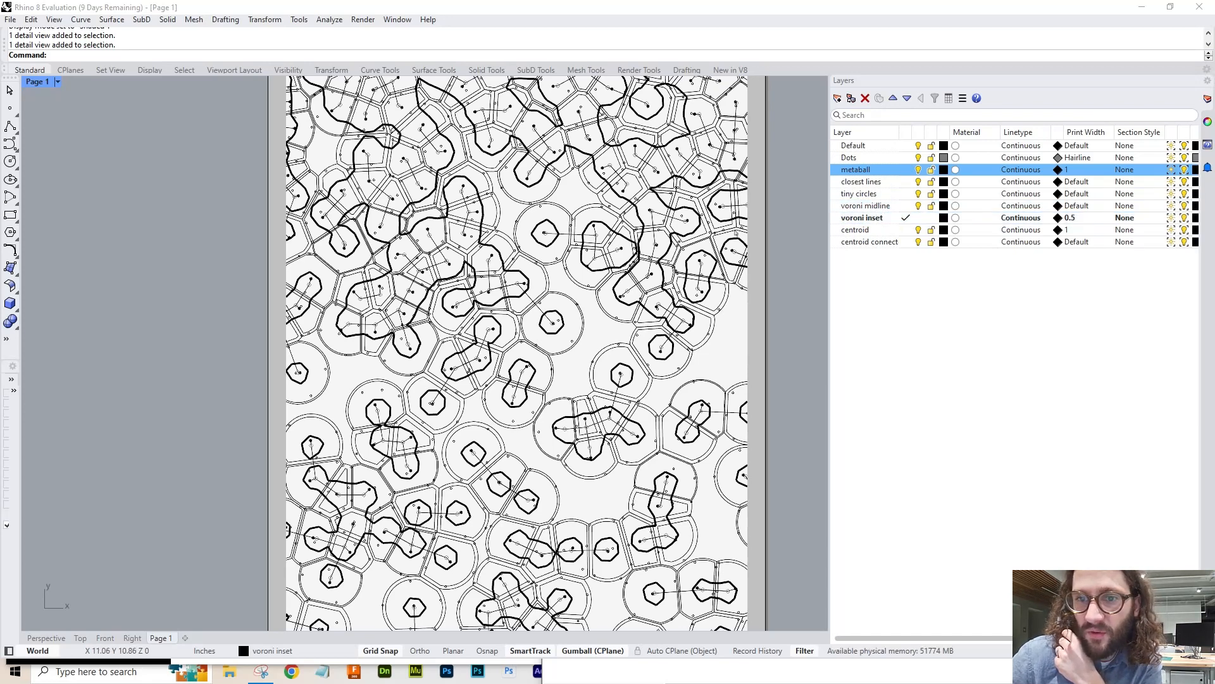
pyautogui.scroll(4, 736, 233)
# - Try 0.25 mm and Hairline as print widths for the voroni midline layer, checking the cell lines up close
pyautogui.click(1034, 208)
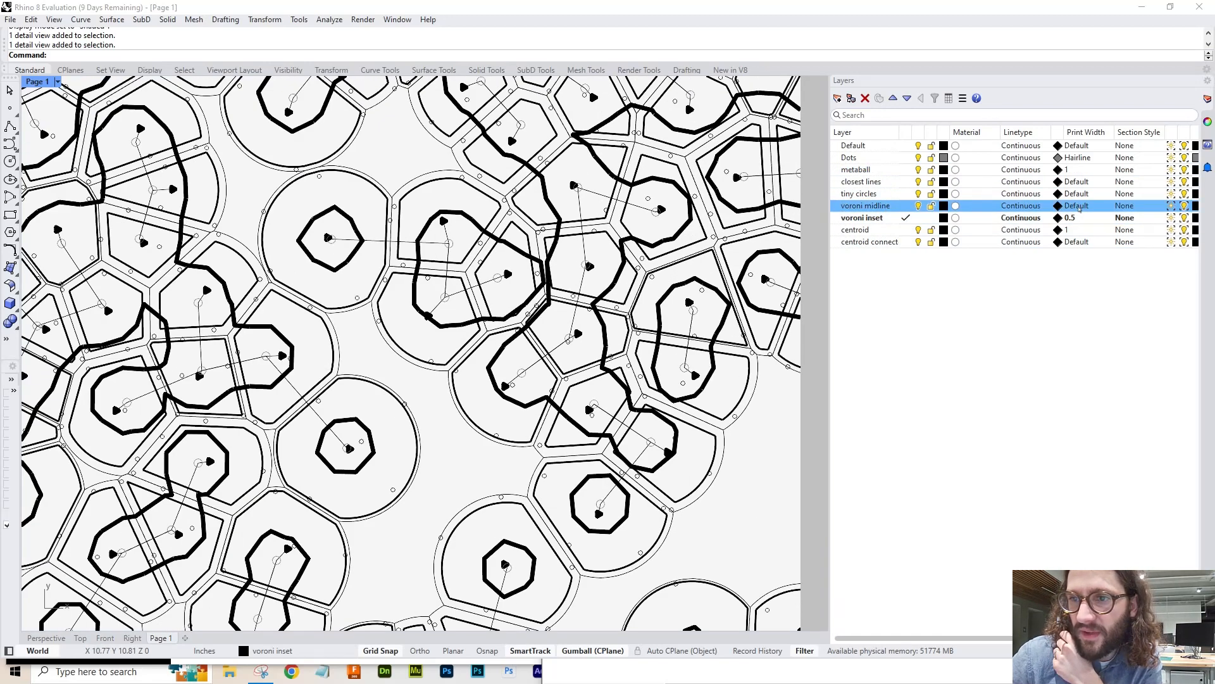
pyautogui.click(1078, 206)
pyautogui.click(588, 274)
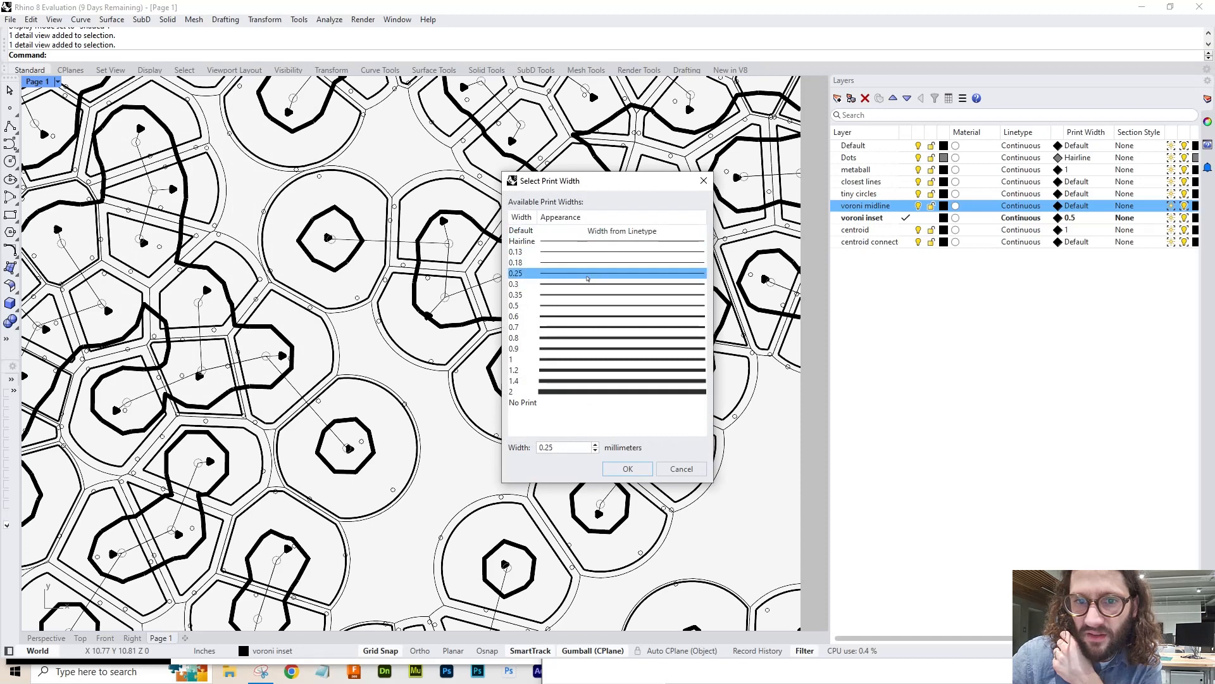
pyautogui.click(627, 468)
pyautogui.scroll(3, 527, 266)
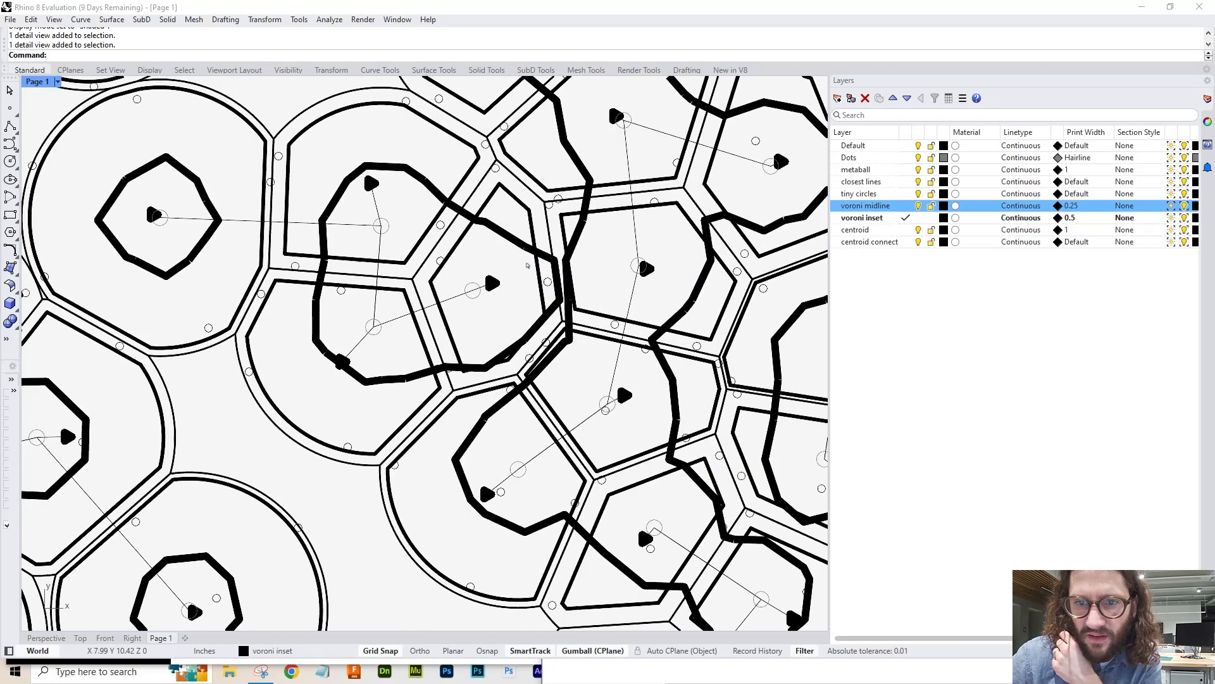
pyautogui.scroll(1, 527, 266)
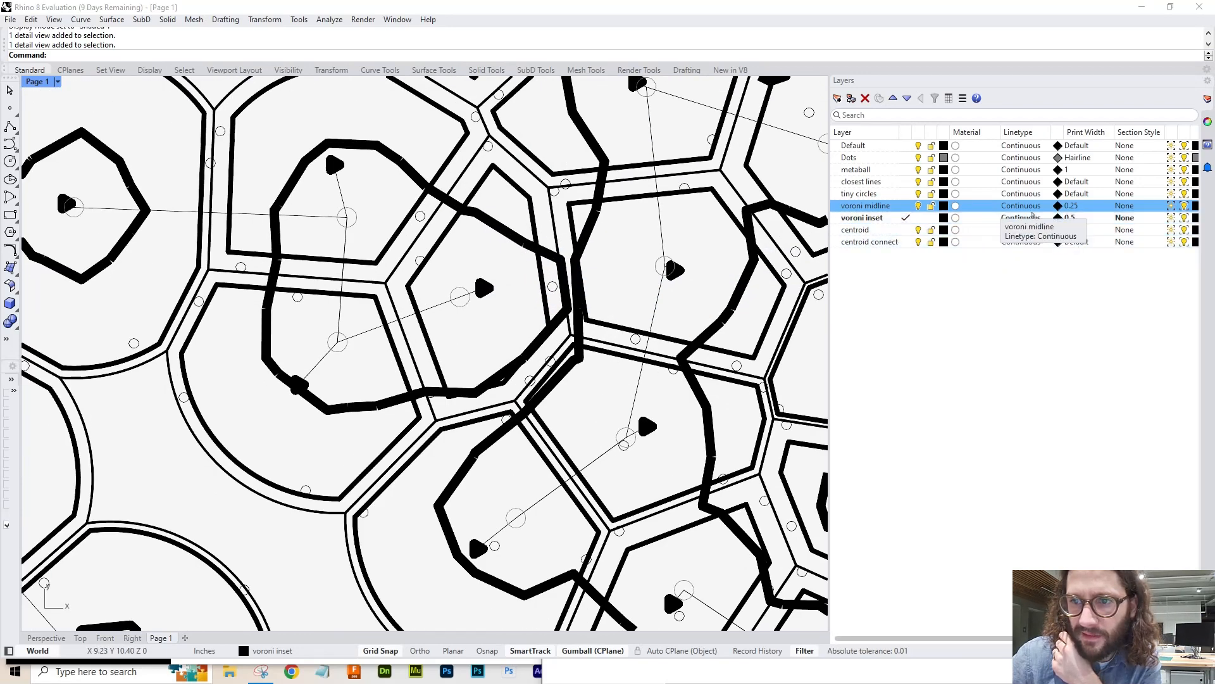
pyautogui.click(1071, 206)
pyautogui.click(524, 241)
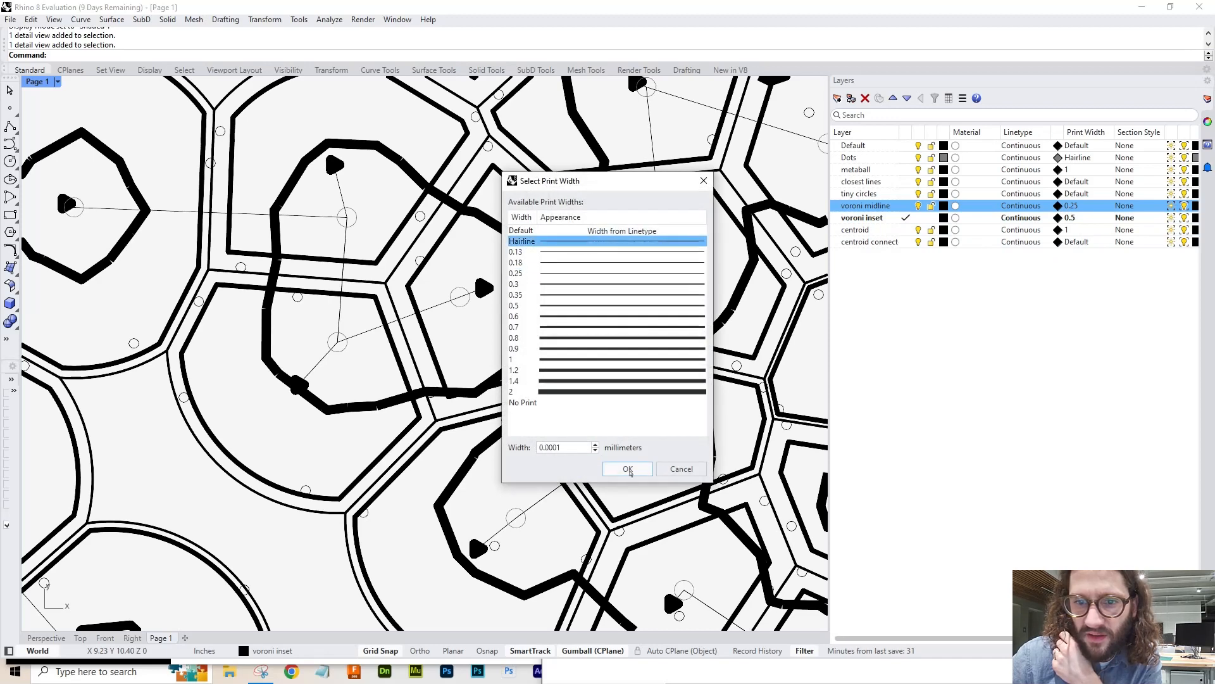
pyautogui.click(627, 468)
# - Set the print width of the voroni midline layer to 0.13 mm and check it on the layout
pyautogui.click(1071, 206)
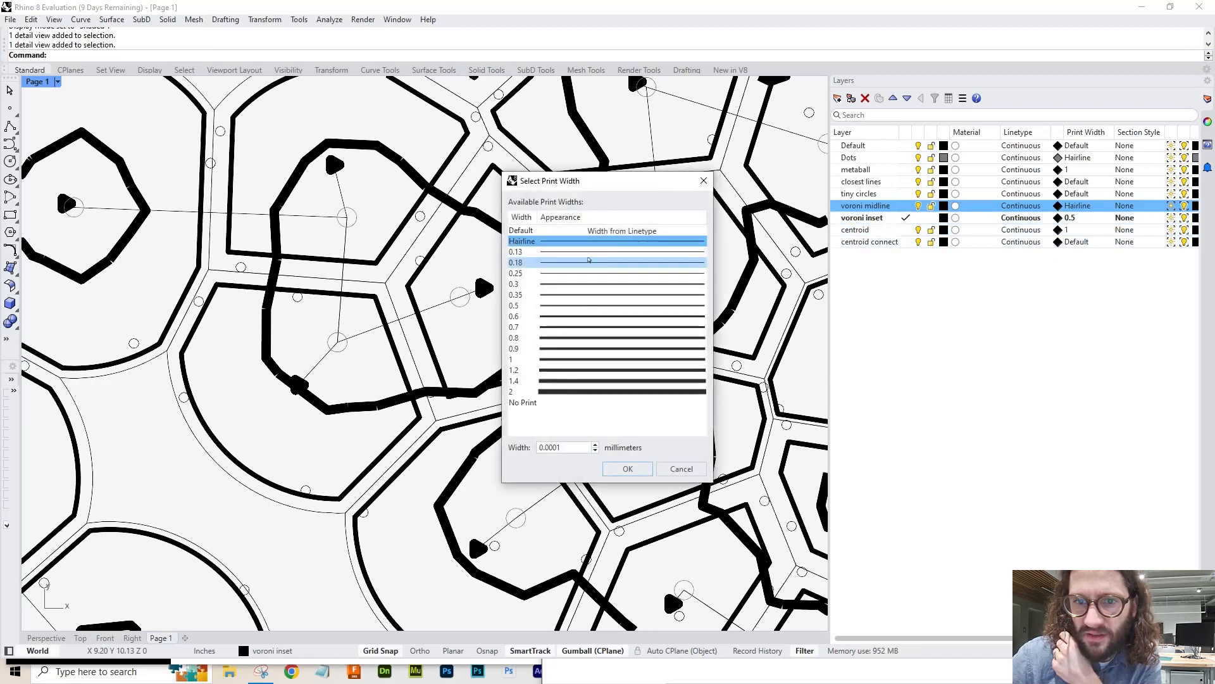
pyautogui.click(589, 251)
pyautogui.click(627, 468)
pyautogui.scroll(-2, 672, 320)
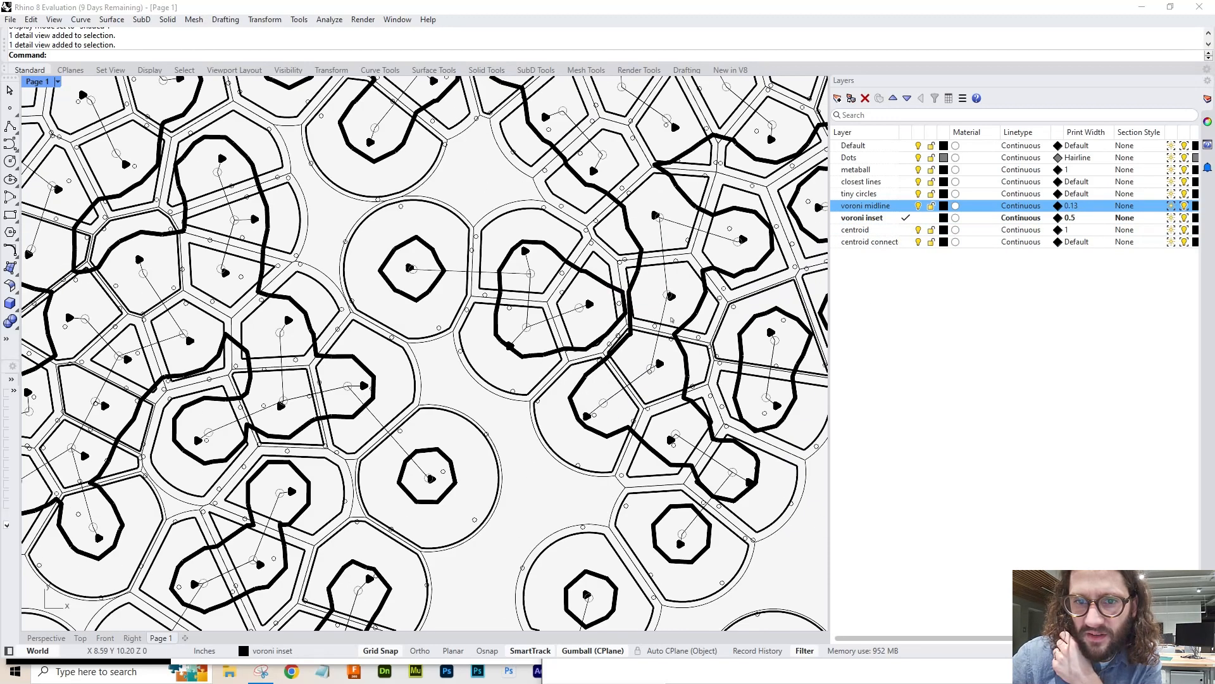
# - Set the print width of the voroni inset layer to 0.3 mm and check the cell outlines across the page
pyautogui.click(1071, 218)
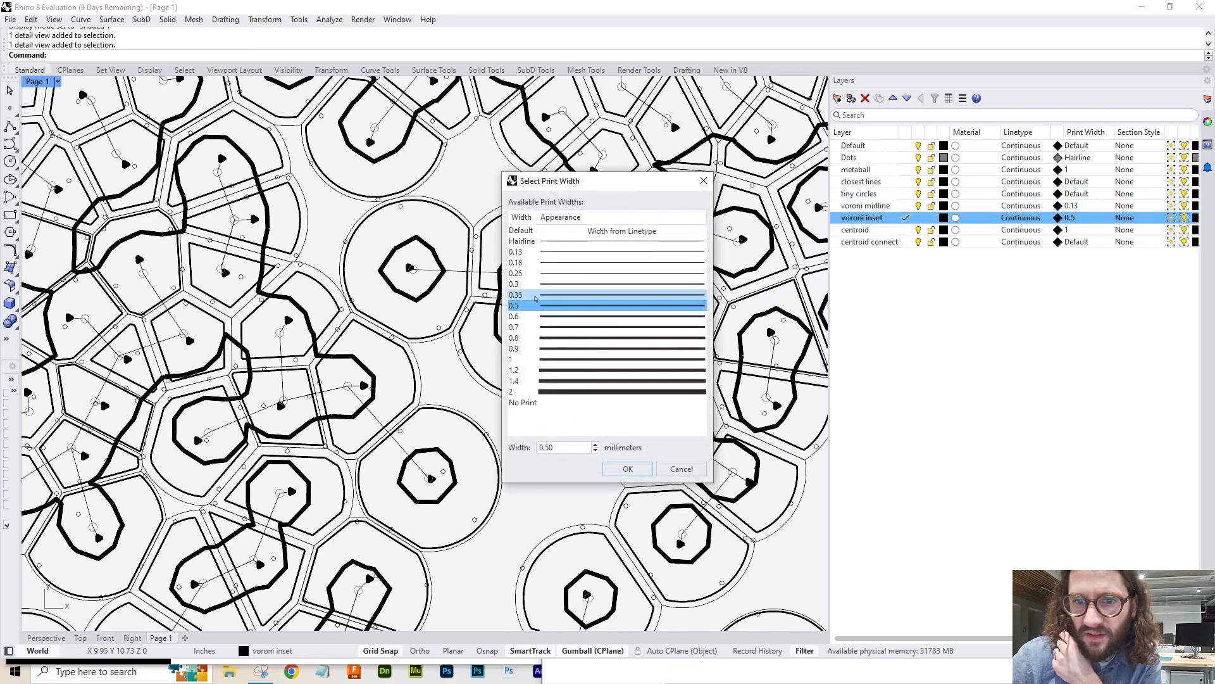
pyautogui.click(535, 284)
pyautogui.click(627, 469)
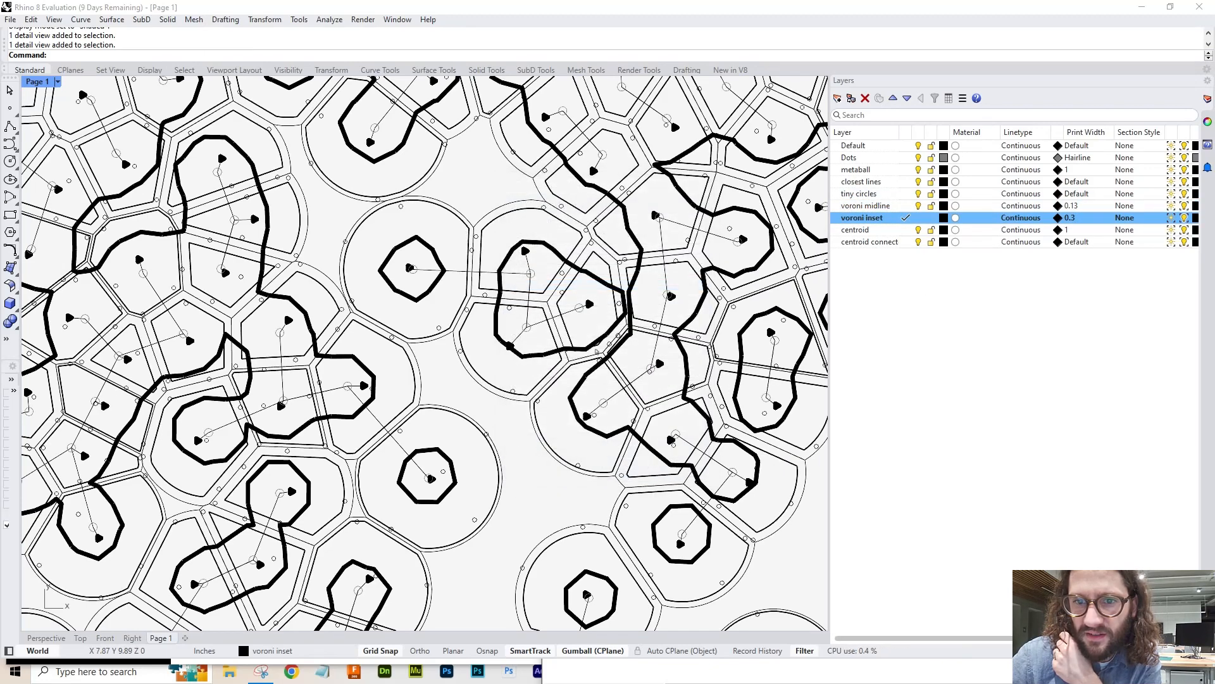
pyautogui.scroll(-4, 596, 352)
pyautogui.scroll(4, 490, 124)
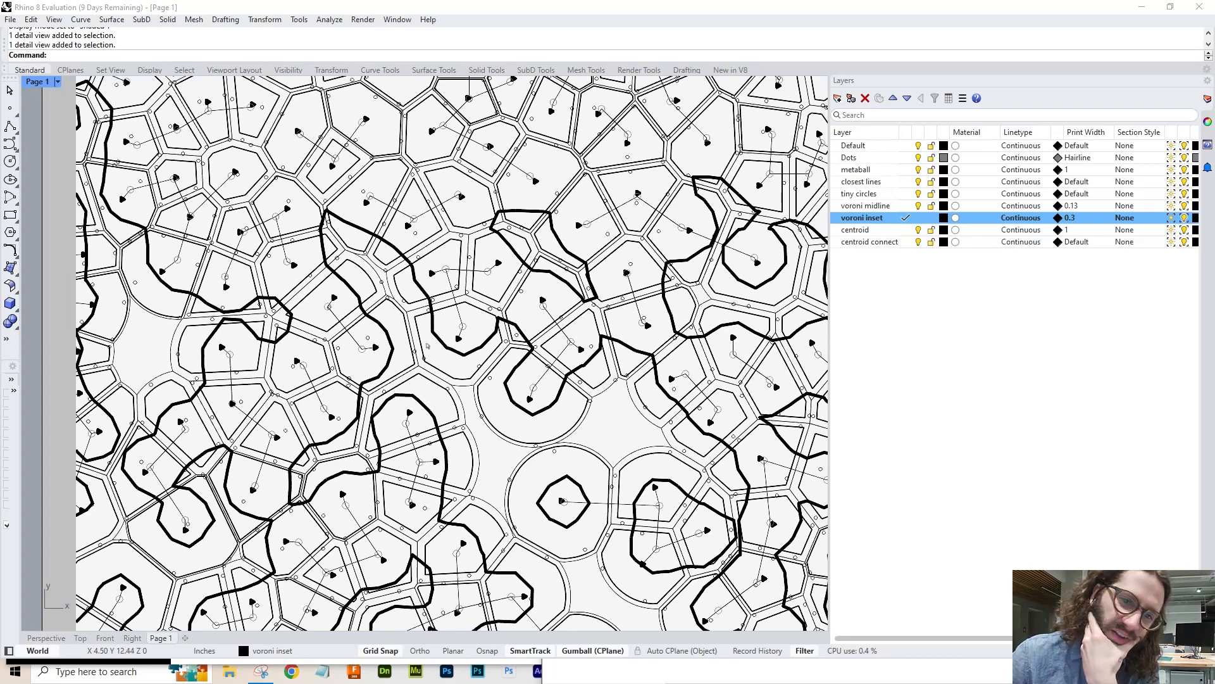
pyautogui.scroll(4, 427, 345)
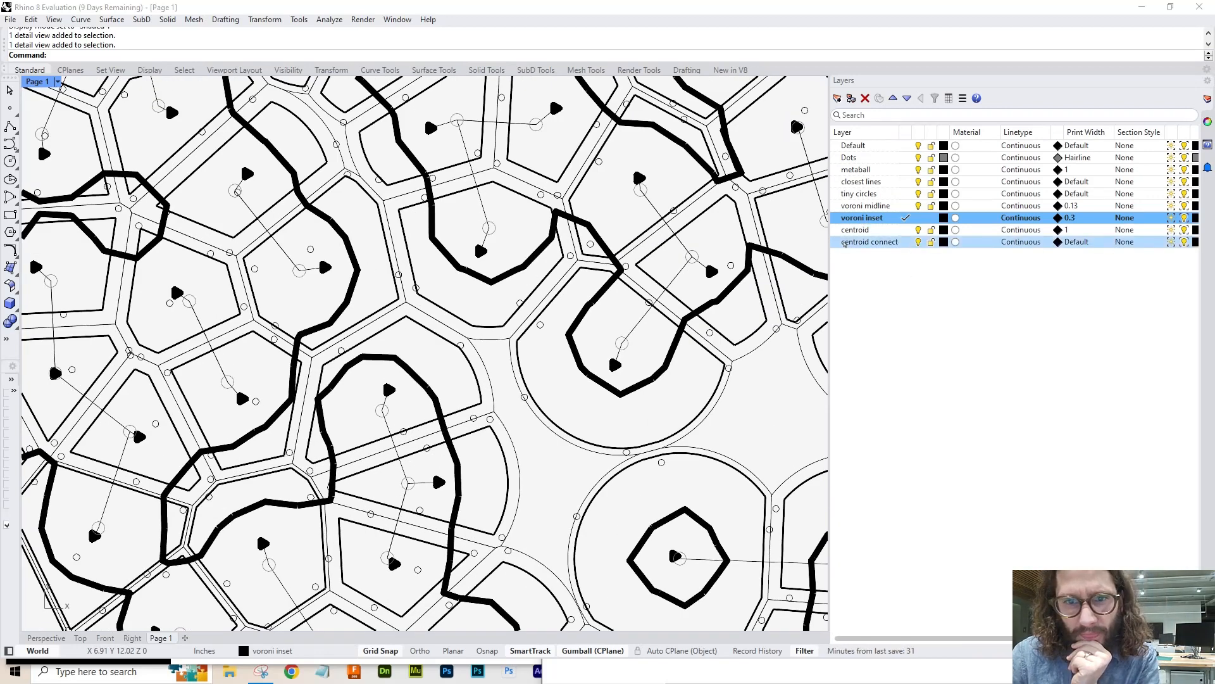
# - Give the centroid connect layer the Dots linetype and a print width of 0.3 mm
pyautogui.click(861, 243)
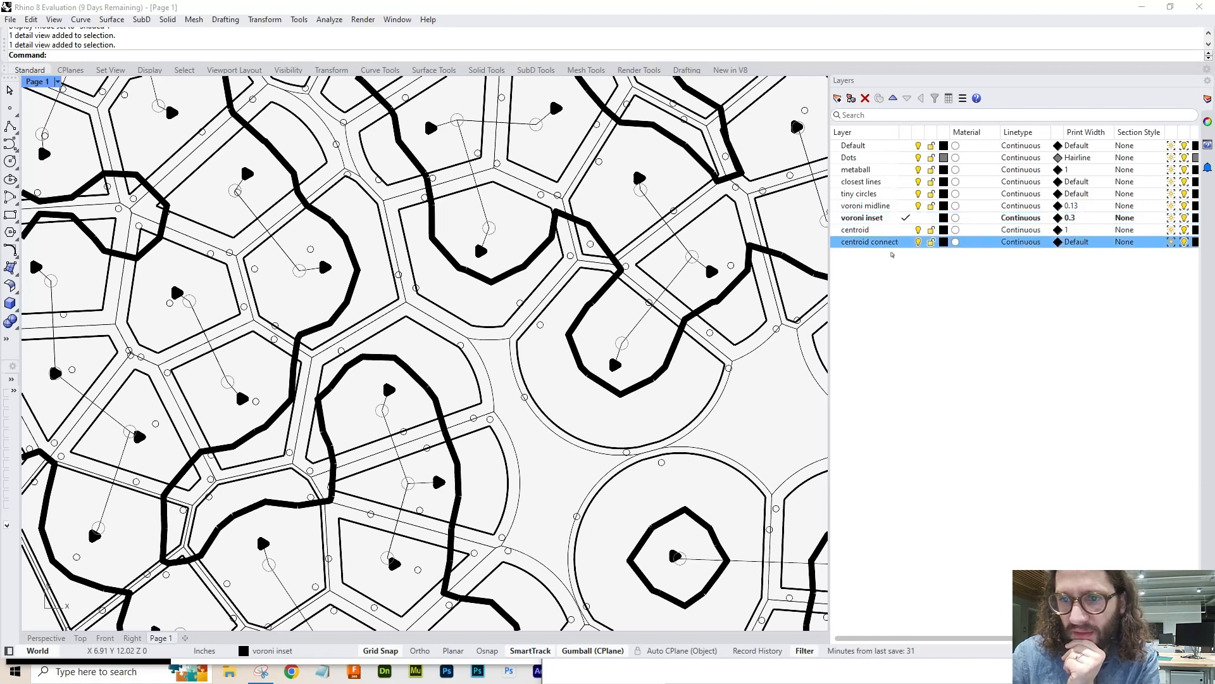
pyautogui.click(1047, 243)
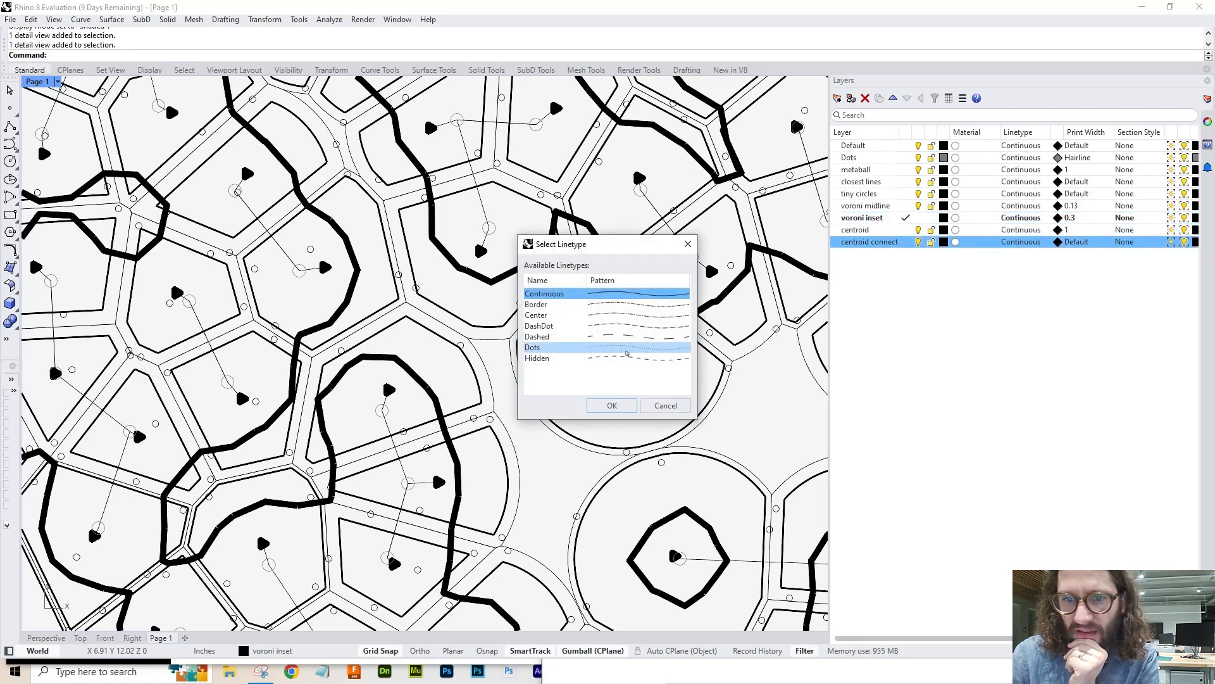
pyautogui.click(535, 348)
pyautogui.click(612, 405)
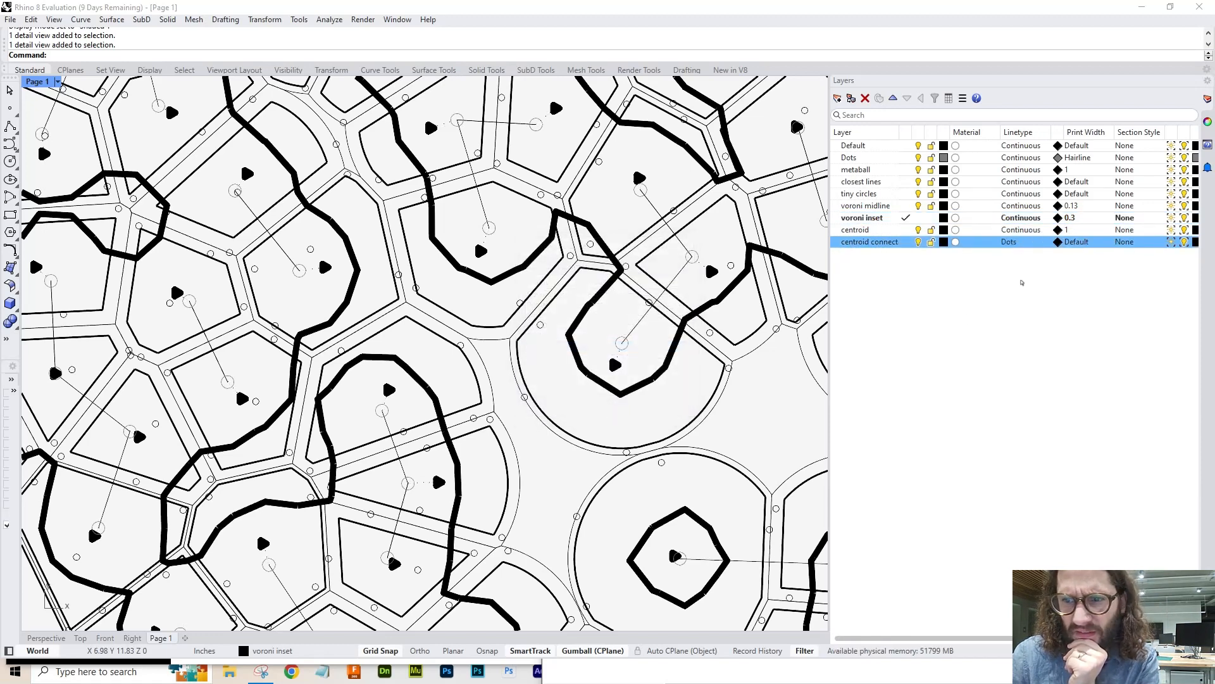
pyautogui.click(1076, 242)
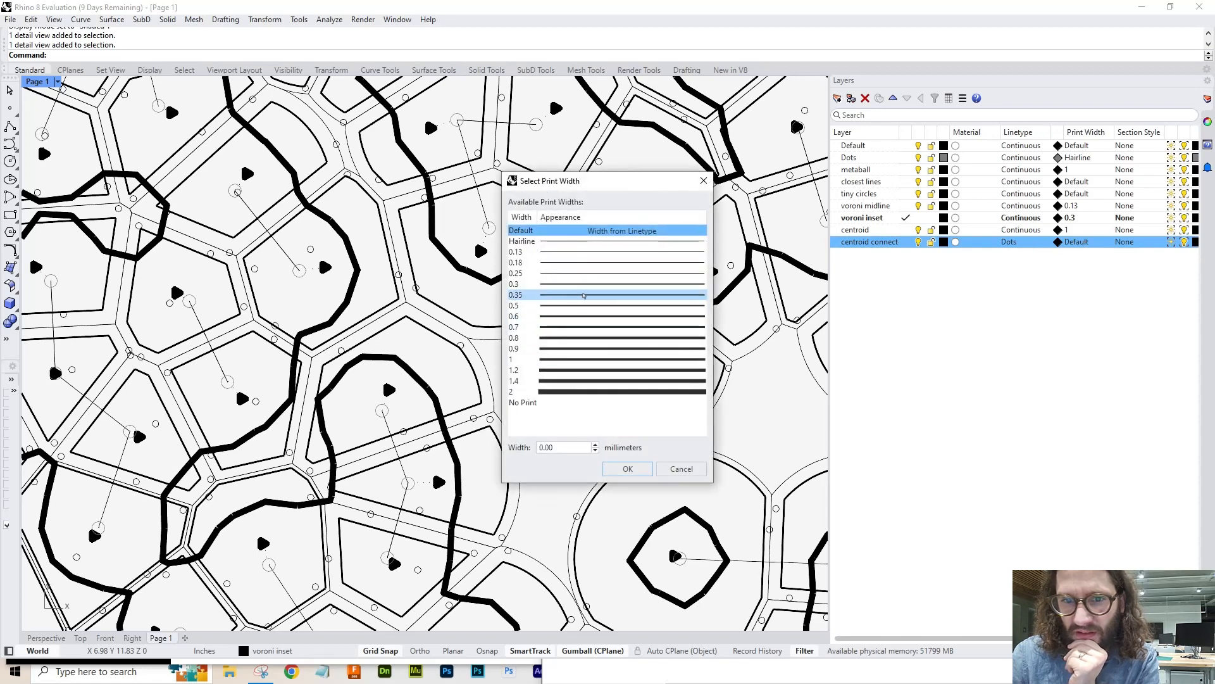
pyautogui.click(583, 284)
pyautogui.click(614, 471)
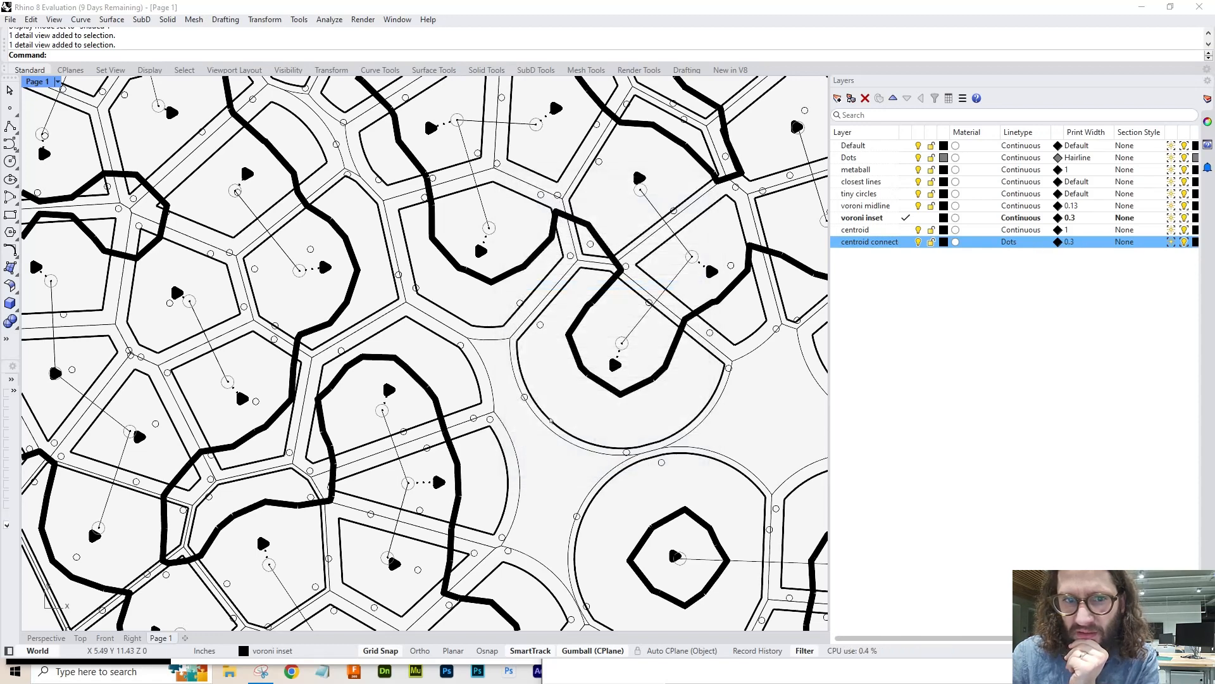
# - Hide and reshow the closest lines layer to identify its linework, and set its print width to 0.5 mm
pyautogui.click(855, 230)
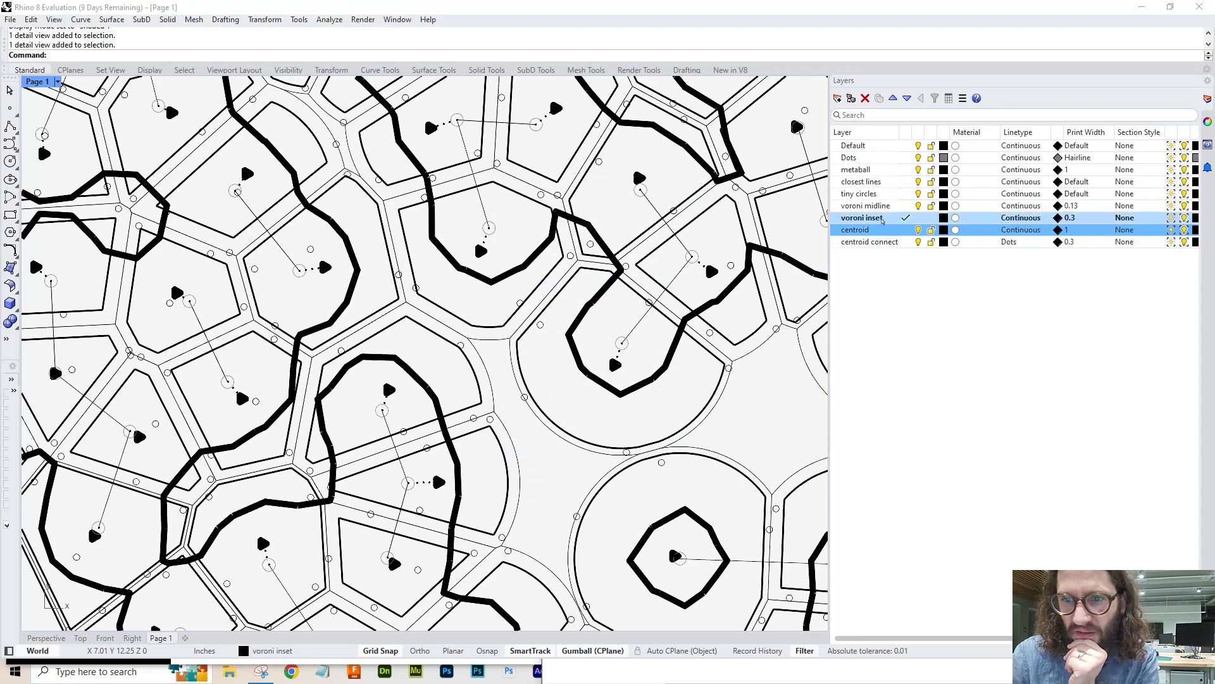
pyautogui.keyDown('ctrl'); pyautogui.click(875, 206); pyautogui.keyUp('ctrl')
pyautogui.click(875, 205)
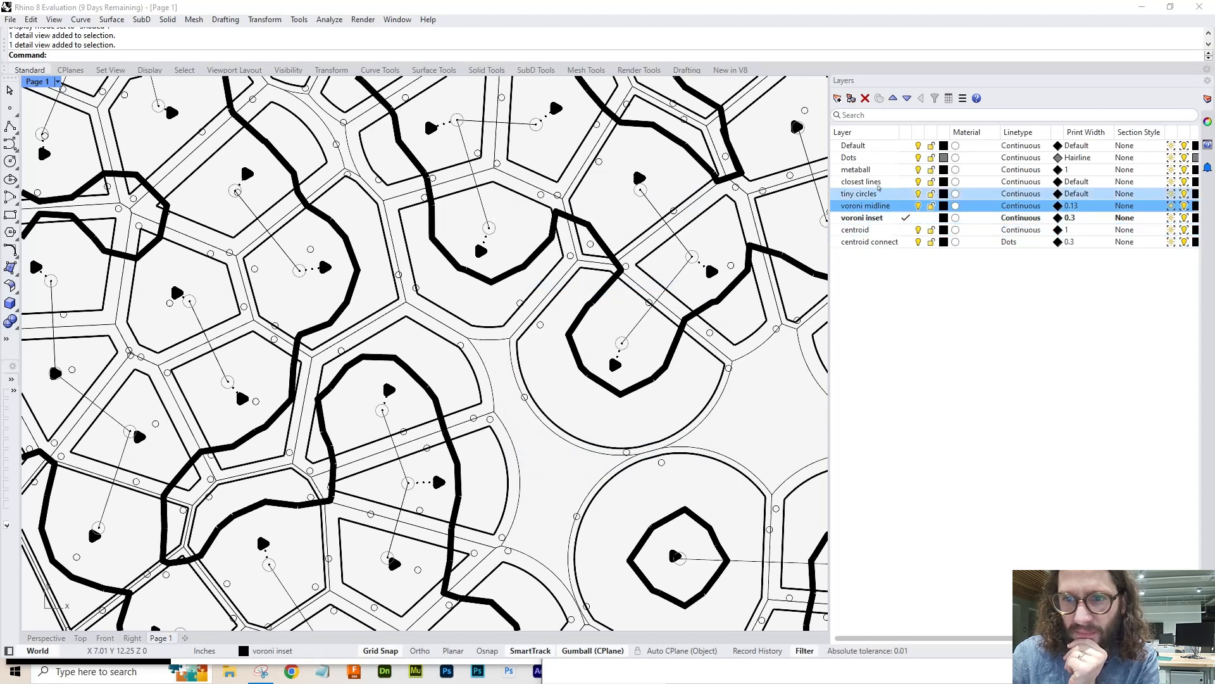
pyautogui.click(918, 182)
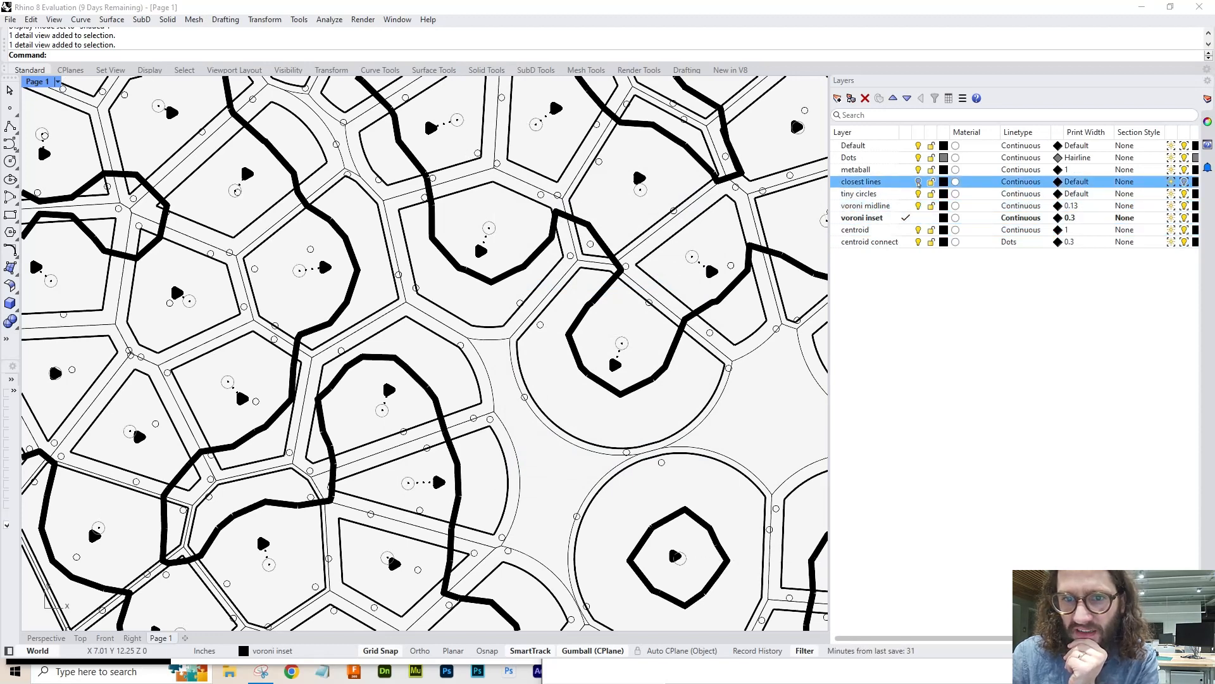
pyautogui.click(918, 181)
pyautogui.click(1067, 184)
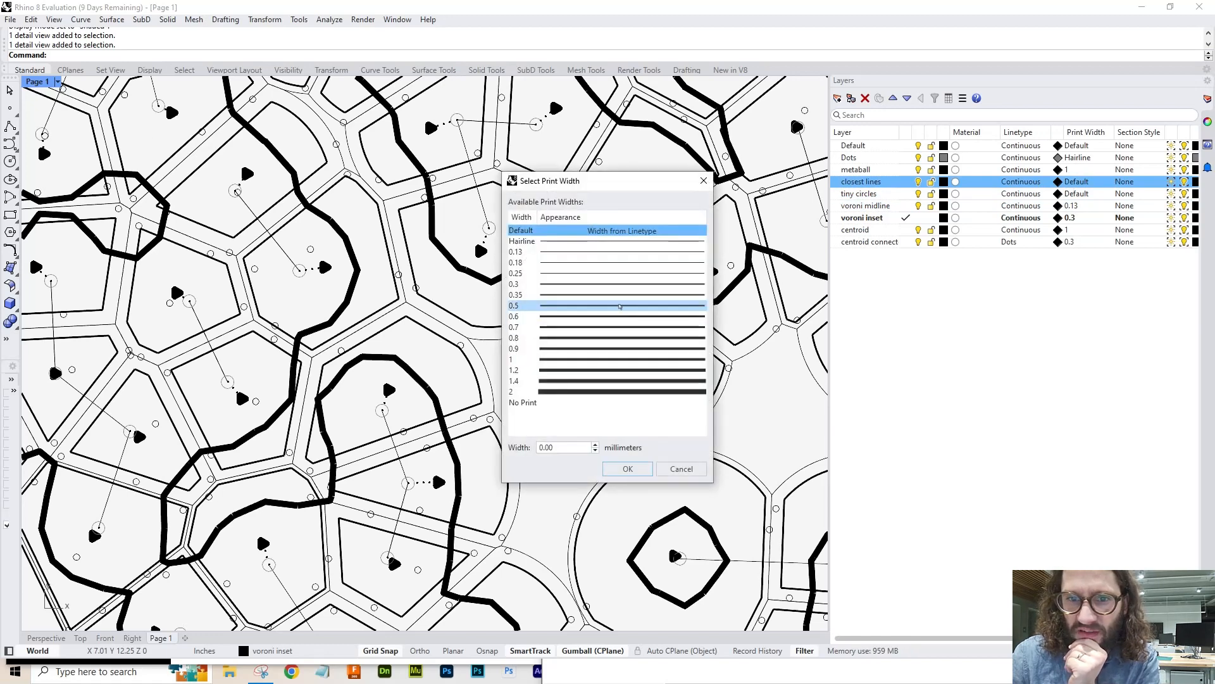
pyautogui.click(620, 306)
pyautogui.click(627, 468)
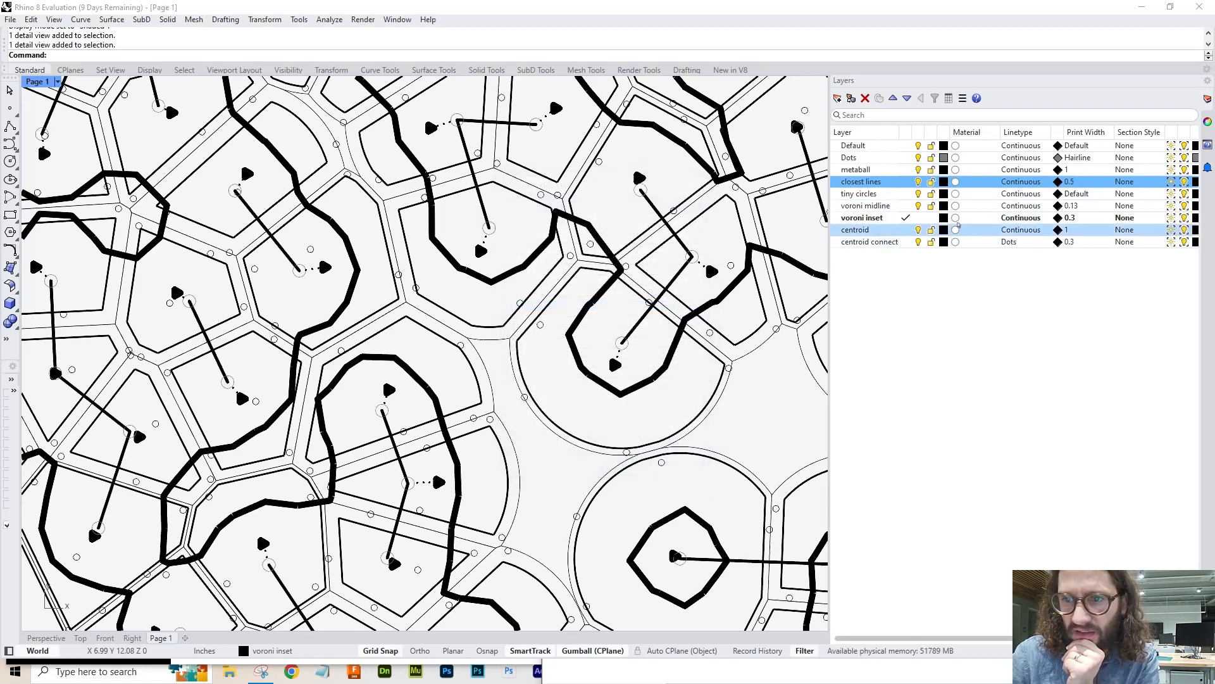
# - Try the Center linetype on the closest lines layer and check the pattern across the page
pyautogui.click(1020, 182)
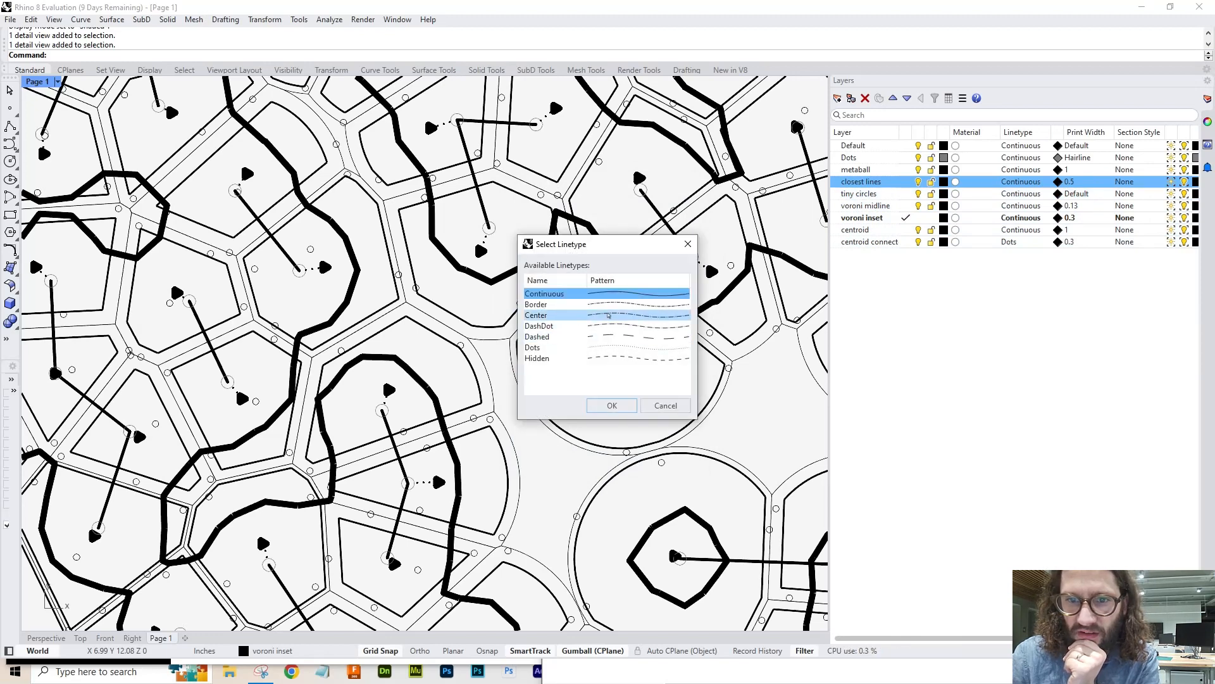
pyautogui.click(607, 314)
pyautogui.click(612, 406)
pyautogui.scroll(-5, 613, 406)
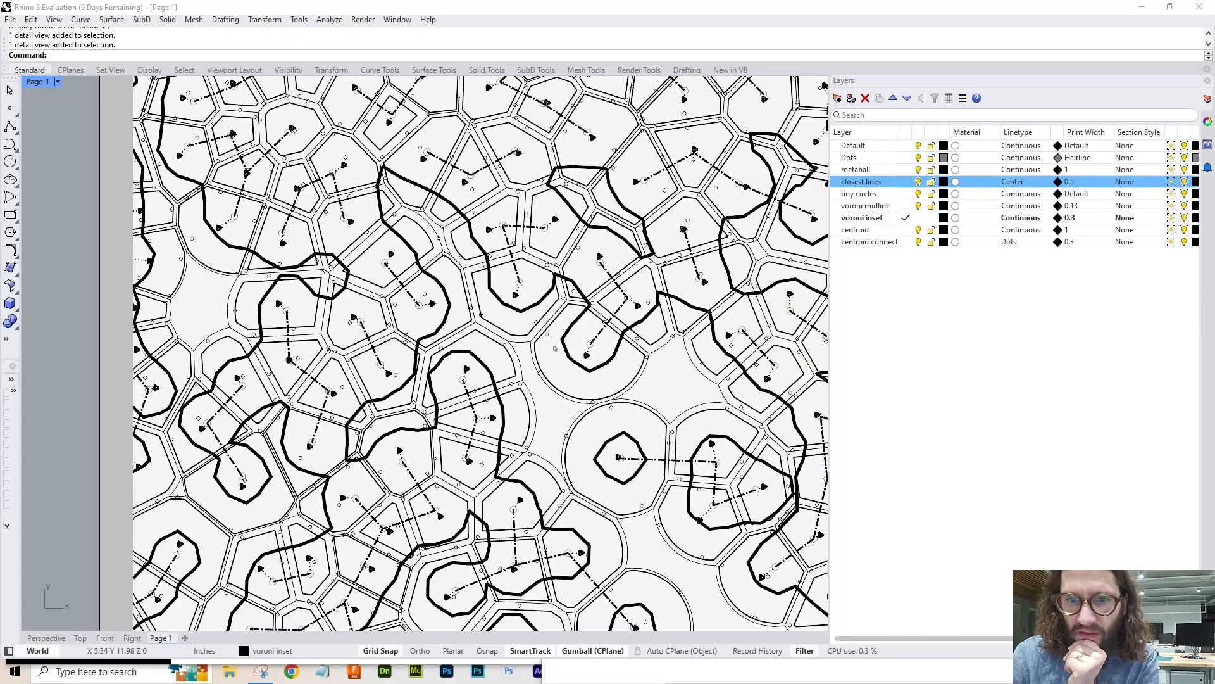
pyautogui.scroll(-4, 383, 169)
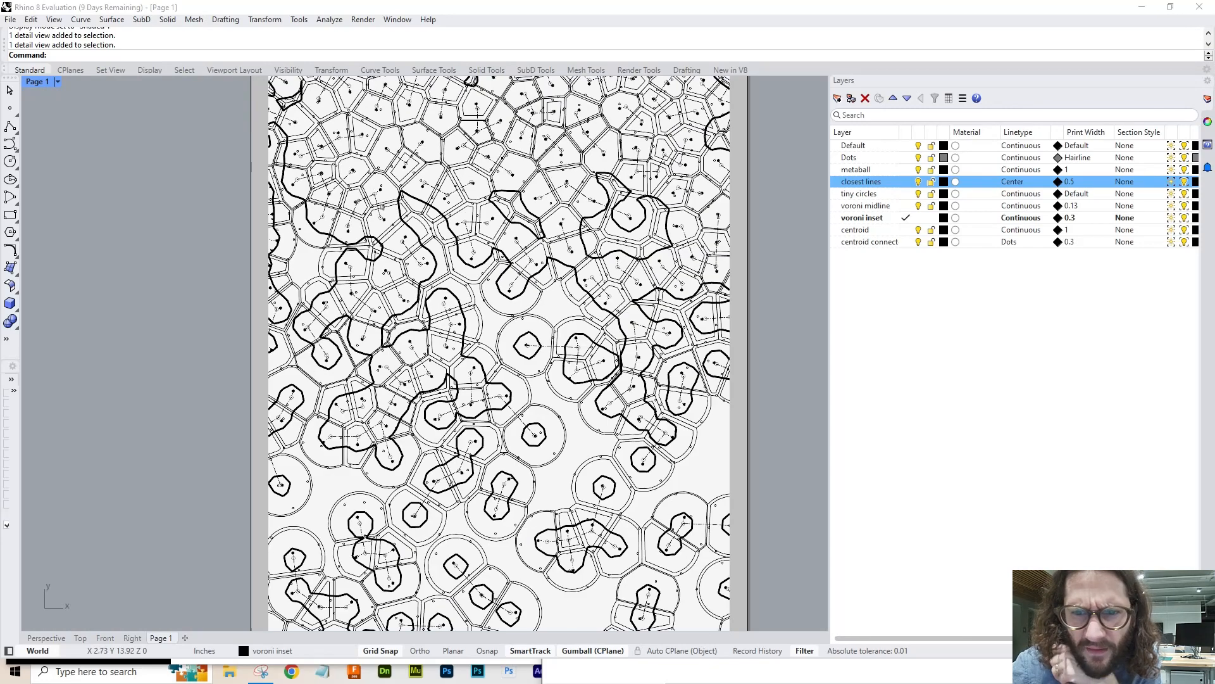
pyautogui.scroll(4, 574, 86)
pyautogui.scroll(3, 478, 132)
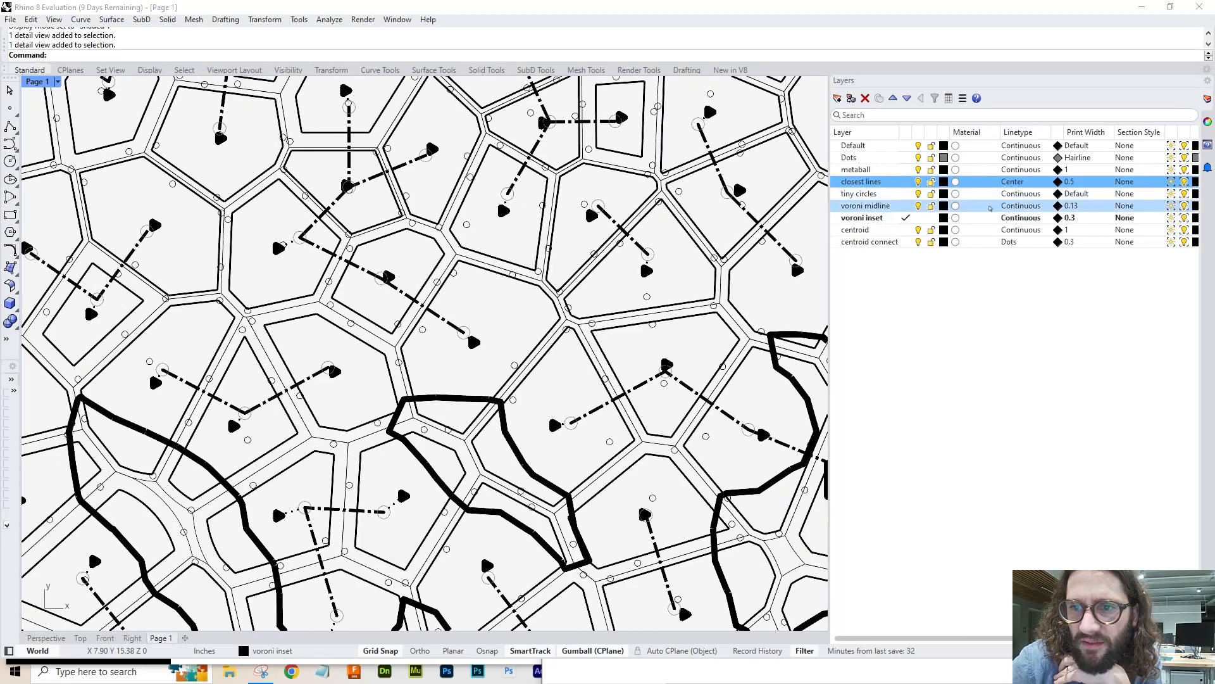
# - Set the linetype of the voroni midline layer to Center
pyautogui.click(1030, 206)
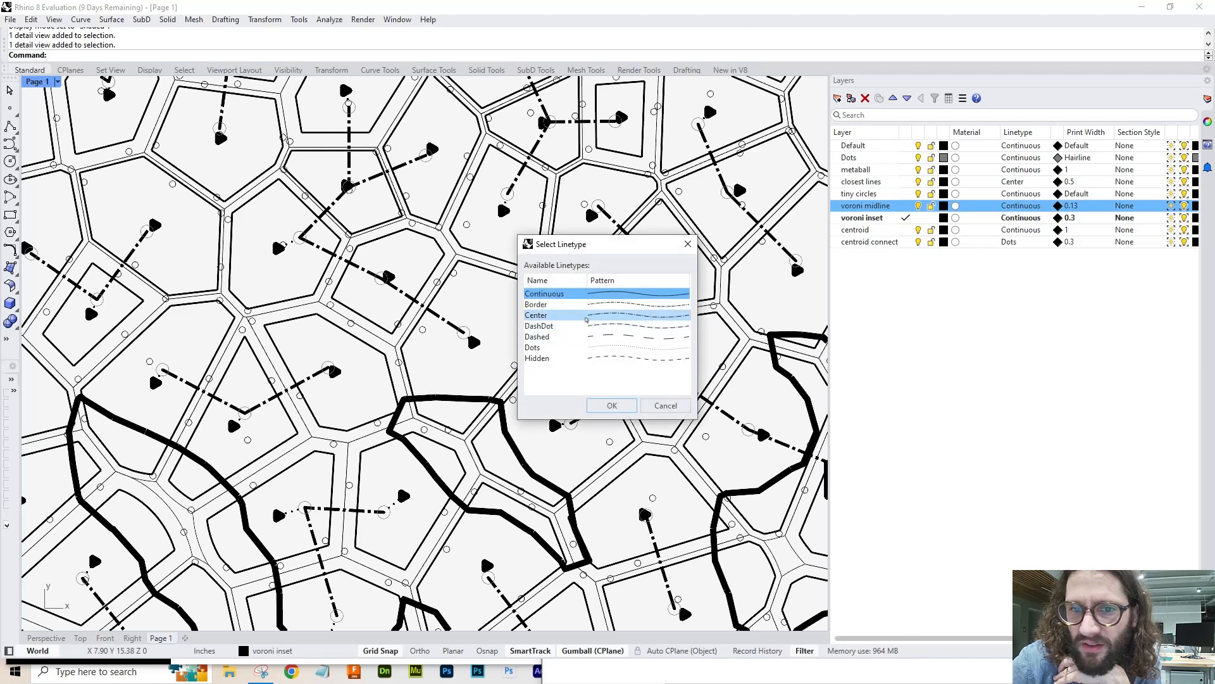
pyautogui.click(595, 316)
pyautogui.click(610, 406)
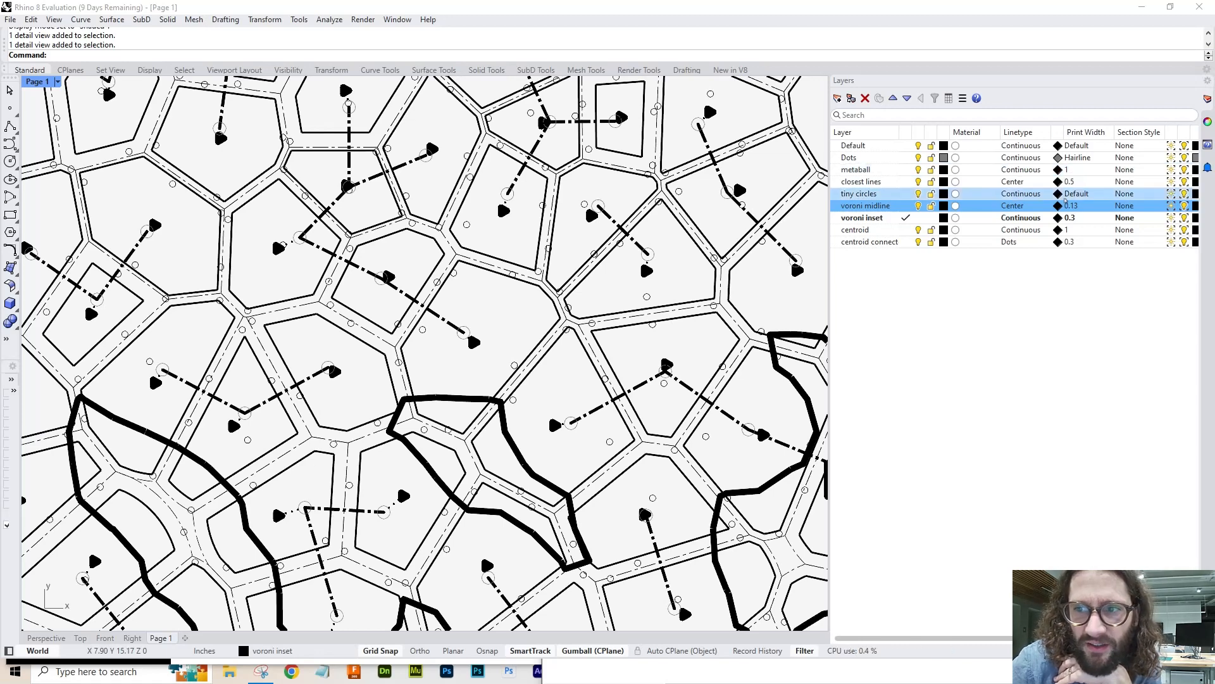
# - Try the Border linetype on the closest lines layer, leaving its print width as it is
pyautogui.click(1085, 183)
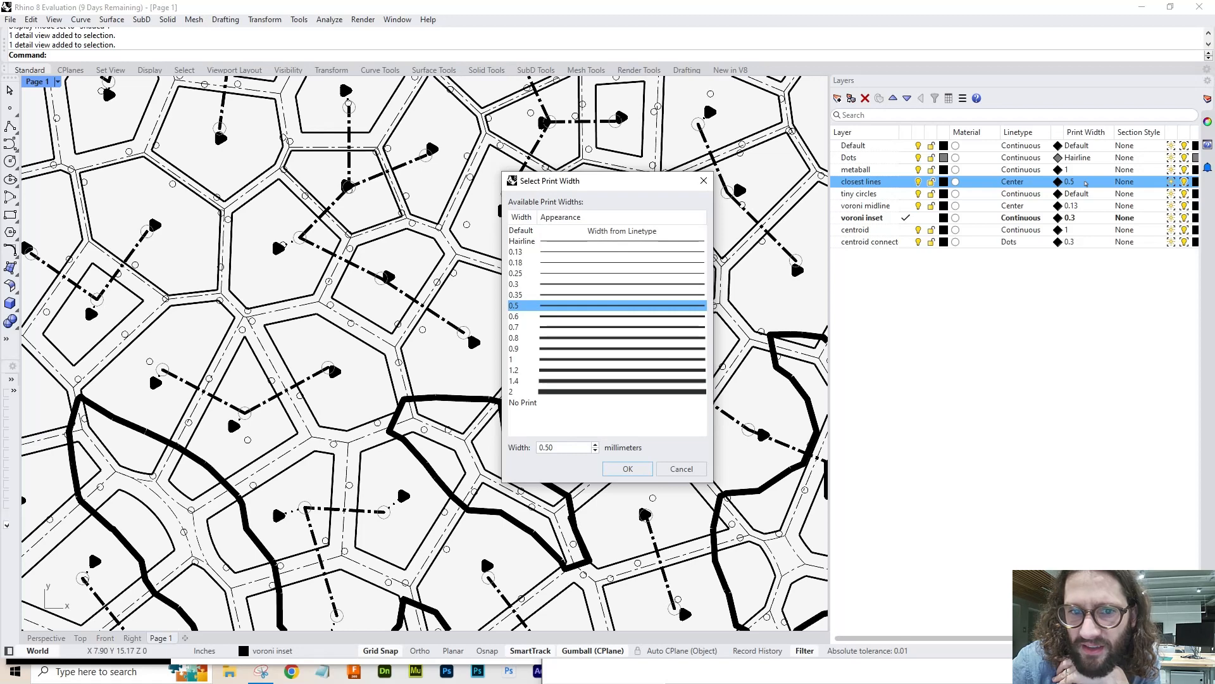
pyautogui.click(682, 468)
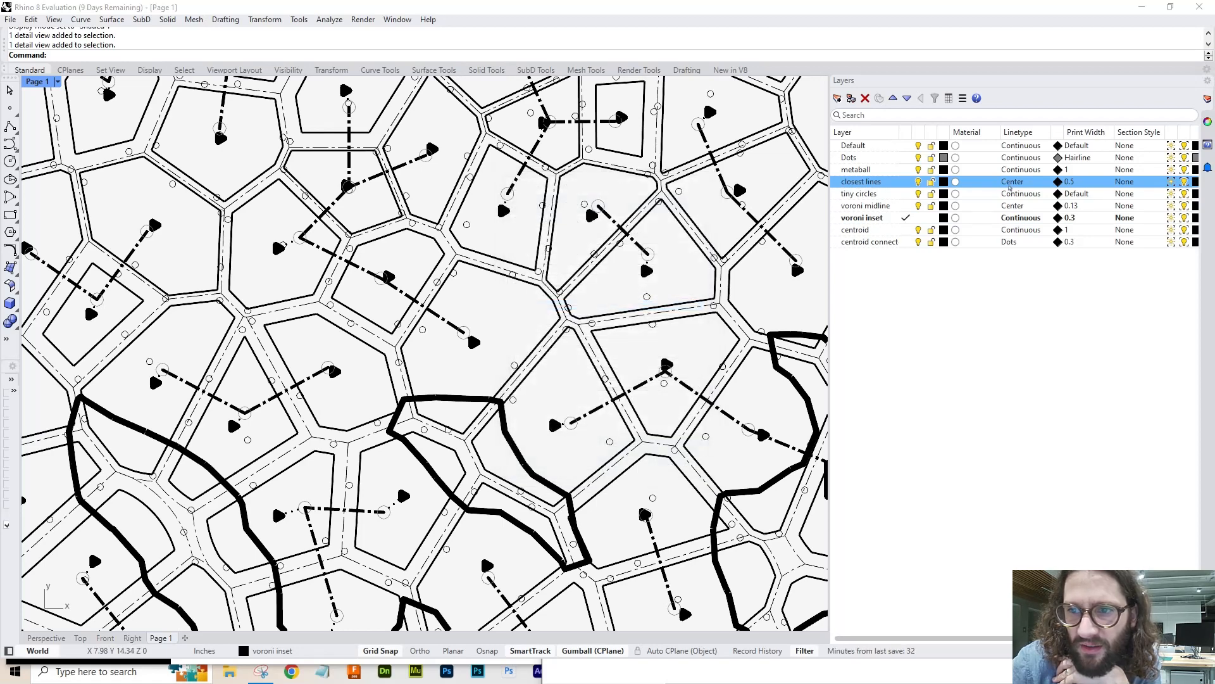
pyautogui.click(1014, 183)
pyautogui.click(608, 306)
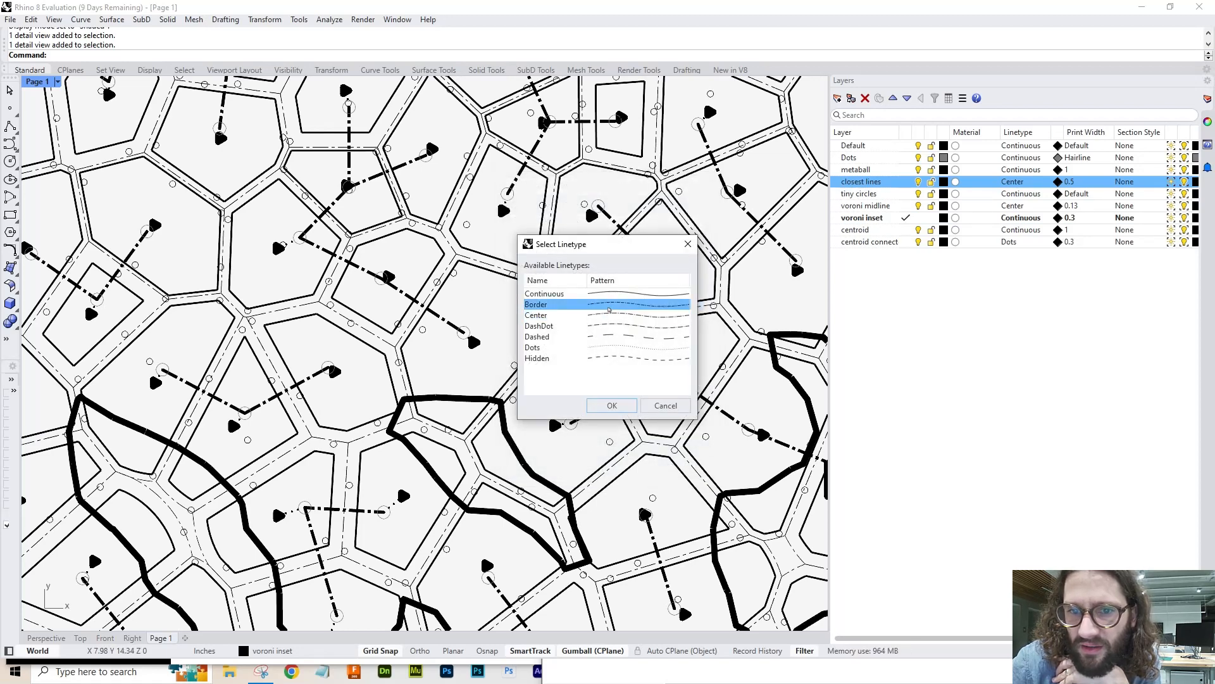
pyautogui.click(612, 405)
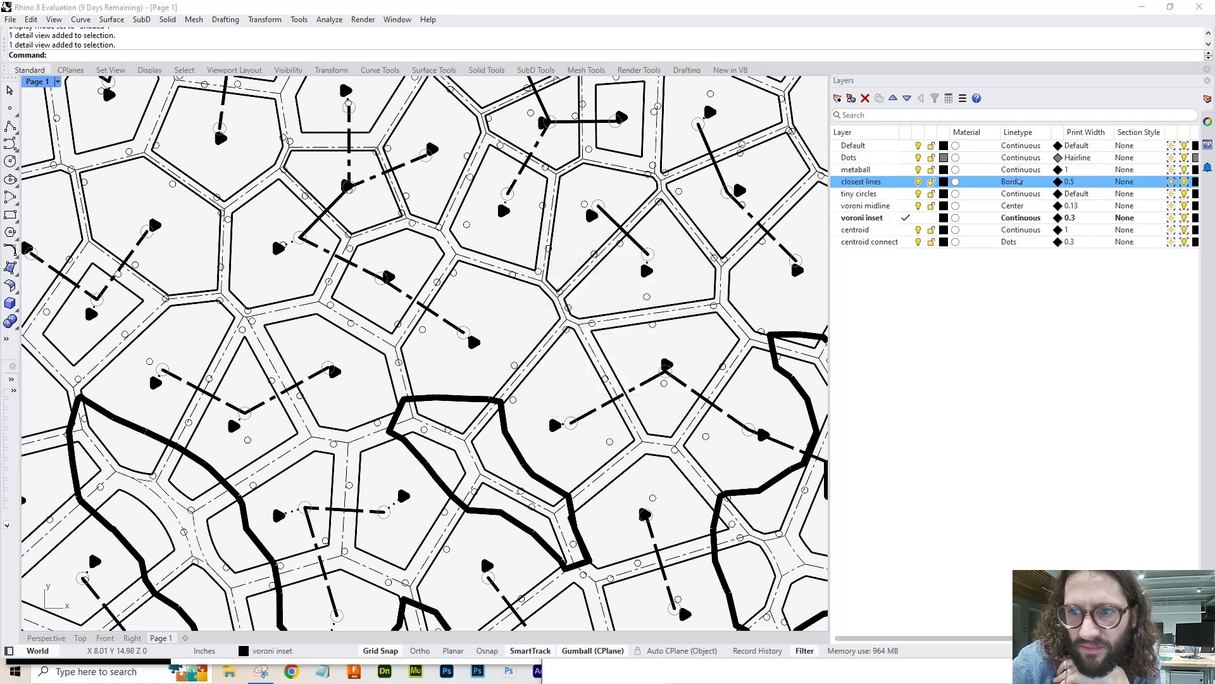
# - Set the linetype of the closest lines layer to Hidden
pyautogui.click(1014, 182)
pyautogui.click(592, 359)
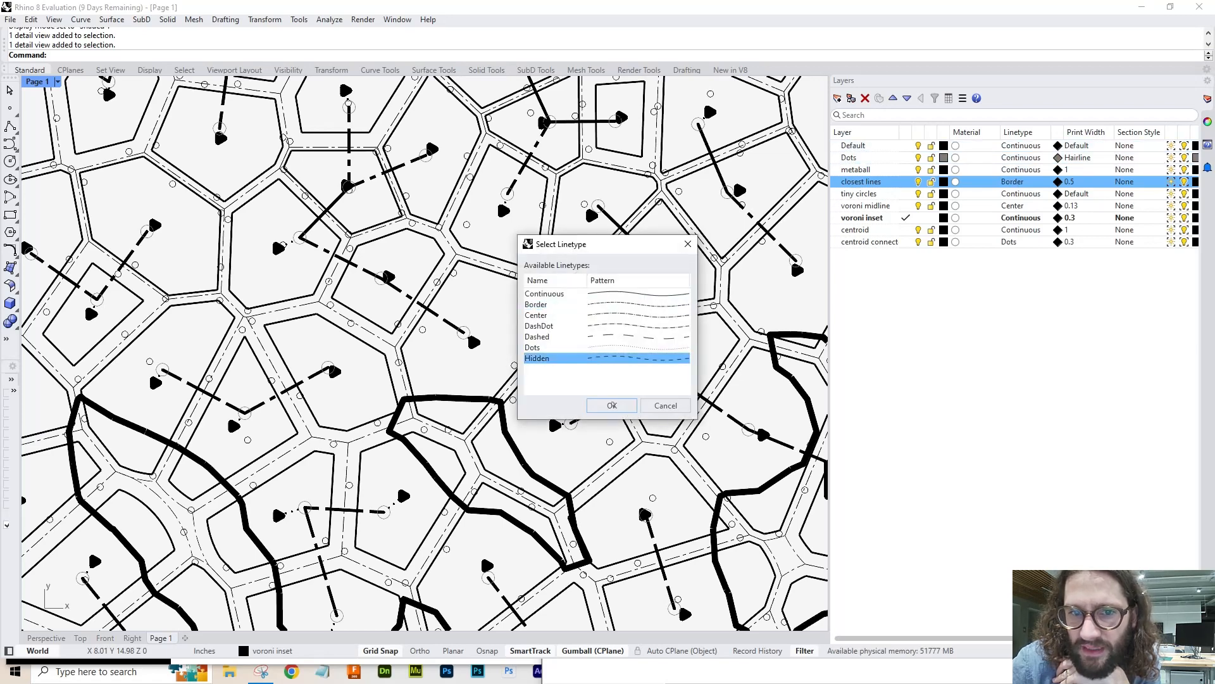
pyautogui.click(612, 405)
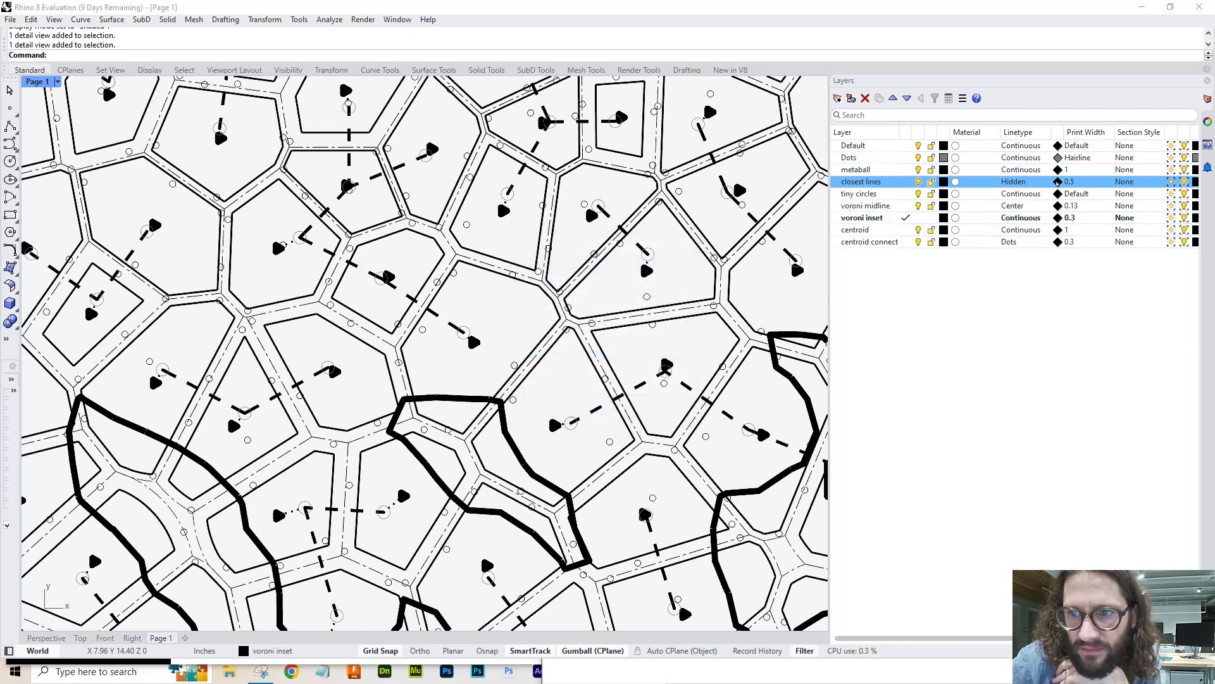
# - Change the closest lines layer's print color to light gray and check the dashed lines across the layout
pyautogui.click(943, 182)
pyautogui.moveTo(377, 299); pyautogui.dragTo(442, 298)
pyautogui.click(410, 461)
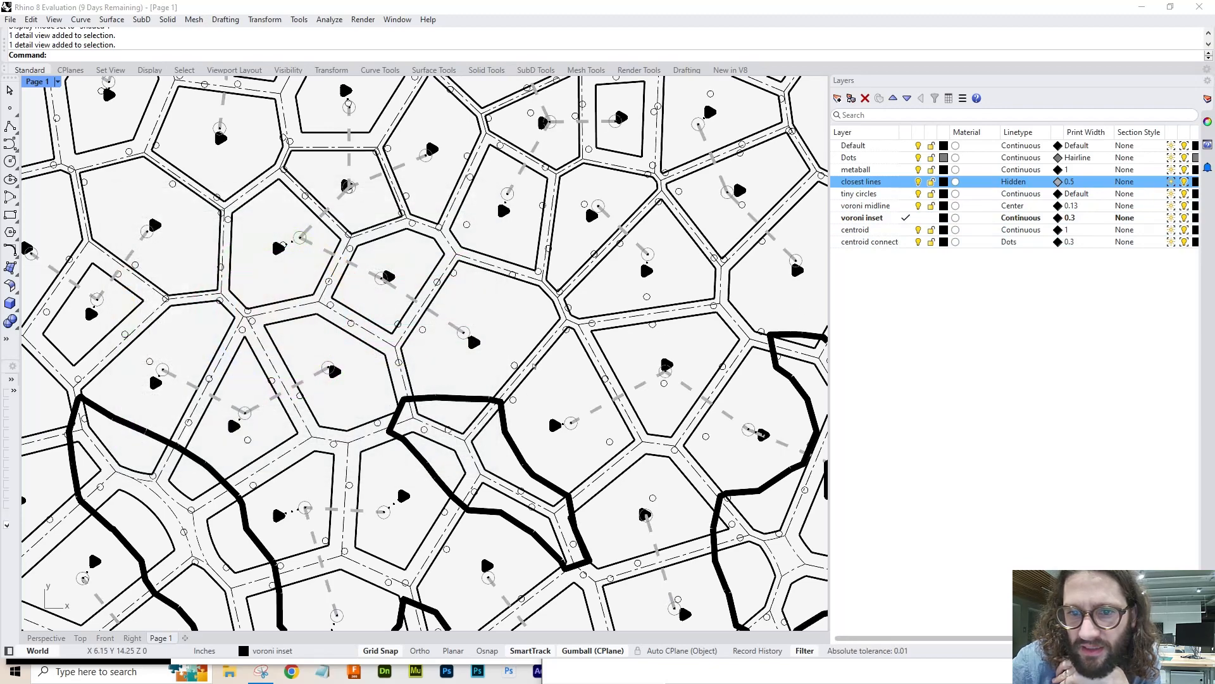
pyautogui.scroll(-10, 531, 329)
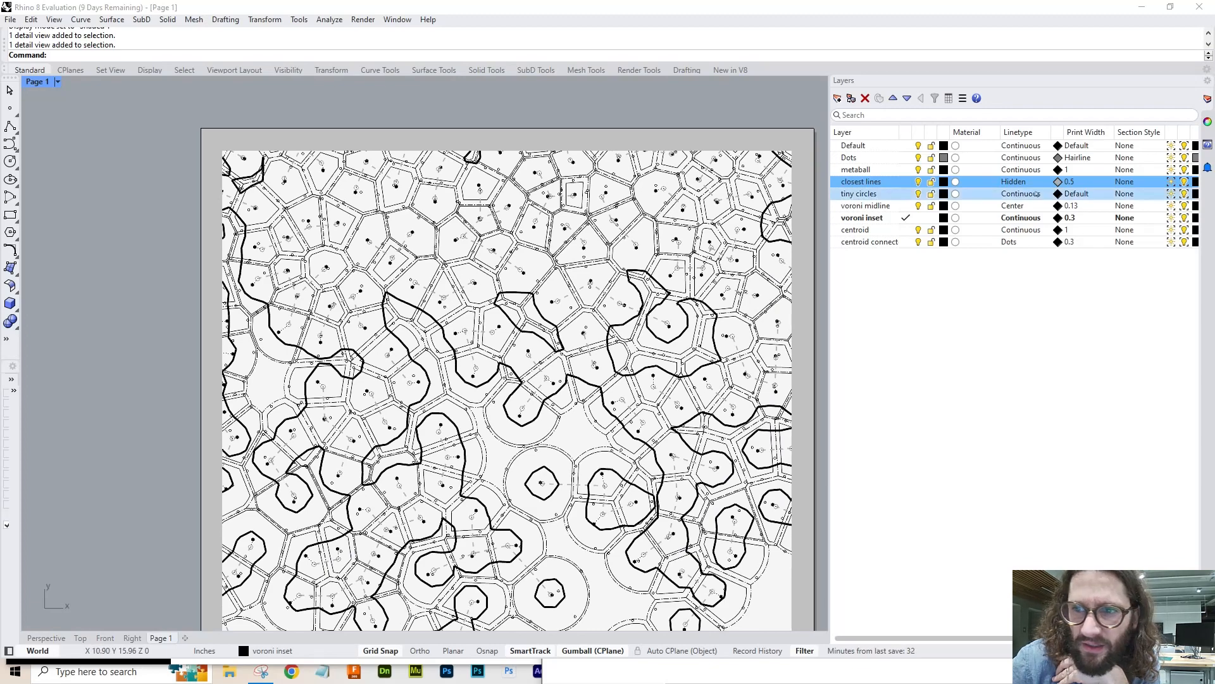
# - Set the closest lines layer's print color to black and check the dashed lines across the page
pyautogui.click(1057, 181)
pyautogui.moveTo(314, 343); pyautogui.dragTo(331, 366)
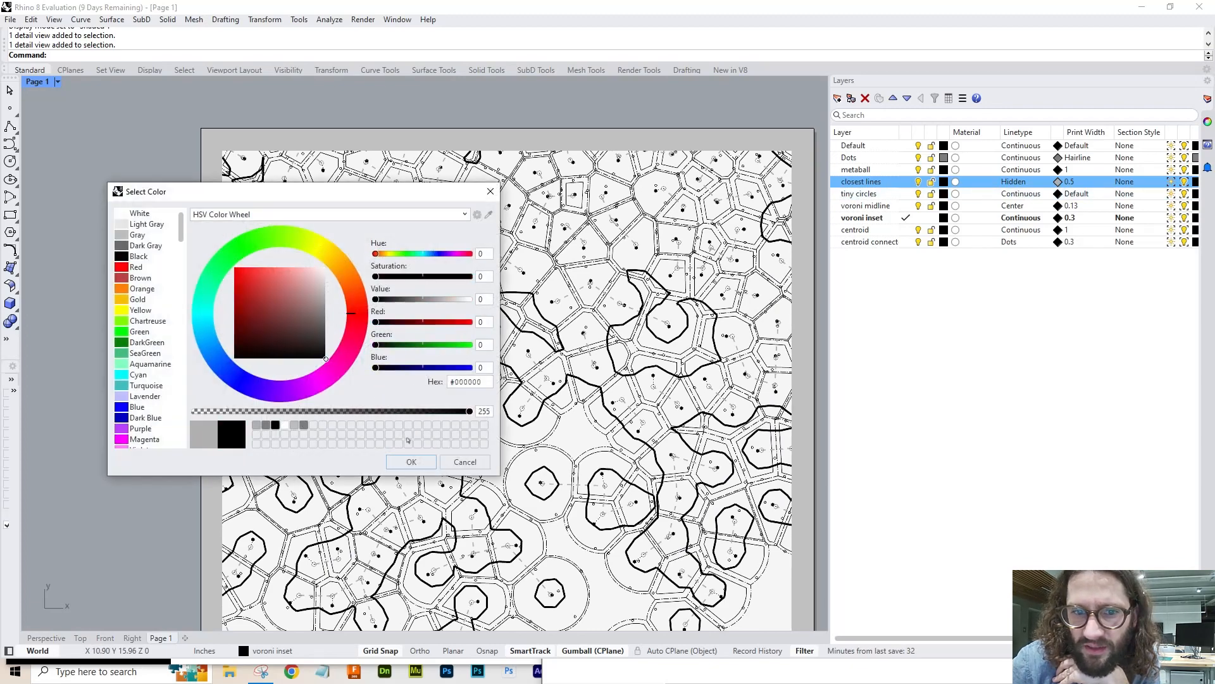
pyautogui.click(411, 463)
pyautogui.scroll(-4, 580, 152)
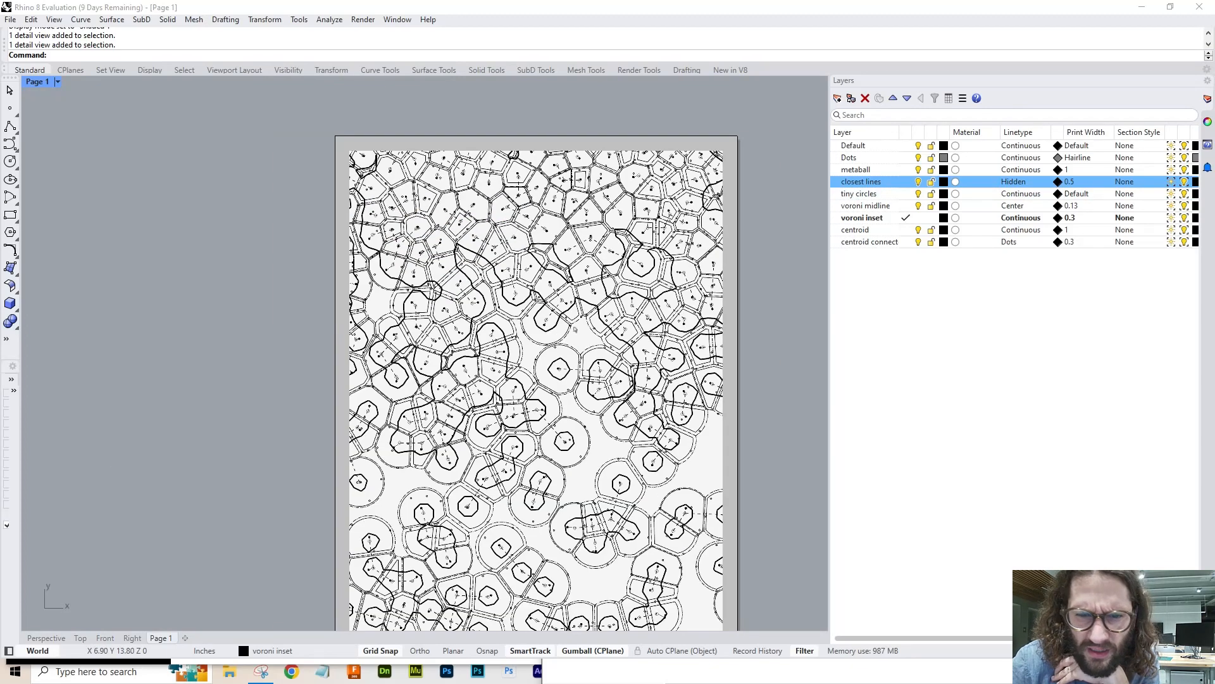
pyautogui.scroll(4, 558, 459)
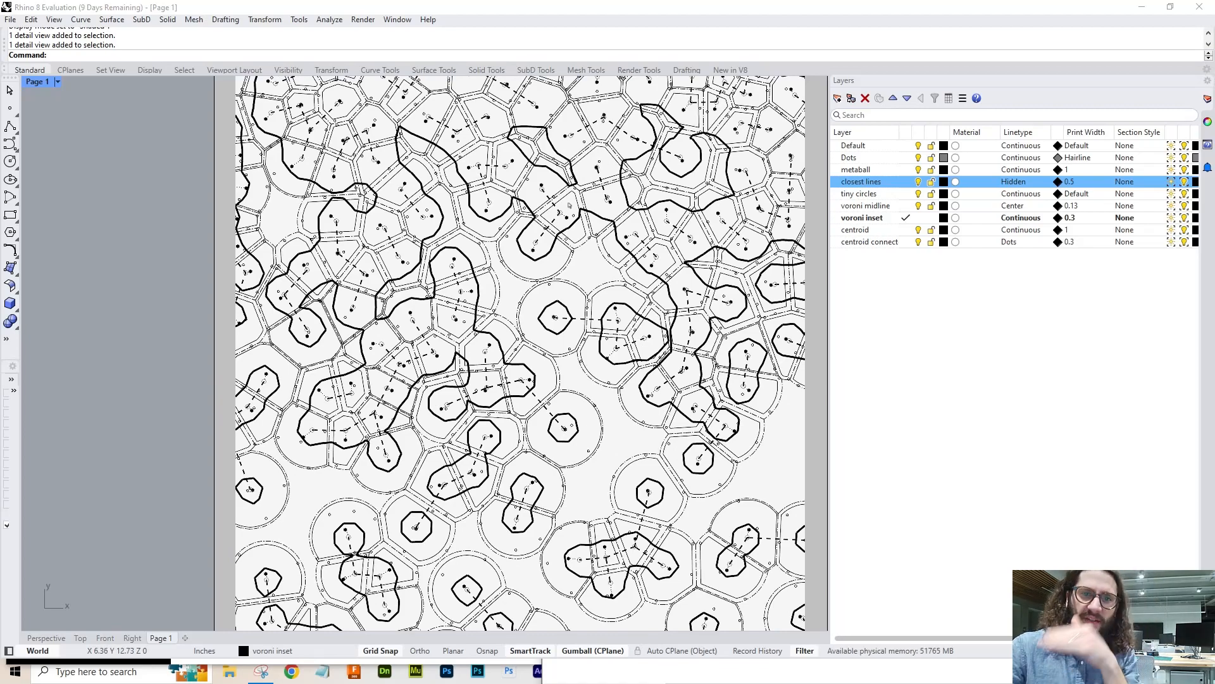
pyautogui.scroll(5, 602, 320)
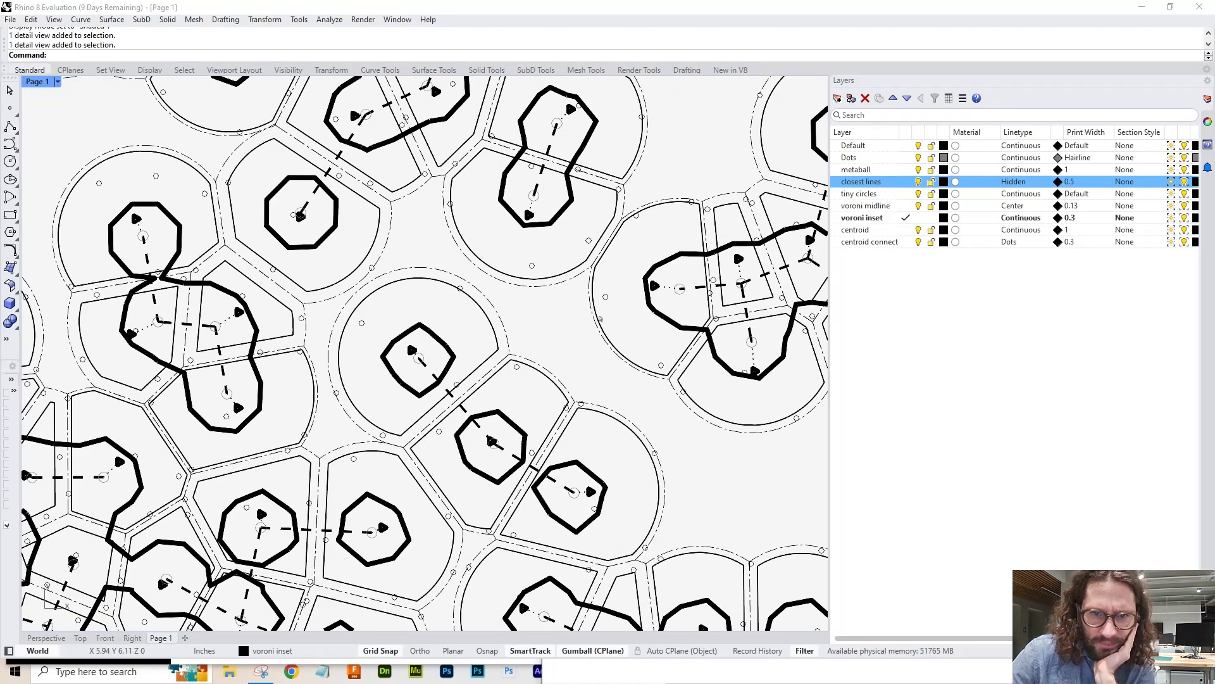
pyautogui.scroll(-2, 600, 312)
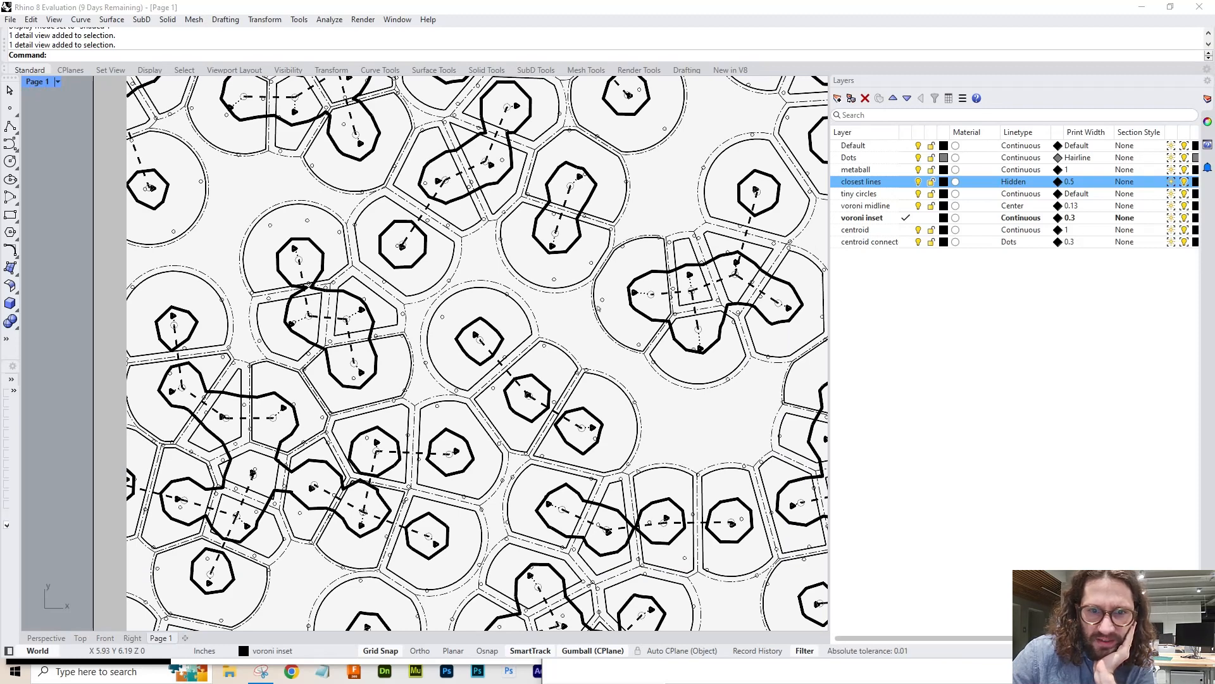
pyautogui.scroll(-6, 598, 308)
pyautogui.scroll(2, 522, 277)
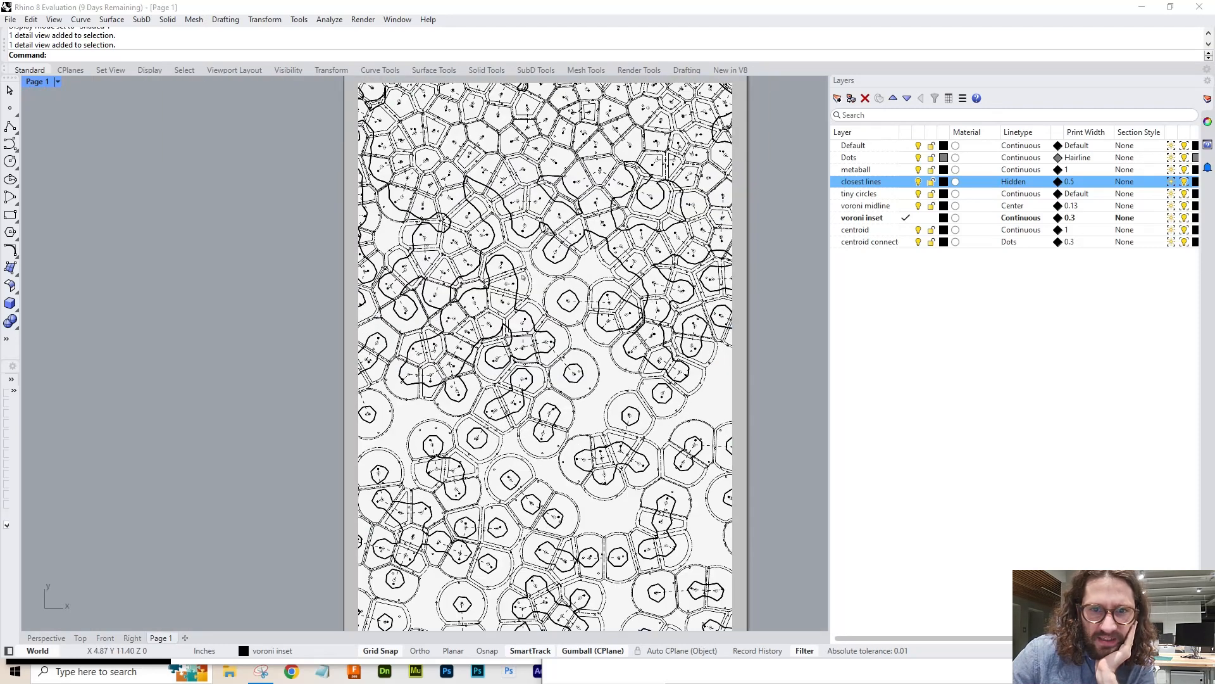
pyautogui.scroll(-2, 523, 276)
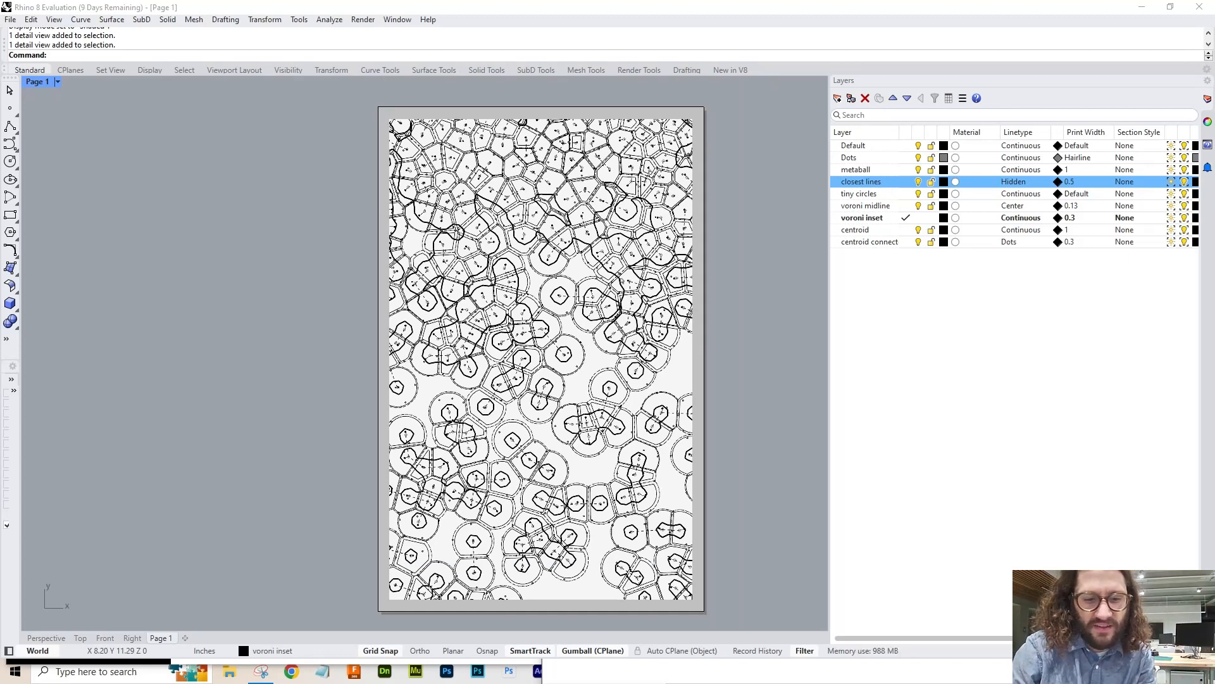
# - Save the model in the OneDrive Rhino folder as "rhino example grasshopper drawins", keeping the Rhino 8 3D Models format
pyautogui.hotkey('ctrl', 's')
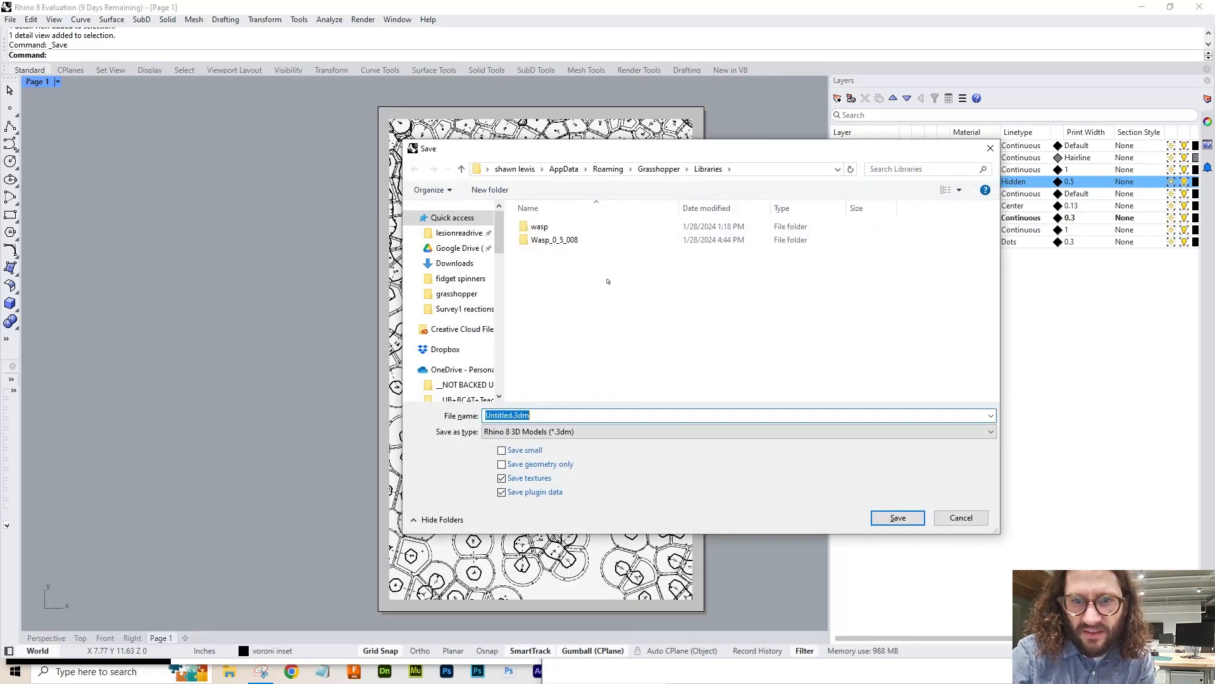
pyautogui.scroll(-4, 466, 352)
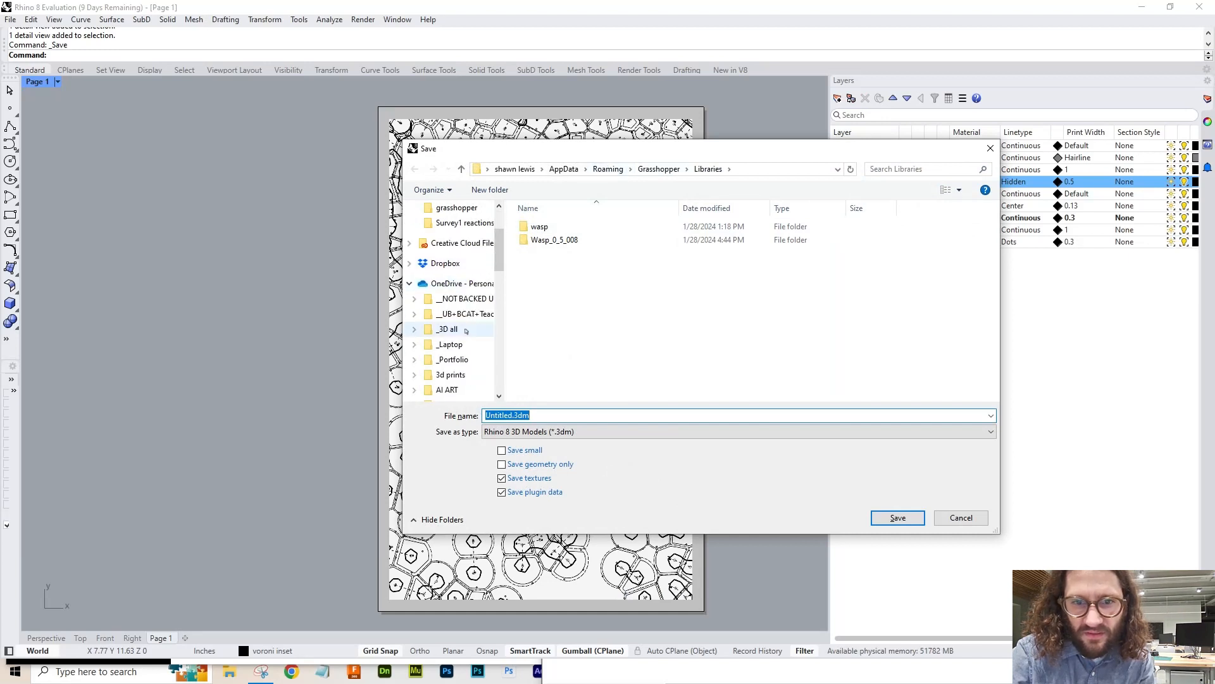
pyautogui.scroll(-6, 466, 357)
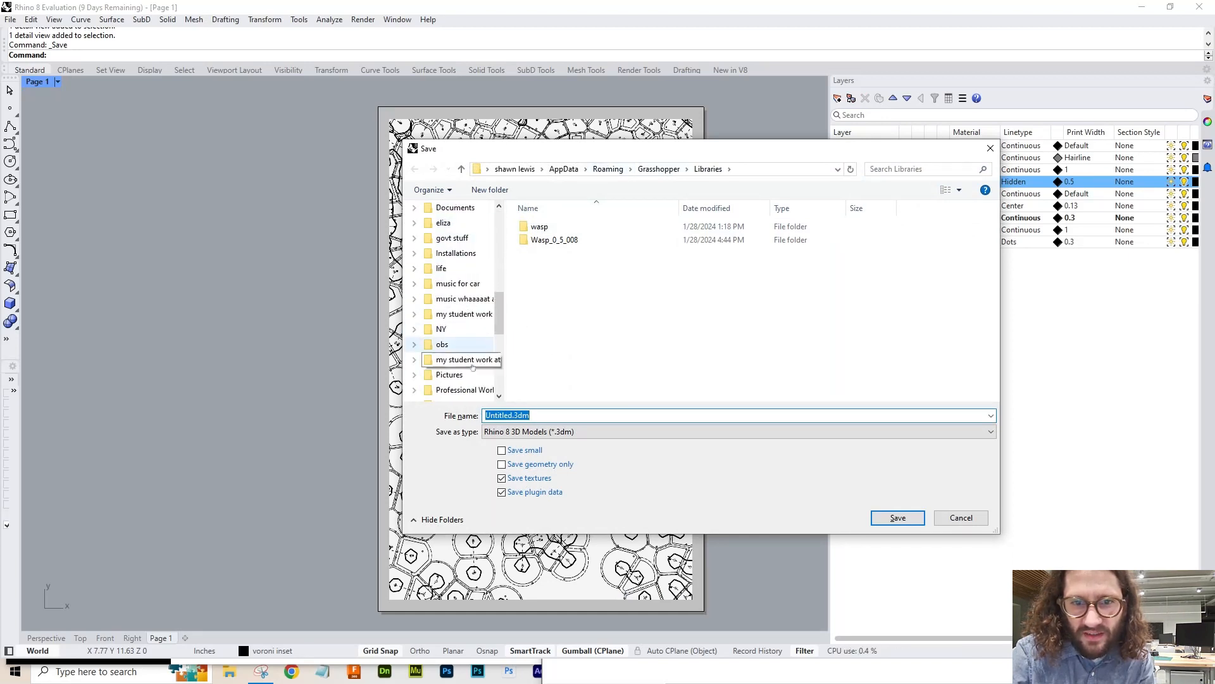
pyautogui.scroll(-1, 471, 349)
pyautogui.click(447, 358)
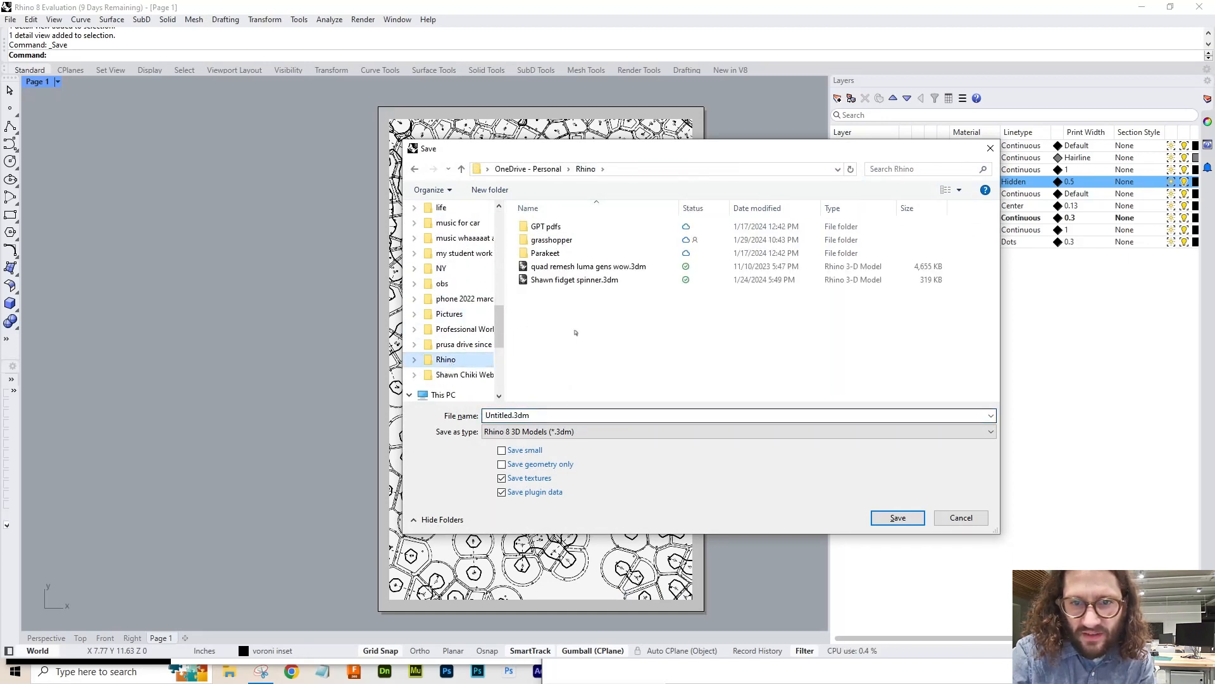
pyautogui.click(537, 419)
pyautogui.write('rhin')
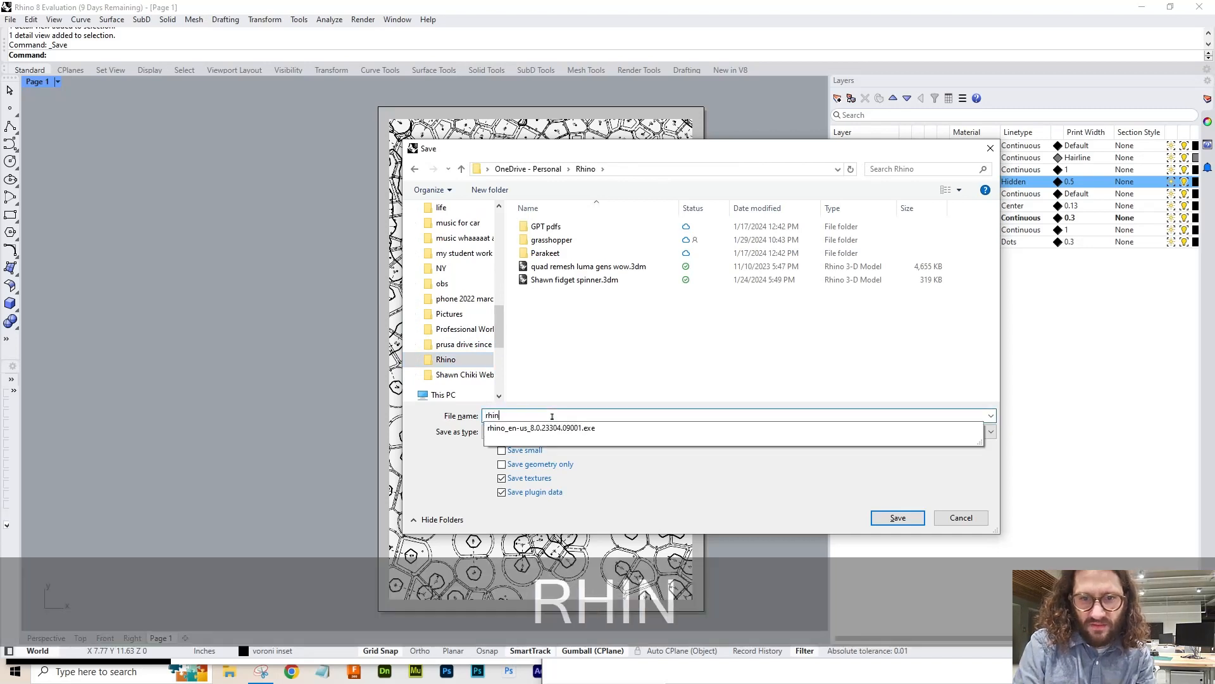
pyautogui.write('o example ')
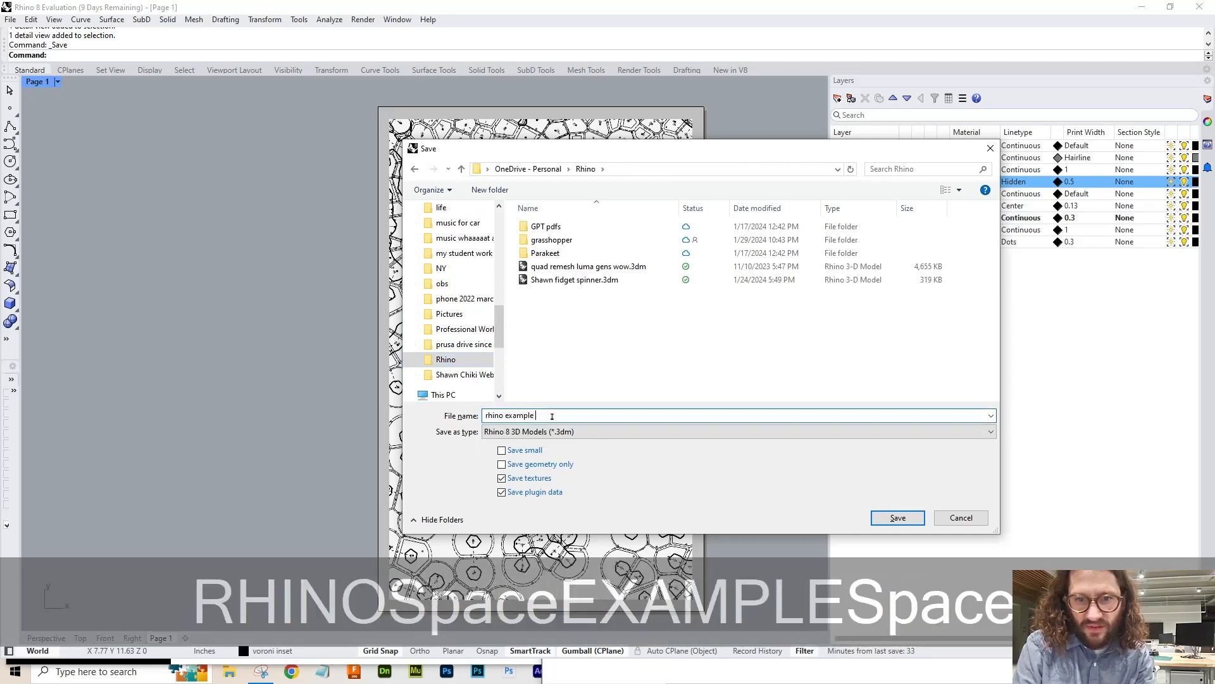
pyautogui.write('grasshop')
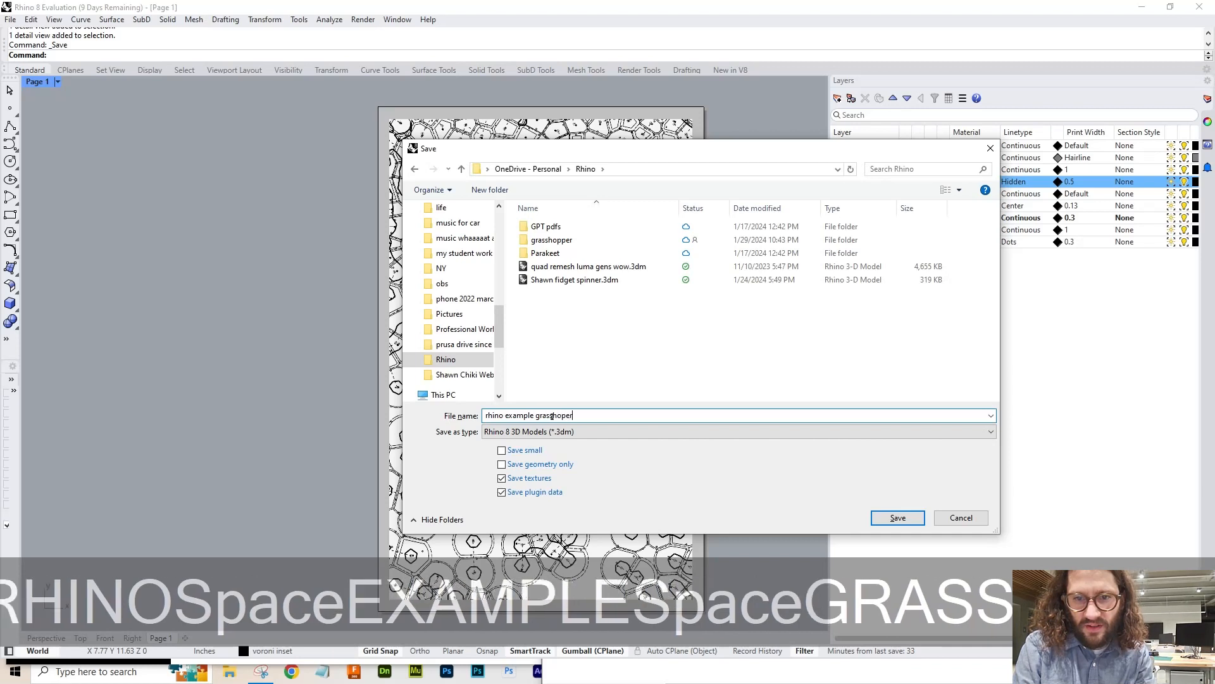
pyautogui.write('per drawi')
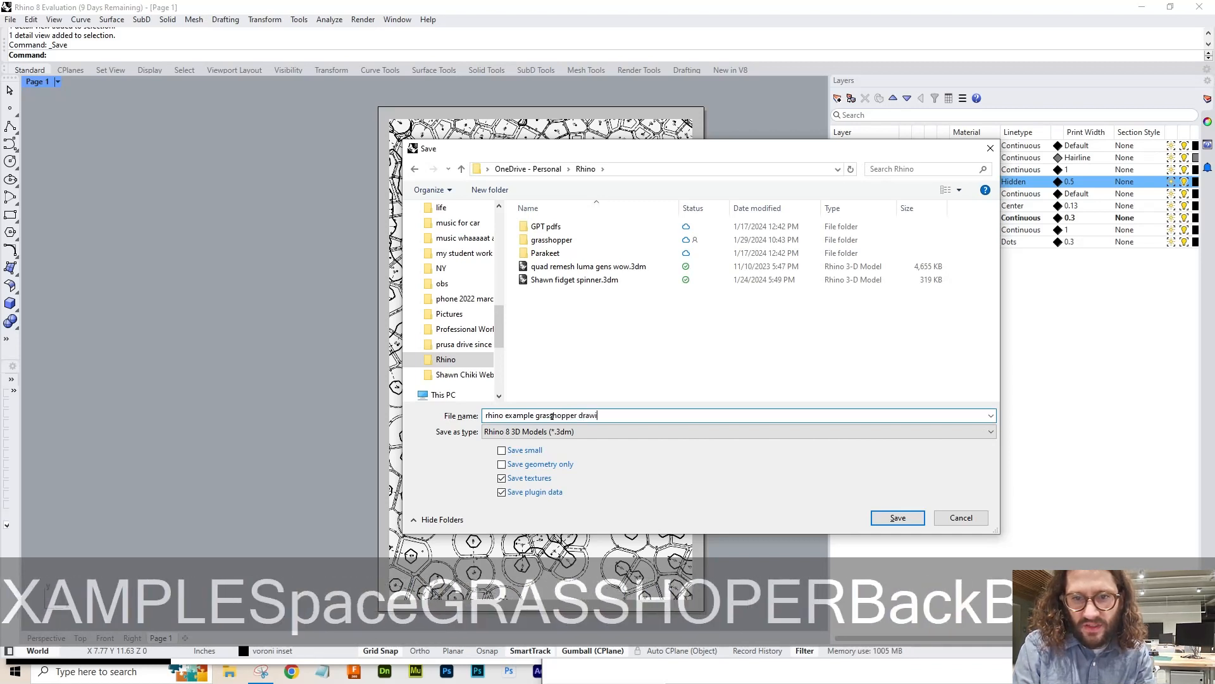
pyautogui.write('ns')
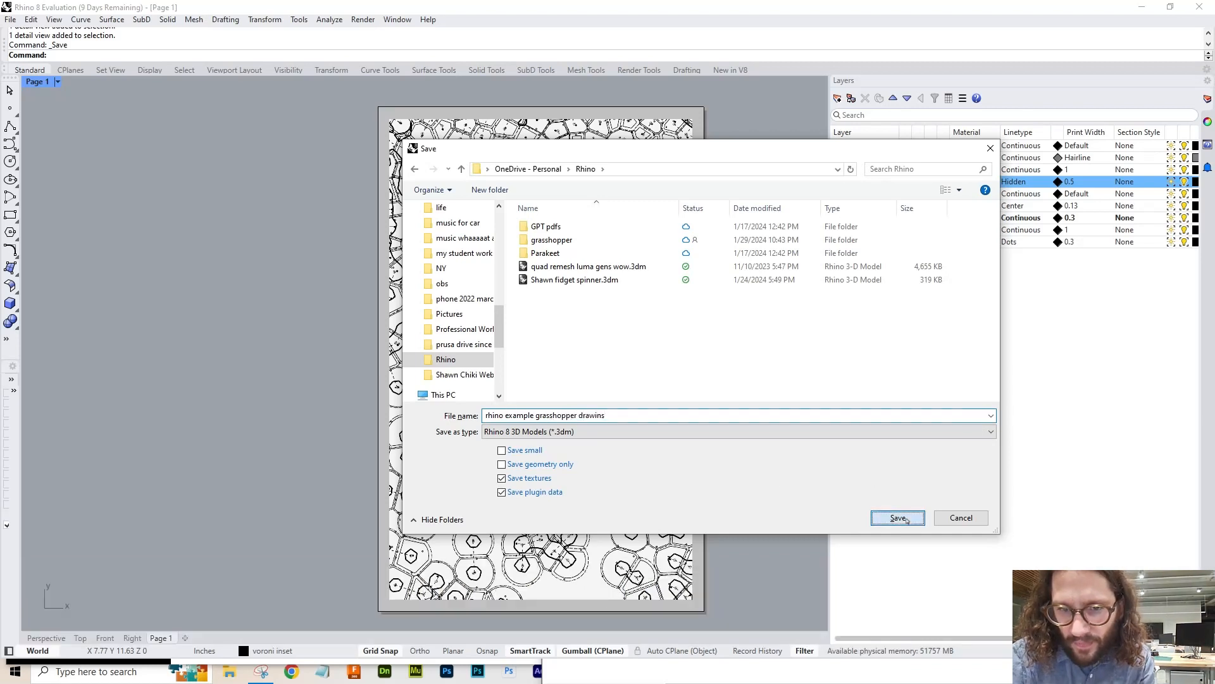
pyautogui.click(899, 518)
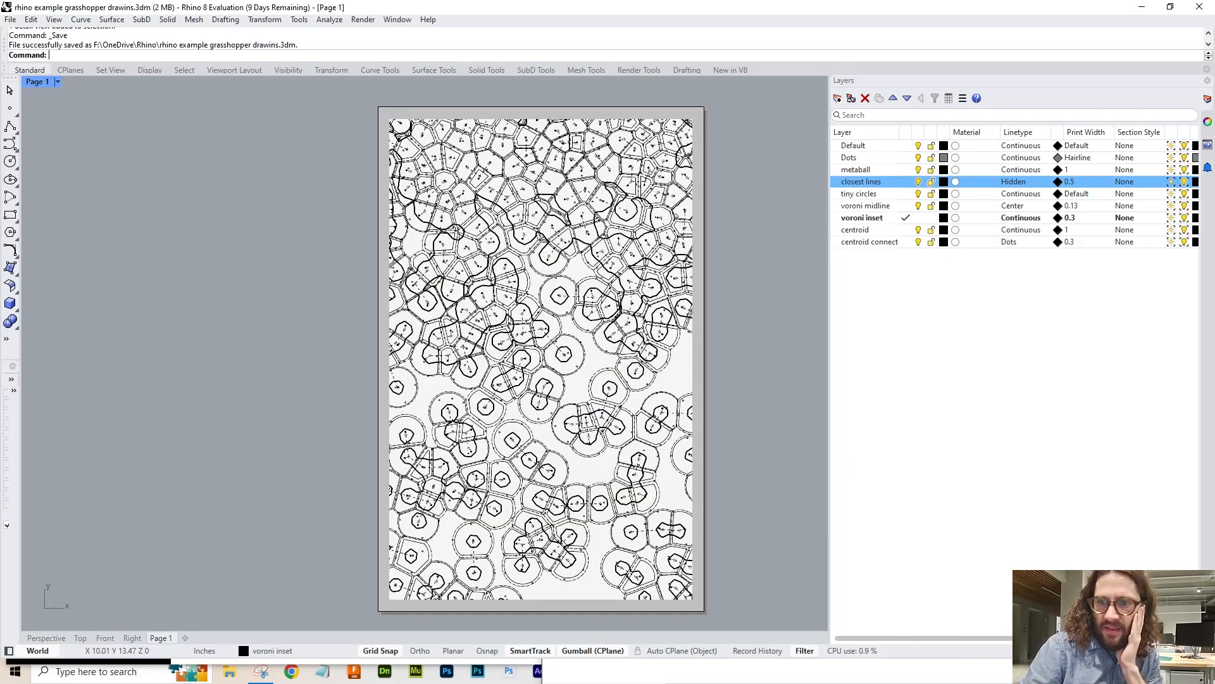
# - Try the Wireframe display mode on the page's detail view and inspect the linework on the layout
pyautogui.doubleClick(566, 219)
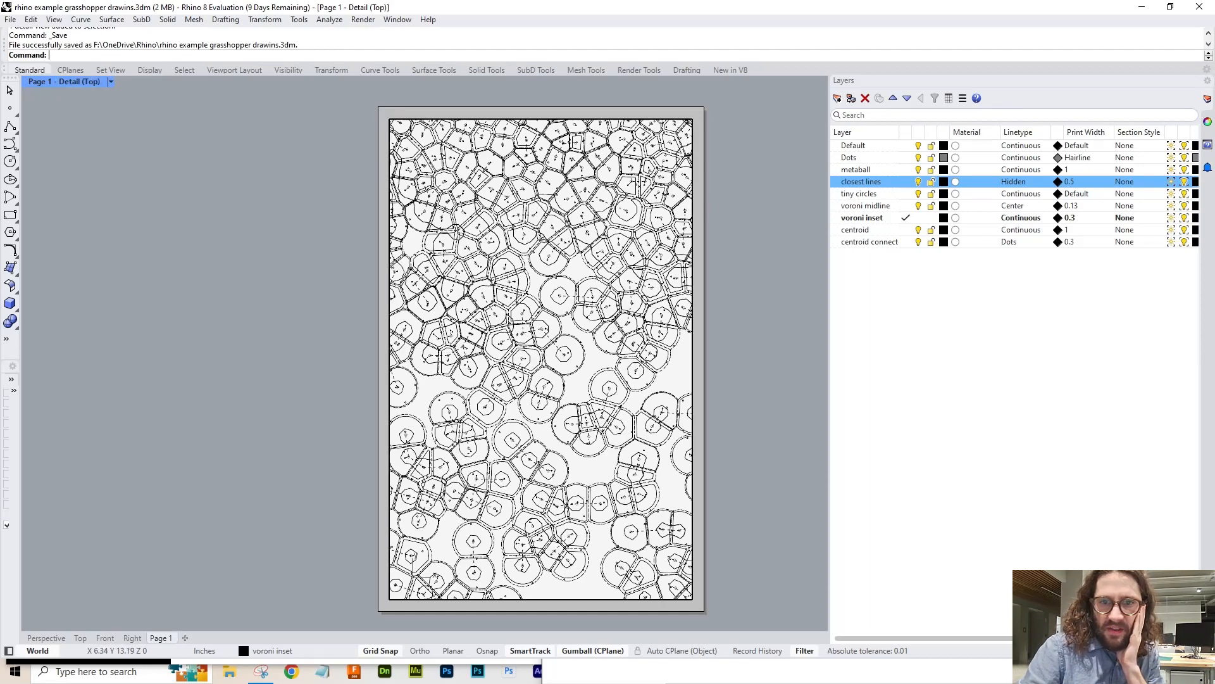
pyautogui.click(110, 82)
pyautogui.click(63, 180)
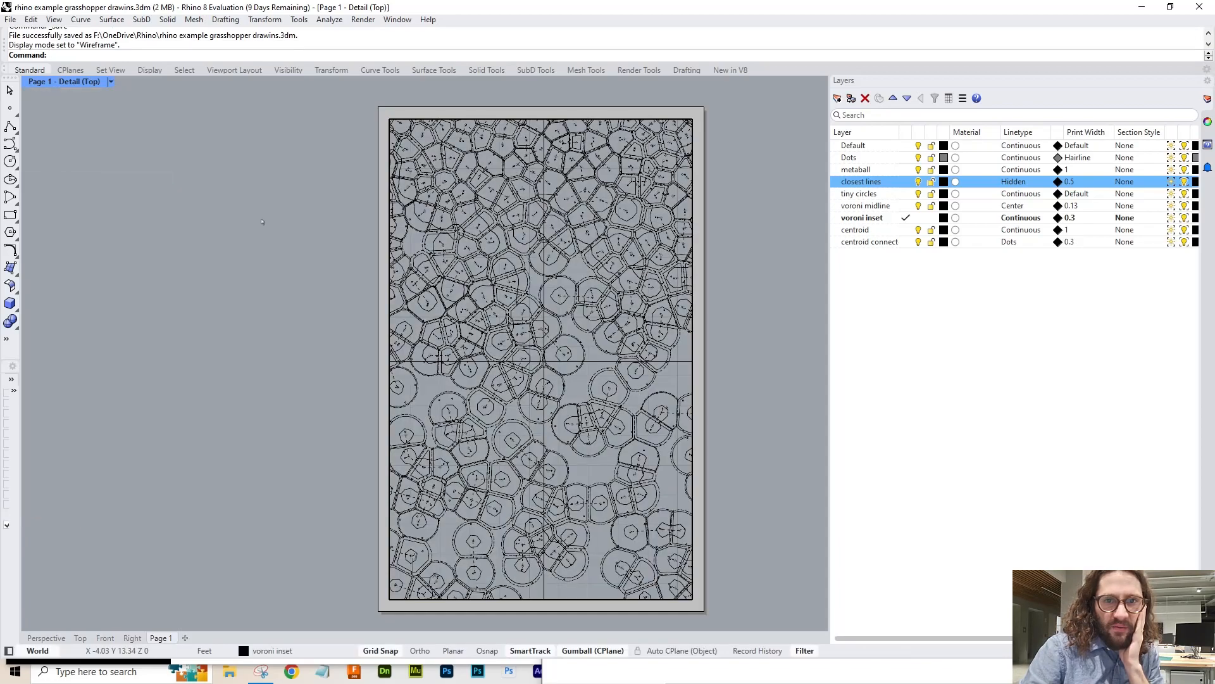
pyautogui.scroll(5, 579, 248)
pyautogui.scroll(8, 562, 173)
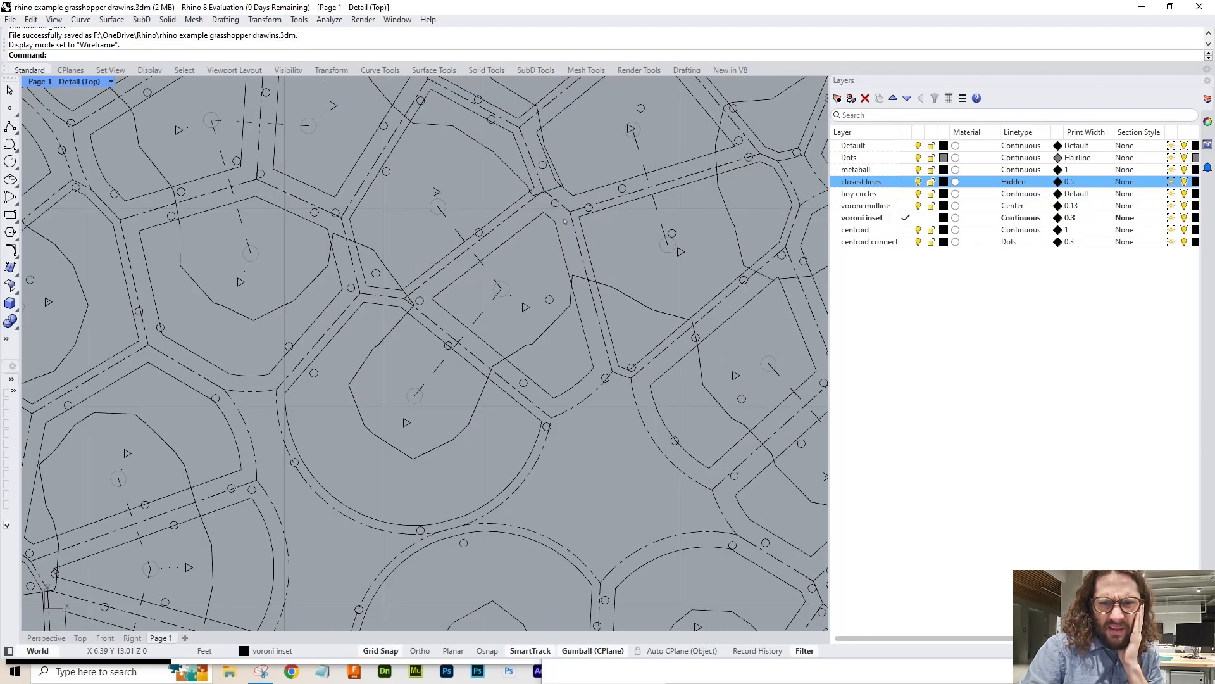
pyautogui.scroll(-14, 568, 190)
pyautogui.doubleClick(243, 278)
pyautogui.scroll(6, 592, 248)
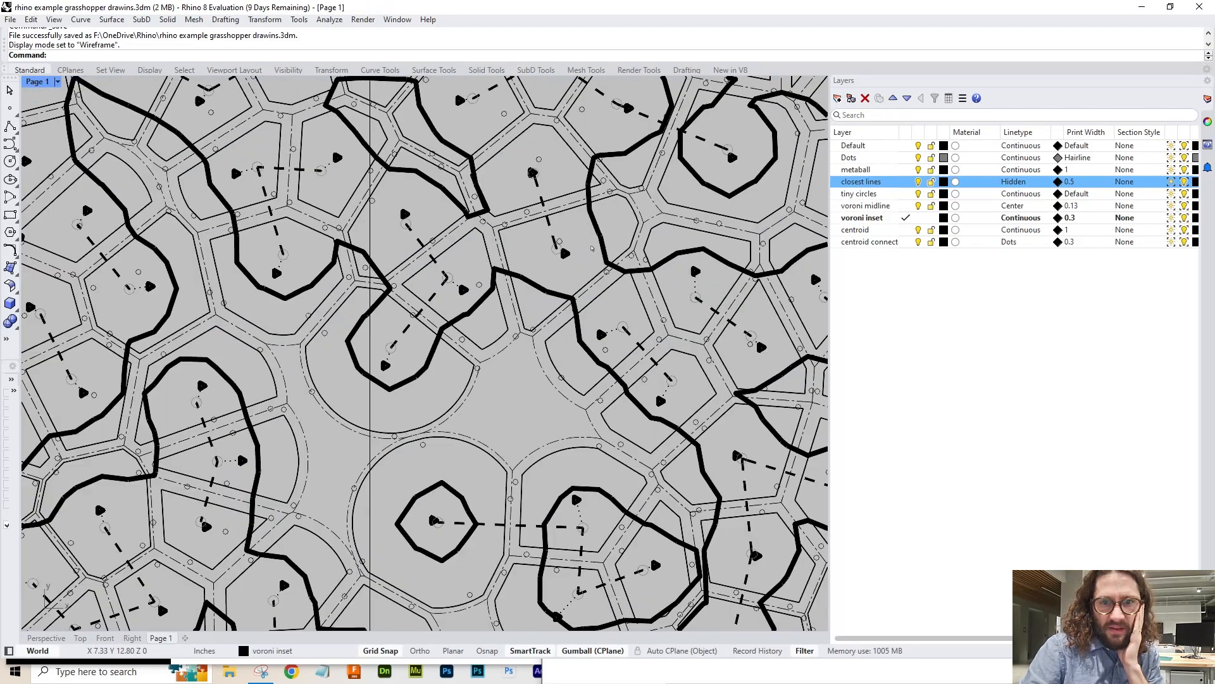
pyautogui.scroll(-5, 591, 248)
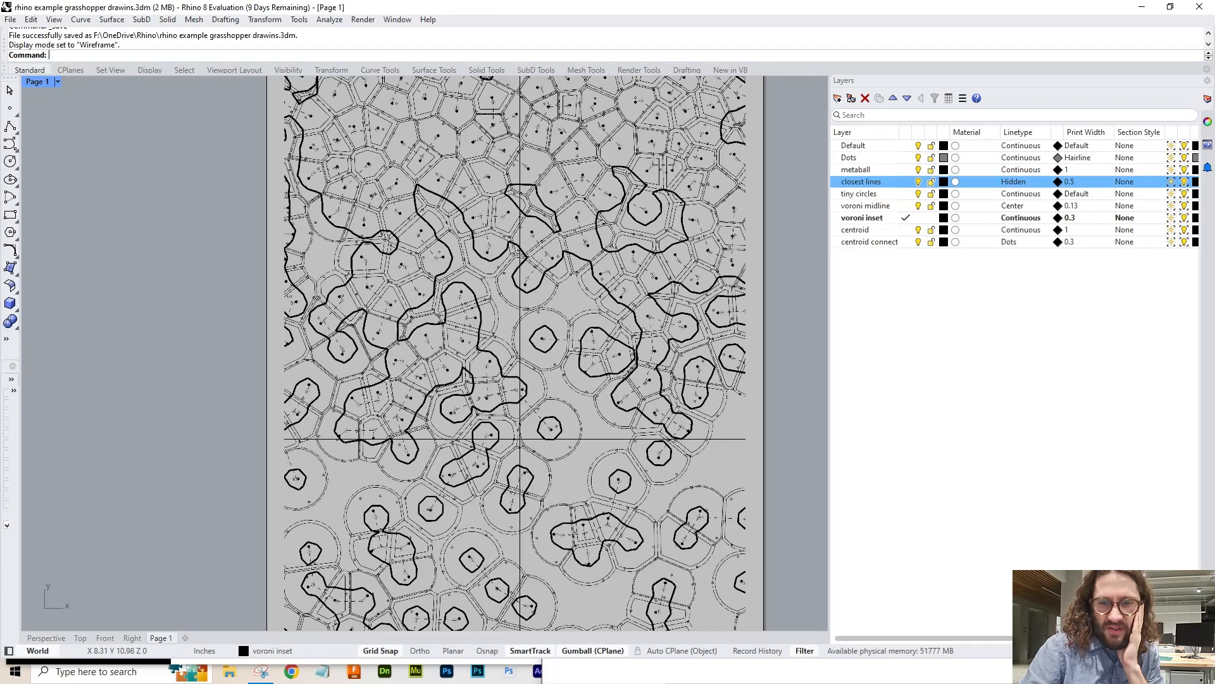
pyautogui.scroll(-4, 598, 271)
pyautogui.scroll(5, 592, 318)
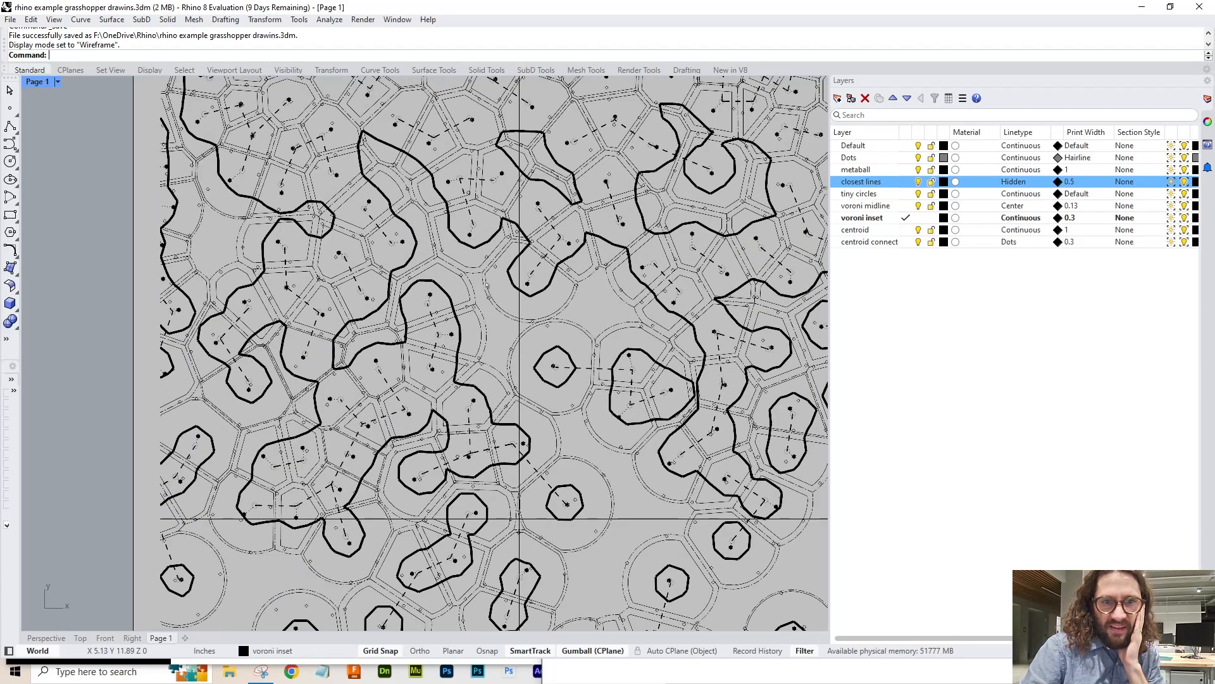
# - Reactivate the page's detail view and try the Monochrome display mode on it
pyautogui.doubleClick(427, 251)
pyautogui.click(430, 253)
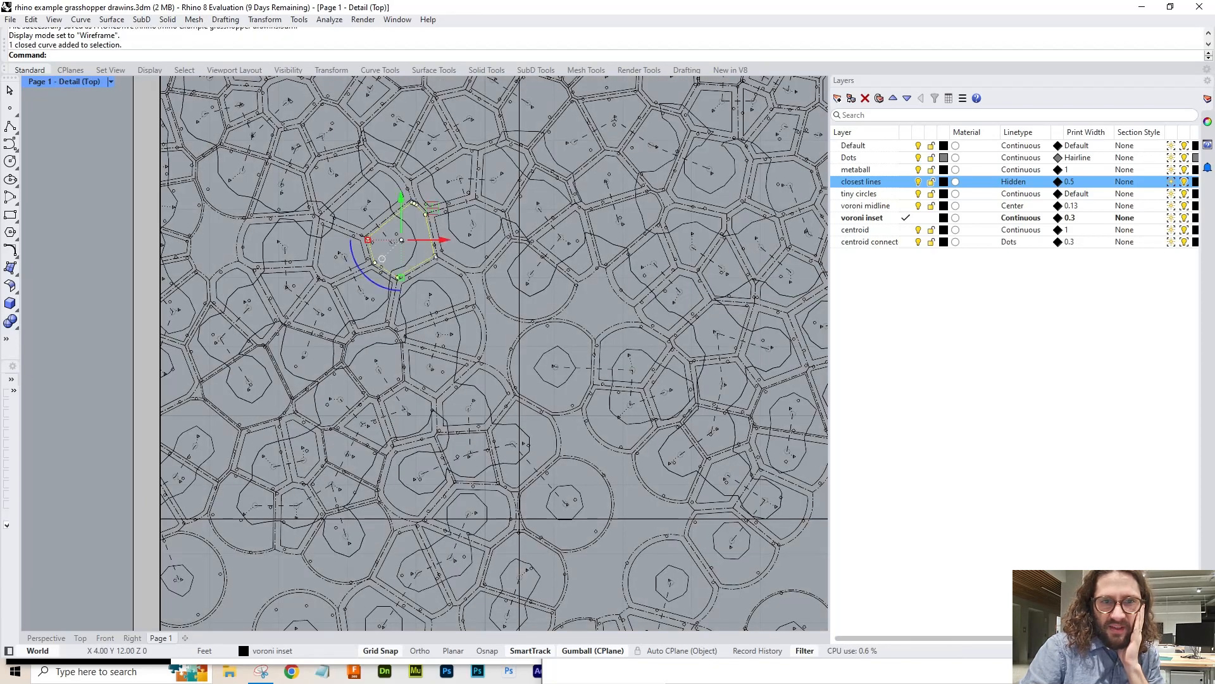
pyautogui.click(111, 81)
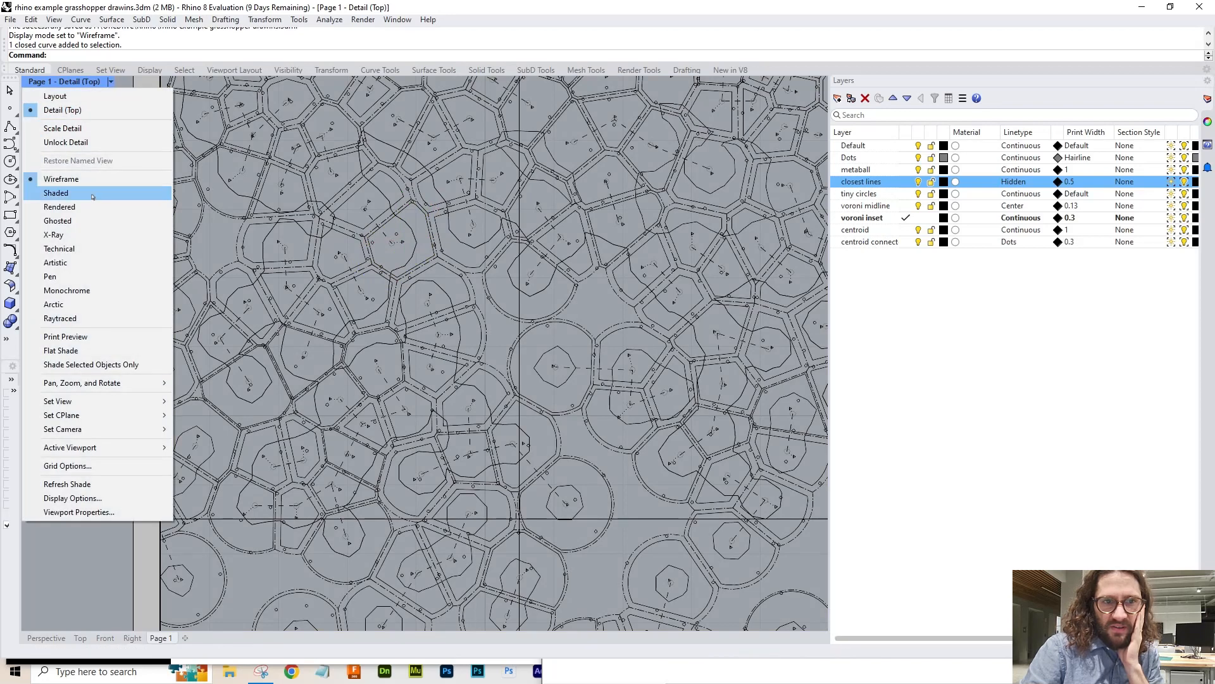
pyautogui.click(76, 286)
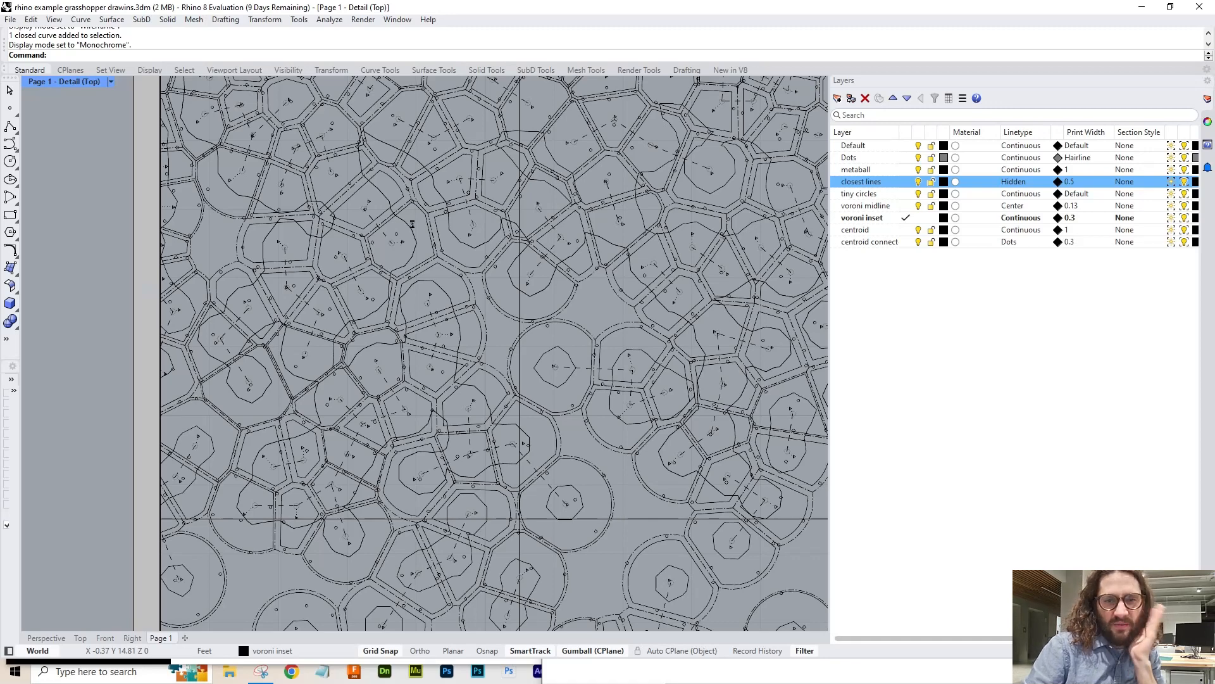
# - Set the detail view's display mode to Shaded, check the linework and return to the page layout
pyautogui.hotkey('ctrl', 'alt', 's')
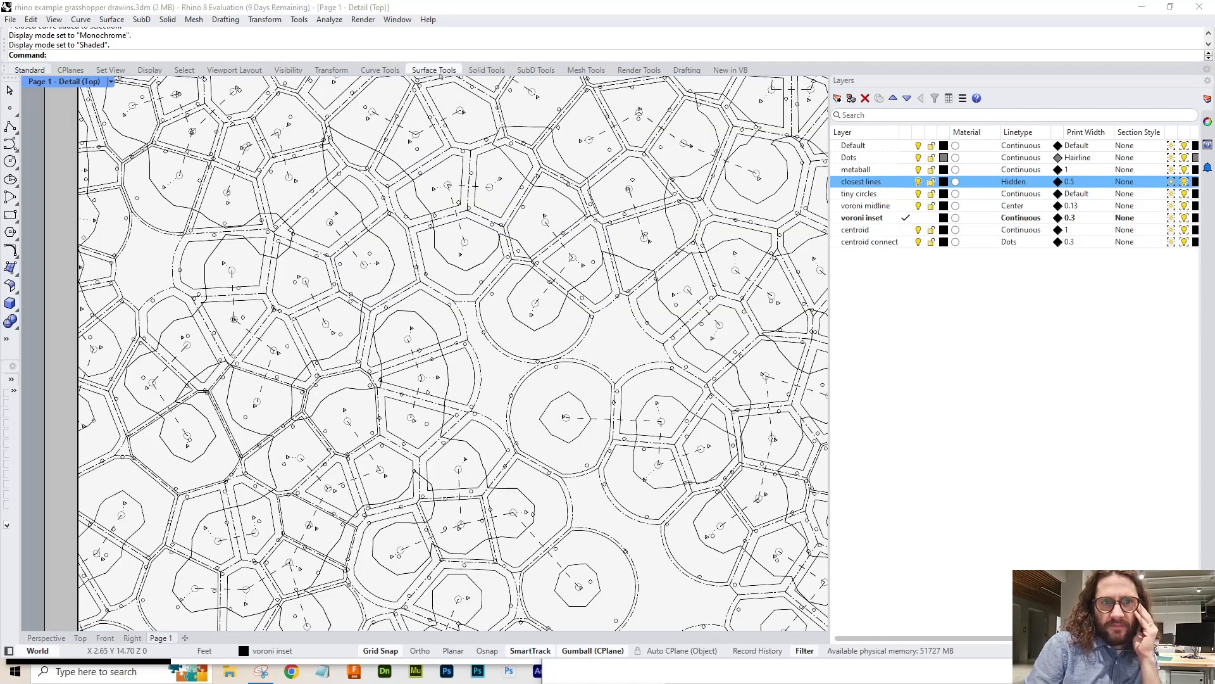
pyautogui.scroll(-6, 425, 241)
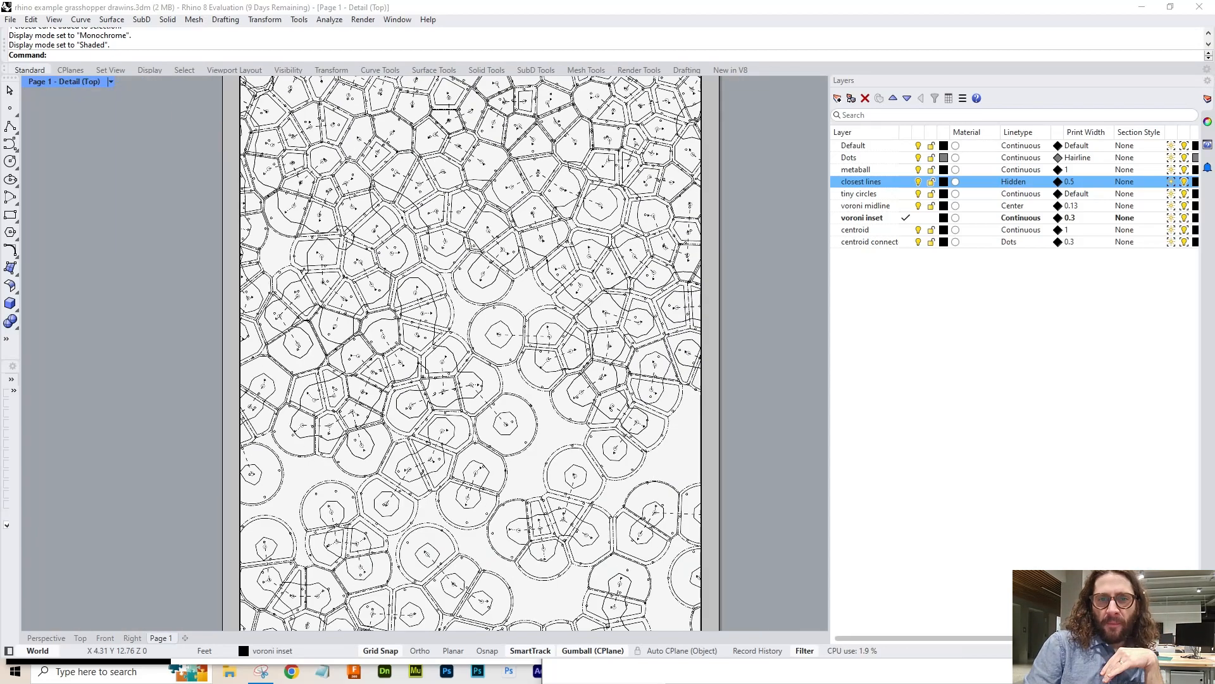
pyautogui.scroll(3, 506, 227)
pyautogui.scroll(-3, 494, 234)
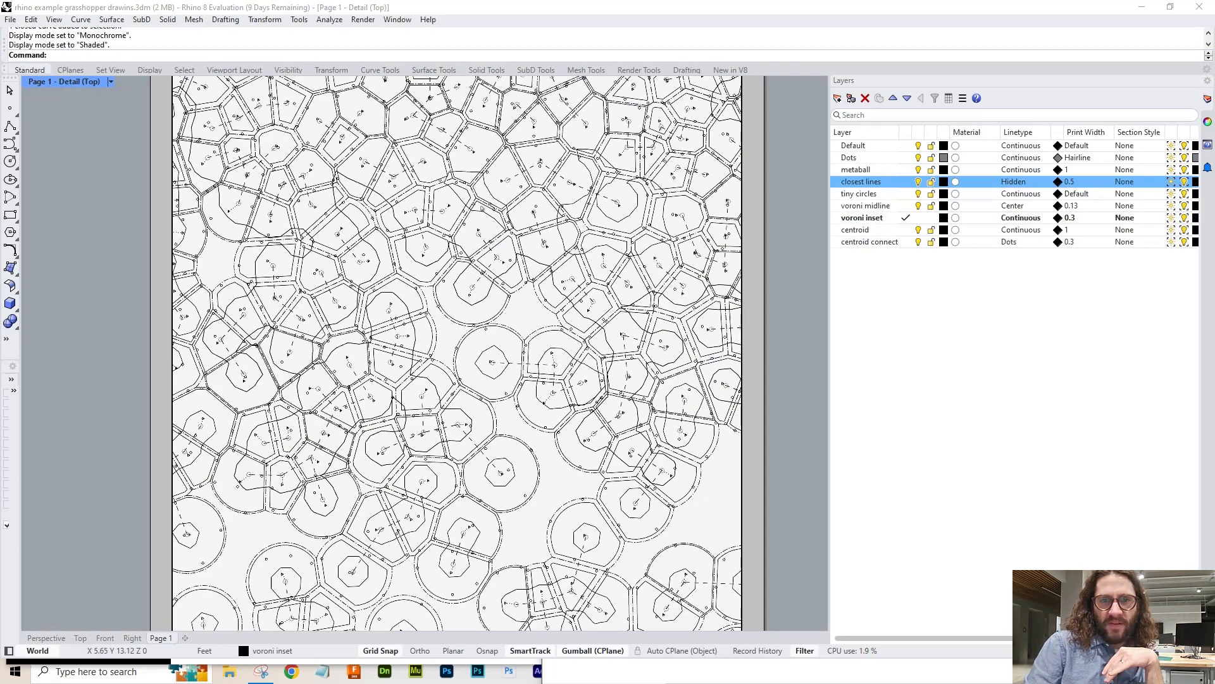
pyautogui.scroll(8, 488, 241)
pyautogui.scroll(-8, 487, 242)
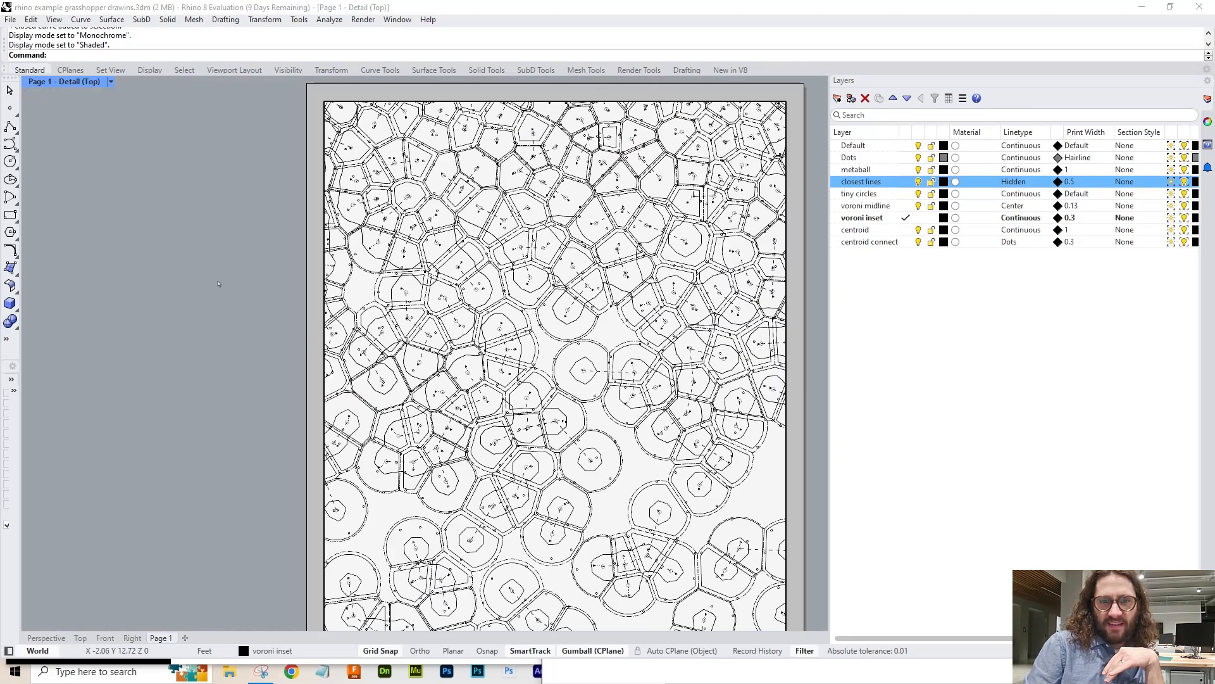
pyautogui.doubleClick(219, 283)
# - Inspect the print widths and linetypes of the Voronoi drawing up close and across the whole page
pyautogui.scroll(-4, 250, 151)
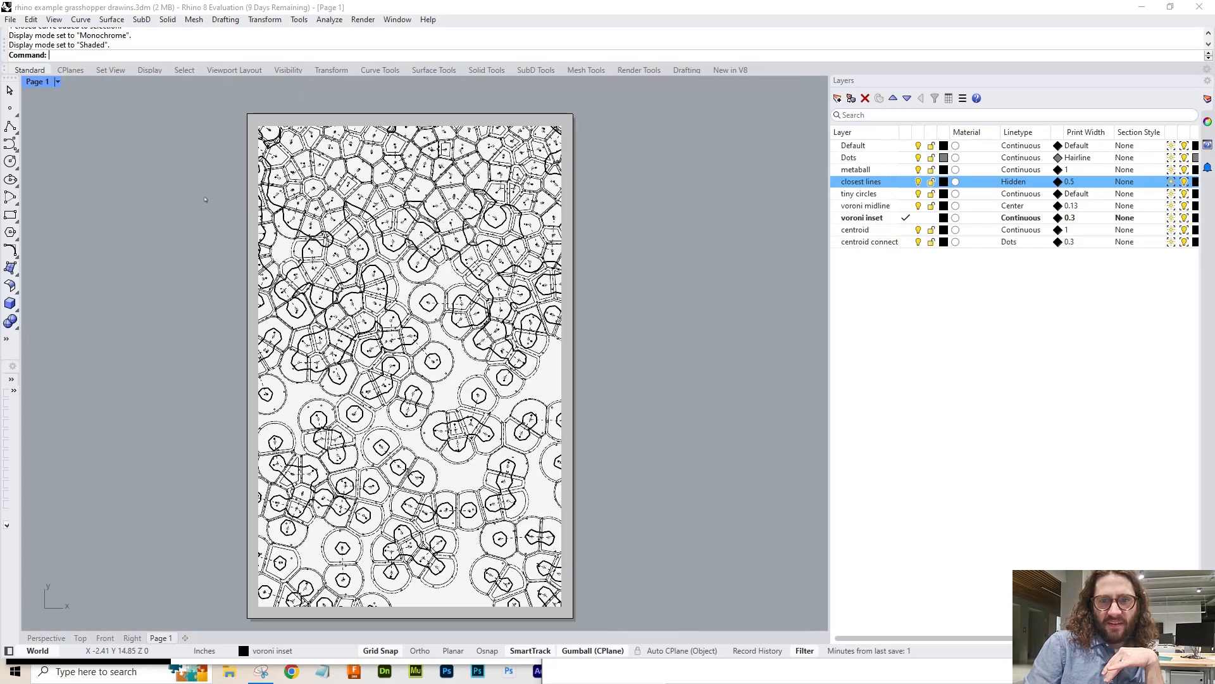
pyautogui.scroll(6, 422, 444)
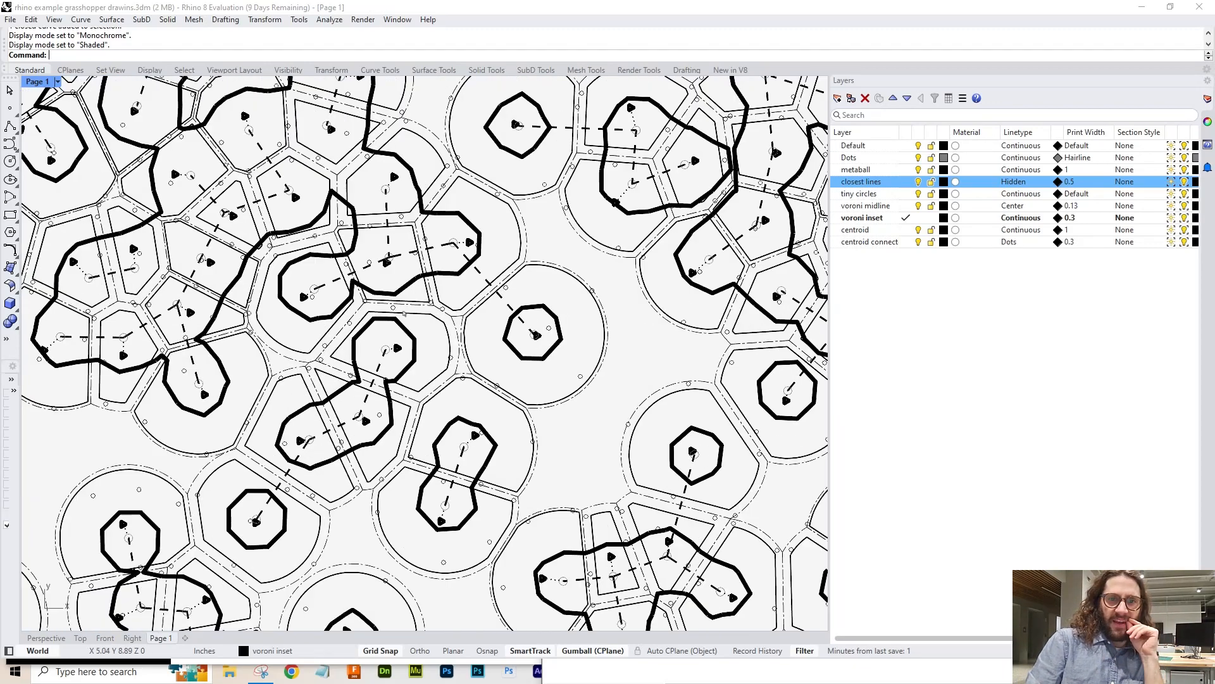
pyautogui.scroll(-6, 488, 341)
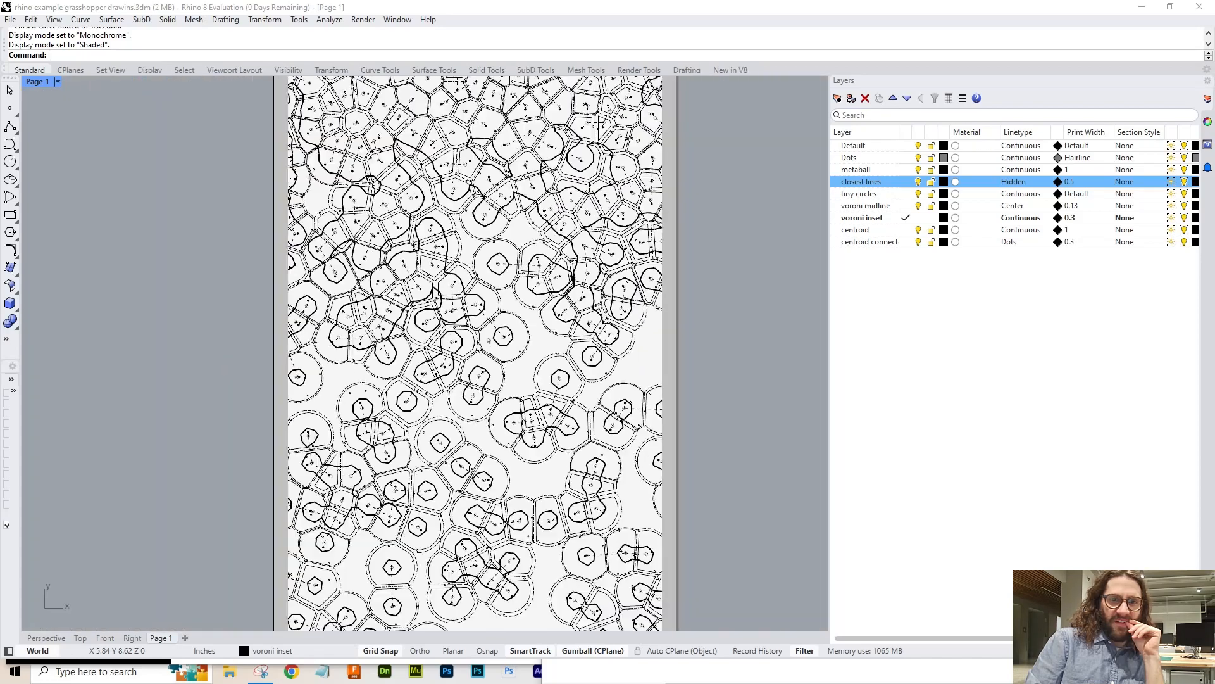
pyautogui.scroll(5, 488, 342)
pyautogui.scroll(-6, 488, 342)
pyautogui.scroll(-5, 586, 306)
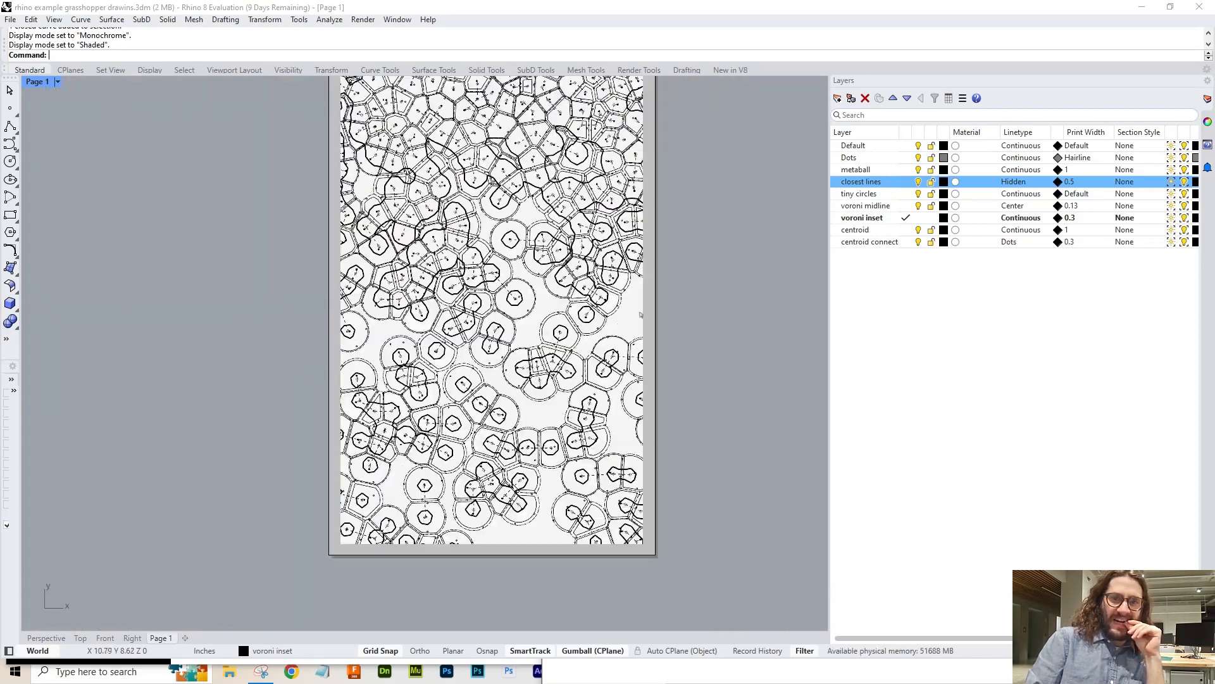
pyautogui.scroll(2, 632, 286)
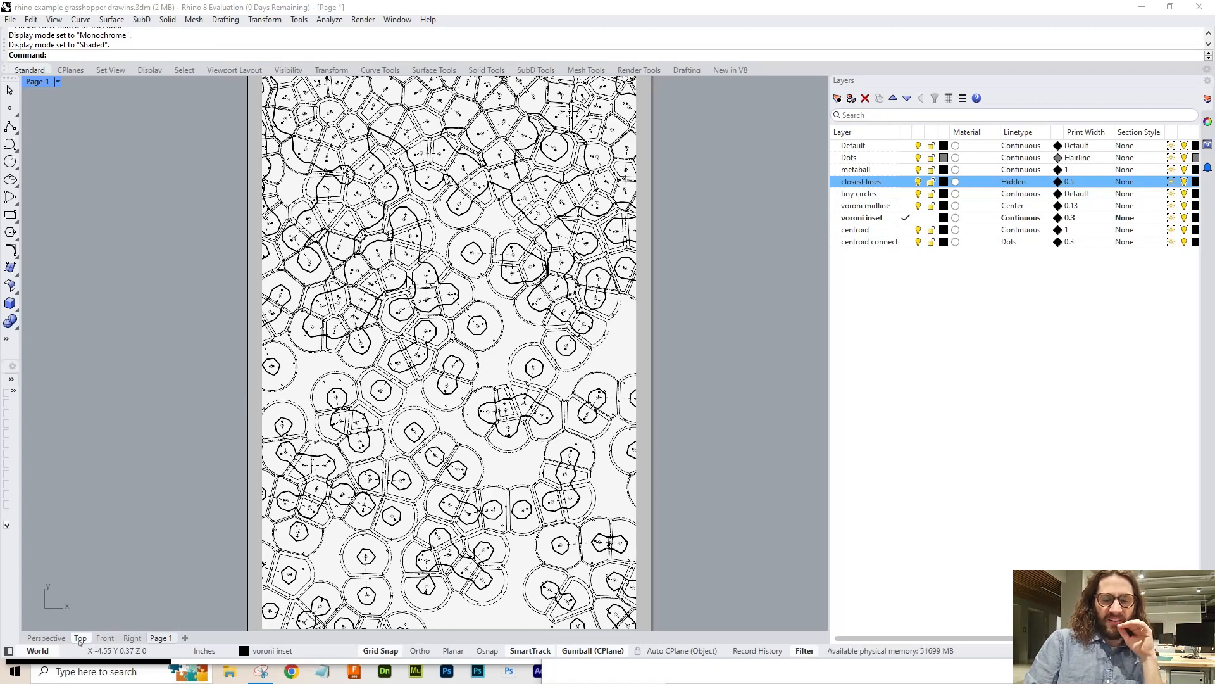
# - Compare the linework on the page layout with the Top model view up close and return to Page 1
pyautogui.scroll(5, 468, 197)
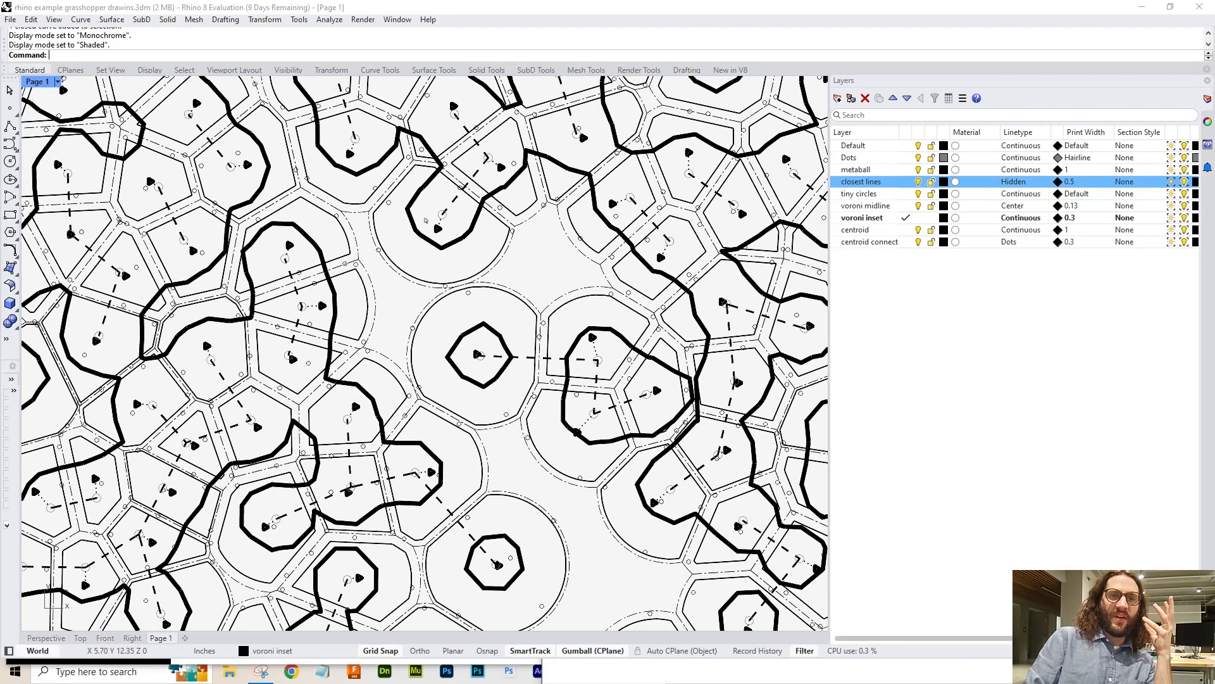
pyautogui.scroll(-3, 468, 247)
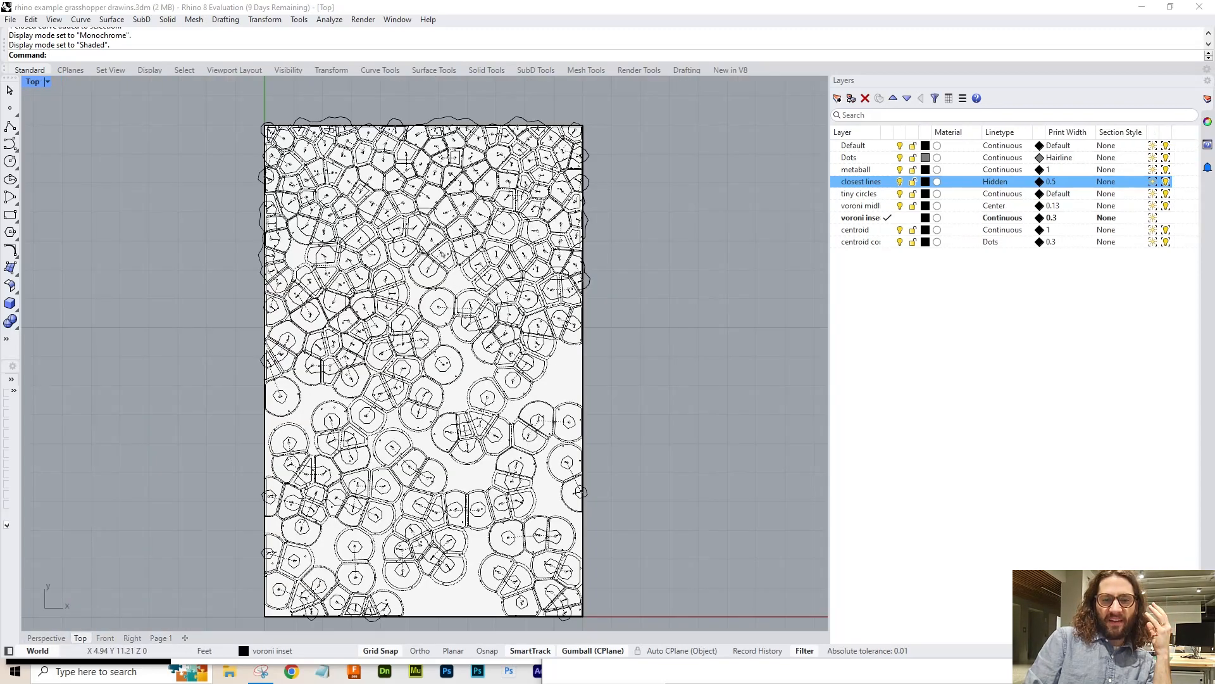
pyautogui.scroll(4, 458, 332)
pyautogui.scroll(-6, 521, 108)
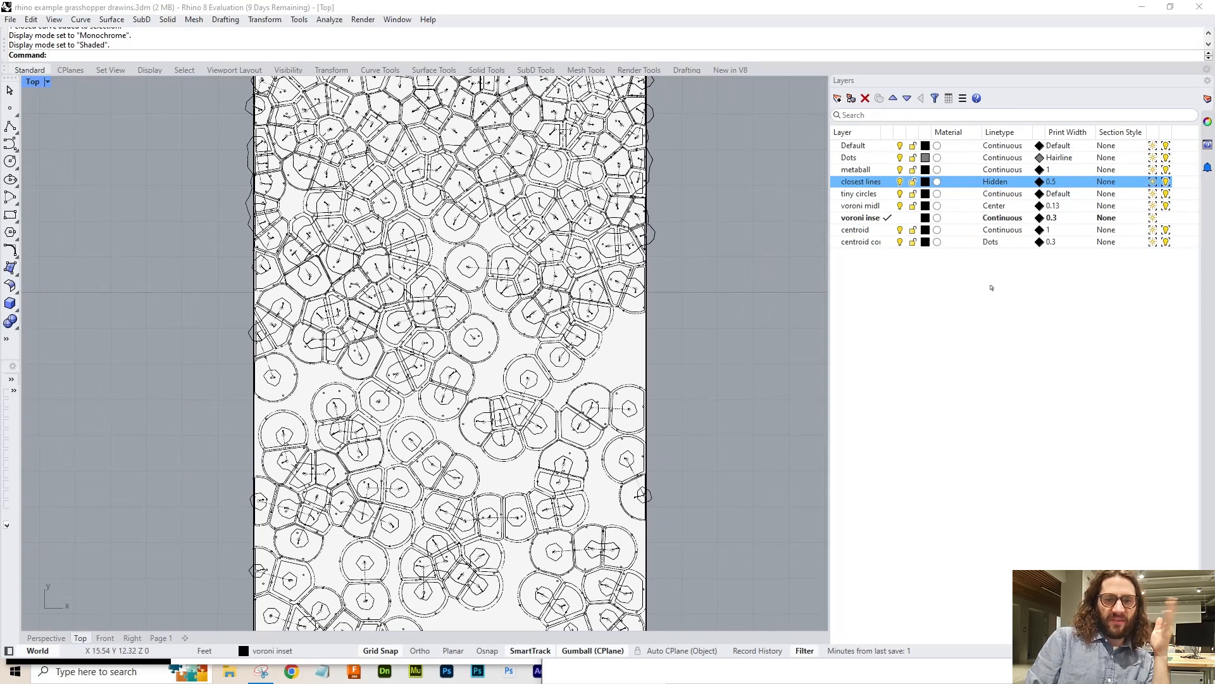
pyautogui.click(159, 638)
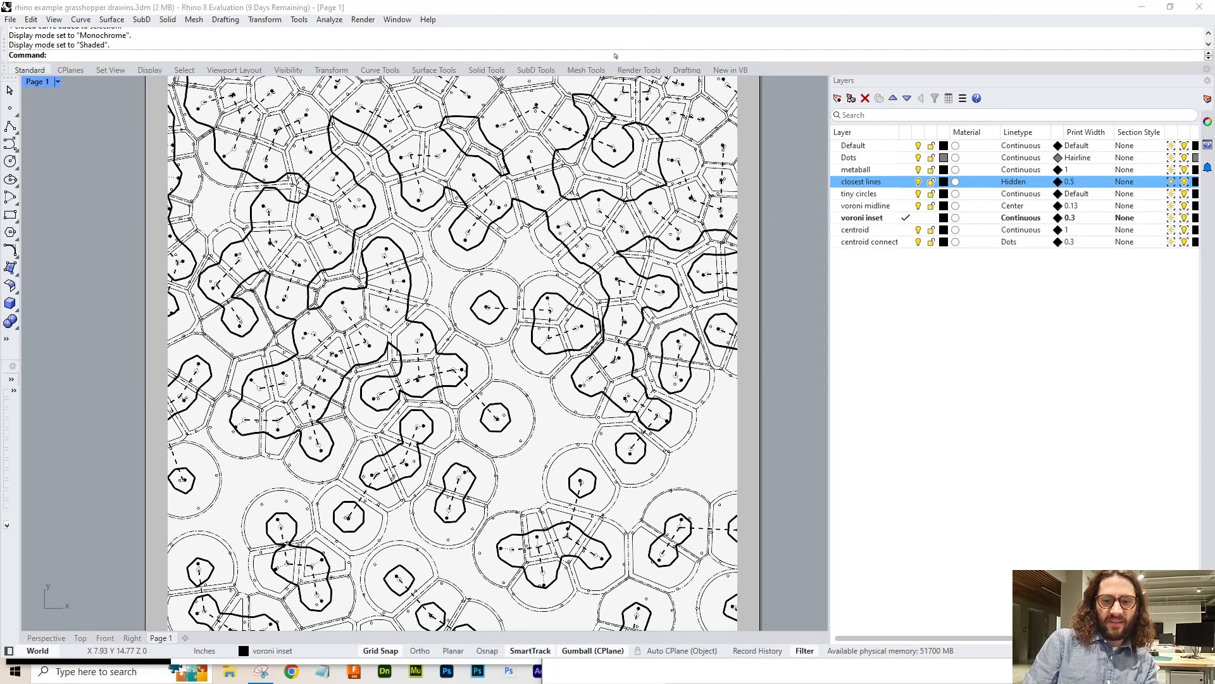
# - Start the Print command for Page 1 and set the PDF paper size to Tabloid (11" x 17")
pyautogui.write('print')
pyautogui.press('Return')
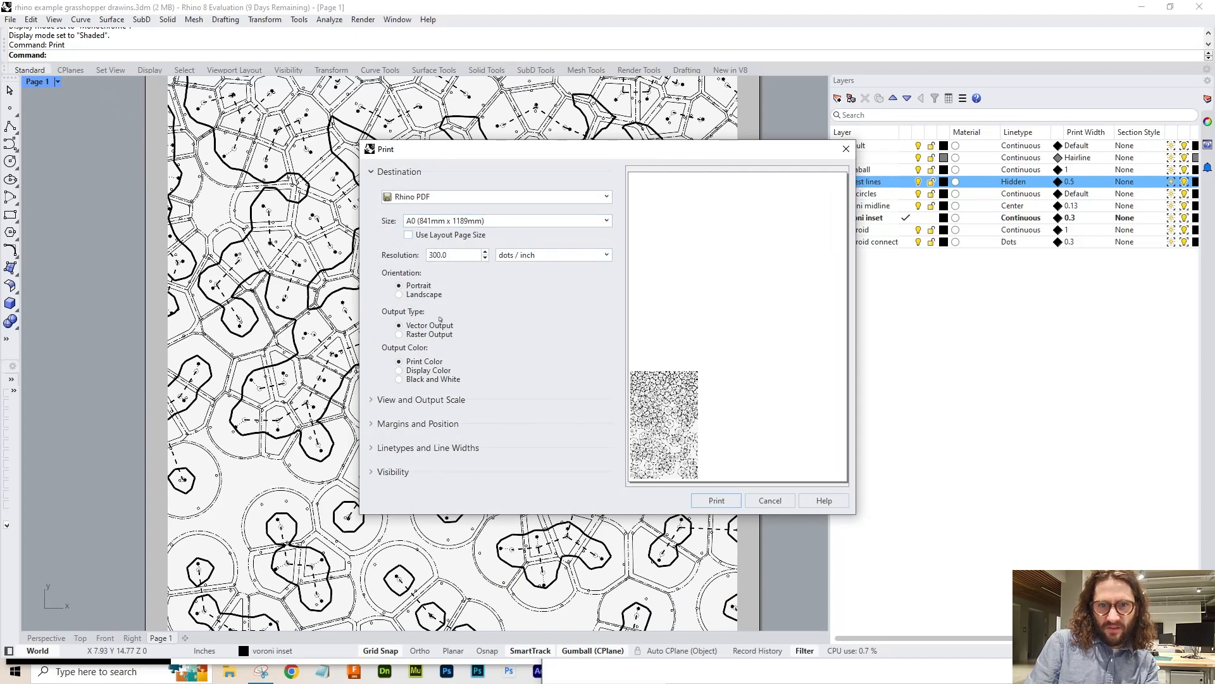
pyautogui.click(510, 221)
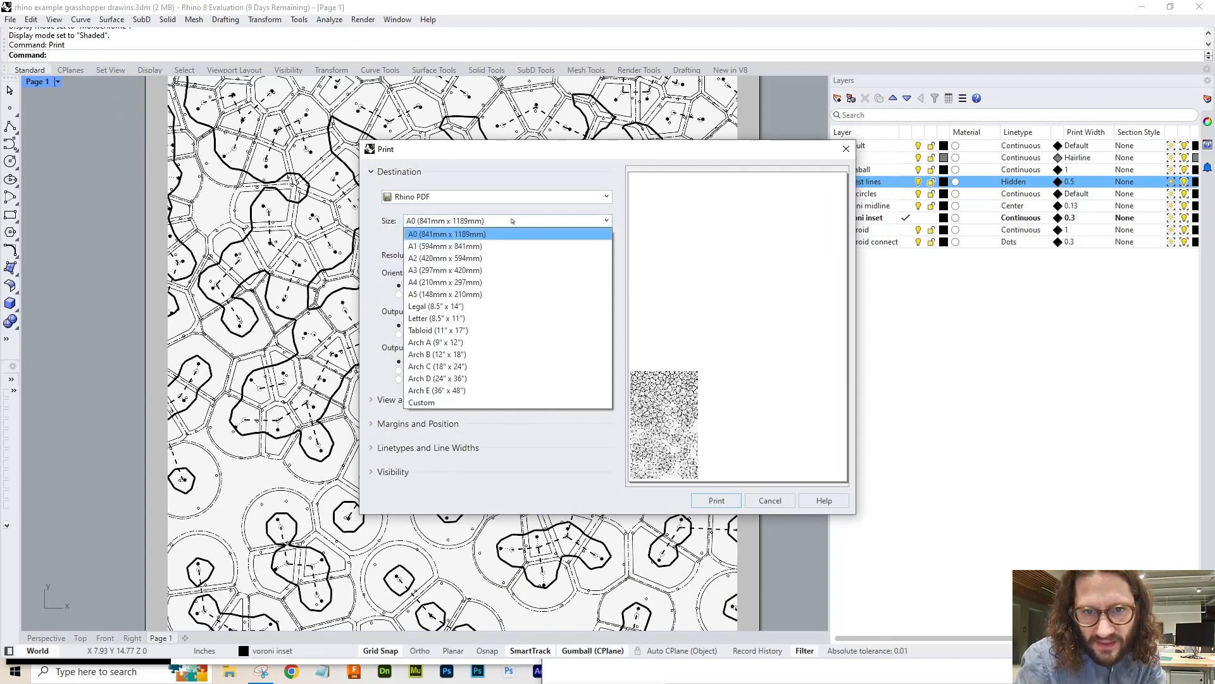
pyautogui.click(493, 247)
pyautogui.click(509, 220)
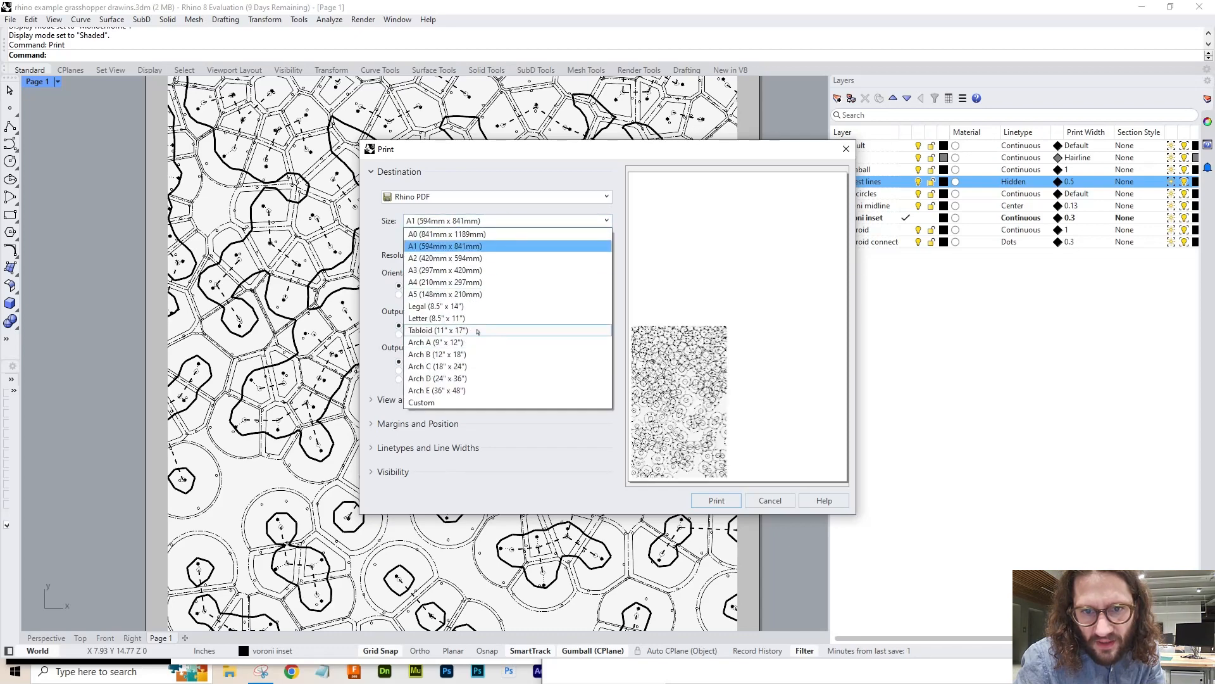
pyautogui.click(477, 331)
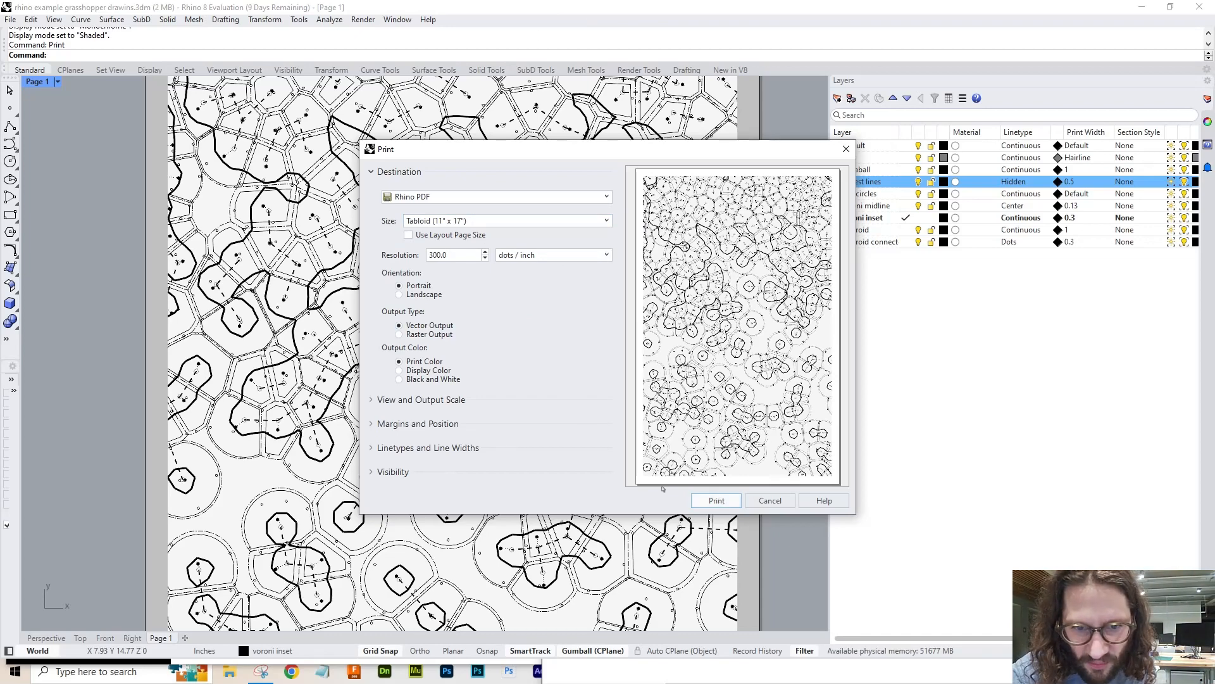
# - Check the view and output scale settings and export the page as "rhino example grasshopper drawins.pdf" in the Rhino folder
pyautogui.click(443, 399)
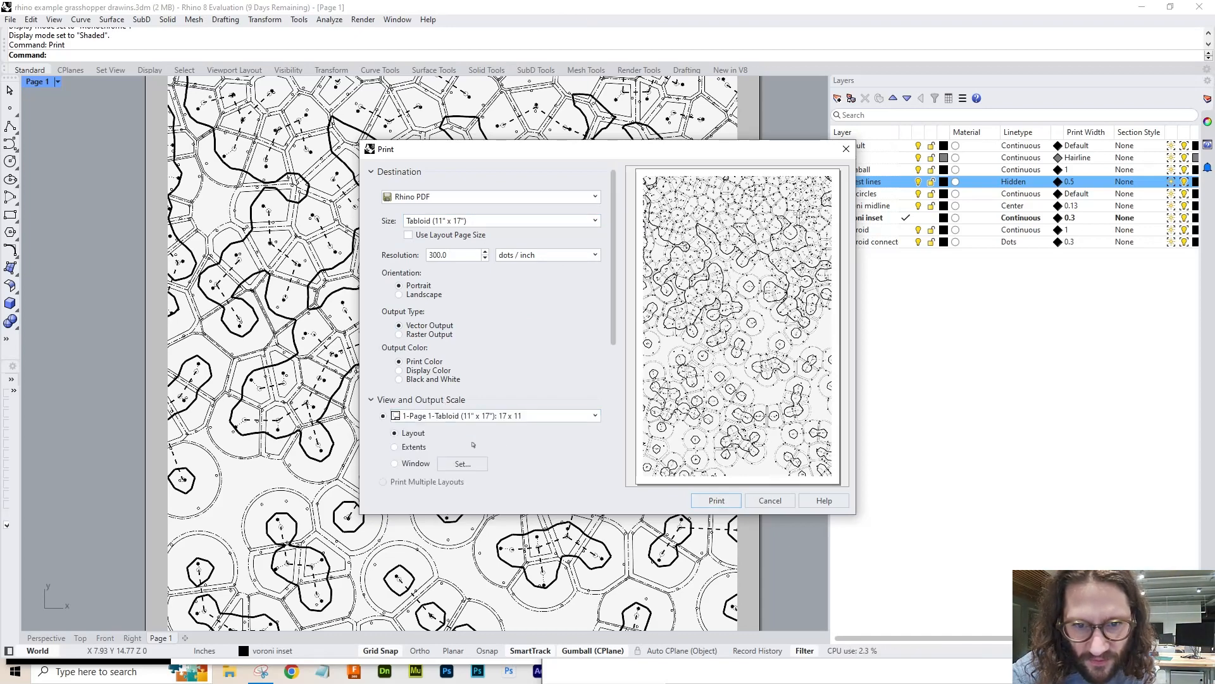
pyautogui.click(717, 500)
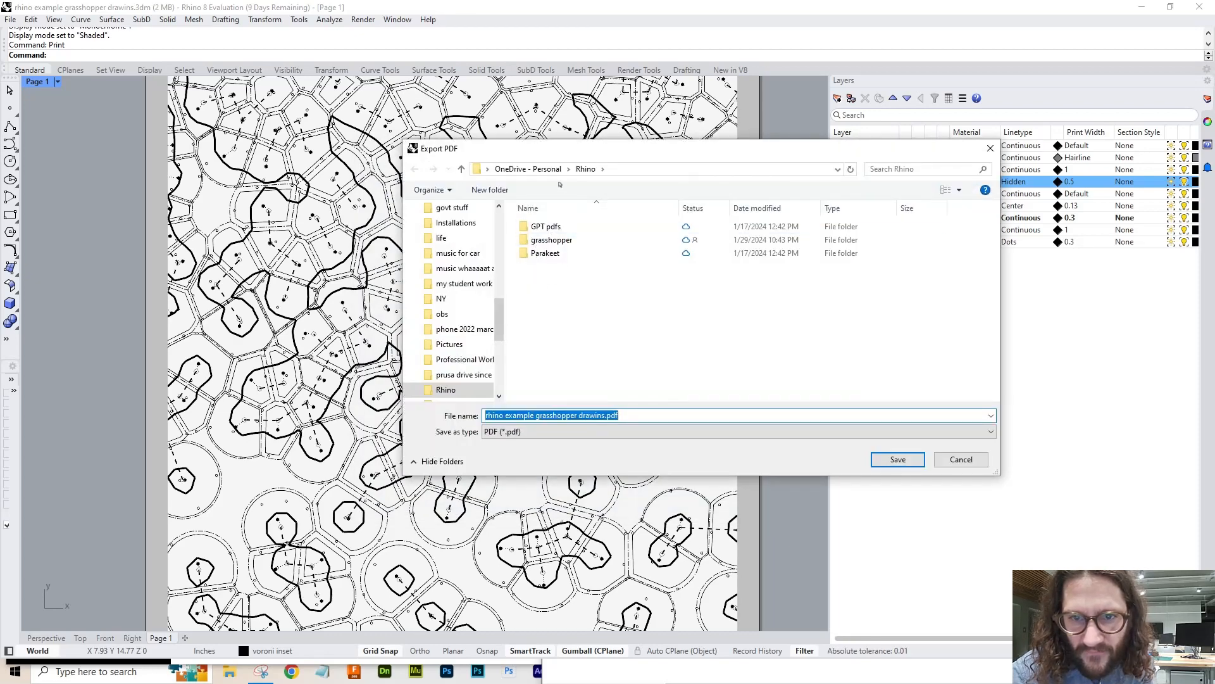
pyautogui.click(882, 457)
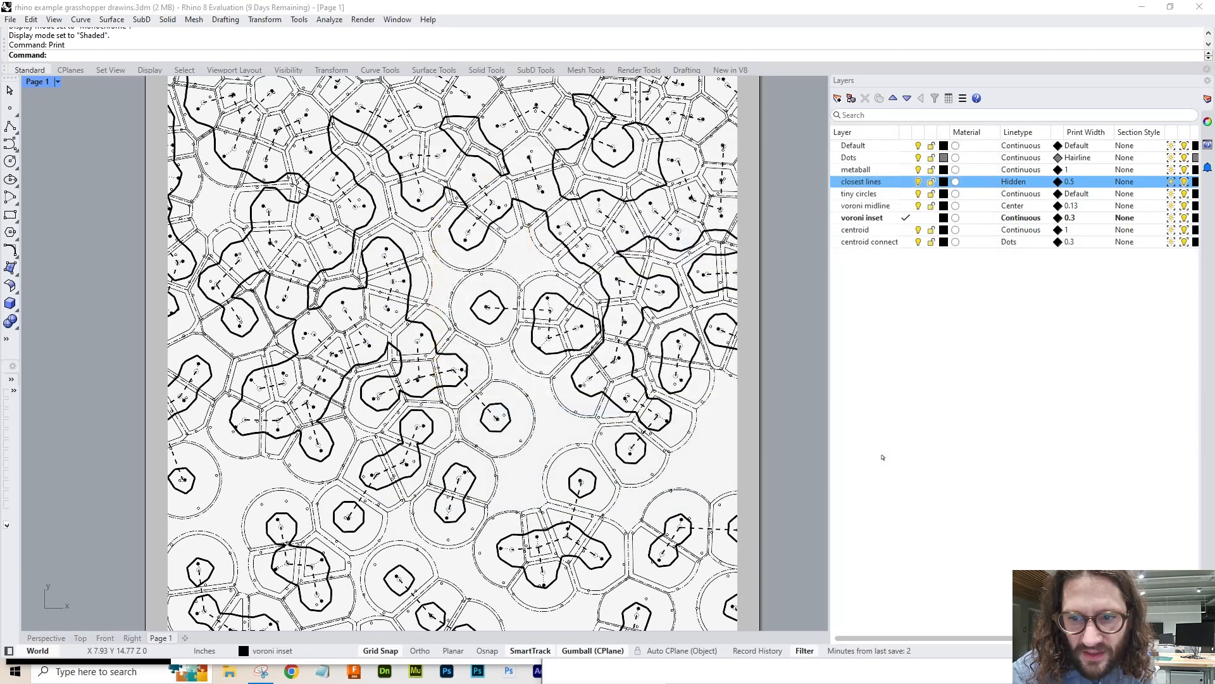
pyautogui.scroll(-3, 606, 296)
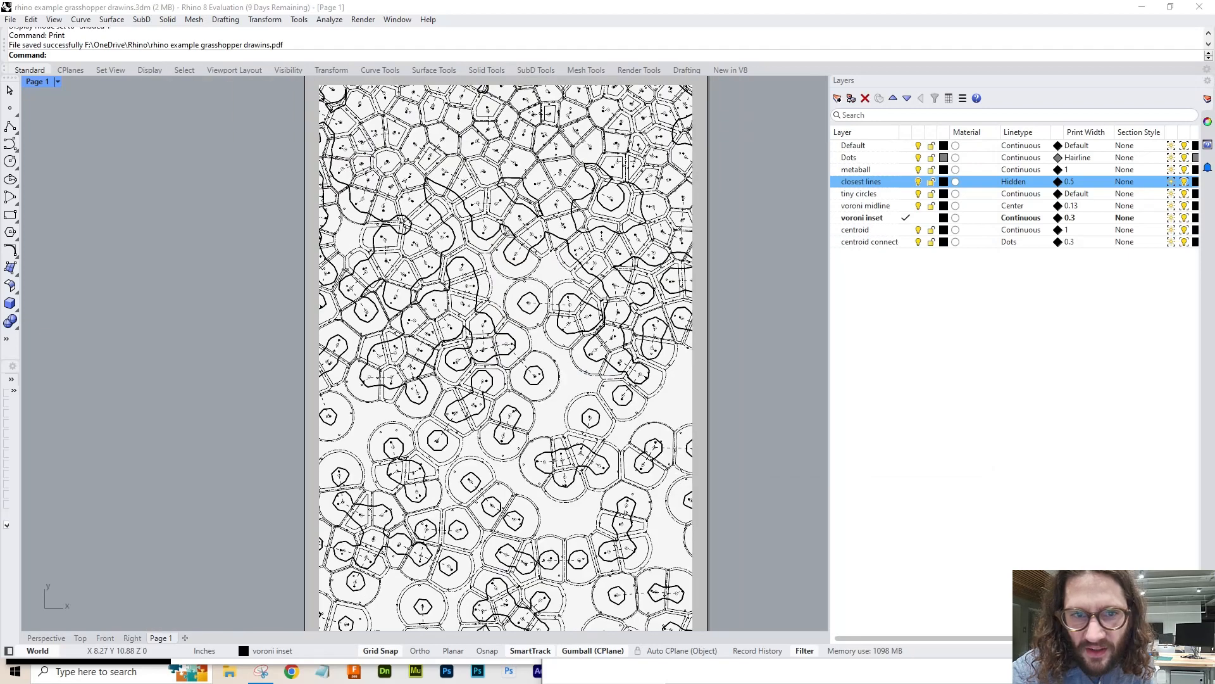